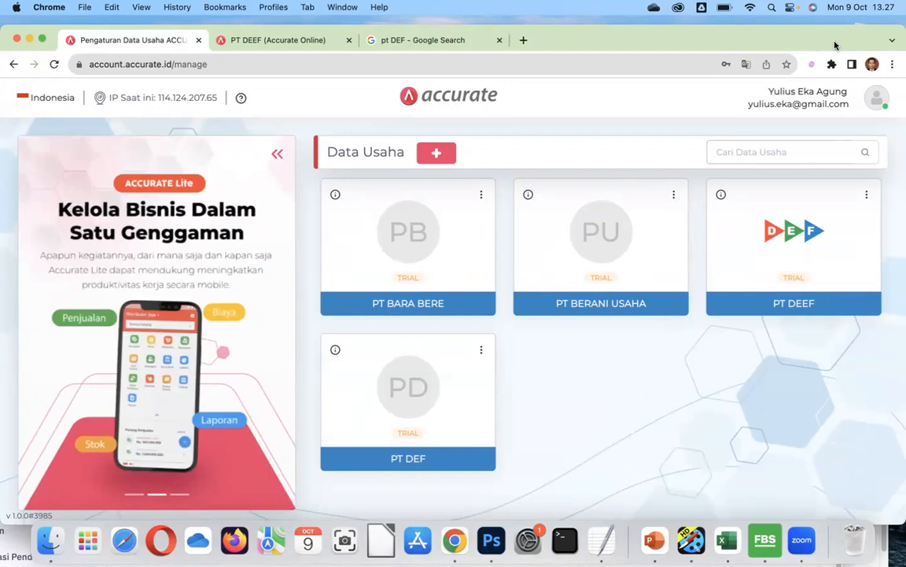
# Start a new business entry and upload the DEF logo screenshot.
pyautogui.click(436, 154)
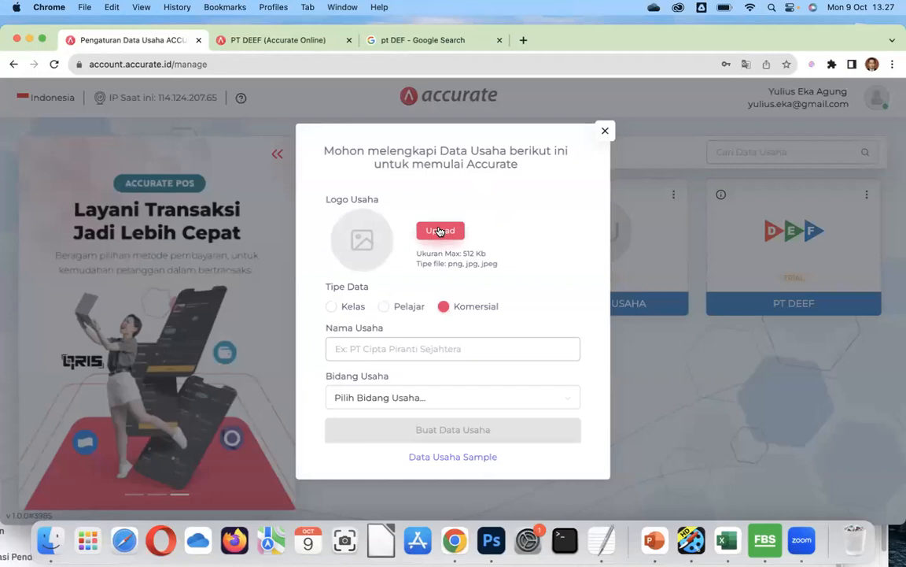
pyautogui.click(441, 230)
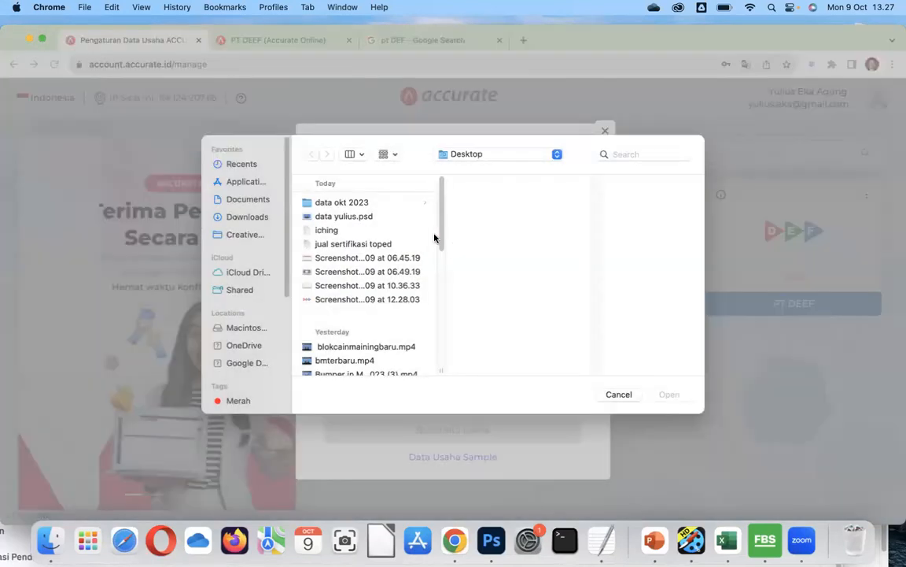
pyautogui.click(369, 300)
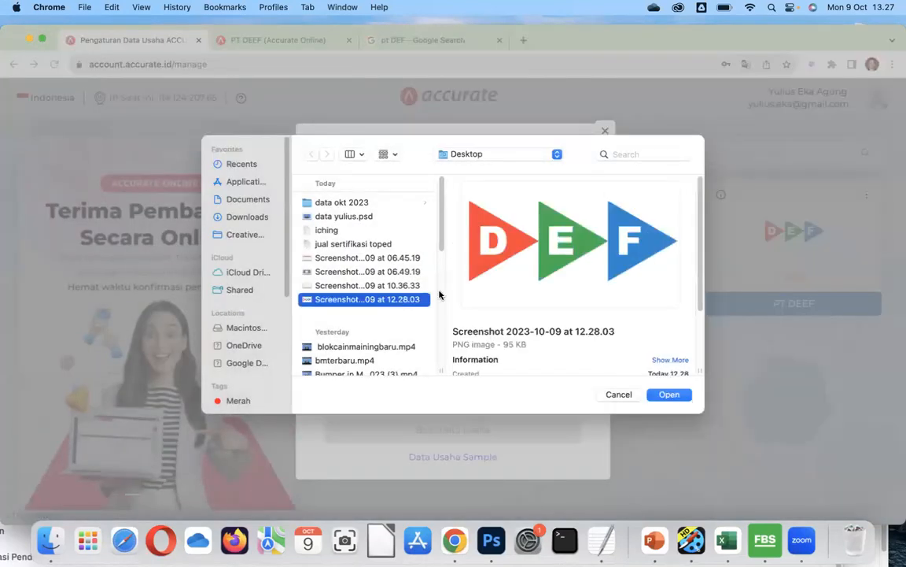
pyautogui.click(670, 393)
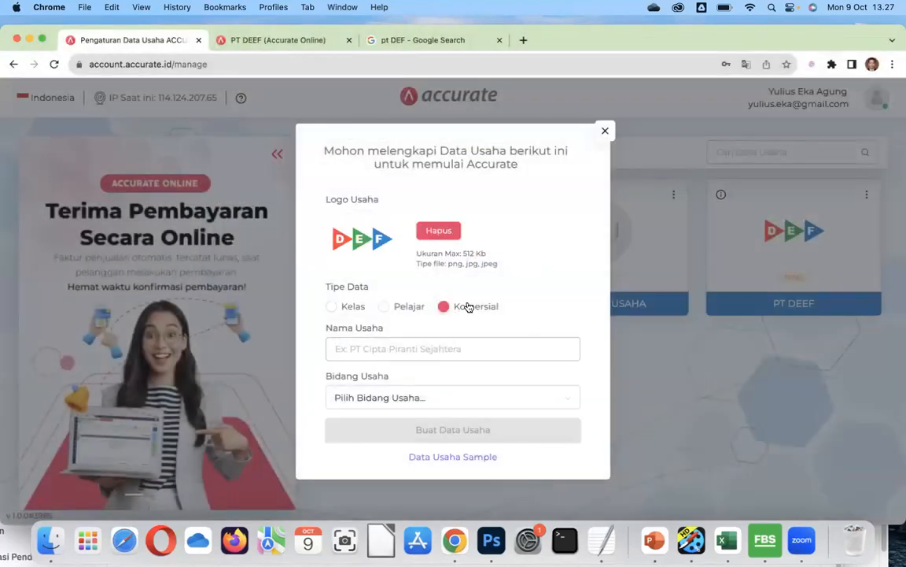
# Enter 'PT DEFRES' as the business name.
pyautogui.click(403, 349)
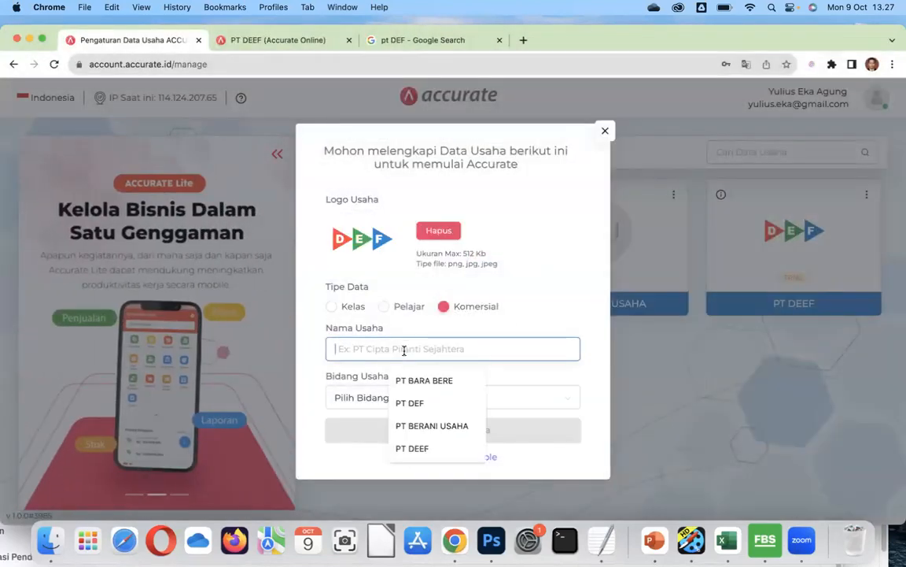
pyautogui.write('PT')
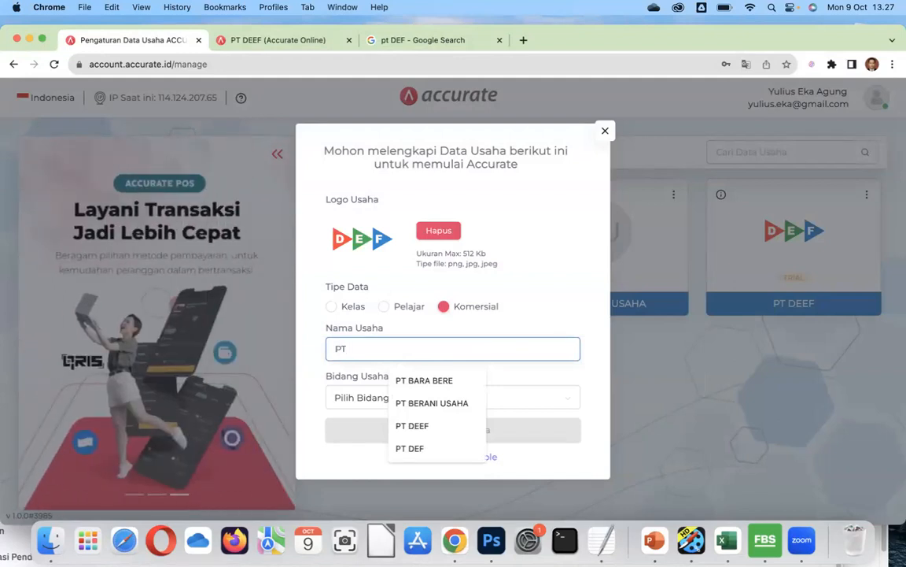
pyautogui.write('DE')
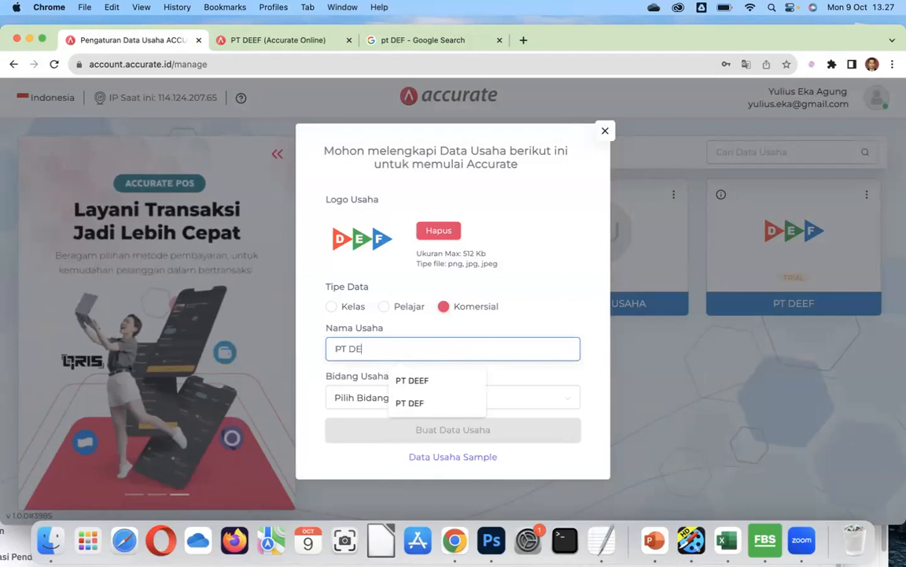
pyautogui.write('FRE')
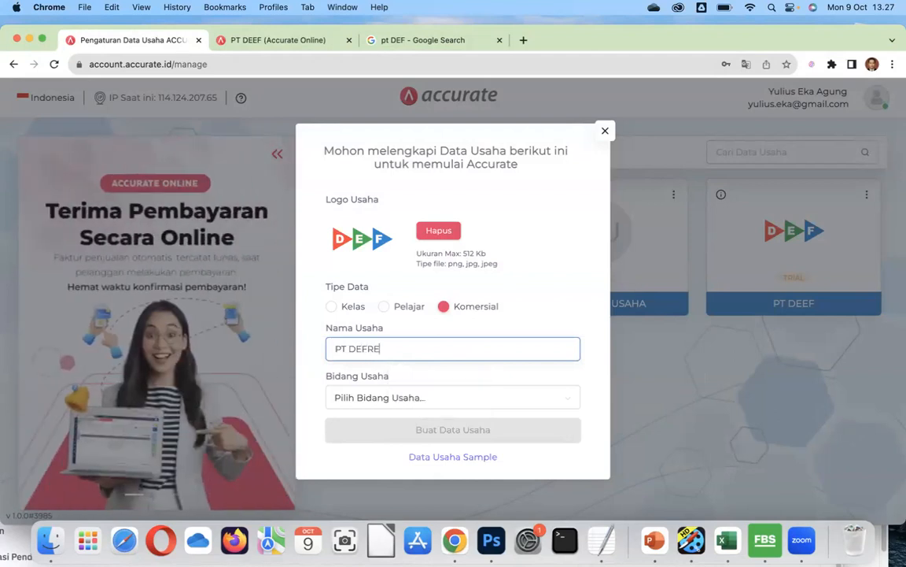
pyautogui.write('SI')
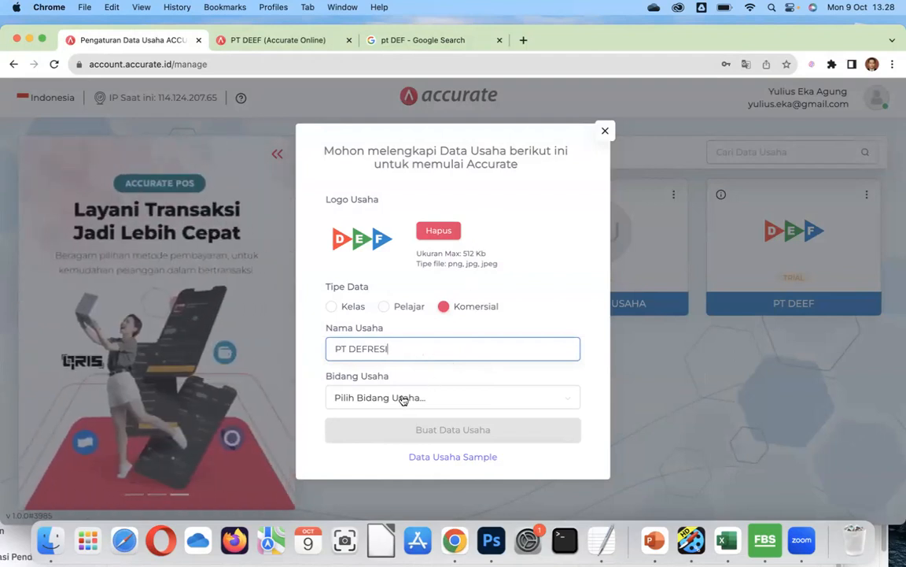
pyautogui.click(404, 398)
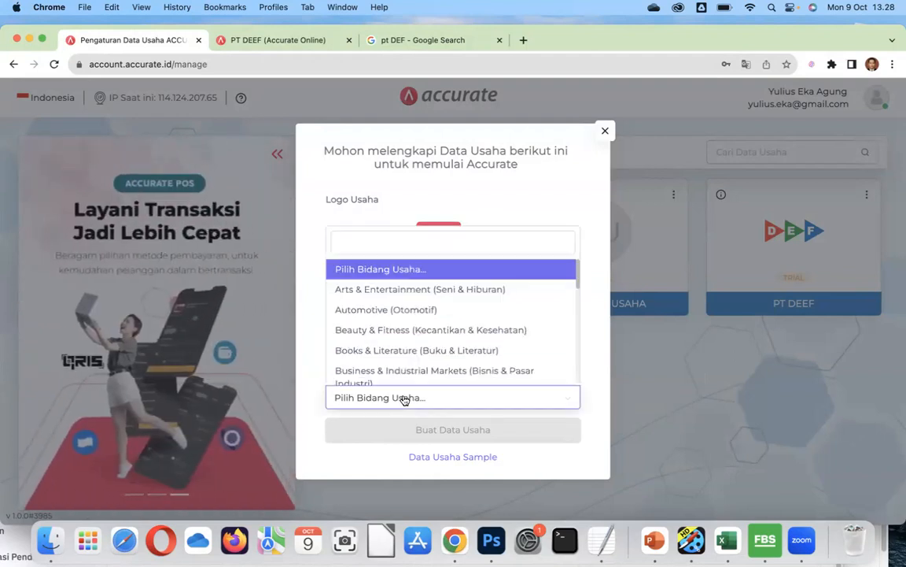
# Choose Computer & Electronics as the business field, create PT DEFRESI and open it.
pyautogui.scroll(-1, 423, 346)
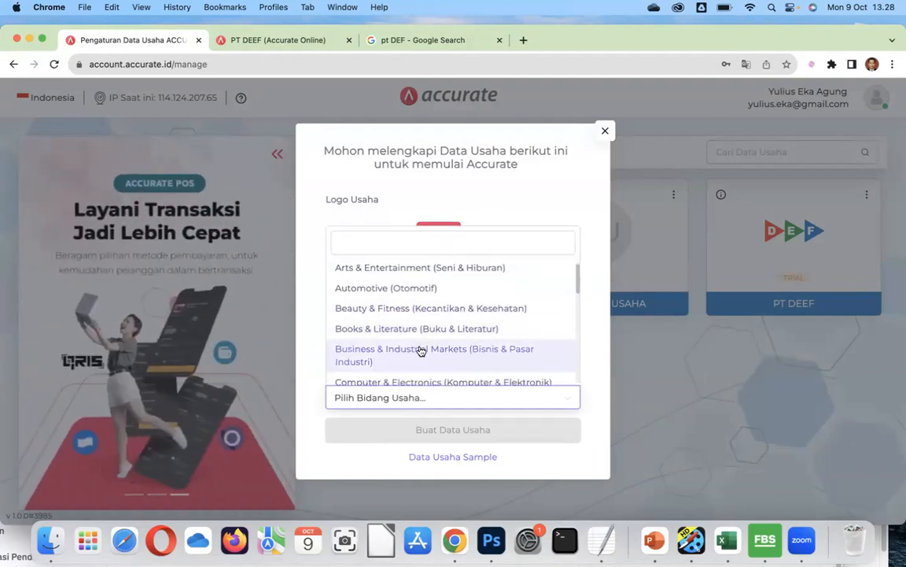
pyautogui.scroll(-1, 421, 351)
pyautogui.click(422, 372)
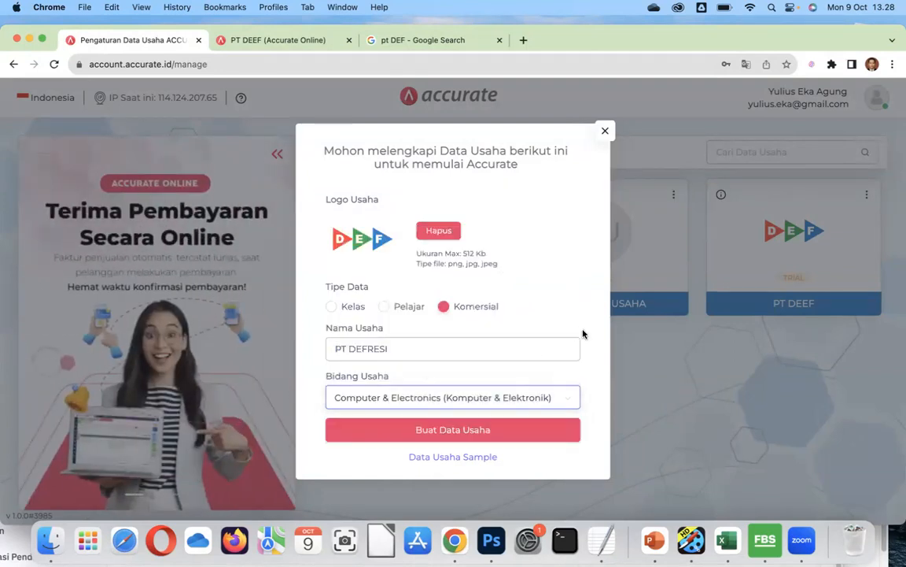
pyautogui.click(490, 432)
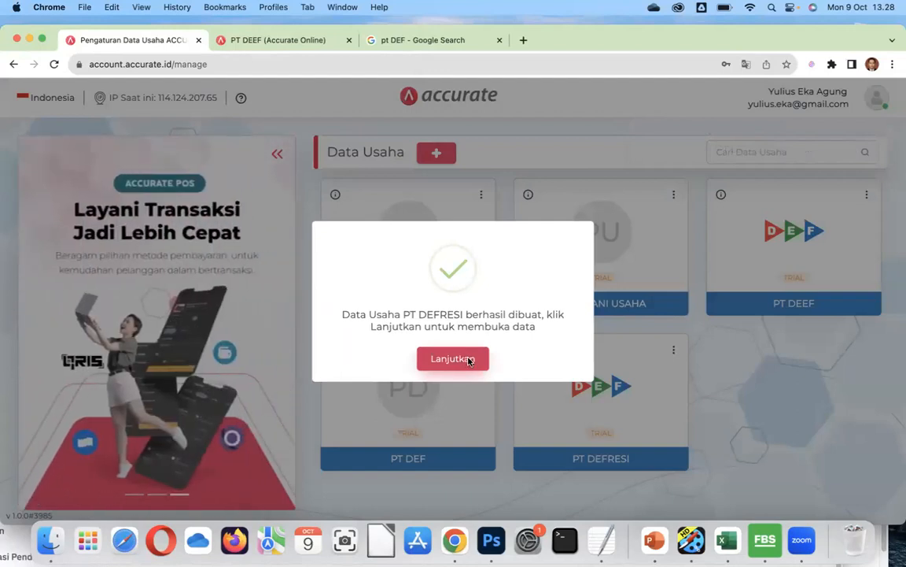
pyautogui.click(469, 361)
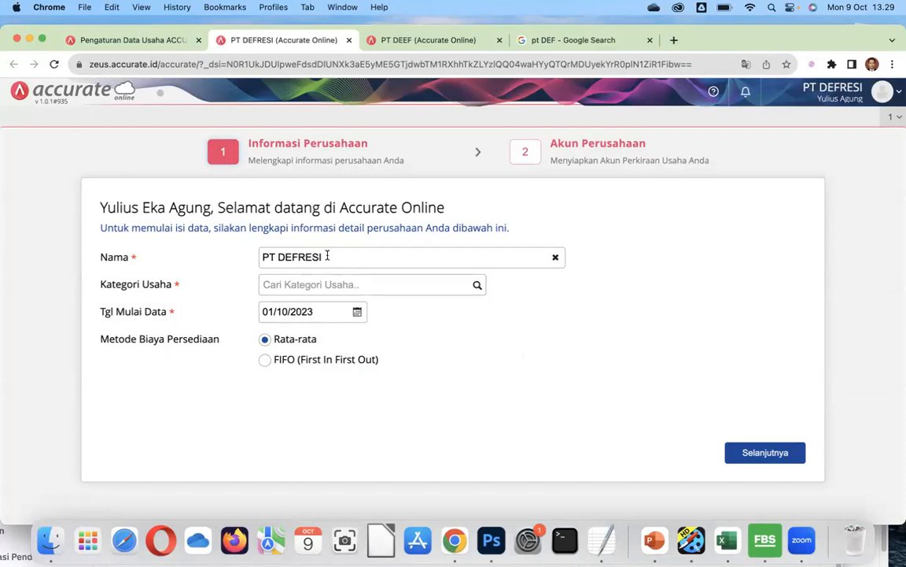
# Set the business category to RETAIL and the data start date to 01/01/2022.
pyautogui.click(477, 288)
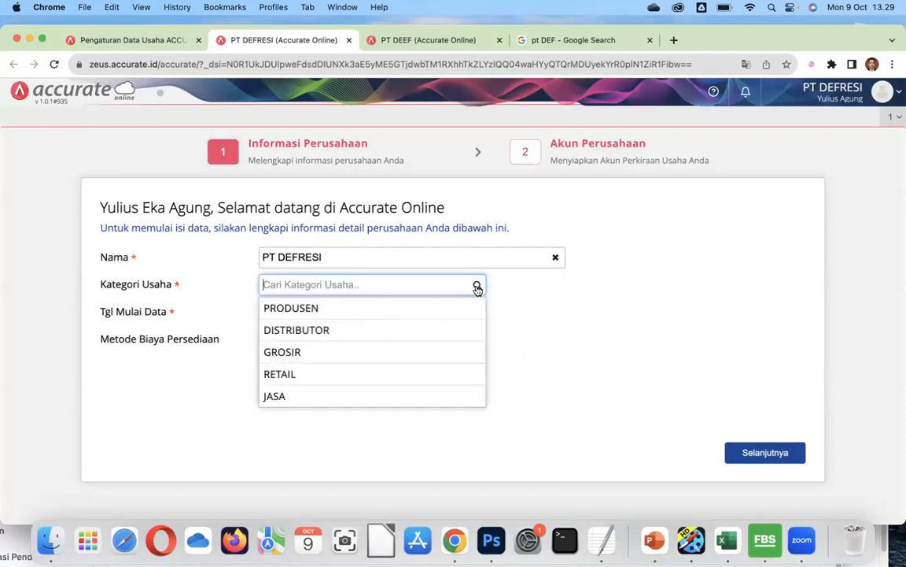
pyautogui.click(293, 375)
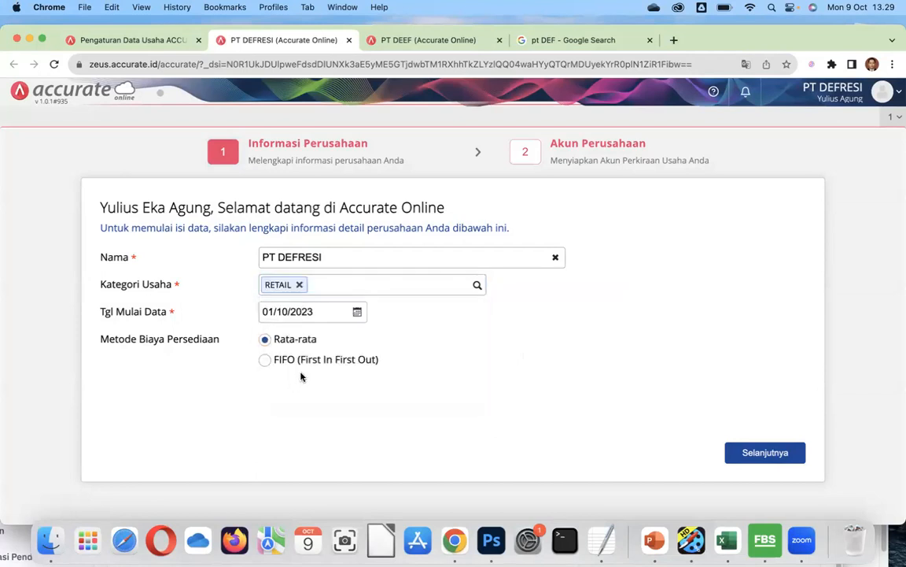
pyautogui.click(324, 311)
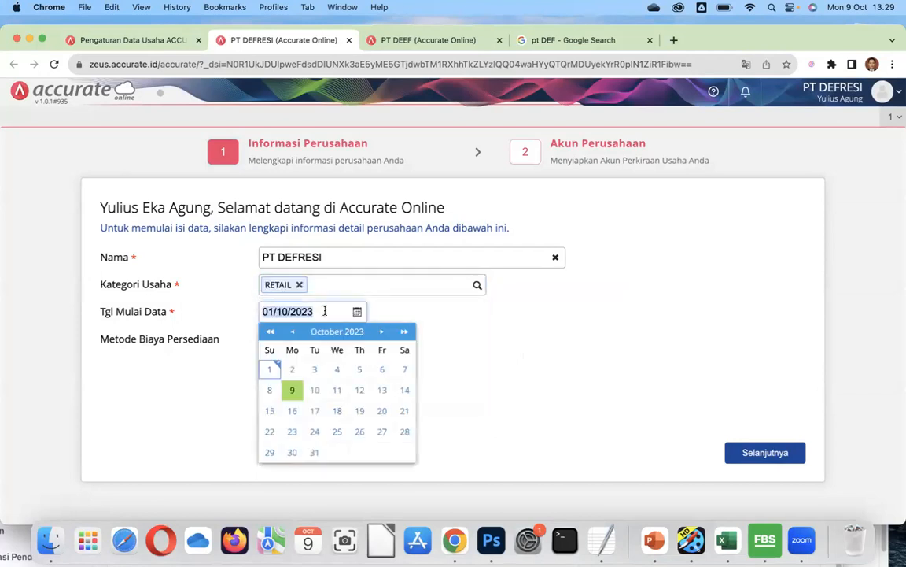
pyautogui.write('01/')
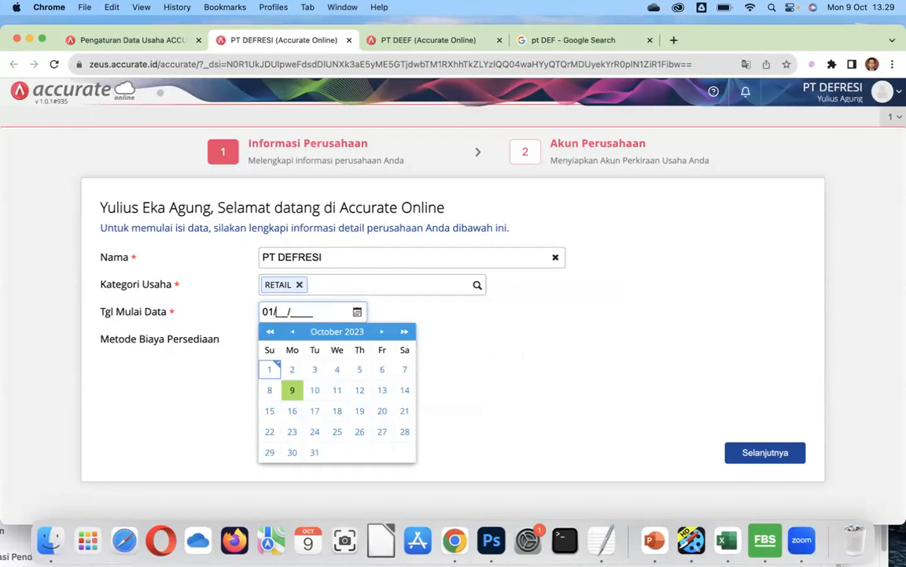
pyautogui.write('01/2022')
pyautogui.click(394, 315)
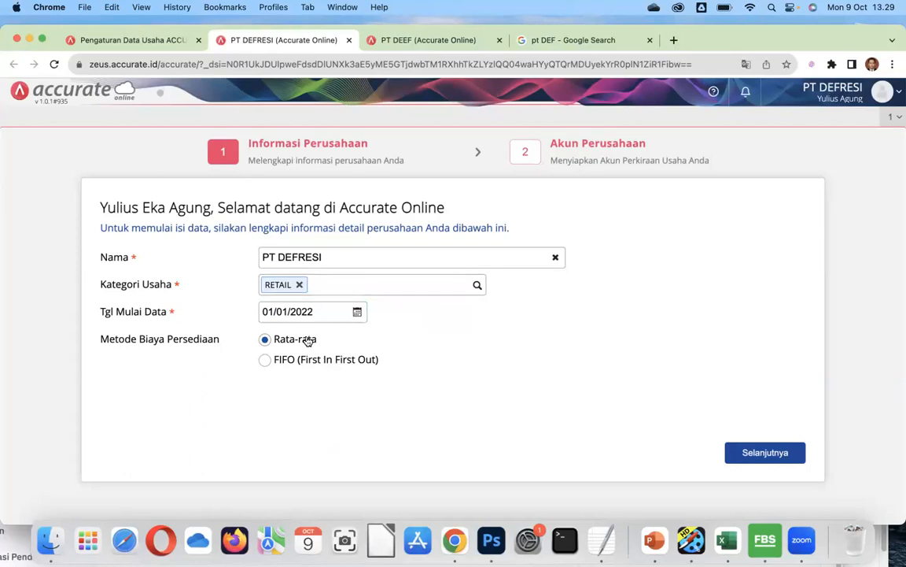
pyautogui.click(751, 453)
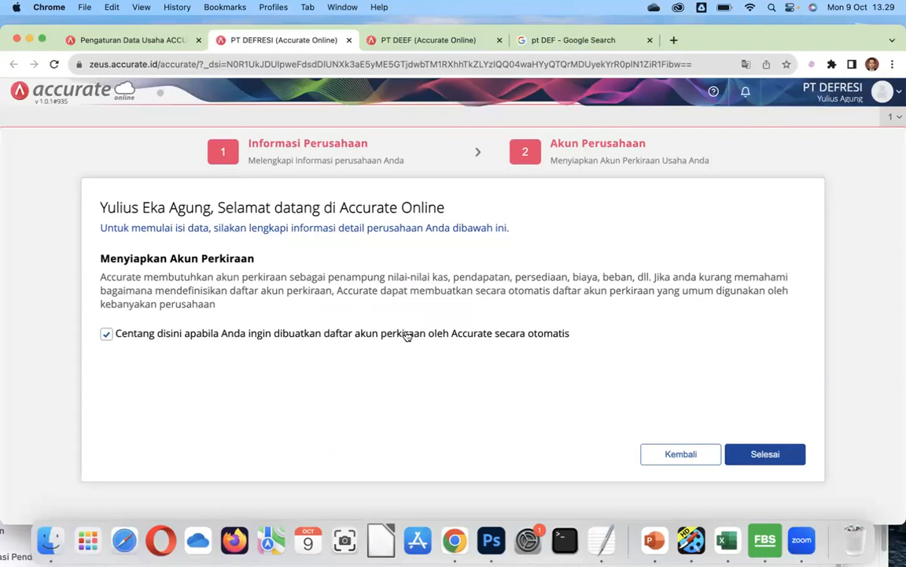
# Finish setup with an automatically generated chart of accounts and close the news page.
pyautogui.click(775, 455)
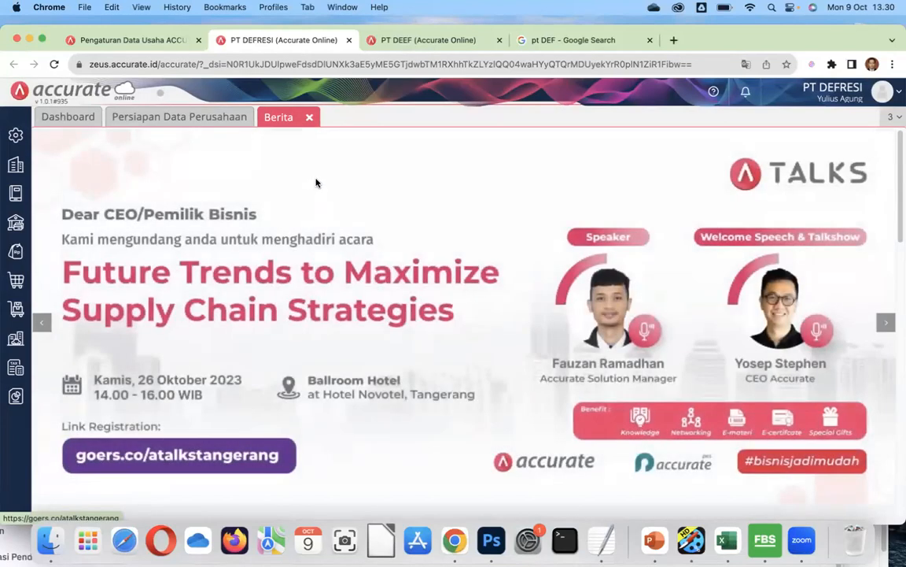
pyautogui.click(309, 116)
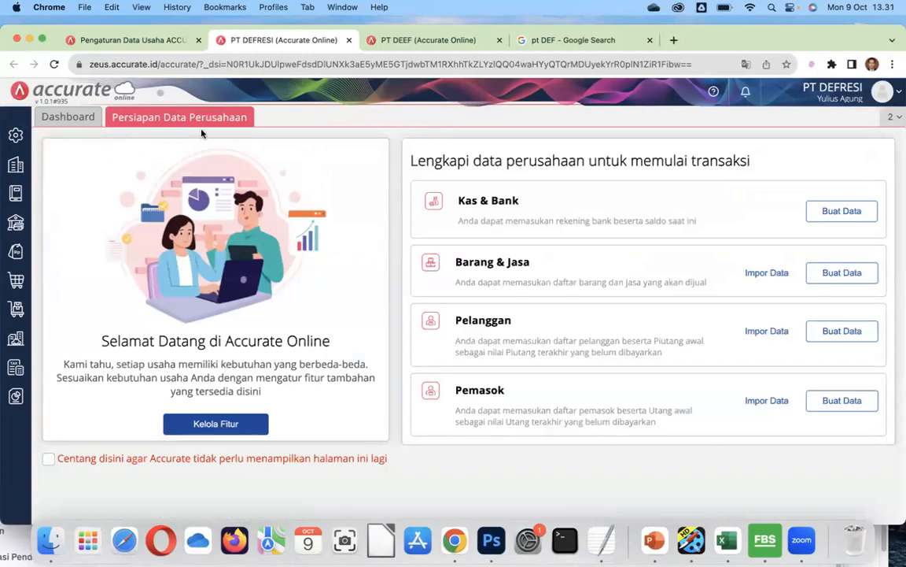
# Enter the company phone number and e-mail address in Preferensi's company info.
pyautogui.click(18, 148)
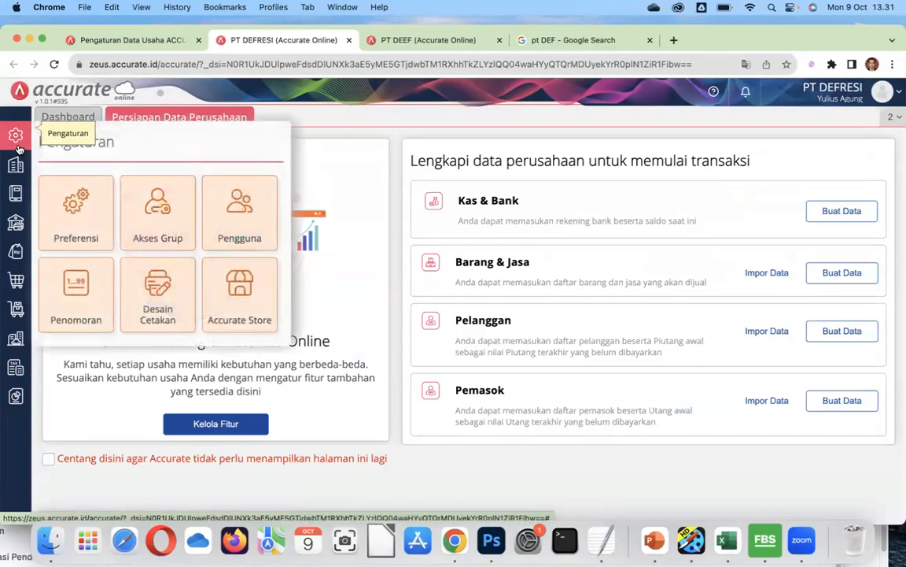
pyautogui.click(67, 231)
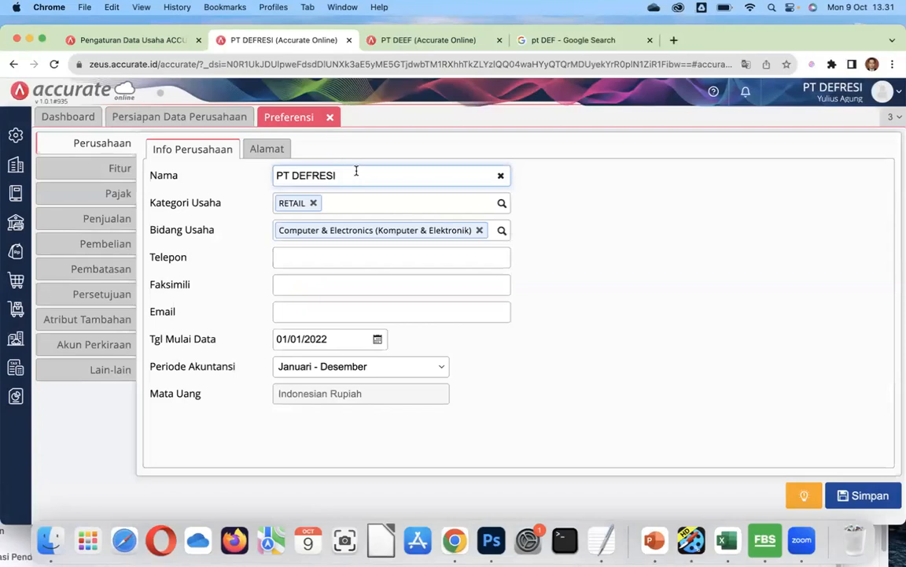
pyautogui.click(334, 253)
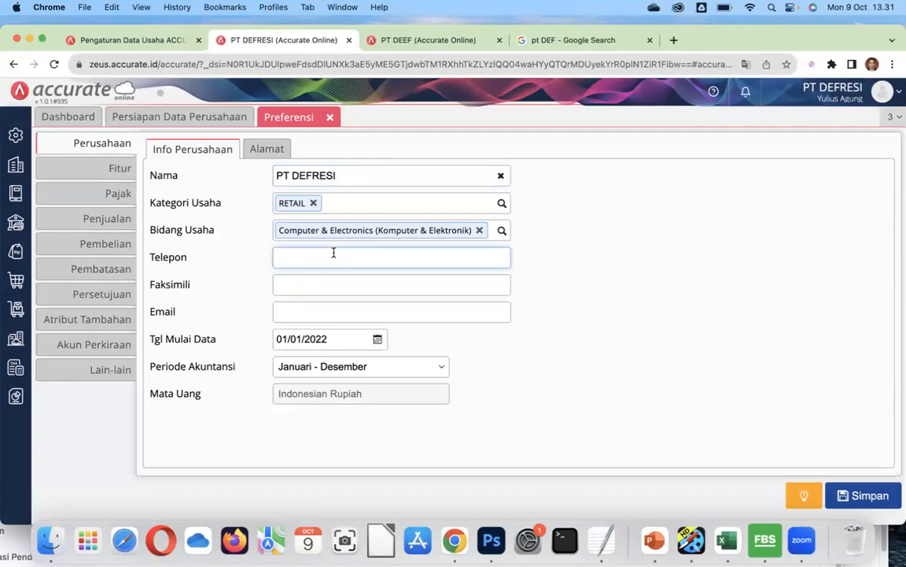
pyautogui.click(340, 308)
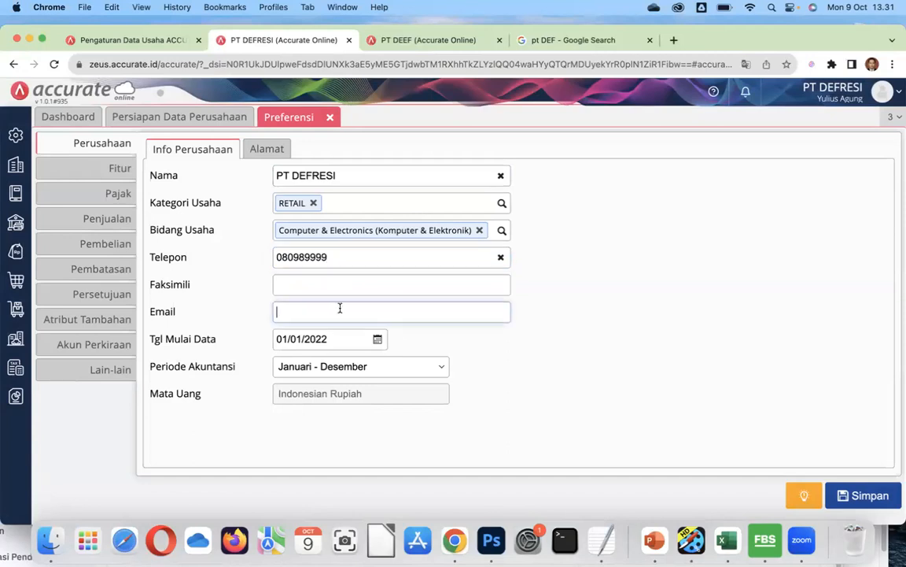
# Fill in the company's street address, city and postal code, then save the preferences.
pyautogui.click(266, 148)
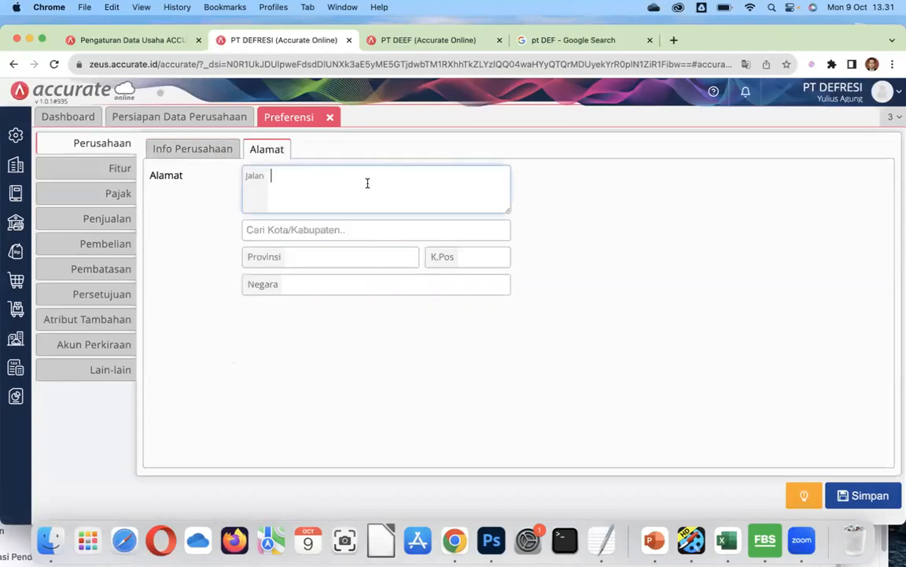
pyautogui.write('Gedung Vokasi L')
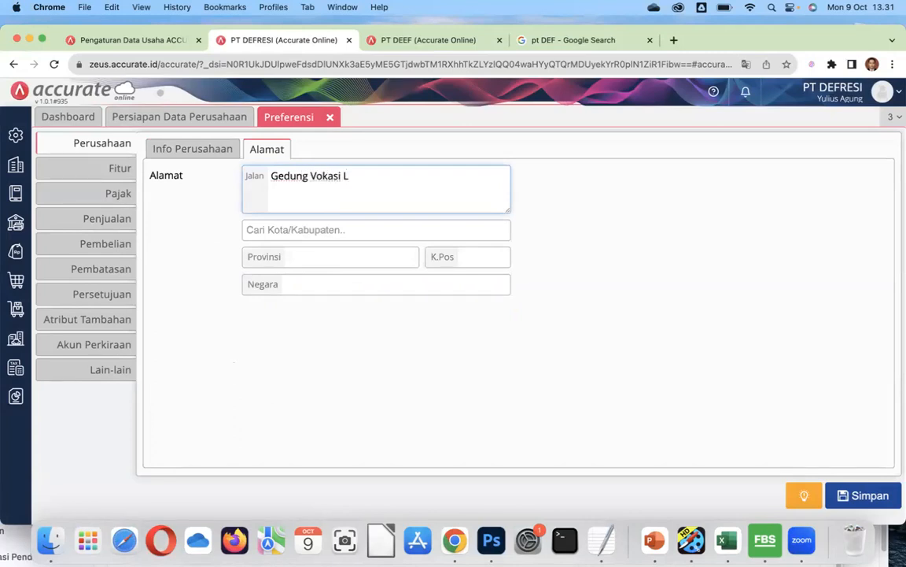
pyautogui.write('antari 6')
pyautogui.click(317, 232)
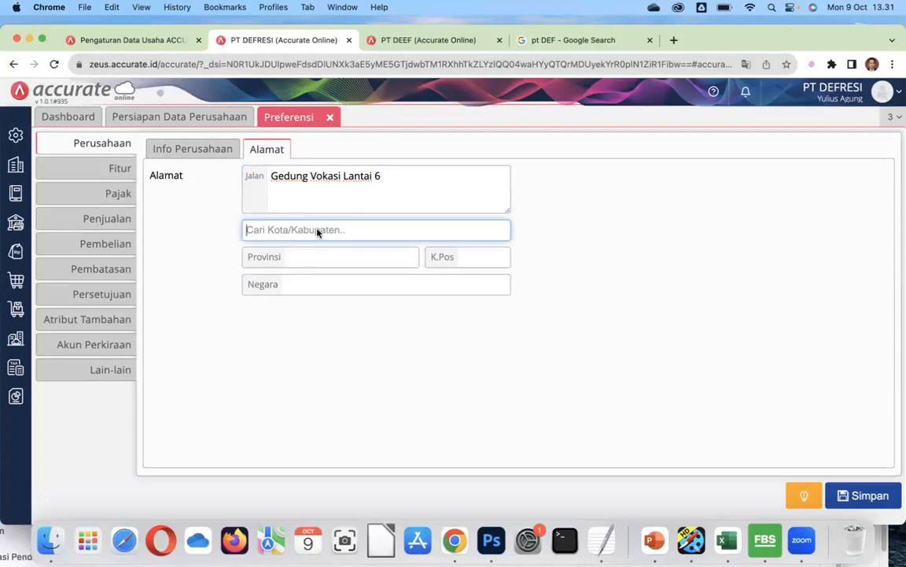
pyautogui.write('depok')
pyautogui.click(309, 253)
pyautogui.click(490, 260)
pyautogui.write('16422')
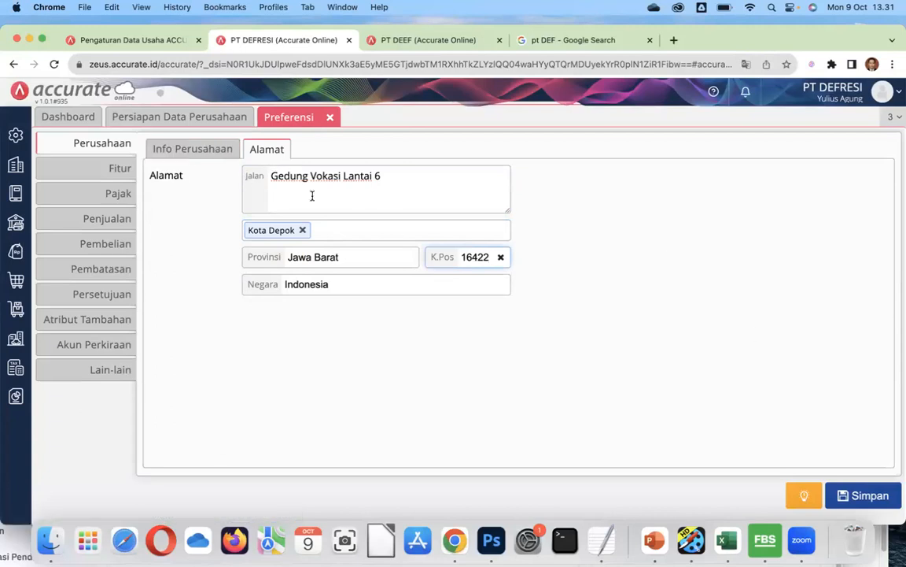
pyautogui.click(870, 497)
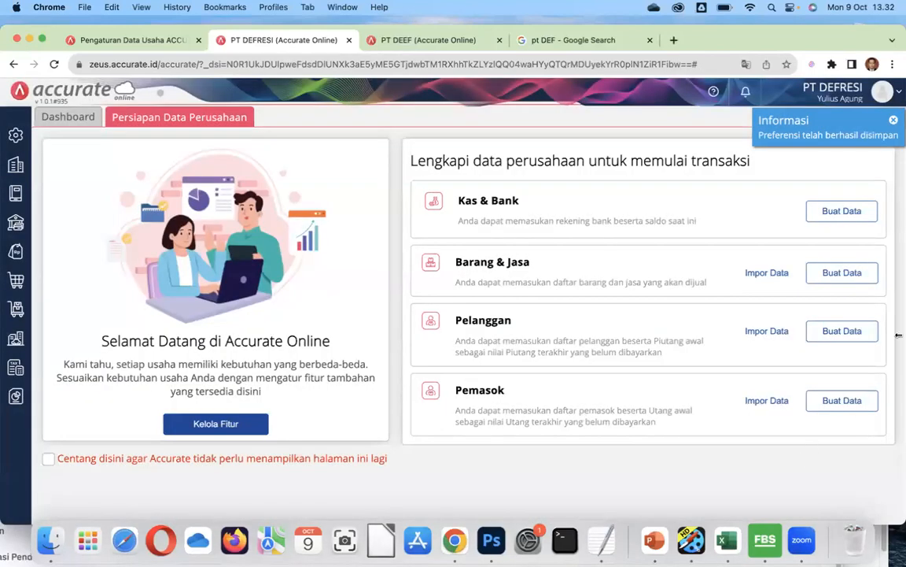
pyautogui.click(15, 138)
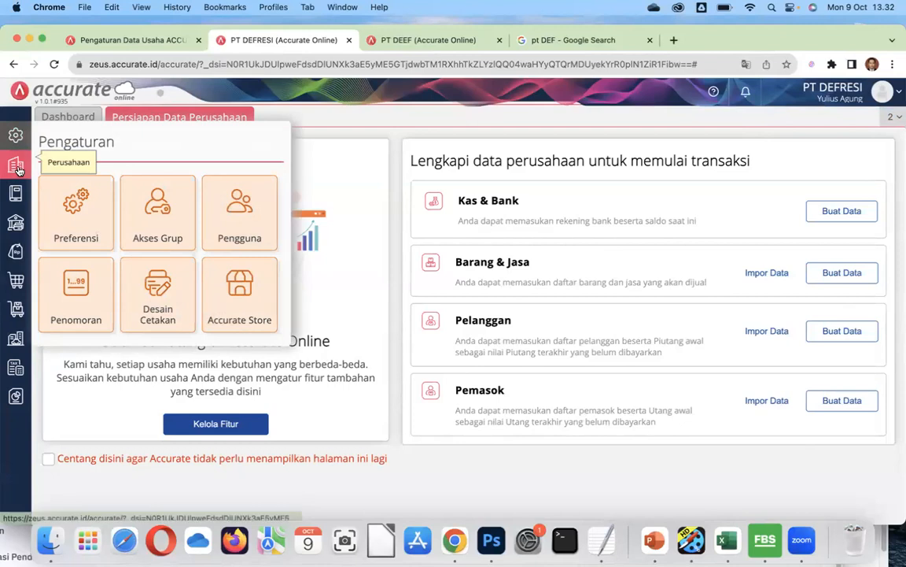
# Open Mata Uang and view the currency list containing only Indonesian Rupiah (IDR).
pyautogui.click(15, 169)
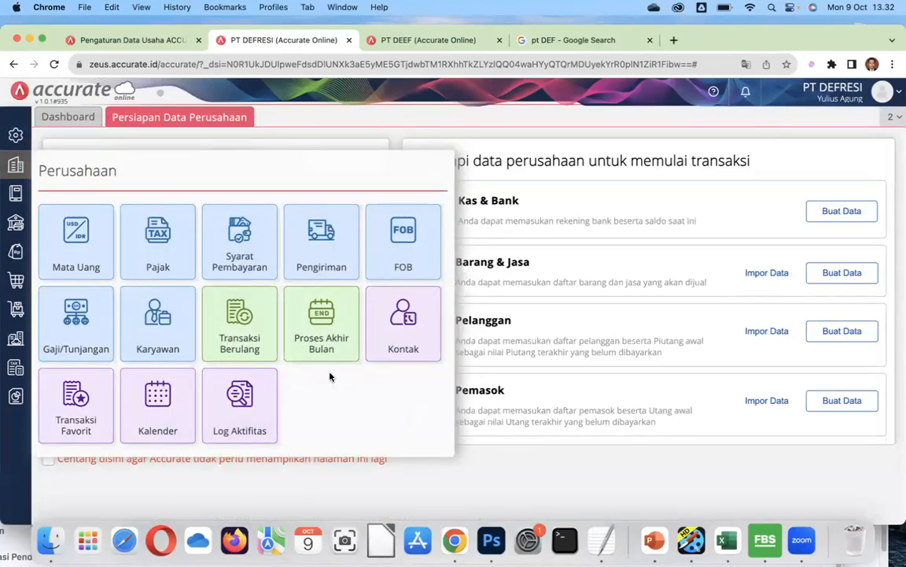
pyautogui.click(86, 246)
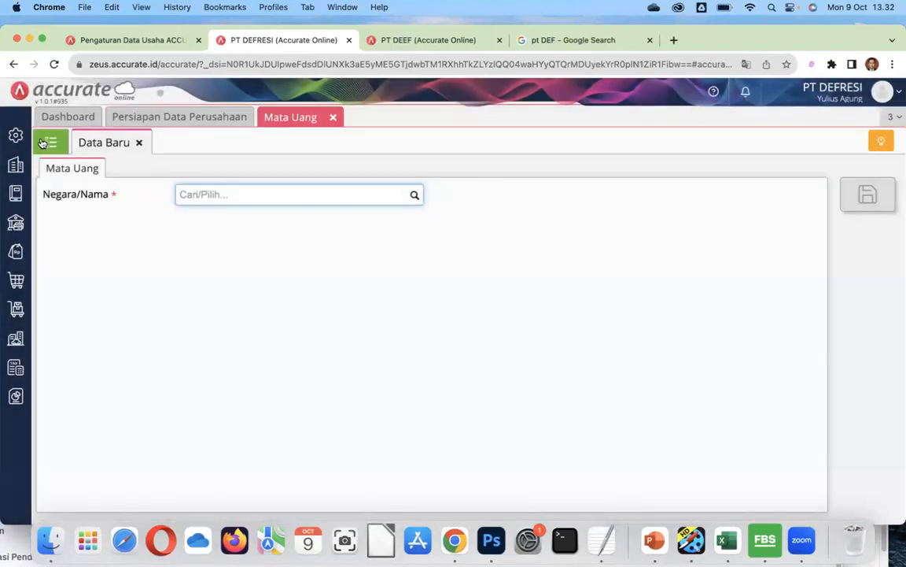
pyautogui.click(50, 142)
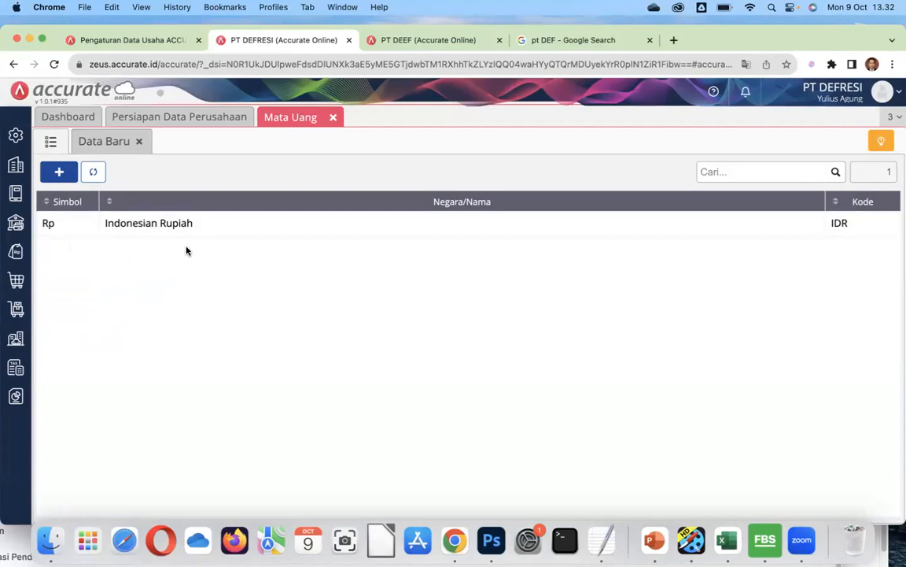
# Close the currency list and start a new Akun Perkiraan entry under Buku Besar.
pyautogui.click(333, 118)
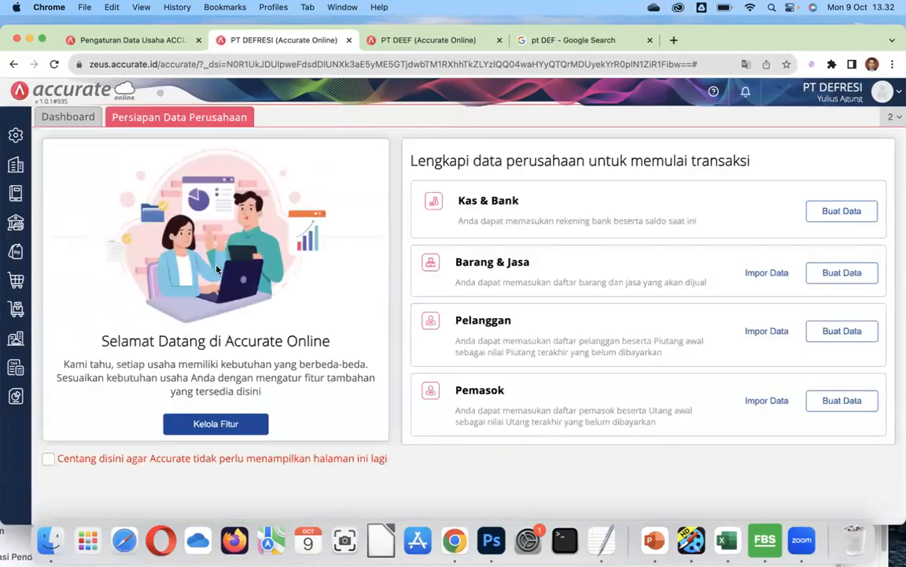
pyautogui.click(15, 193)
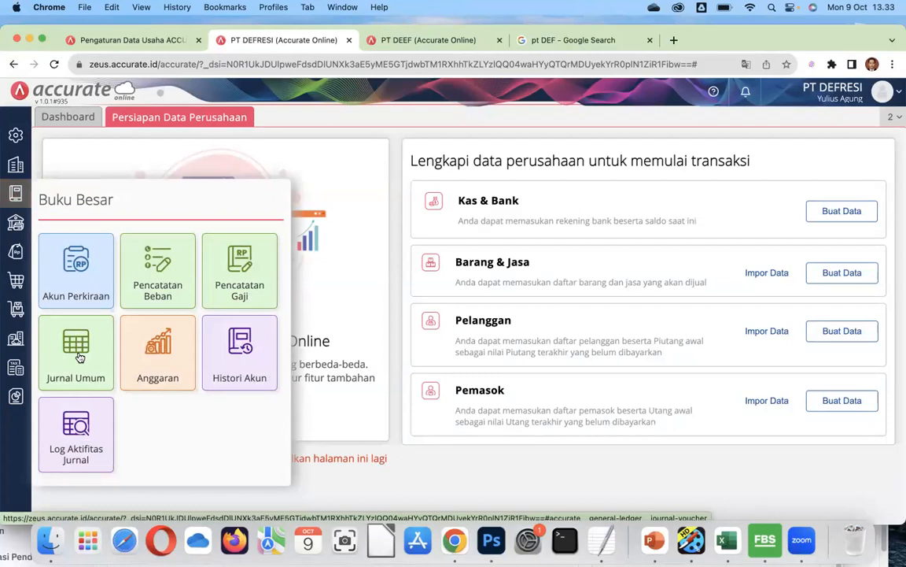
pyautogui.click(77, 269)
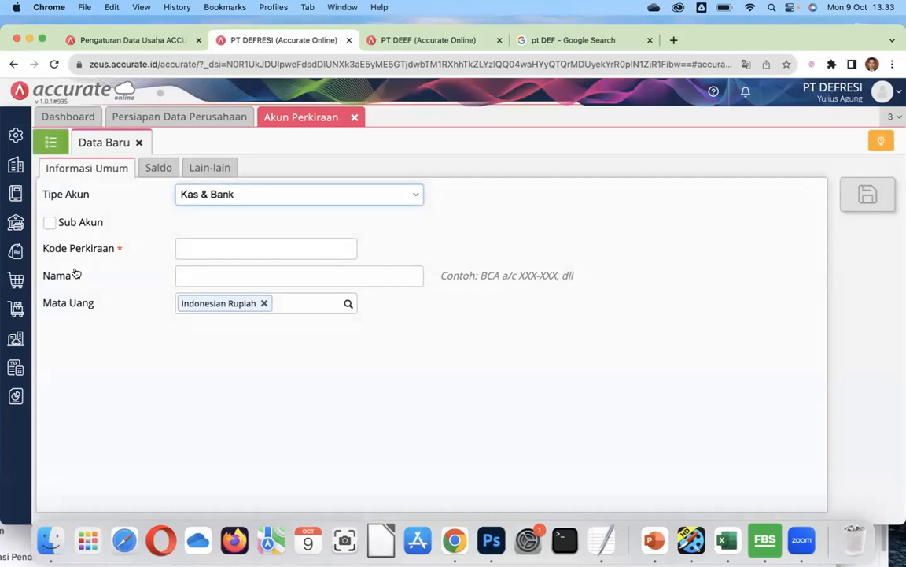
# Check the Saldo fields, then view the chart of accounts and open Bank account 110102.
pyautogui.click(163, 169)
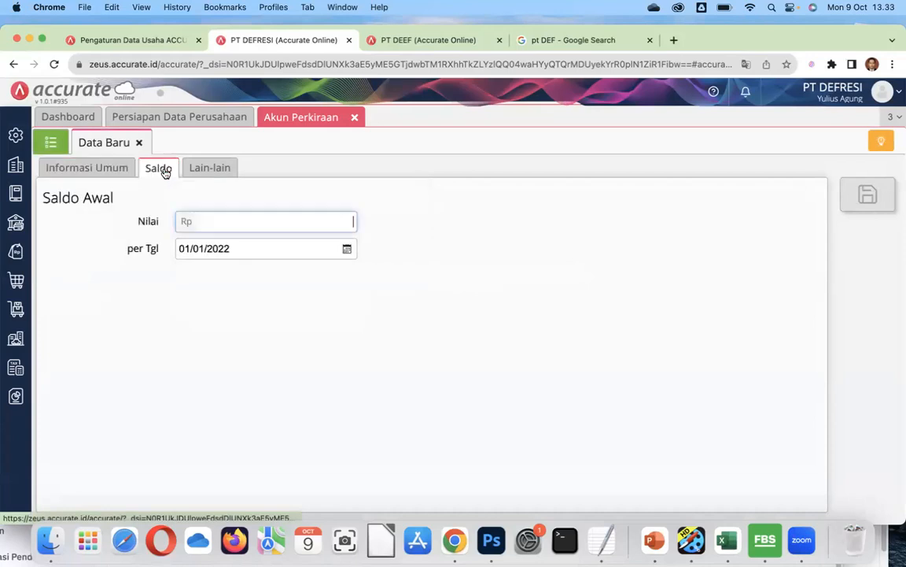
pyautogui.click(52, 148)
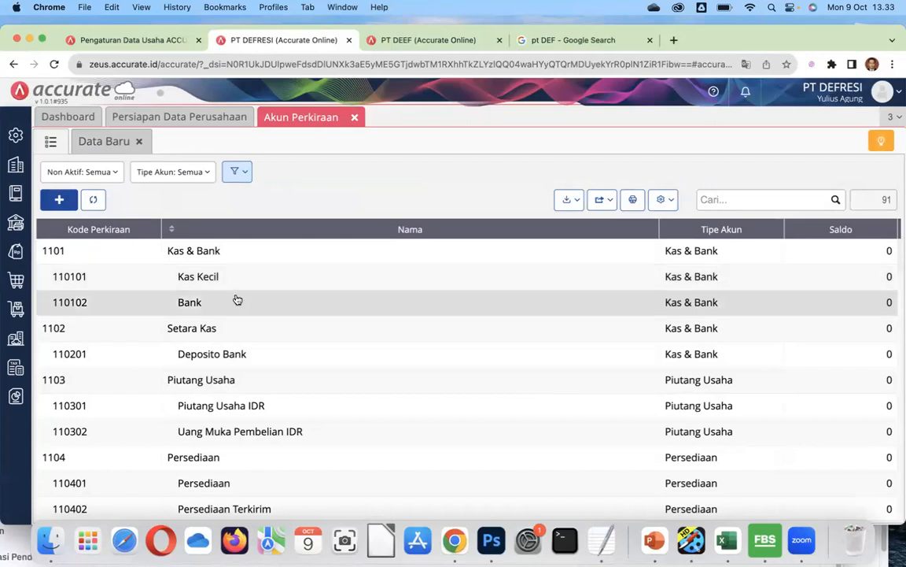
pyautogui.click(234, 301)
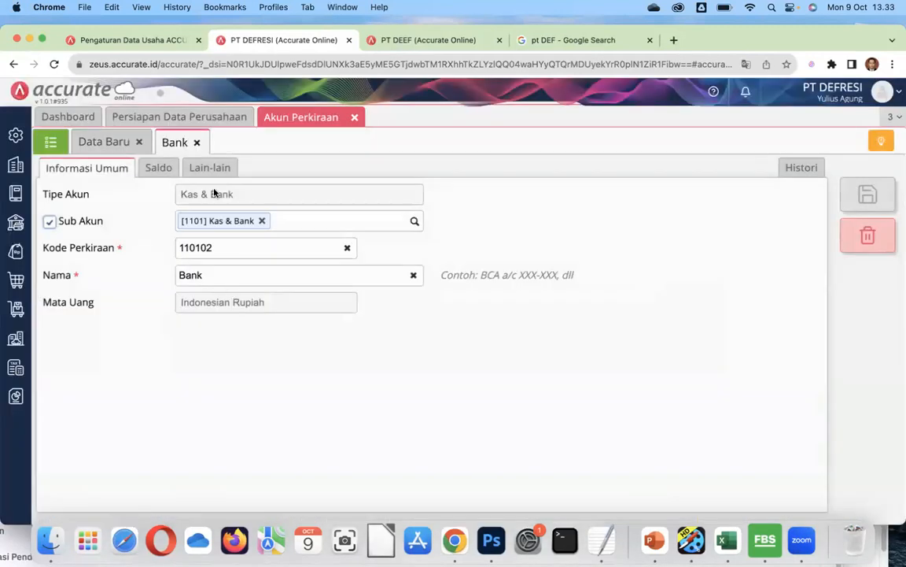
# Give Bank account 110102 a 1.000.000.000 opening balance dated 01/01/2022 and save it.
pyautogui.click(159, 168)
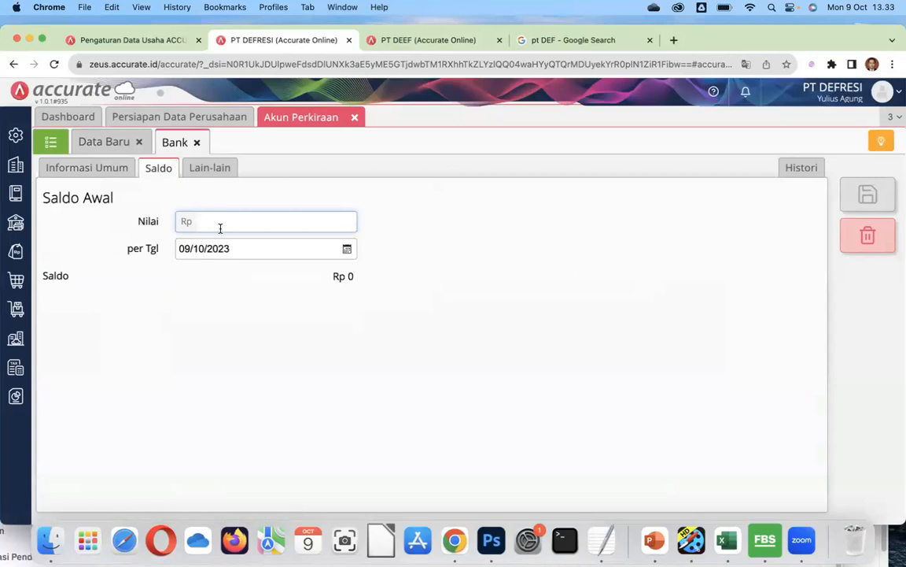
pyautogui.write('1.000.000.000')
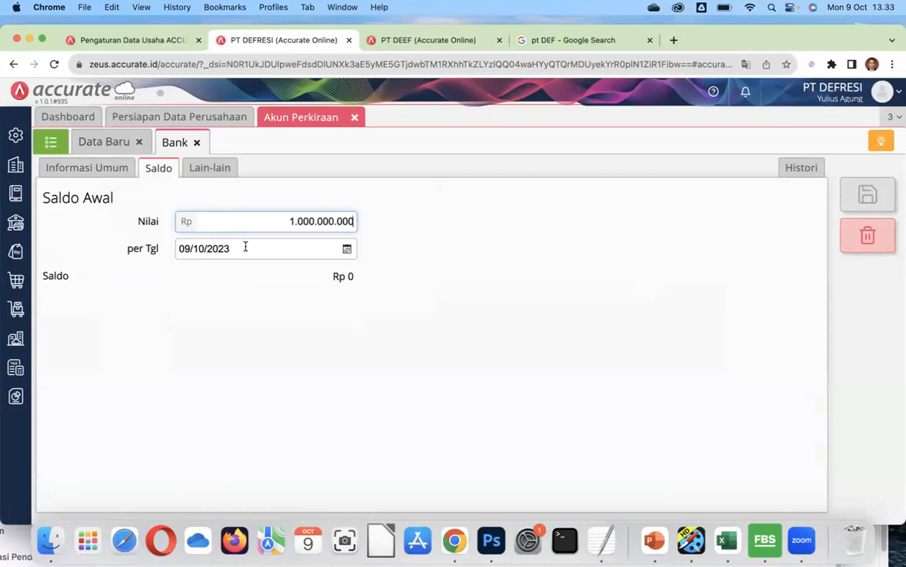
pyautogui.click(246, 247)
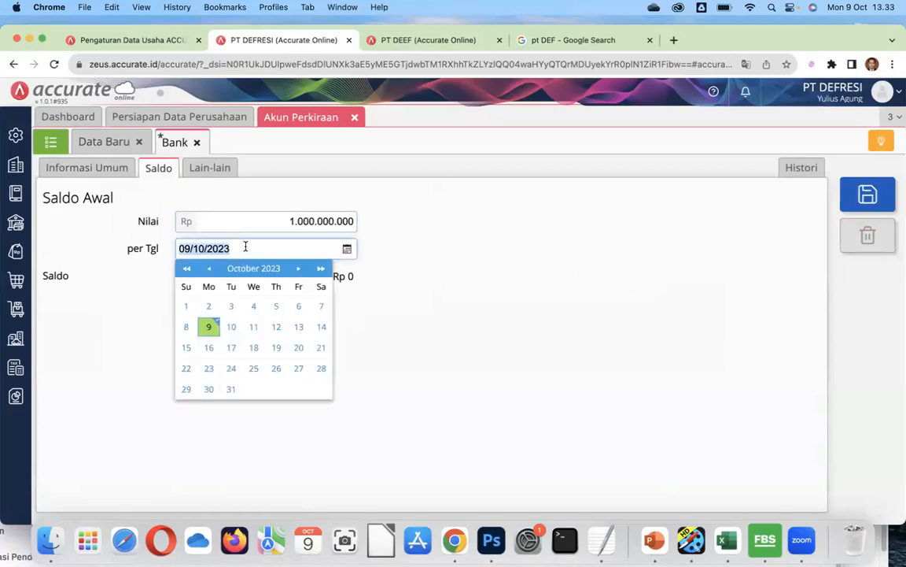
pyautogui.write('01/01/')
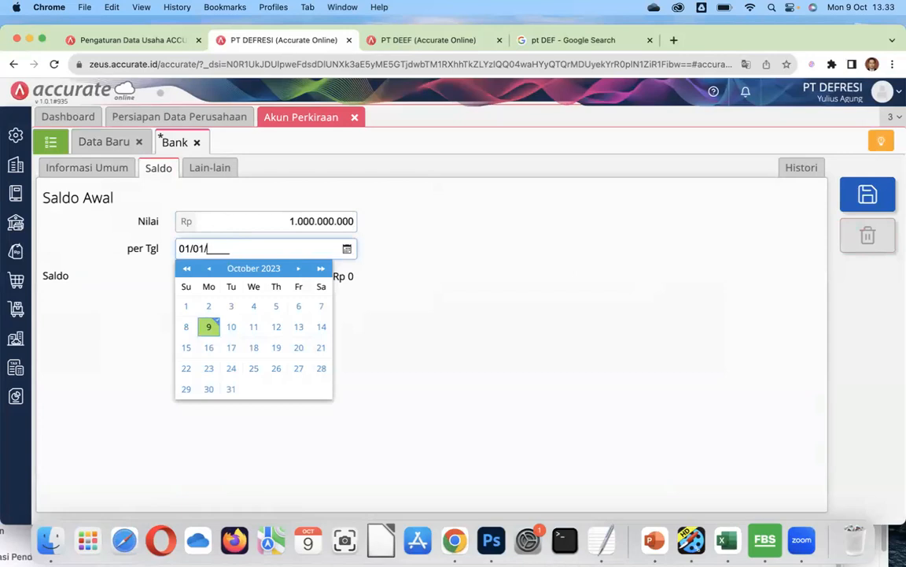
pyautogui.write('2022')
pyautogui.click(371, 270)
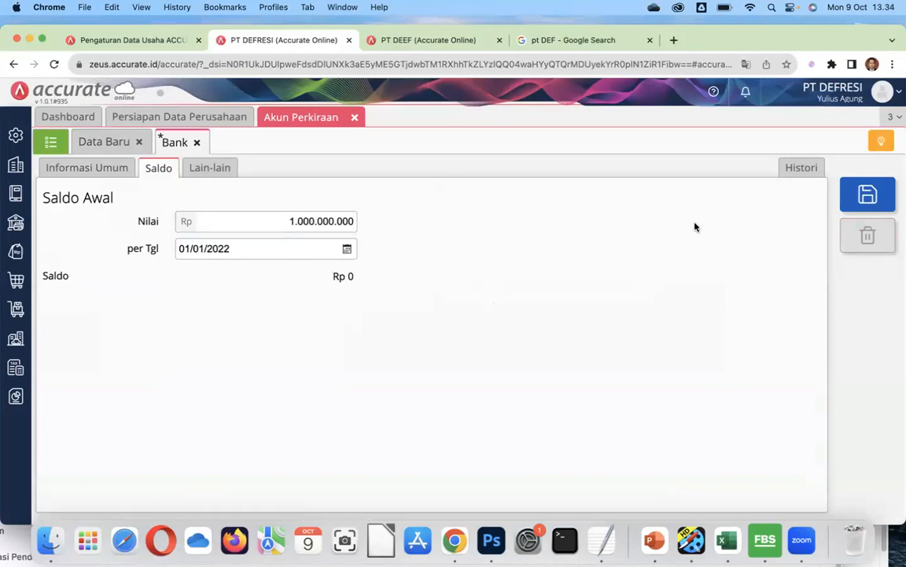
pyautogui.click(868, 195)
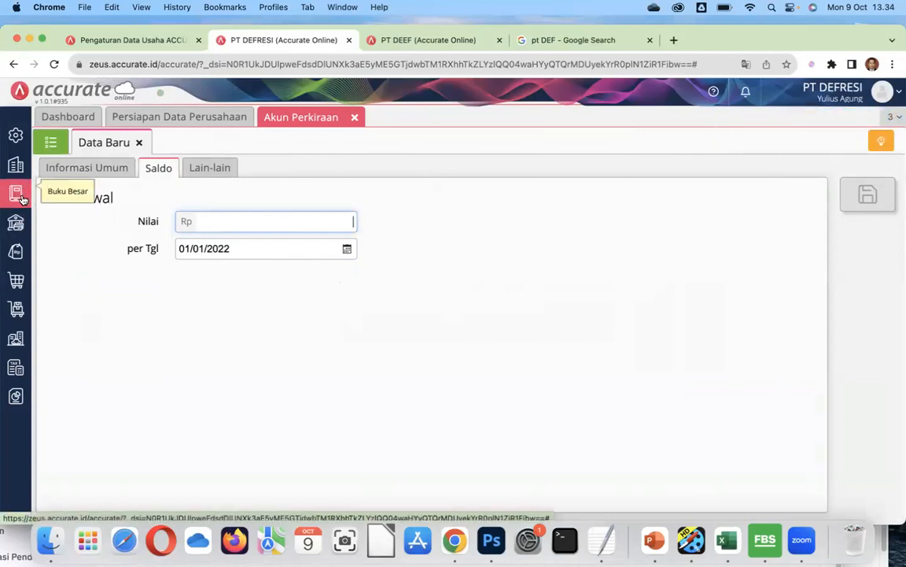
pyautogui.click(49, 143)
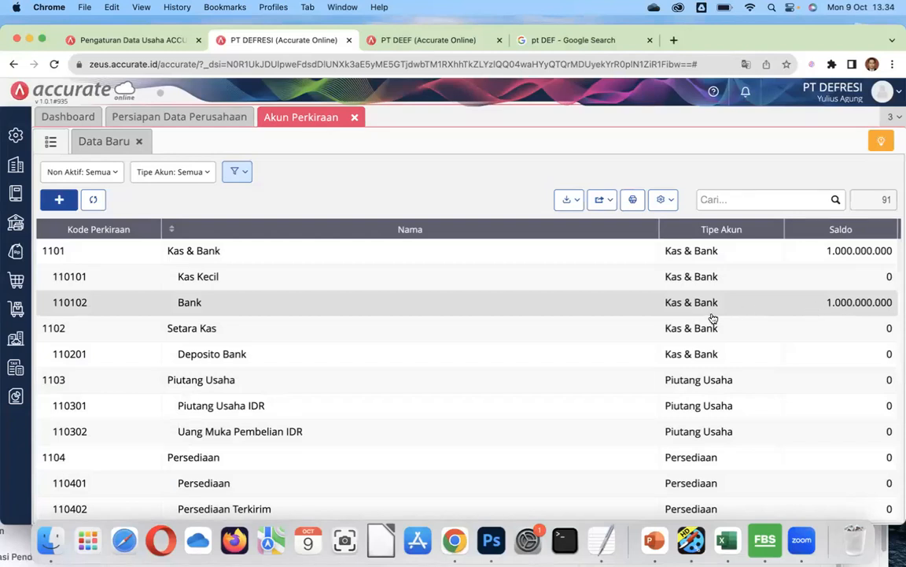
# Generate the Neraca (Standar) balance sheet as of 01/01/2022, then close the report list.
pyautogui.click(15, 396)
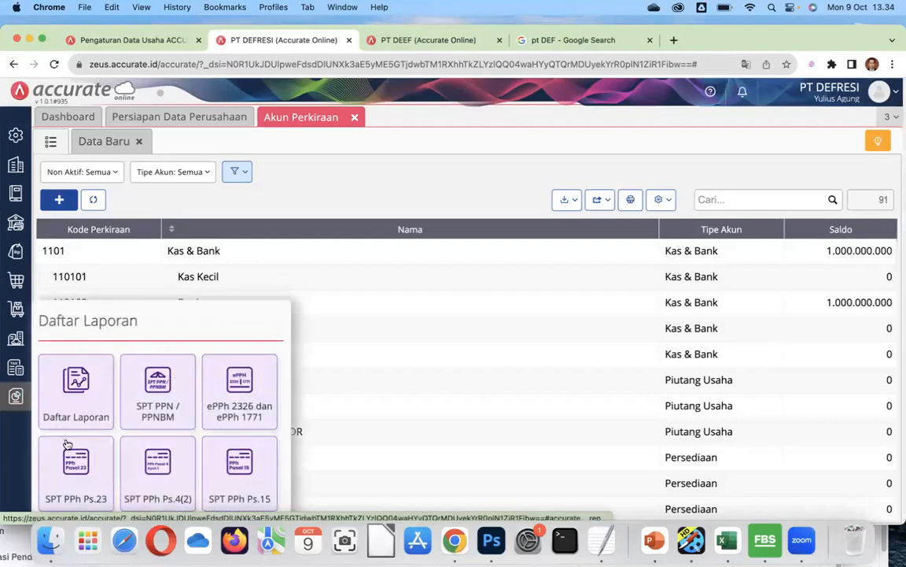
pyautogui.click(80, 398)
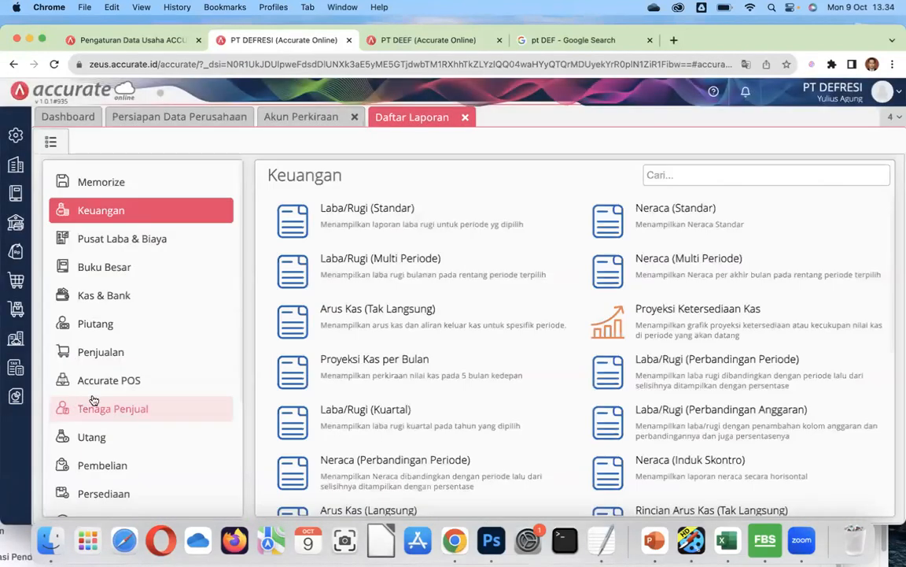
pyautogui.click(641, 219)
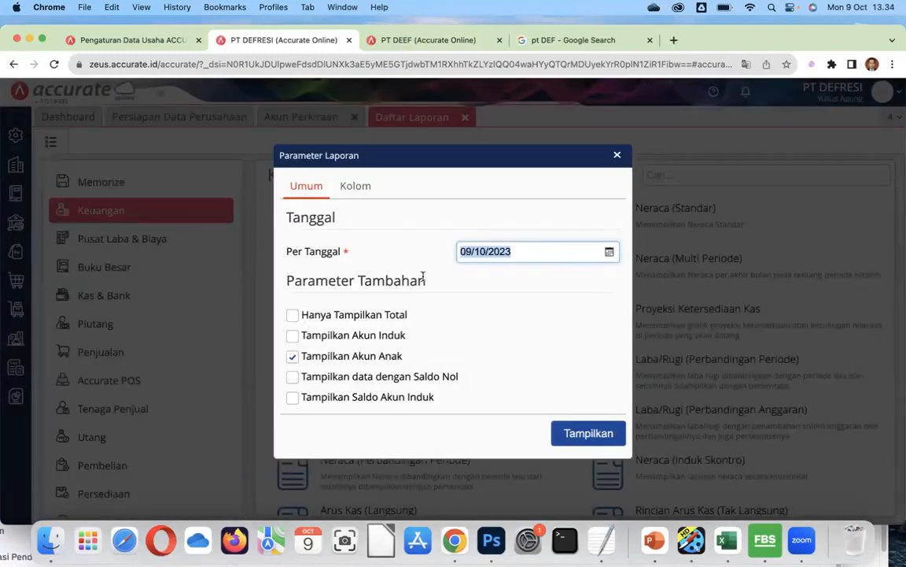
pyautogui.write('01/01/2022')
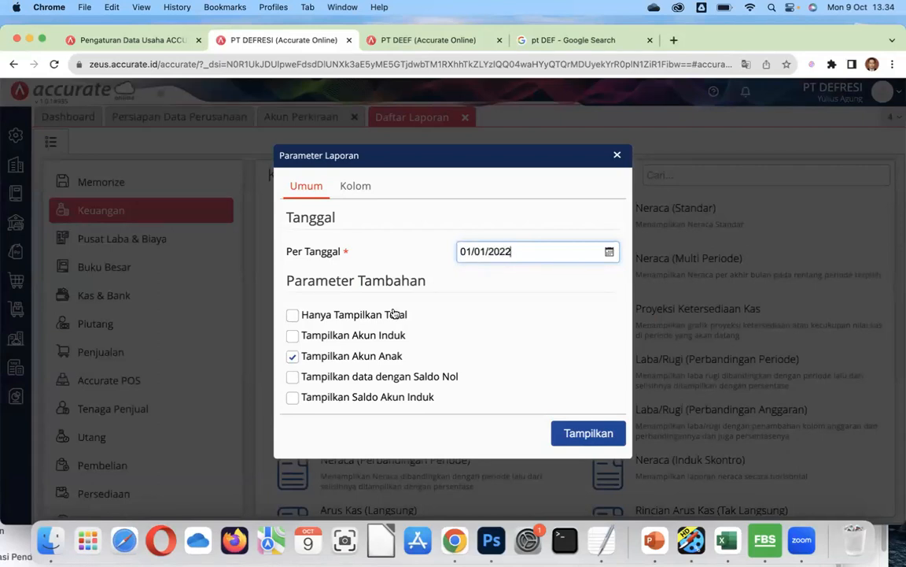
pyautogui.click(615, 439)
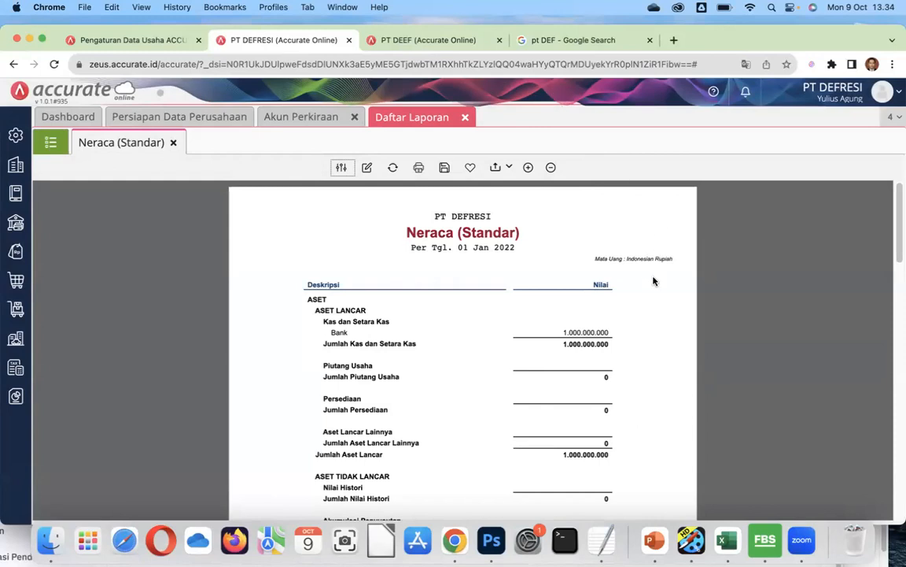
pyautogui.click(465, 117)
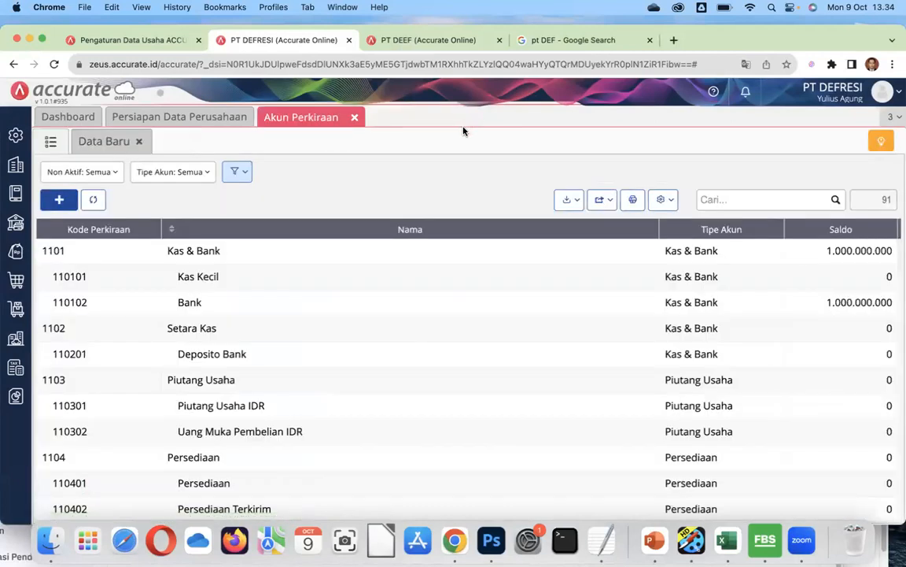
# Close the chart of accounts and start a new supplier record from the Pembelian menu.
pyautogui.click(355, 118)
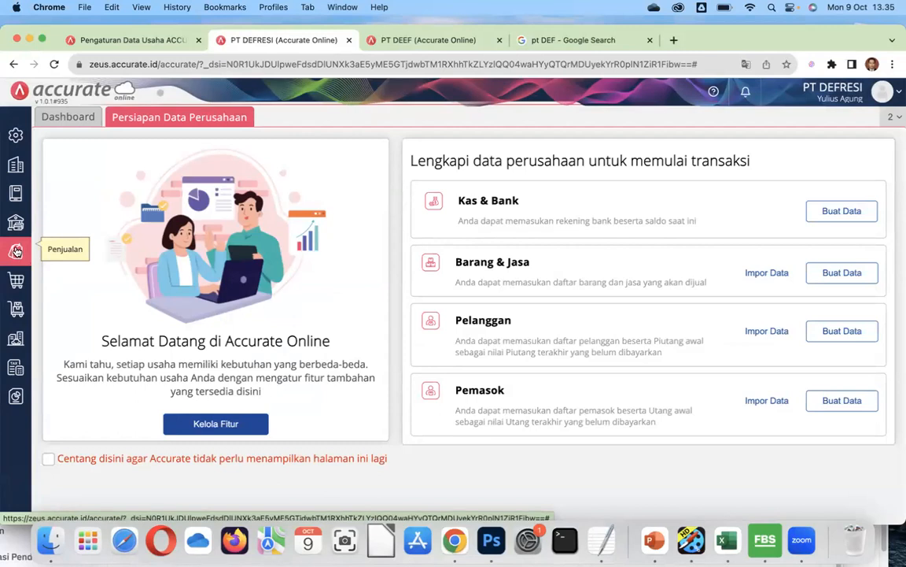
pyautogui.click(16, 226)
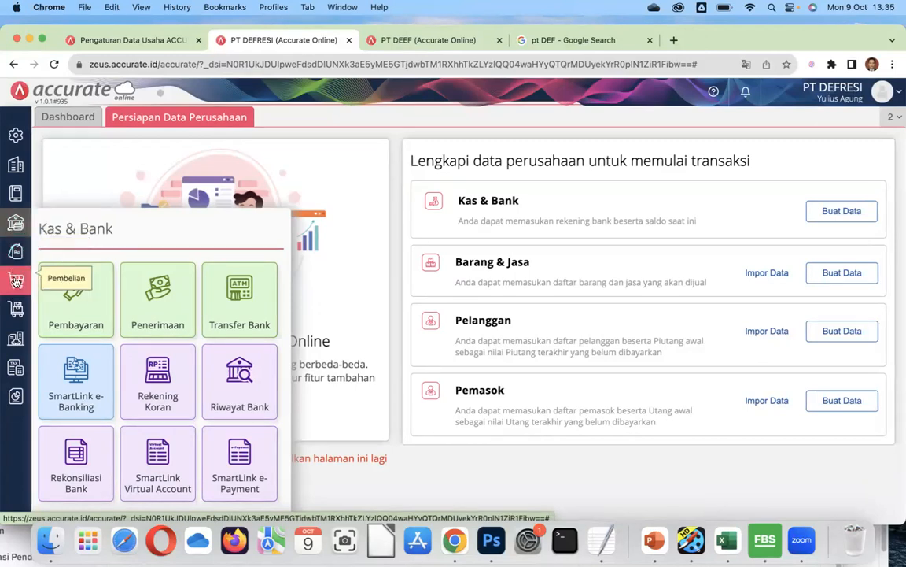
pyautogui.click(17, 281)
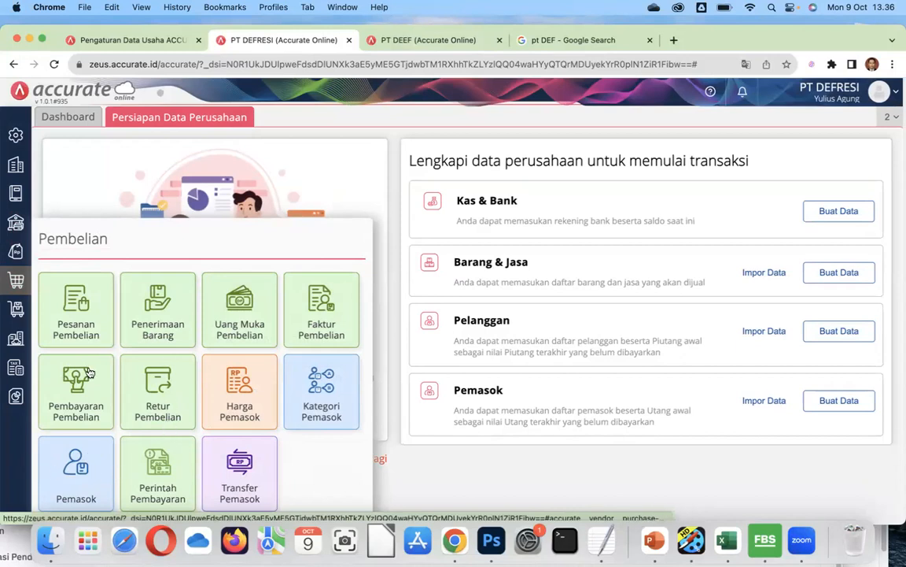
pyautogui.click(66, 475)
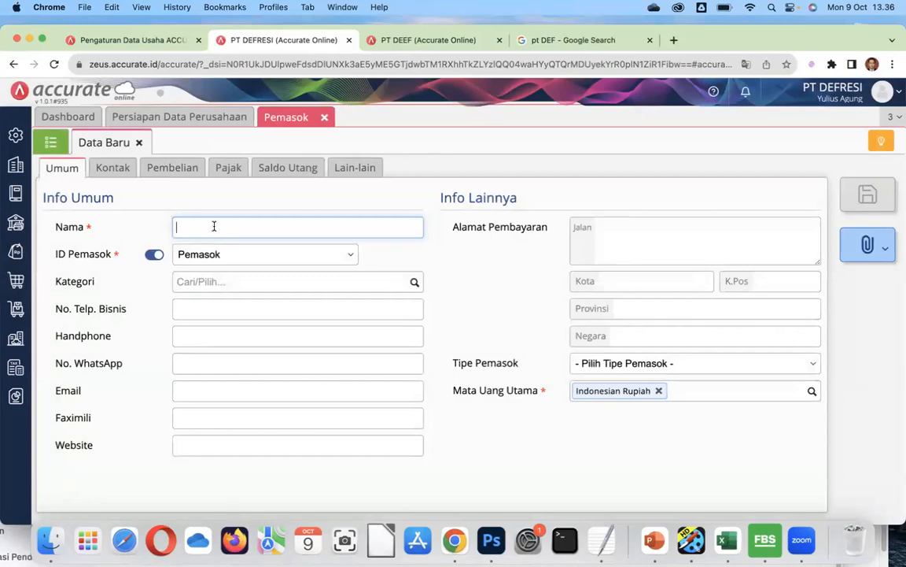
# Name the supplier PT GAMAURUGI, set its category to Umum, and enter its business phone.
pyautogui.write('PT GAMAURUGI')
pyautogui.click(415, 282)
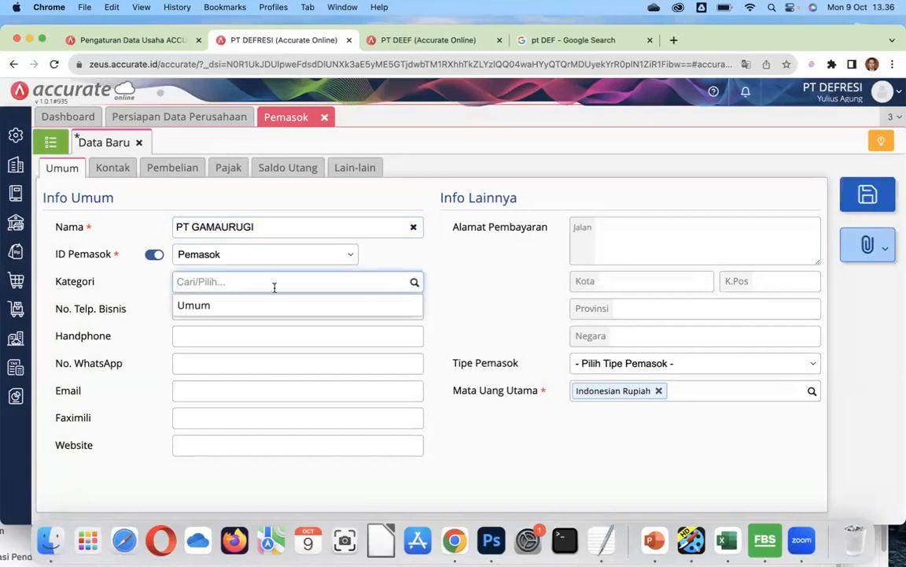
pyautogui.click(243, 305)
pyautogui.click(239, 307)
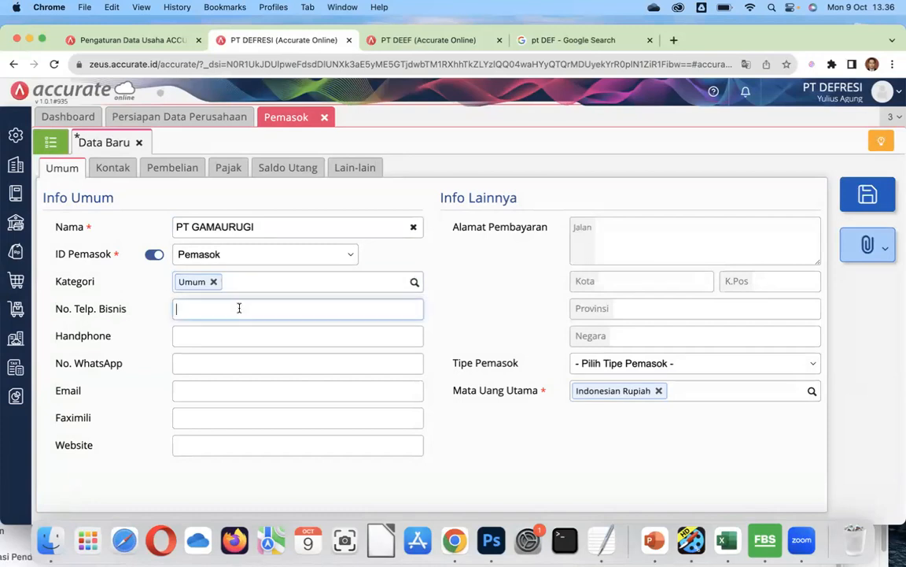
# Enter the supplier's billing street address and city.
pyautogui.click(645, 232)
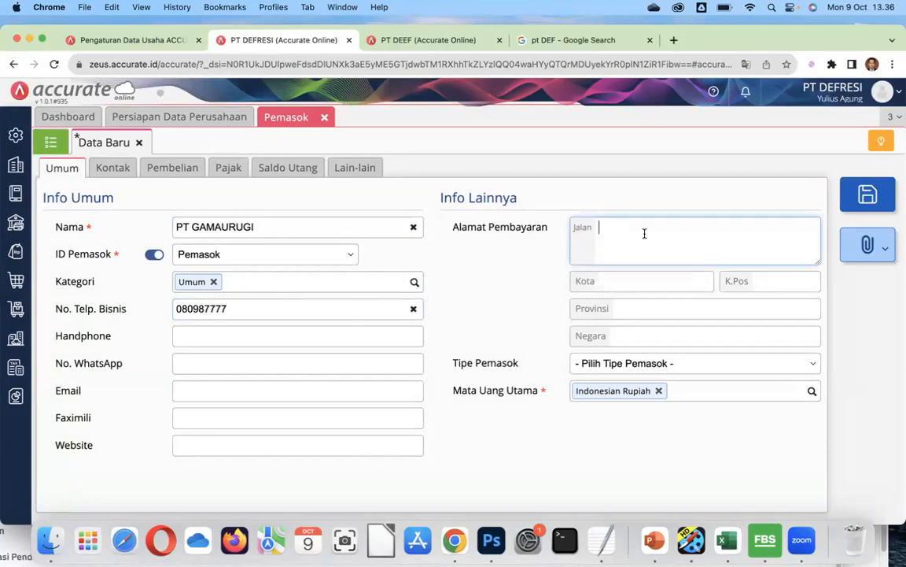
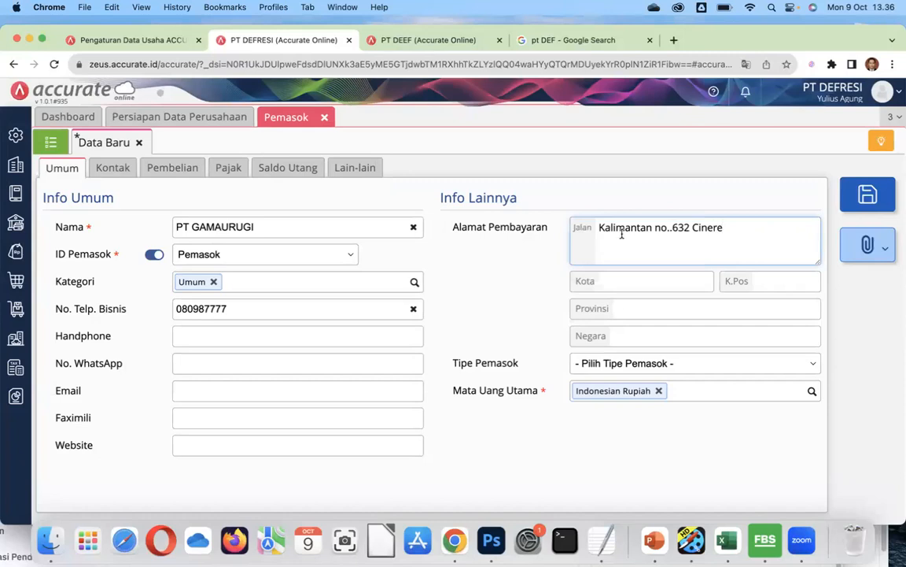
pyautogui.click(626, 281)
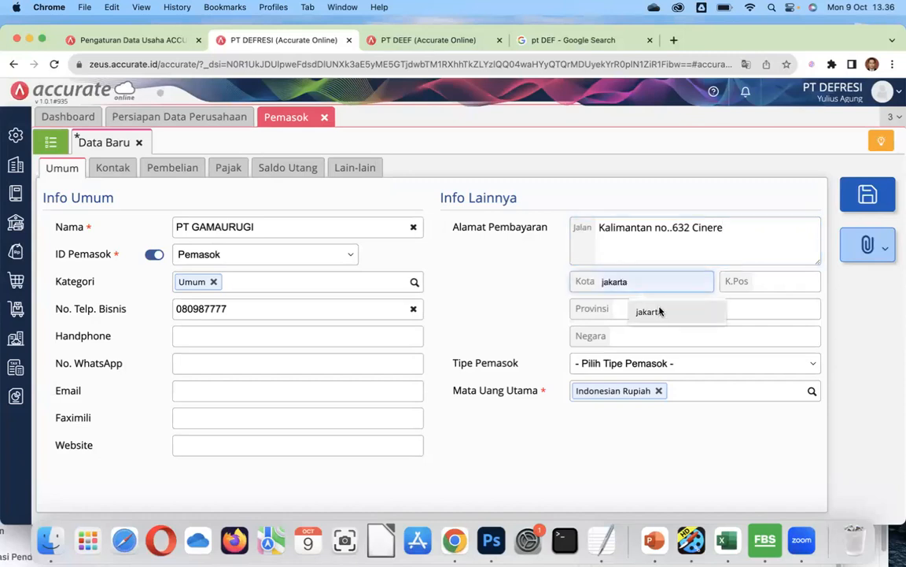
pyautogui.write('depok')
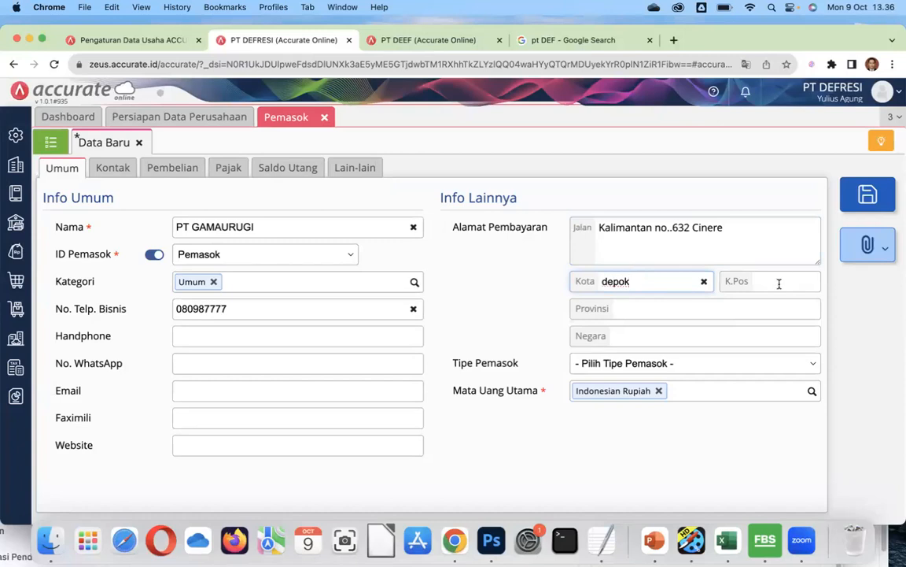
# Set province jawa barat, country indonesia and supplier type Perorangan, then view purchasing details.
pyautogui.click(661, 310)
pyautogui.write('ja')
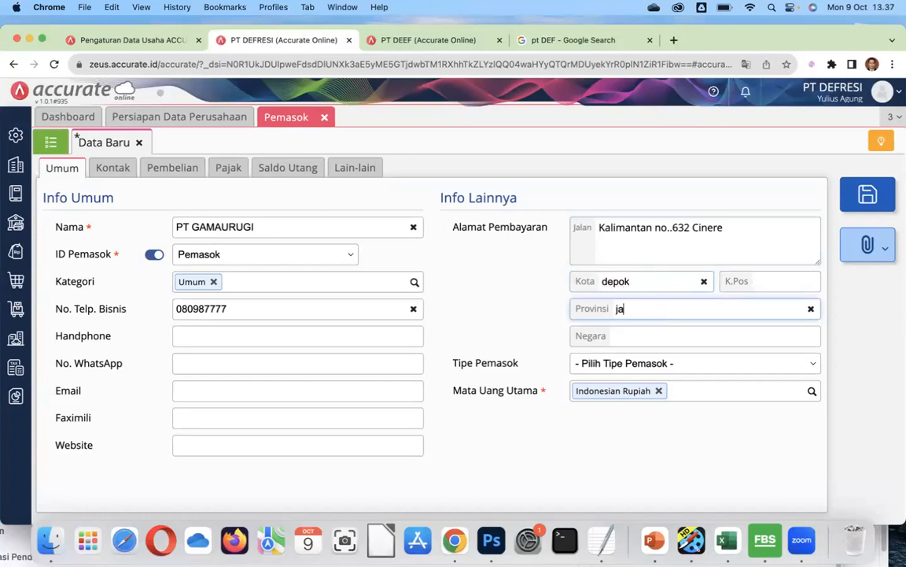
pyautogui.write('wa barat')
pyautogui.click(637, 337)
pyautogui.write('indonesia')
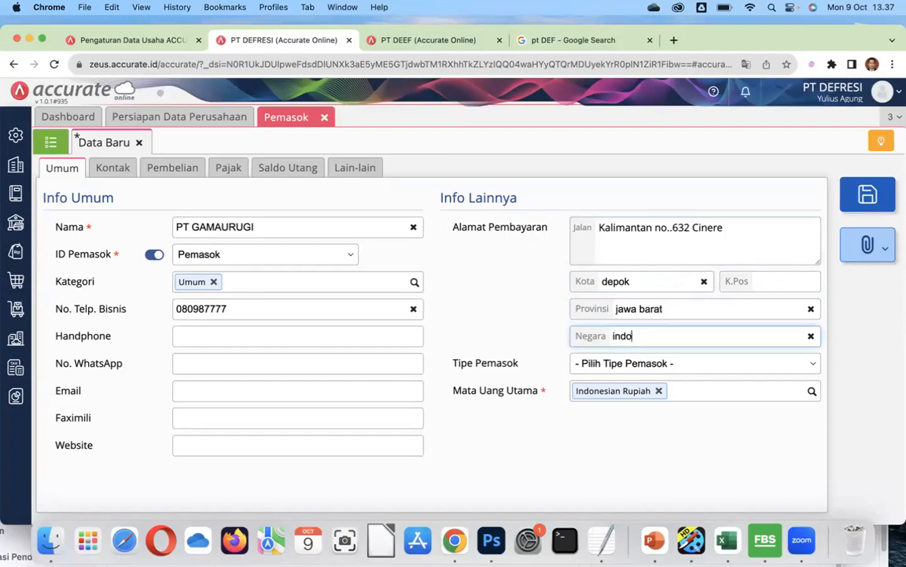
pyautogui.click(639, 363)
pyautogui.click(627, 381)
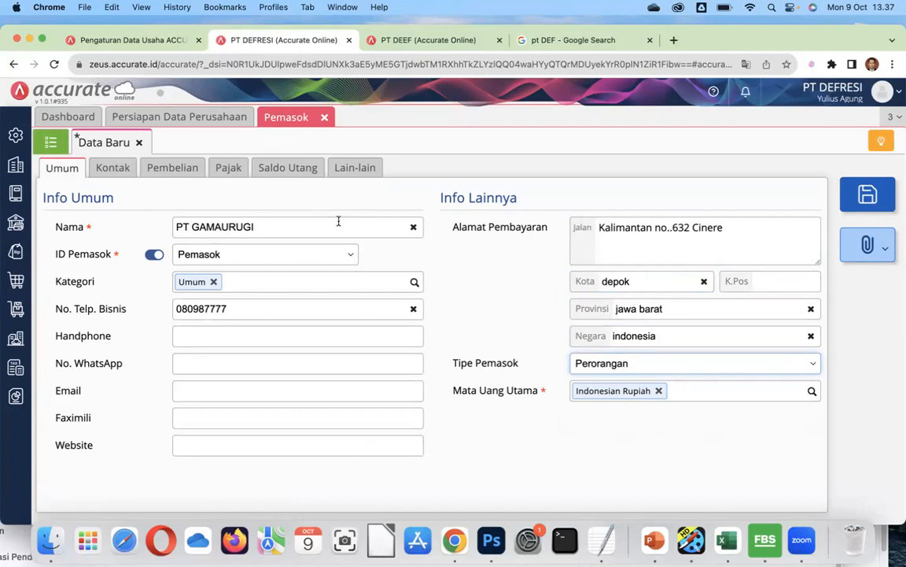
pyautogui.click(174, 170)
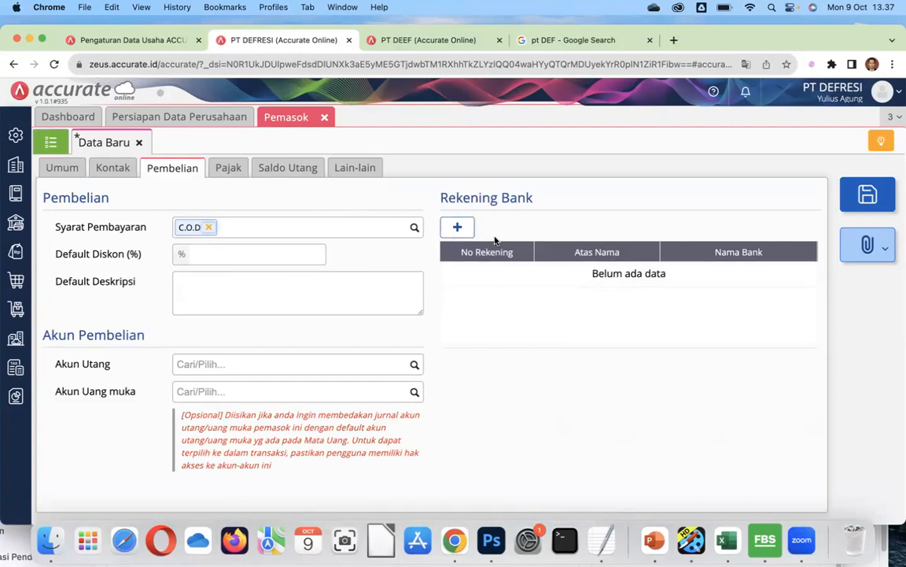
# Add a BANK CENTRAL ASIA account for the supplier with its account number and holder's name.
pyautogui.click(456, 229)
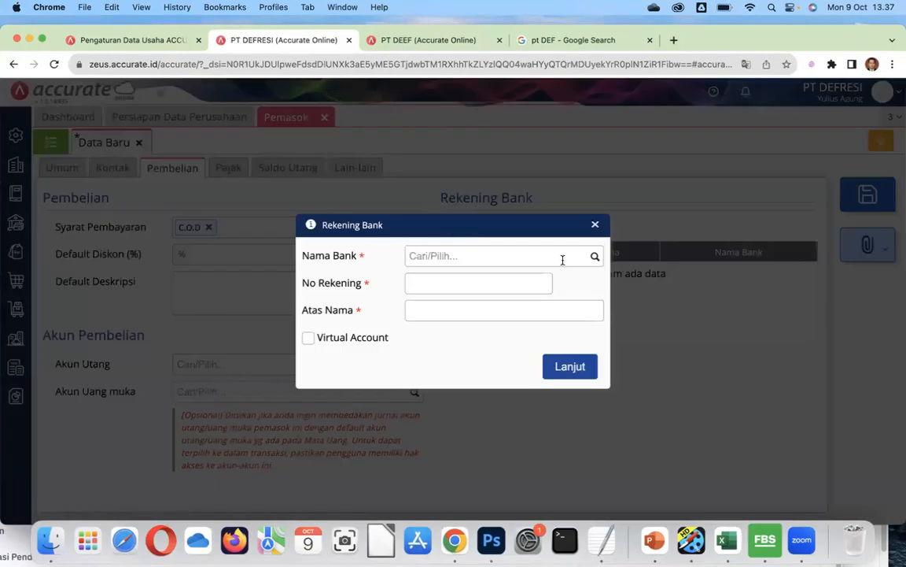
pyautogui.click(597, 258)
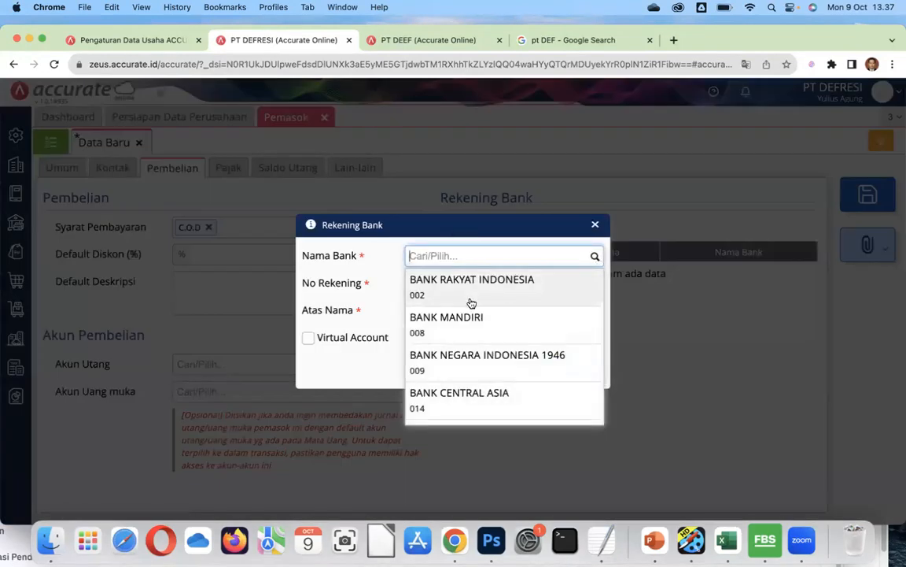
pyautogui.click(455, 399)
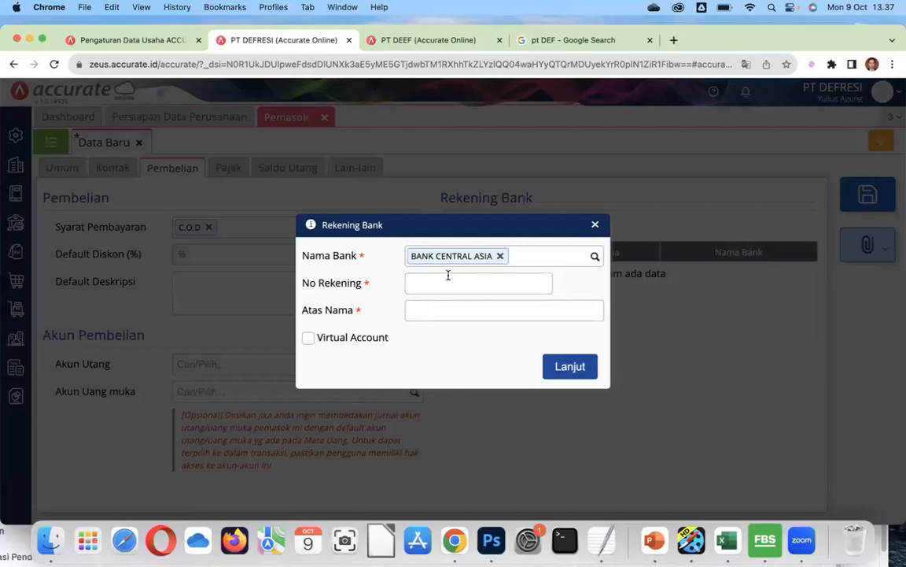
pyautogui.click(448, 279)
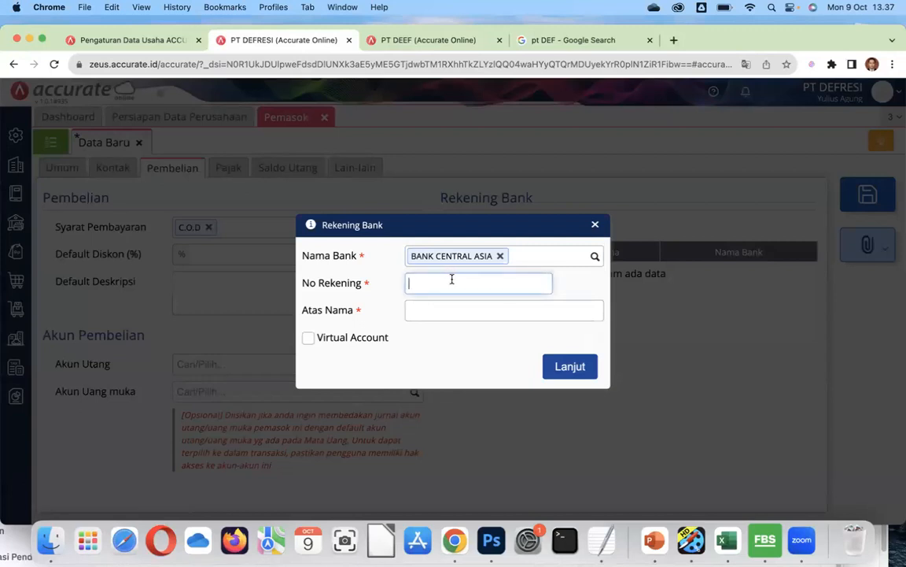
pyautogui.write('78888888')
pyautogui.click(443, 312)
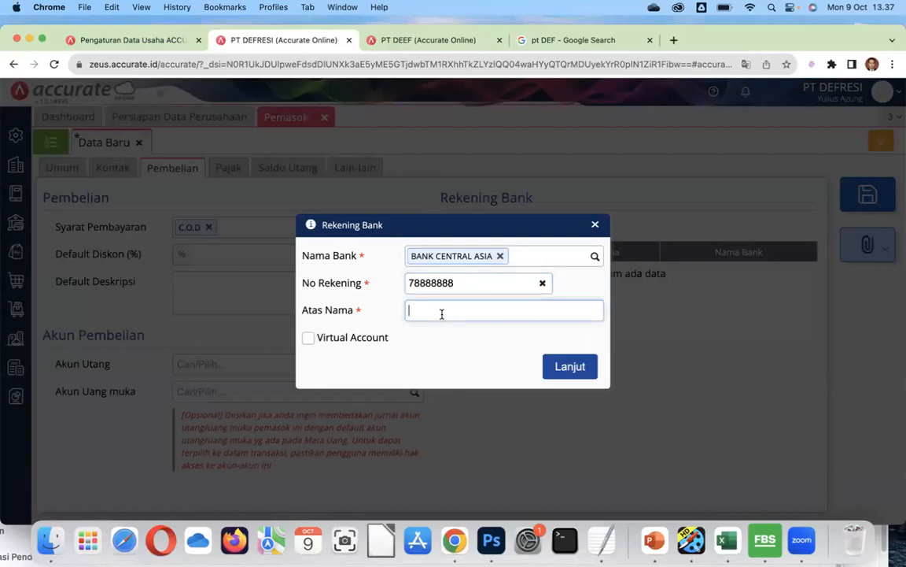
pyautogui.write('m')
pyautogui.press('BackSpace')
pyautogui.write('M')
pyautogui.write('ister')
pyautogui.write(' GAMU')
pyautogui.write('AURUGI')
pyautogui.click(570, 367)
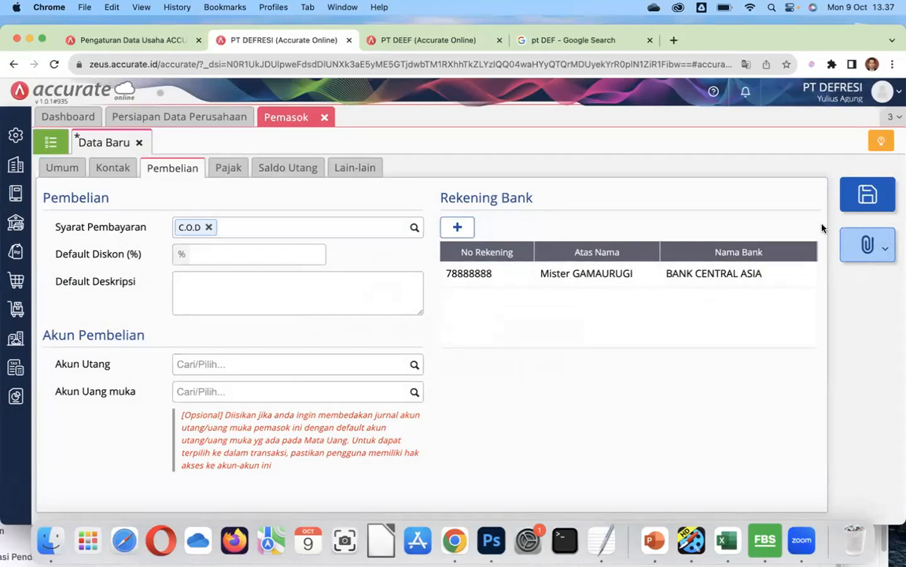
# Save supplier PT GAMAURUGI, view the supplier list, then close the supplier module.
pyautogui.click(61, 166)
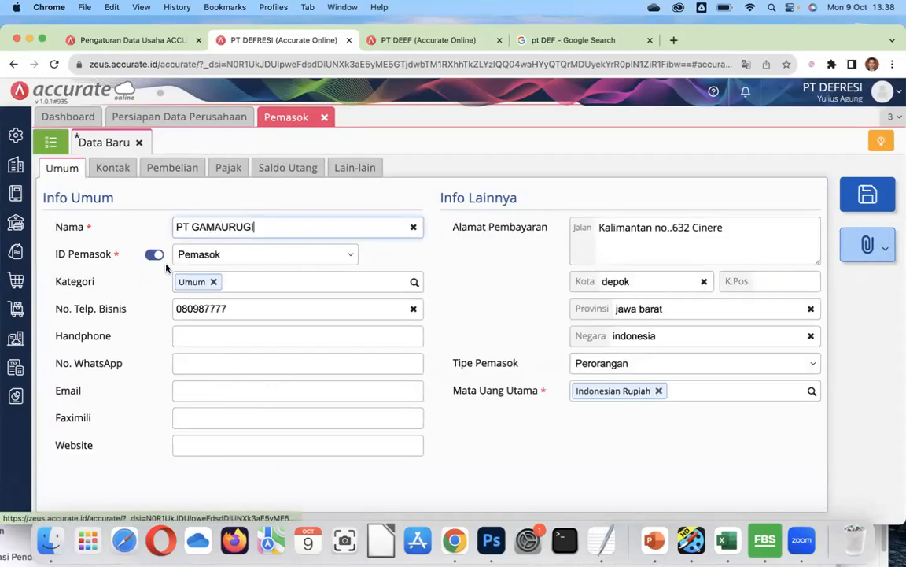
pyautogui.click(873, 200)
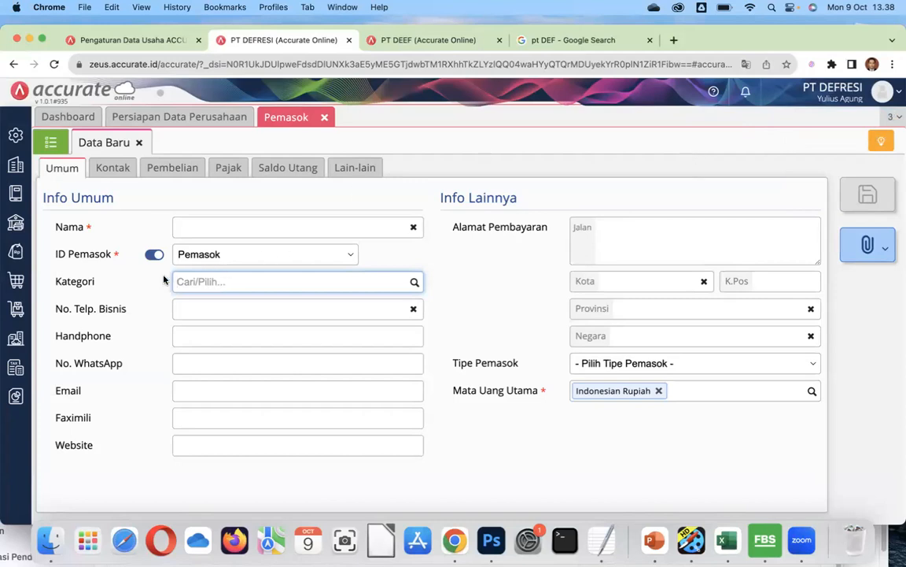
pyautogui.click(54, 145)
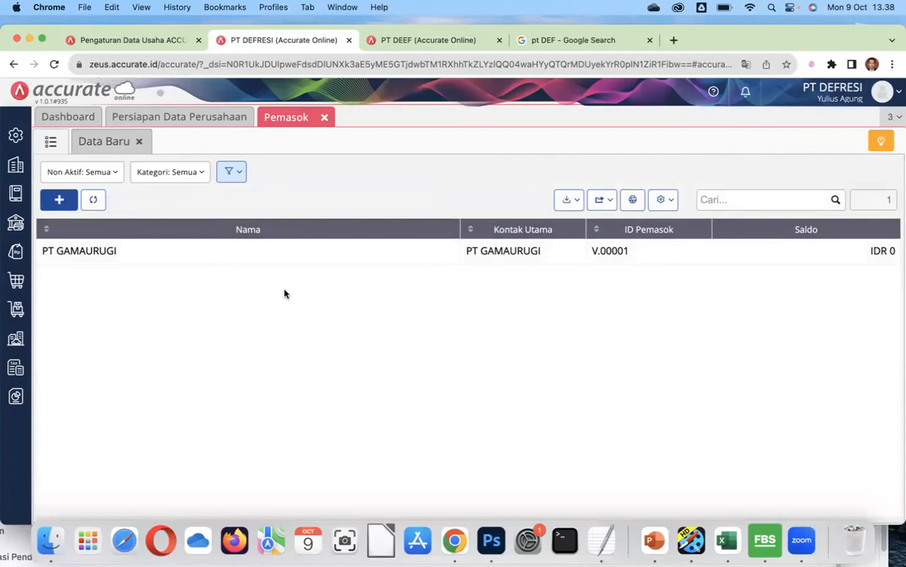
pyautogui.click(326, 118)
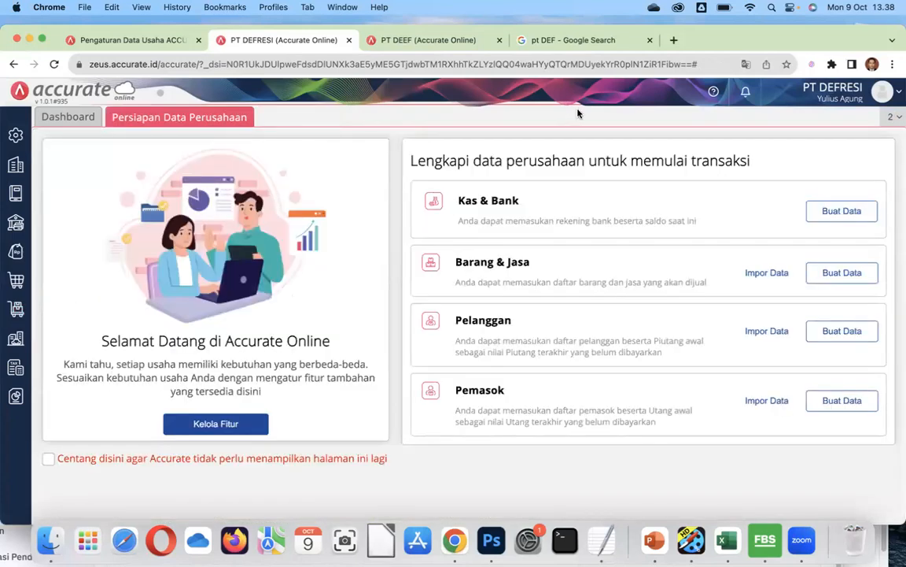
# Go to the Persediaan modules and start a new Barang & Jasa item.
pyautogui.click(16, 285)
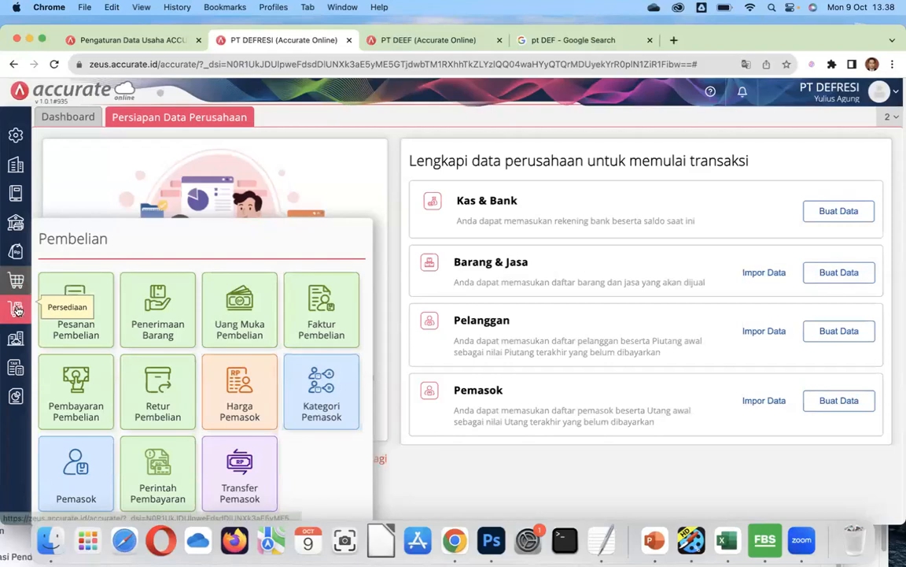
pyautogui.click(16, 310)
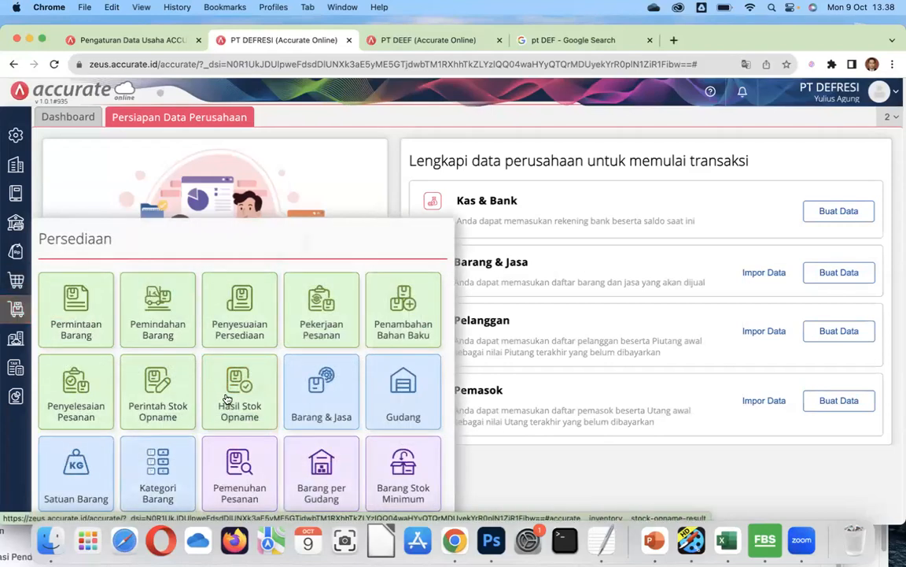
pyautogui.click(319, 394)
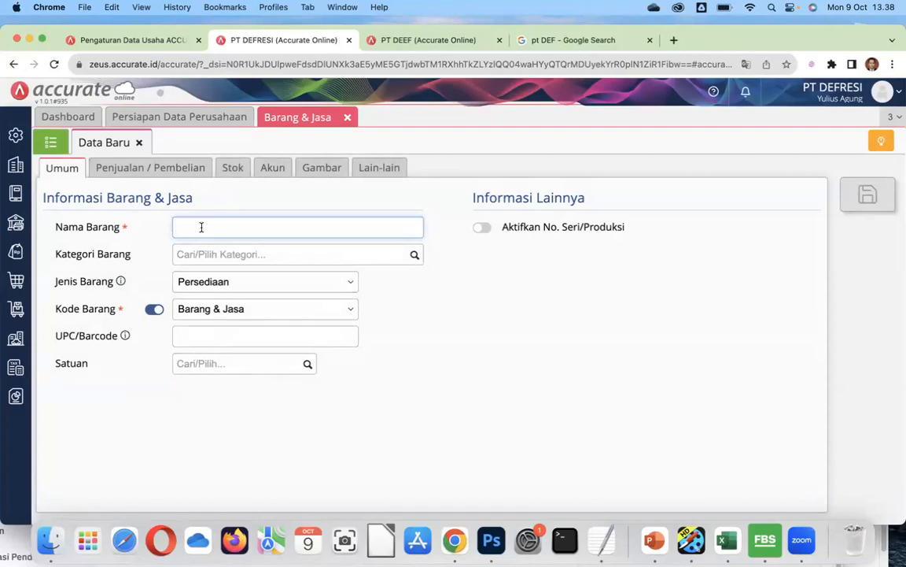
# Name the item BARANGUNIK in category Umum and view its Stok details.
pyautogui.write('BARANGUNIK')
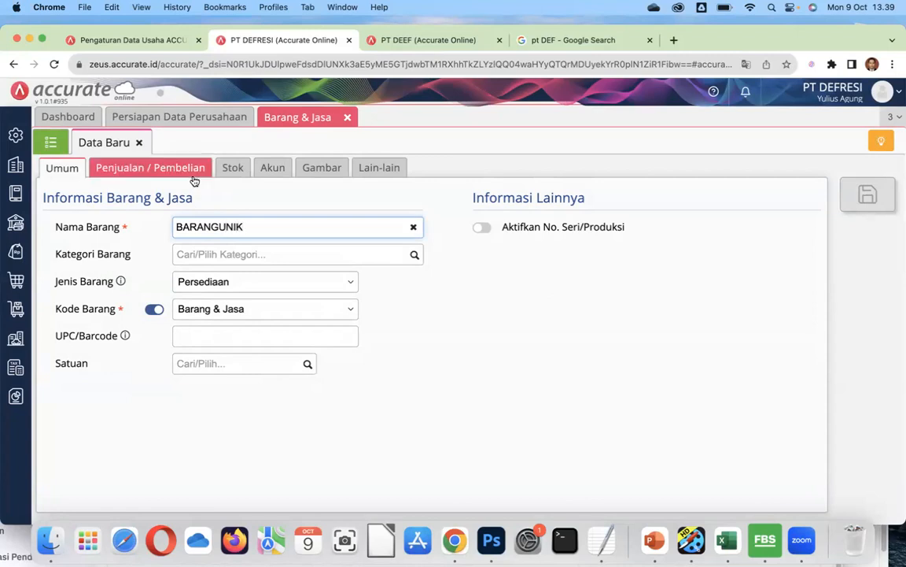
pyautogui.click(413, 257)
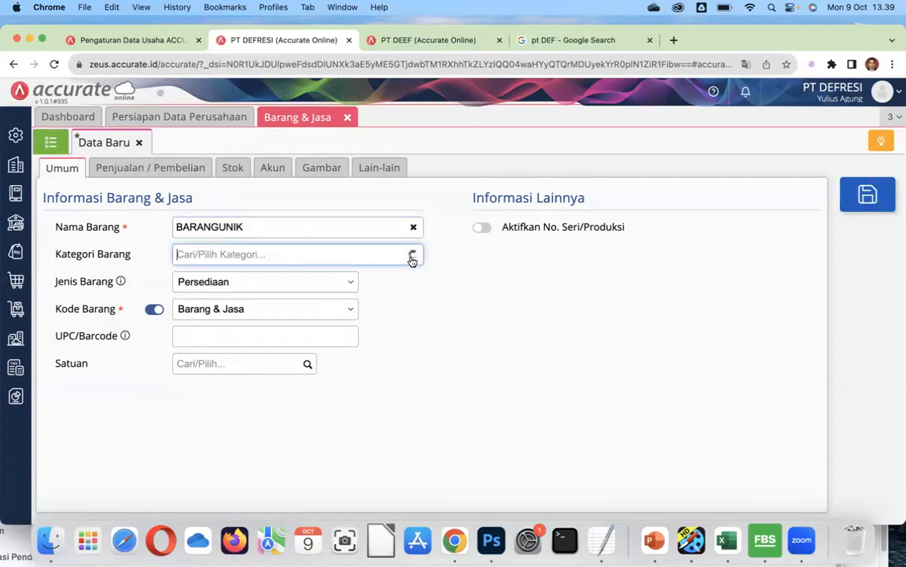
pyautogui.click(305, 285)
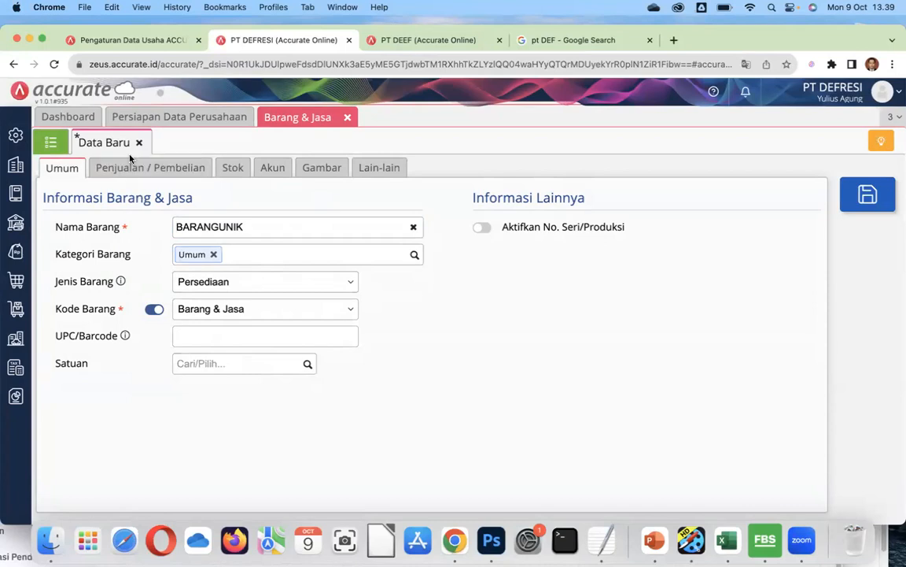
pyautogui.click(136, 172)
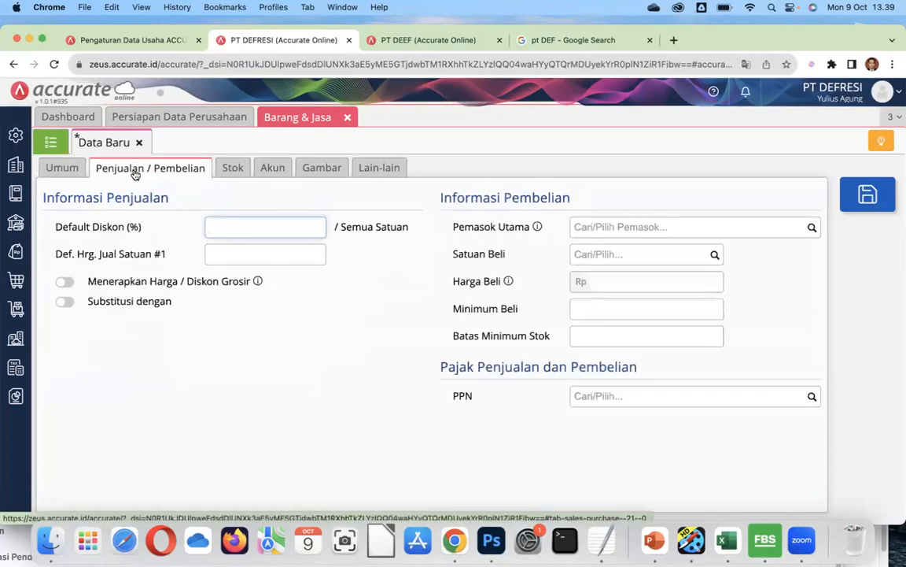
pyautogui.click(223, 171)
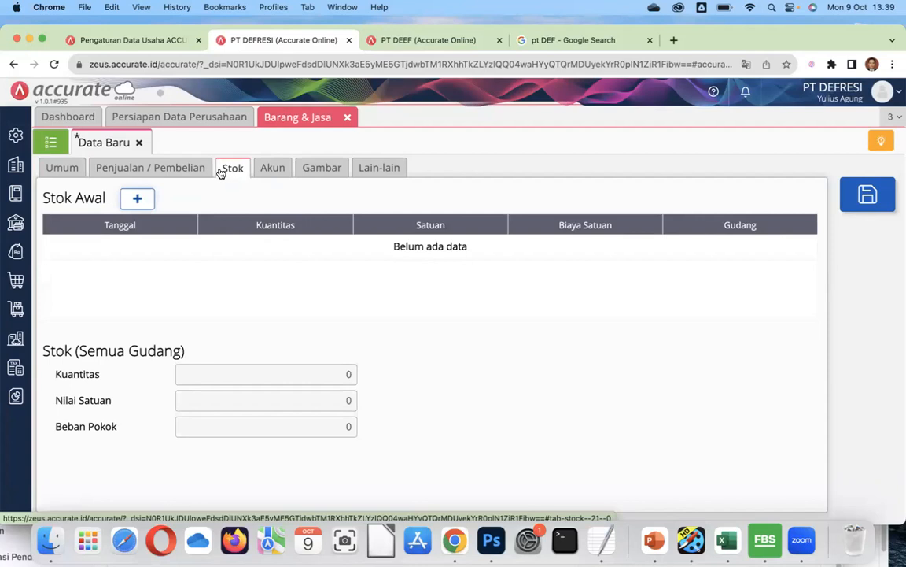
# Add opening stock of 100 units at 100.000 each, then save item BARANGUNIK.
pyautogui.click(140, 201)
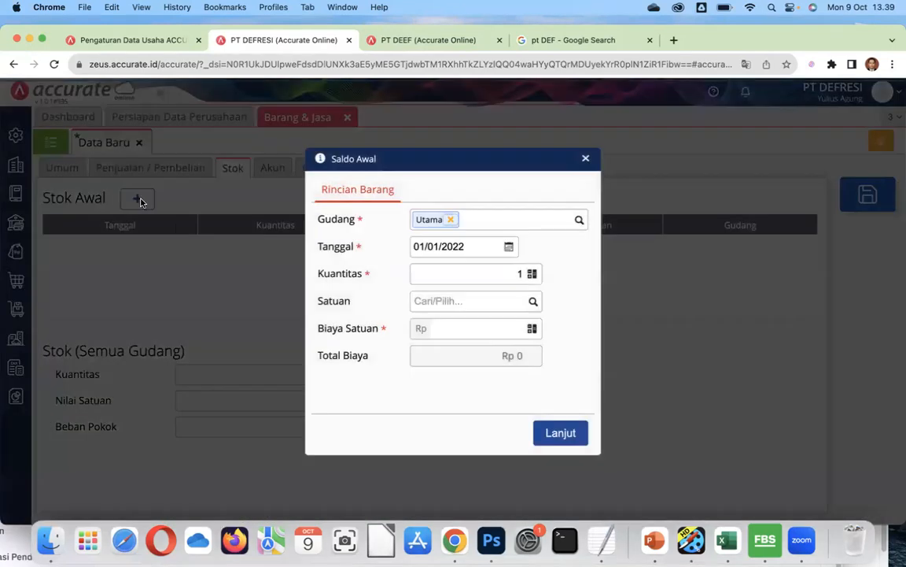
pyautogui.click(517, 273)
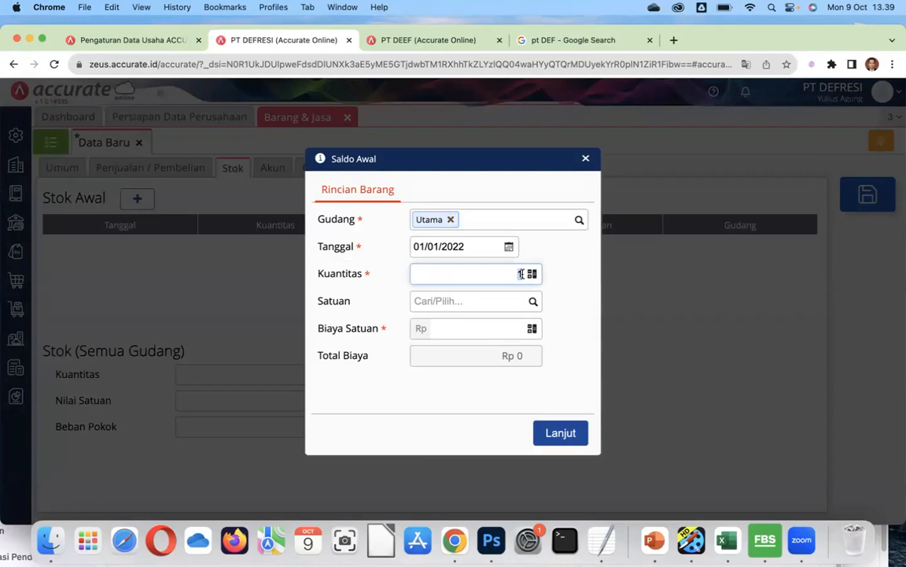
pyautogui.write('100')
pyautogui.click(485, 328)
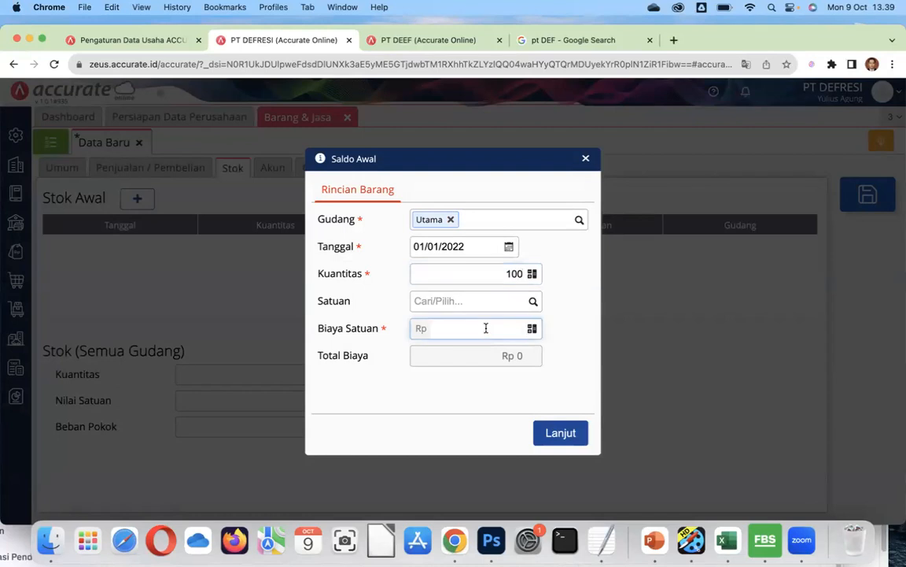
pyautogui.write('100.000')
pyautogui.click(554, 370)
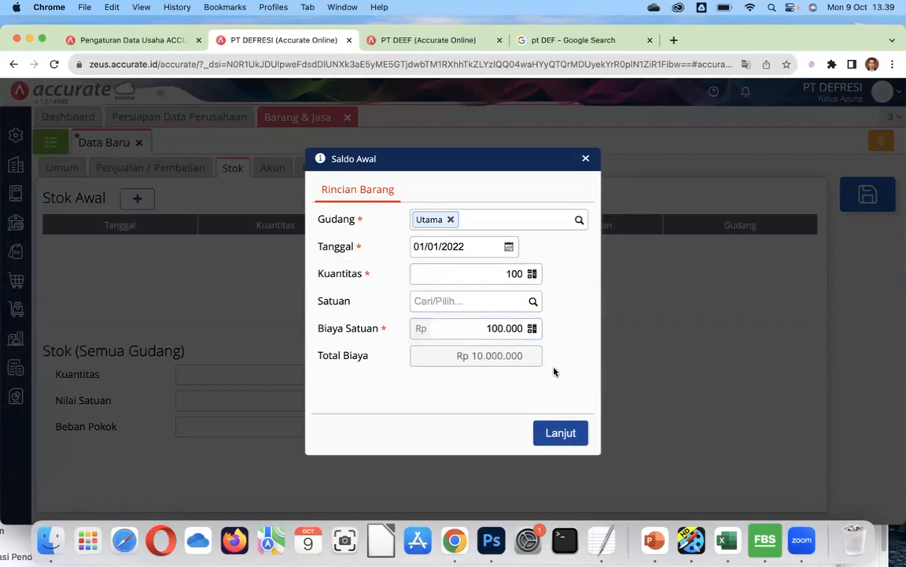
pyautogui.click(560, 432)
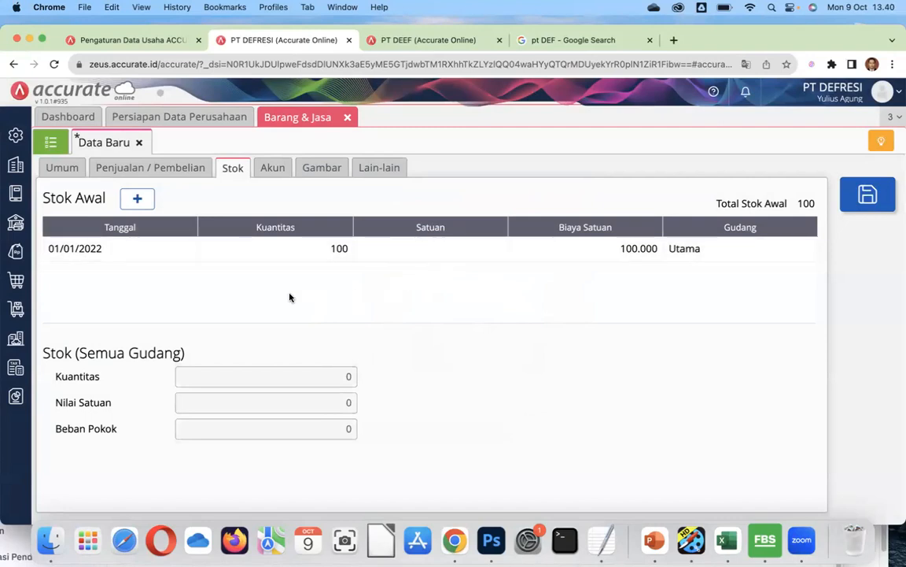
pyautogui.click(61, 171)
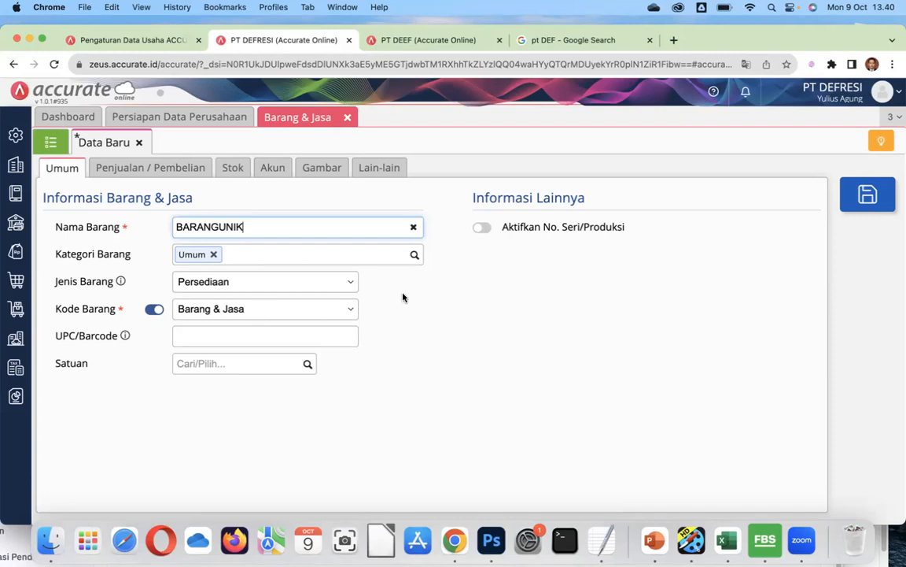
pyautogui.click(869, 199)
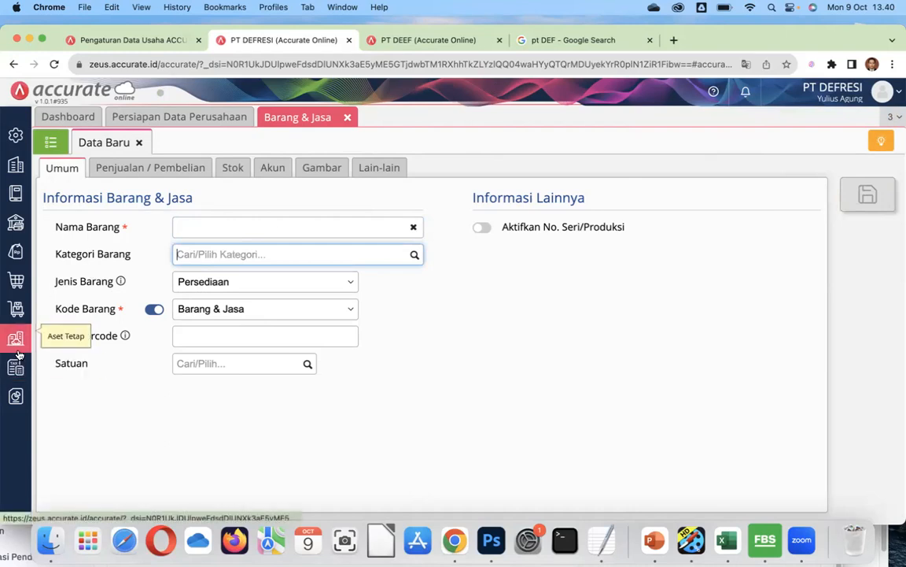
# Open the Utama warehouse record from the warehouse list and show its address fields.
pyautogui.click(16, 308)
pyautogui.click(397, 391)
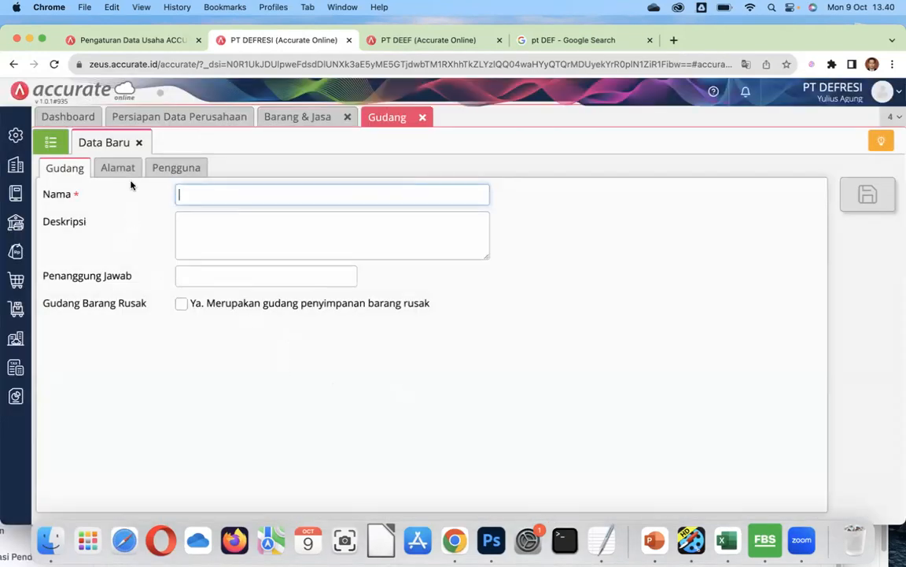
pyautogui.click(47, 146)
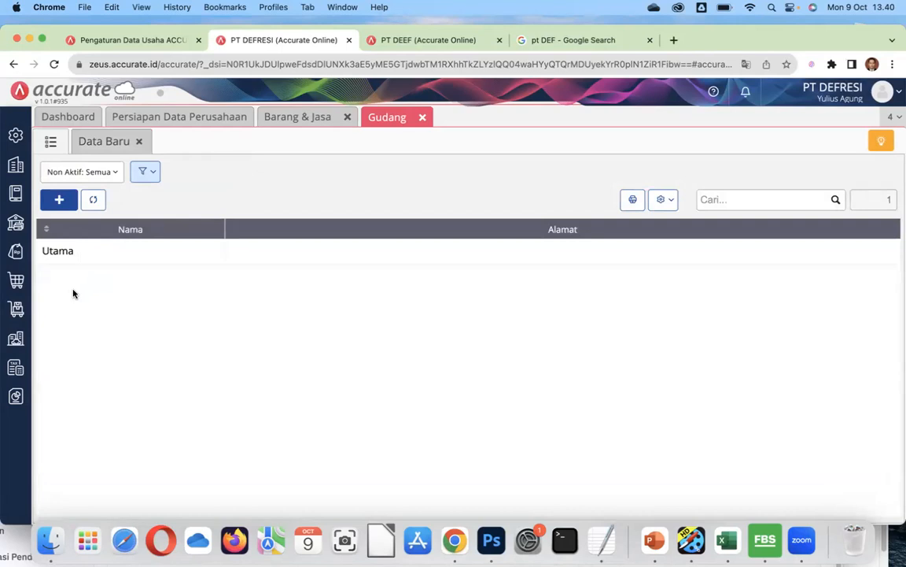
pyautogui.click(118, 255)
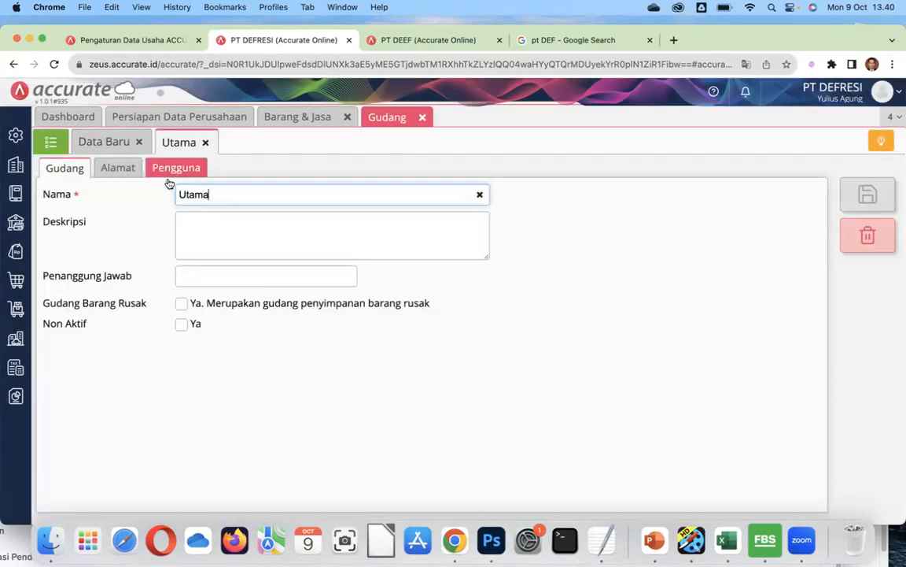
pyautogui.click(203, 229)
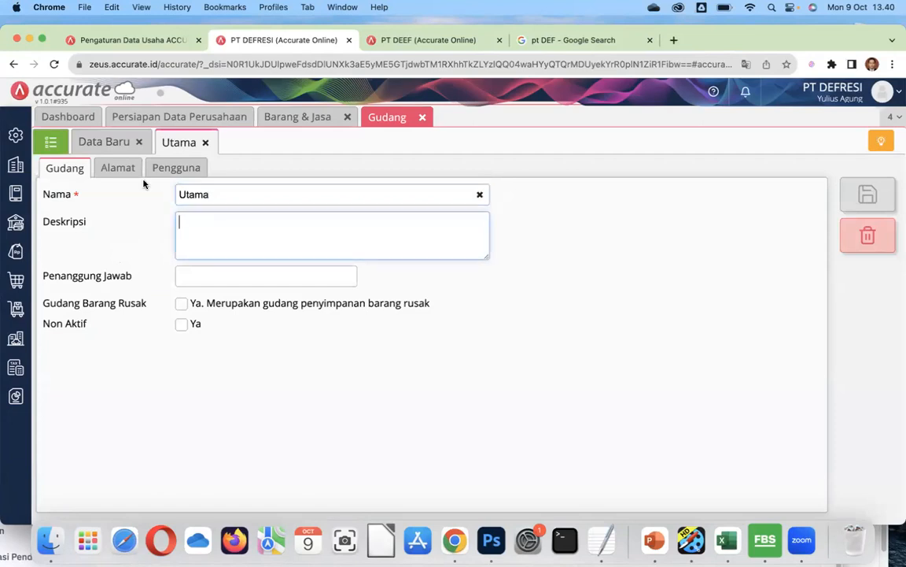
pyautogui.click(122, 167)
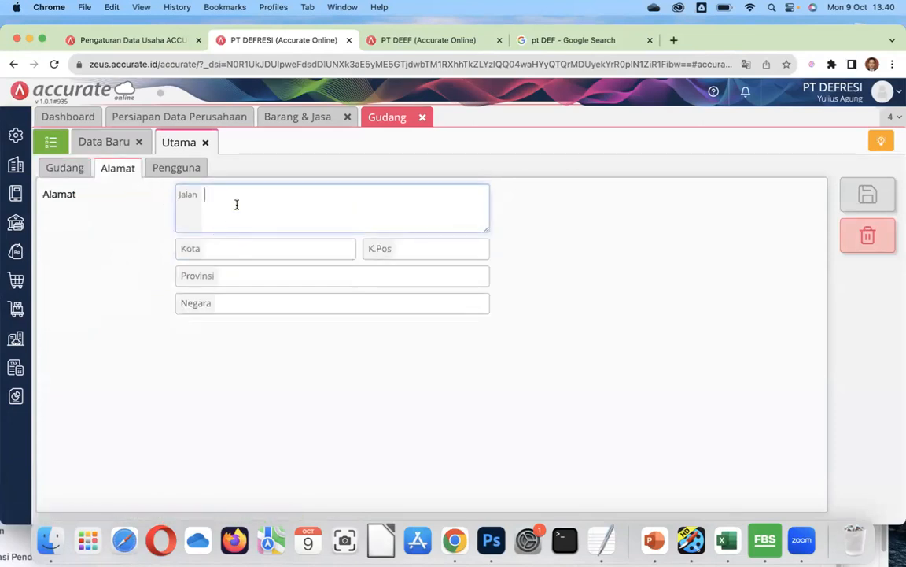
# Enter the address Gedung Vokasi lantai 5, depok, 16424, jawa barat, indonesia.
pyautogui.click(236, 205)
pyautogui.write('Gedung Vokasi lantai 5')
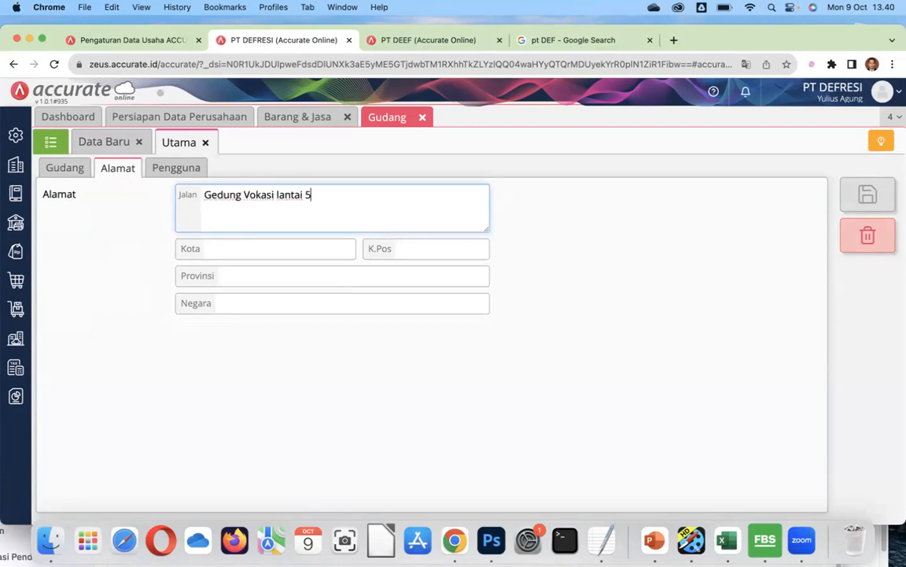
pyautogui.click(233, 245)
pyautogui.click(256, 279)
pyautogui.click(427, 248)
pyautogui.write('16424')
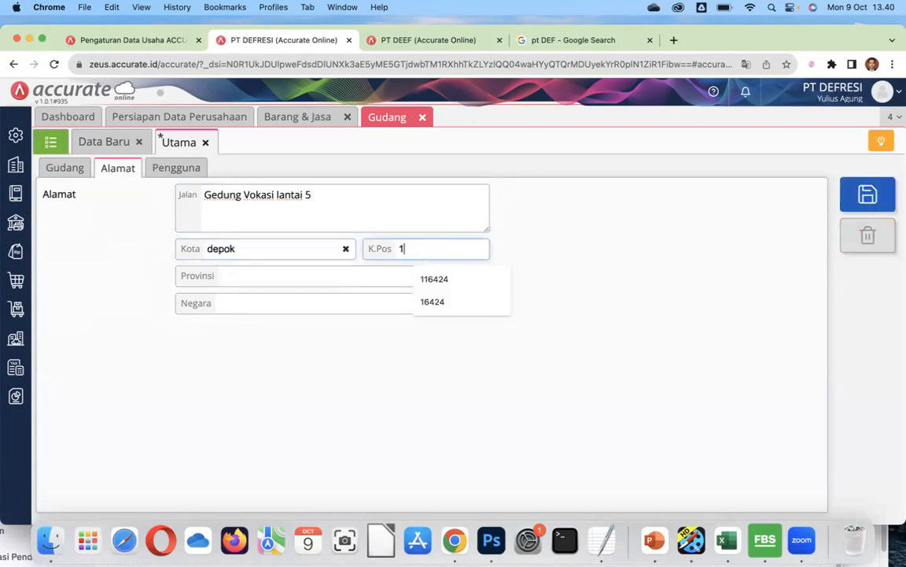
pyautogui.click(293, 277)
pyautogui.click(293, 301)
pyautogui.click(268, 304)
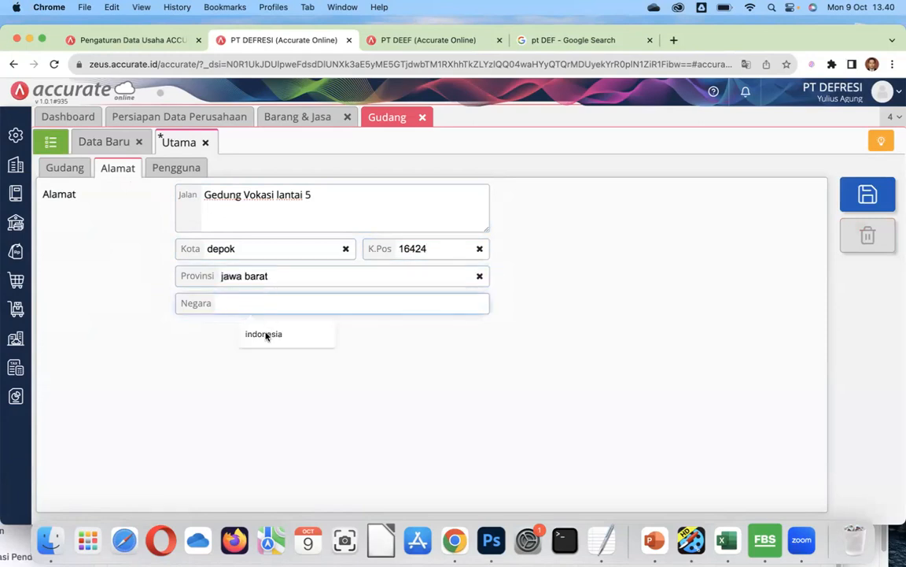
pyautogui.click(265, 334)
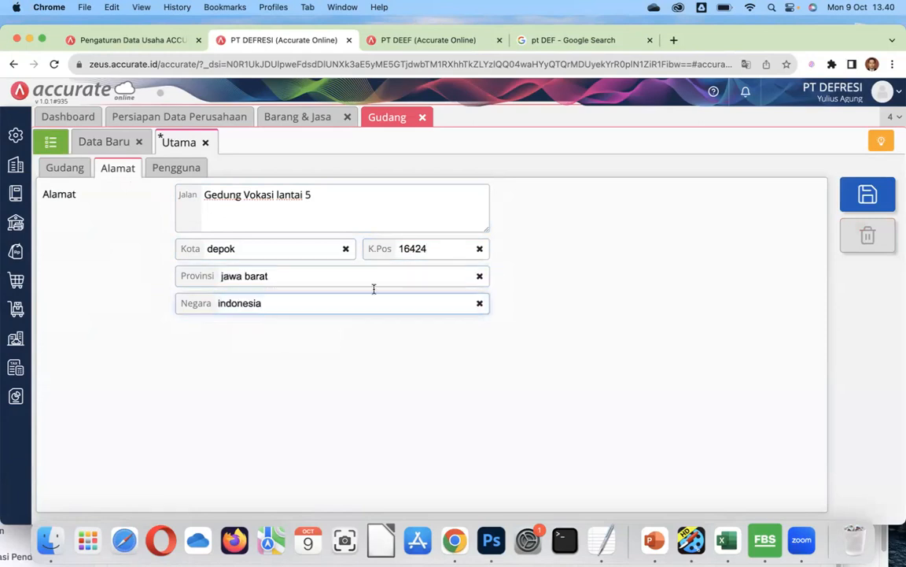
# Save the Utama warehouse, dismiss the browser's address popup, and return to the warehouse list.
pyautogui.click(66, 168)
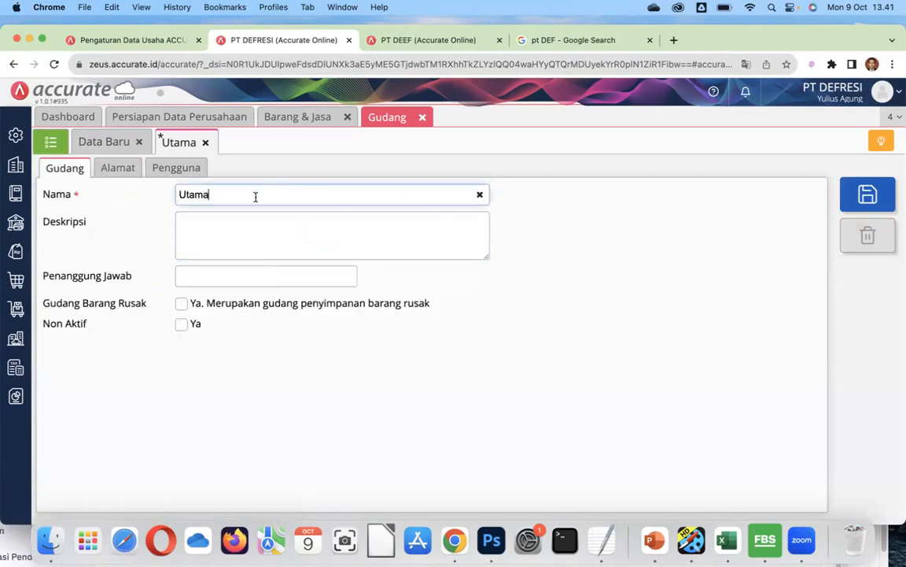
pyautogui.click(867, 192)
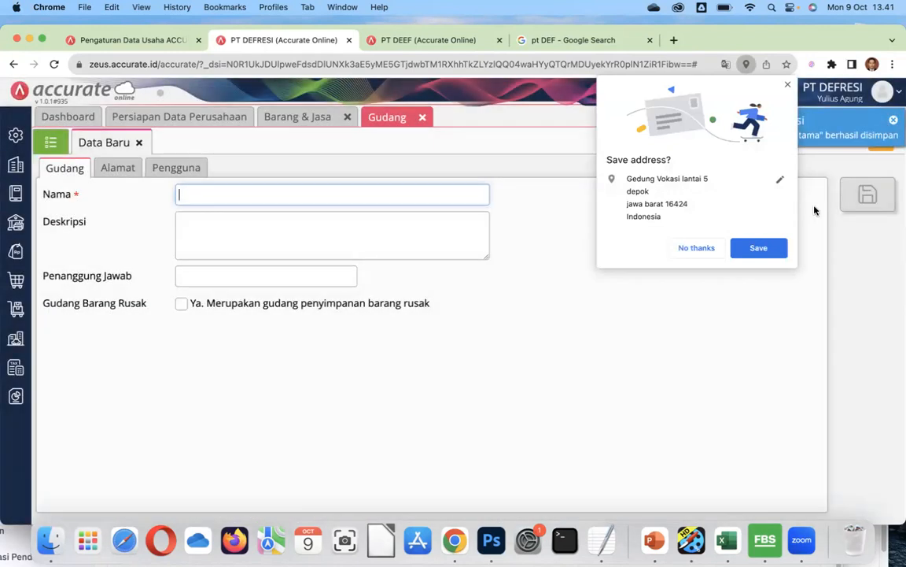
pyautogui.click(787, 85)
pyautogui.click(51, 142)
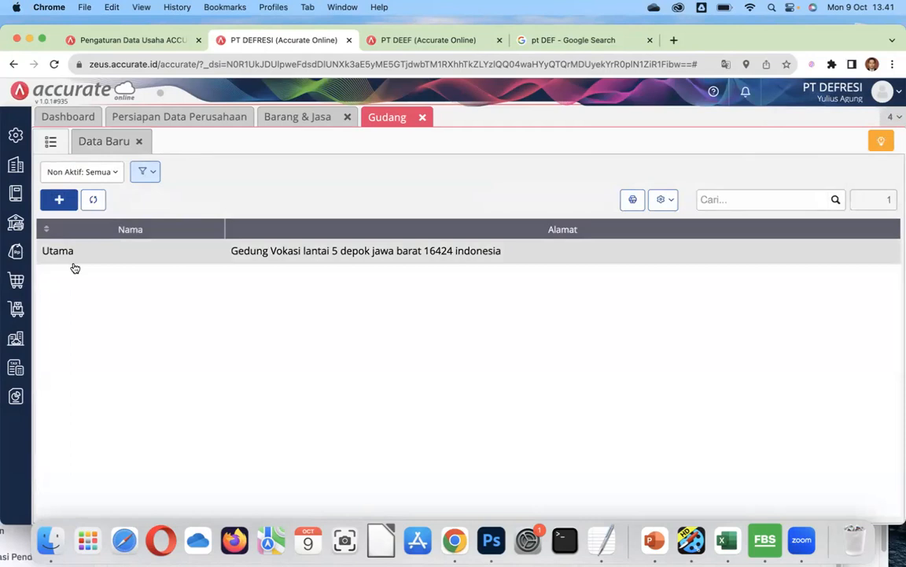
pyautogui.click(15, 281)
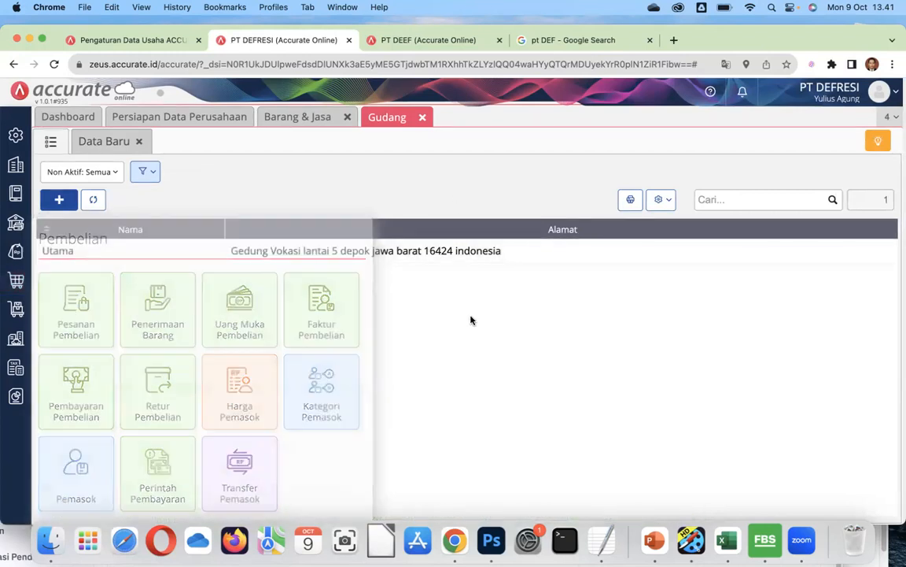
# Open Daftar Laporan and select the Neraca (Standar) balance sheet report.
pyautogui.moveTo(16, 396)
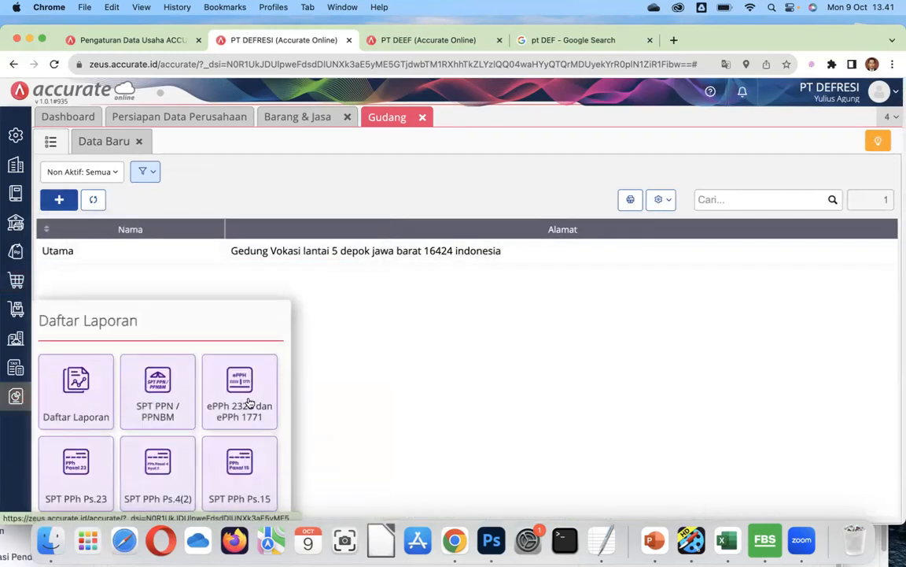
pyautogui.click(70, 395)
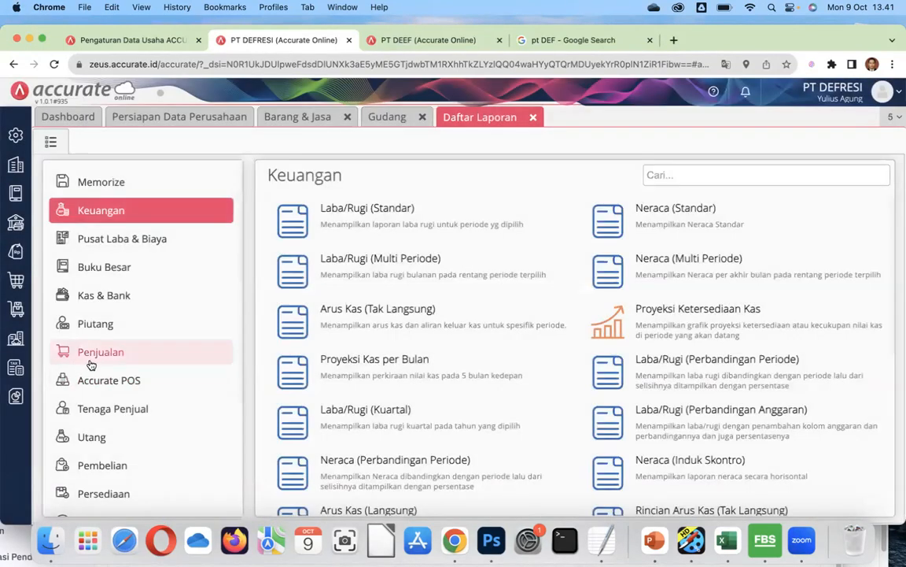
pyautogui.click(614, 231)
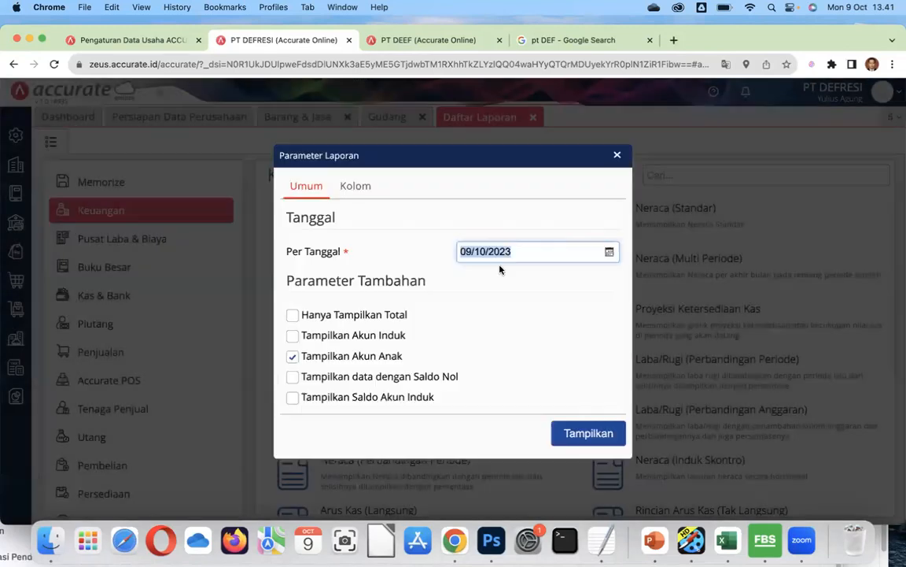
# Generate the balance sheet as of 01/01/2022 and scroll through it.
pyautogui.write('01/01/2022')
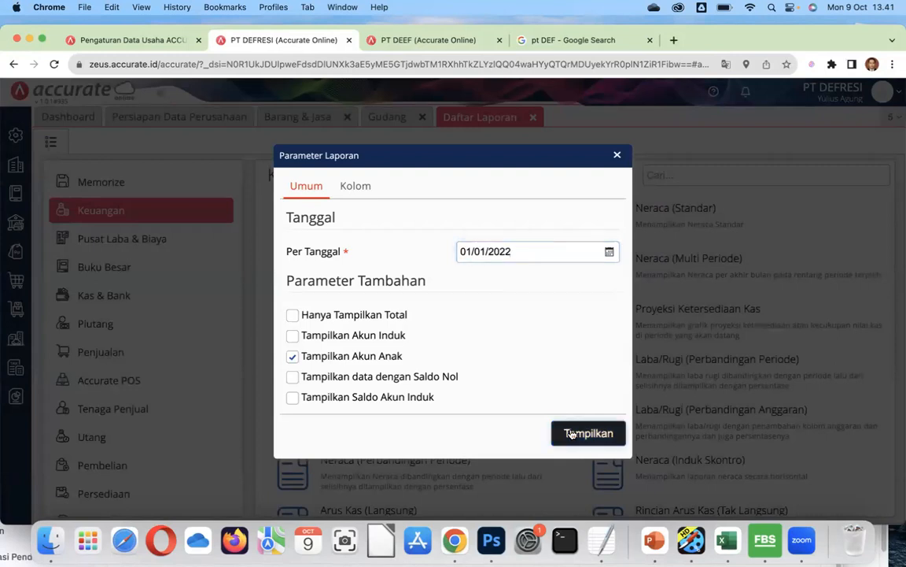
pyautogui.click(572, 433)
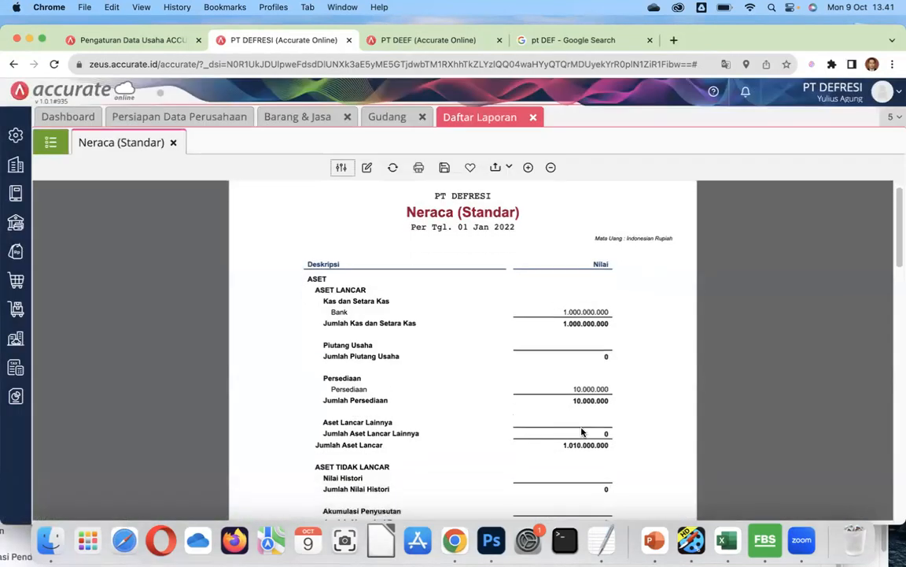
pyautogui.scroll(-5, 583, 432)
pyautogui.scroll(3, 578, 361)
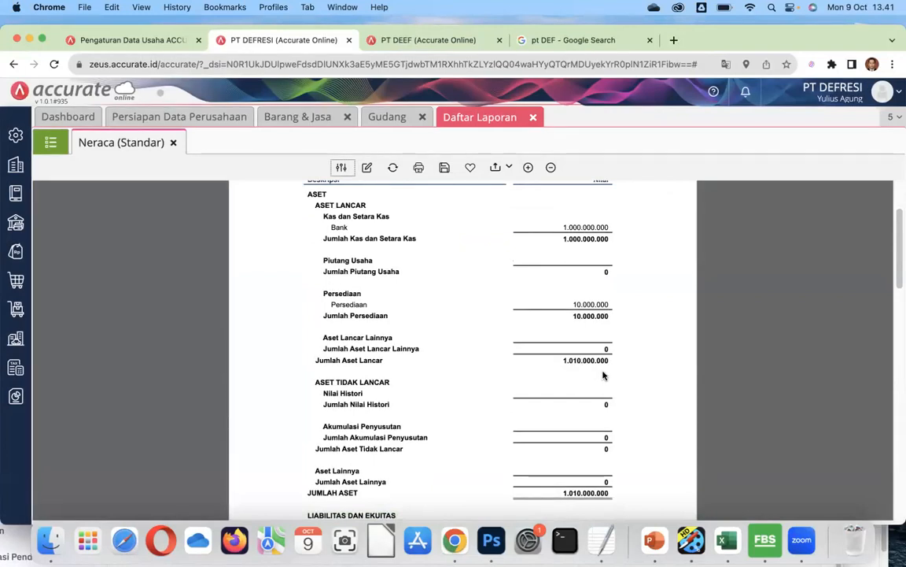
pyautogui.scroll(-5, 617, 378)
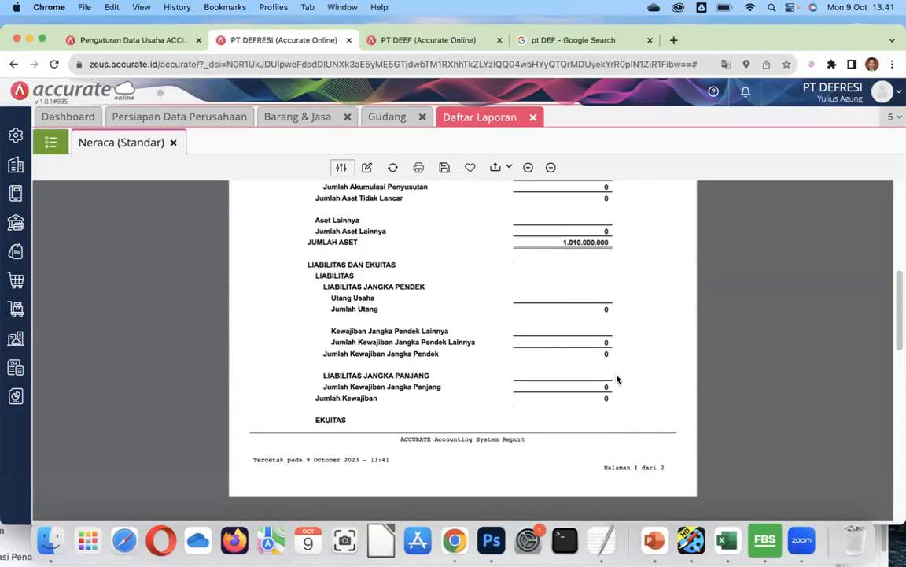
pyautogui.scroll(7, 617, 379)
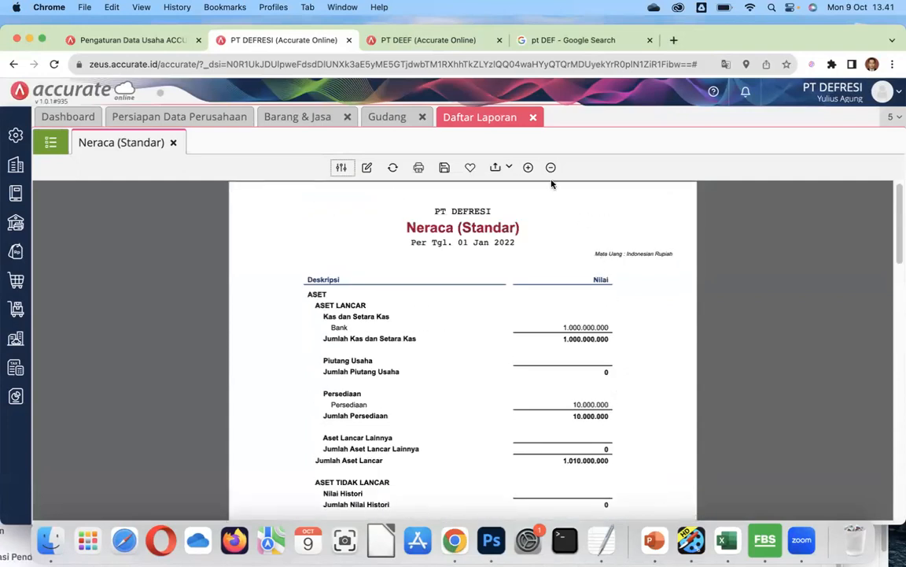
# Close the report, warehouse and Barang & Jasa tabs.
pyautogui.click(533, 117)
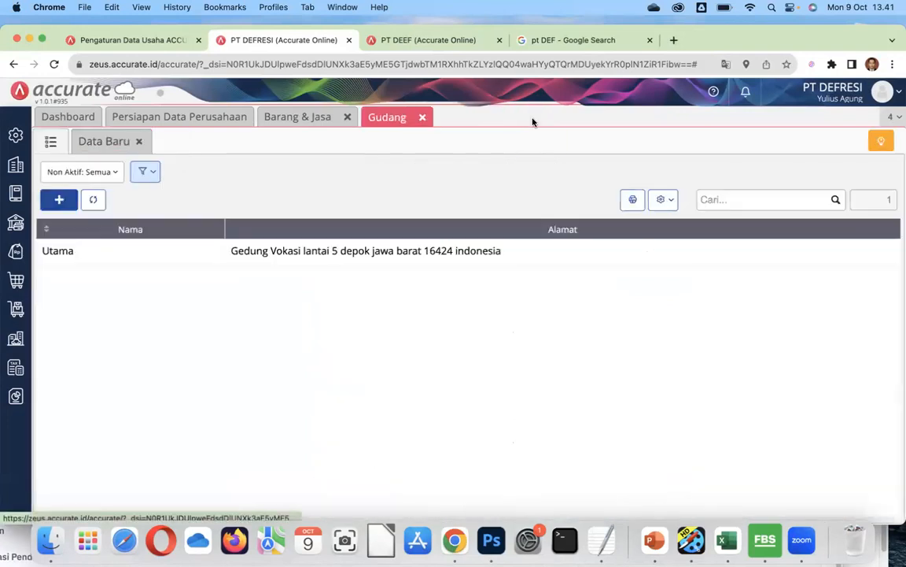
pyautogui.click(421, 117)
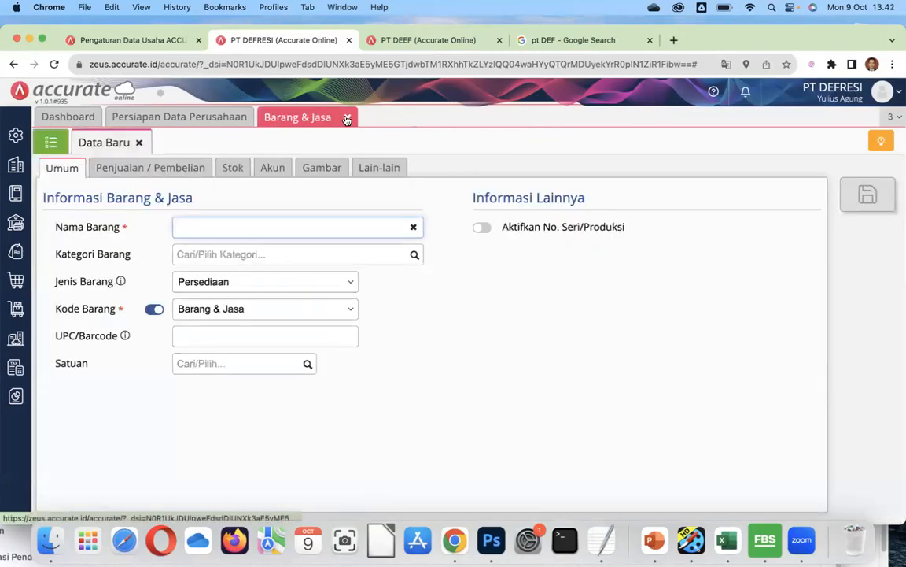
pyautogui.click(346, 118)
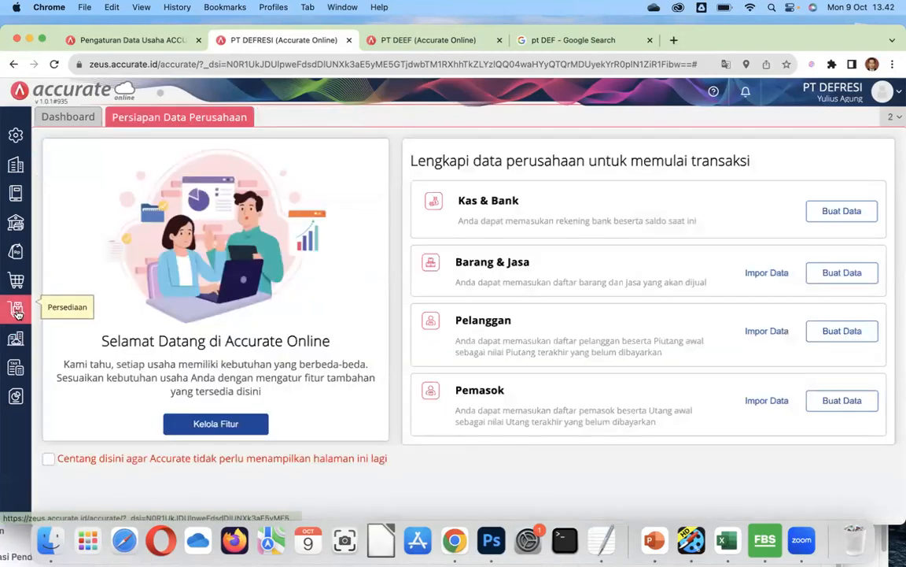
# Start a new purchase order with PT GAMAURUGI as the supplier.
pyautogui.click(17, 285)
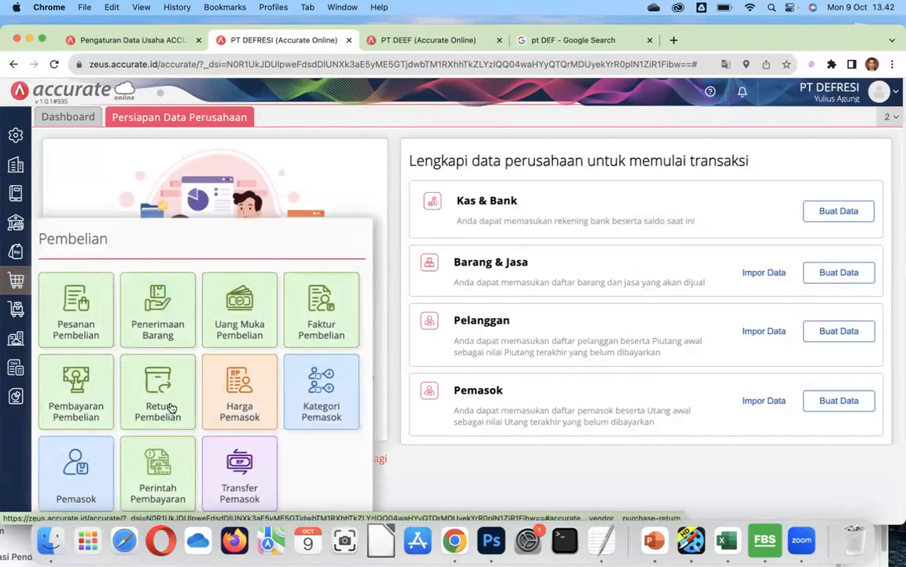
pyautogui.click(76, 331)
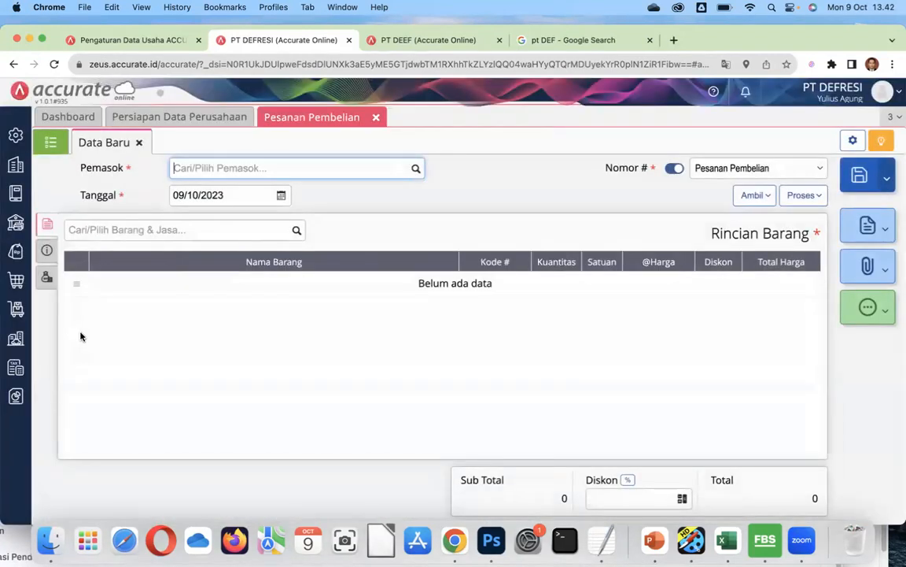
pyautogui.click(416, 169)
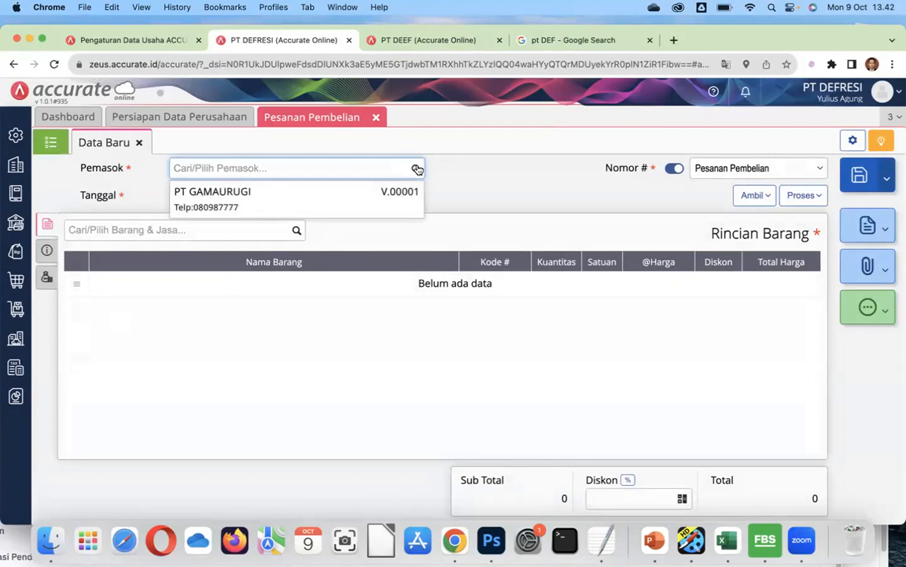
pyautogui.click(314, 199)
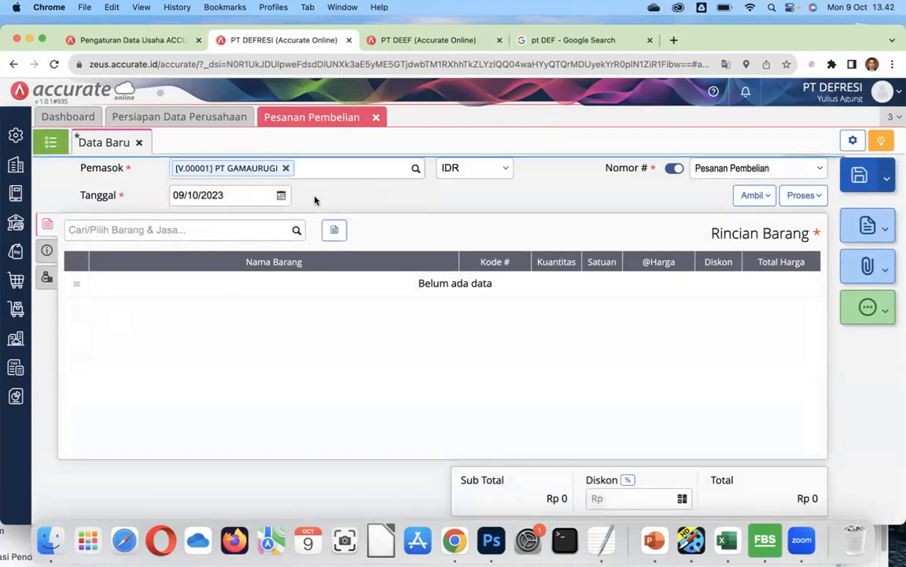
# Set the purchase order date to 01/01/2022.
pyautogui.click(240, 198)
pyautogui.write('01/')
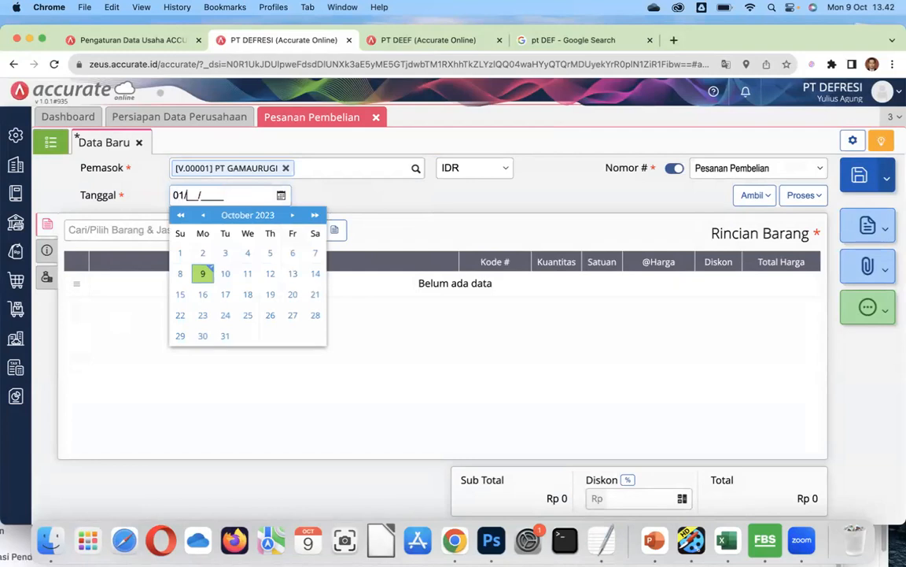
pyautogui.write('01/2022')
pyautogui.click(350, 195)
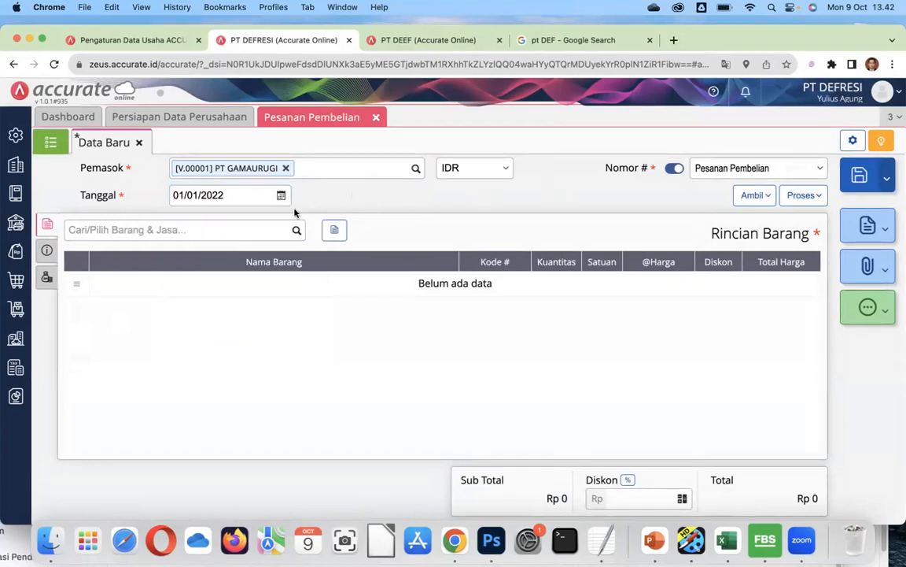
pyautogui.click(295, 230)
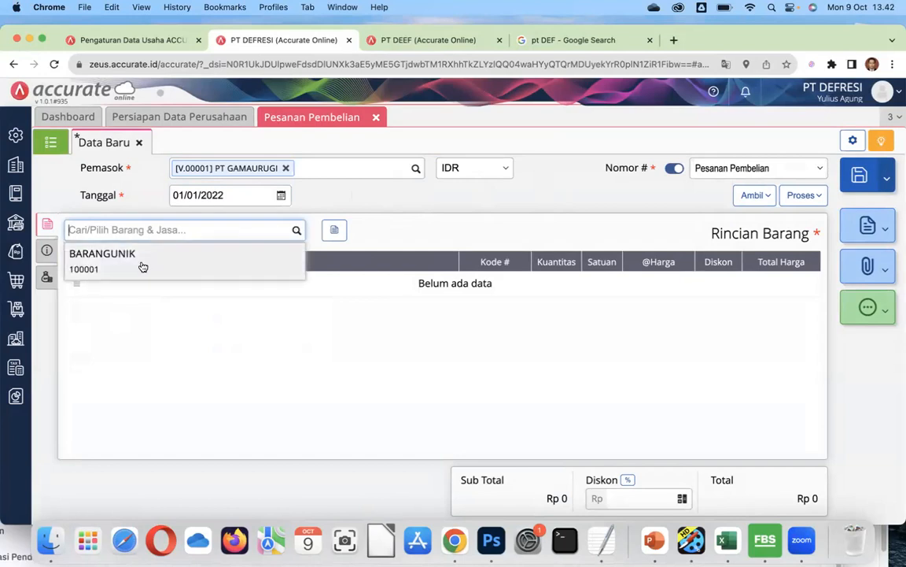
# Add BARANGUNIK with quantity 2, unit price 5000 and warehouse Utama to the order.
pyautogui.click(142, 266)
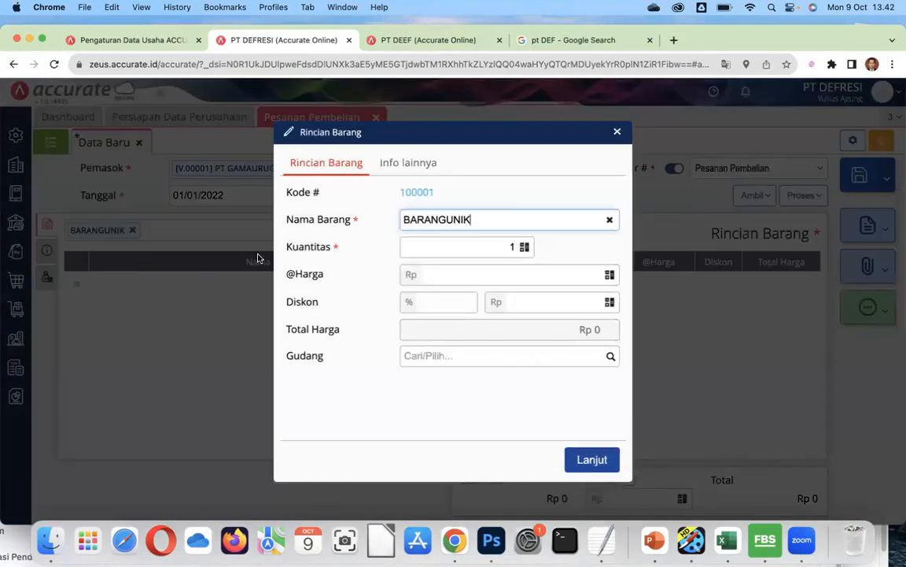
pyautogui.click(506, 247)
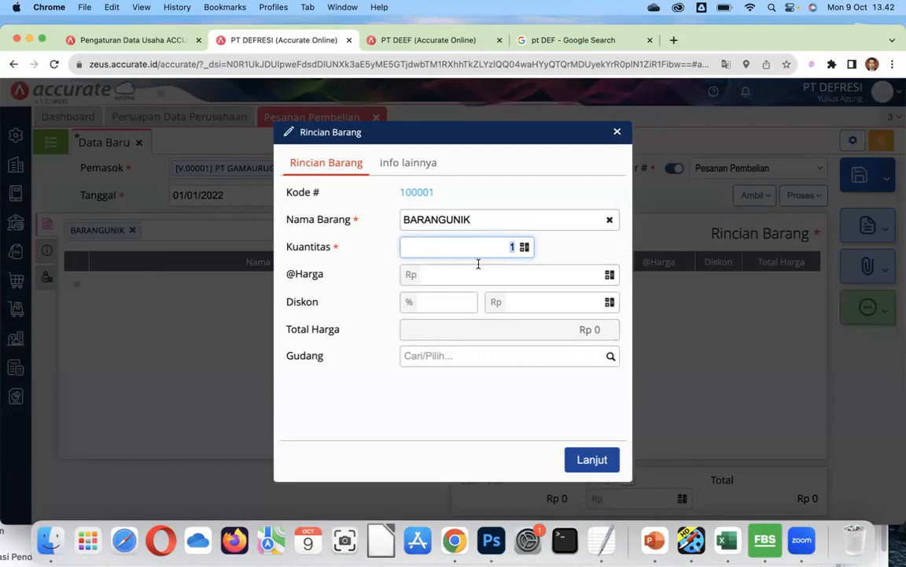
pyautogui.write('2')
pyautogui.click(542, 303)
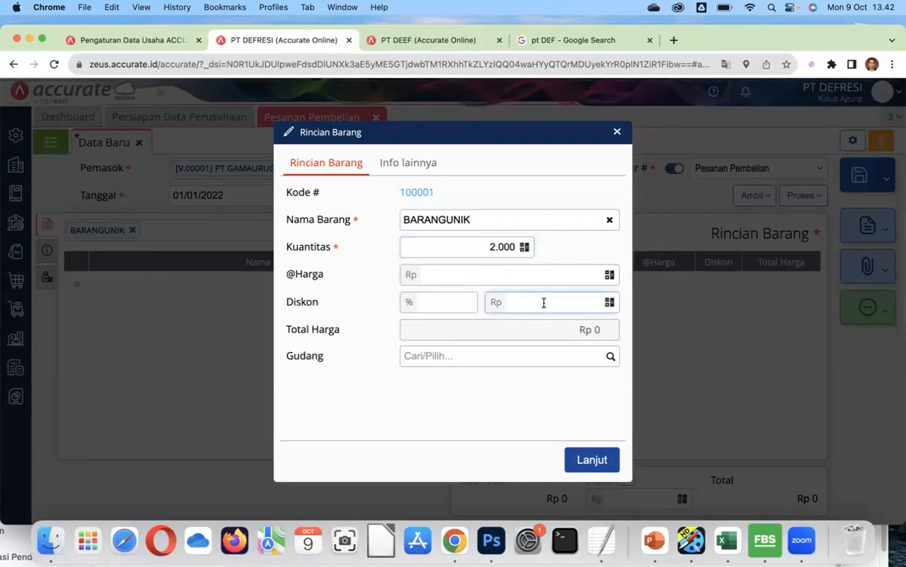
pyautogui.click(527, 273)
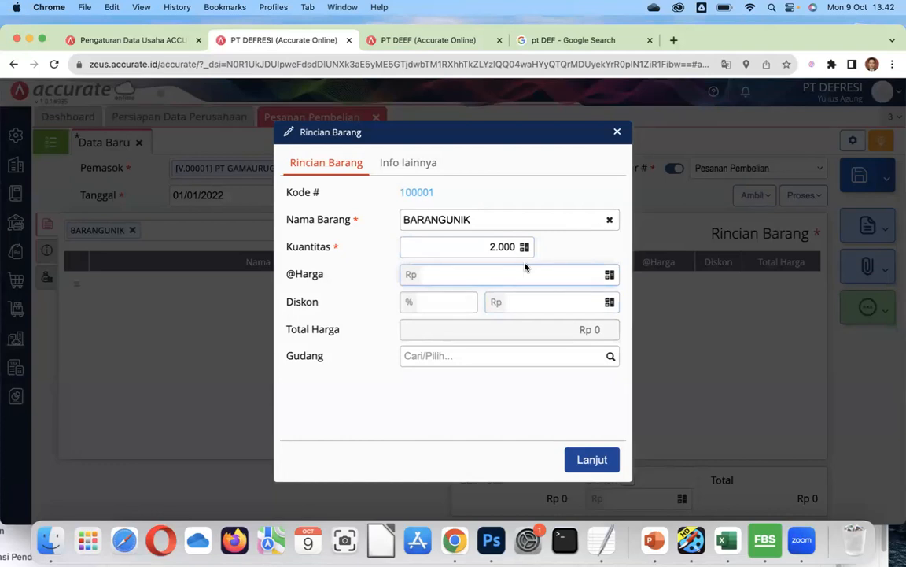
pyautogui.write('5000')
pyautogui.click(612, 358)
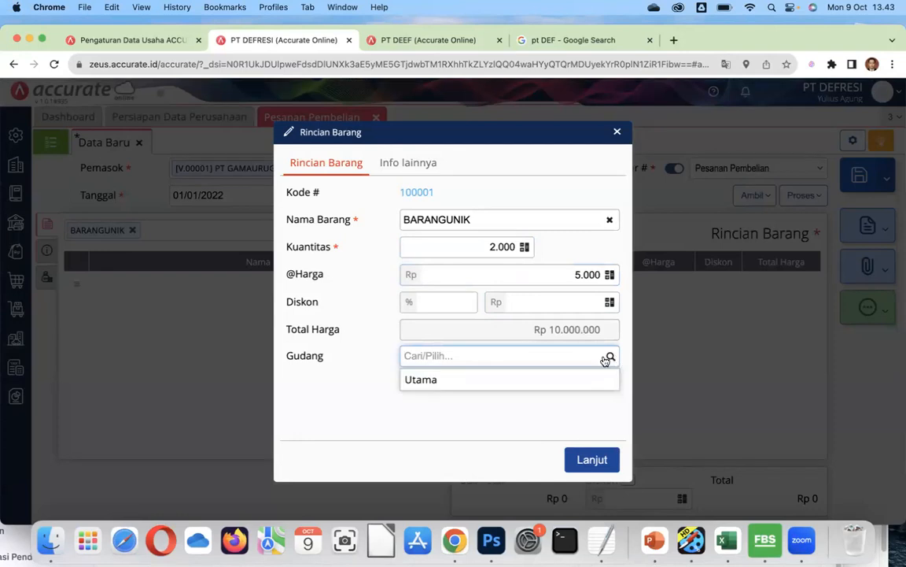
pyautogui.click(475, 379)
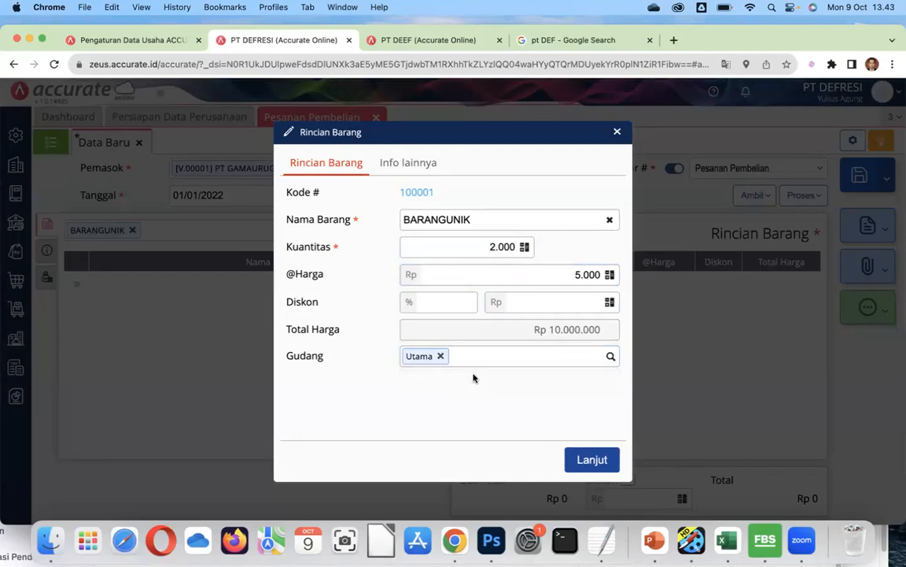
pyautogui.click(592, 460)
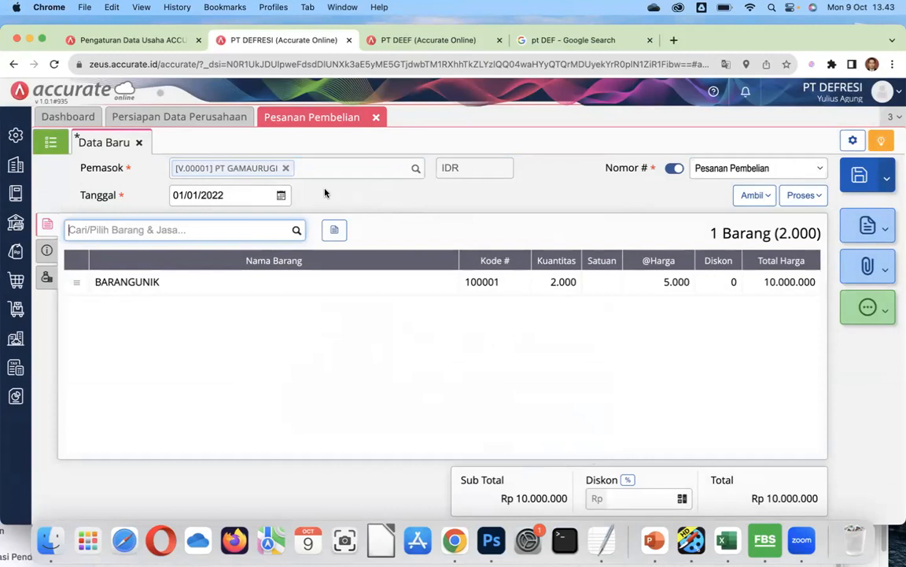
# Save the purchase order and reopen PO.2022.01.00001 from the purchase order list.
pyautogui.click(862, 178)
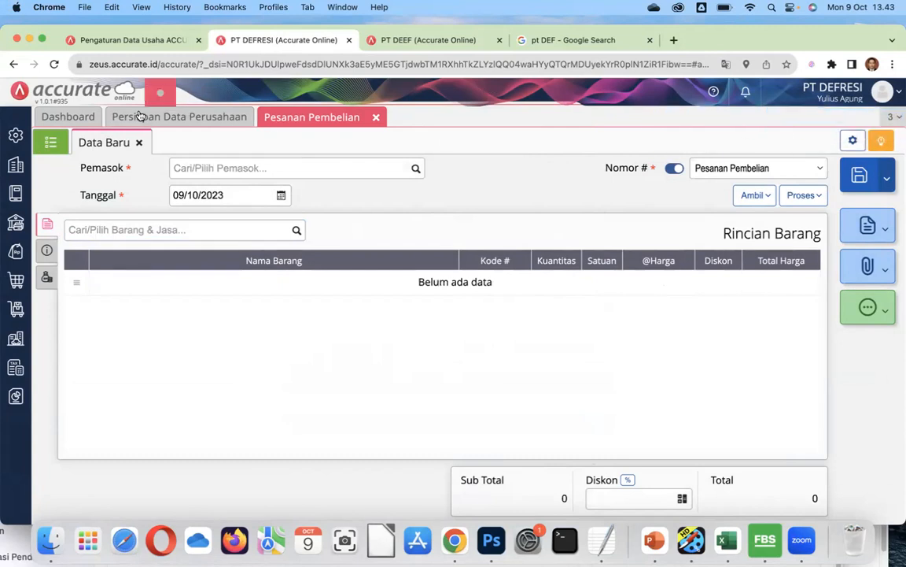
pyautogui.click(48, 144)
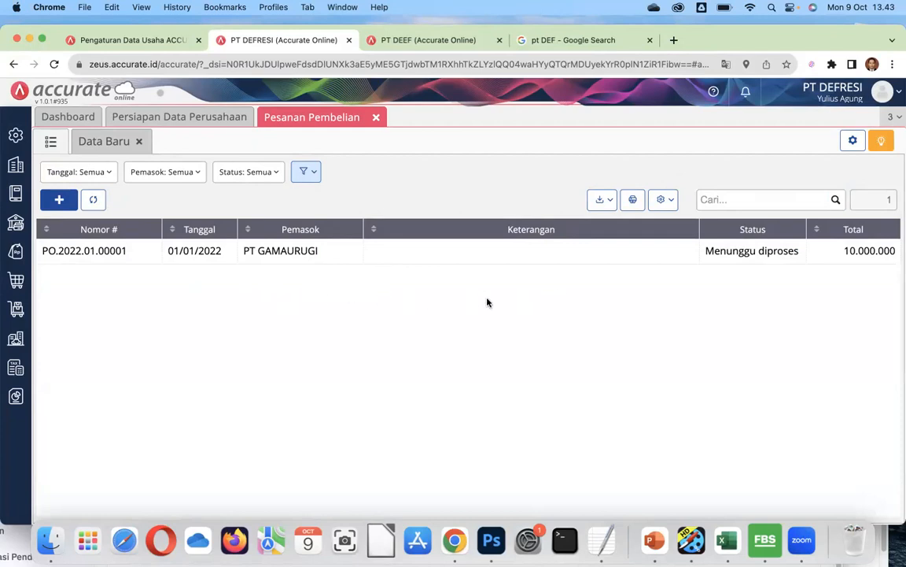
pyautogui.click(668, 252)
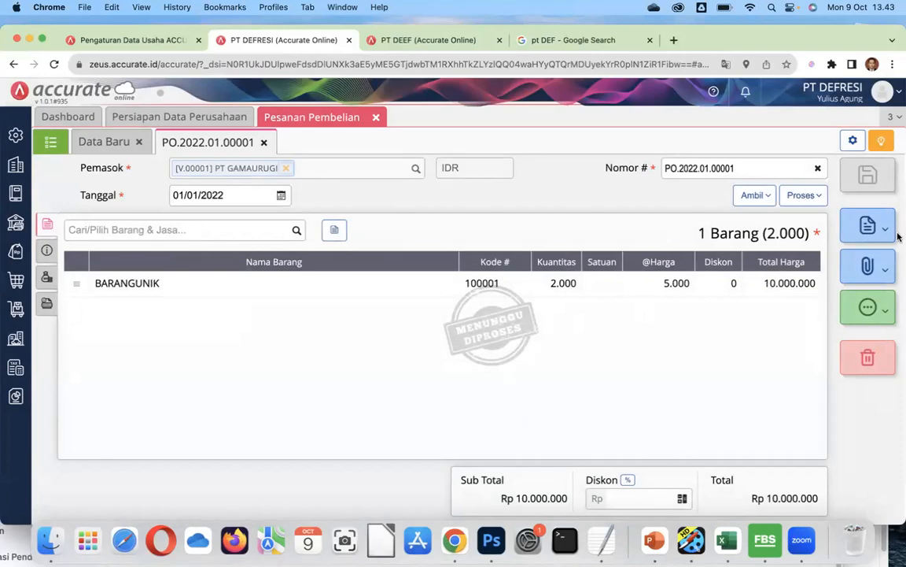
# Create a goods receipt from the order dated 02/01/2022; saving fails for a missing receipt number.
pyautogui.click(800, 194)
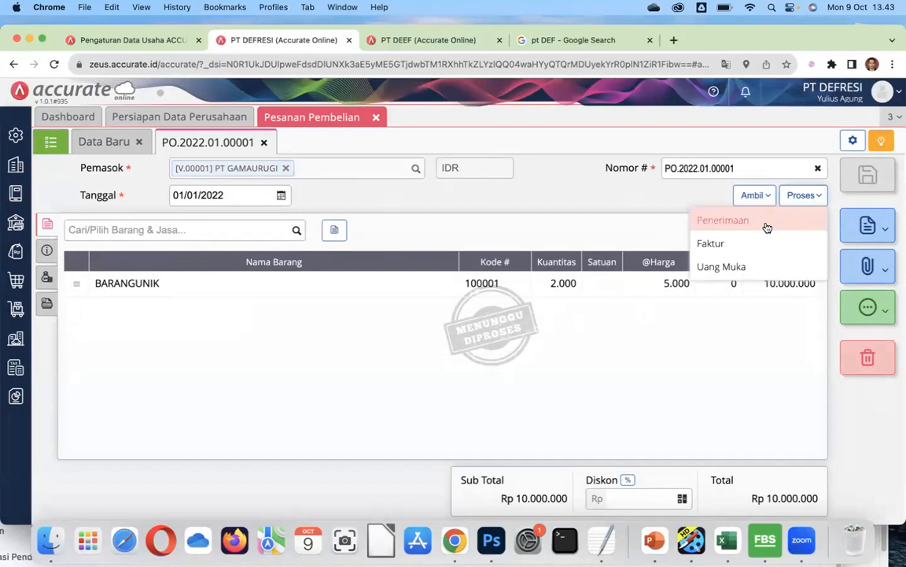
pyautogui.click(767, 224)
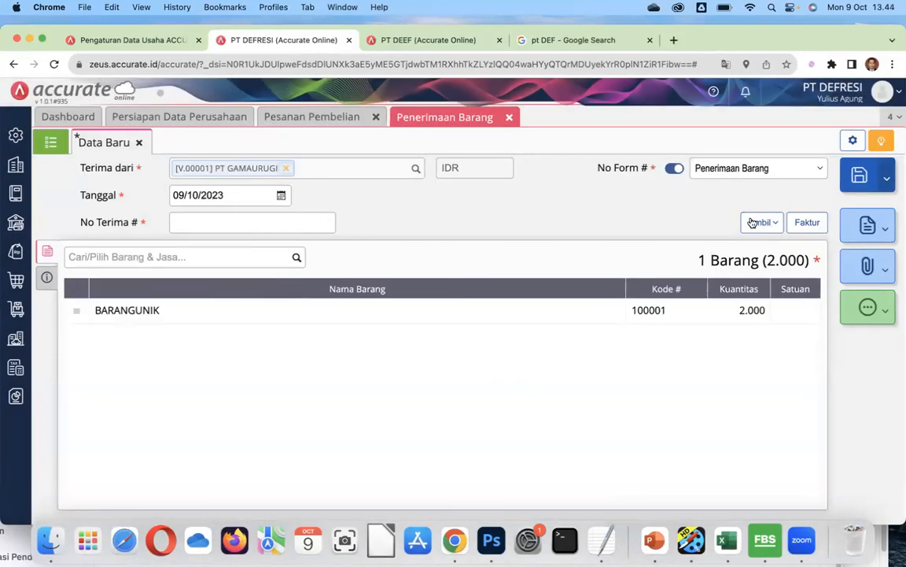
pyautogui.click(234, 201)
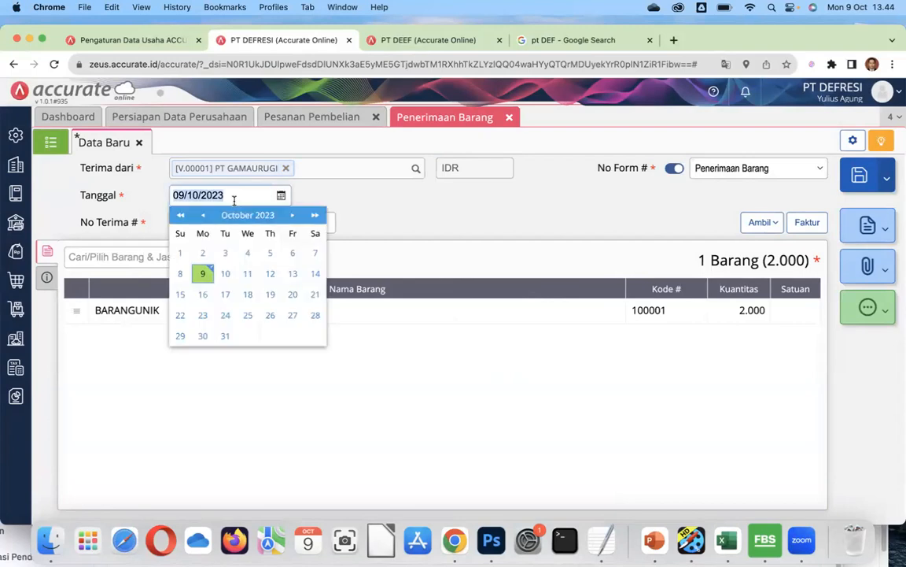
pyautogui.write('02/01/2022')
pyautogui.click(399, 204)
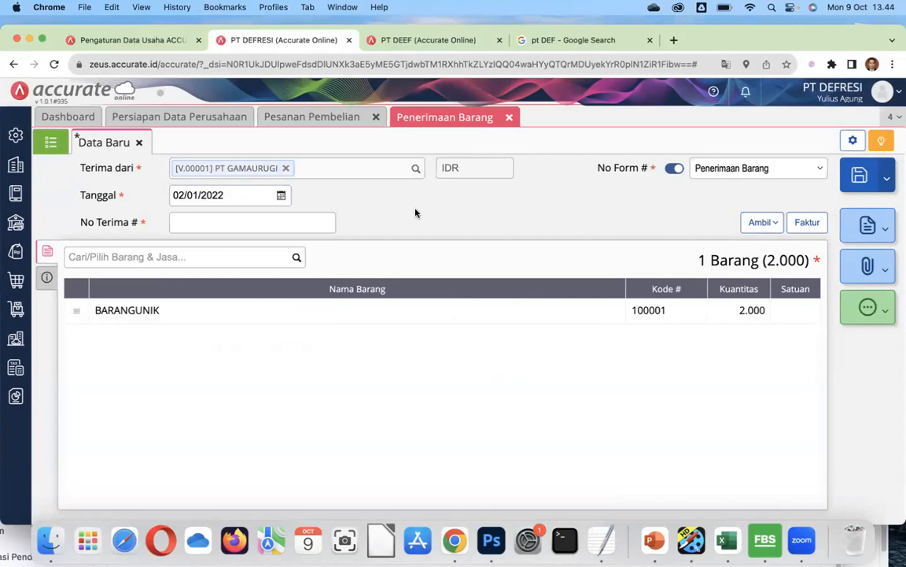
pyautogui.click(307, 317)
pyautogui.click(582, 343)
# Set the receipt number to TERIMA01012022 and show the receipt's additional and shipping info.
pyautogui.click(233, 224)
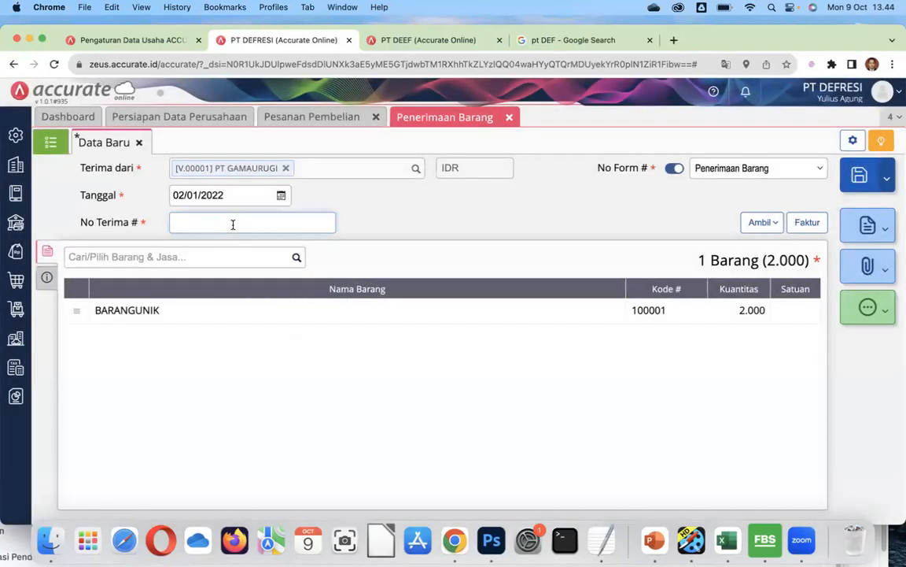
pyautogui.write('TERIMA01012022')
pyautogui.click(358, 224)
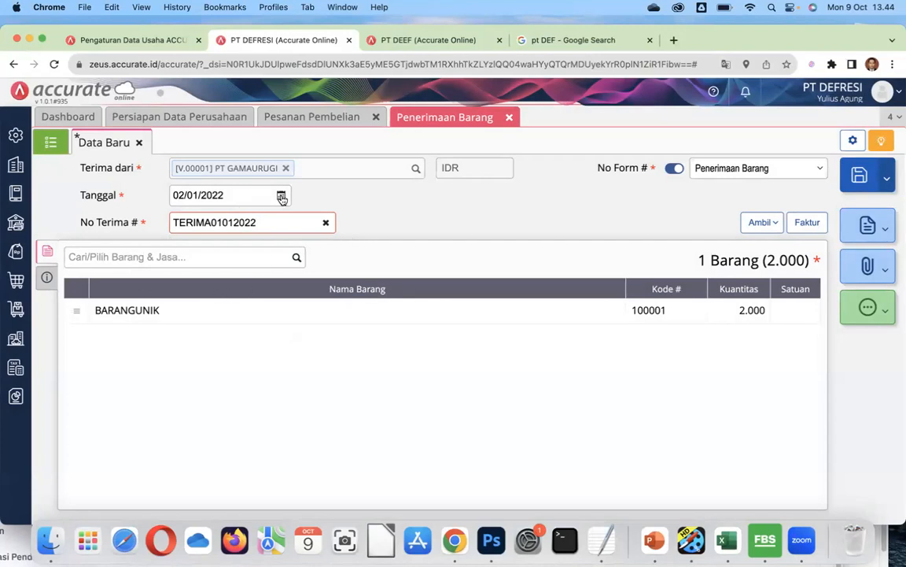
pyautogui.click(48, 280)
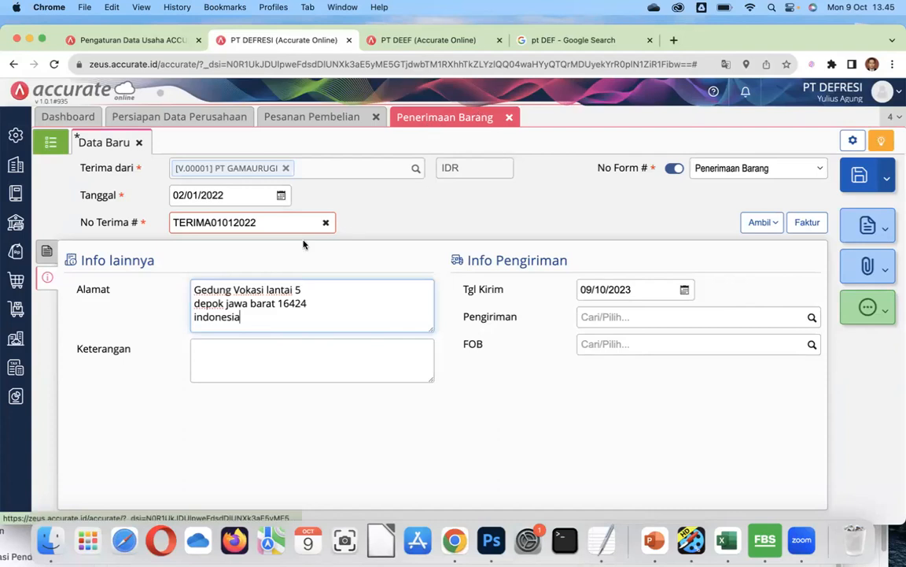
pyautogui.click(17, 283)
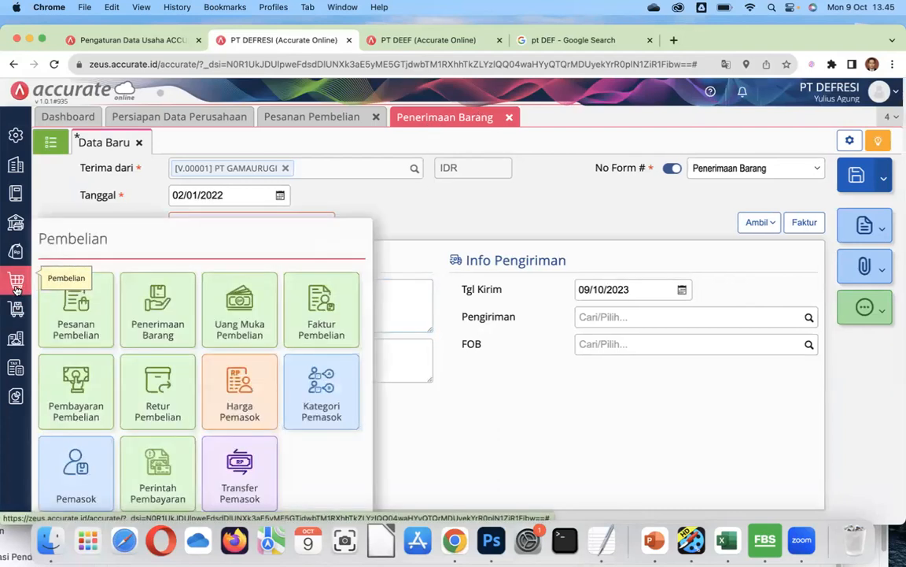
# Create and save a shipping method named SEMOGANYAMPE, then return to the goods receipt.
pyautogui.click(24, 164)
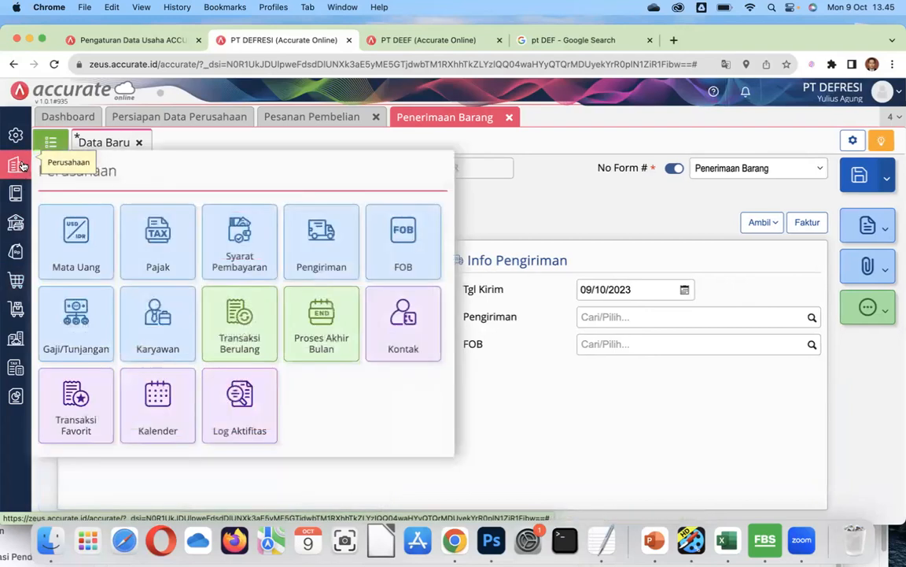
pyautogui.click(320, 246)
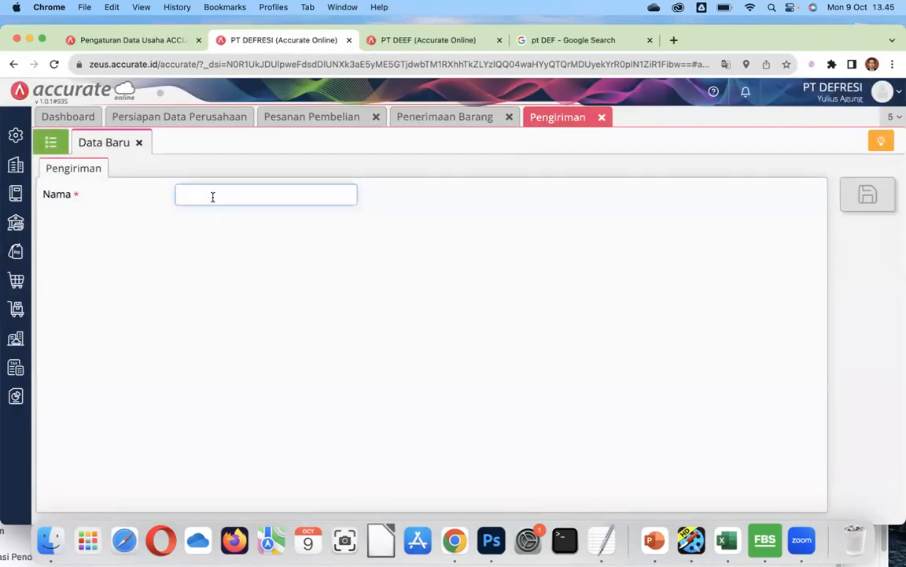
pyautogui.click(211, 195)
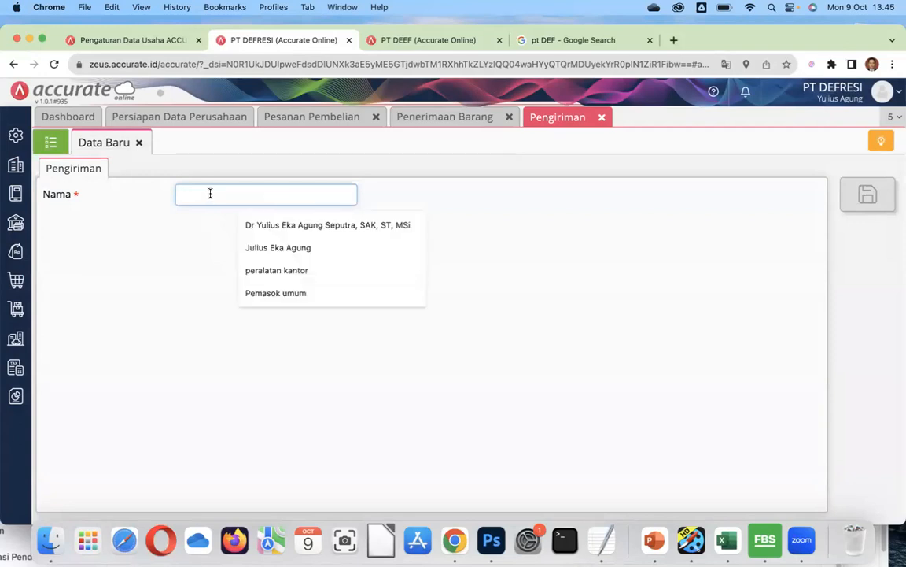
pyautogui.write('SEMOGANYAMPE')
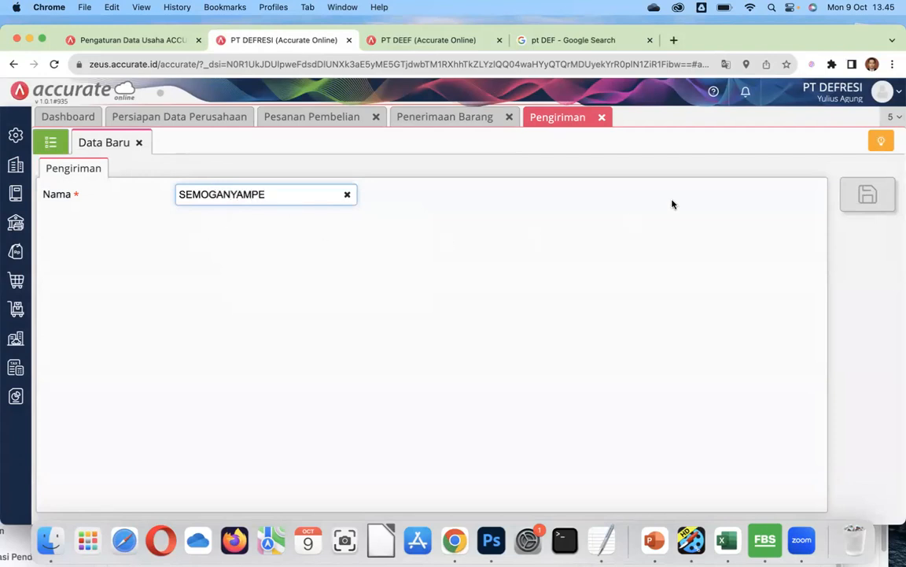
pyautogui.click(868, 196)
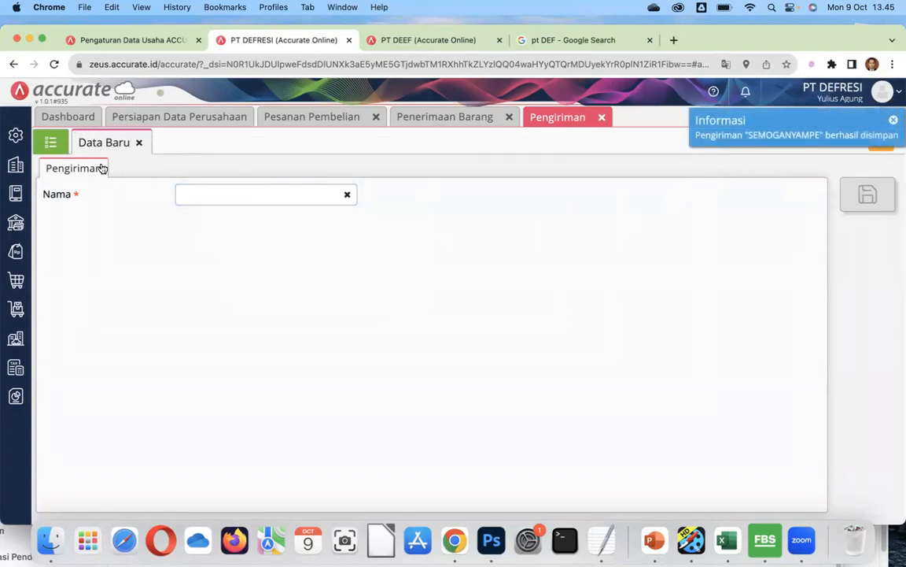
pyautogui.click(50, 141)
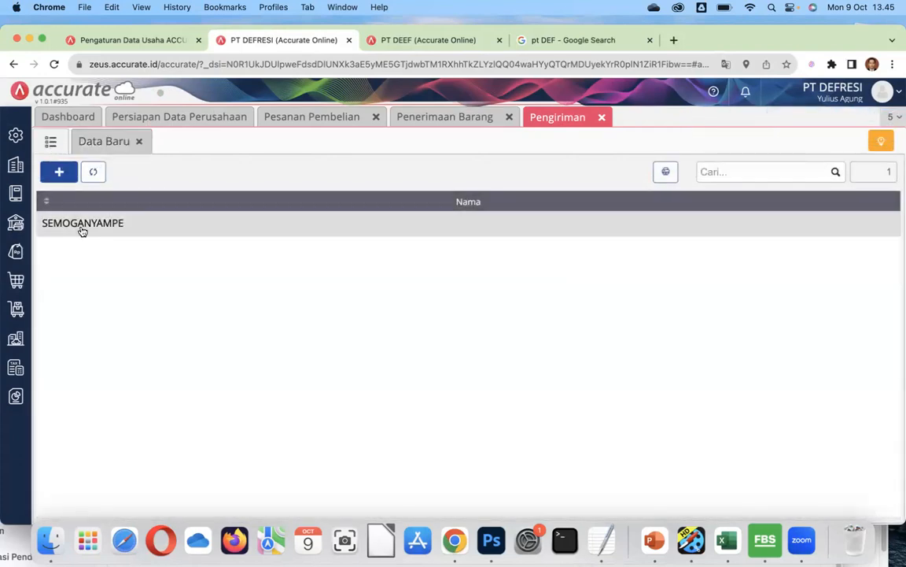
pyautogui.click(603, 118)
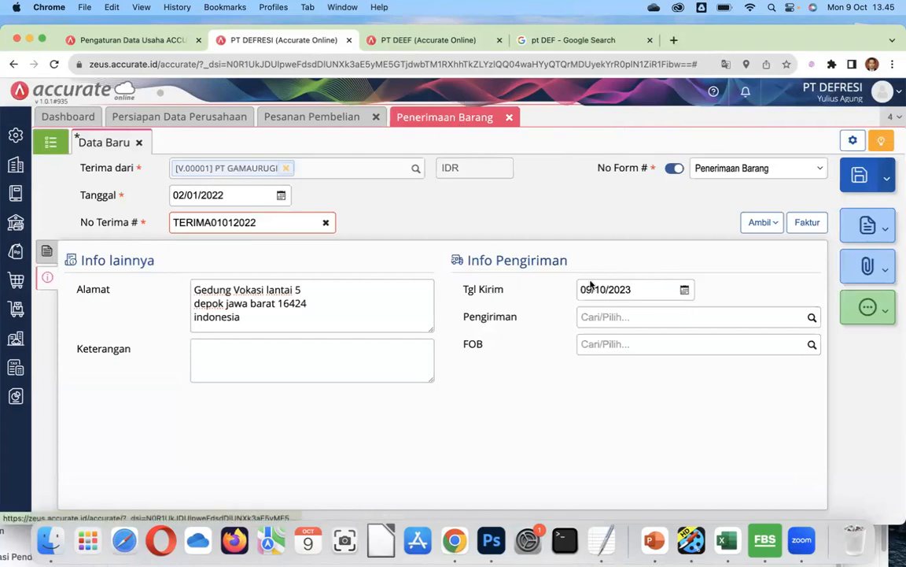
# Set shipping to SEMOGANYAMPE and ship date 02/01/2022, then save the receipt as RI.2022.01.00001.
pyautogui.click(811, 317)
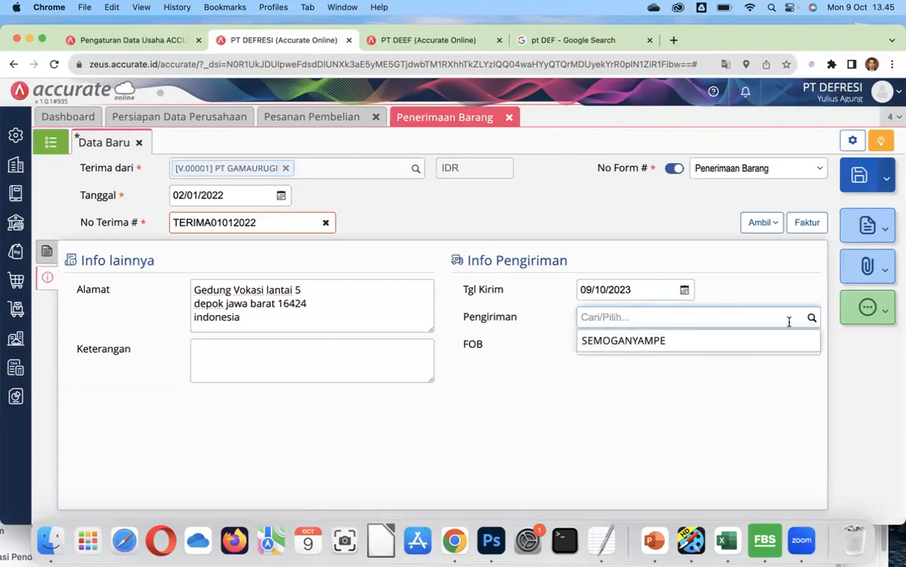
pyautogui.click(658, 341)
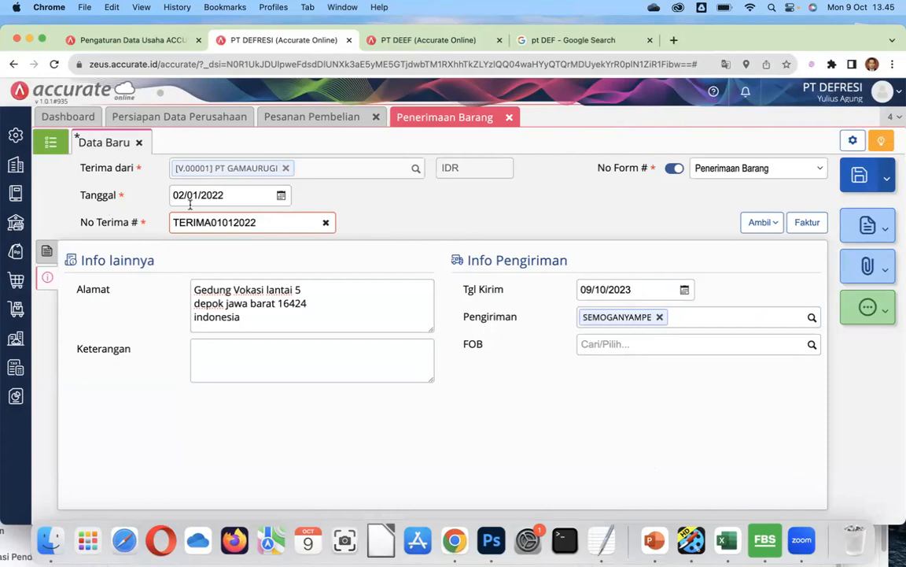
pyautogui.click(634, 289)
pyautogui.write('02/')
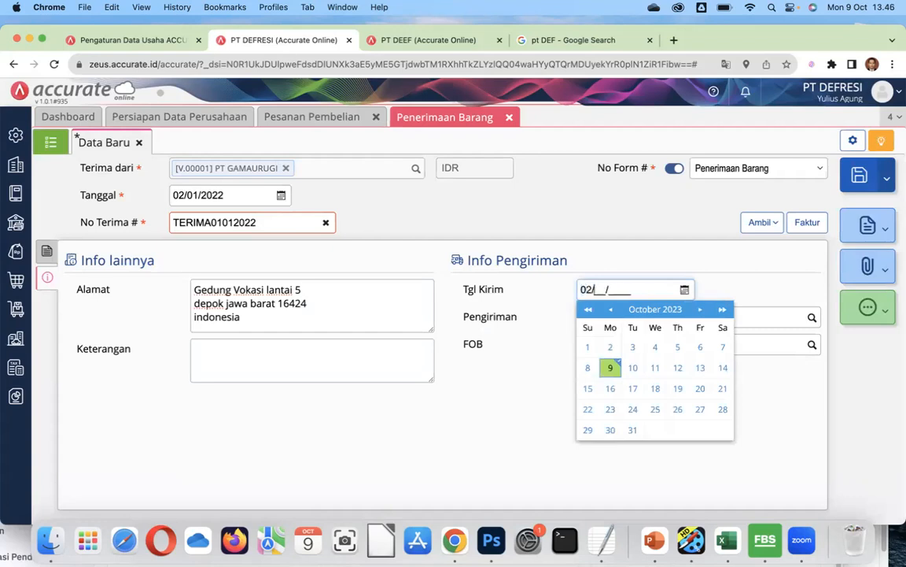
pyautogui.write('01/2022')
pyautogui.click(860, 178)
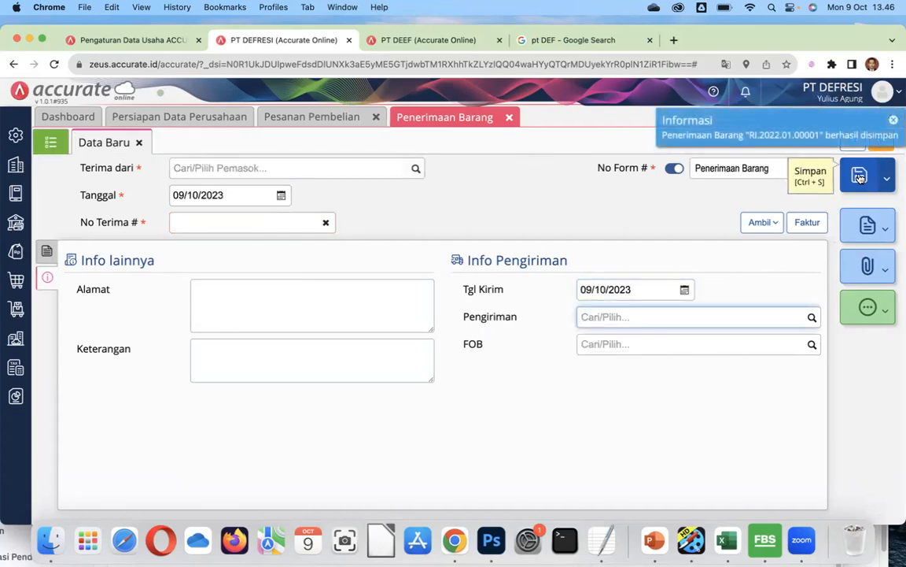
# Reopen receipt RI.2022.01.00001 from the goods receipt list and turn it into a purchase invoice.
pyautogui.click(779, 138)
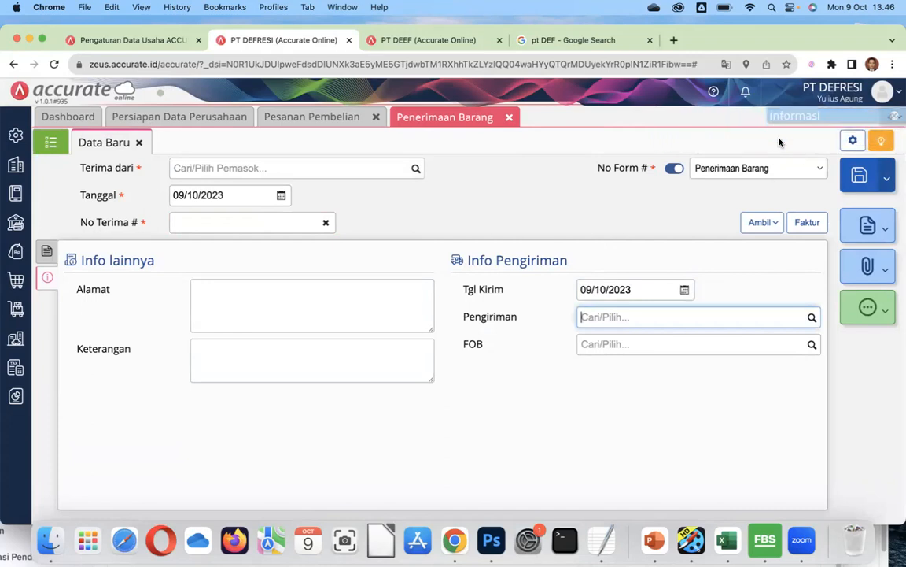
pyautogui.click(46, 256)
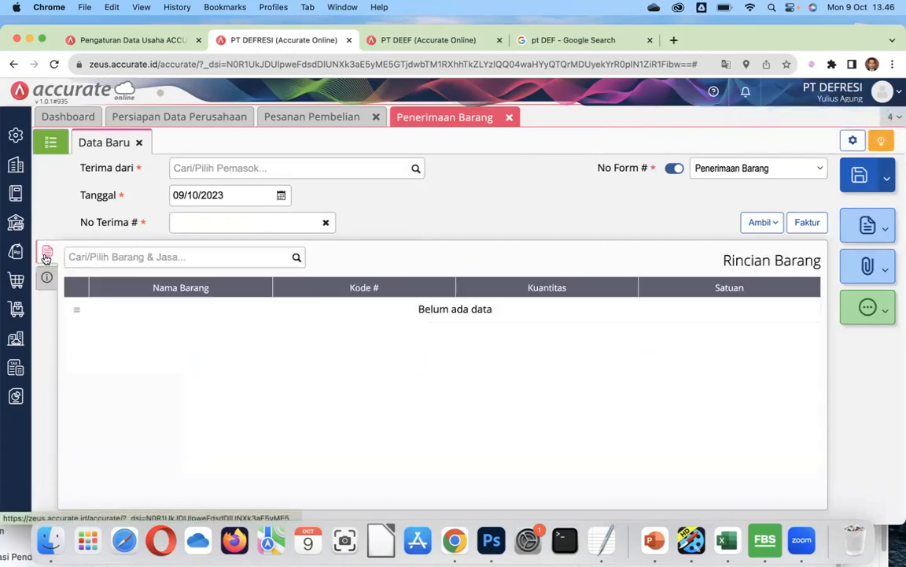
pyautogui.click(55, 141)
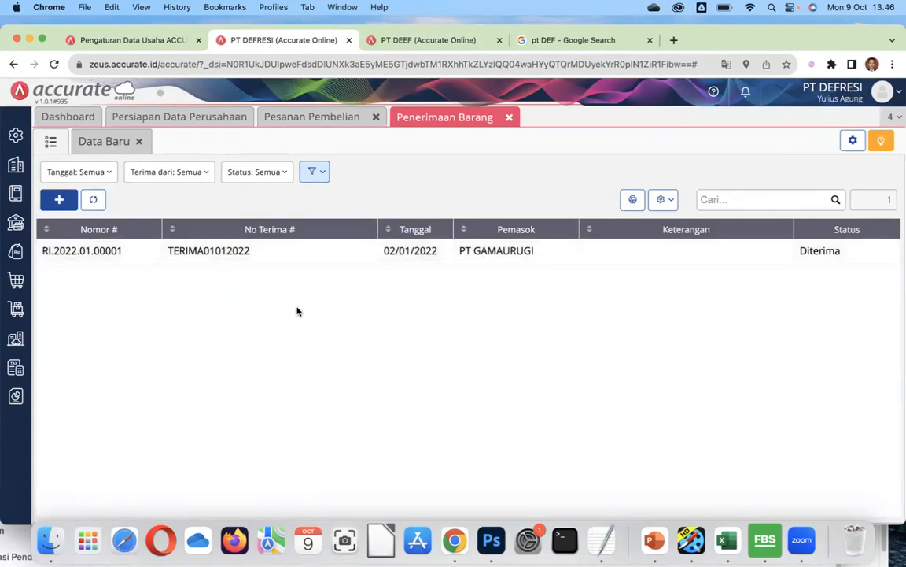
pyautogui.click(426, 255)
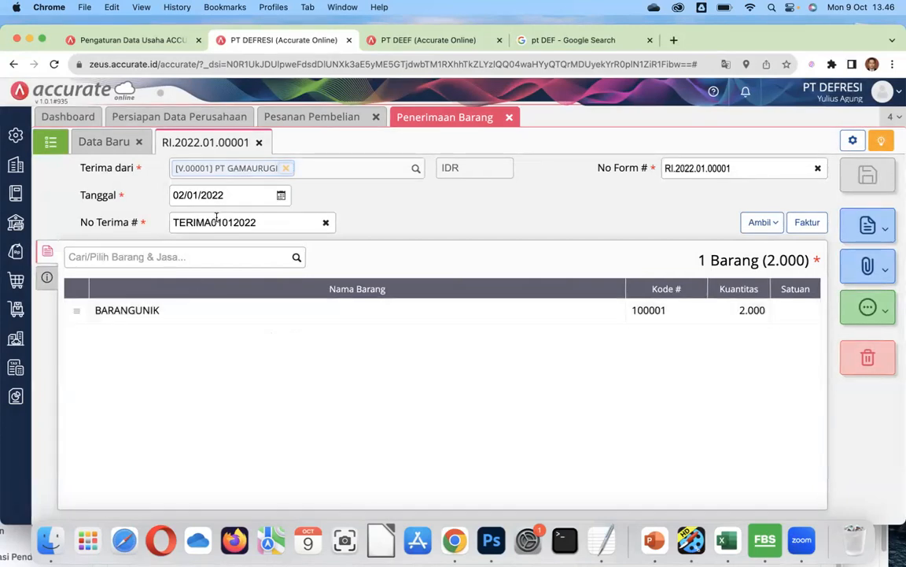
pyautogui.click(807, 224)
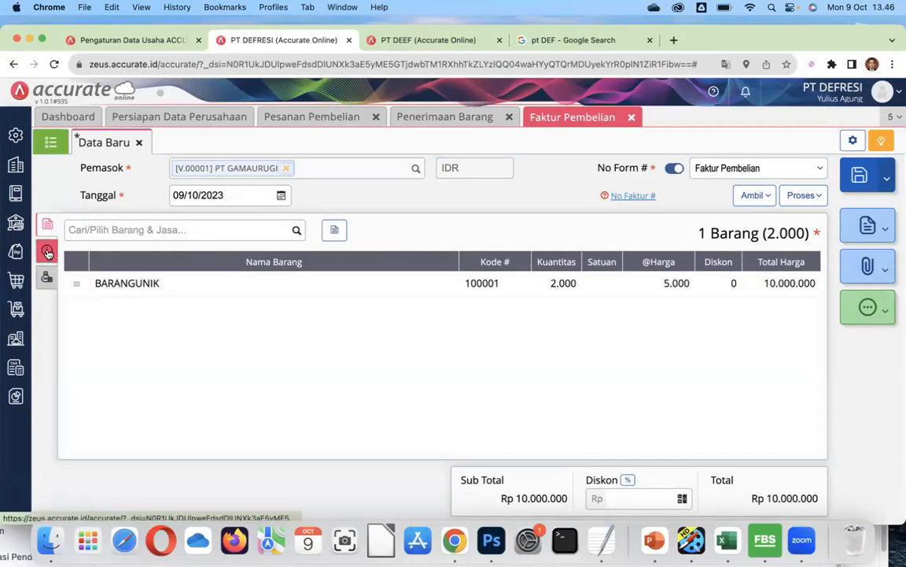
# Enter invoice number FAKTUR01012022 and select the supplier's BCA bank account.
pyautogui.click(631, 196)
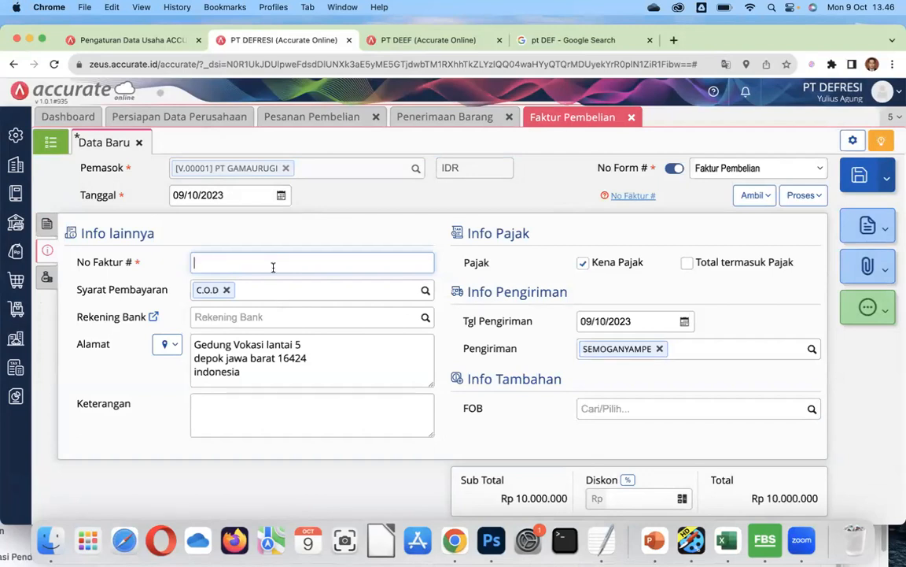
pyautogui.write('FAKTUR')
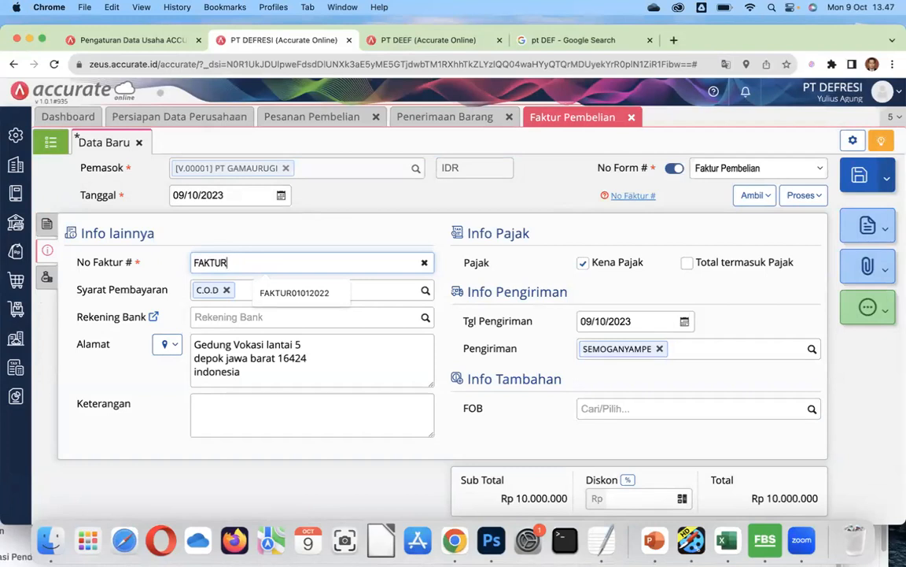
pyautogui.write('01012022')
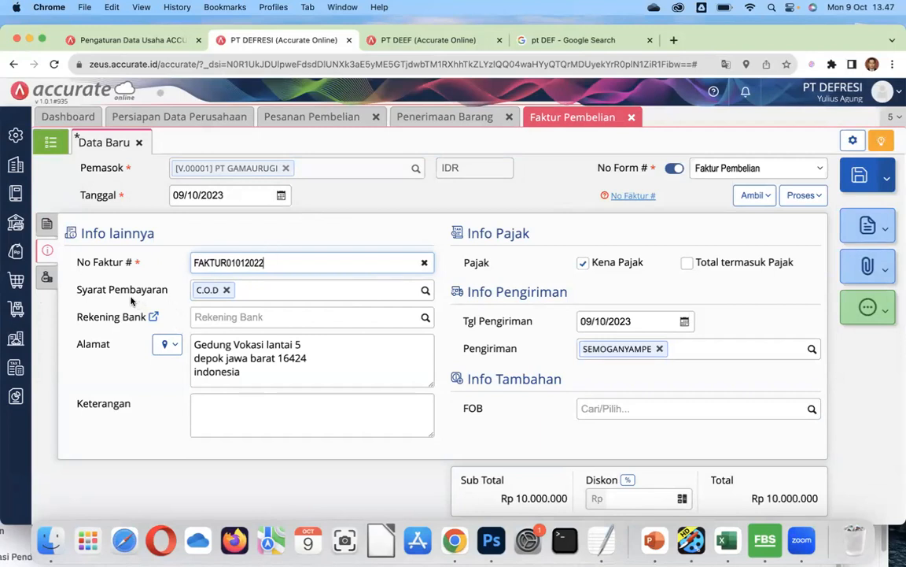
pyautogui.click(425, 318)
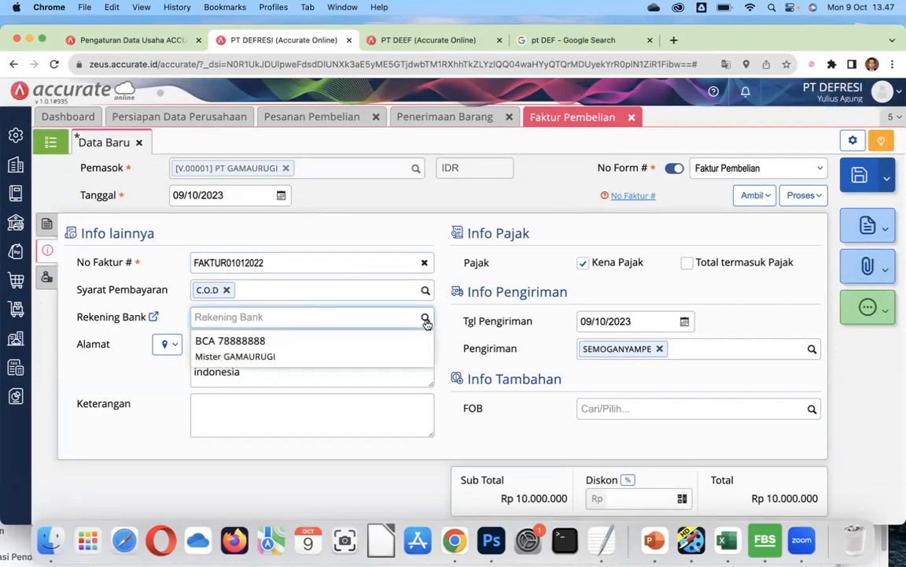
pyautogui.click(296, 357)
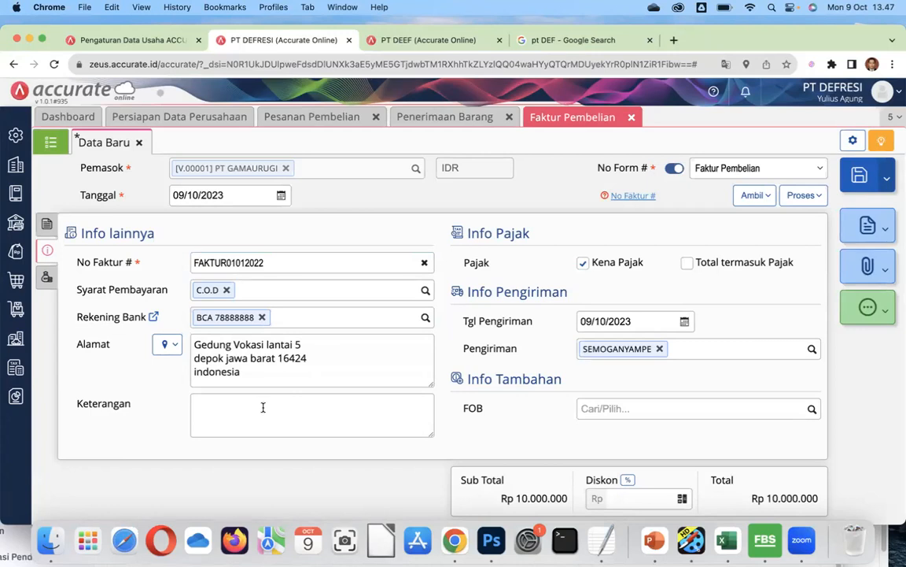
# Set the invoice shipping date to 02/01/2022 and save it as PI.2023.10.00001.
pyautogui.click(637, 323)
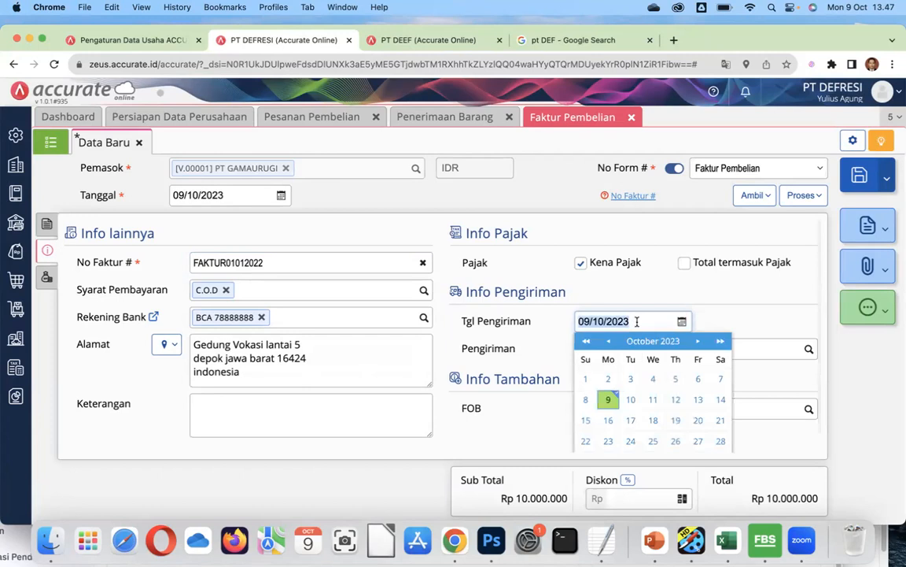
pyautogui.write('02/')
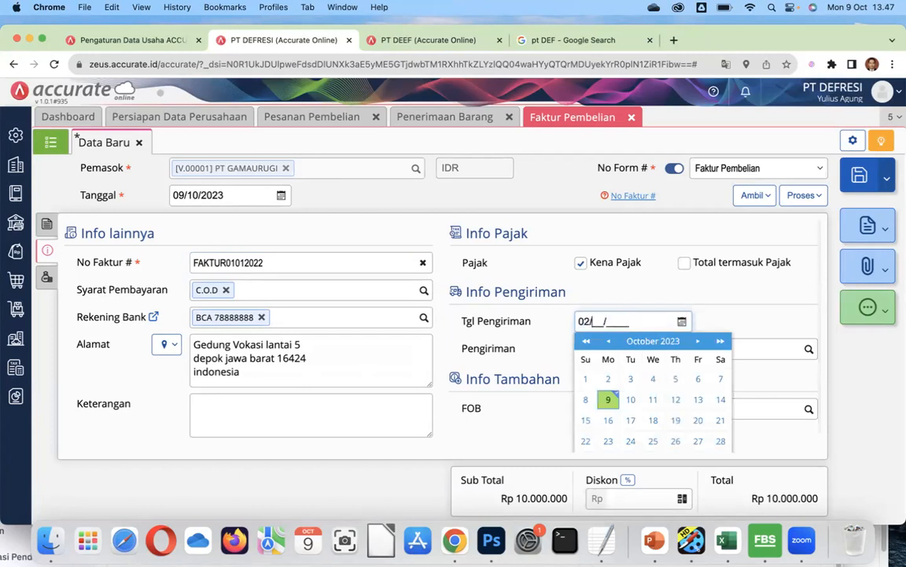
pyautogui.write('01/2022')
pyautogui.click(727, 312)
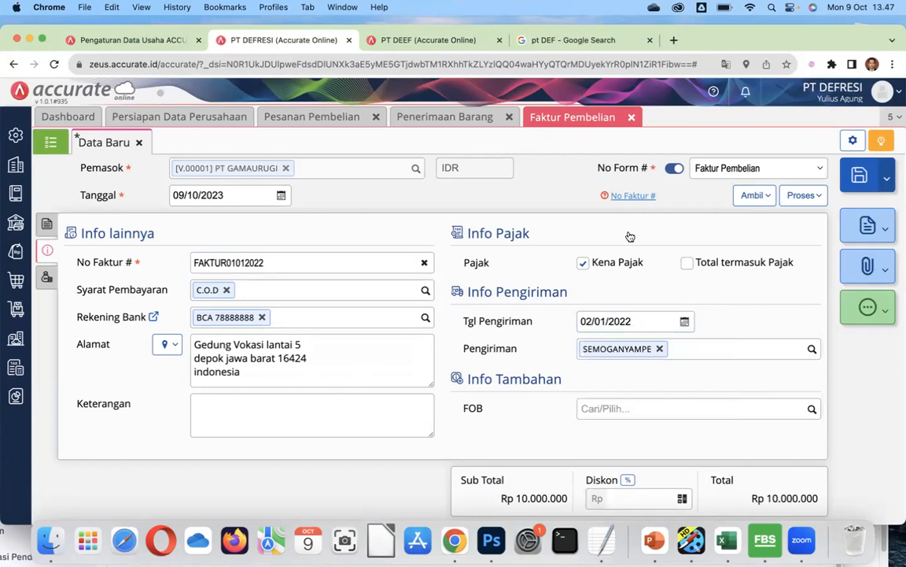
pyautogui.click(864, 175)
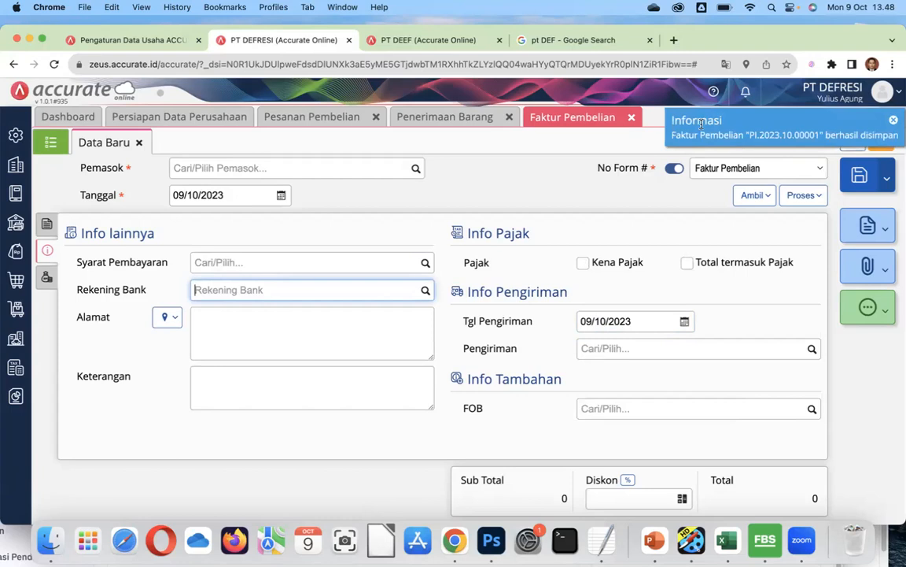
# Reopen PI.2023.10.00001 from the purchase invoice list and view its Info lainnya fields.
pyautogui.click(50, 143)
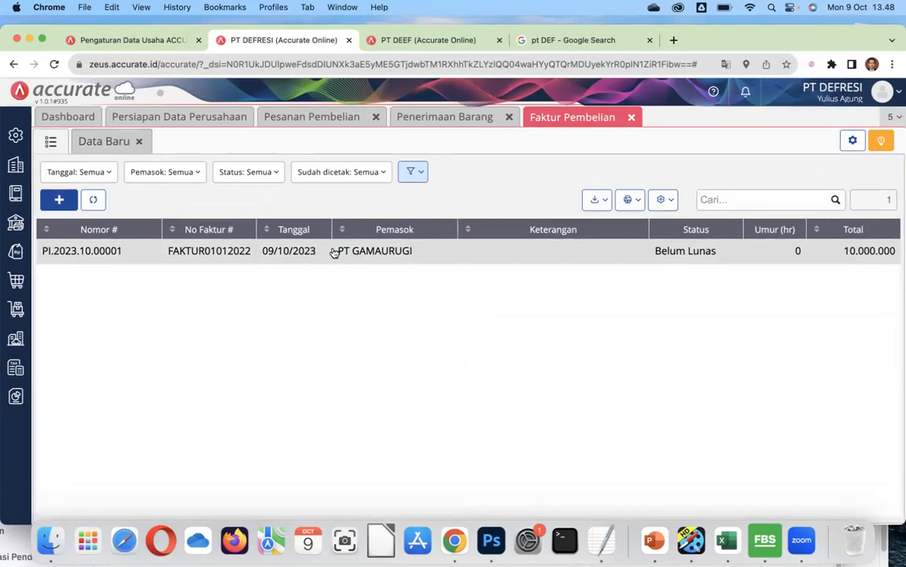
pyautogui.click(480, 258)
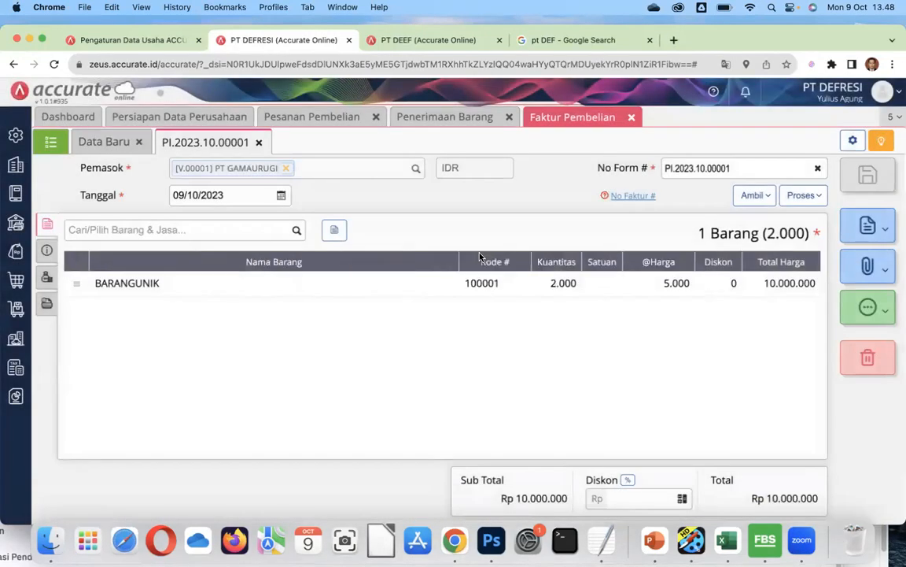
pyautogui.rightClick(606, 121)
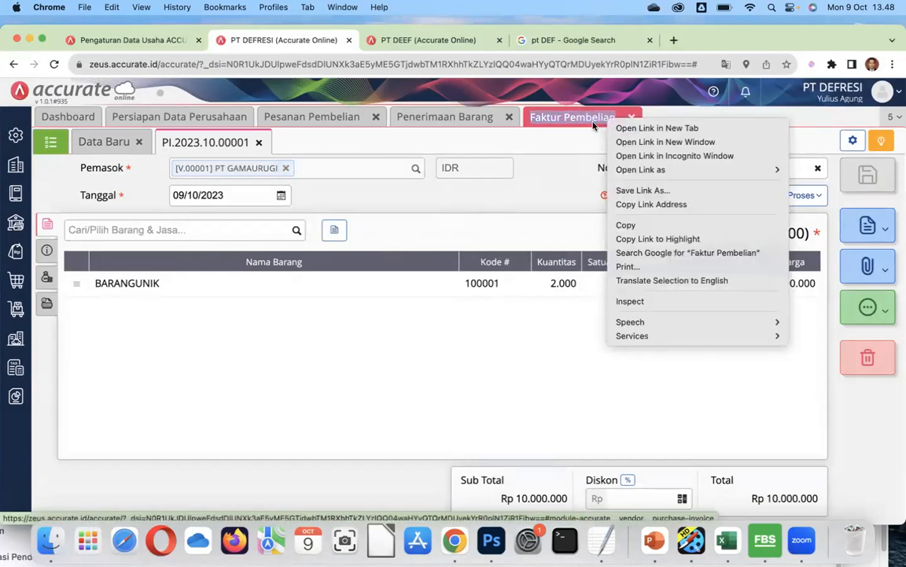
pyautogui.press('Escape')
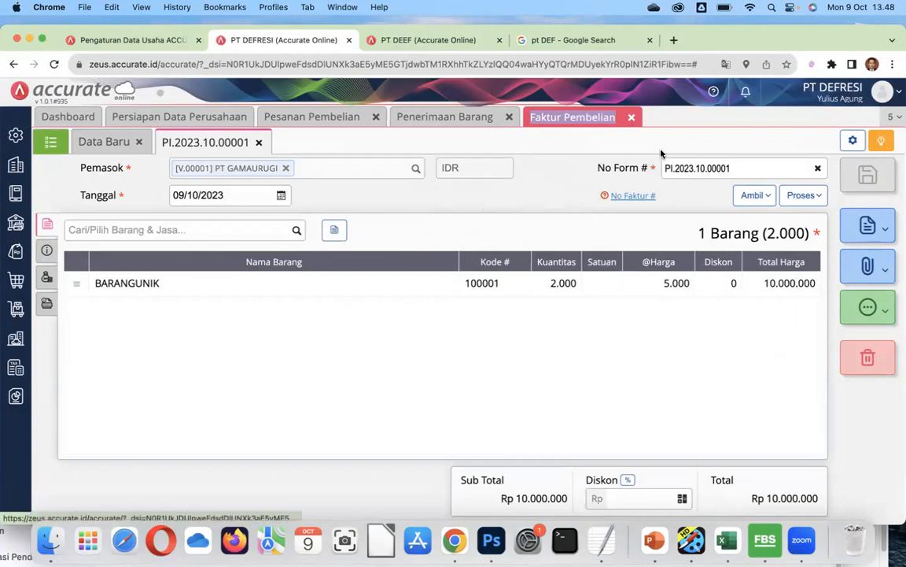
pyautogui.click(643, 196)
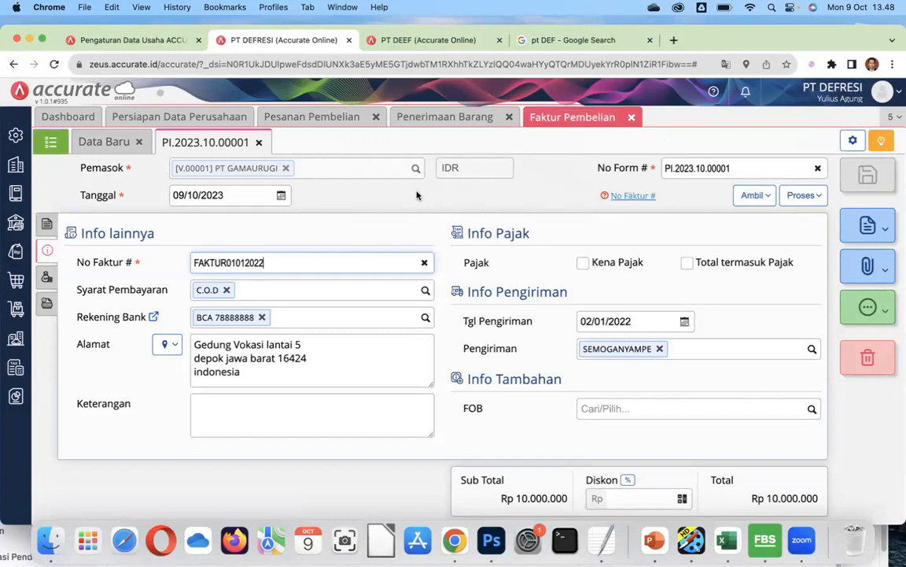
# Enter 02/01/2022 in the invoice's Tanggal field and save the invoice.
pyautogui.click(236, 195)
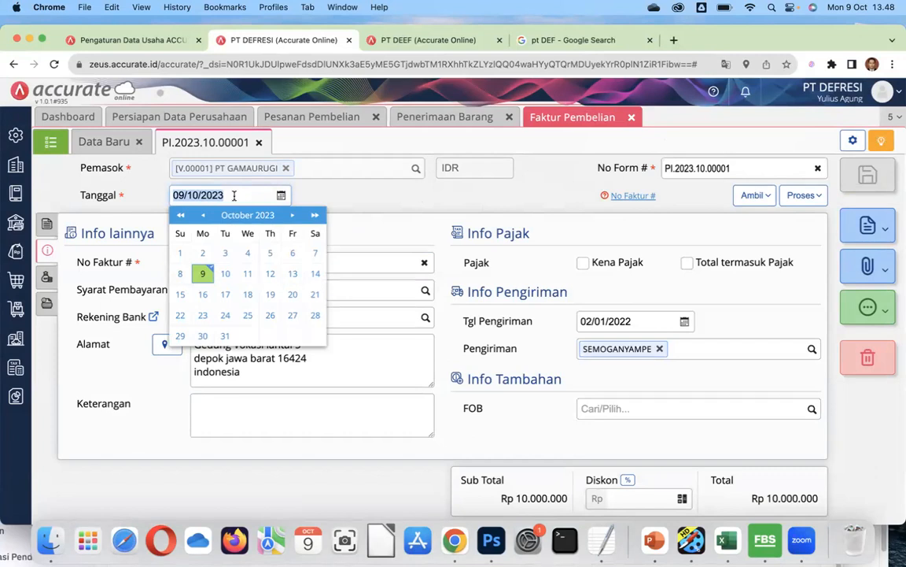
pyautogui.write('023')
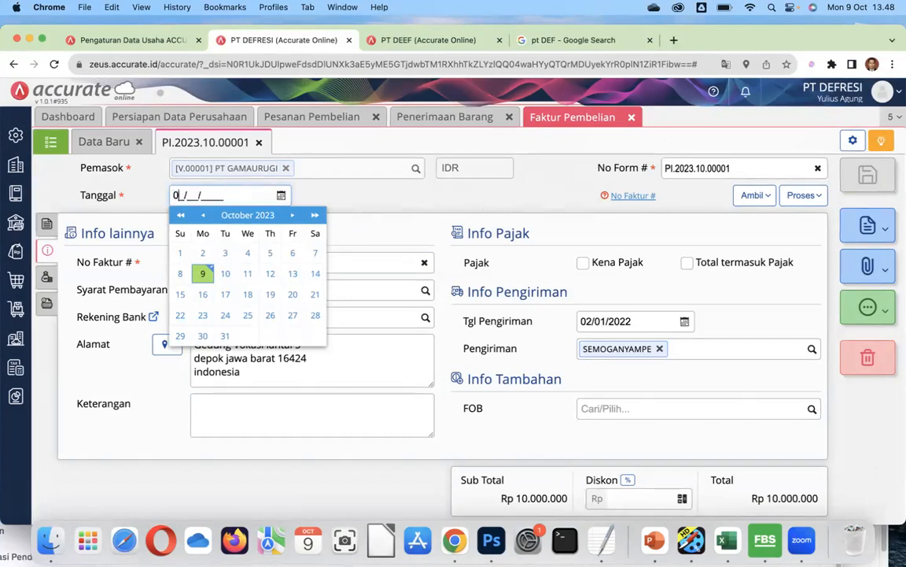
pyautogui.press('BackSpace')
pyautogui.write('01/2022')
pyautogui.click(335, 194)
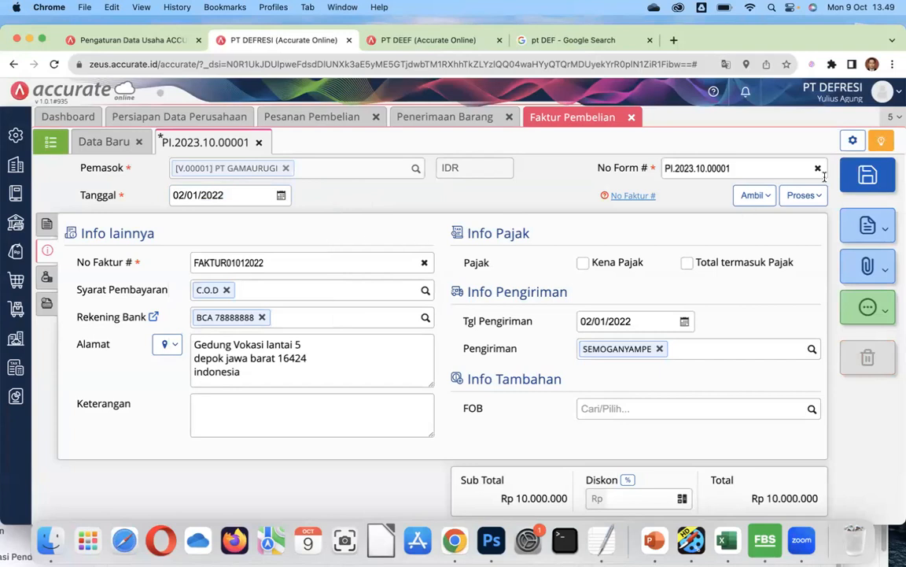
pyautogui.click(868, 176)
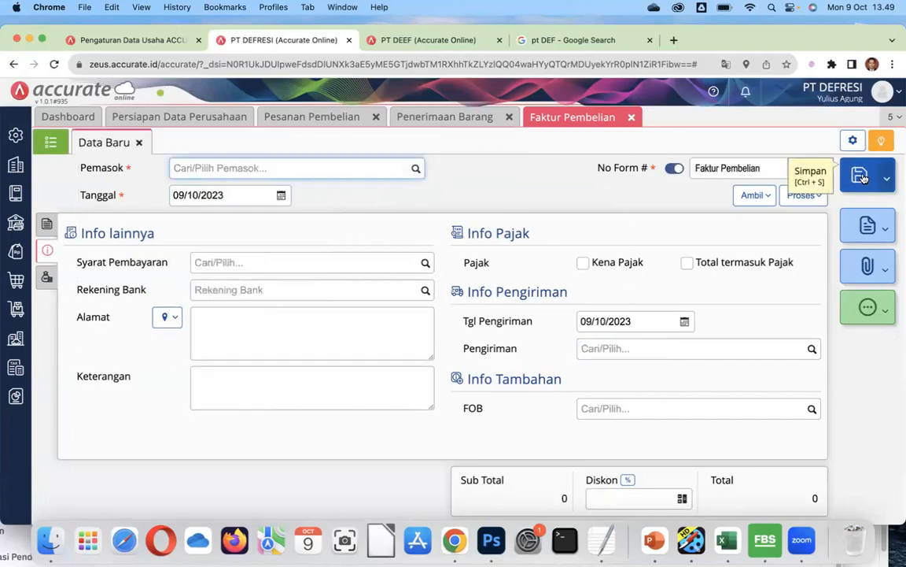
# Reopen PI.2023.10.00001, inspect its BARANGUNIK line details, and bring up the Proses menu.
pyautogui.click(58, 141)
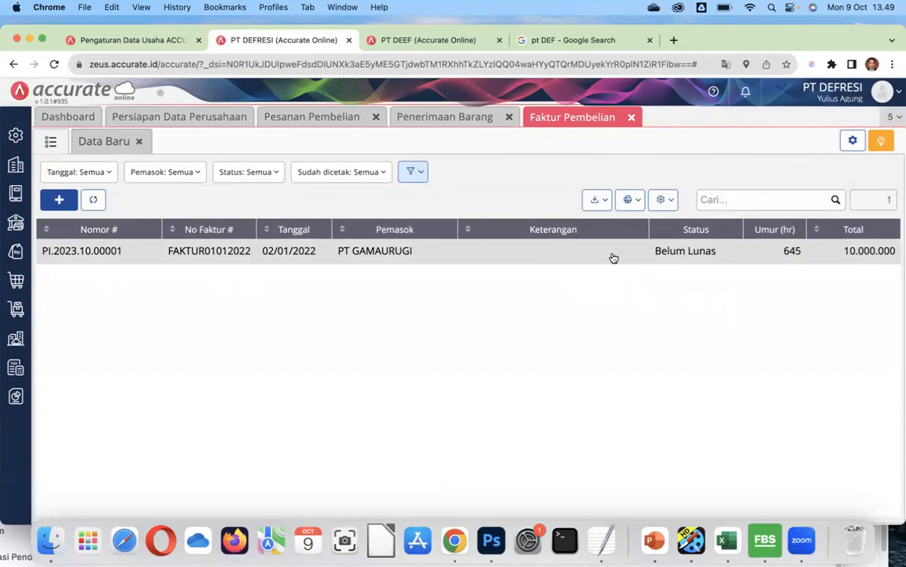
pyautogui.click(572, 252)
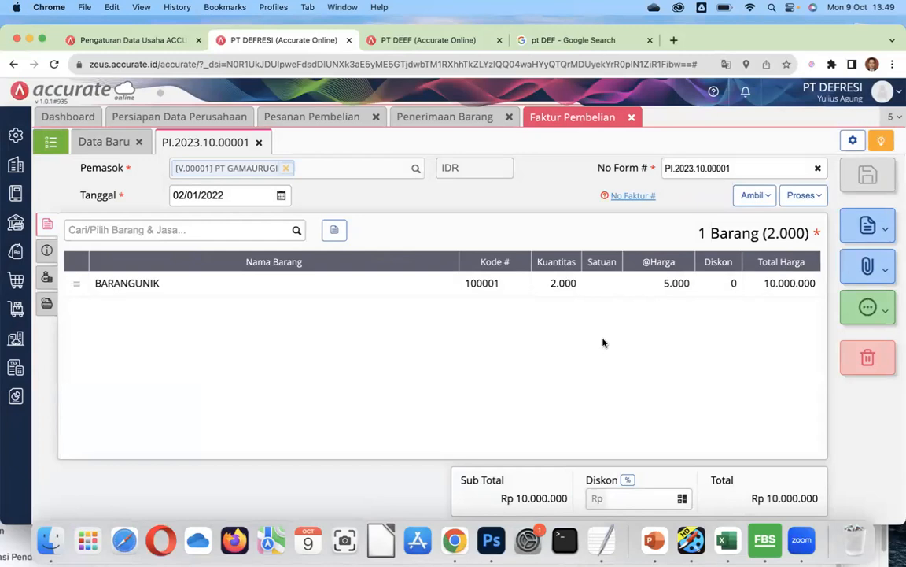
pyautogui.click(649, 290)
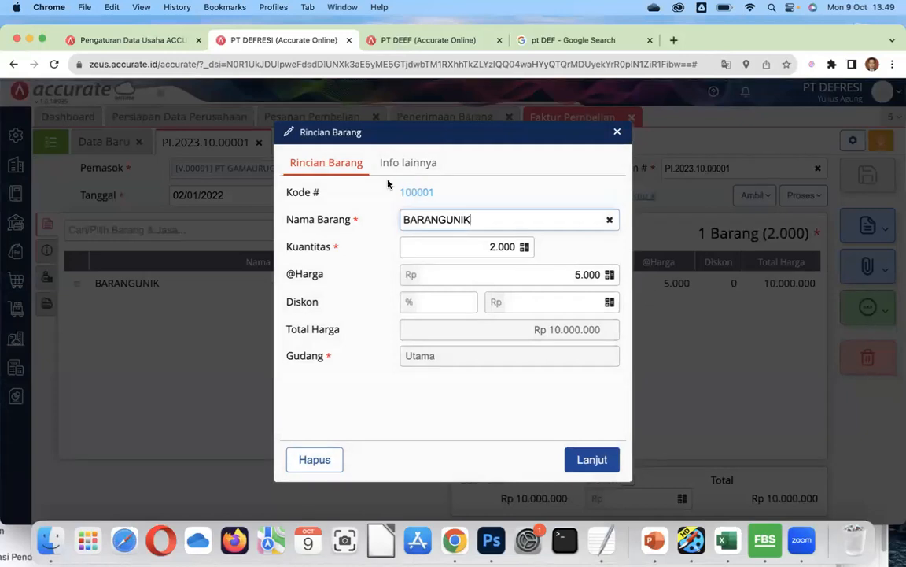
pyautogui.click(617, 132)
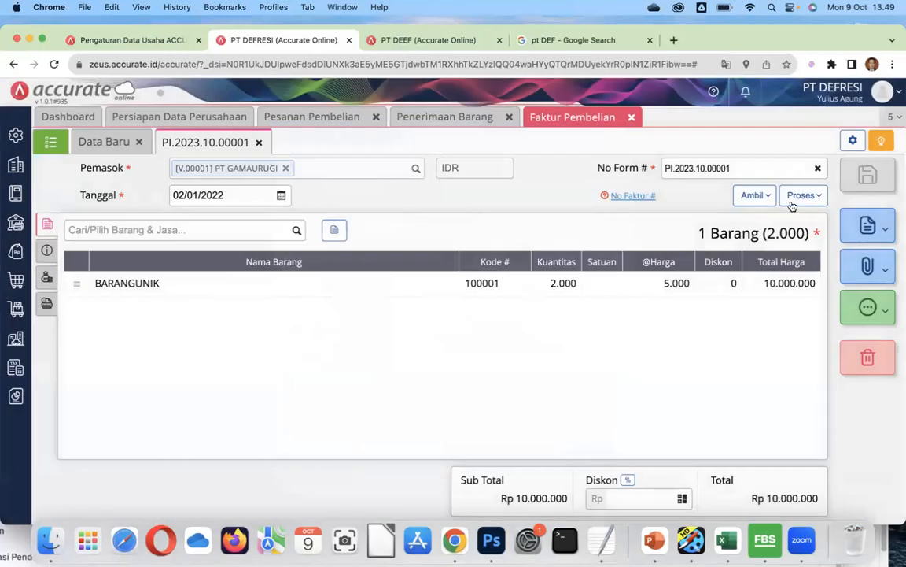
pyautogui.click(803, 196)
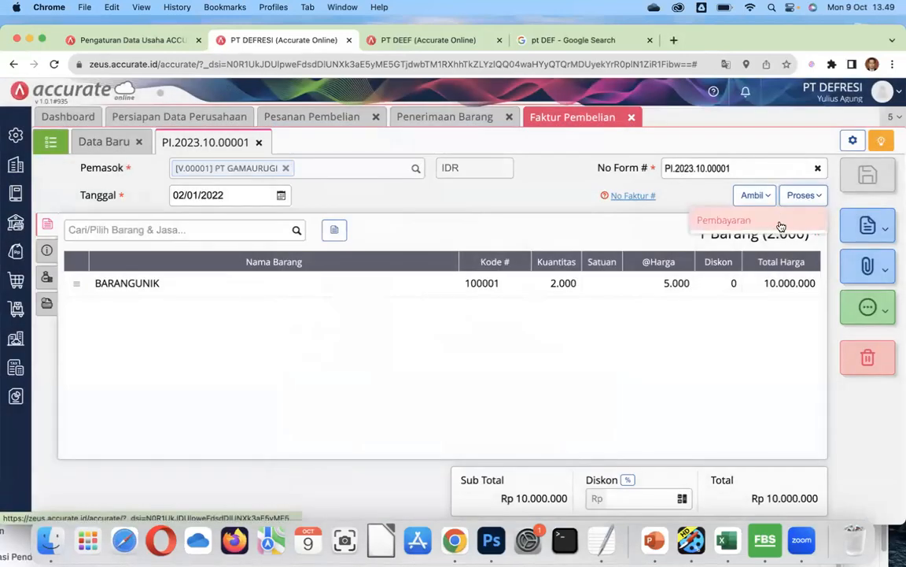
# Create a Pembayaran for the invoice, paying from Bank with amount 10.000.000.
pyautogui.click(780, 223)
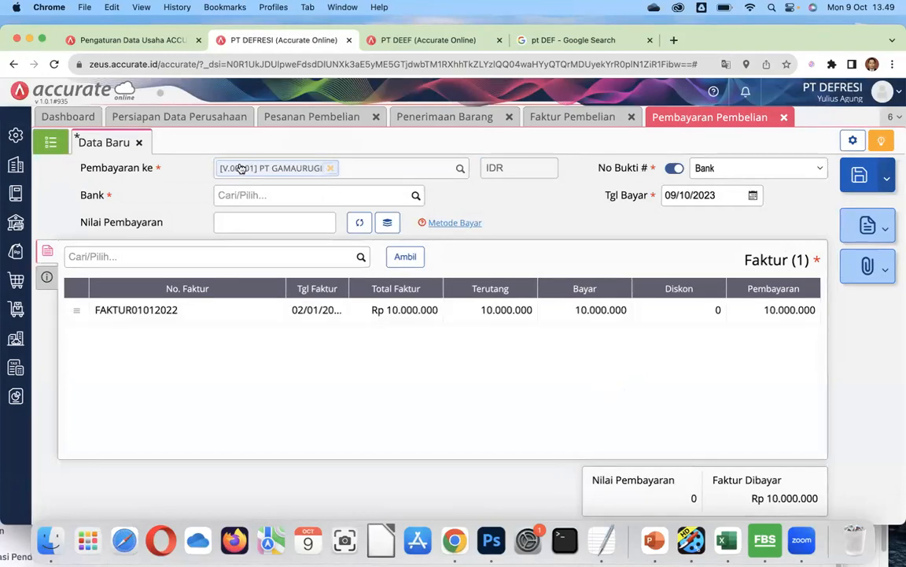
pyautogui.click(418, 196)
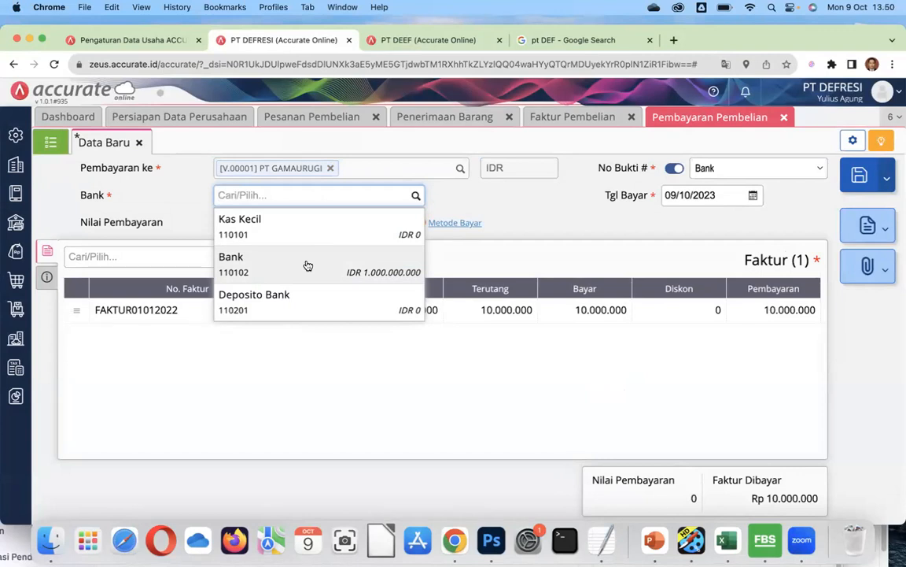
pyautogui.click(307, 266)
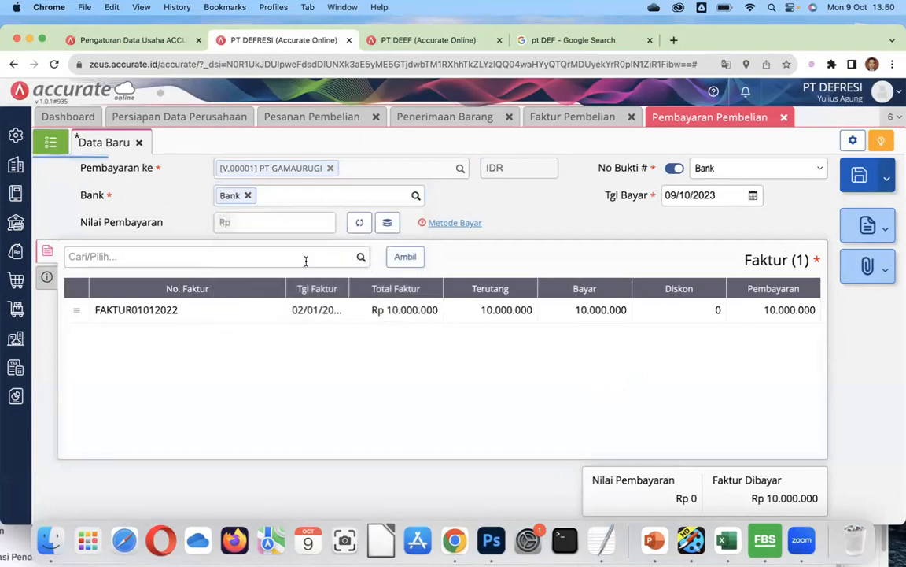
pyautogui.click(307, 222)
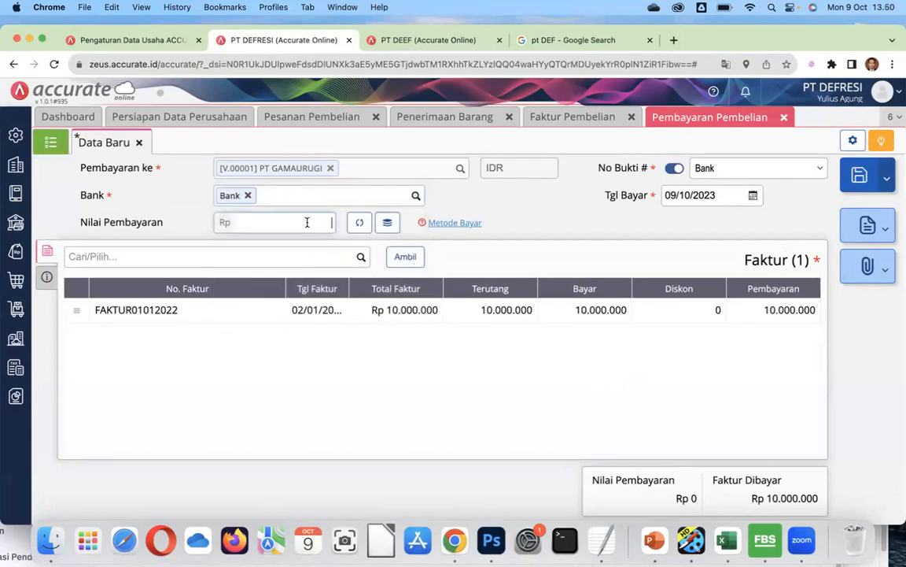
pyautogui.write('1')
pyautogui.write('0.000.000')
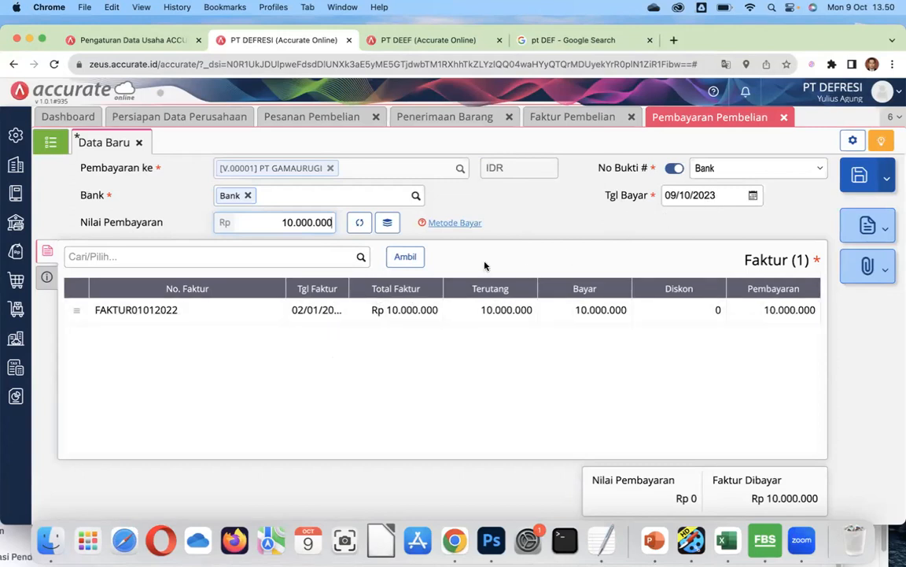
# Set the 10.000.000 payment's Tgl Bayar to 02/02/2022 and save it.
pyautogui.click(720, 196)
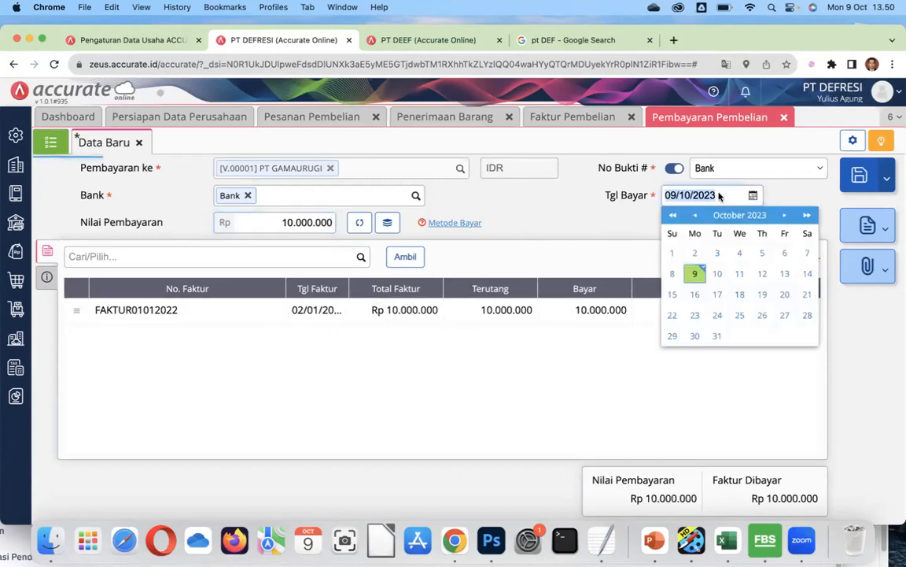
pyautogui.write('02/')
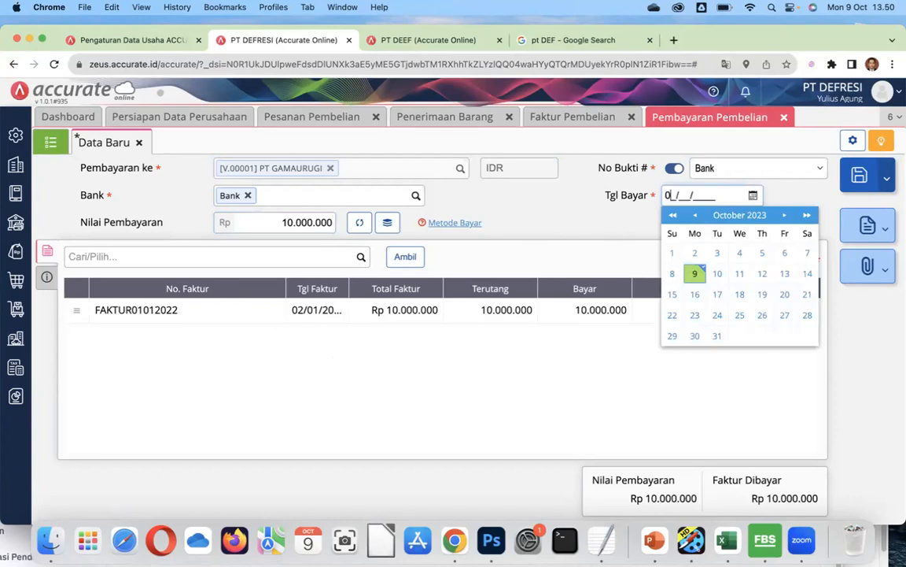
pyautogui.write('02/2022')
pyautogui.click(574, 221)
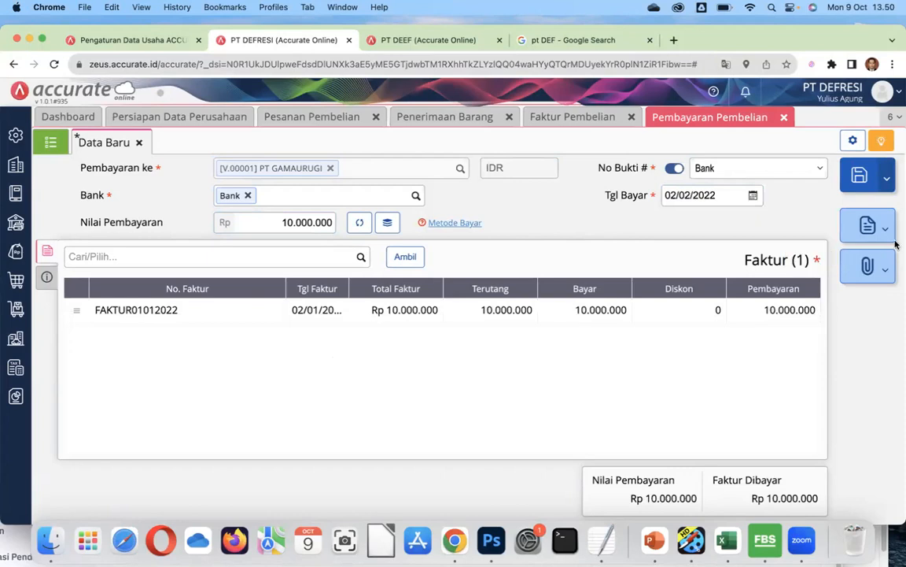
pyautogui.click(860, 178)
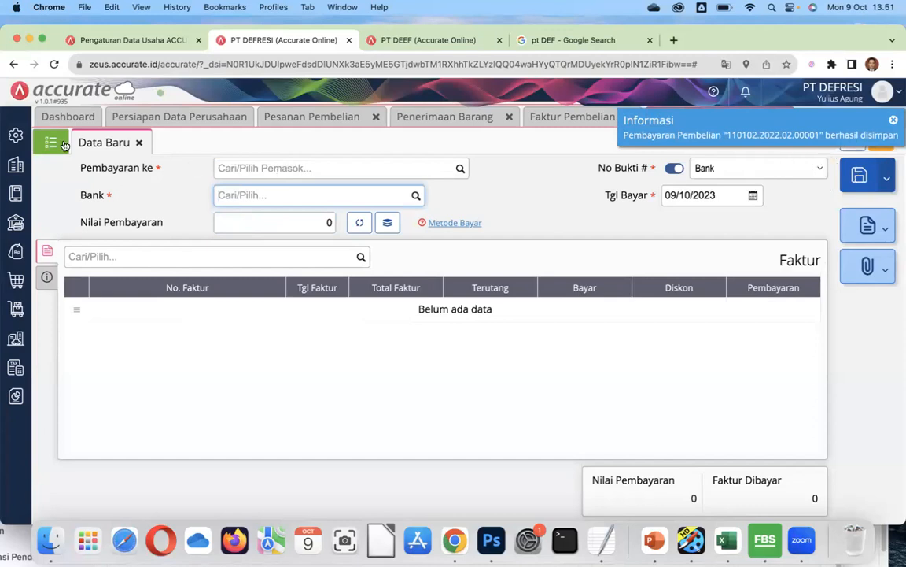
# Open payment 110102.2022.02.00001 for PT GAMAURUGI from the purchase payment list to review it.
pyautogui.click(49, 142)
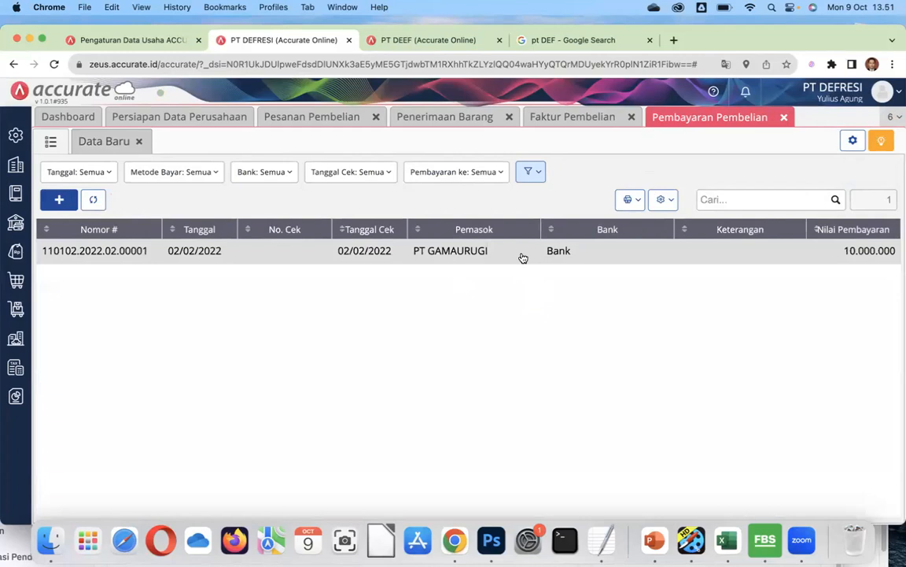
pyautogui.click(428, 251)
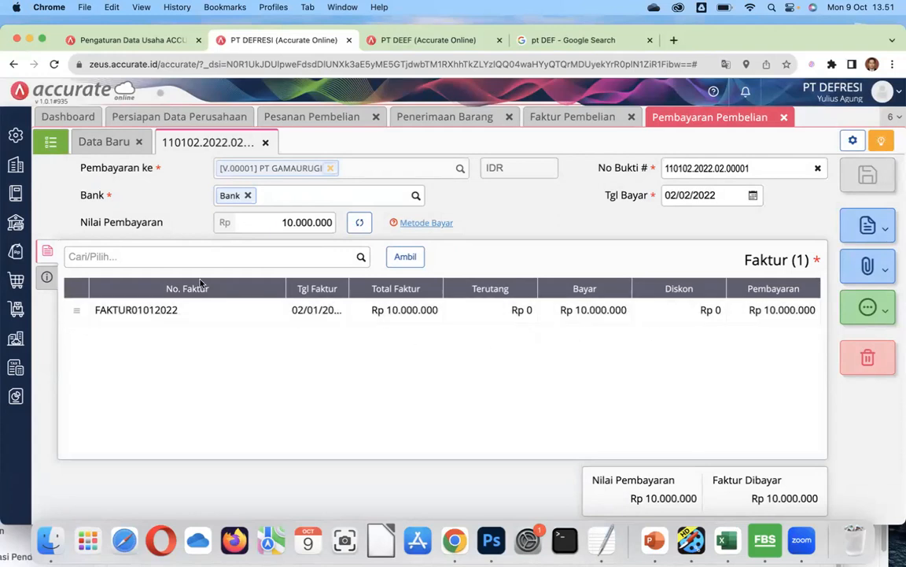
pyautogui.click(51, 142)
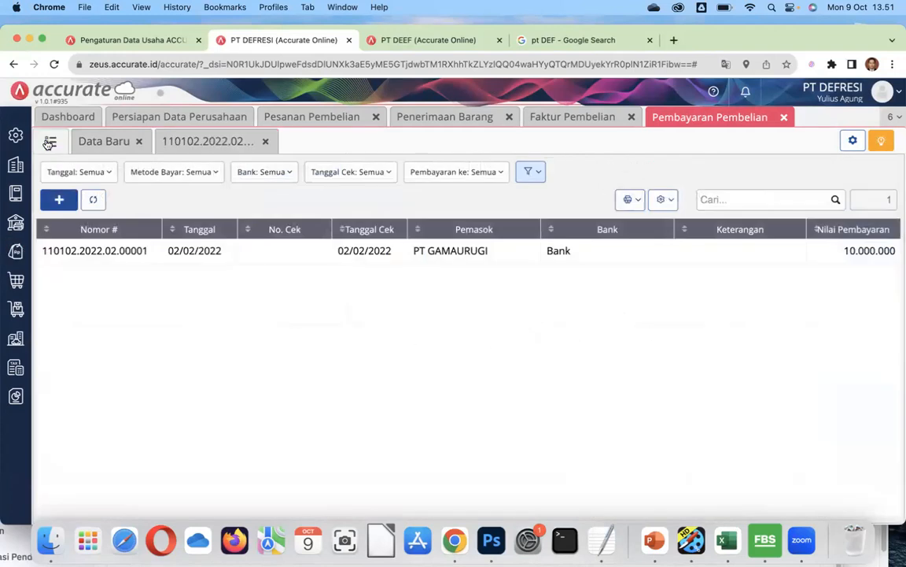
pyautogui.click(281, 253)
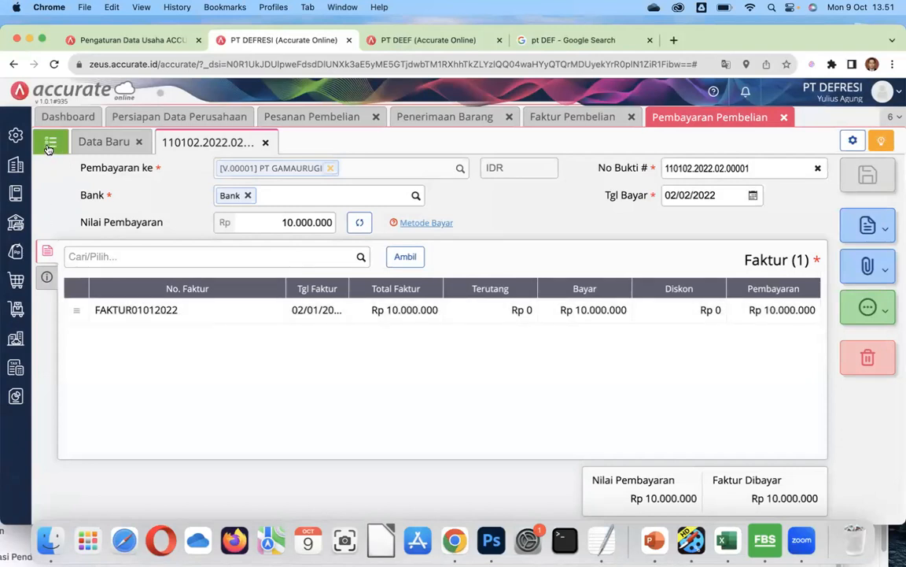
pyautogui.click(17, 165)
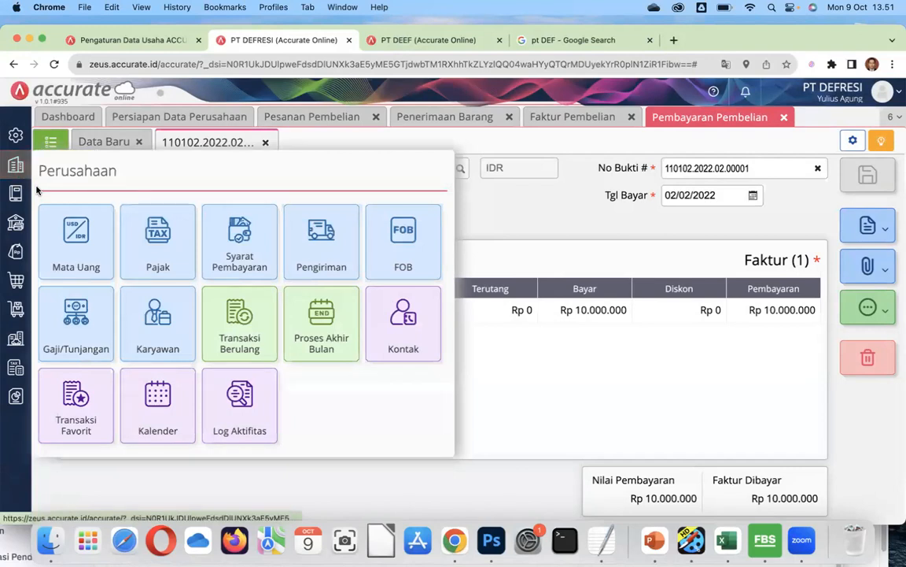
# Show the Akun Perkiraan list from Buku Besar, with Bank at 990.000.000.
pyautogui.click(17, 137)
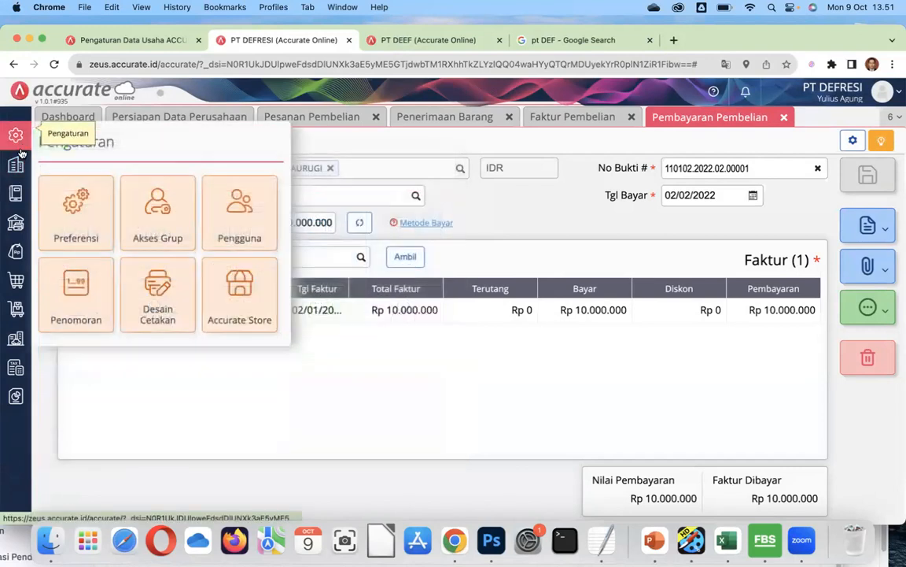
pyautogui.click(16, 193)
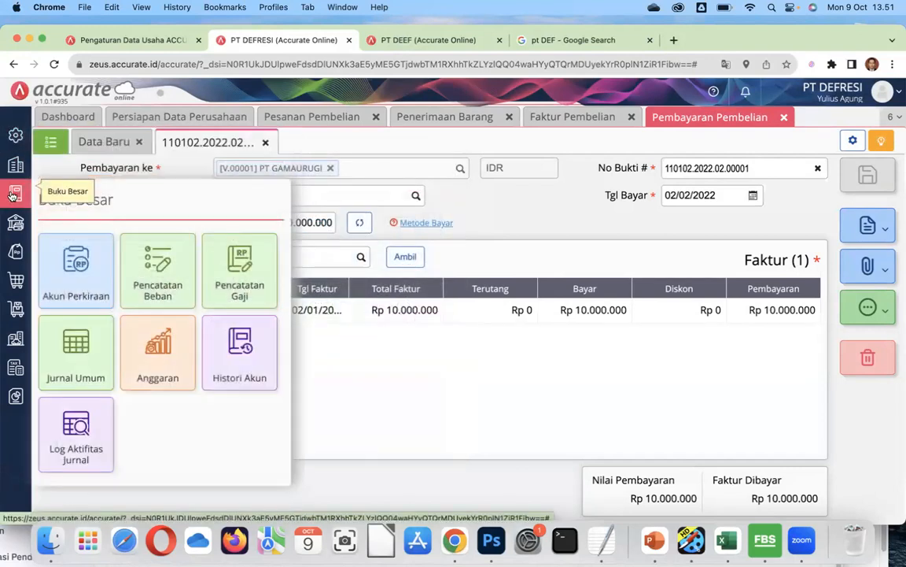
pyautogui.click(68, 281)
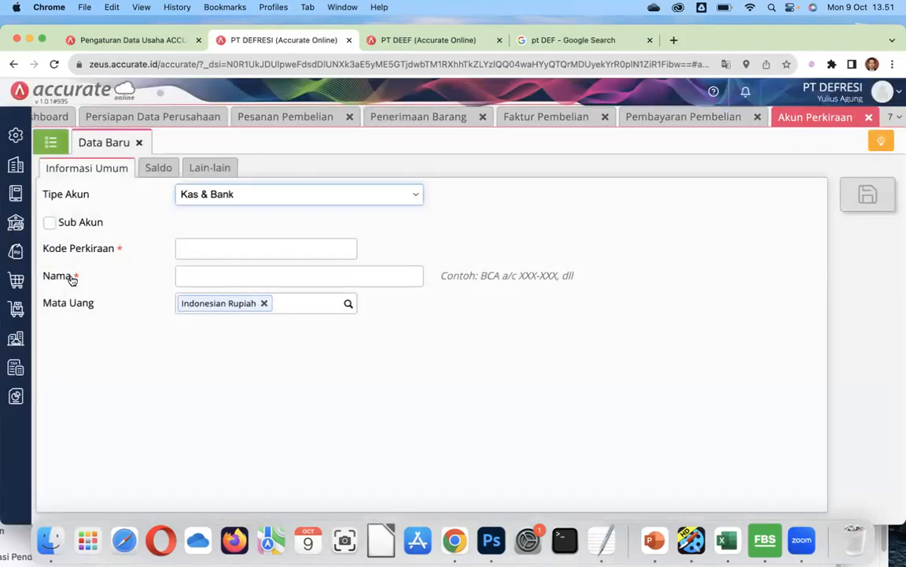
pyautogui.click(50, 141)
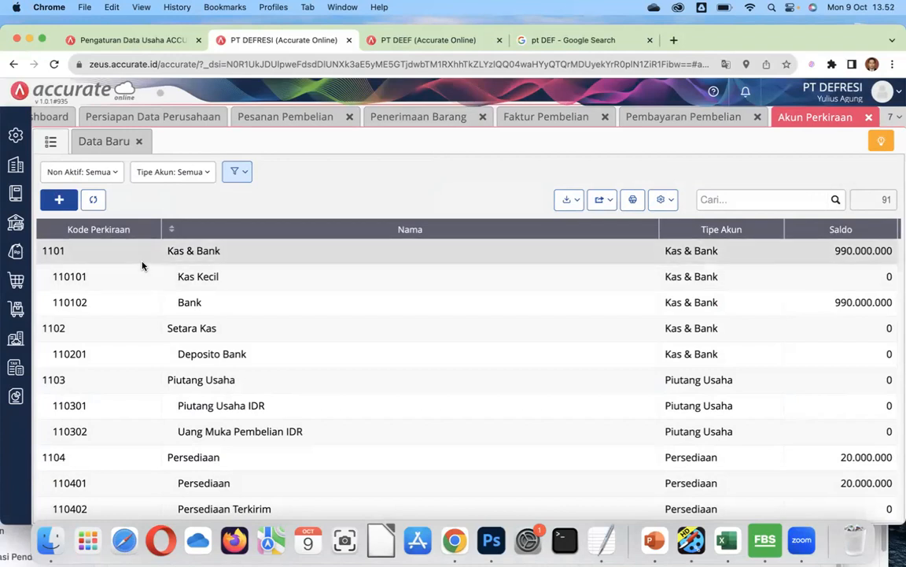
pyautogui.click(13, 398)
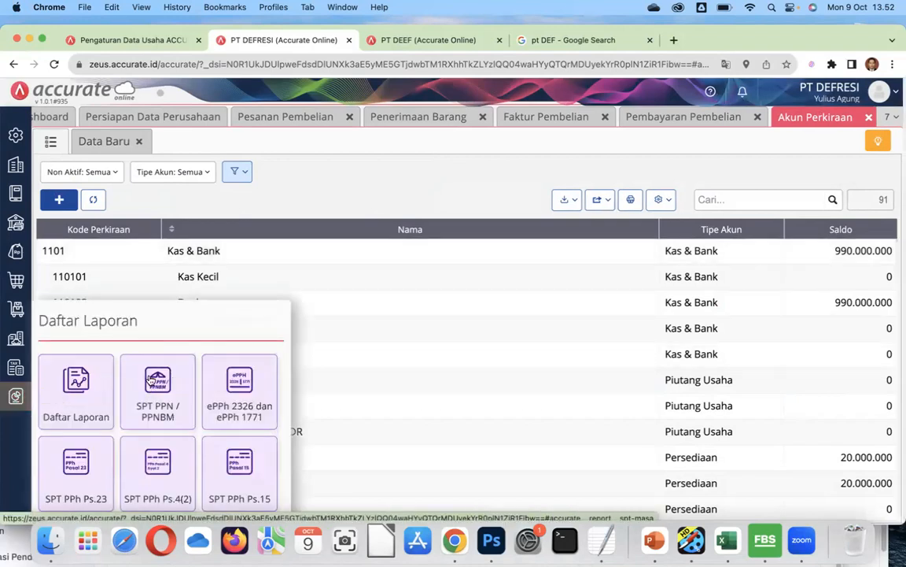
# Generate the Neraca (Standar) report with Per Tanggal 01/01/2022.
pyautogui.click(67, 384)
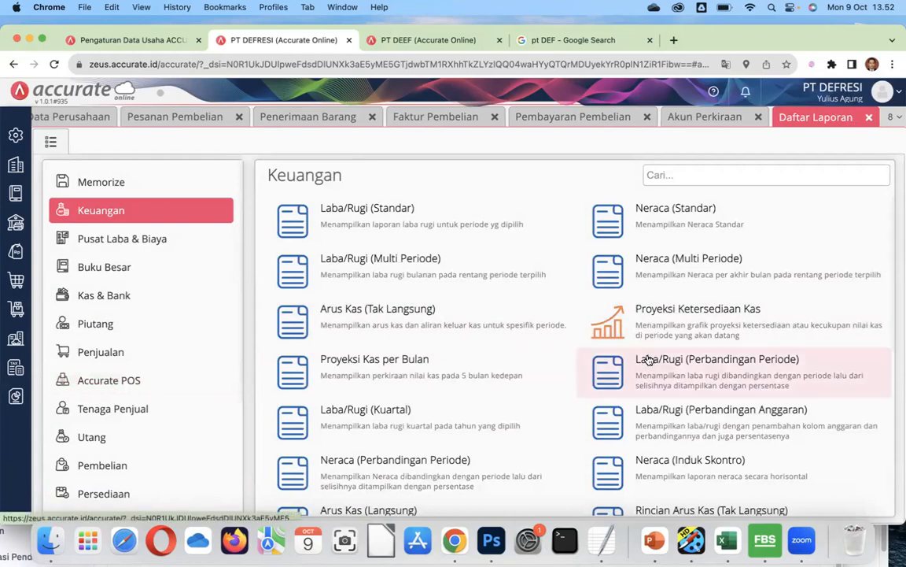
pyautogui.click(634, 227)
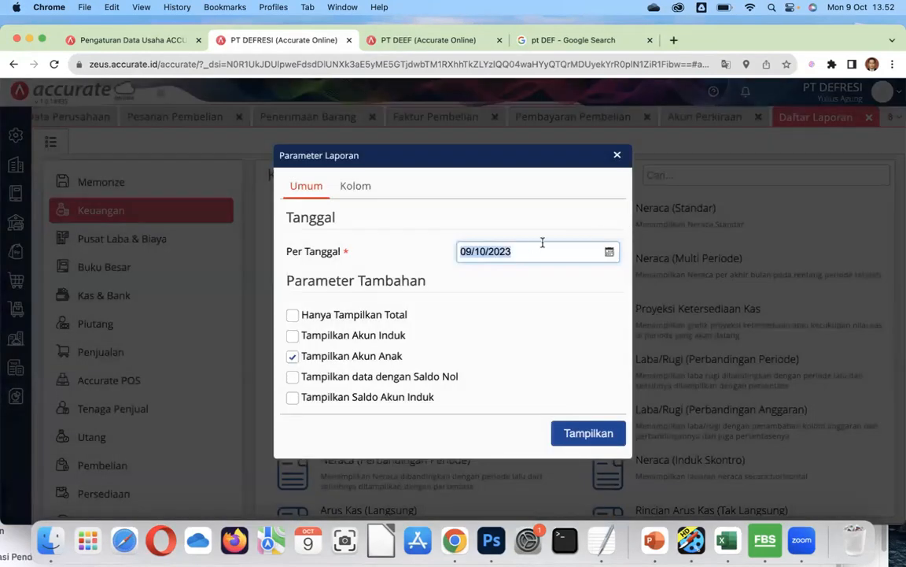
pyautogui.write('01/0')
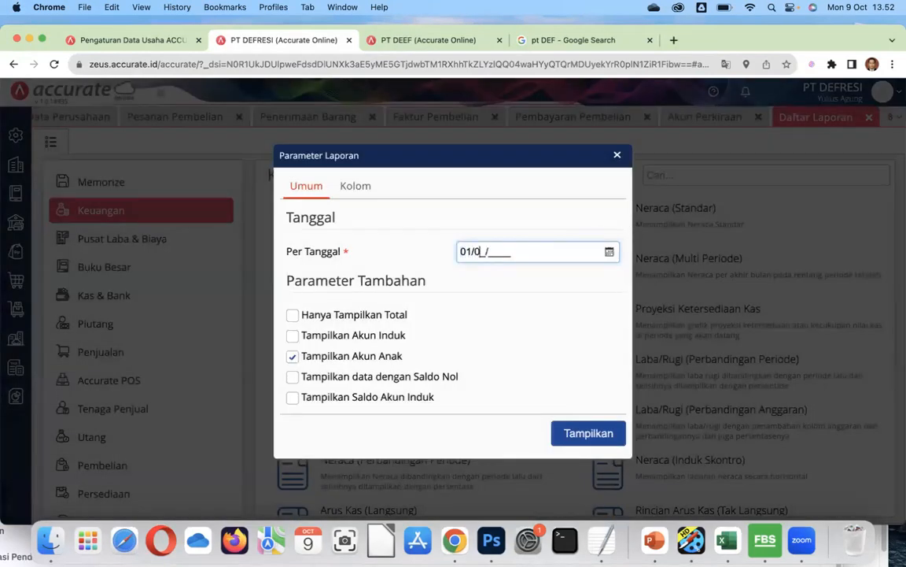
pyautogui.write('1/2022')
pyautogui.click(581, 432)
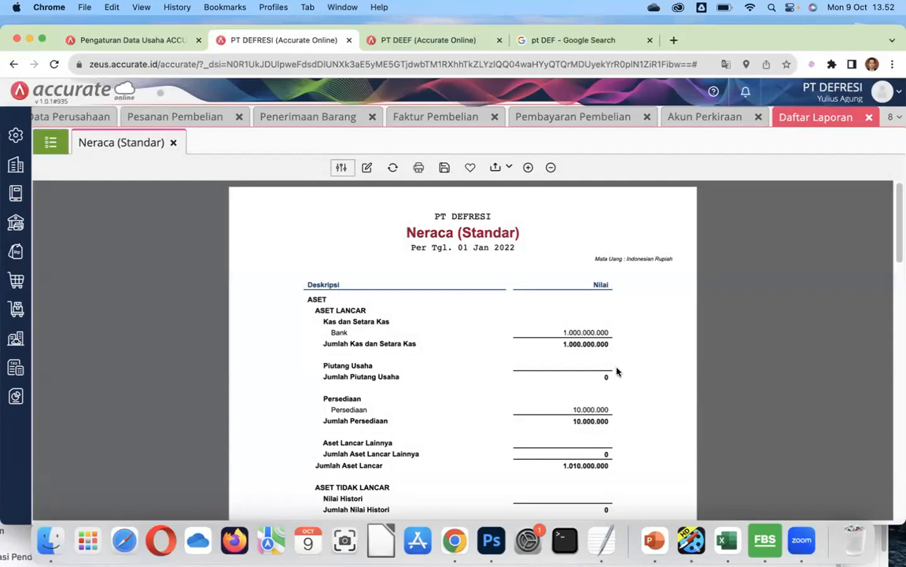
# Scroll the balance sheet down to total liabilities and equity of 1.010.000.000, then return to the Keuangan list.
pyautogui.scroll(-3, 617, 370)
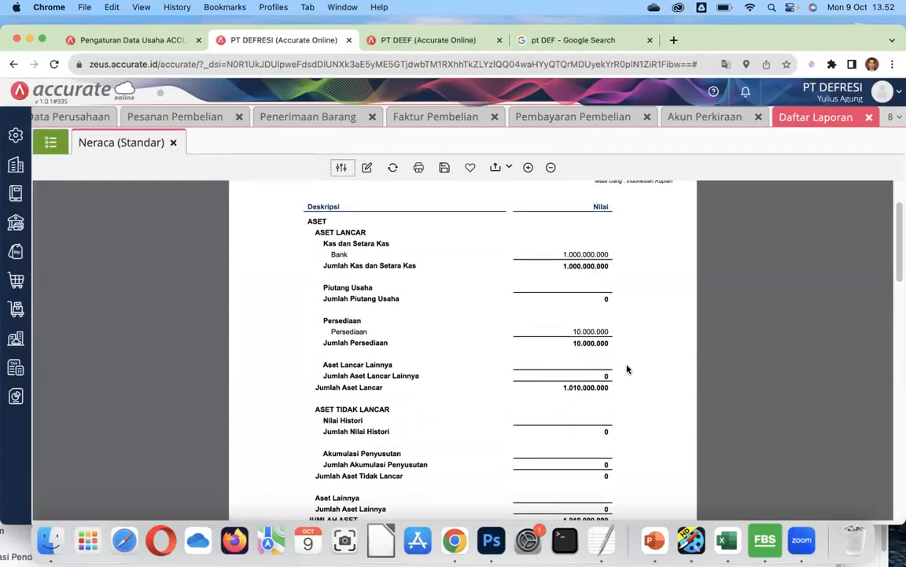
pyautogui.scroll(-10, 627, 368)
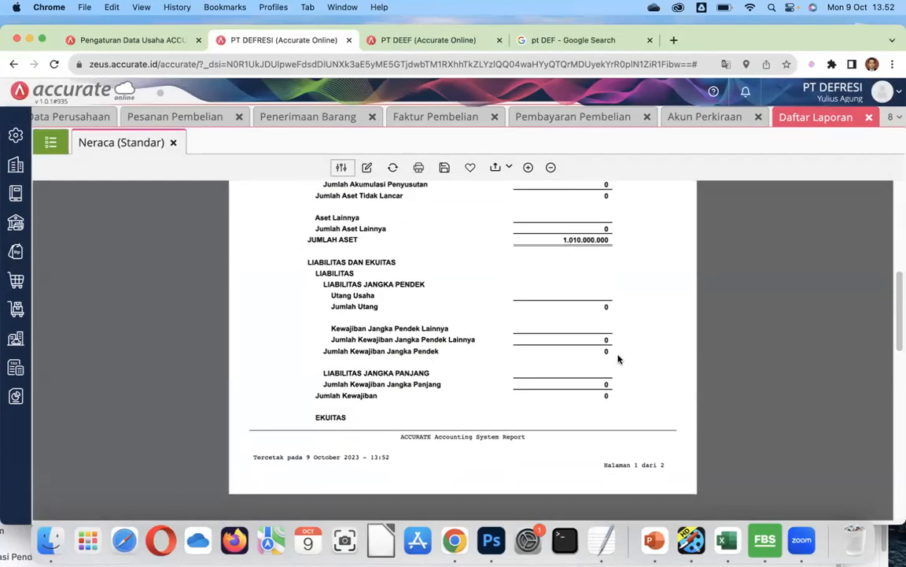
pyautogui.scroll(10, 619, 359)
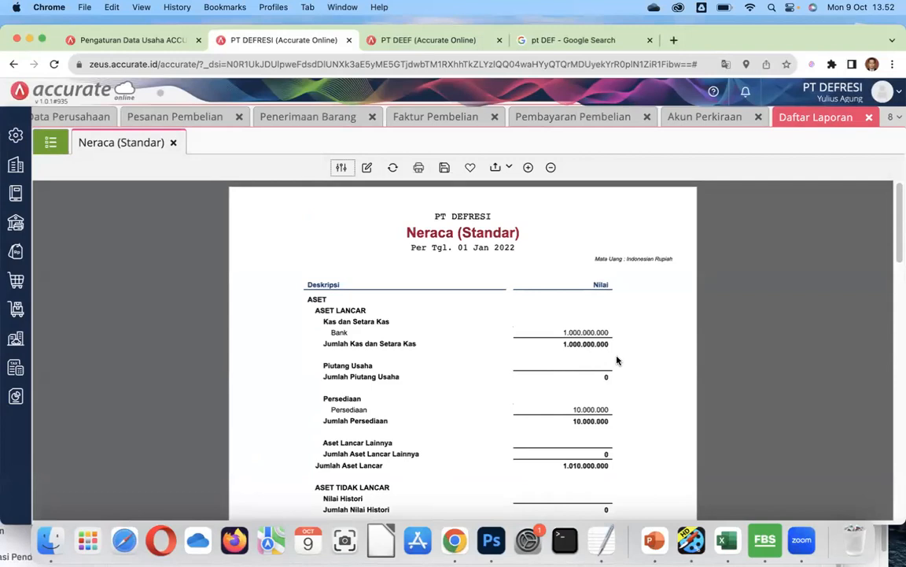
pyautogui.scroll(-15, 616, 361)
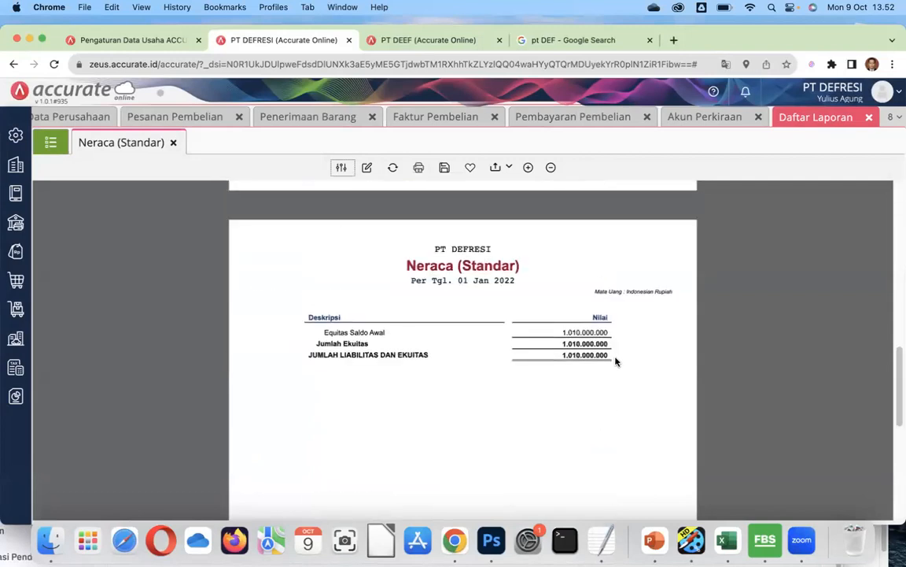
pyautogui.scroll(10, 616, 361)
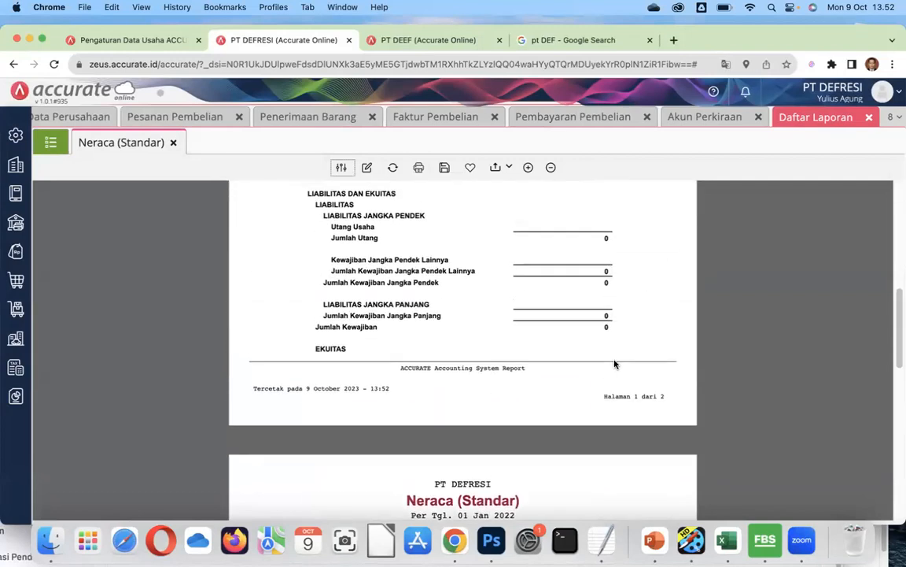
pyautogui.scroll(1, 615, 364)
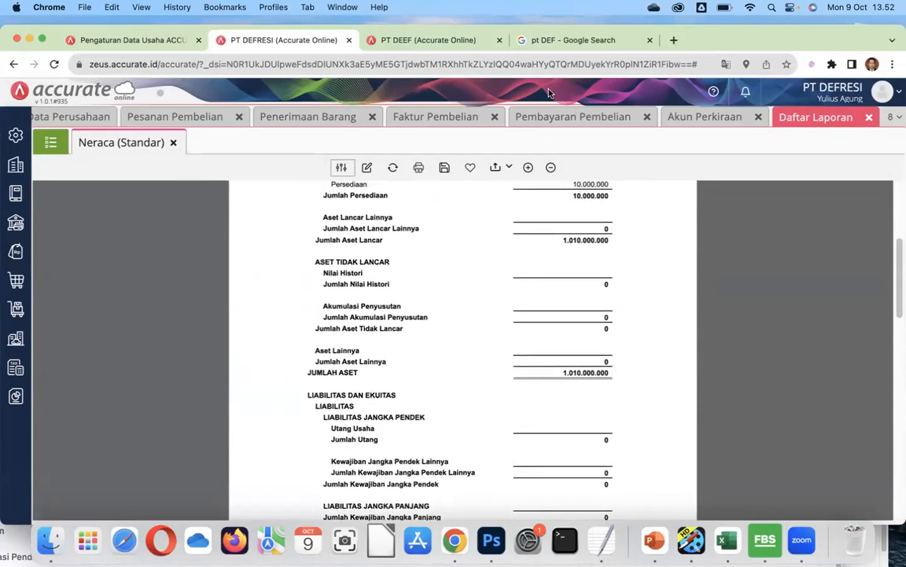
pyautogui.scroll(10, 680, 290)
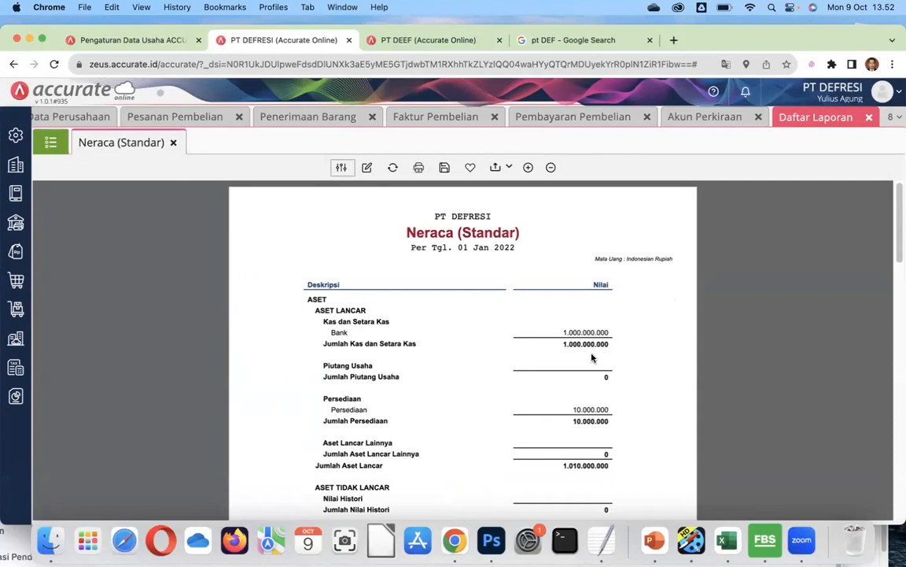
pyautogui.click(50, 143)
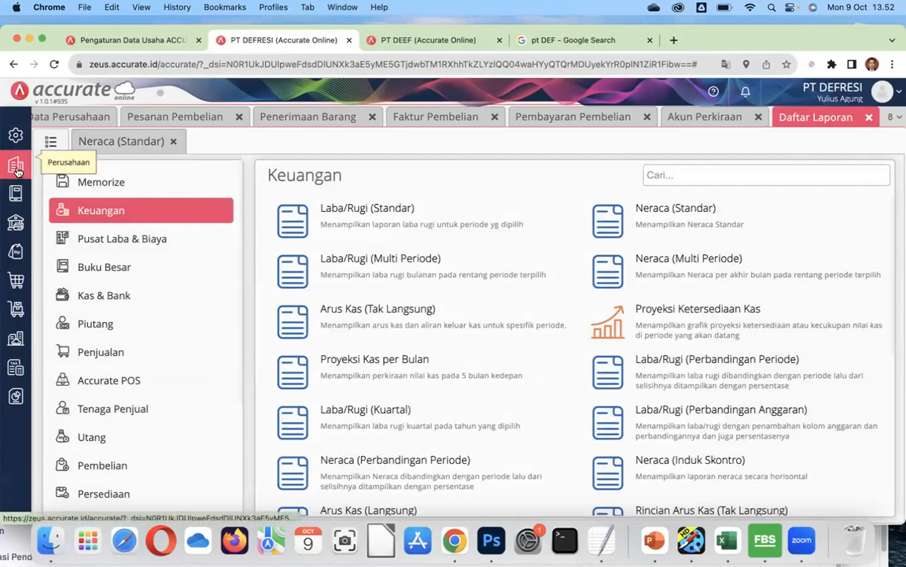
# Revisit the chart of accounts list, then browse the Pembelian and Penjualan module tiles.
pyautogui.click(17, 192)
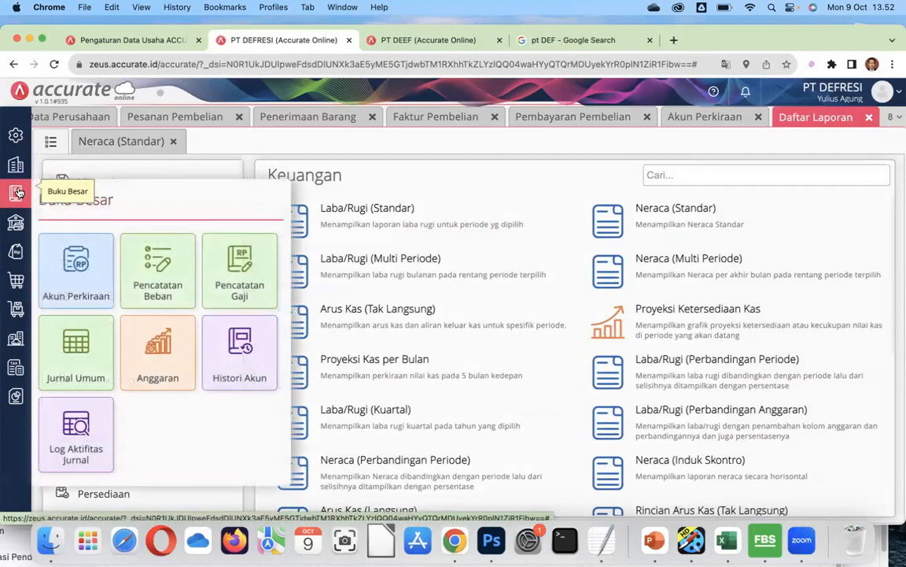
pyautogui.click(76, 258)
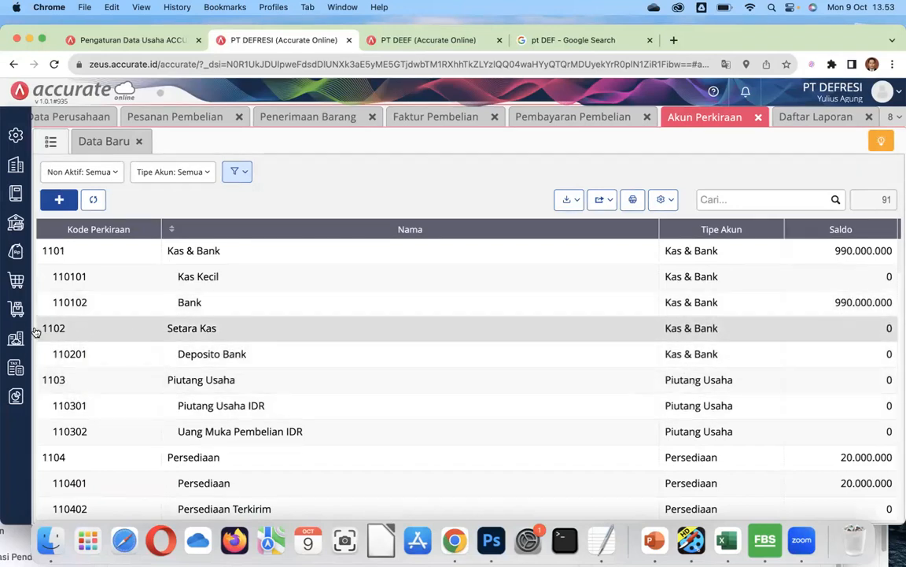
pyautogui.click(17, 284)
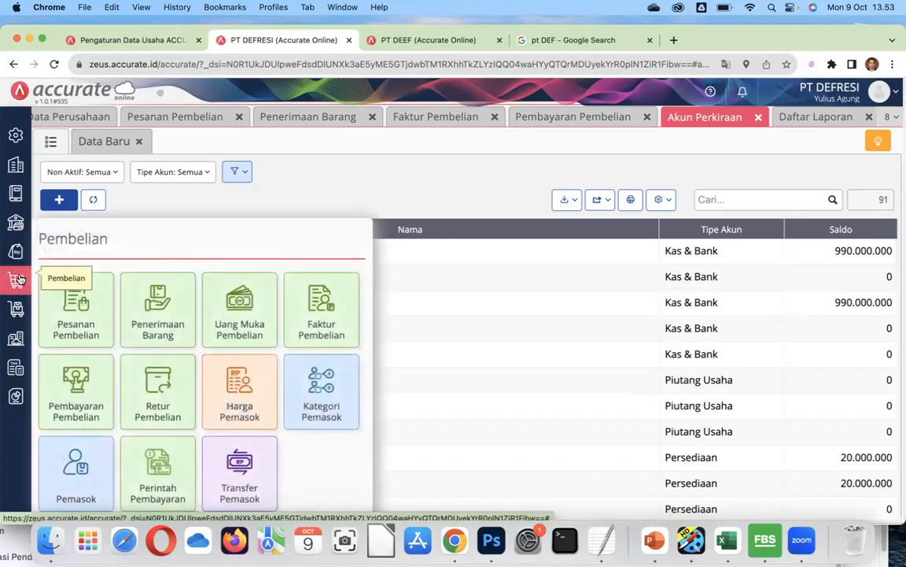
pyautogui.click(18, 280)
pyautogui.click(17, 282)
pyautogui.click(19, 253)
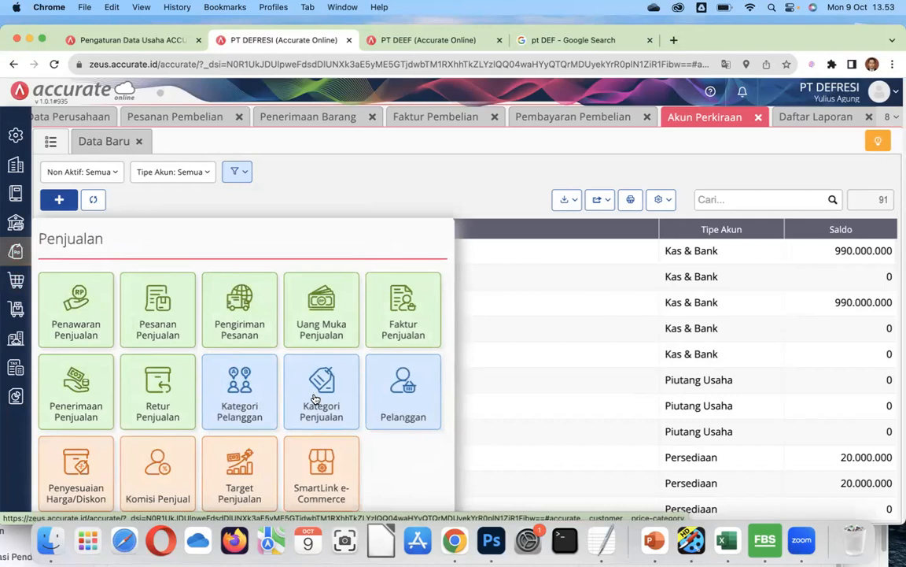
pyautogui.click(402, 403)
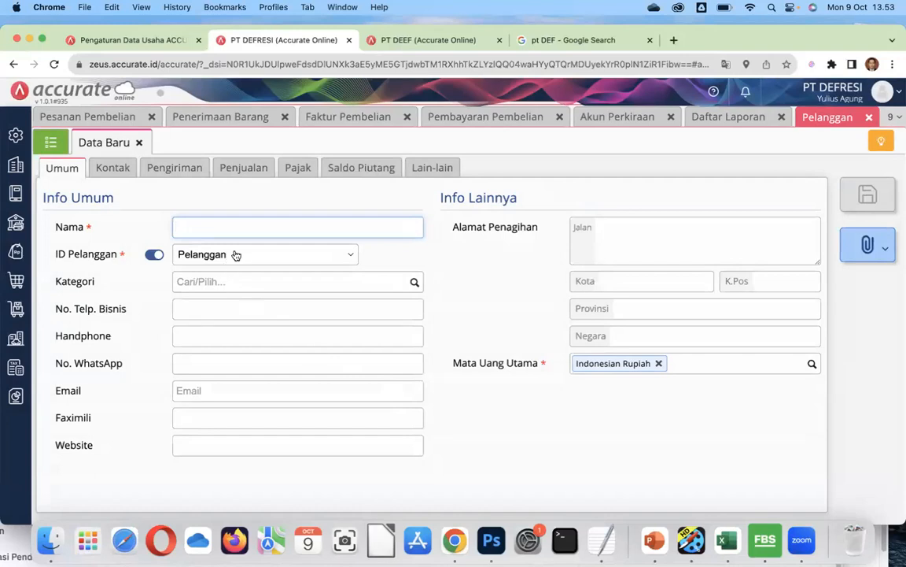
# Save customer UMUM, category Umum, with billing address Gedung Vokasi lantai 4.
pyautogui.click(415, 281)
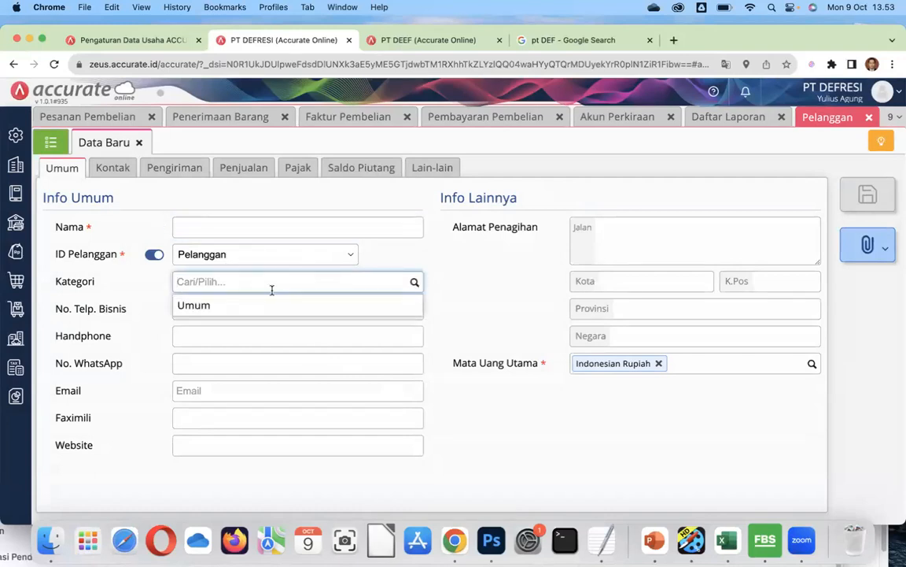
pyautogui.click(249, 307)
pyautogui.click(233, 226)
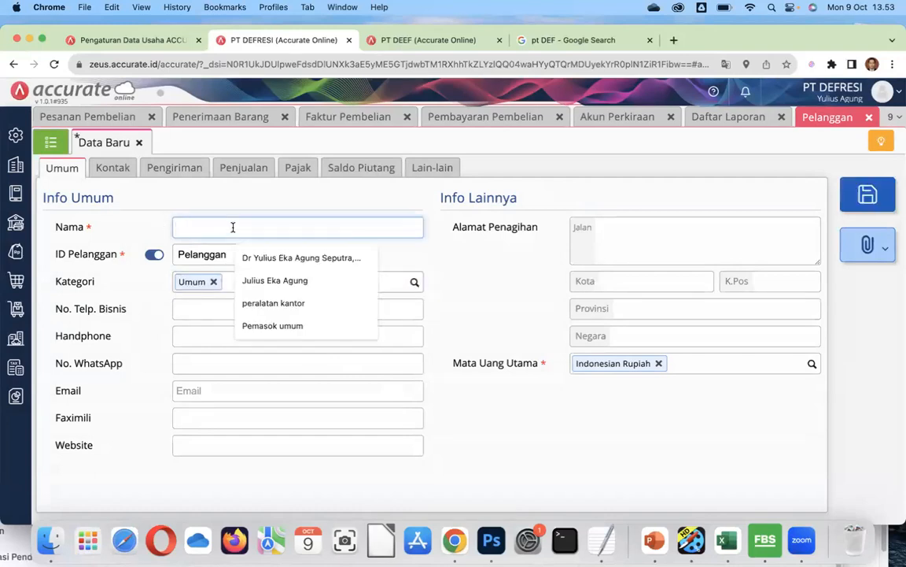
pyautogui.write('UMUM')
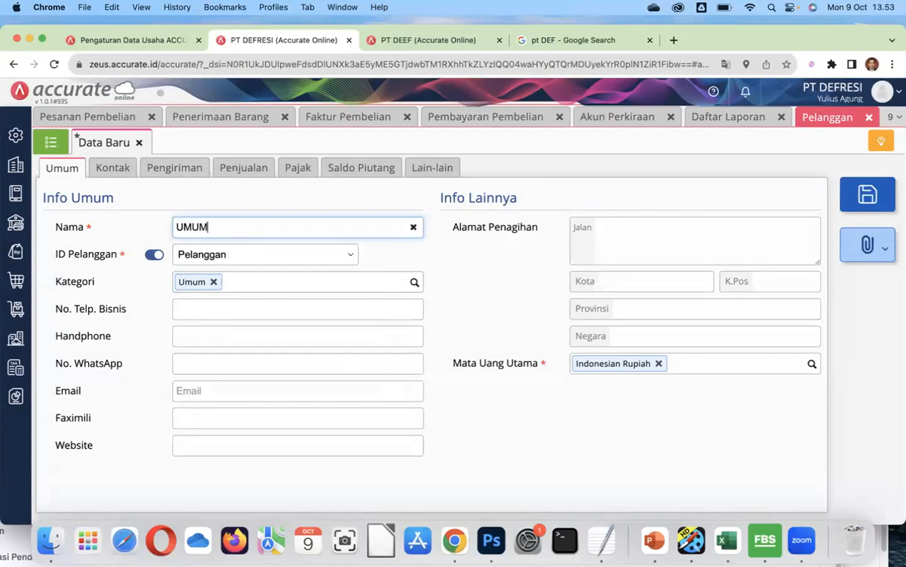
pyautogui.click(625, 229)
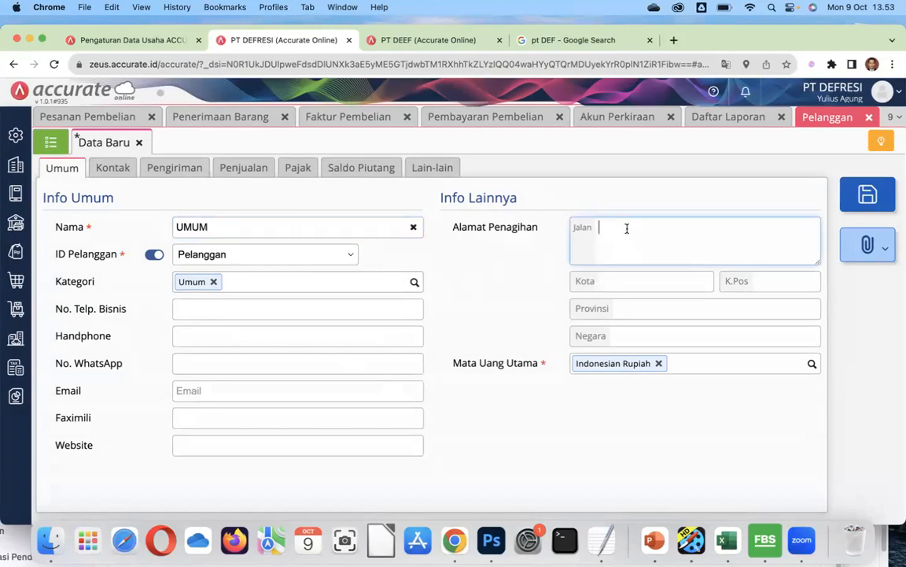
pyautogui.write('Gedung Vokasi lantai 4')
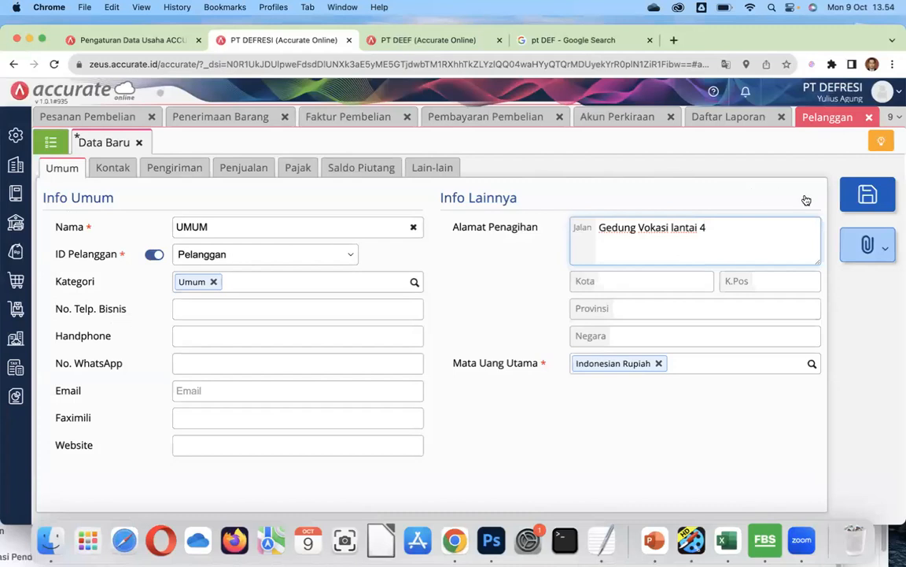
pyautogui.click(862, 198)
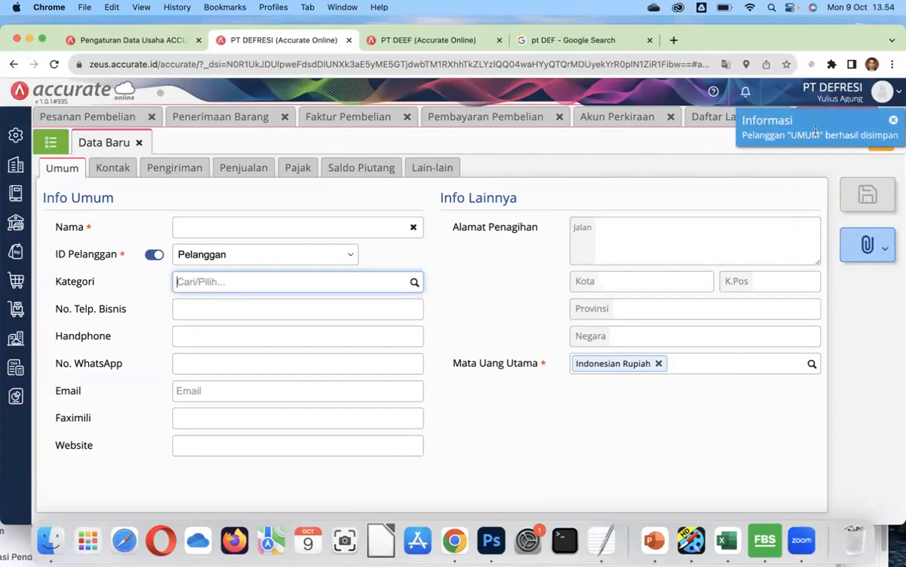
# View the Pelanggan list showing UMUM as C.00001, then open the Penjualan features.
pyautogui.click(50, 142)
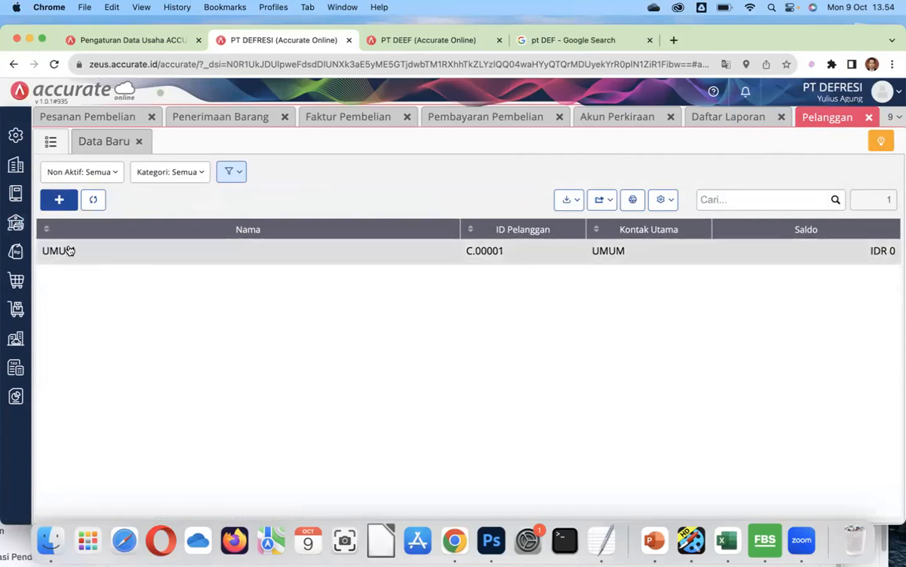
pyautogui.click(15, 254)
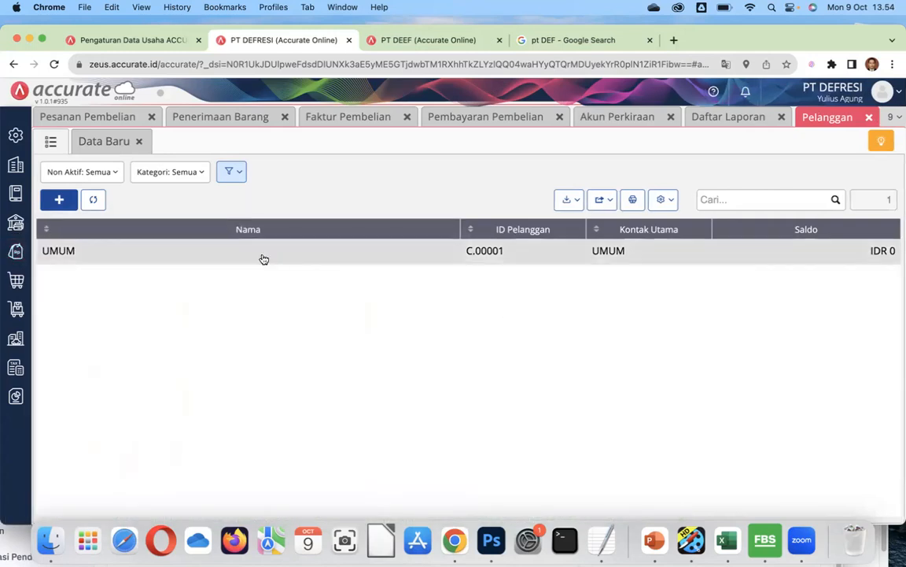
pyautogui.click(14, 255)
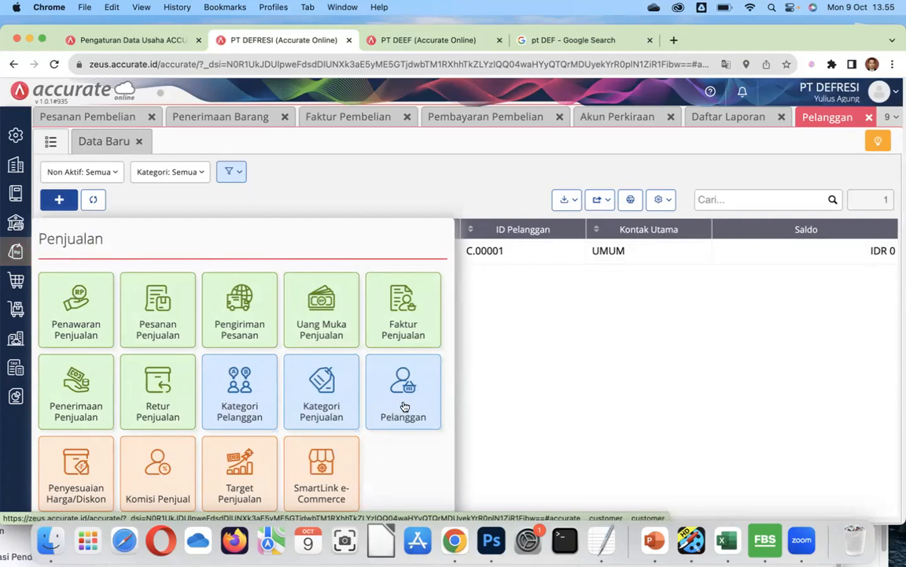
pyautogui.click(84, 327)
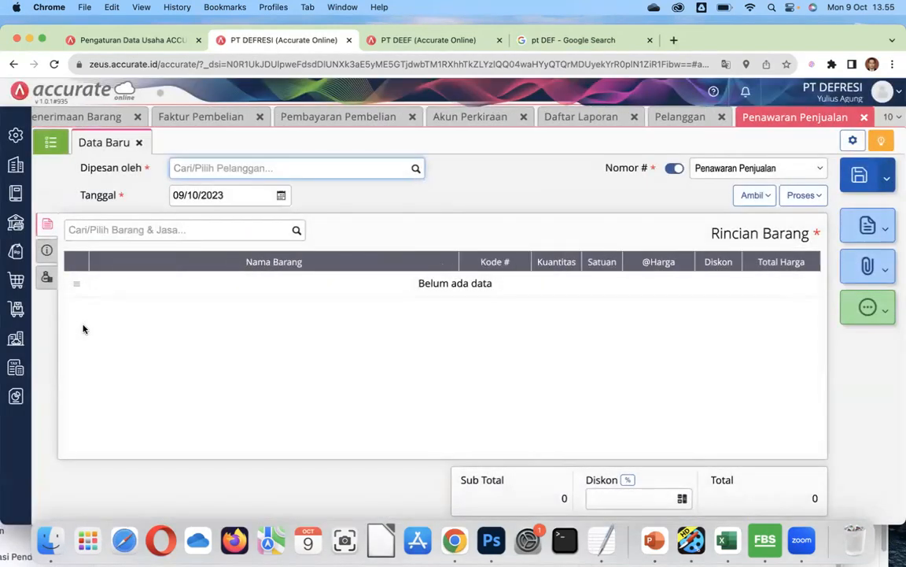
# Set the quotation's customer (Dipesan oleh) to UMUM and its date to 06/06/2022.
pyautogui.click(416, 169)
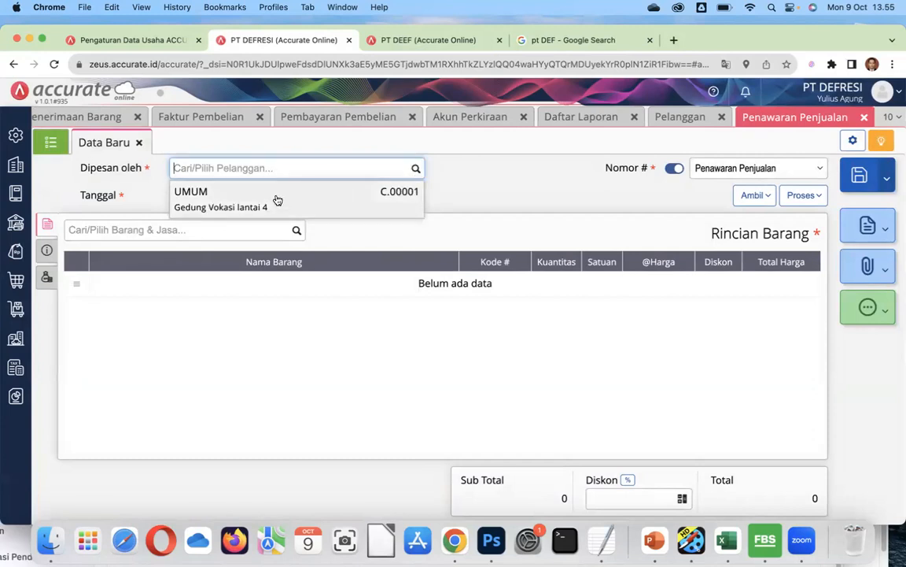
pyautogui.click(277, 200)
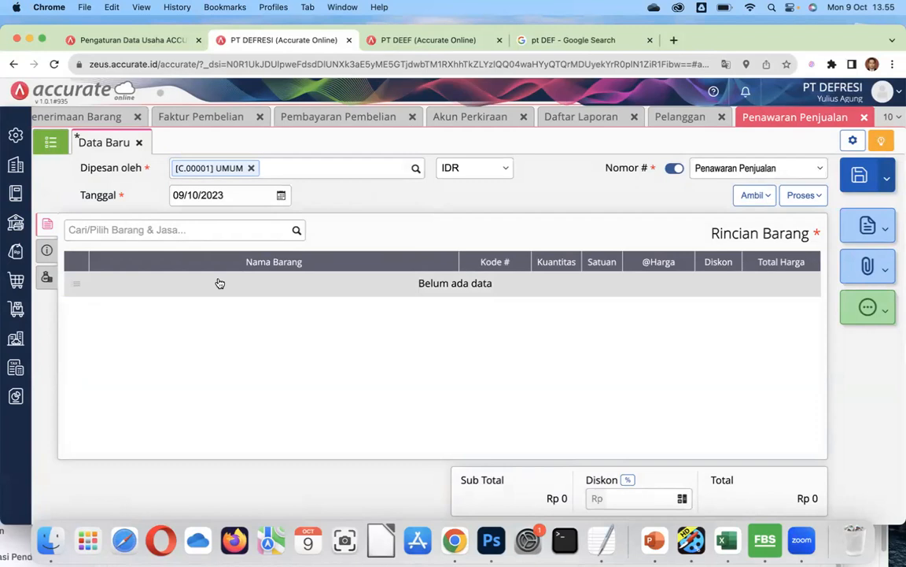
pyautogui.click(182, 194)
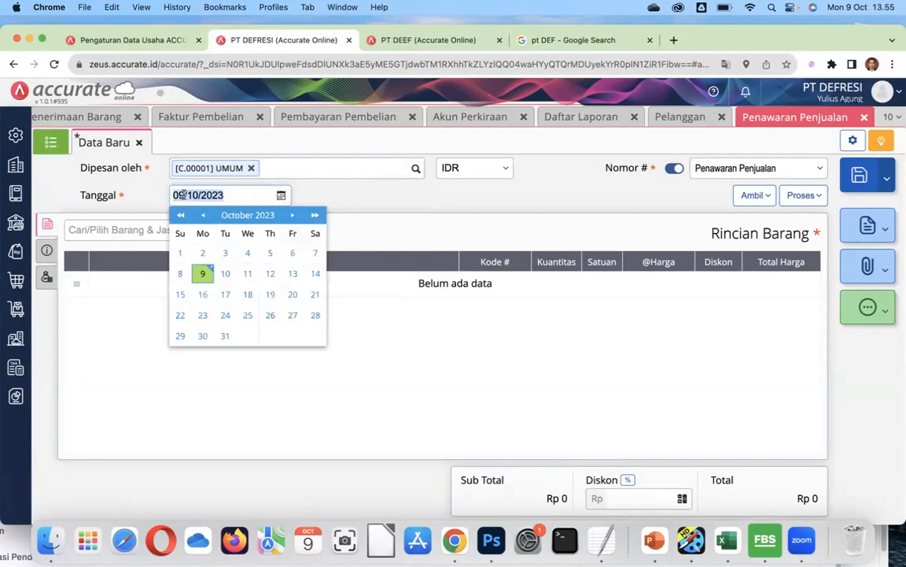
pyautogui.click(183, 194)
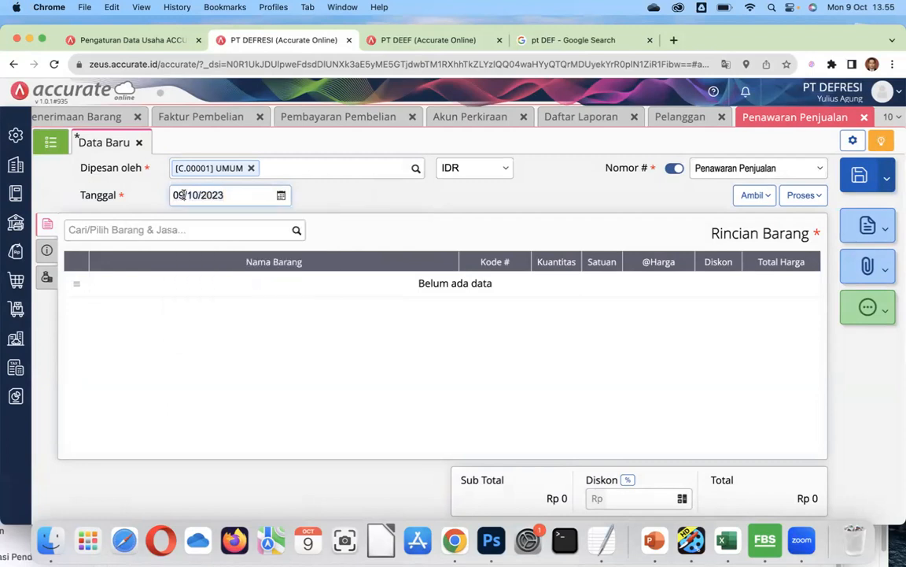
pyautogui.click(172, 194)
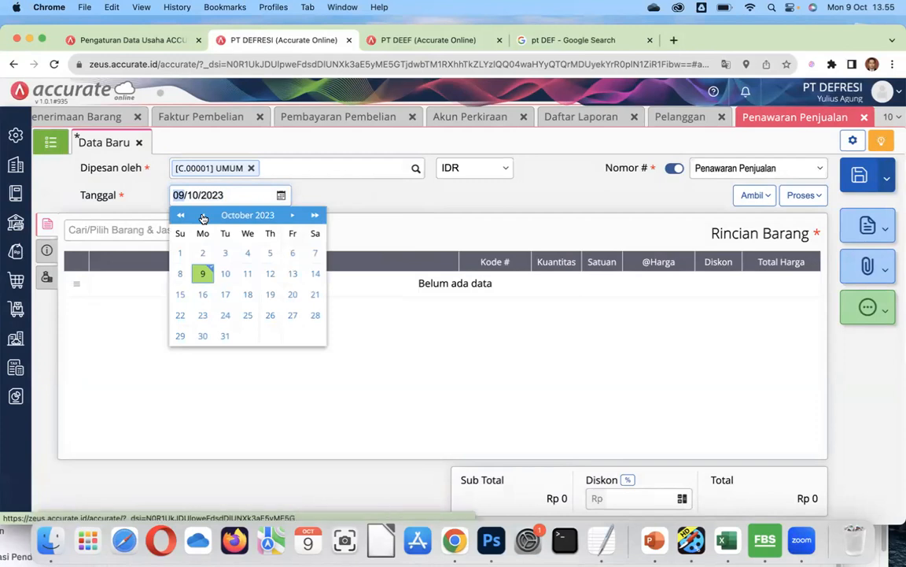
pyautogui.write('06/')
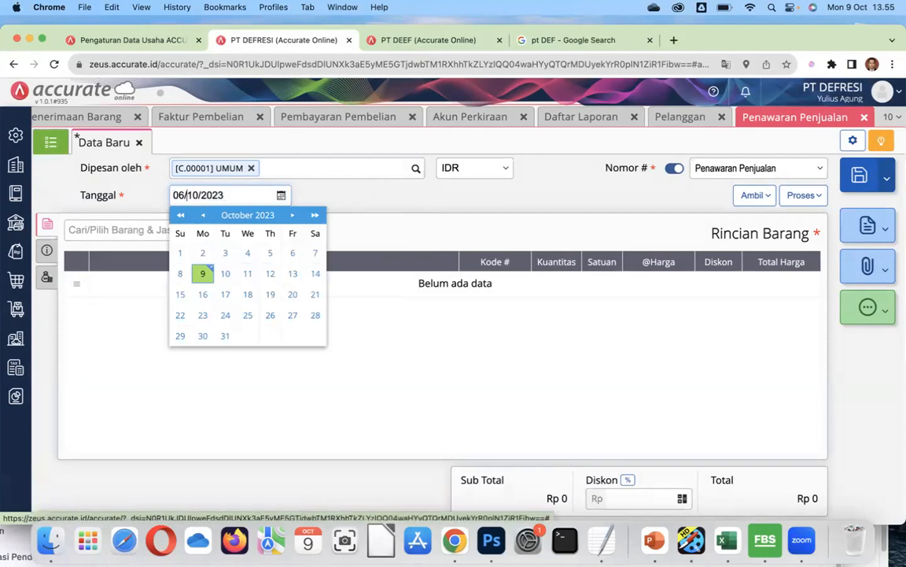
pyautogui.write('01/1202')
pyautogui.press('BackSpace')
pyautogui.press('BackSpace')
pyautogui.press('BackSpace')
pyautogui.press('BackSpace')
pyautogui.press('BackSpace')
pyautogui.press('BackSpace')
pyautogui.write('06/200')
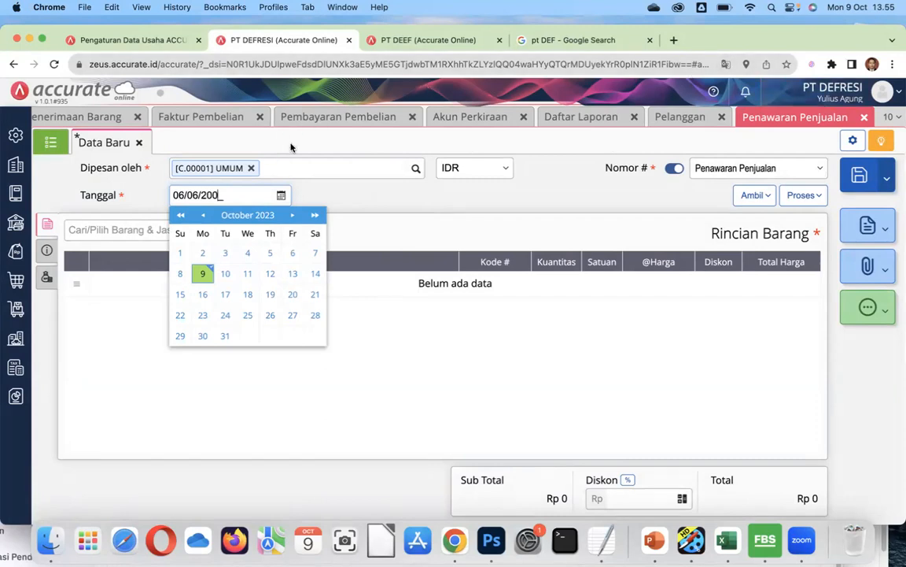
pyautogui.press('BackSpace')
pyautogui.write('22')
pyautogui.click(305, 195)
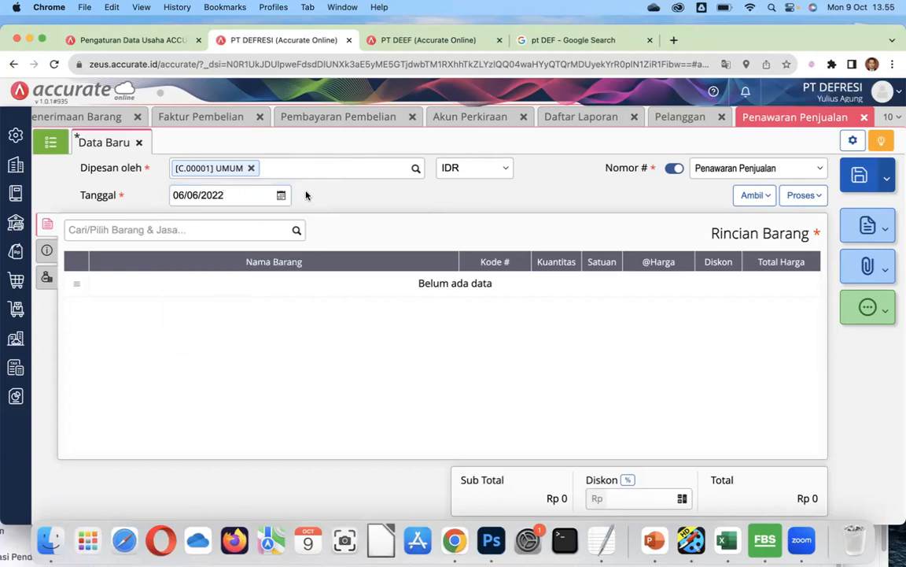
pyautogui.click(297, 231)
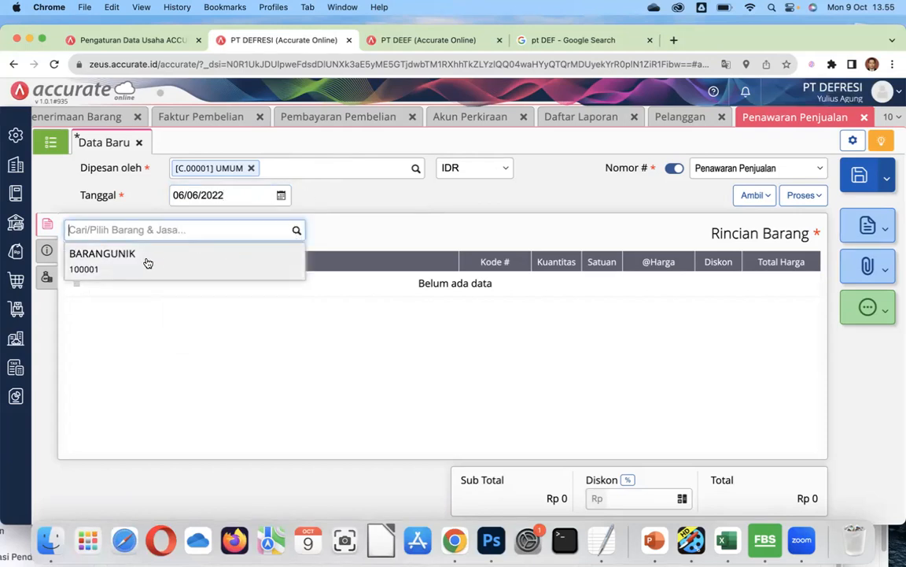
# Add BARANGUNIK at quantity 1.000 and unit price 20.000, totalling Rp 20.000.000.
pyautogui.click(148, 259)
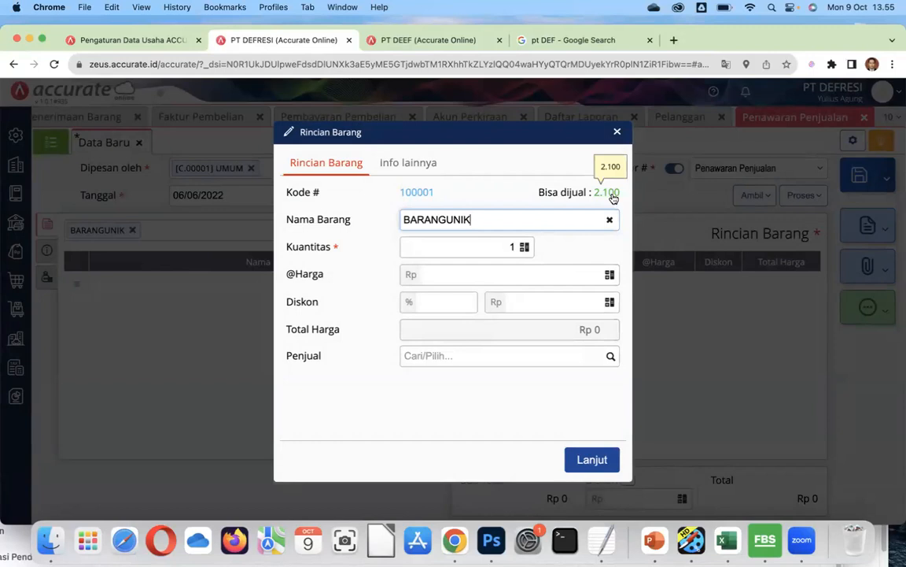
pyautogui.click(397, 167)
pyautogui.click(344, 168)
pyautogui.click(501, 244)
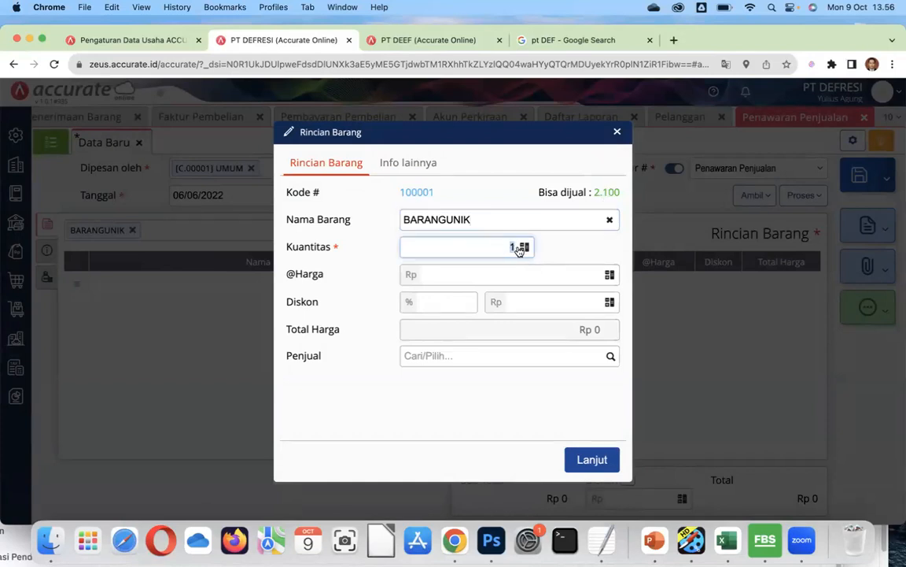
pyautogui.write('100')
pyautogui.click(561, 275)
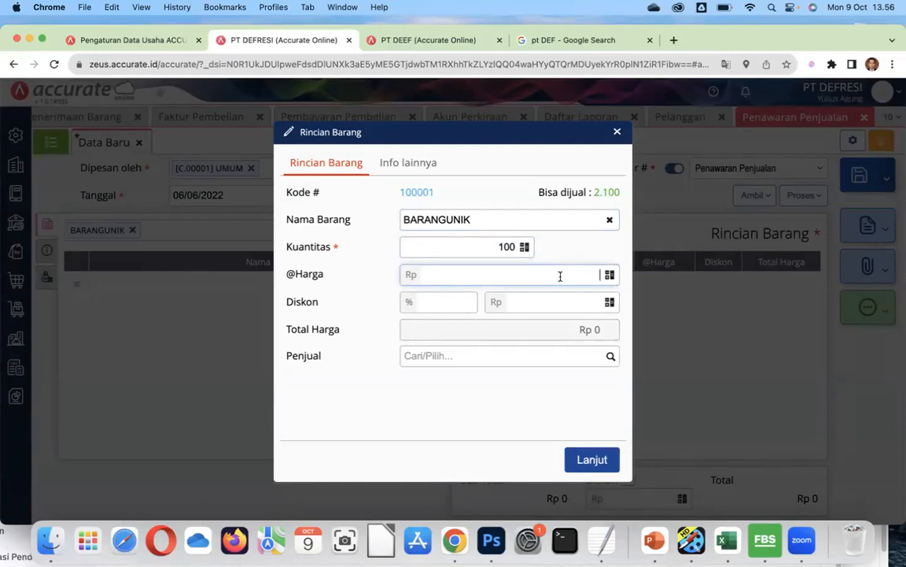
pyautogui.write('20.000')
pyautogui.click(567, 337)
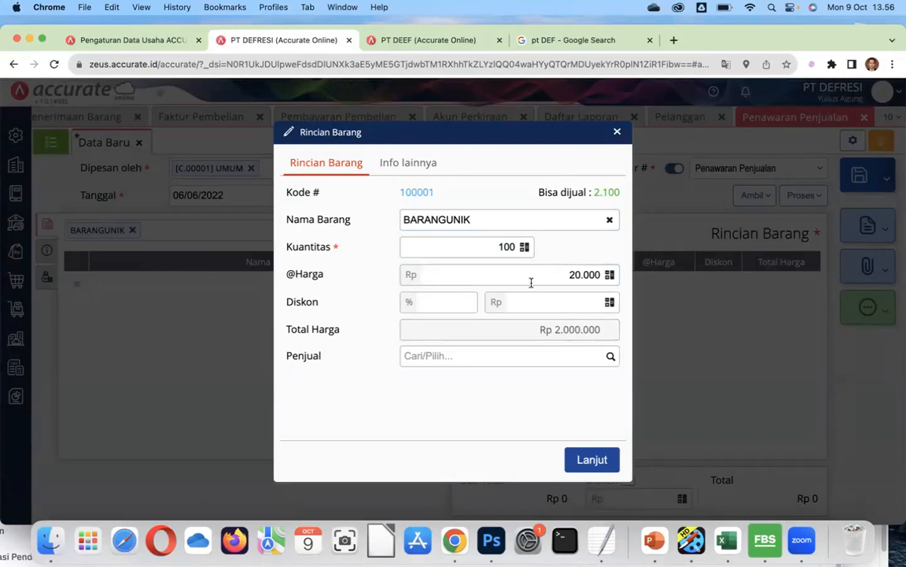
pyautogui.click(511, 246)
pyautogui.write('000')
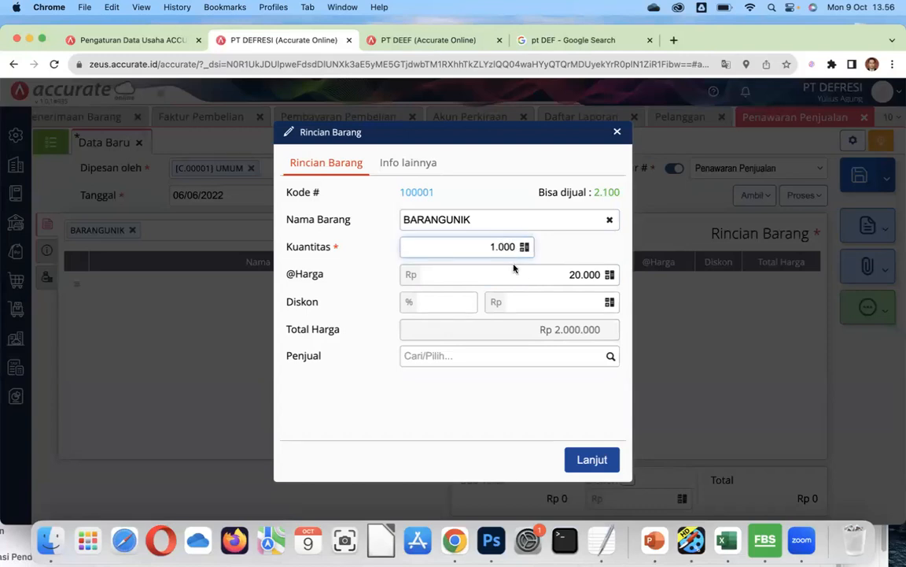
pyautogui.click(565, 329)
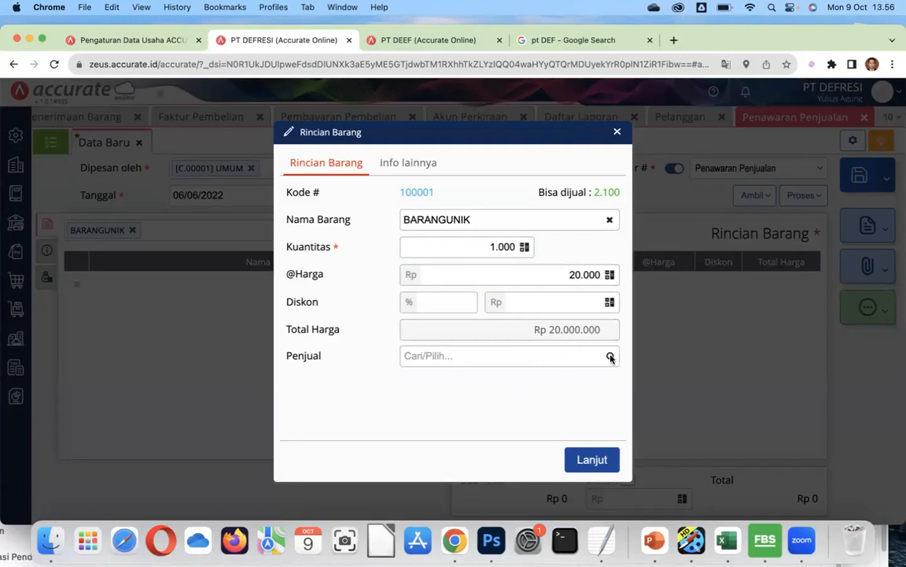
pyautogui.click(597, 460)
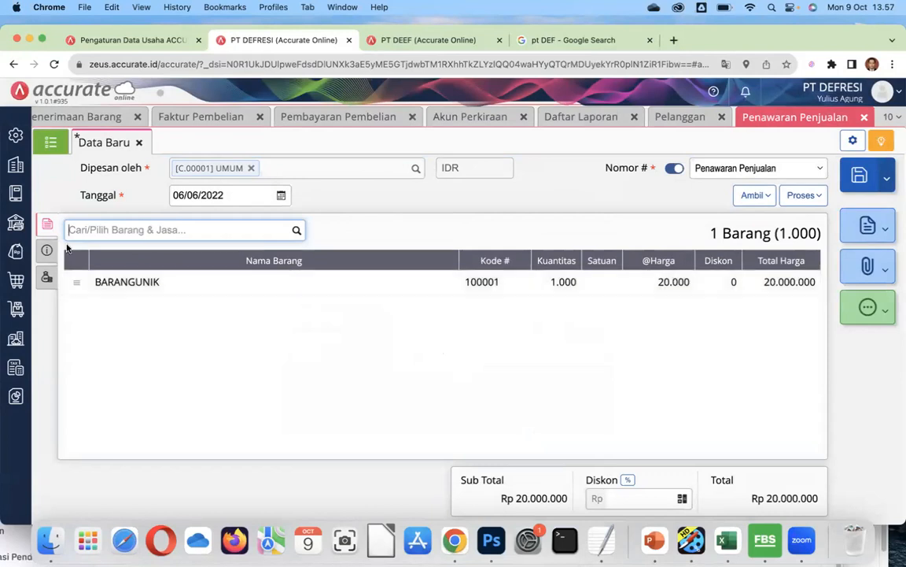
# Convert the UMUM quotation holding BARANGUNIK worth Rp 20.000.000 into a new sales order.
pyautogui.click(15, 250)
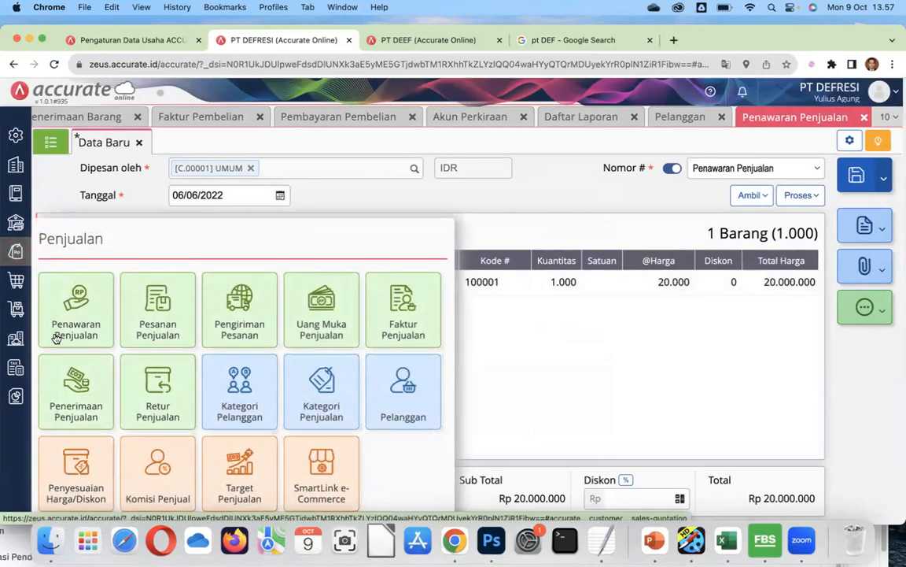
pyautogui.click(572, 367)
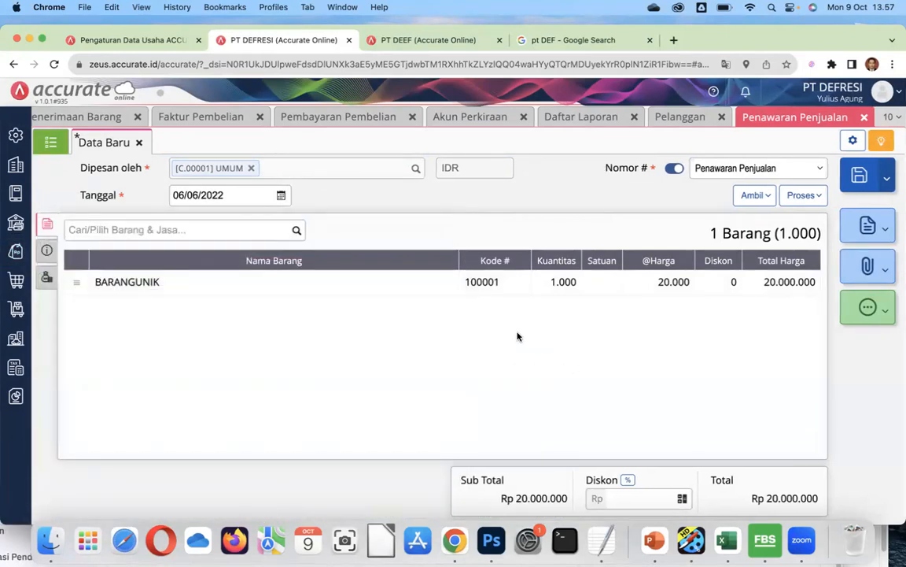
pyautogui.click(497, 288)
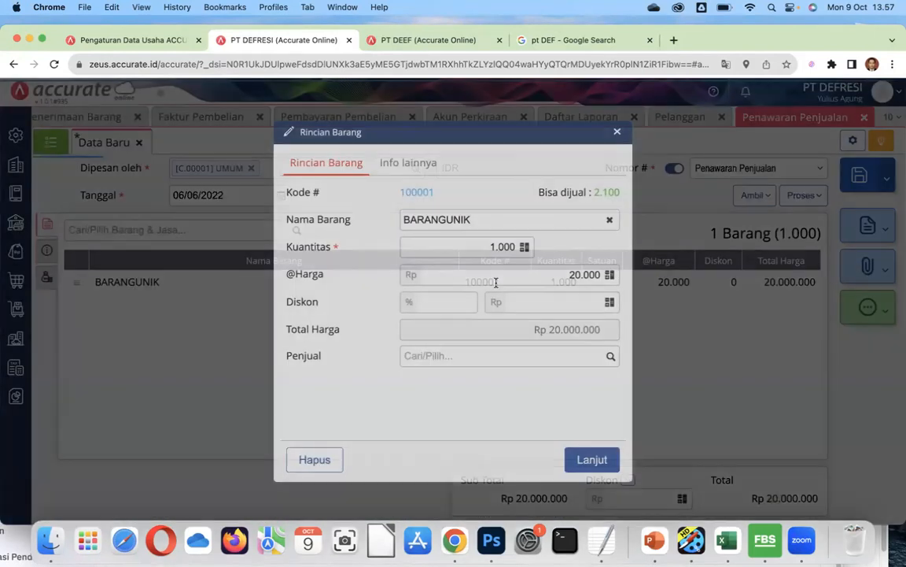
pyautogui.click(616, 133)
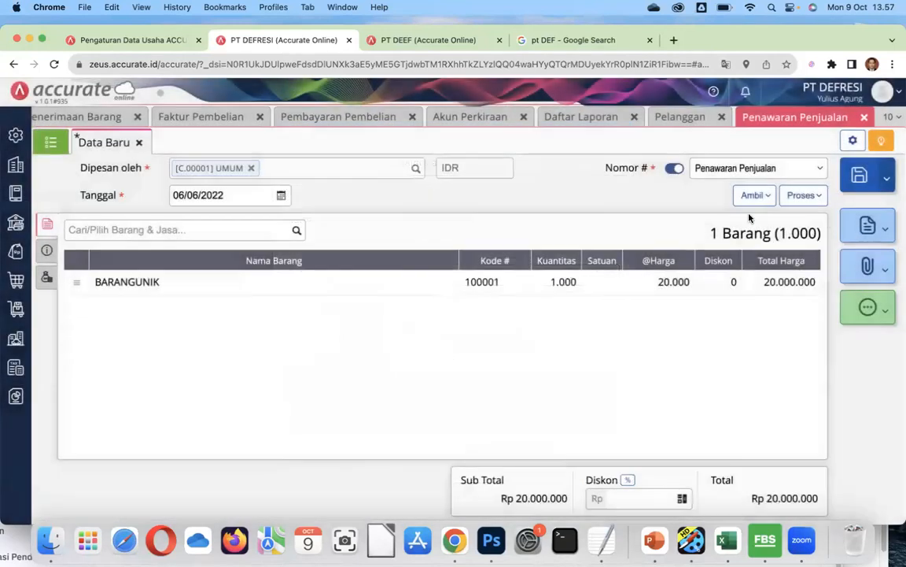
pyautogui.click(804, 196)
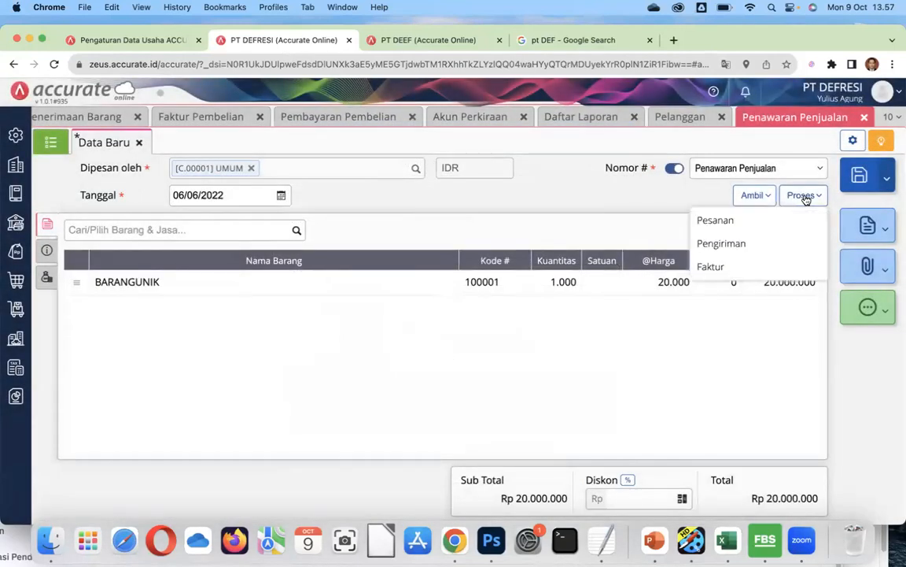
pyautogui.click(771, 224)
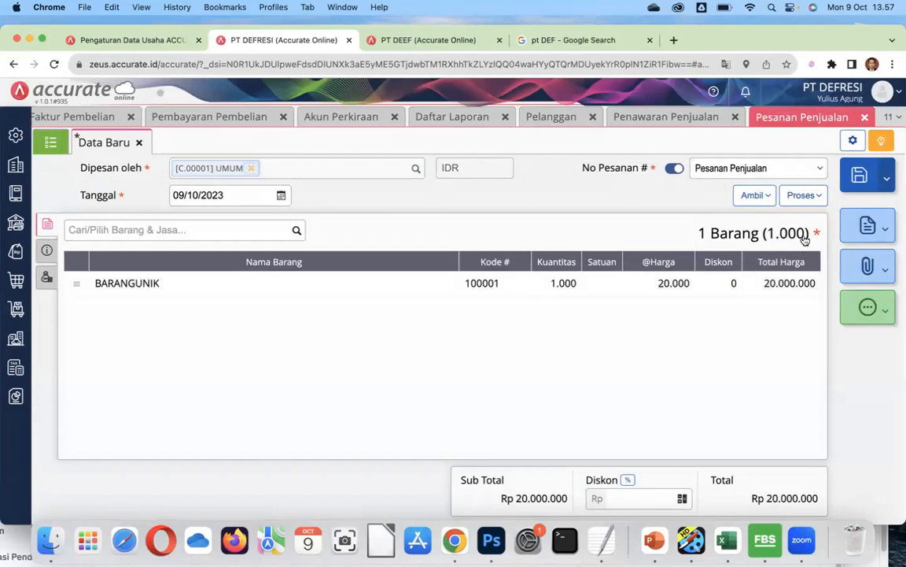
# Save the new sales order, then reopen SO.2023.10.00001 from the sales order list.
pyautogui.click(849, 183)
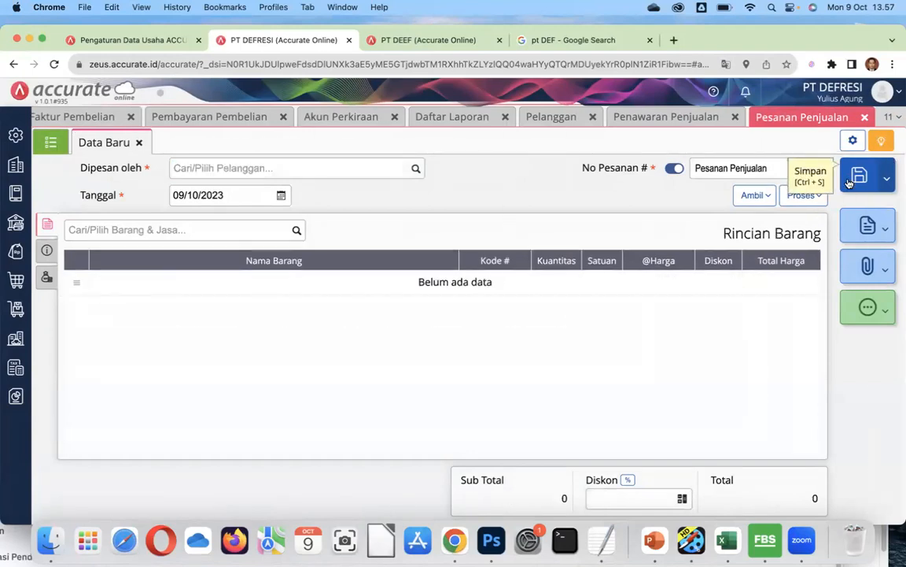
pyautogui.click(51, 141)
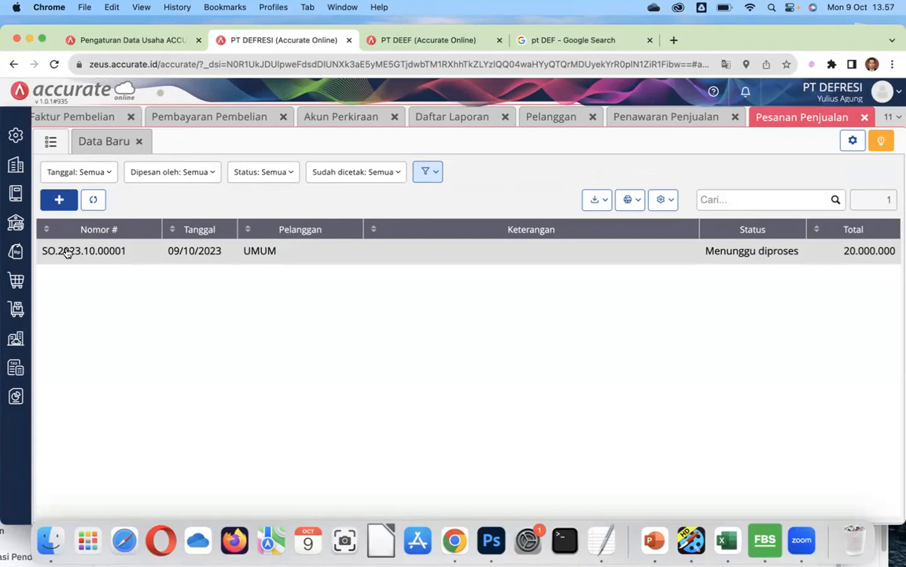
pyautogui.click(481, 253)
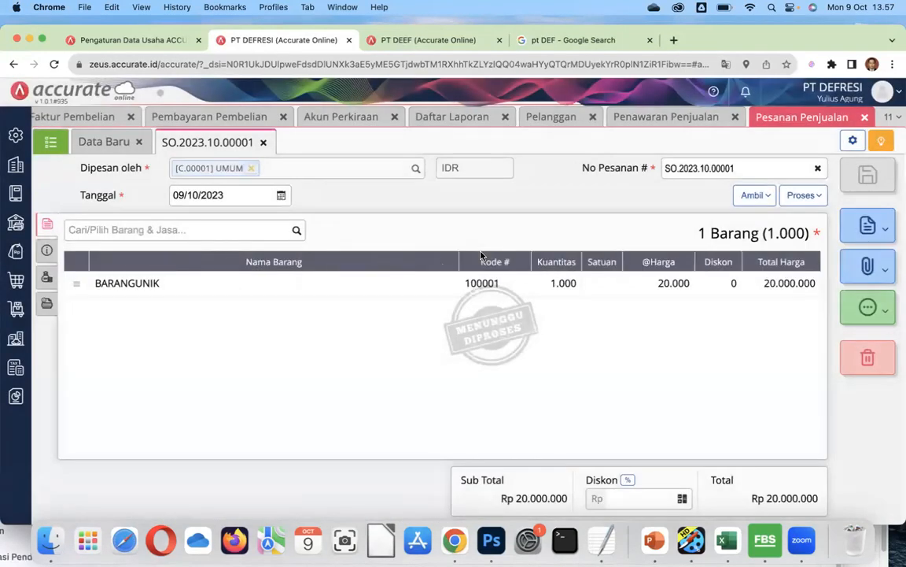
pyautogui.click(814, 196)
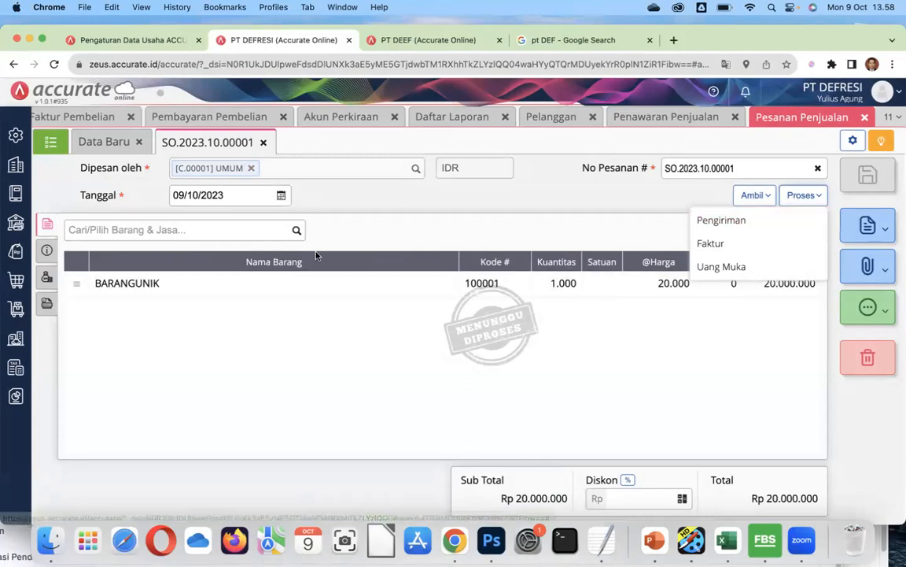
pyautogui.click(265, 143)
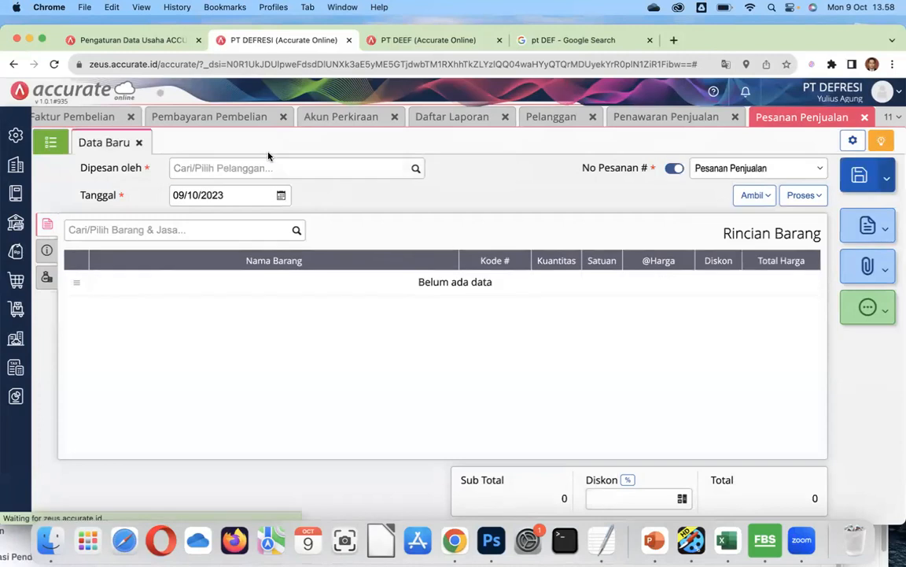
pyautogui.click(53, 140)
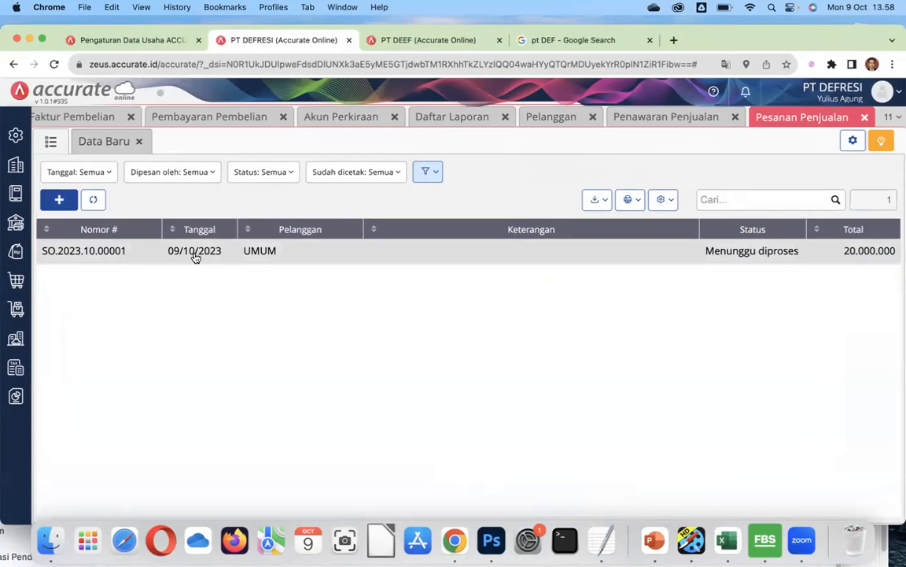
pyautogui.click(195, 252)
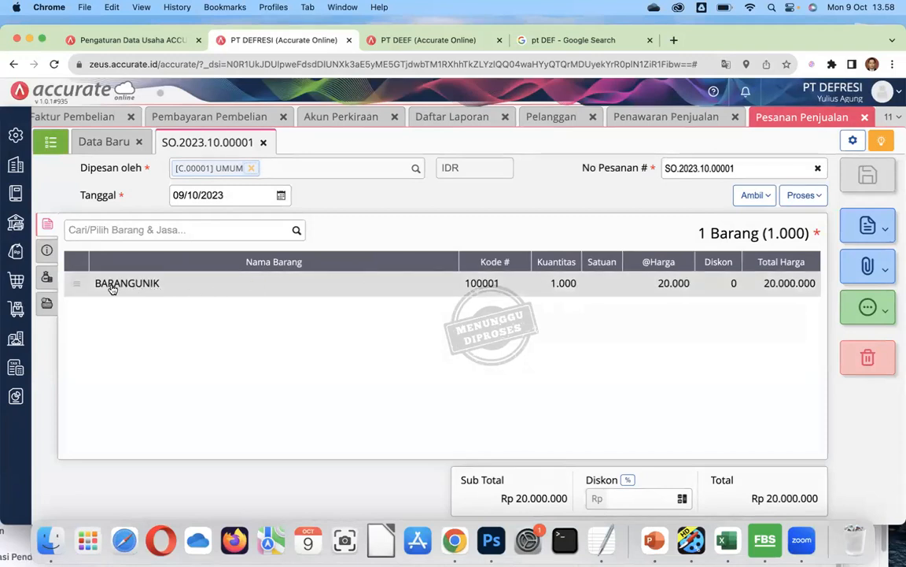
# Change sales order SO.2023.10.00001's date to 06/06/2022, save it, and return to the order list.
pyautogui.click(157, 283)
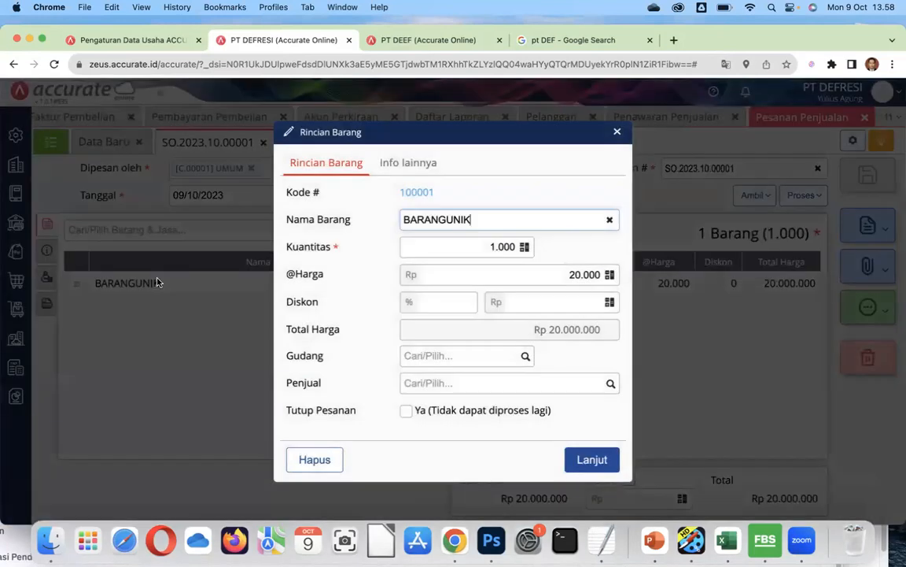
pyautogui.click(618, 134)
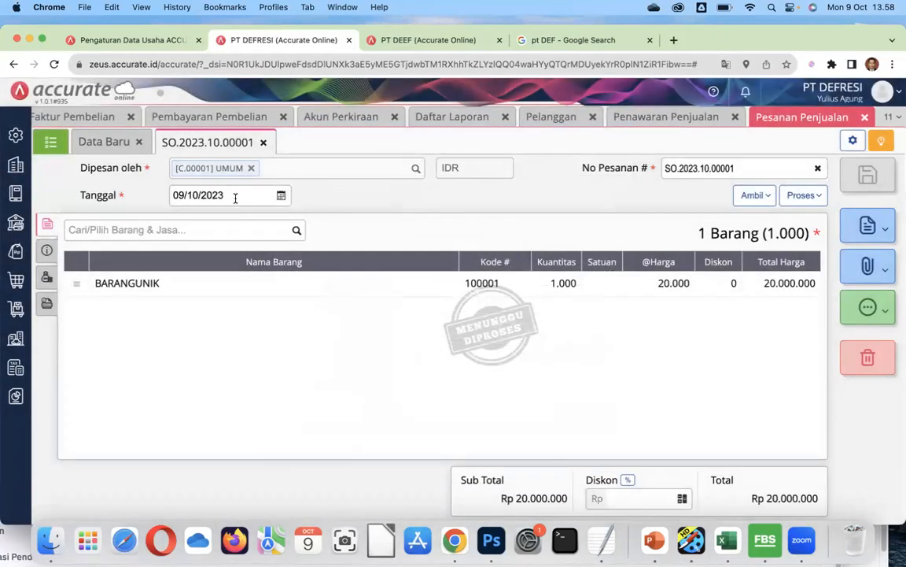
pyautogui.click(234, 197)
pyautogui.write('06/06/')
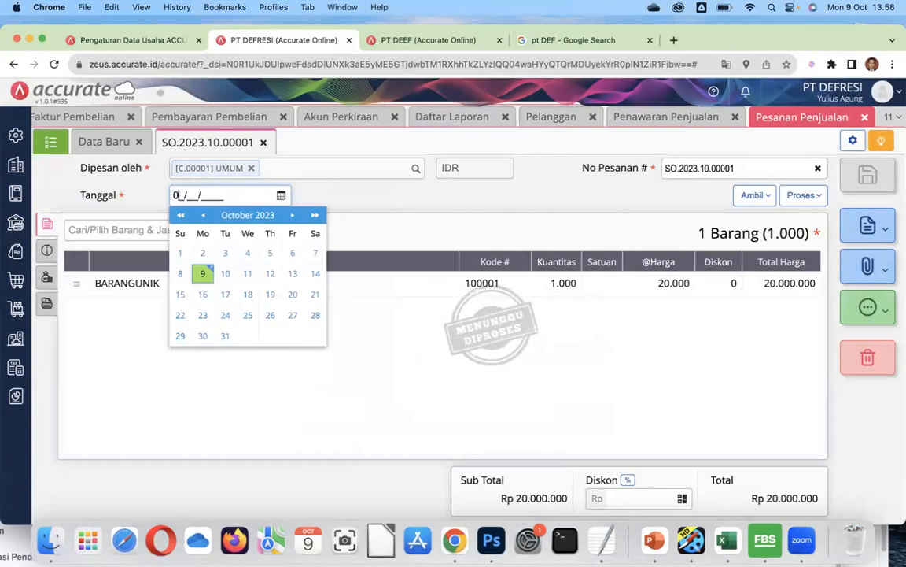
pyautogui.write('2022')
pyautogui.click(364, 196)
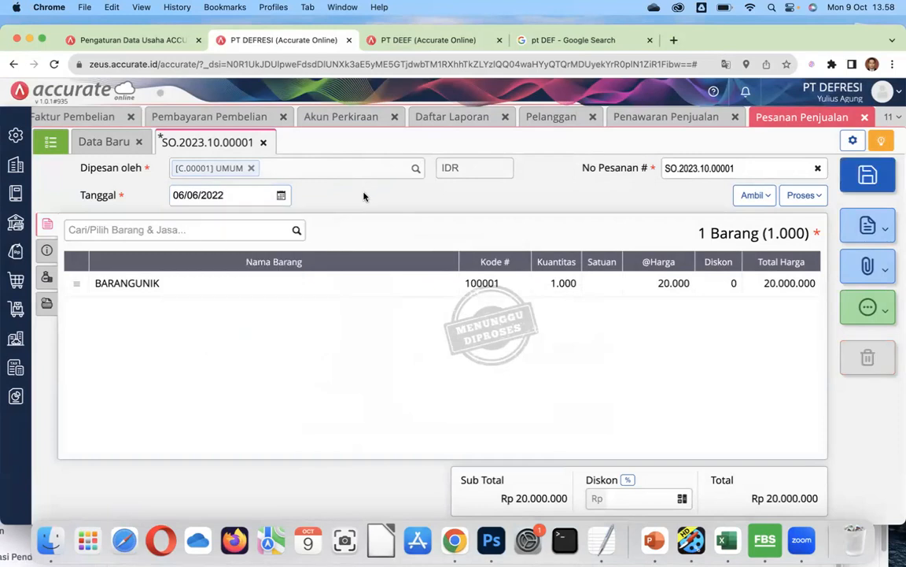
pyautogui.click(871, 180)
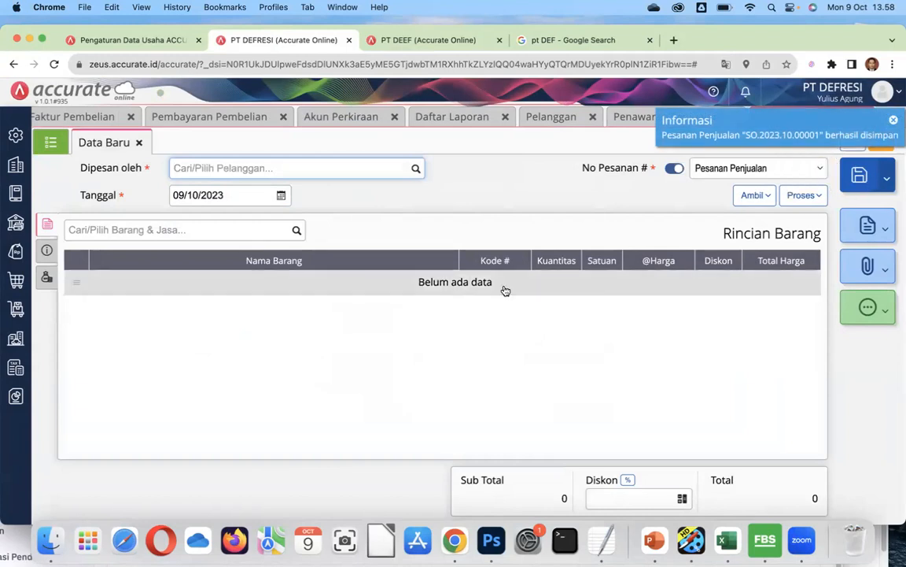
pyautogui.click(51, 142)
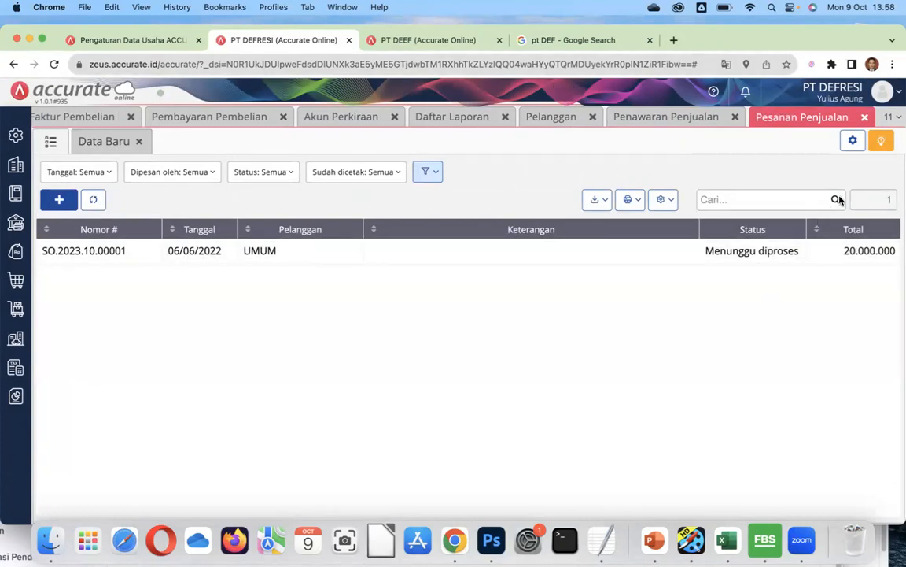
# Create a delivery order from sales order SO.2023.10.00001.
pyautogui.click(732, 254)
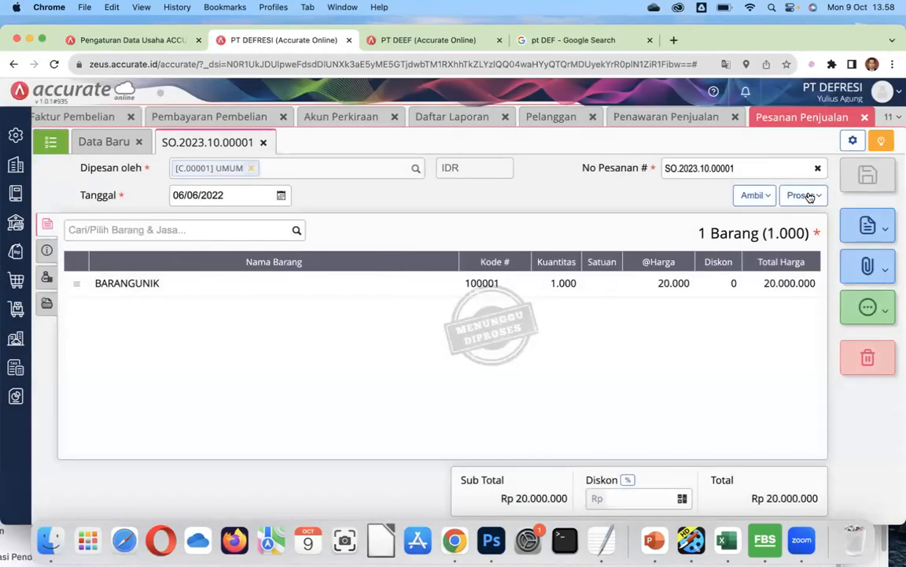
pyautogui.click(806, 197)
pyautogui.click(768, 219)
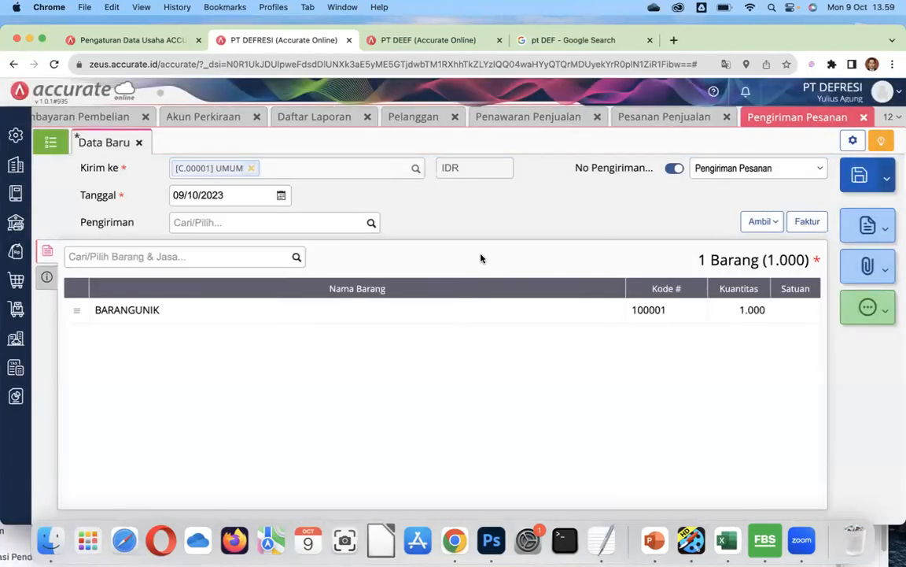
# Date the delivery 07/06/2022, ship it via SEMOGANYAMPE, save, and show the delivery list.
pyautogui.click(235, 199)
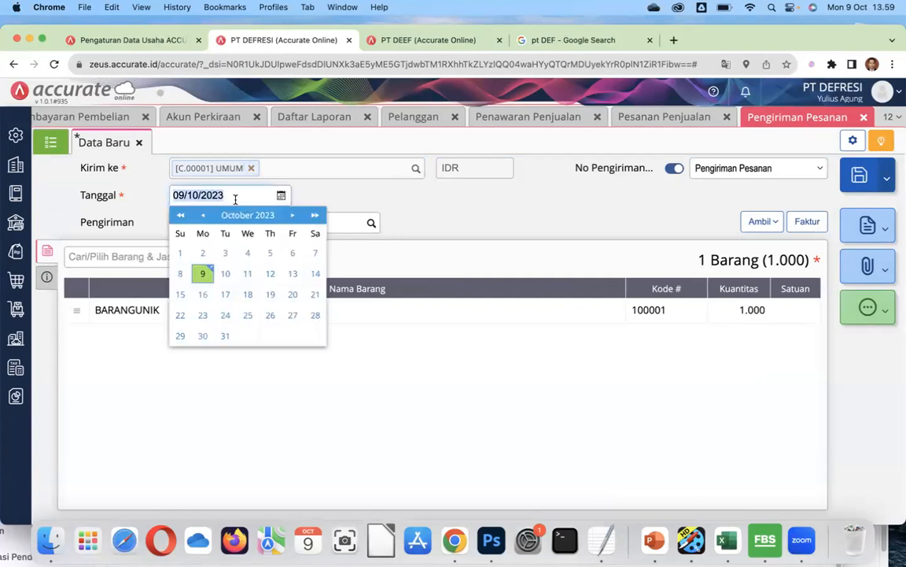
pyautogui.write('07/06/2022')
pyautogui.click(320, 198)
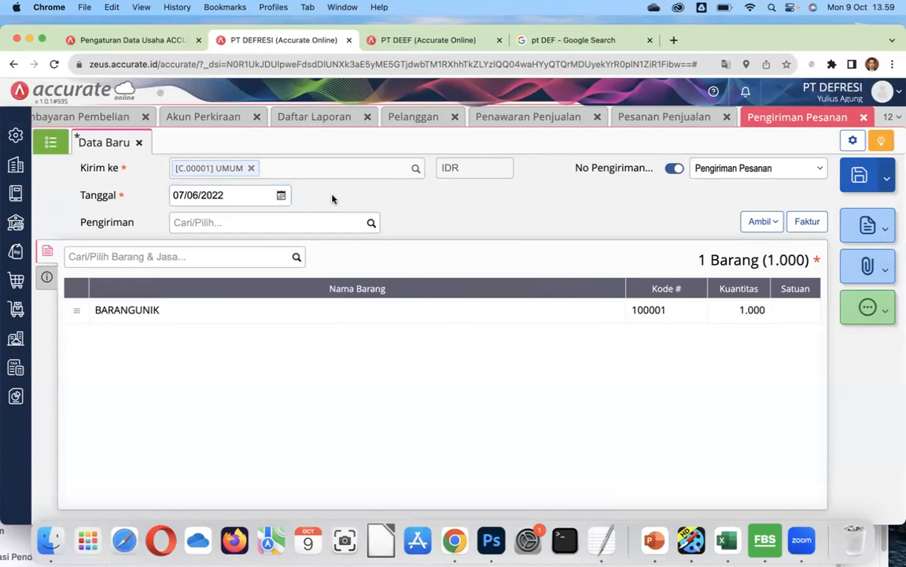
pyautogui.click(370, 224)
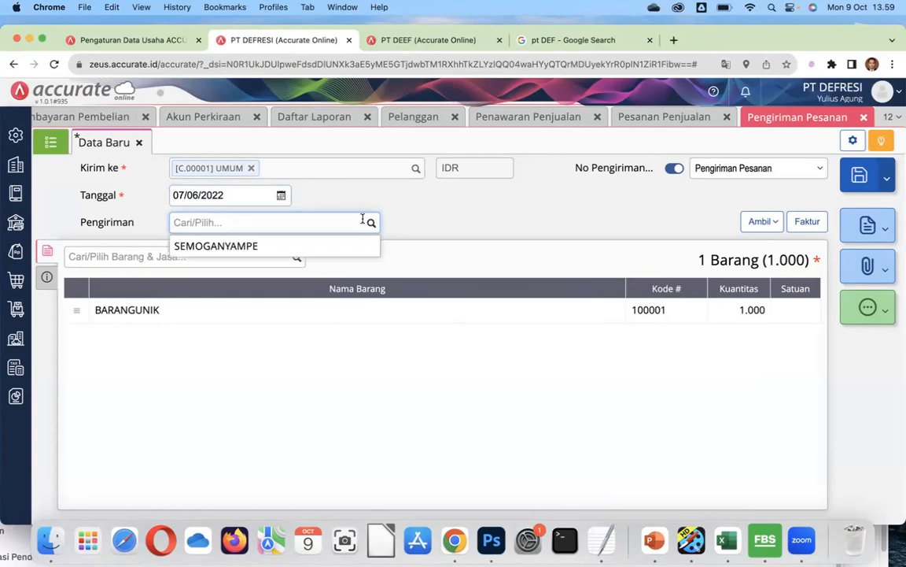
pyautogui.click(281, 250)
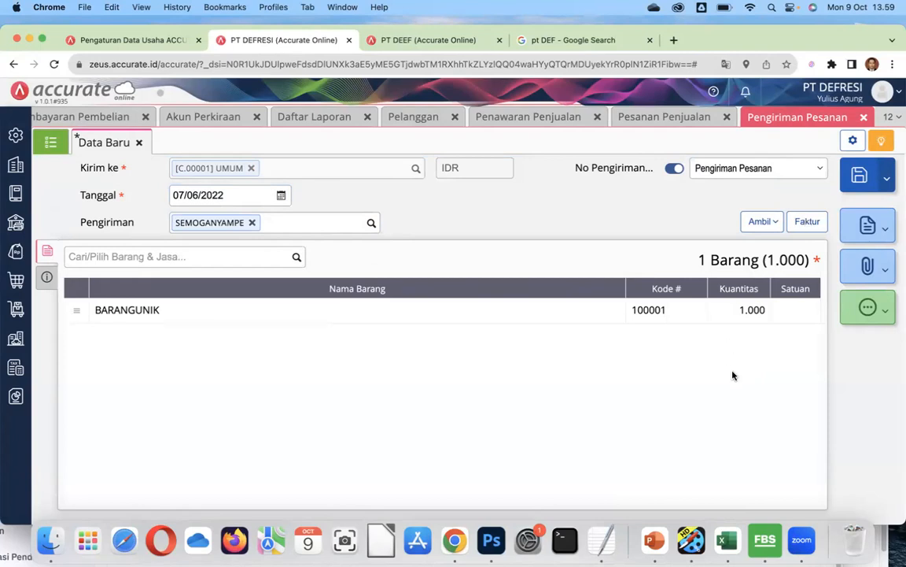
pyautogui.click(861, 177)
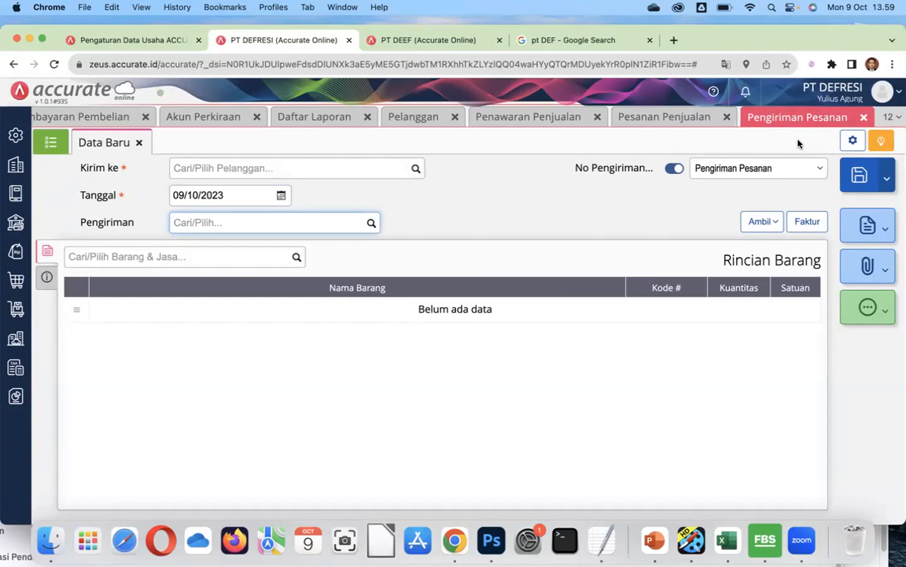
pyautogui.click(47, 146)
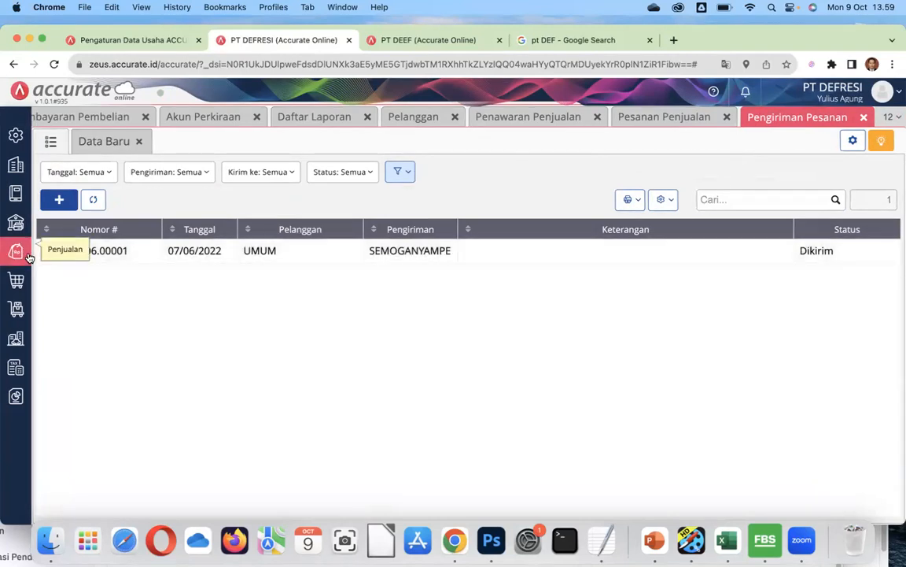
# Open delivery order DO.2022.06.00001 and turn it into a new sales invoice.
pyautogui.click(125, 250)
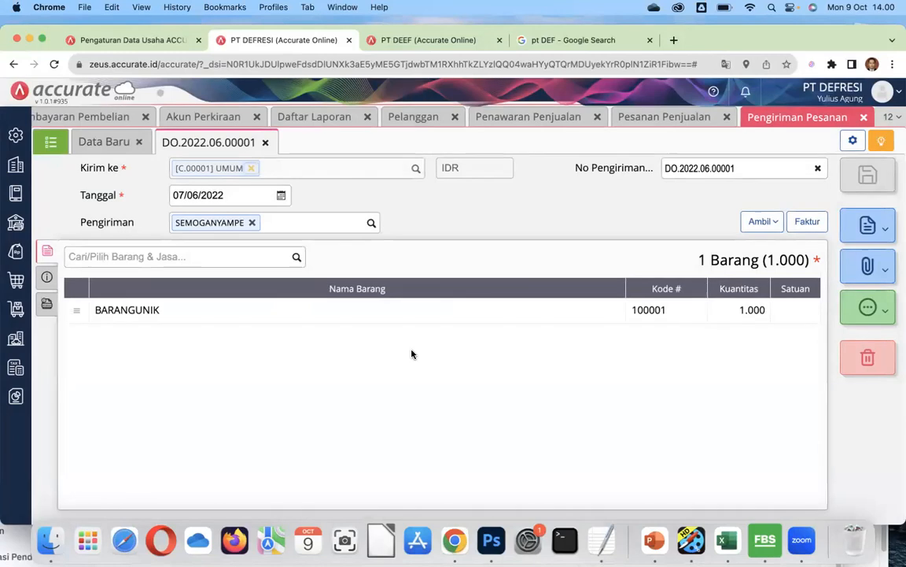
pyautogui.click(810, 223)
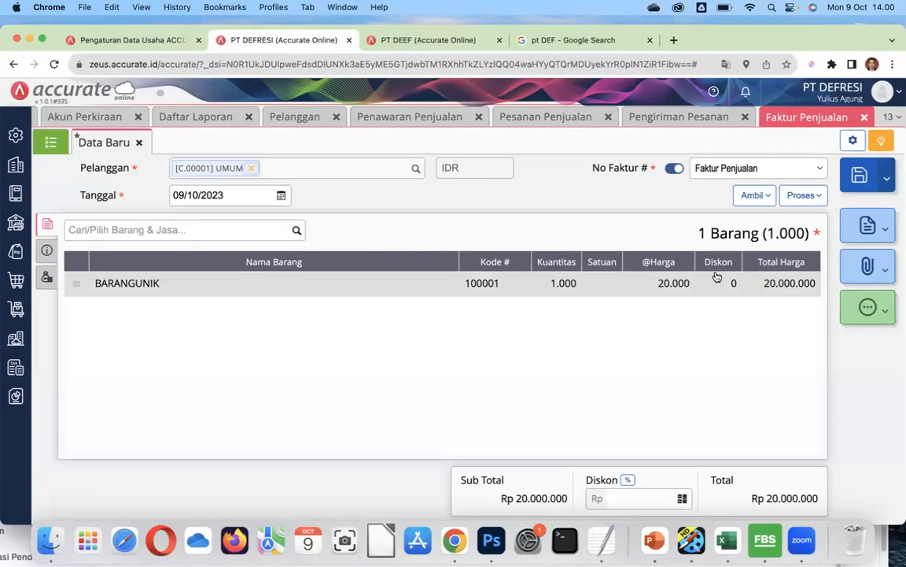
pyautogui.click(45, 250)
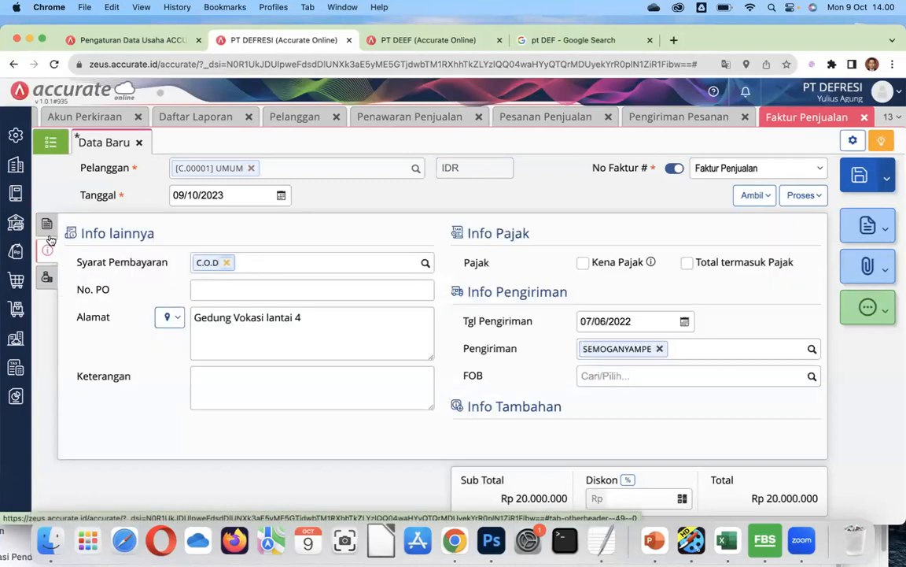
pyautogui.click(47, 223)
pyautogui.click(45, 250)
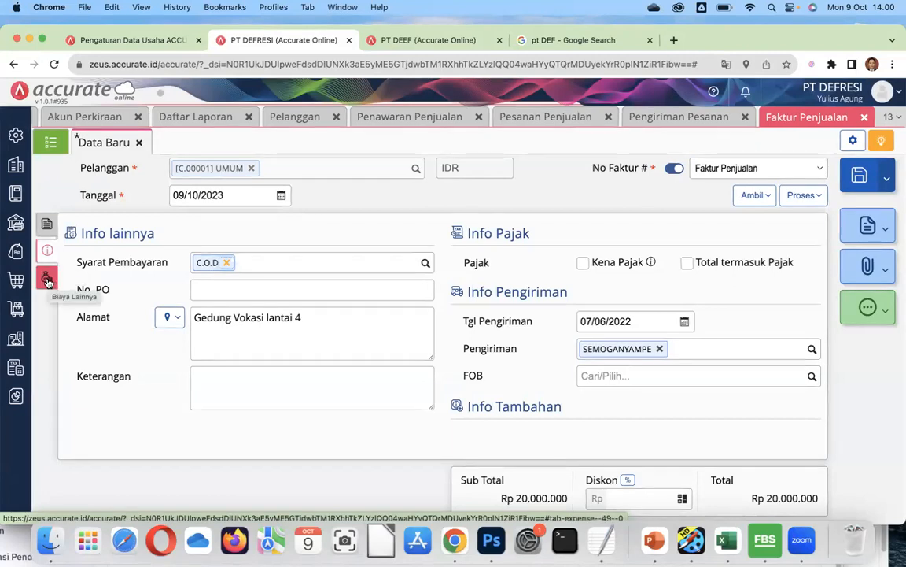
pyautogui.click(48, 281)
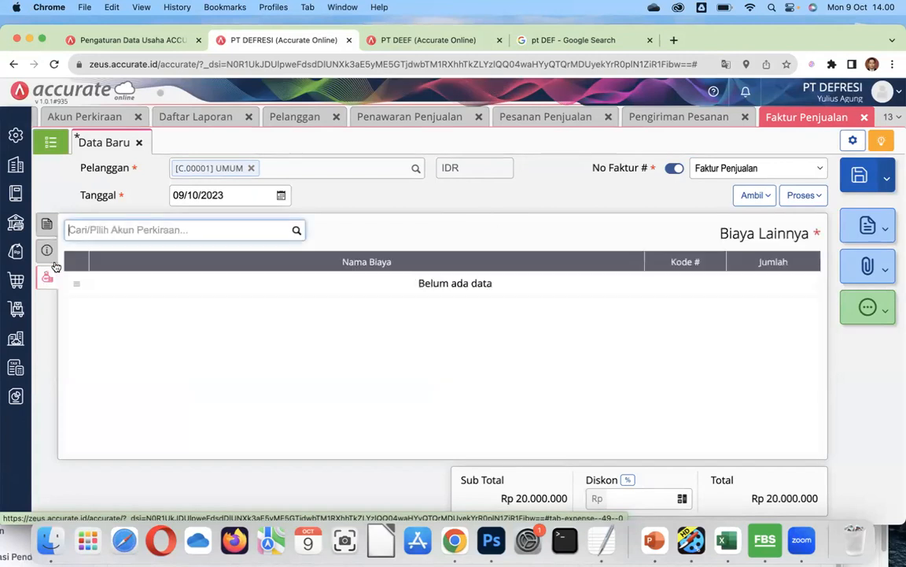
pyautogui.click(47, 250)
pyautogui.click(47, 226)
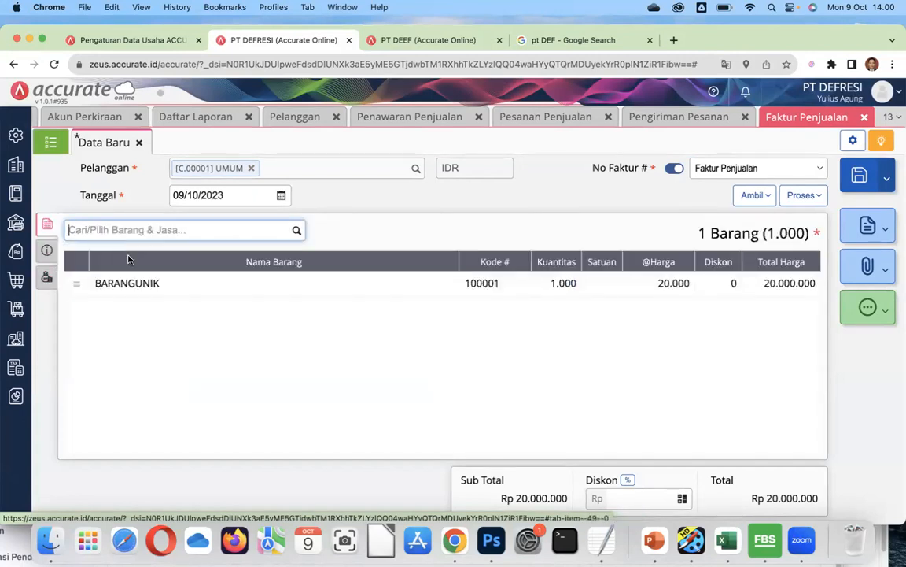
pyautogui.click(803, 195)
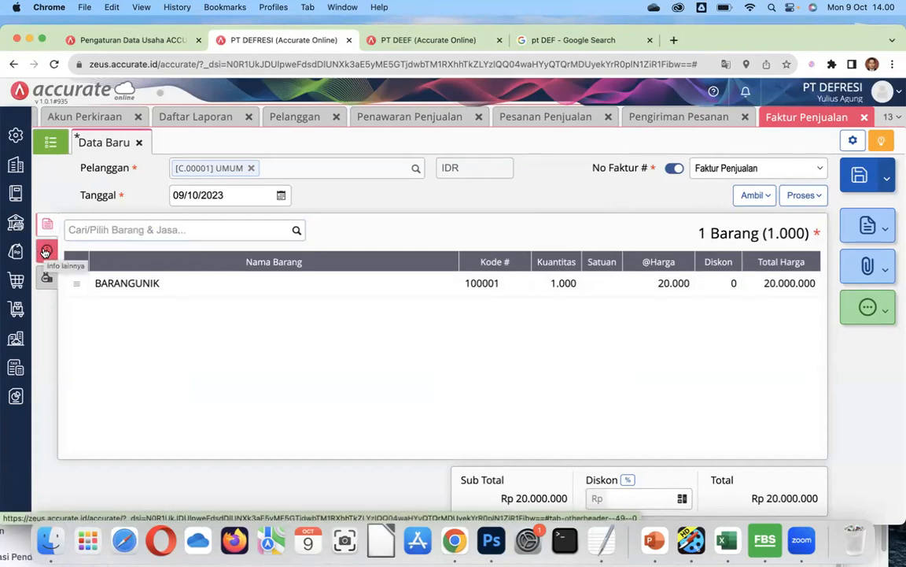
# Date the sales invoice 07/06/2022, save it, and show the sales invoice list.
pyautogui.click(101, 281)
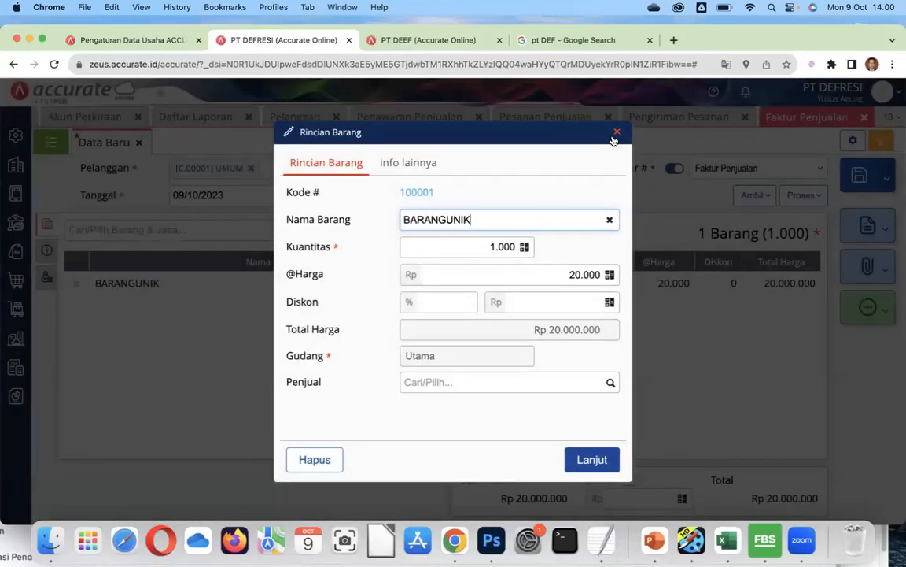
pyautogui.click(617, 134)
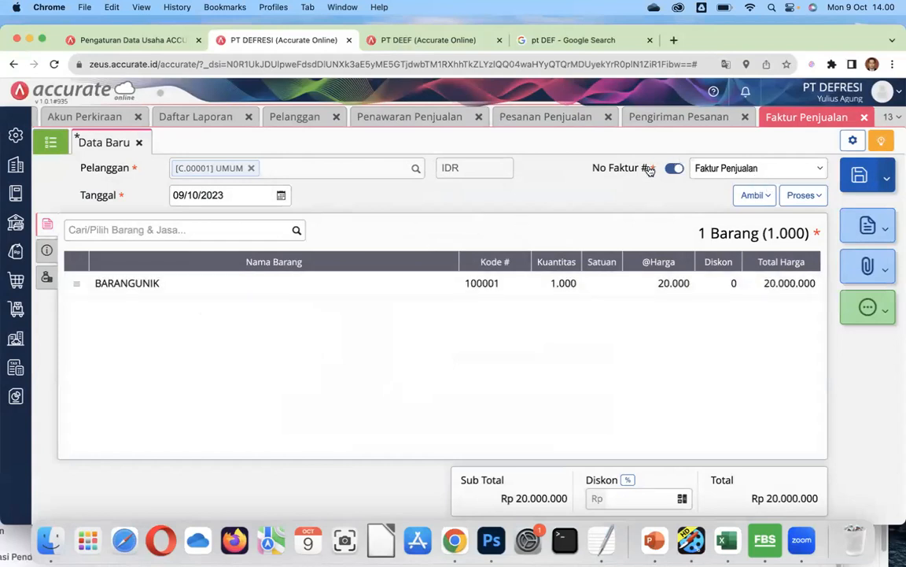
pyautogui.click(242, 197)
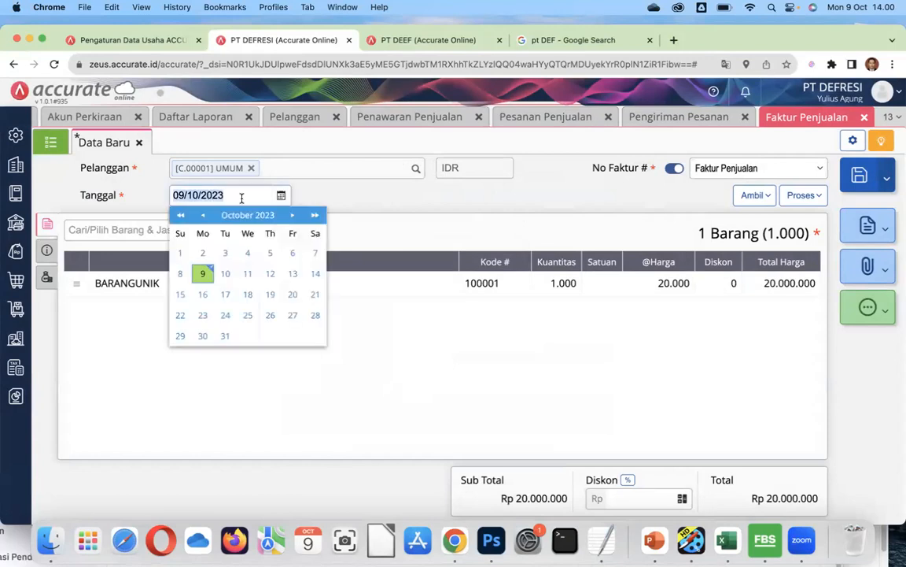
pyautogui.click(215, 194)
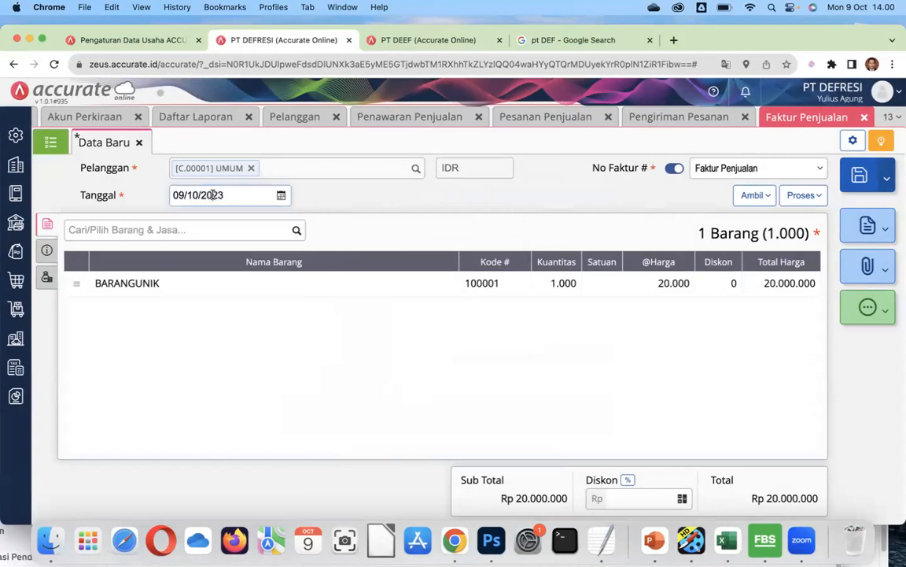
pyautogui.click(181, 195)
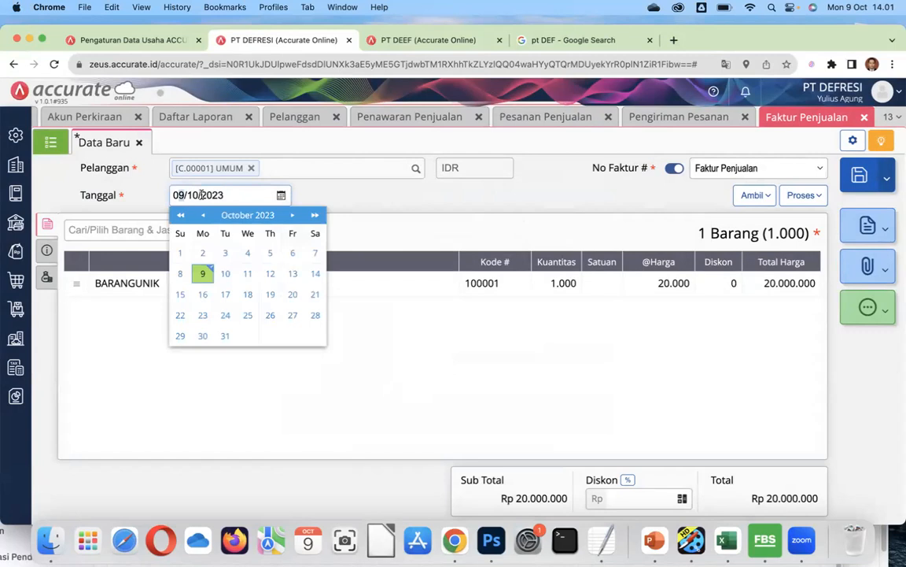
pyautogui.moveTo(228, 195); pyautogui.dragTo(176, 198)
pyautogui.write('07/06/')
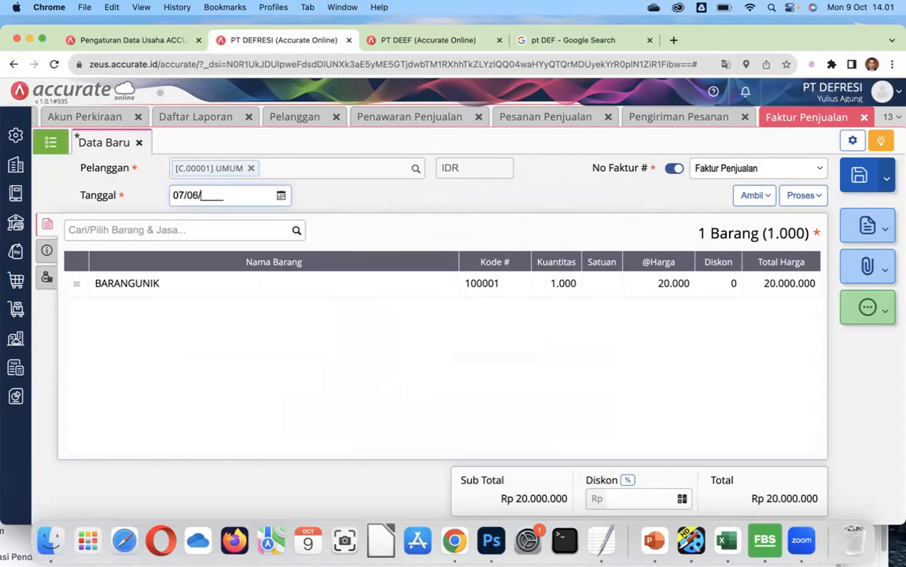
pyautogui.write('2022')
pyautogui.click(861, 180)
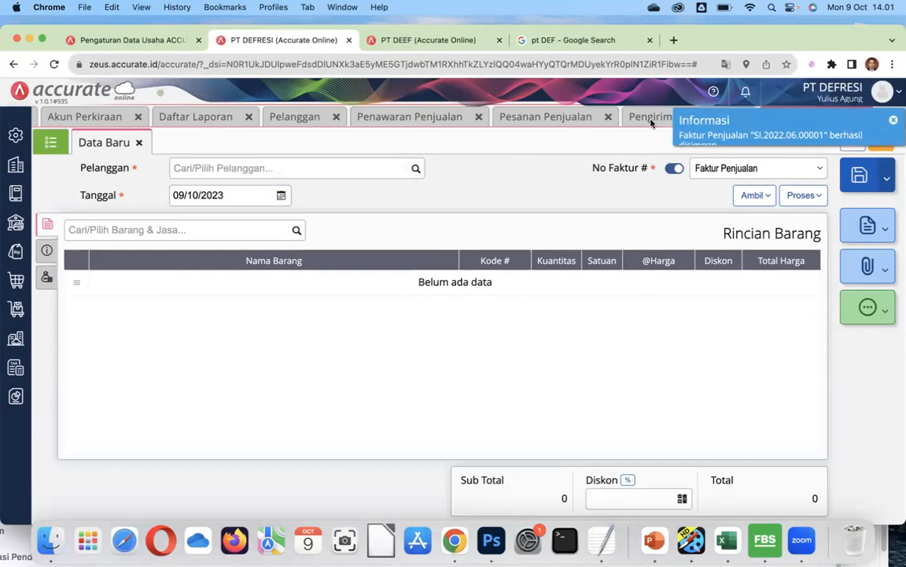
pyautogui.click(49, 144)
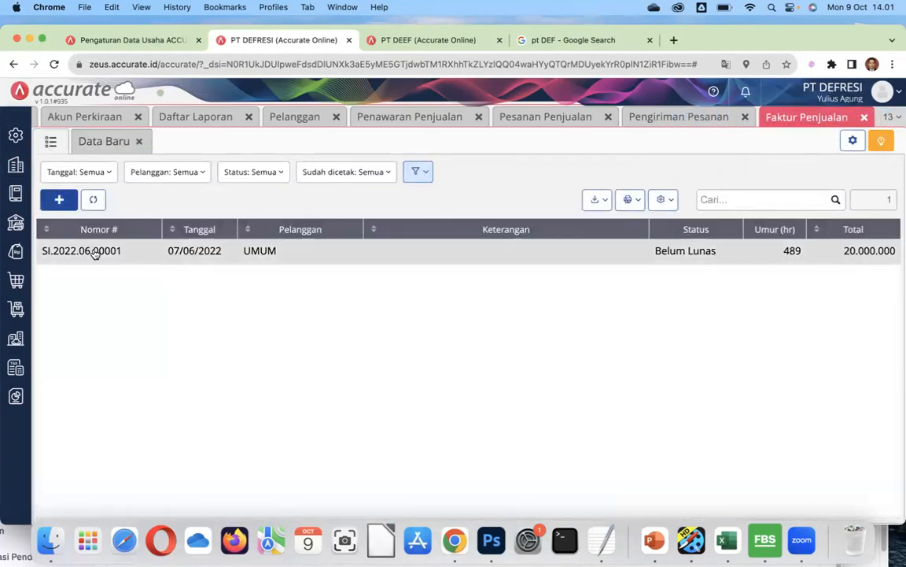
# Open invoice SI.2022.06.00001 and start recording a payment for it.
pyautogui.click(134, 252)
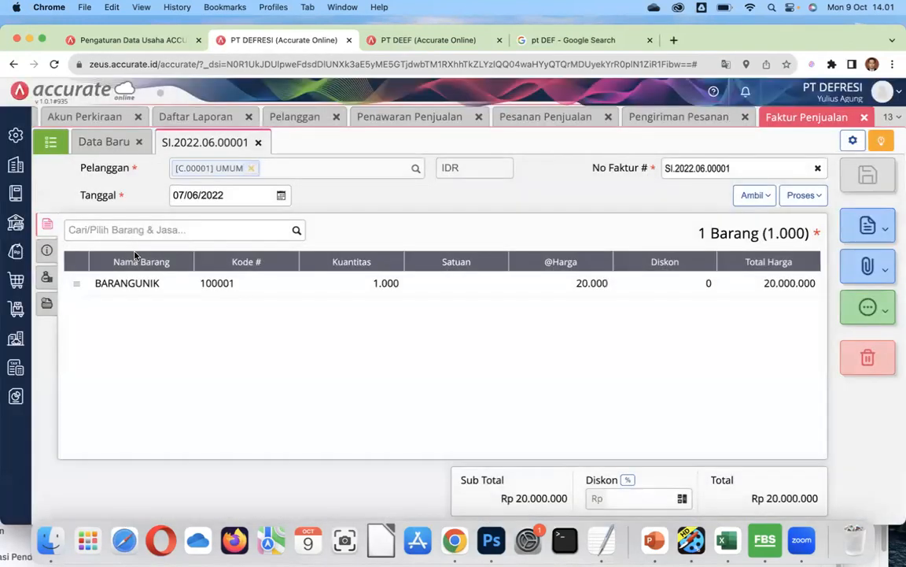
pyautogui.click(804, 196)
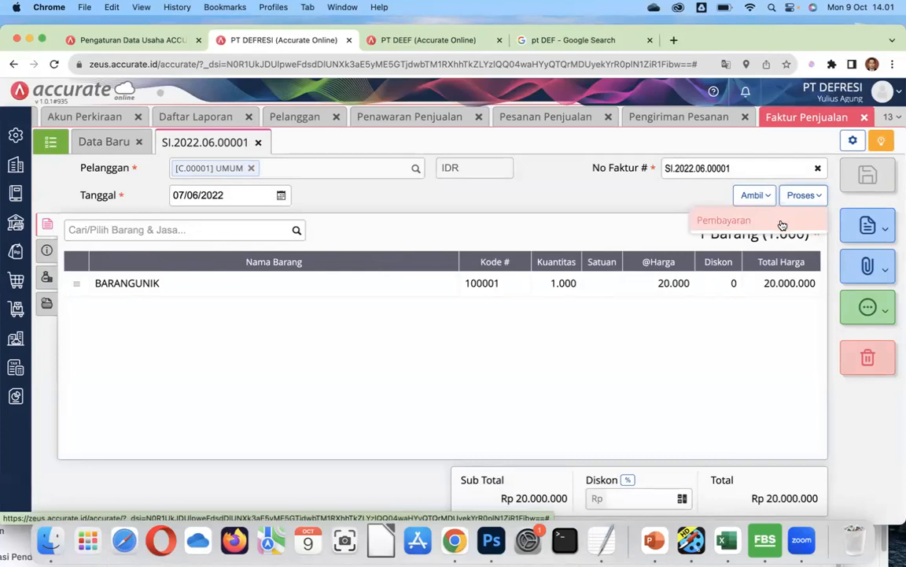
pyautogui.click(782, 226)
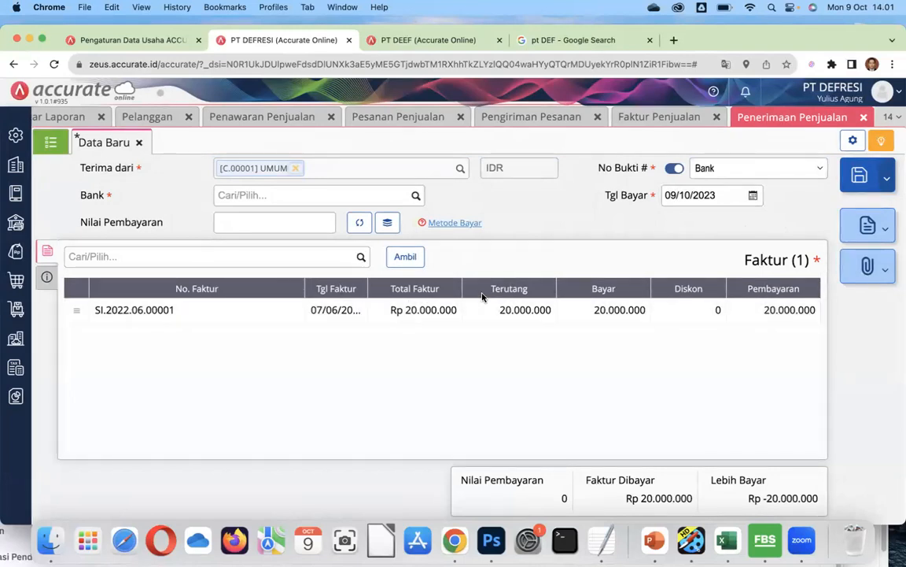
# Fill the receipt with payment date 07/07/2022, the Bank account, and 20.000.000, then save it.
pyautogui.click(719, 194)
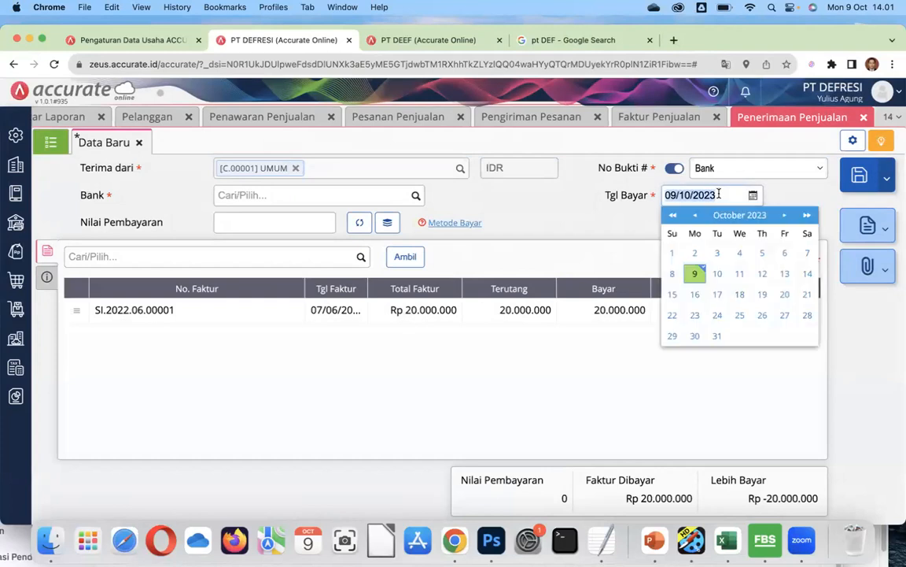
pyautogui.write('07/07/')
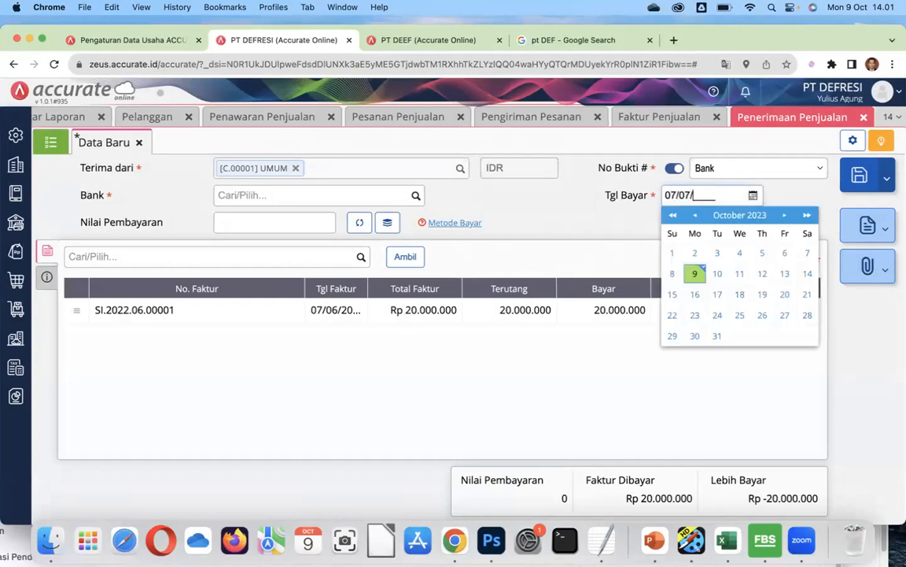
pyautogui.write('2022')
pyautogui.click(581, 226)
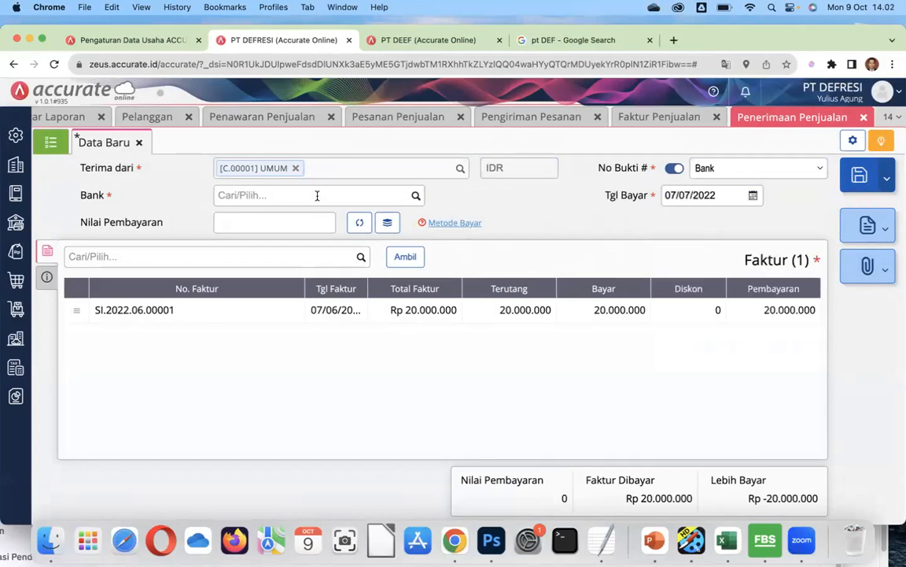
pyautogui.click(415, 195)
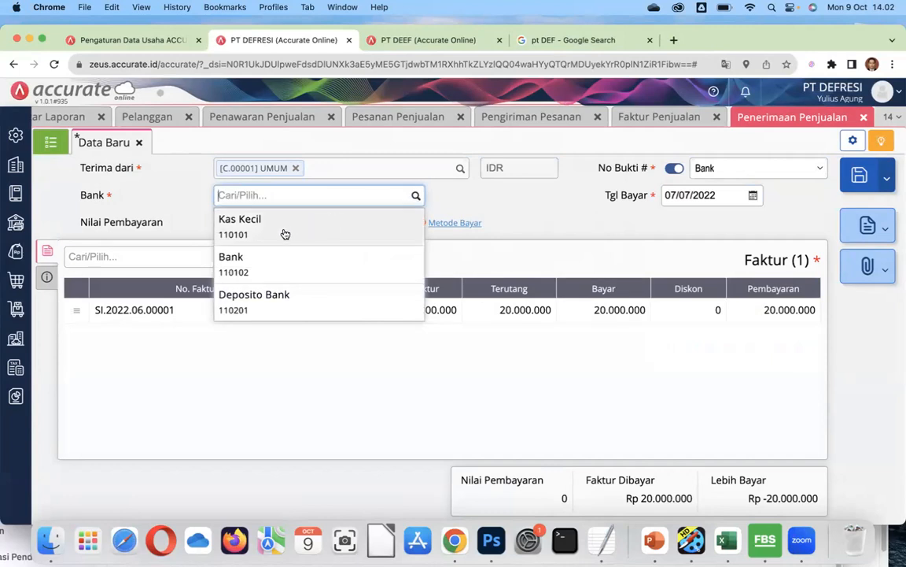
pyautogui.click(262, 266)
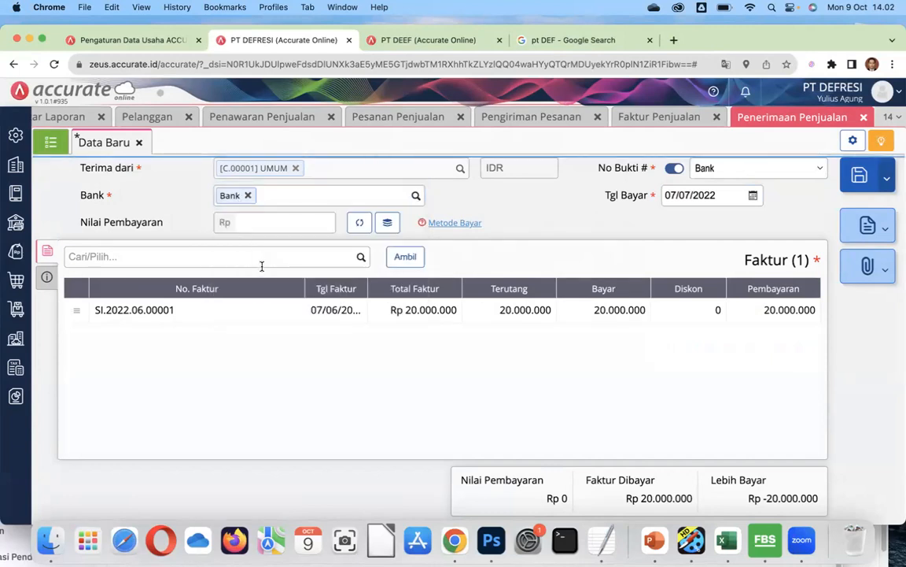
pyautogui.click(276, 222)
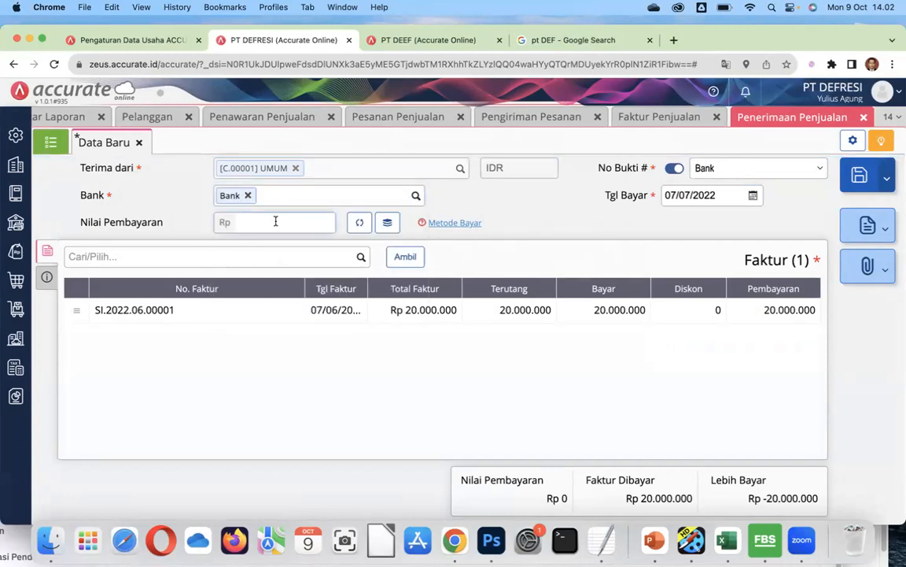
pyautogui.write('20.000.000')
pyautogui.click(512, 210)
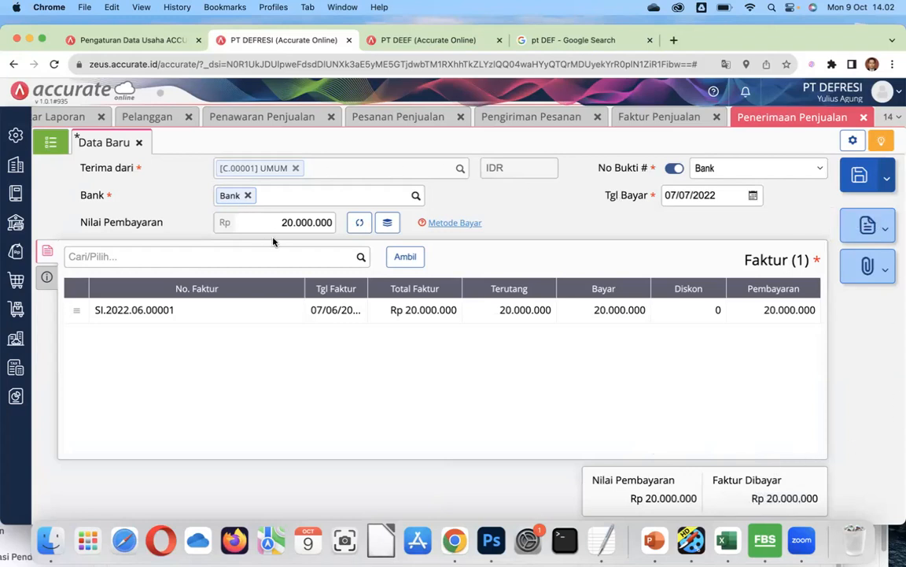
pyautogui.click(863, 181)
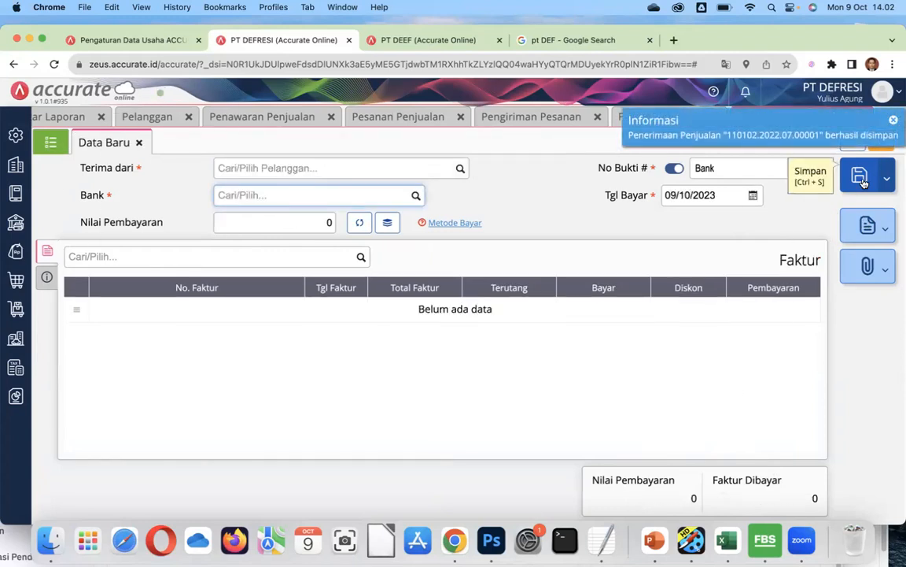
# Open sales receipt 110102.2022.07.00001 for 20.000.000 from UMUM in the receipt list.
pyautogui.click(49, 142)
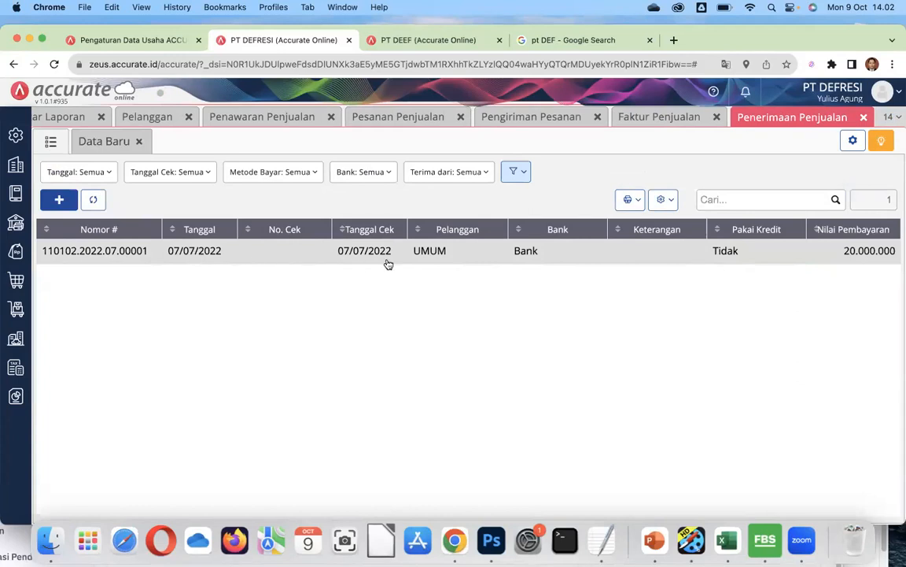
pyautogui.click(337, 251)
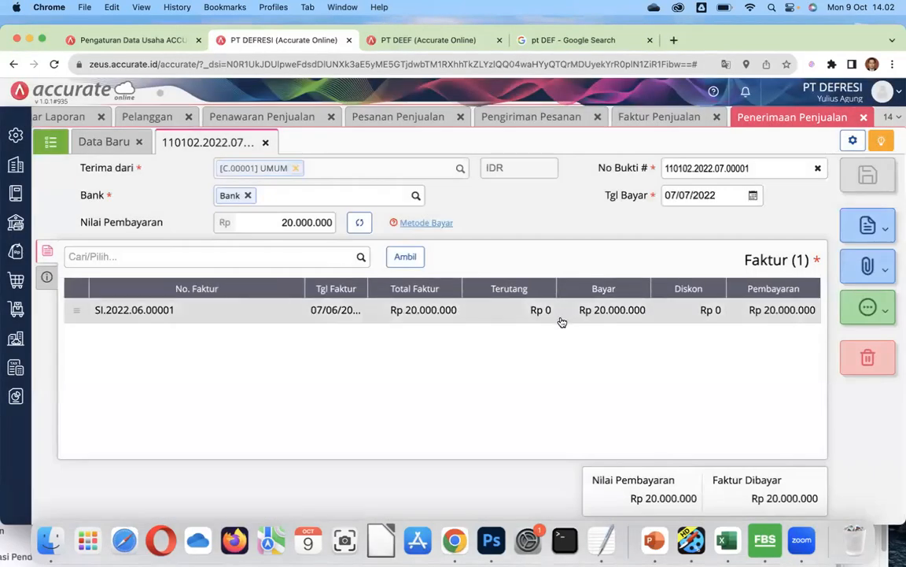
pyautogui.click(15, 196)
# Open the chart of accounts and scroll through its account codes, types and balances.
pyautogui.click(71, 271)
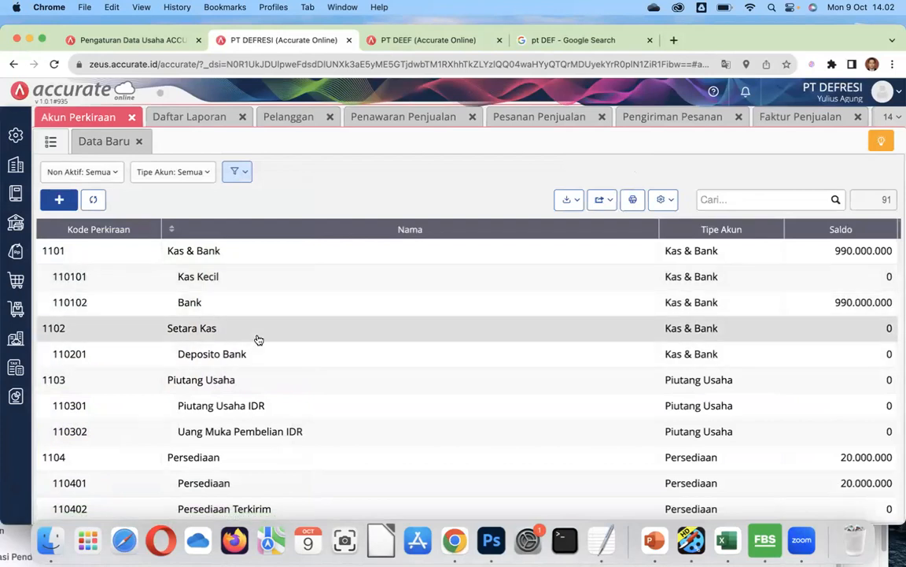
pyautogui.scroll(-2, 259, 339)
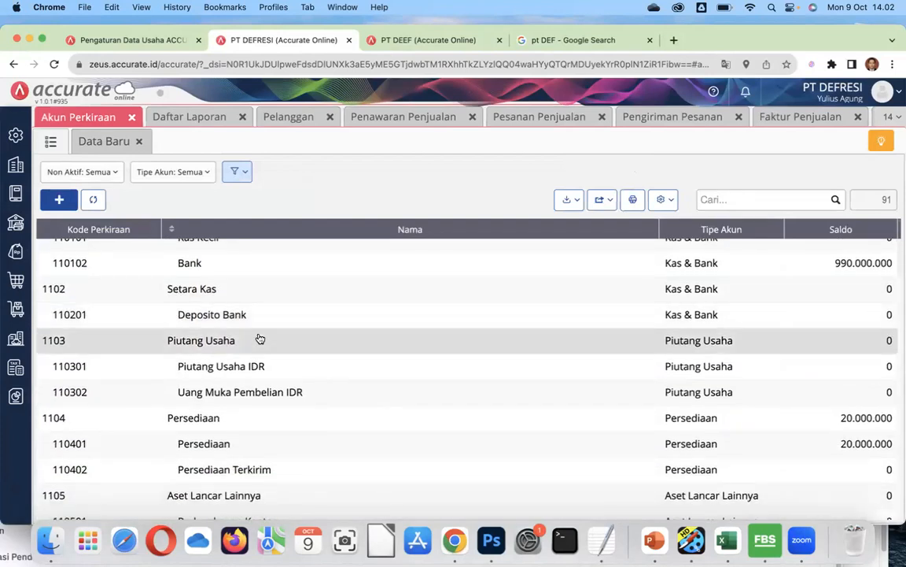
pyautogui.scroll(-10, 260, 338)
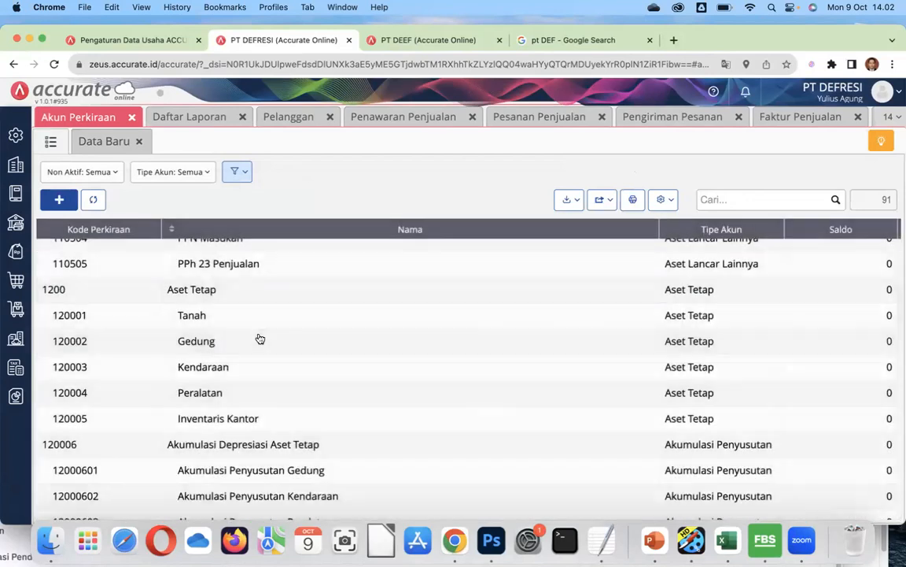
pyautogui.scroll(10, 260, 338)
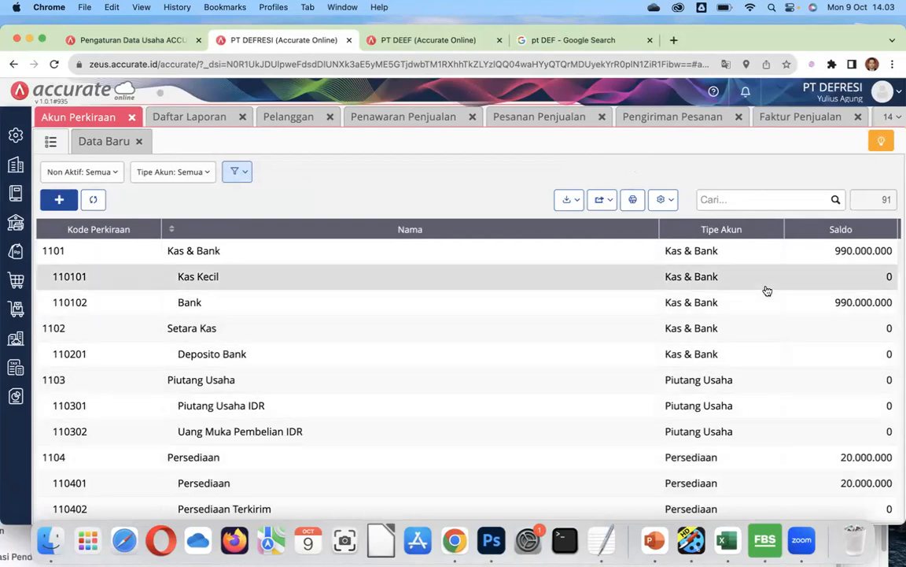
pyautogui.scroll(-15, 550, 352)
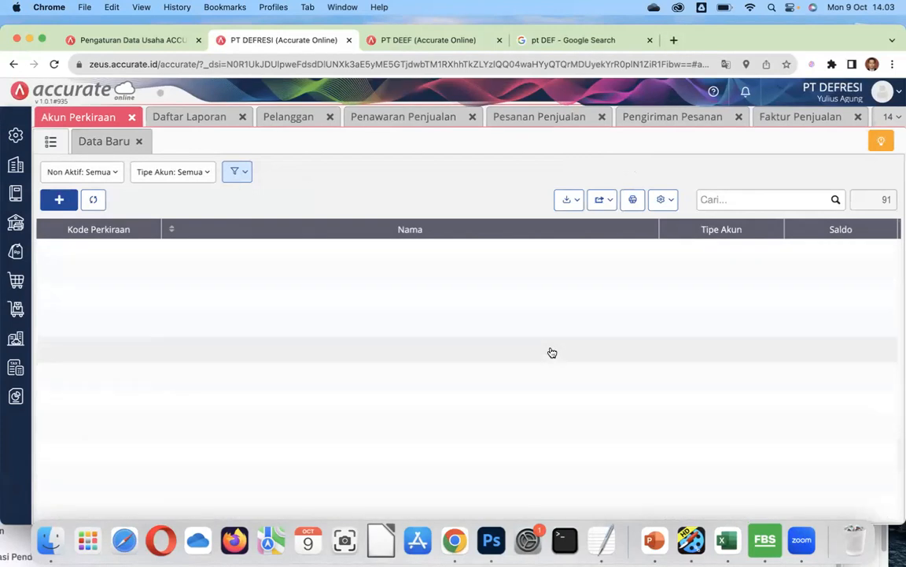
pyautogui.click(15, 396)
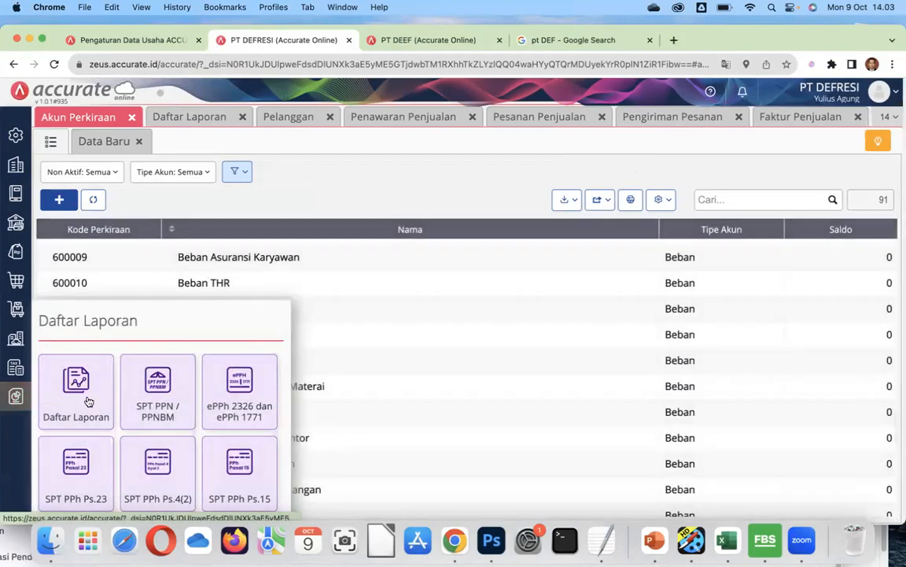
# Show the Neraca (Standar) balance sheet as of 31/12/2022 and scroll through it.
pyautogui.click(89, 401)
pyautogui.click(642, 214)
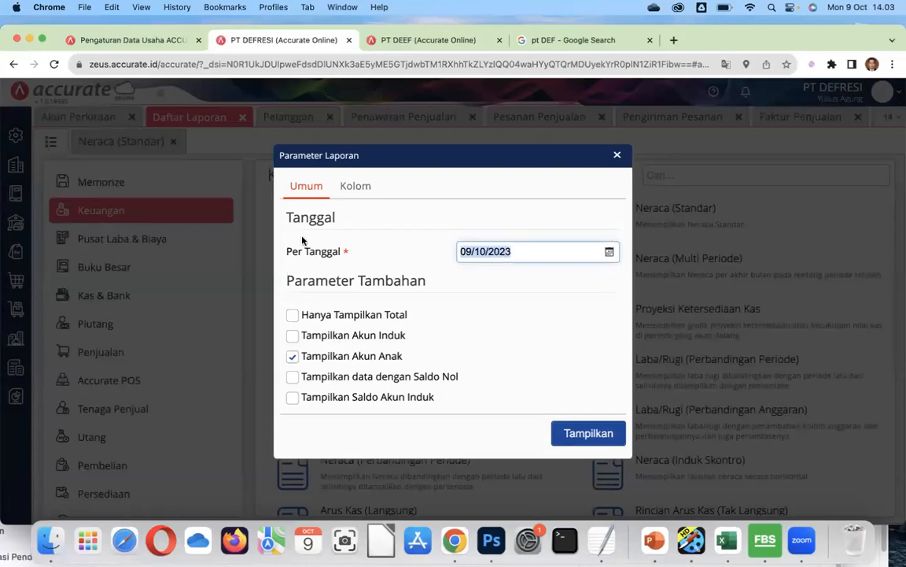
pyautogui.write('31/12/20')
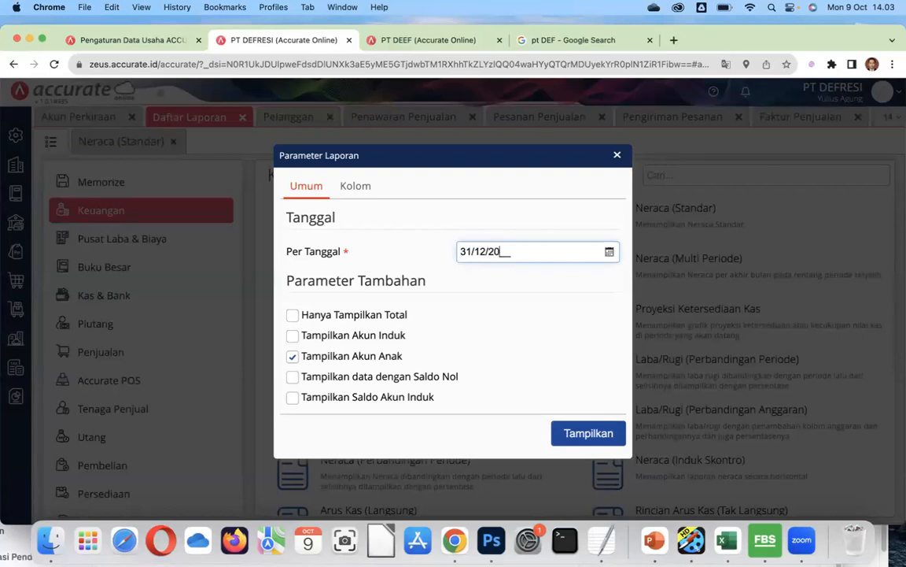
pyautogui.click(502, 252)
pyautogui.write('22')
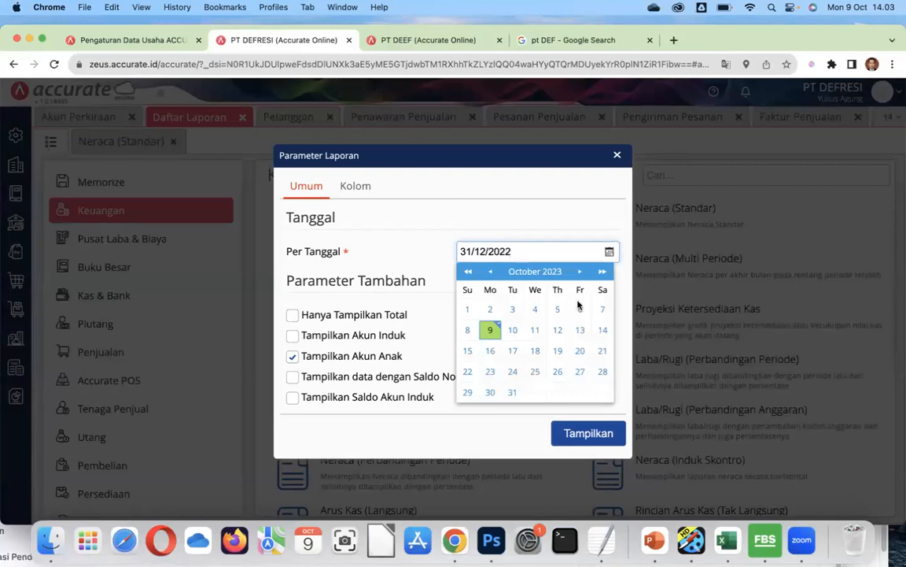
pyautogui.click(574, 436)
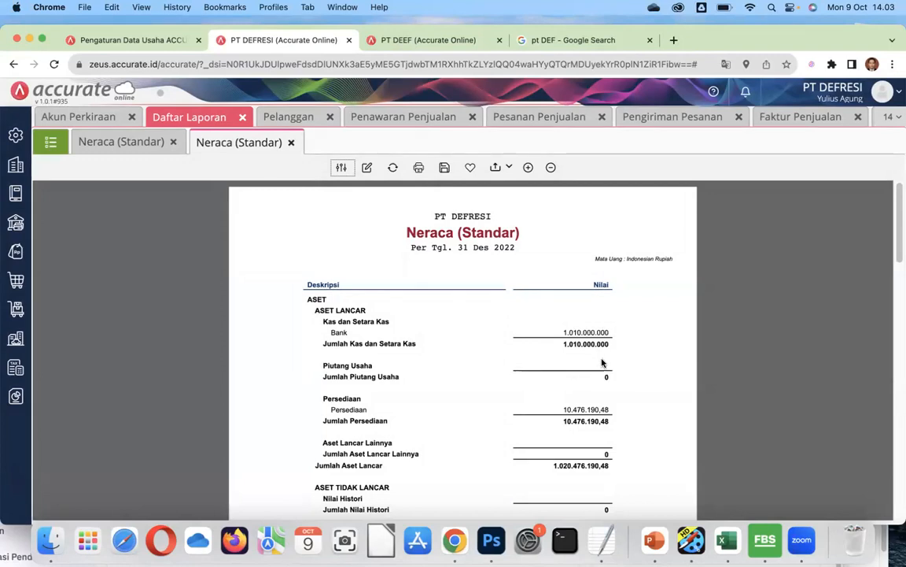
pyautogui.scroll(-3, 625, 349)
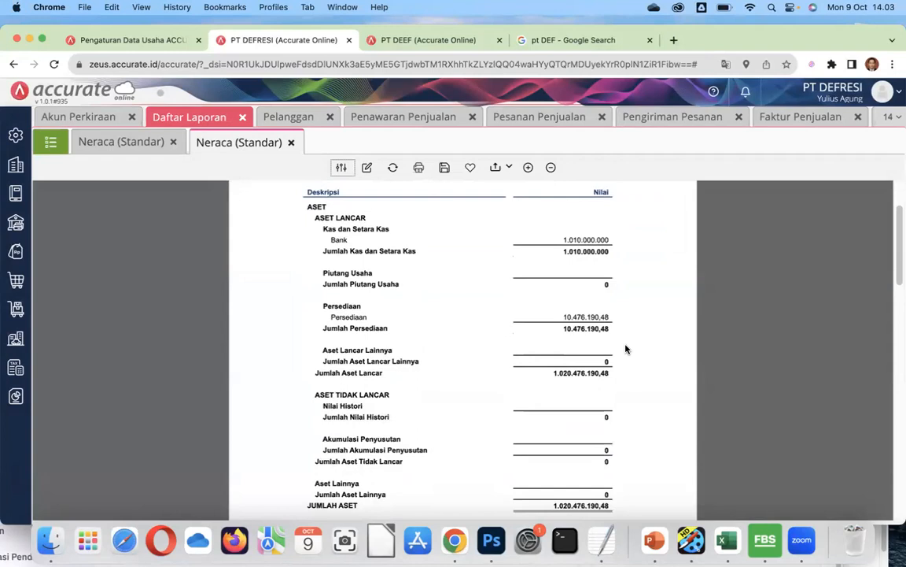
pyautogui.scroll(3, 626, 348)
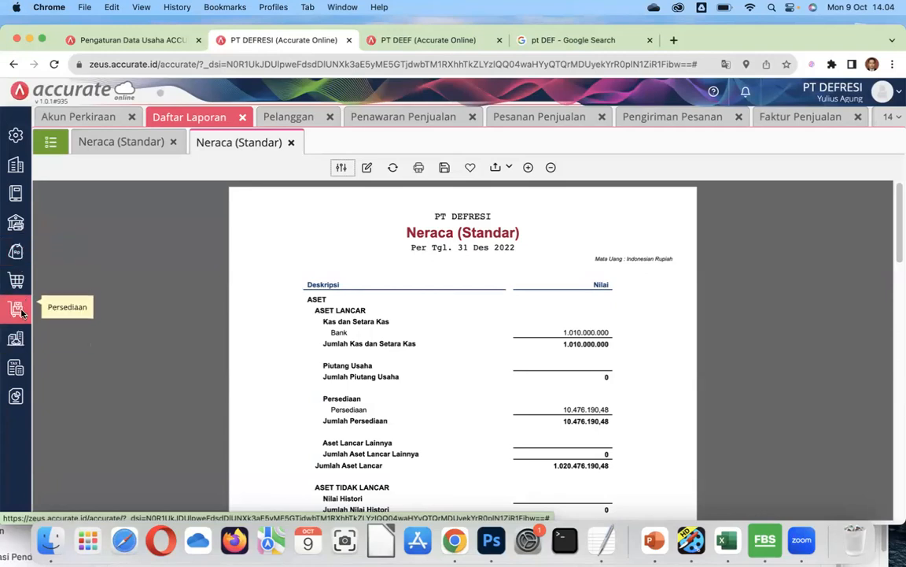
pyautogui.click(19, 310)
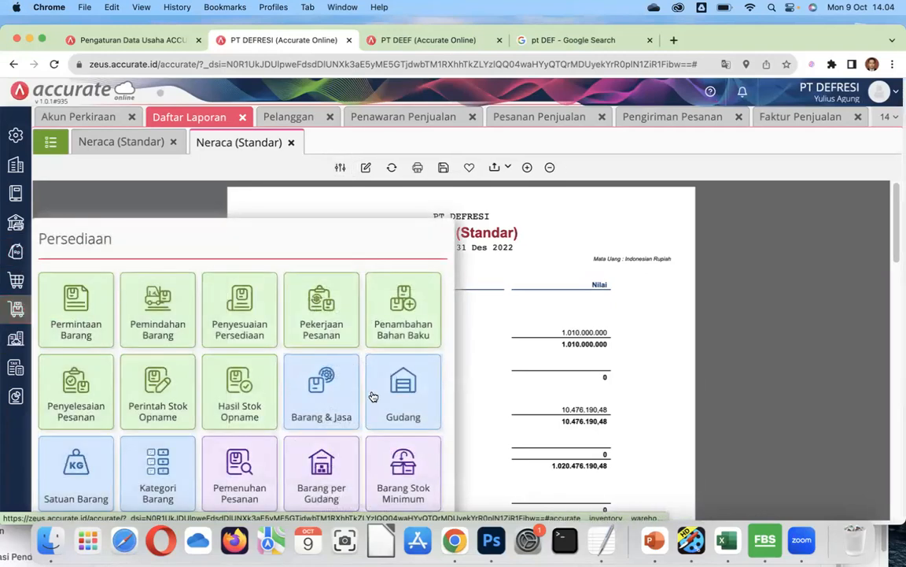
# View the Gudang warehouse form, then close its tab to return to the sales receipt.
pyautogui.click(406, 395)
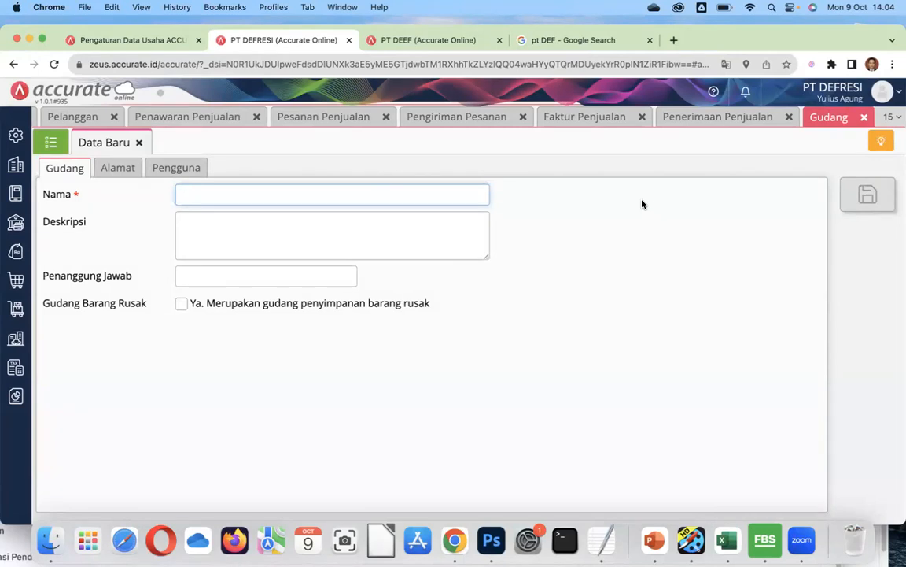
pyautogui.click(864, 117)
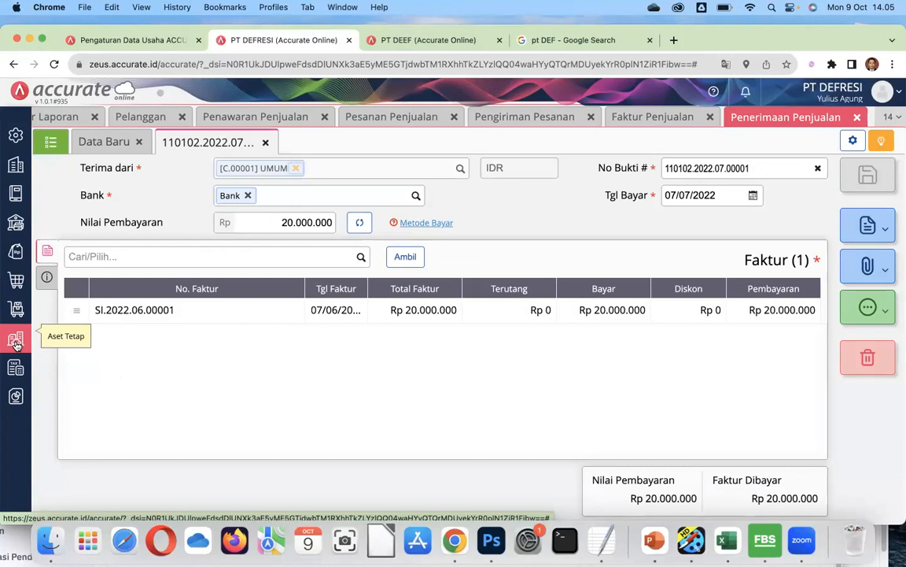
pyautogui.click(15, 281)
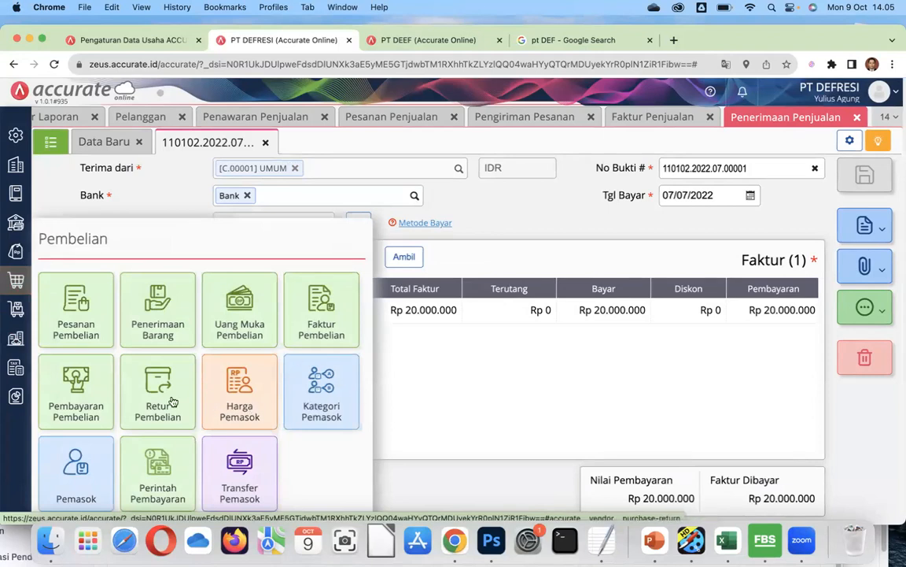
# Open Pemasok and switch to the supplier list showing PT GAMAURUGI as V.00001.
pyautogui.click(80, 478)
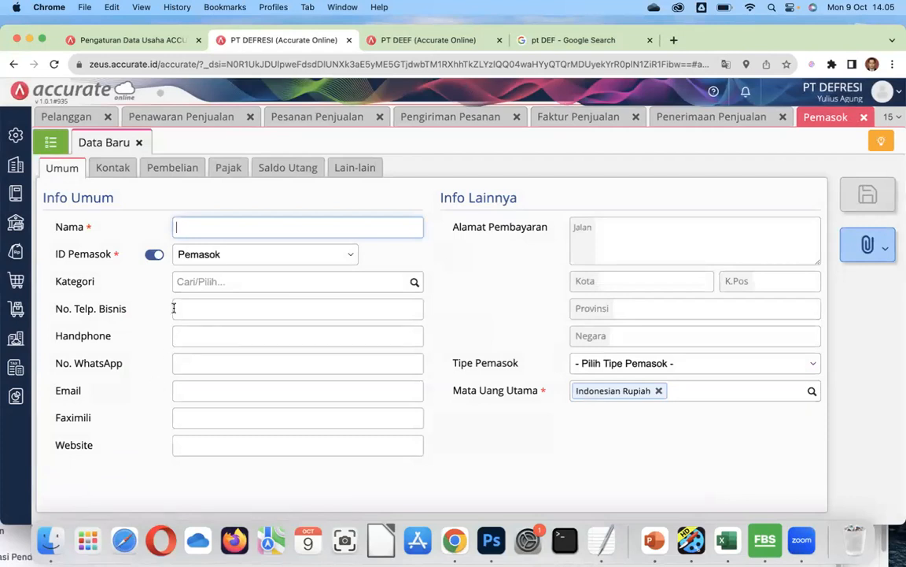
pyautogui.click(51, 142)
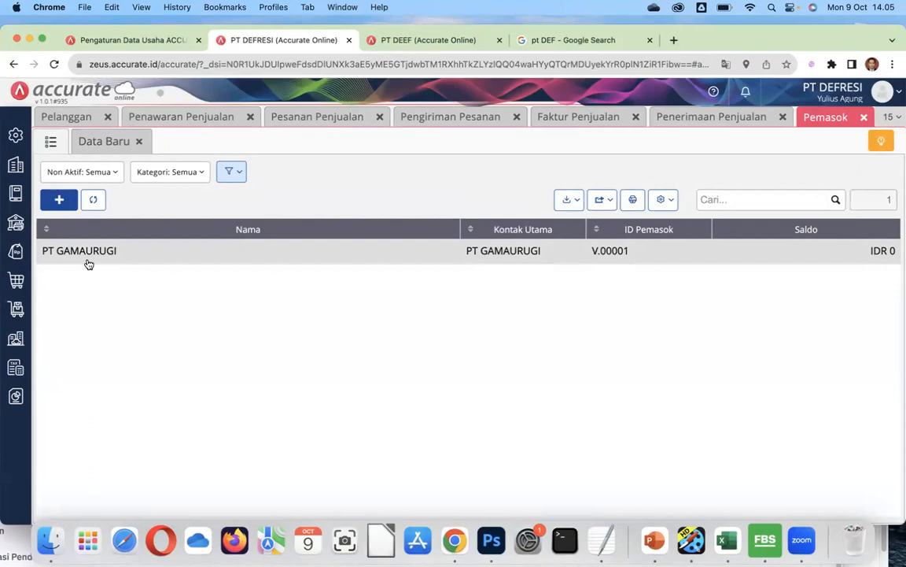
pyautogui.click(575, 201)
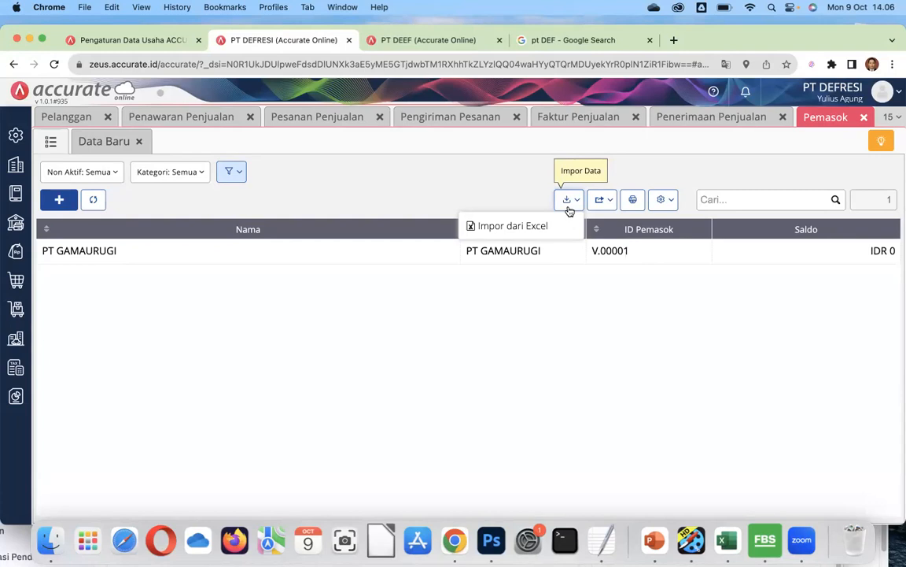
pyautogui.click(269, 315)
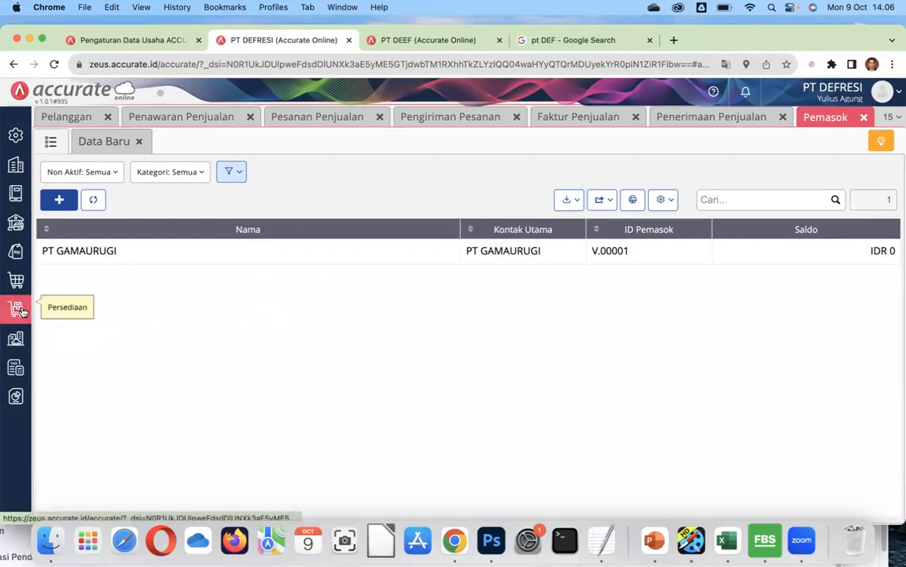
pyautogui.click(17, 253)
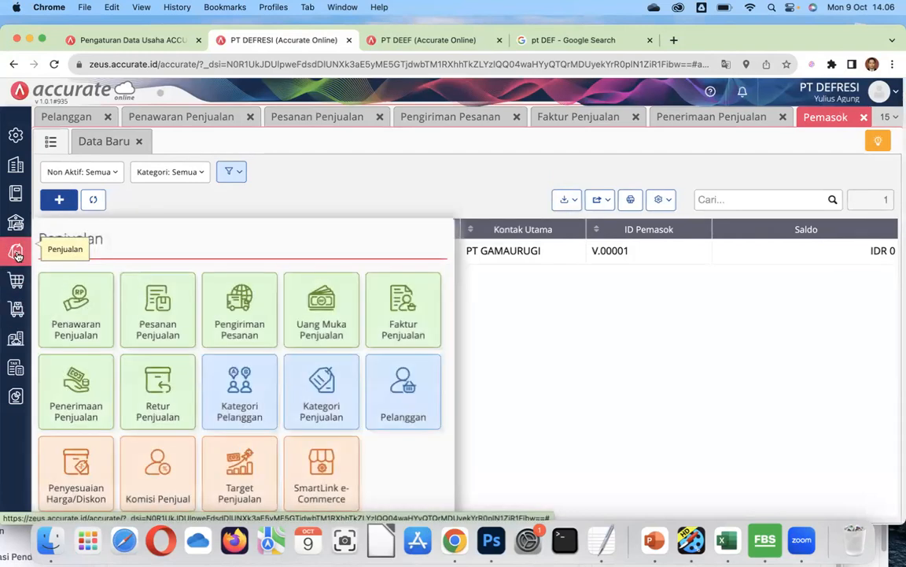
# Open the Pelanggan list showing customer UMUM, previewing and dismissing the Impor Data options.
pyautogui.click(410, 412)
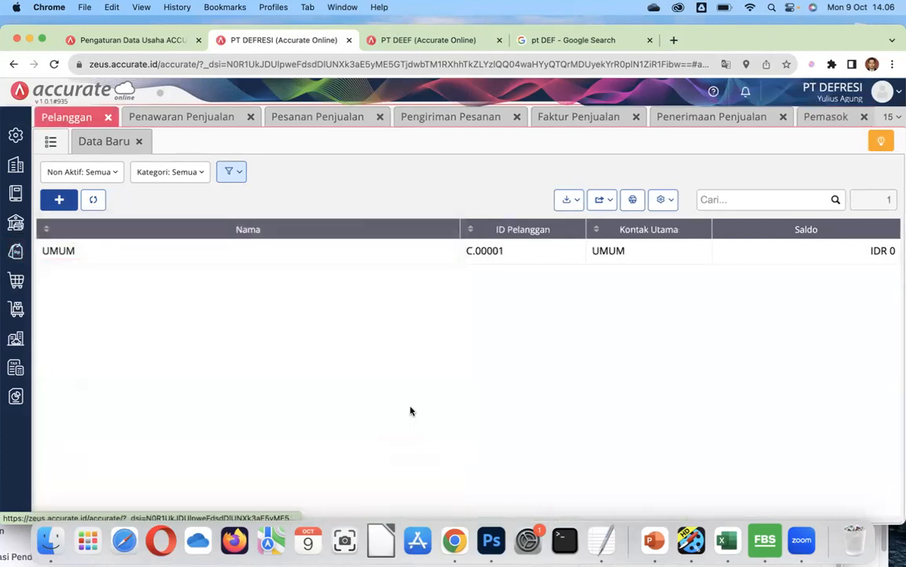
pyautogui.click(580, 202)
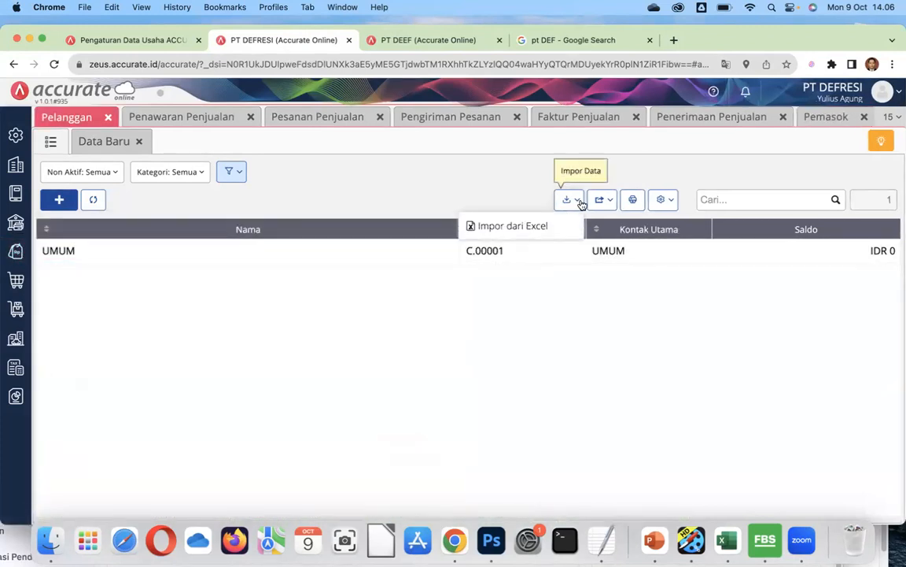
pyautogui.click(584, 326)
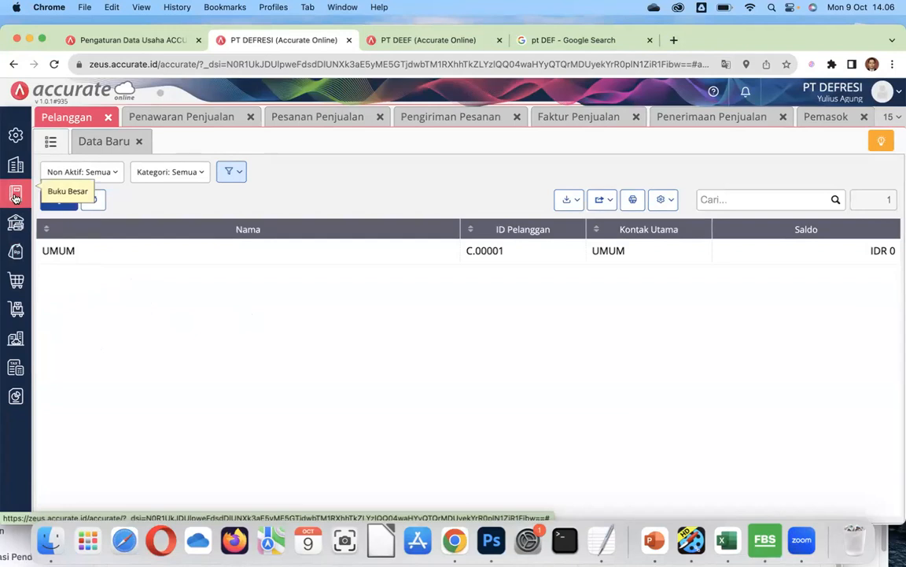
pyautogui.click(18, 140)
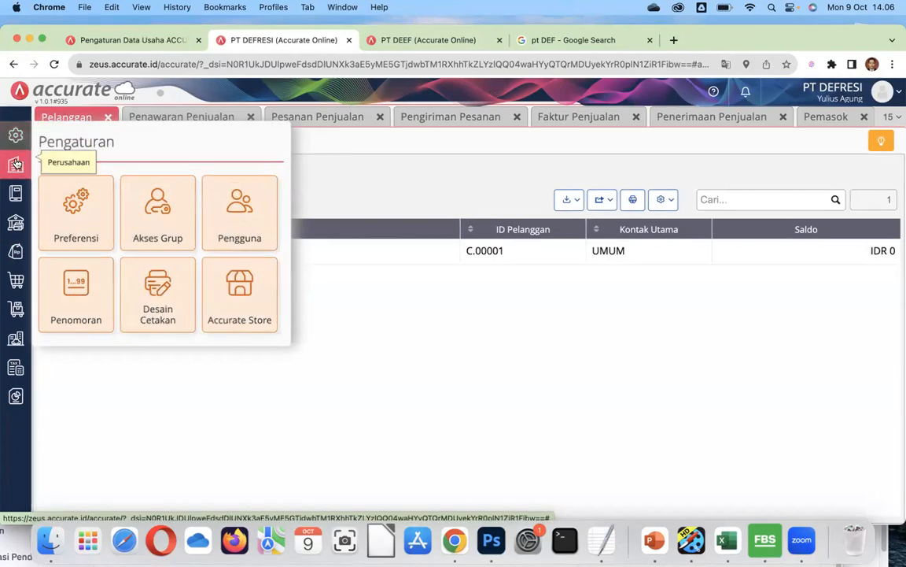
# Open a blank Pajak tax form from the Perusahaan modules.
pyautogui.click(16, 162)
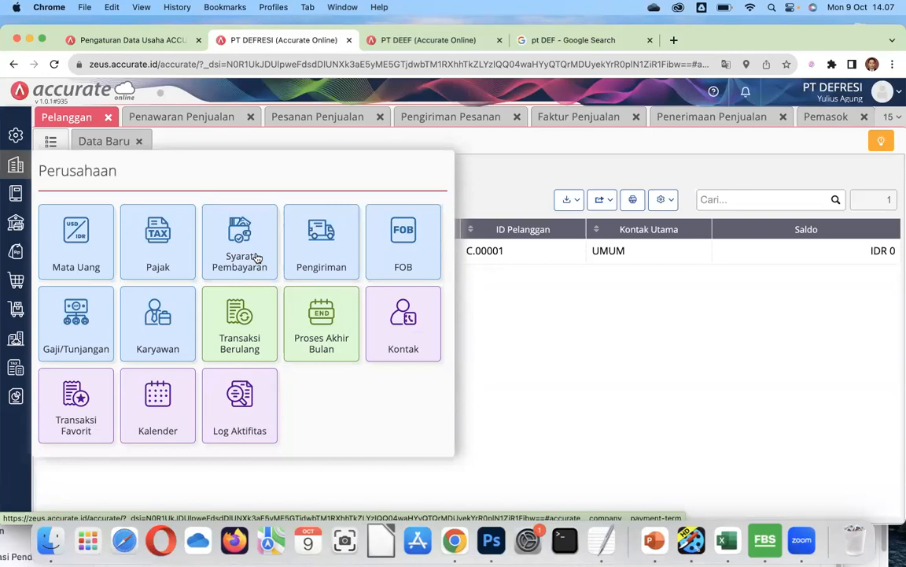
pyautogui.click(156, 261)
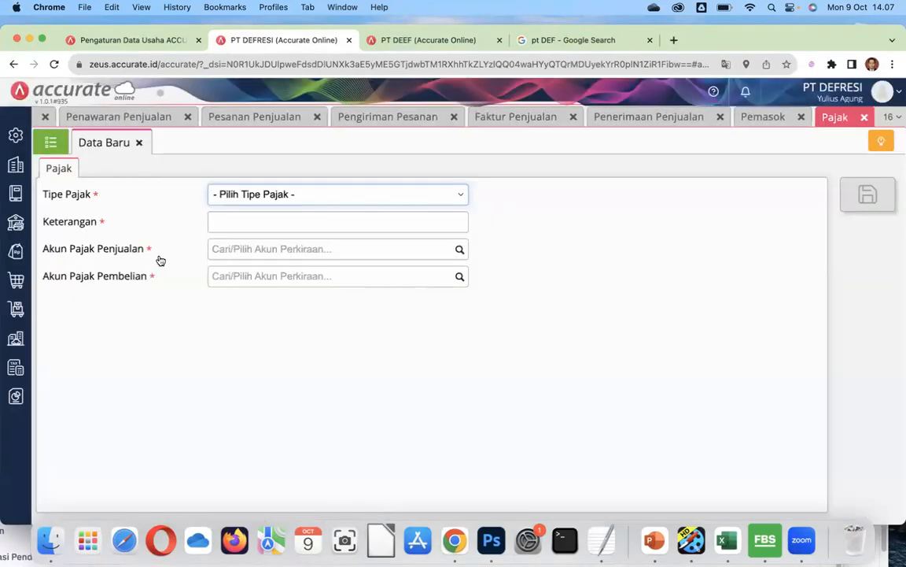
pyautogui.click(453, 197)
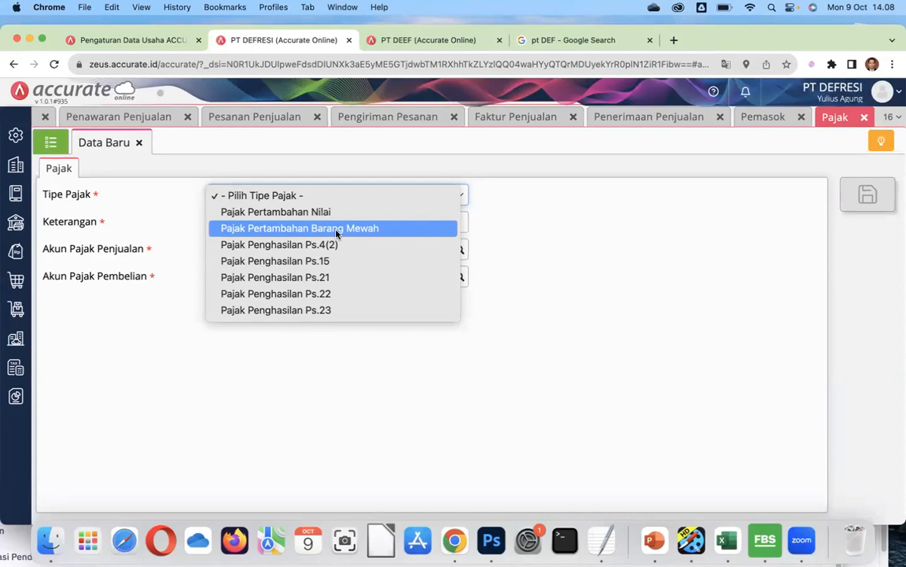
pyautogui.click(509, 218)
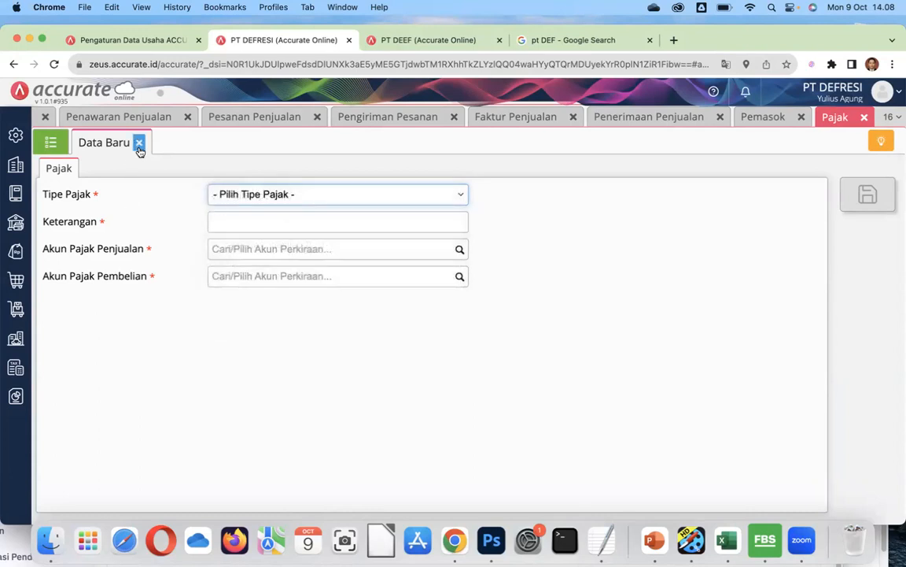
pyautogui.click(864, 118)
# Close the supplier, sales, customer, report, account and purchase tabs, leaving Pesanan Pembelian open.
pyautogui.click(858, 118)
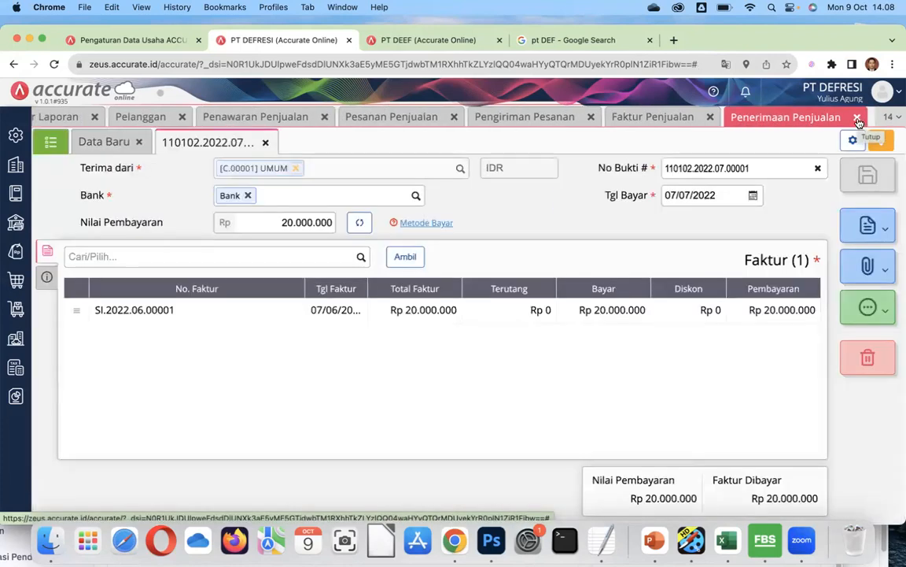
pyautogui.click(858, 118)
pyautogui.click(857, 118)
pyautogui.click(858, 118)
pyautogui.click(857, 118)
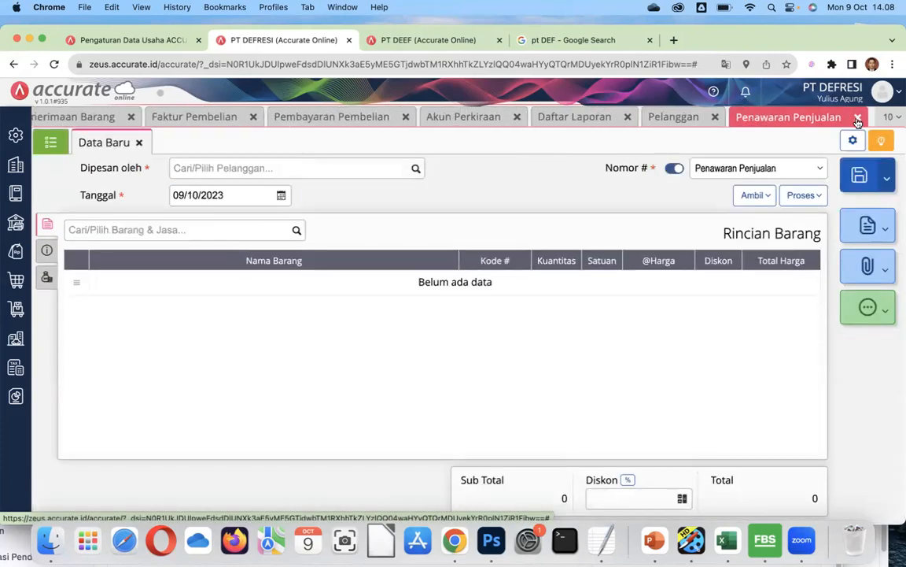
pyautogui.click(858, 118)
pyautogui.click(858, 119)
pyautogui.click(858, 120)
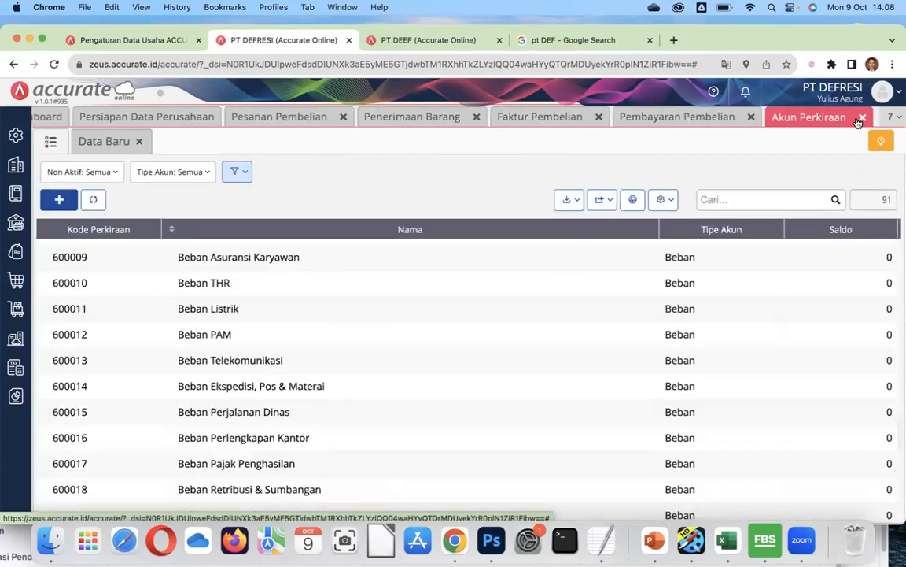
pyautogui.click(861, 118)
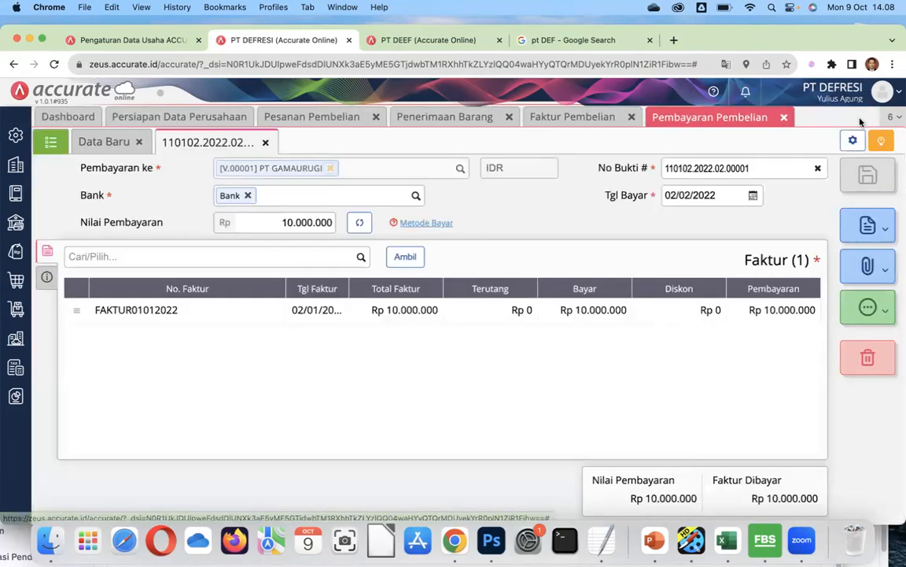
pyautogui.click(782, 118)
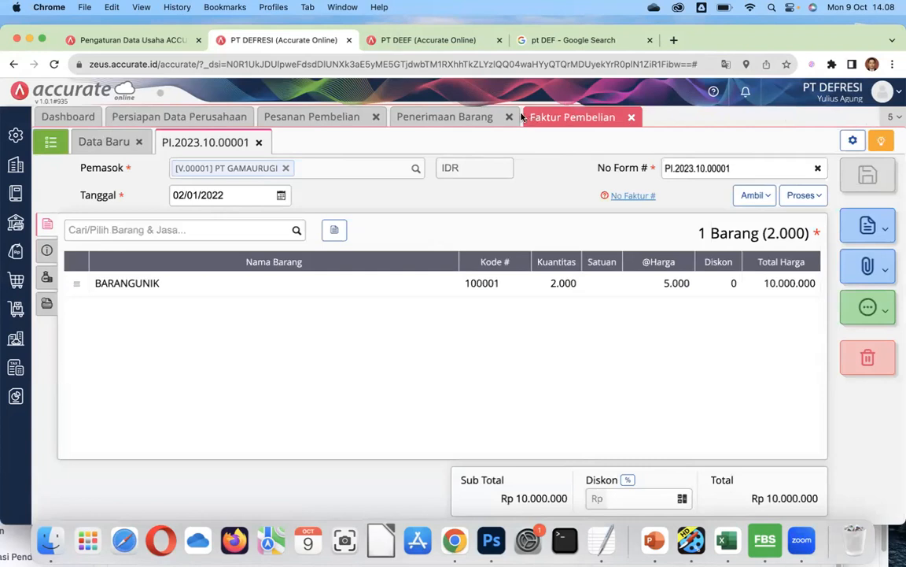
pyautogui.click(631, 117)
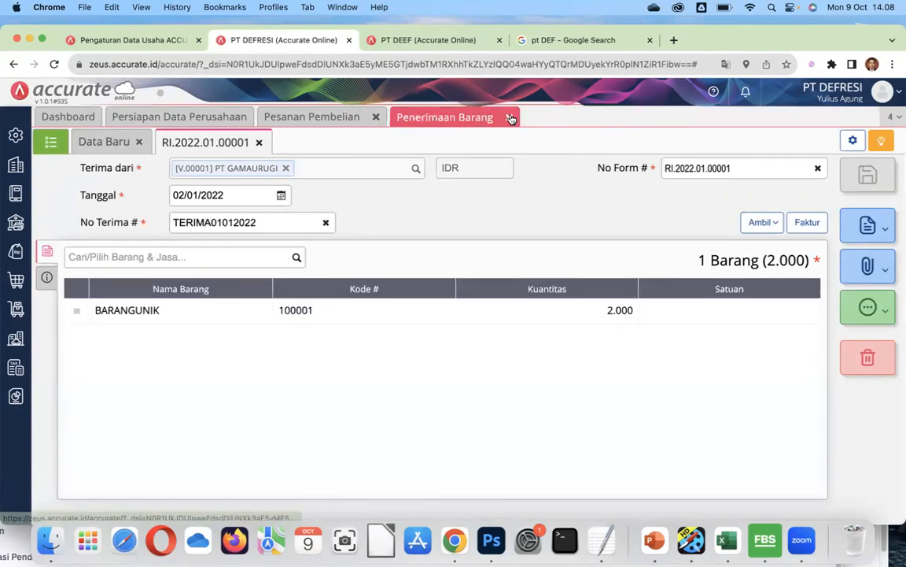
pyautogui.click(509, 117)
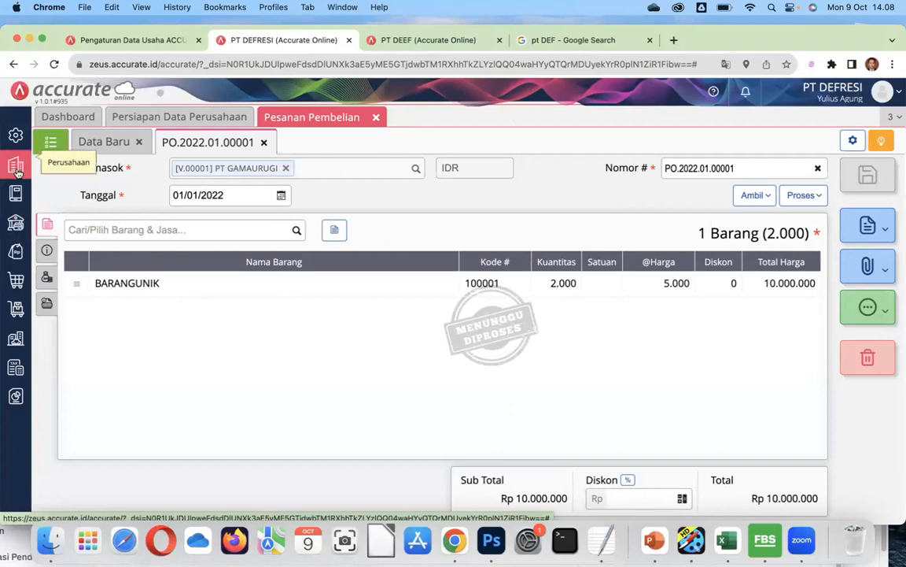
pyautogui.click(16, 136)
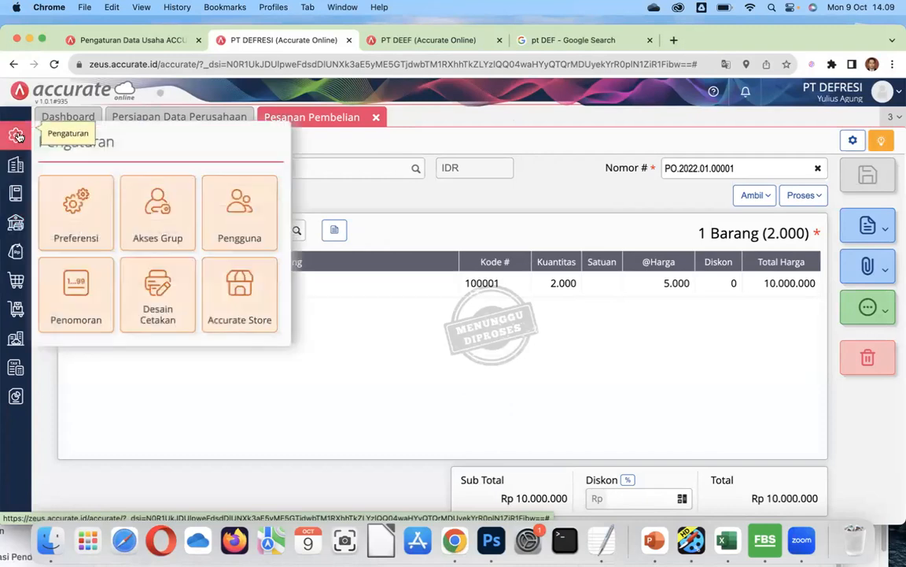
# Start a new Syarat Pembayaran entry with a 10-day discount period.
pyautogui.click(14, 164)
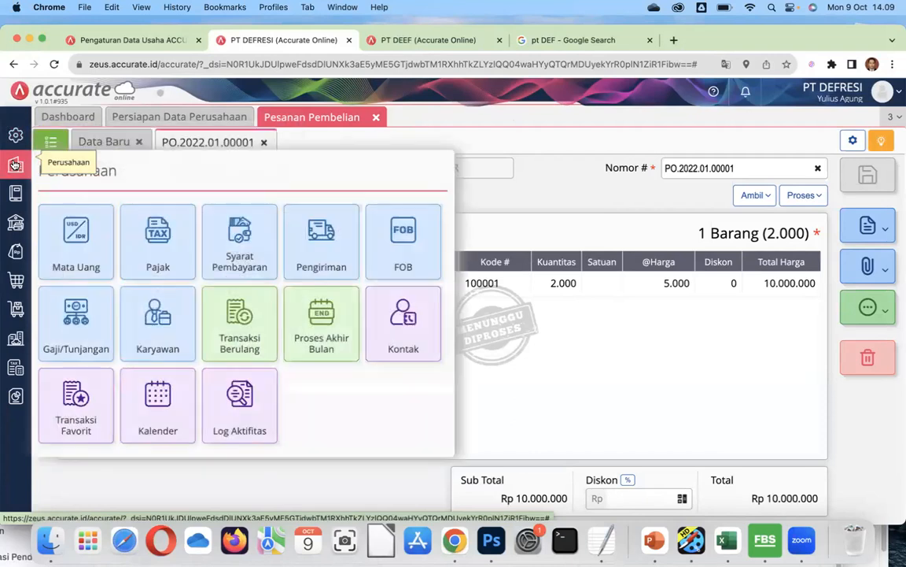
pyautogui.click(233, 252)
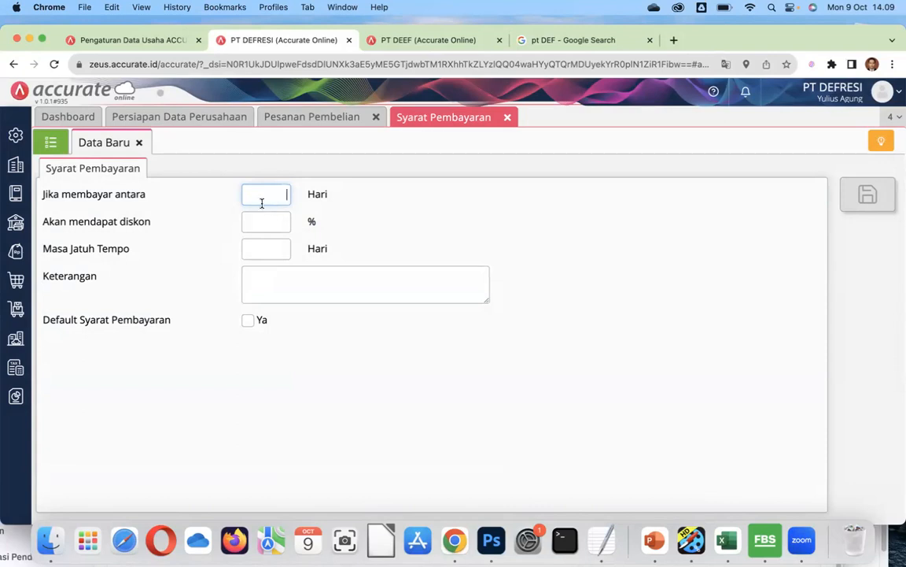
pyautogui.write('10')
# Give the payment term a 3% discount and a 30-day due period.
pyautogui.click(263, 221)
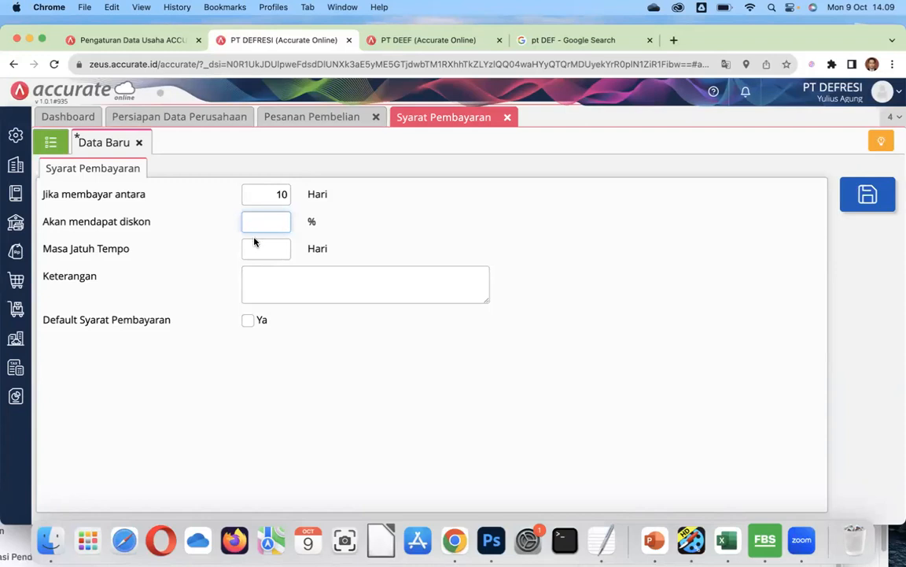
pyautogui.write('3')
pyautogui.click(264, 246)
pyautogui.write('30')
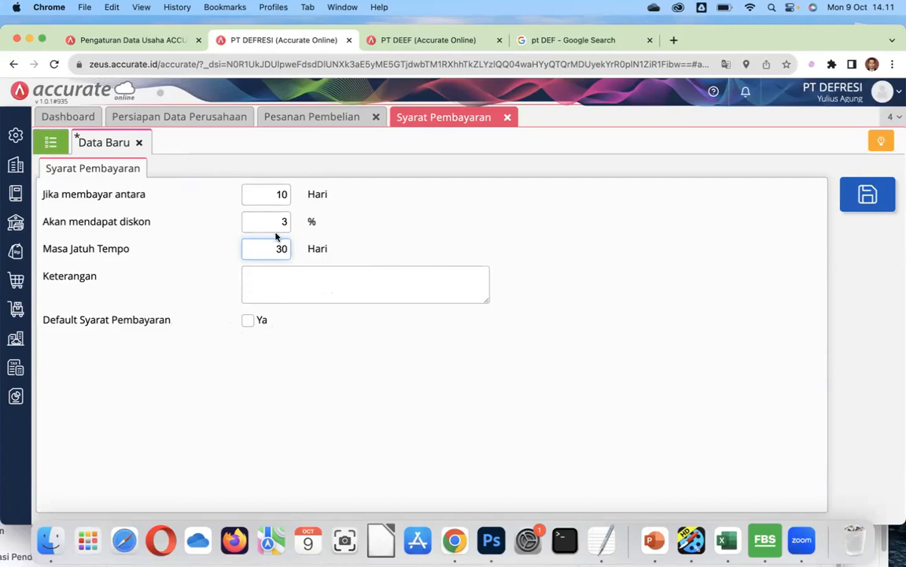
# Discard the unsaved 10-day, 3%, 30-day payment term, confirming with Ya.
pyautogui.click(139, 143)
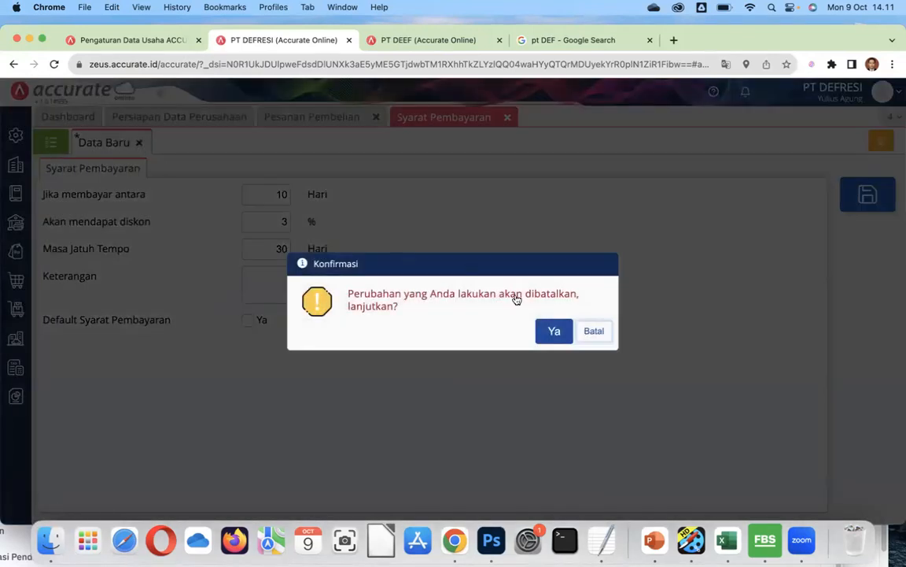
pyautogui.click(550, 332)
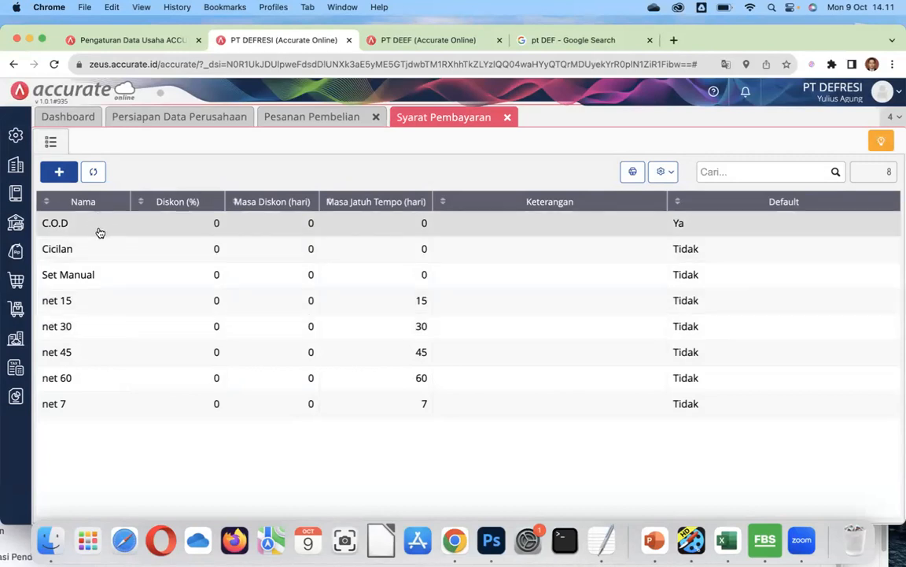
# Open the net 15 payment term to see its 15-day due period.
pyautogui.click(73, 311)
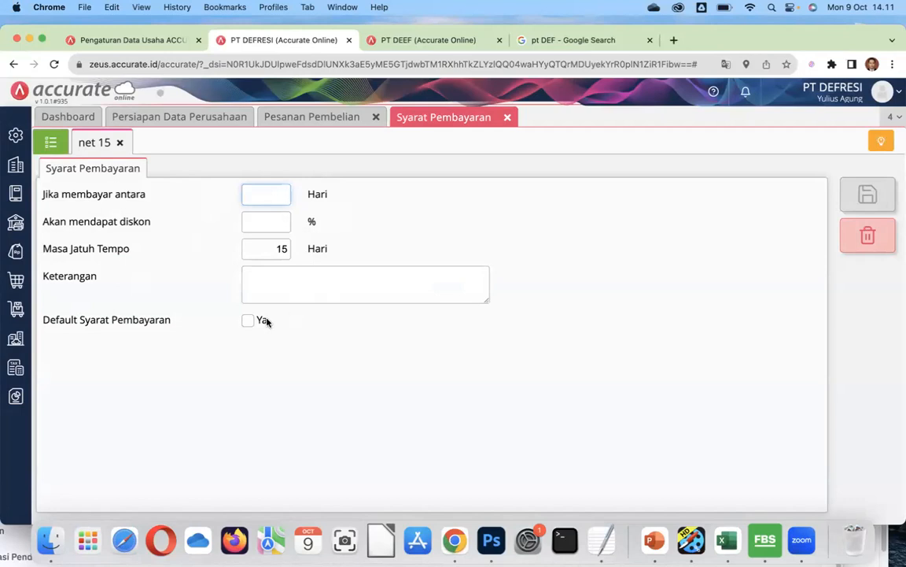
# Close the net 15 payment term form to return to the eight-term payment terms list.
pyautogui.click(119, 143)
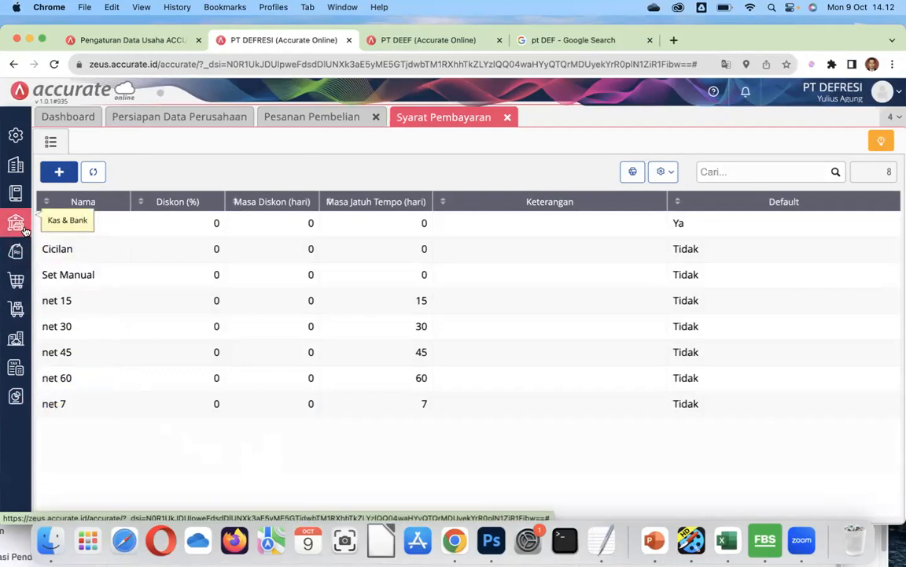
# Open Buku Besar > Akun Perkiraan and show the list of all 91 accounts.
pyautogui.click(14, 193)
pyautogui.click(76, 250)
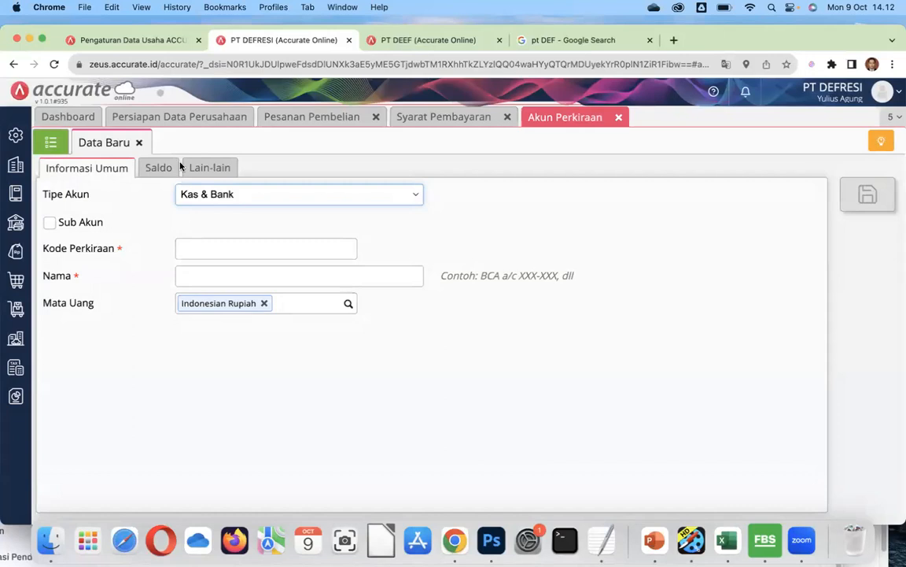
pyautogui.click(52, 144)
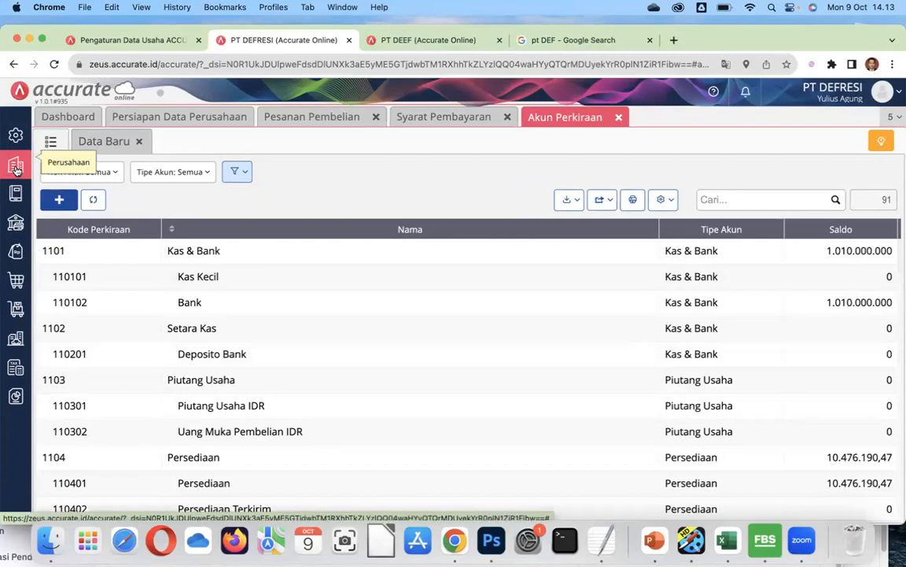
# Open Jurnal Umum under Buku Besar and switch to the list of existing journal entries.
pyautogui.click(16, 169)
pyautogui.click(15, 193)
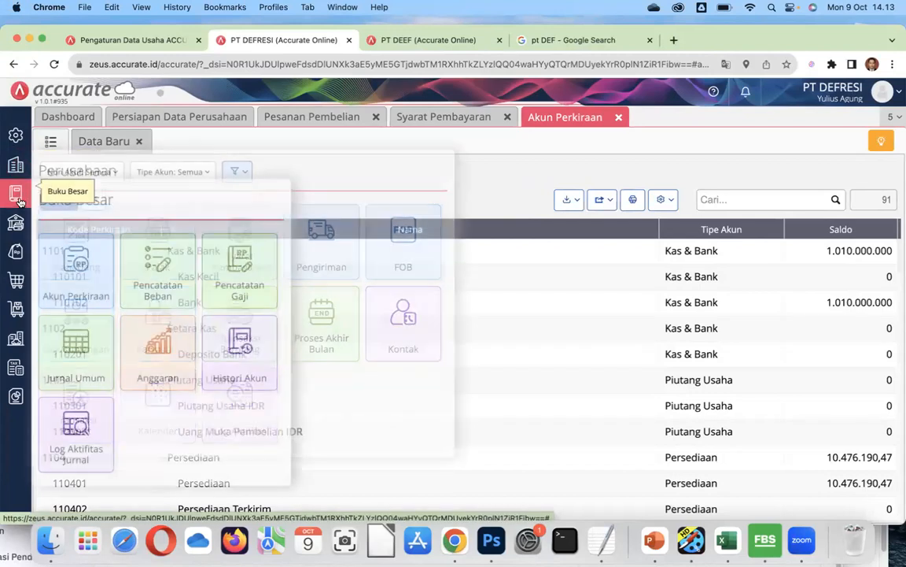
pyautogui.click(84, 356)
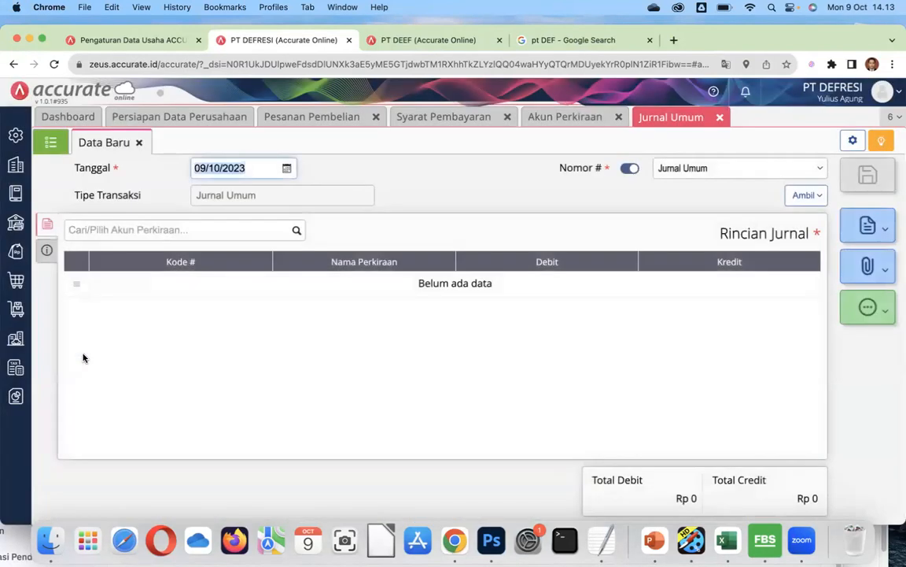
pyautogui.click(49, 142)
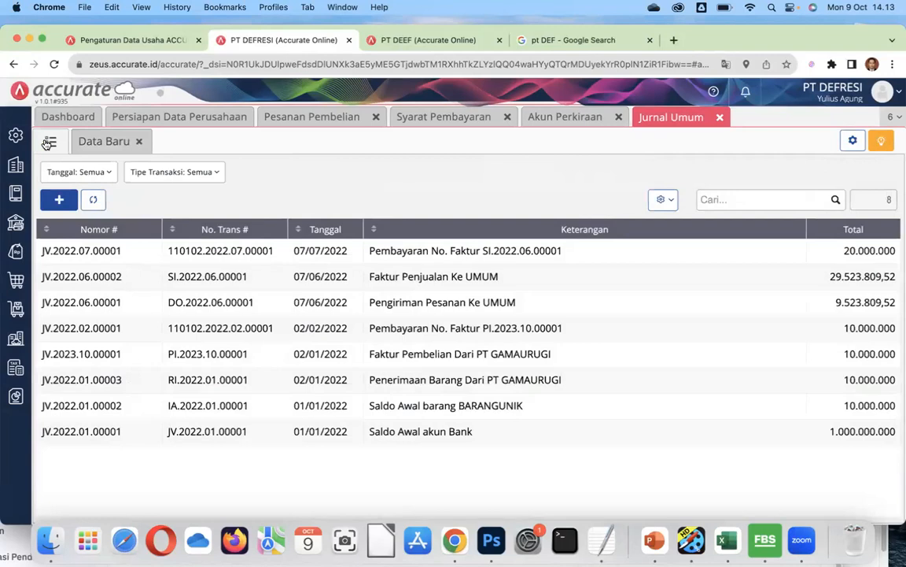
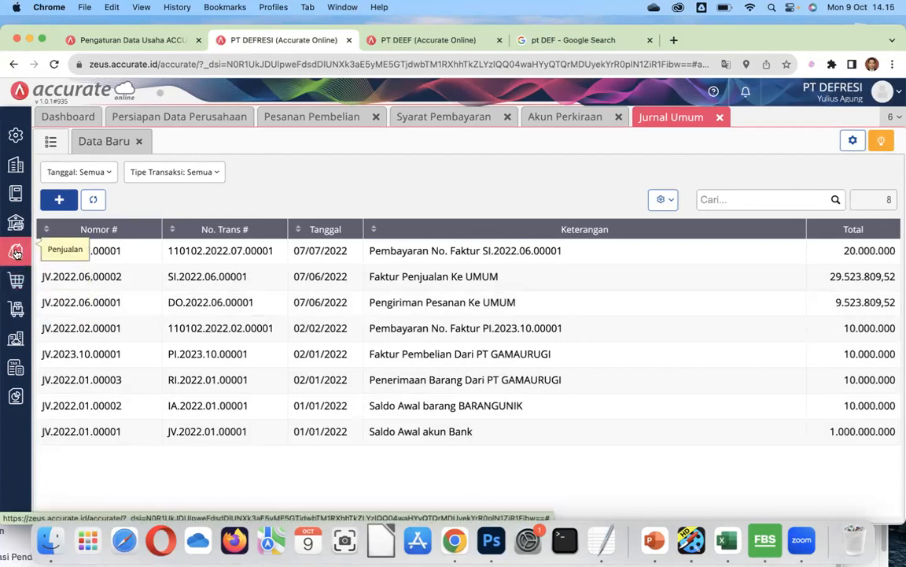
# Start a new, blank Faktur Penjualan from the Penjualan module.
pyautogui.click(20, 264)
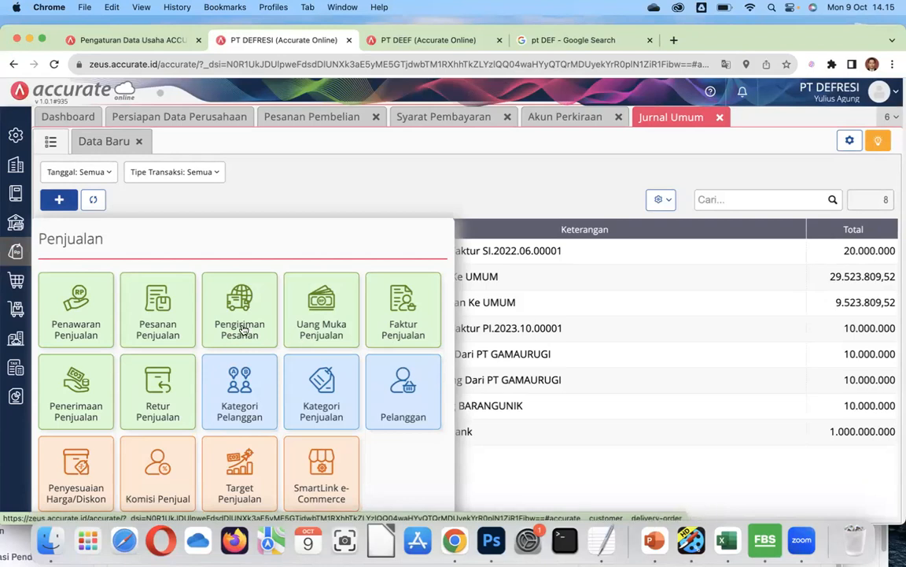
pyautogui.click(395, 314)
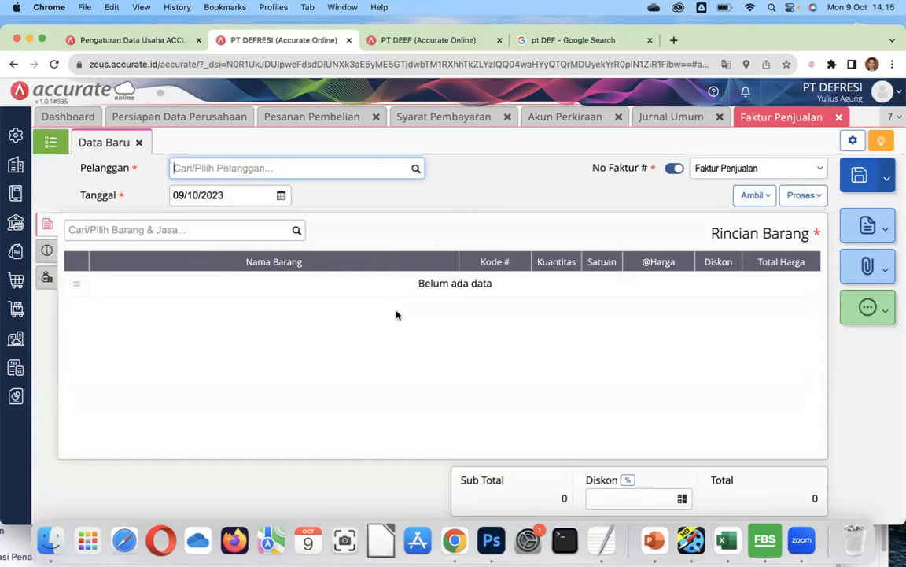
# Open sales invoice SI.2022.06.00001 from the list, then go to Buku Besar > Akun Perkiraan.
pyautogui.click(50, 138)
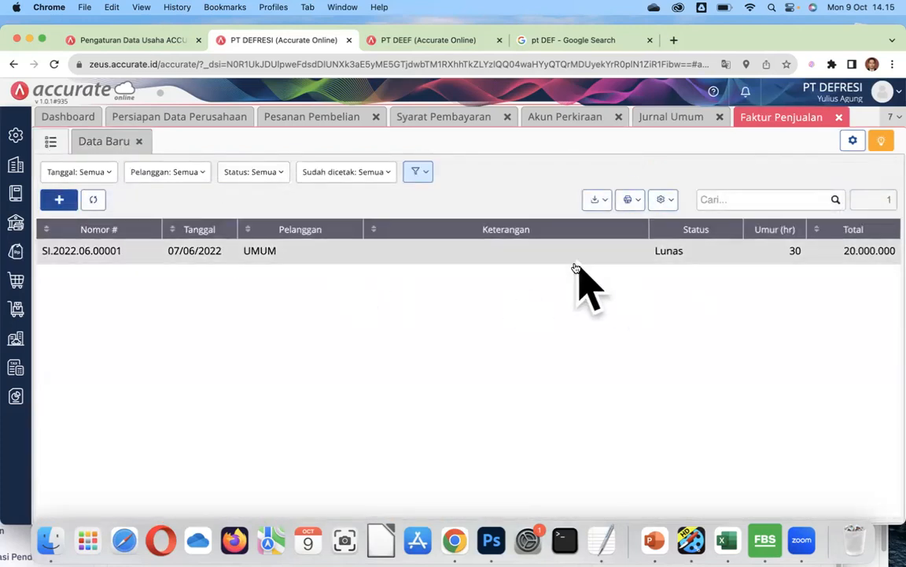
pyautogui.click(677, 255)
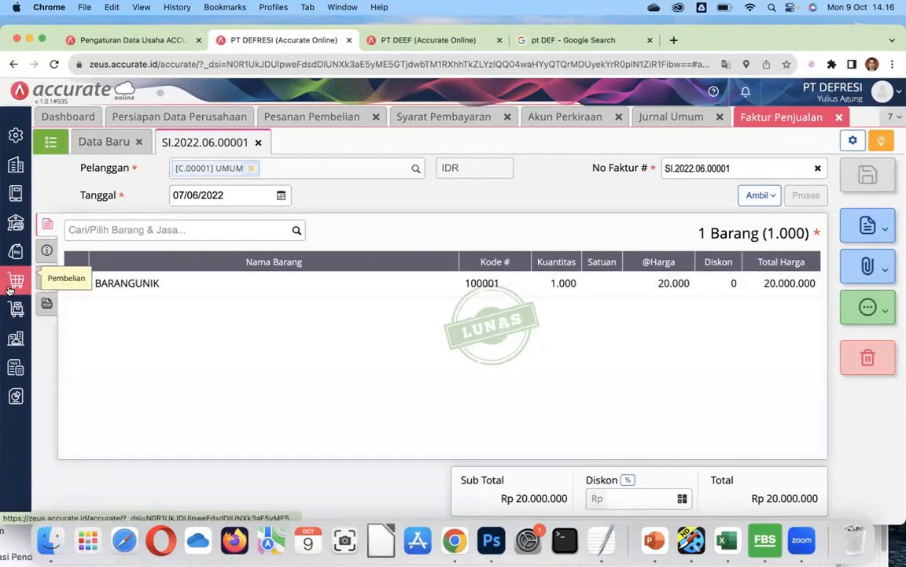
pyautogui.click(12, 314)
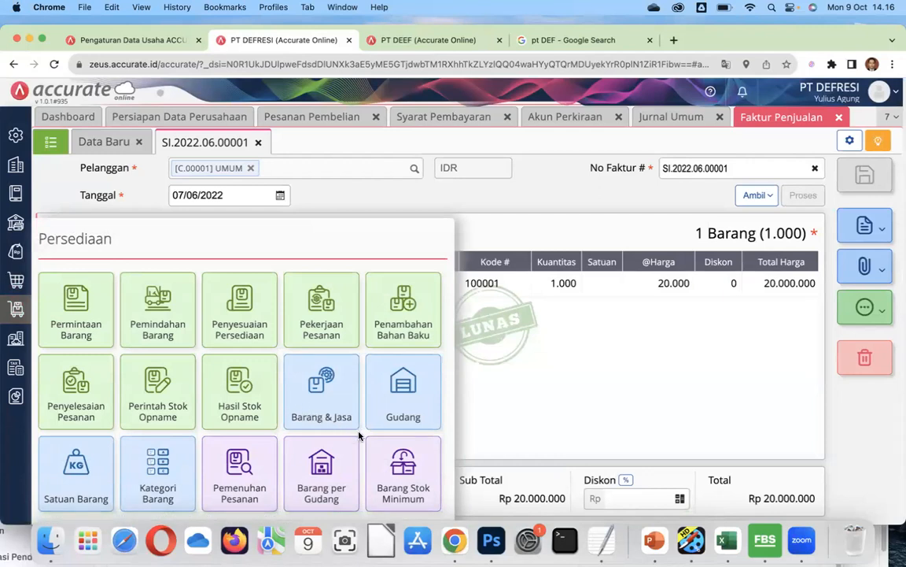
pyautogui.click(18, 166)
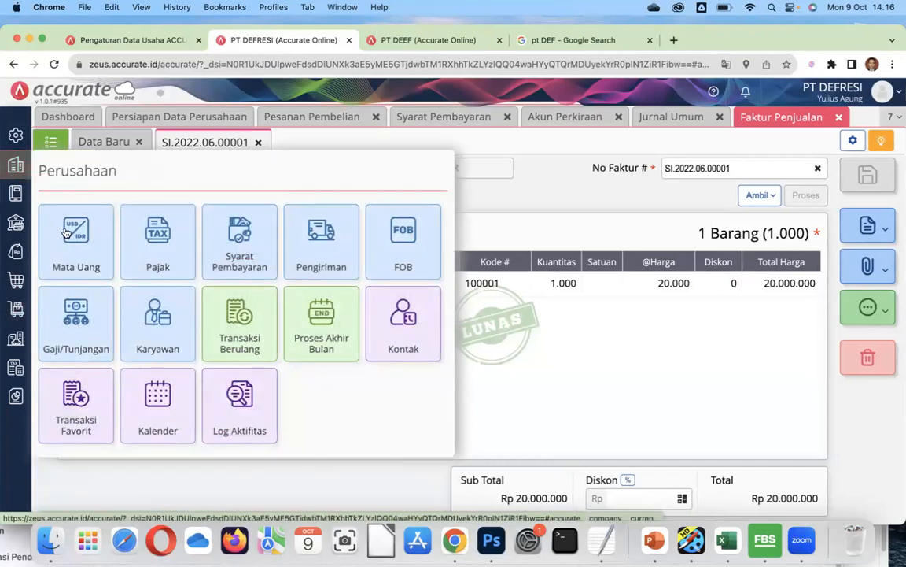
pyautogui.click(14, 201)
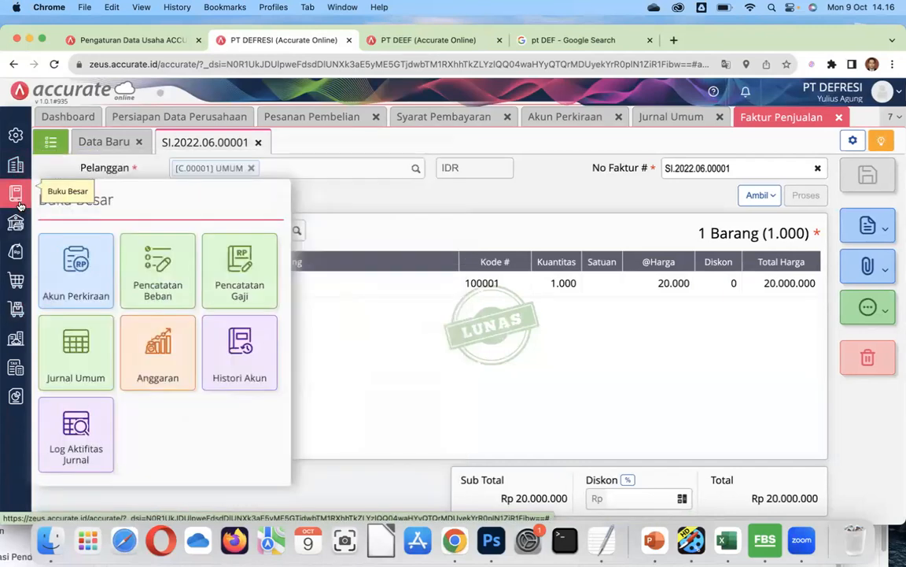
pyautogui.click(69, 283)
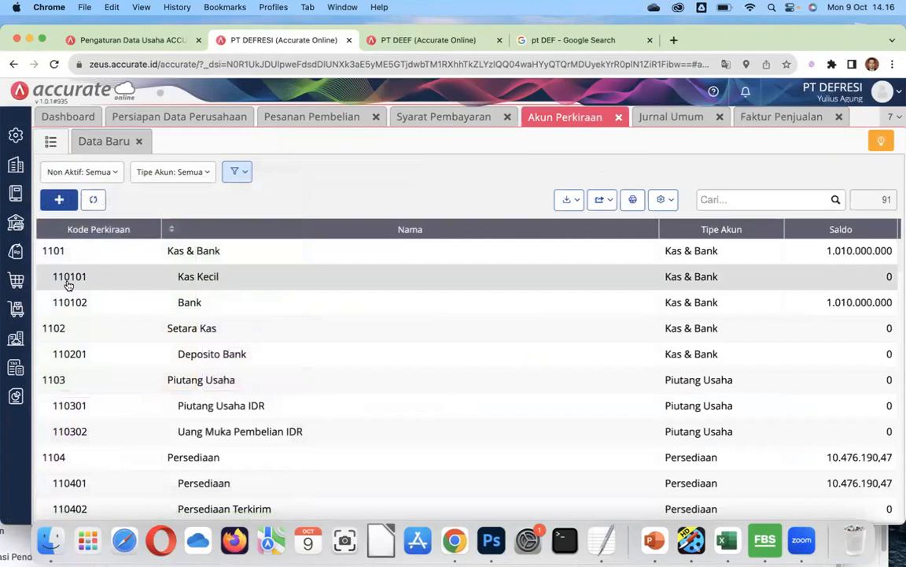
# Scroll through the Akun Perkiraan list, then open a new Pengiriman Pesanan form.
pyautogui.scroll(-15, 295, 393)
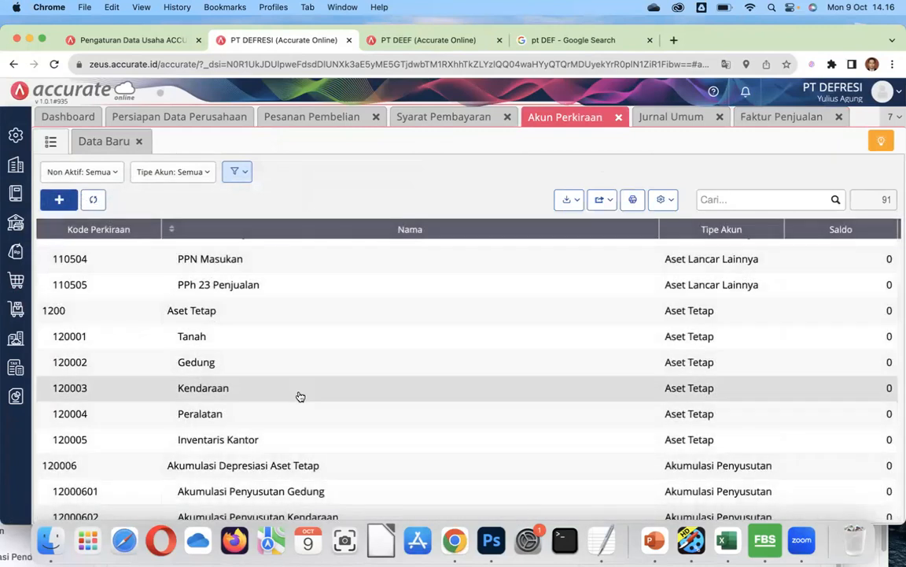
pyautogui.scroll(3, 303, 396)
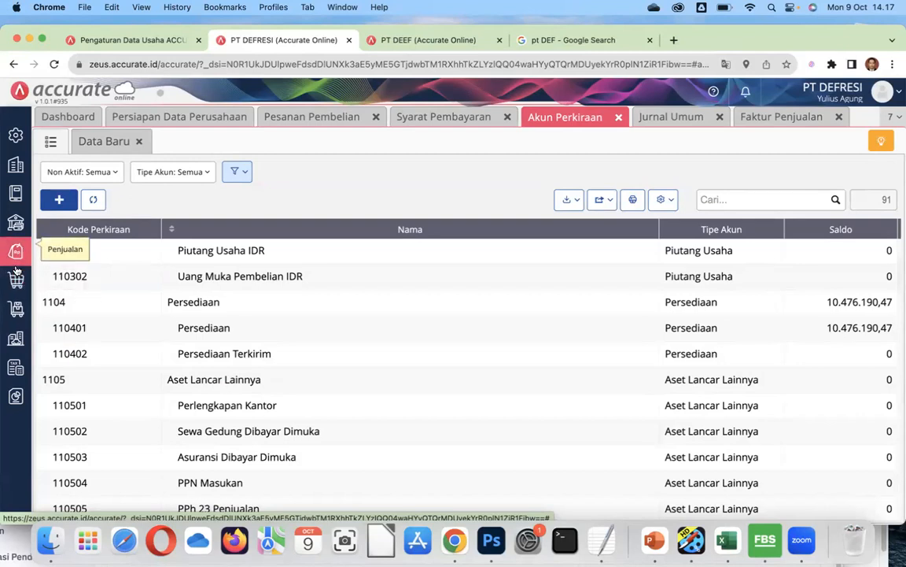
pyautogui.click(16, 258)
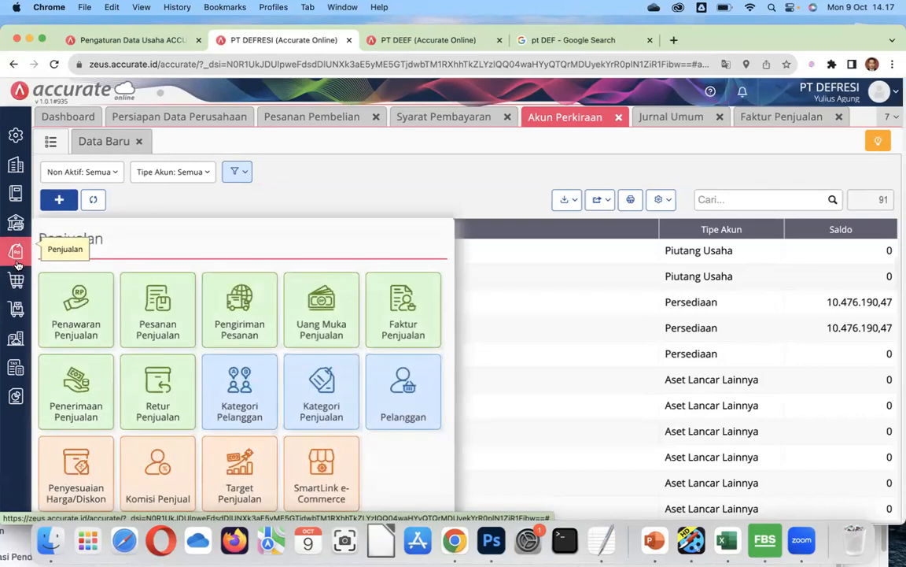
pyautogui.click(260, 335)
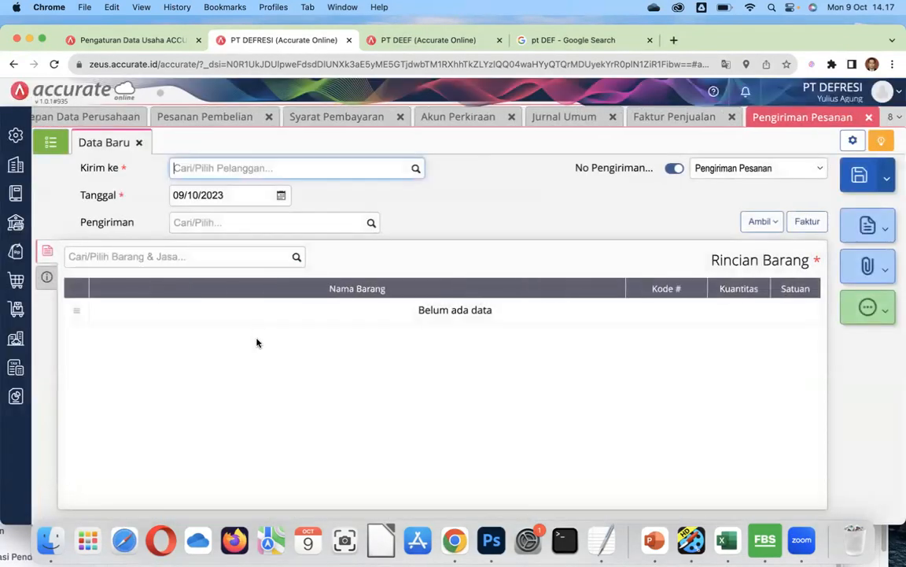
# Open delivery order DO.2022.06.00001 and check its BARANGUNIK line of 1.000 units.
pyautogui.click(50, 141)
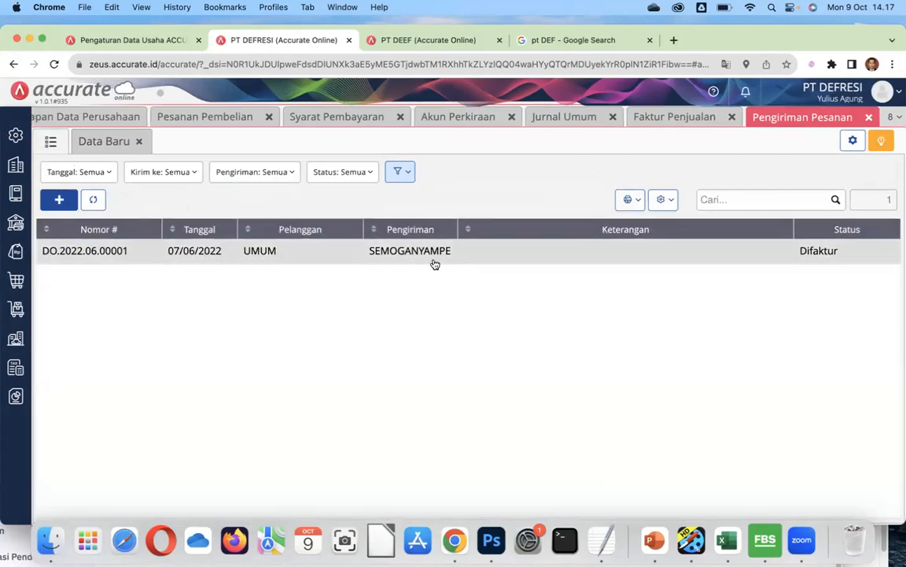
pyautogui.click(334, 256)
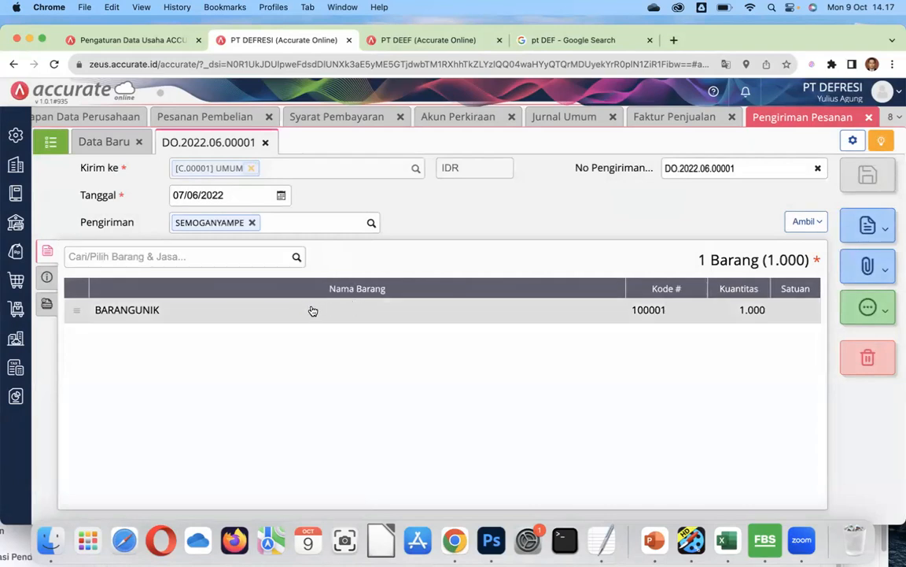
pyautogui.click(736, 312)
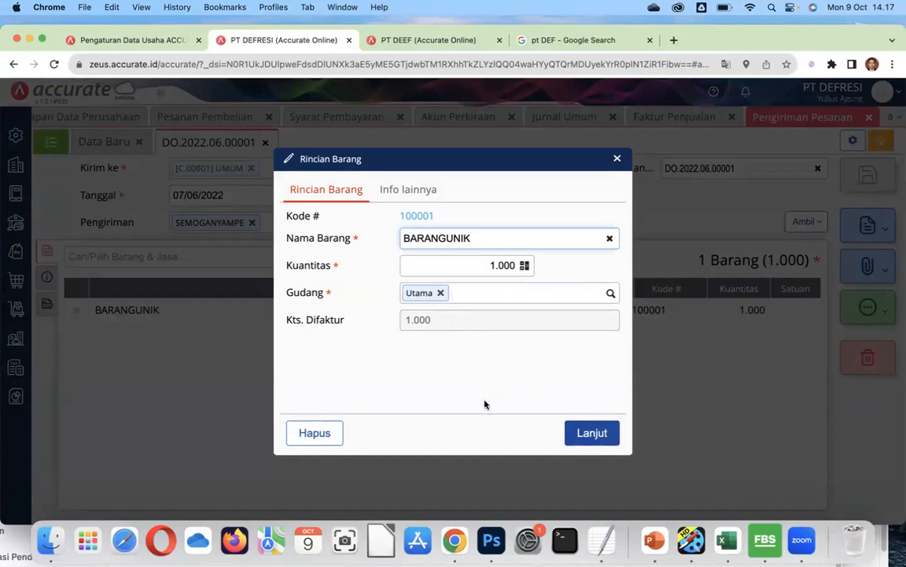
pyautogui.click(617, 158)
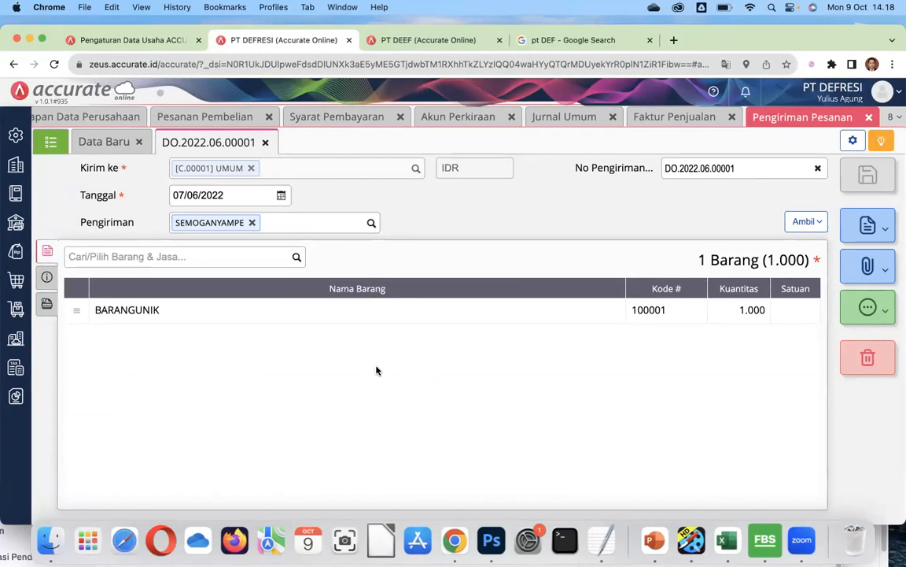
# Go to the Jurnal Umum list of 8 journals, then bring up the Pembelian features.
pyautogui.click(16, 193)
pyautogui.click(76, 368)
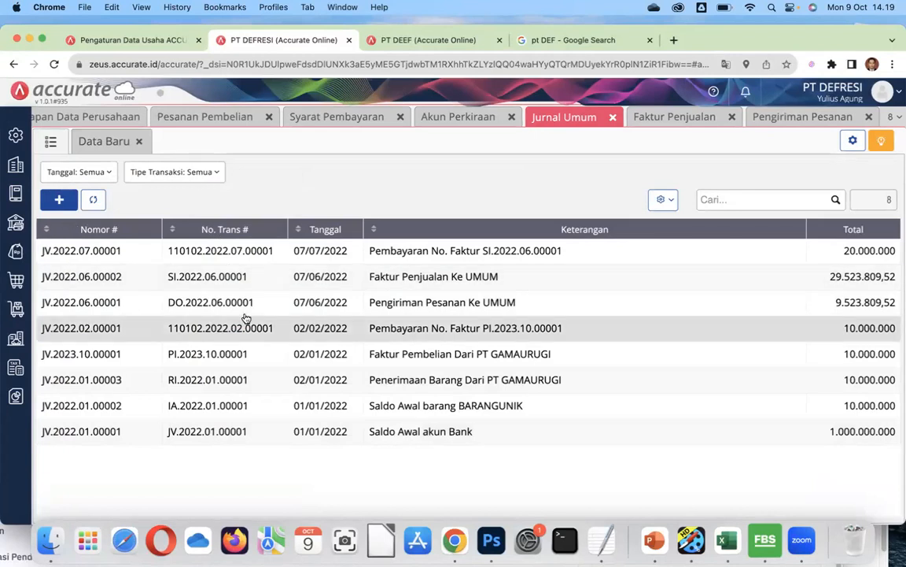
pyautogui.click(26, 285)
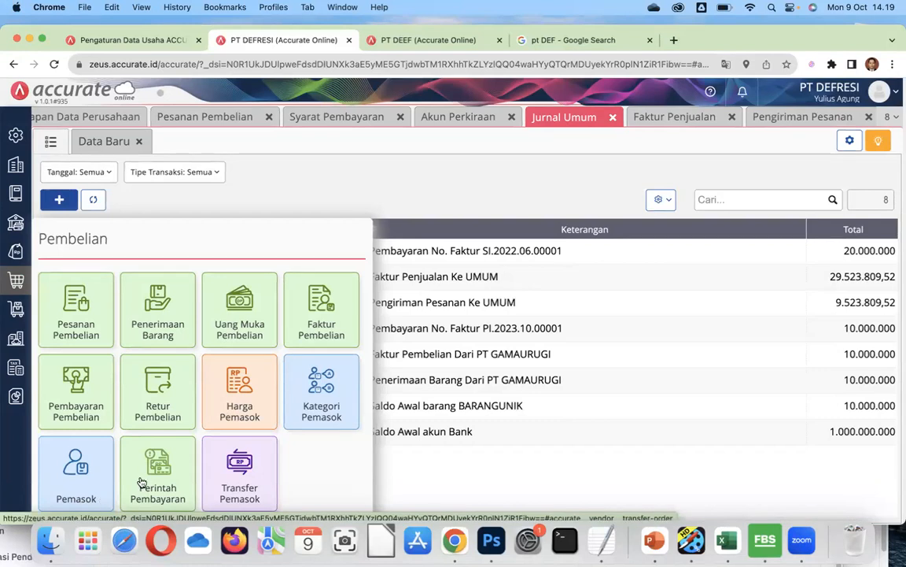
# Close the Pembelian panel and show the Penjualan features instead.
pyautogui.click(544, 478)
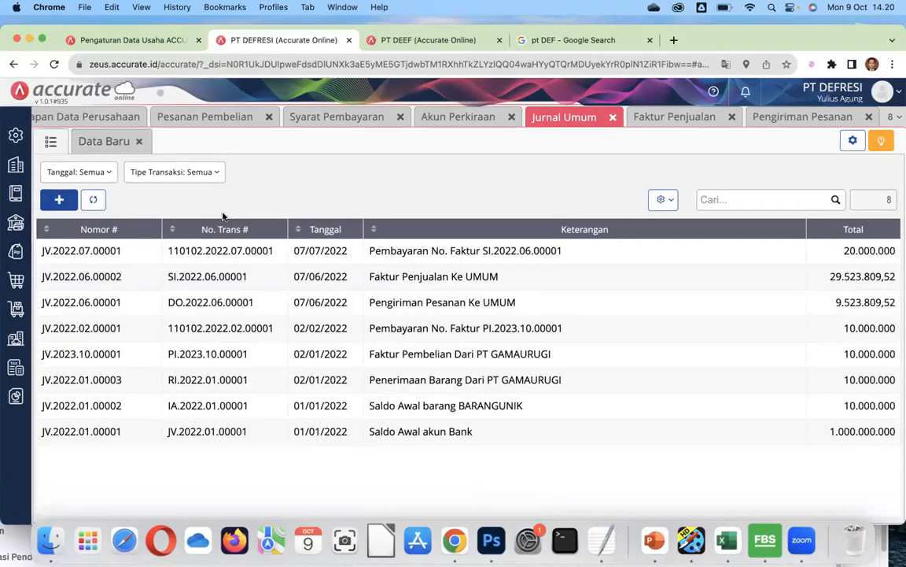
pyautogui.click(23, 252)
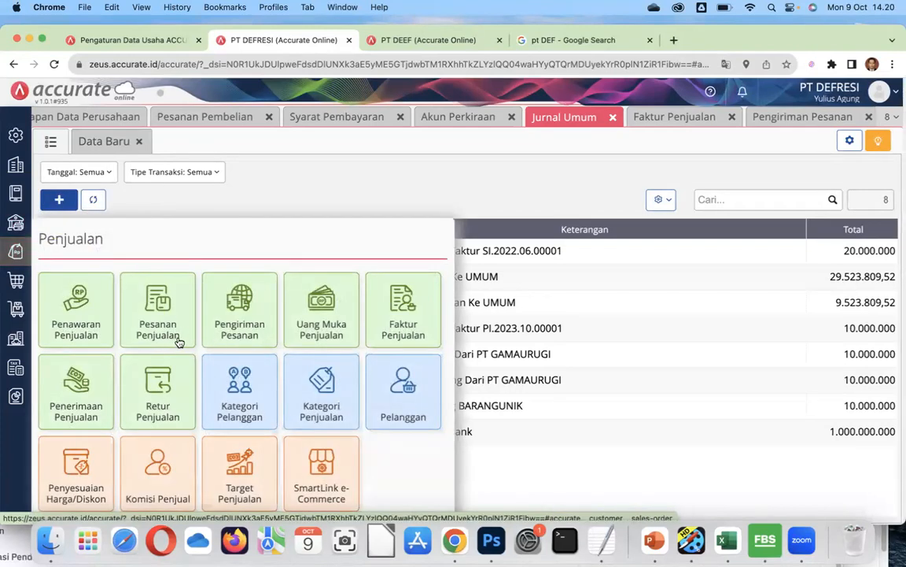
# Recheck DO.2022.06.00001's delivery date unchanged, then switch to the Pengaturan Data Usaha page.
pyautogui.click(245, 320)
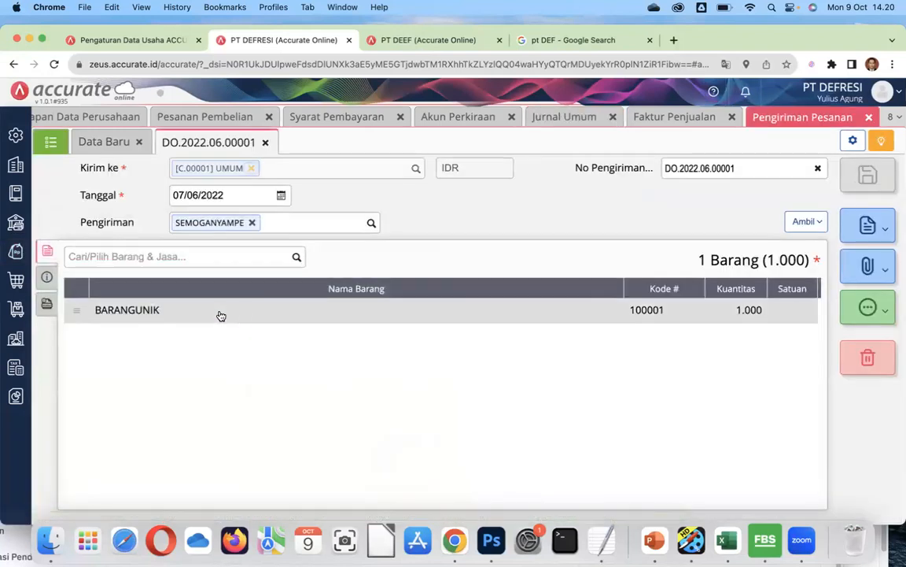
pyautogui.click(233, 193)
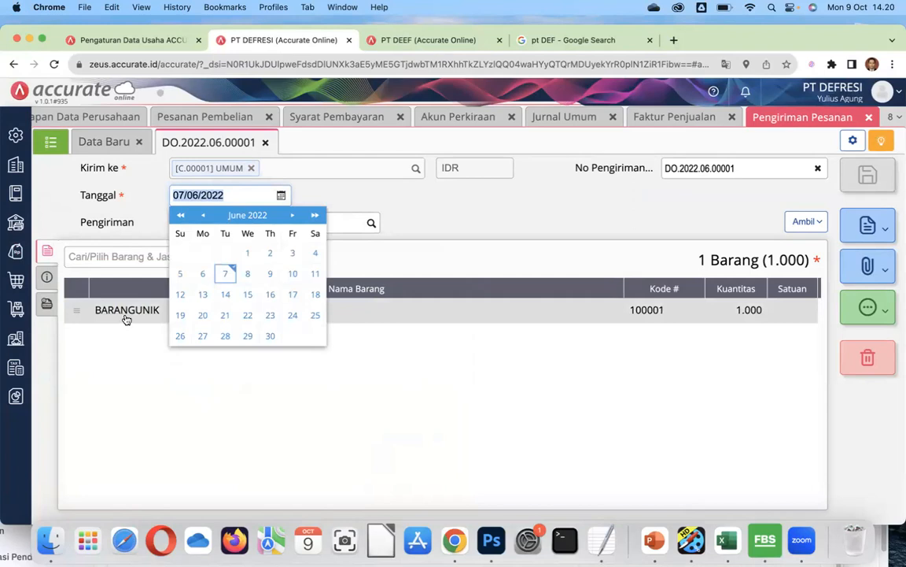
pyautogui.click(138, 351)
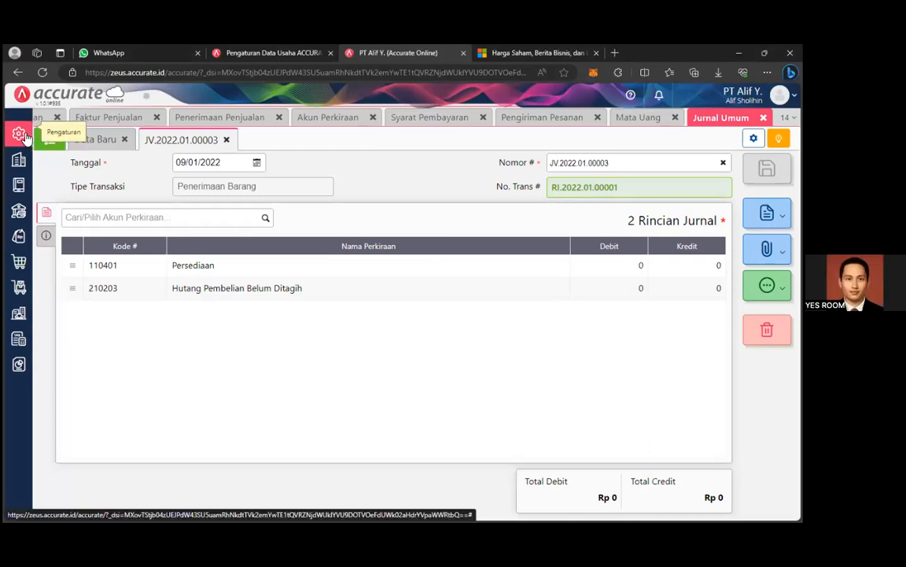
pyautogui.click(291, 55)
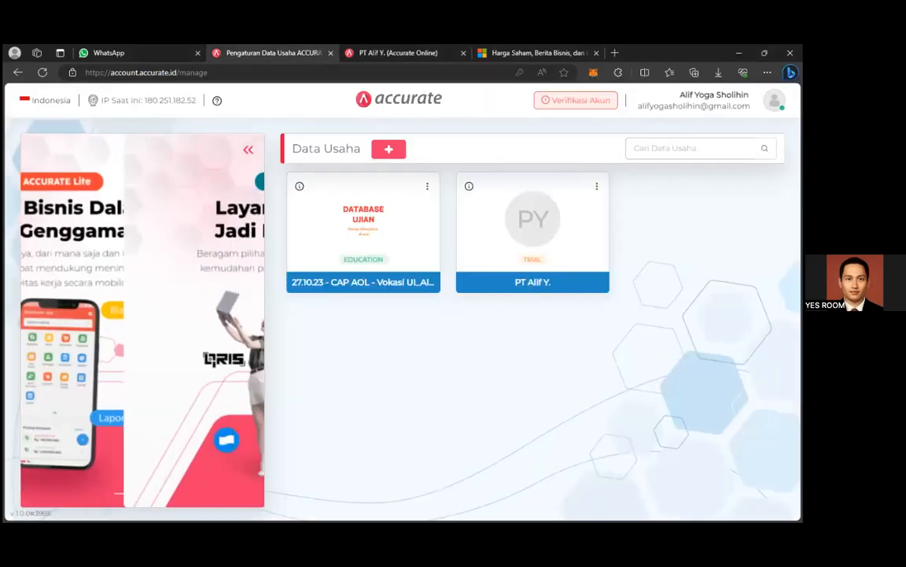
# Start a new company database named 'PT AYS'.
pyautogui.click(389, 149)
pyautogui.click(374, 326)
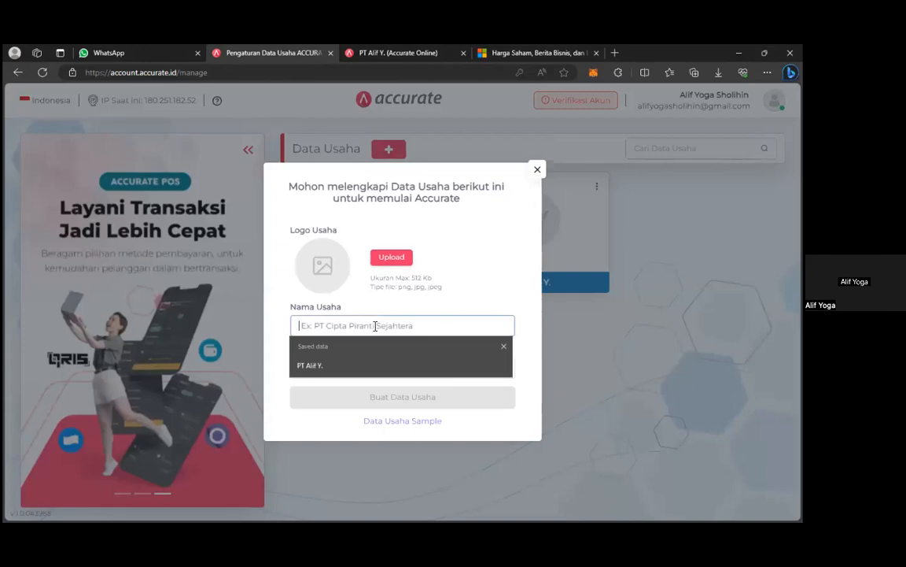
pyautogui.write('pt')
pyautogui.press('BackSpace')
pyautogui.press('BackSpace')
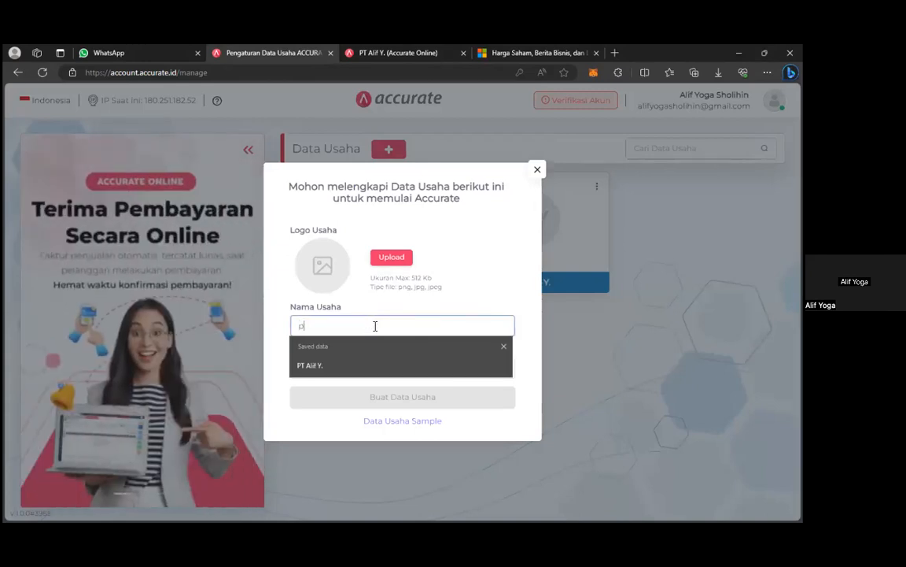
pyautogui.write('PT AYS')
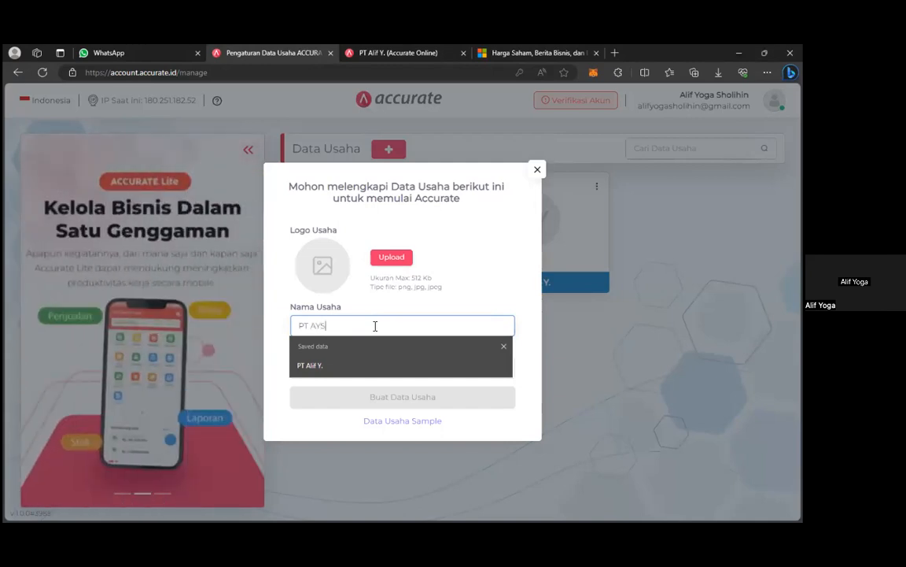
# Set the business field to Computer & Electronics, create the data, and open it.
pyautogui.click(369, 371)
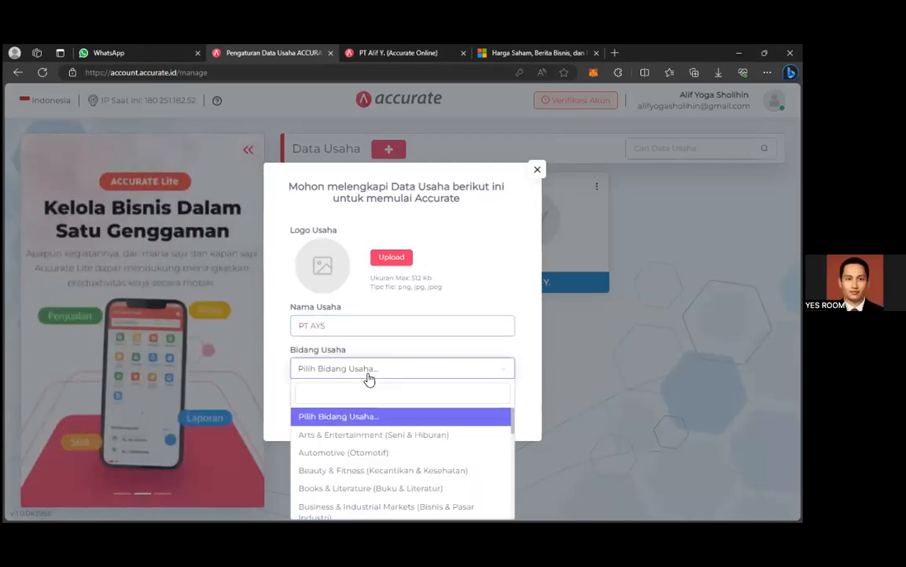
pyautogui.write('ELEKTR')
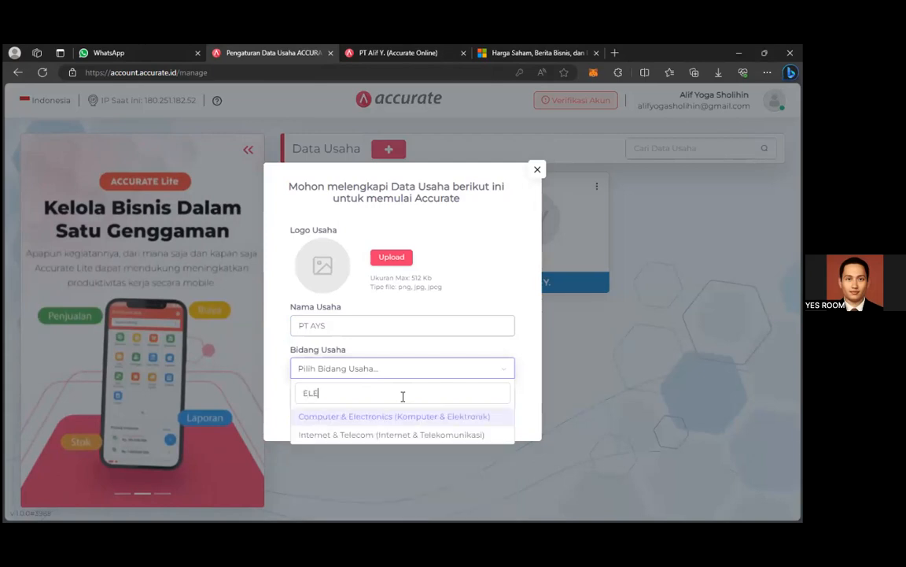
pyautogui.click(424, 418)
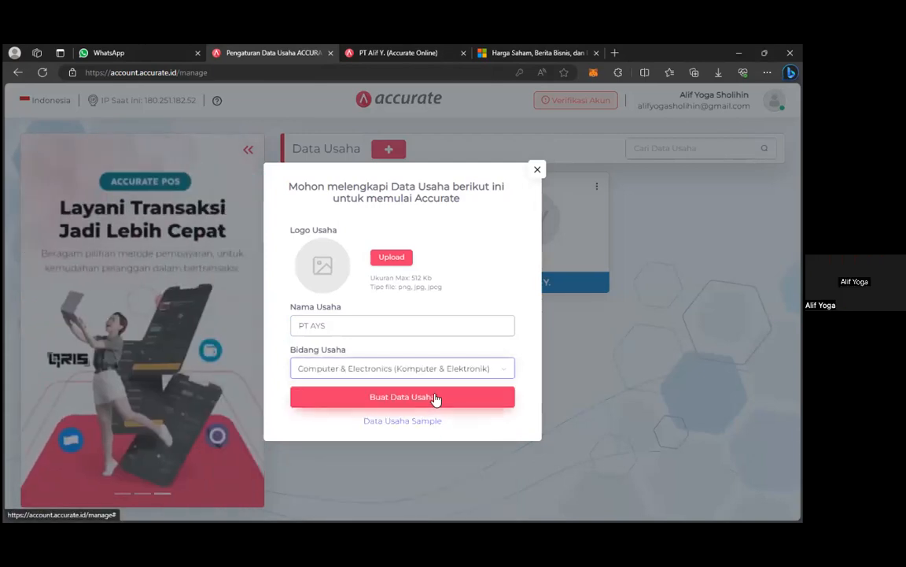
pyautogui.click(435, 397)
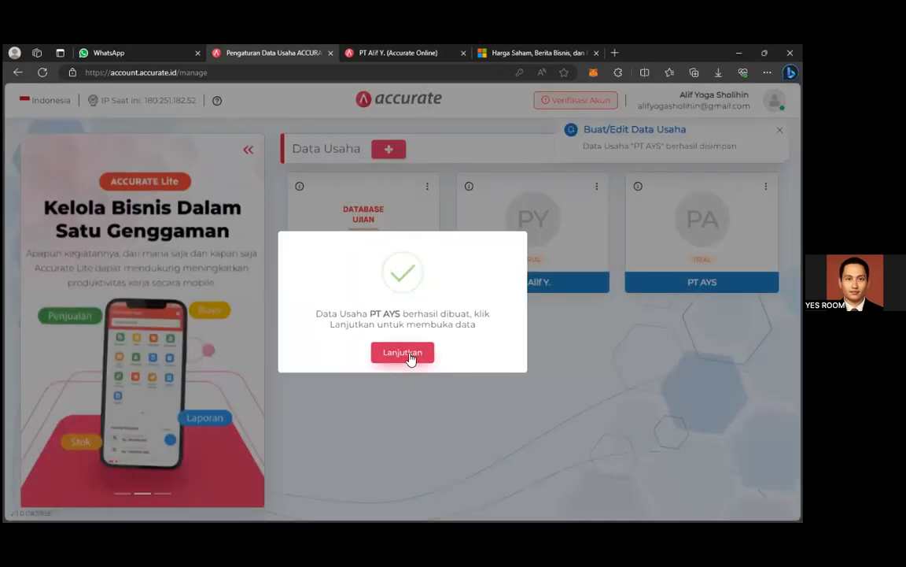
pyautogui.click(402, 353)
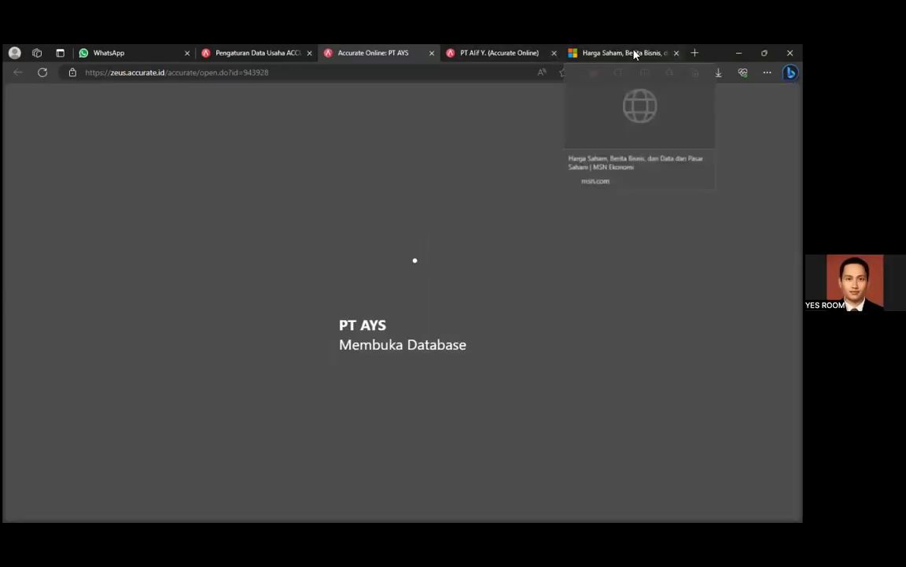
pyautogui.click(676, 53)
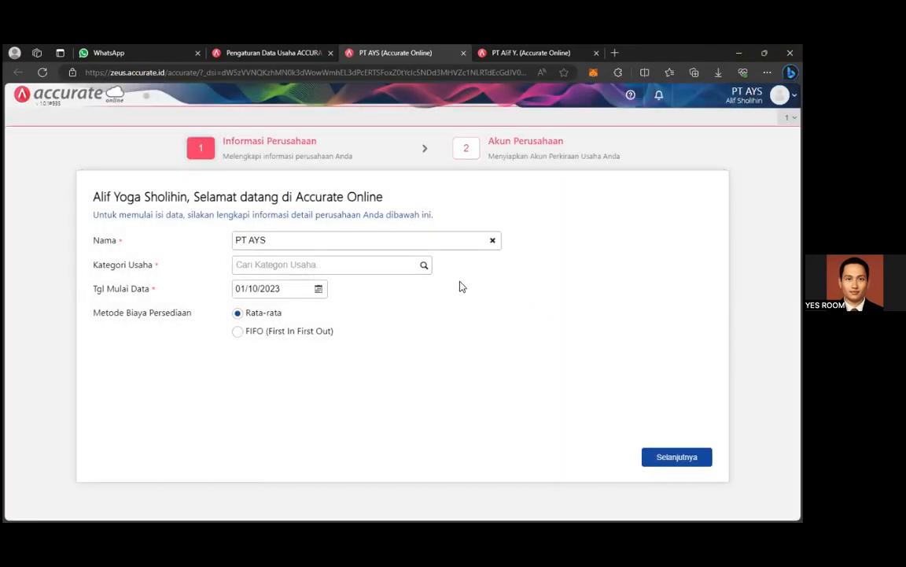
# Set PT AYS's data start date to 01/01/2022 and business category to RETAIL.
pyautogui.click(253, 290)
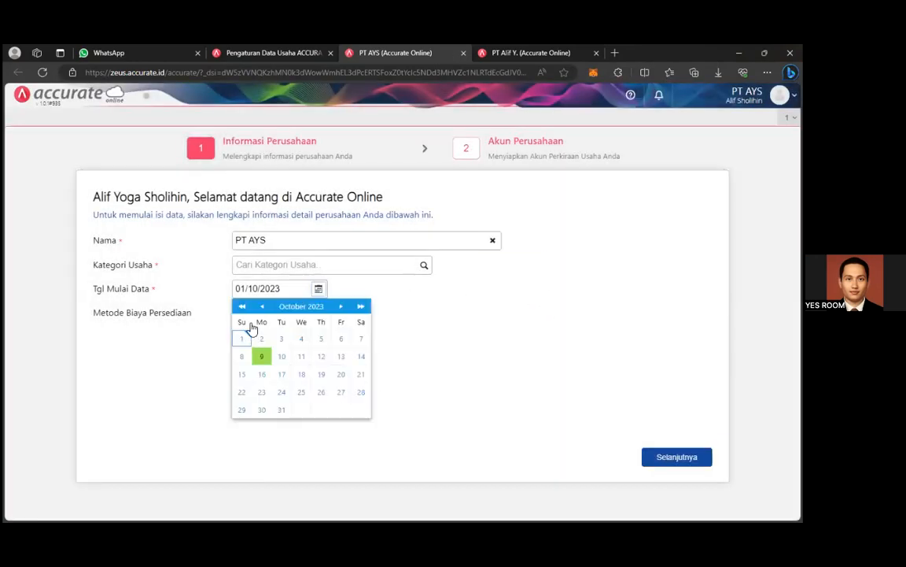
pyautogui.click(242, 307)
pyautogui.click(297, 308)
pyautogui.click(262, 340)
pyautogui.click(355, 345)
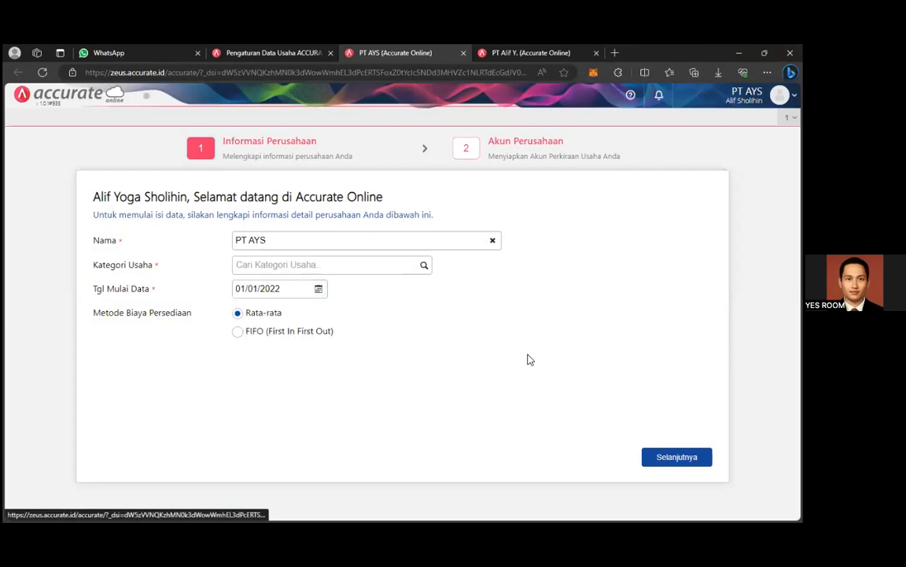
pyautogui.click(422, 269)
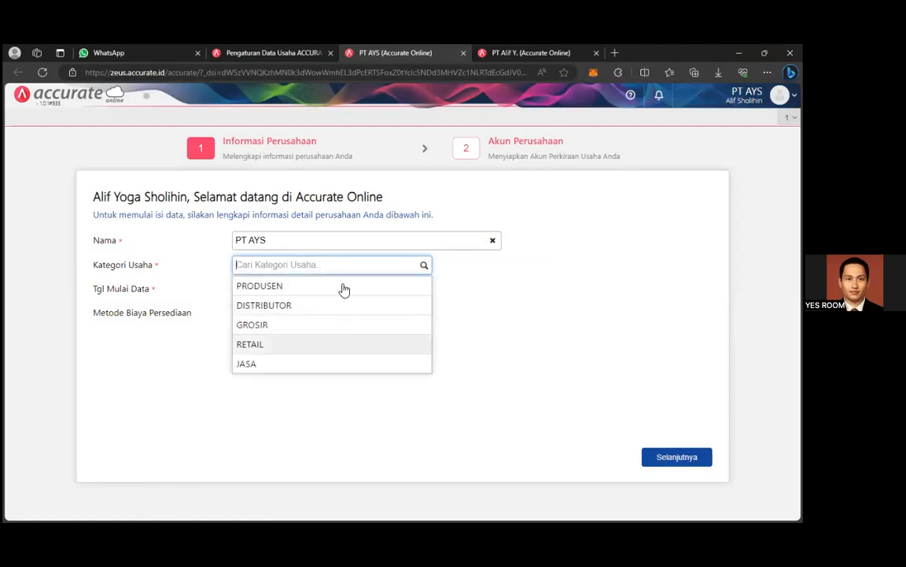
pyautogui.click(336, 346)
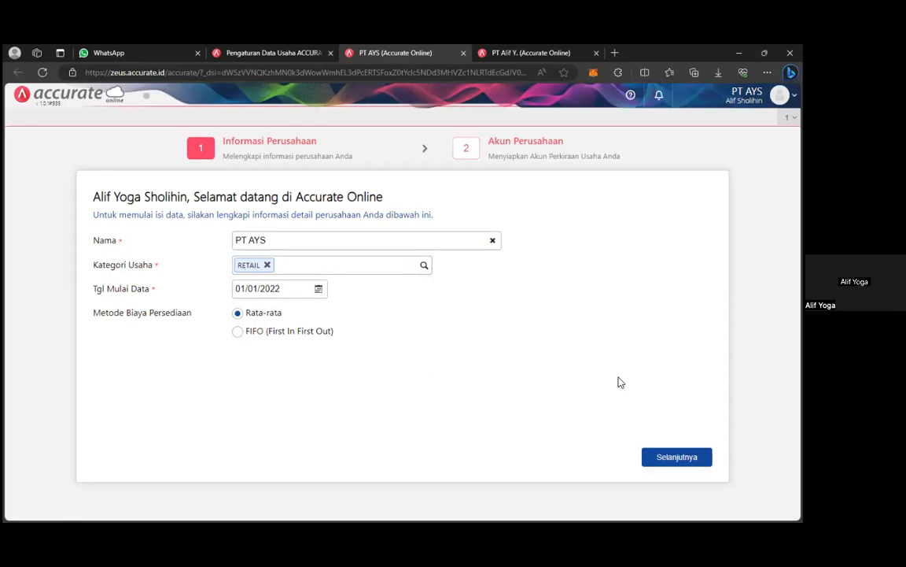
pyautogui.click(690, 458)
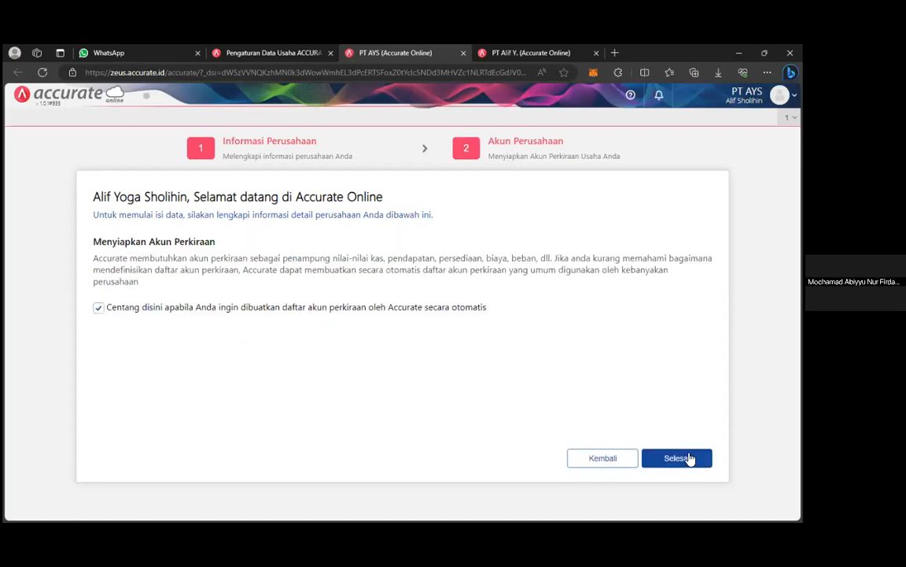
# Recheck the 01/01/2022 start date, then finish setup with an auto-generated chart of accounts.
pyautogui.click(606, 463)
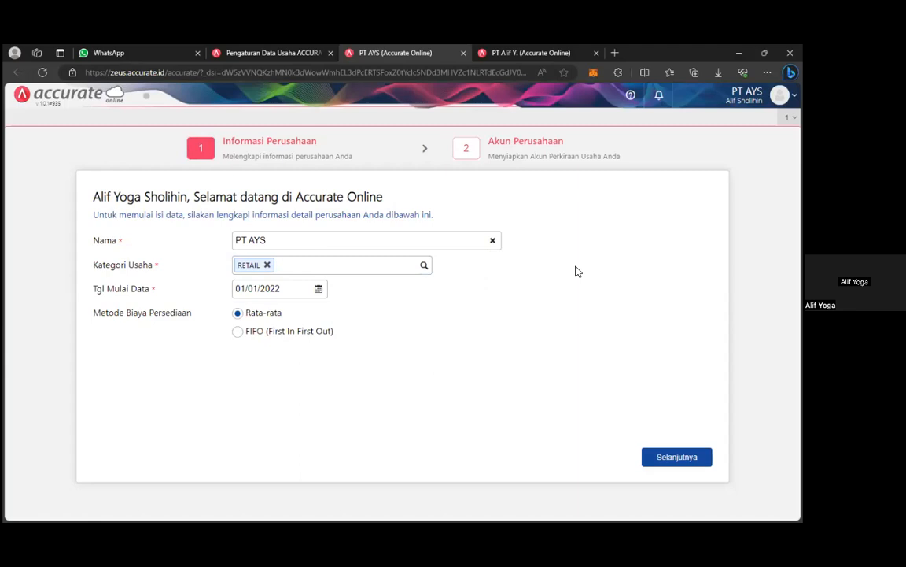
pyautogui.click(318, 288)
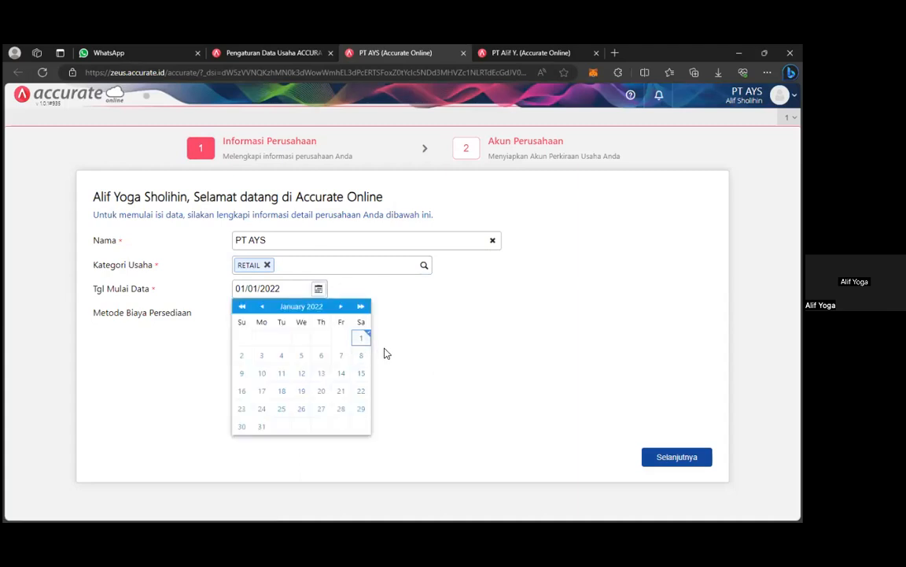
pyautogui.click(472, 355)
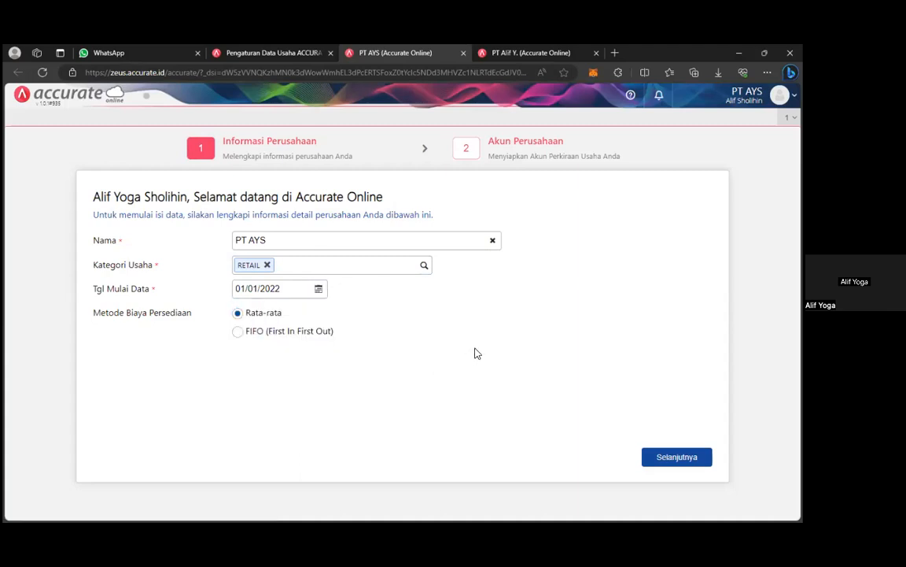
pyautogui.click(690, 460)
pyautogui.click(690, 460)
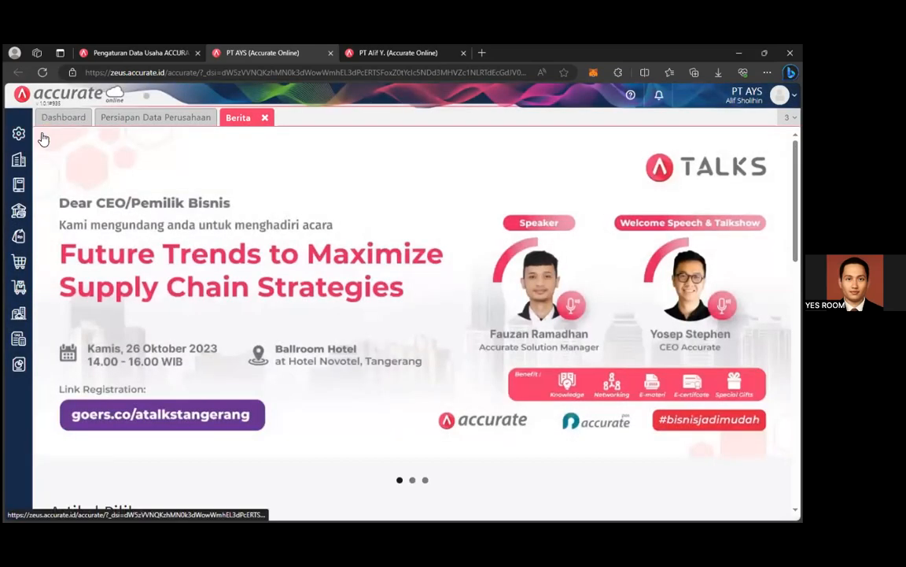
# Bring up the Perusahaan module features once PT AYS's news page has loaded.
pyautogui.click(19, 161)
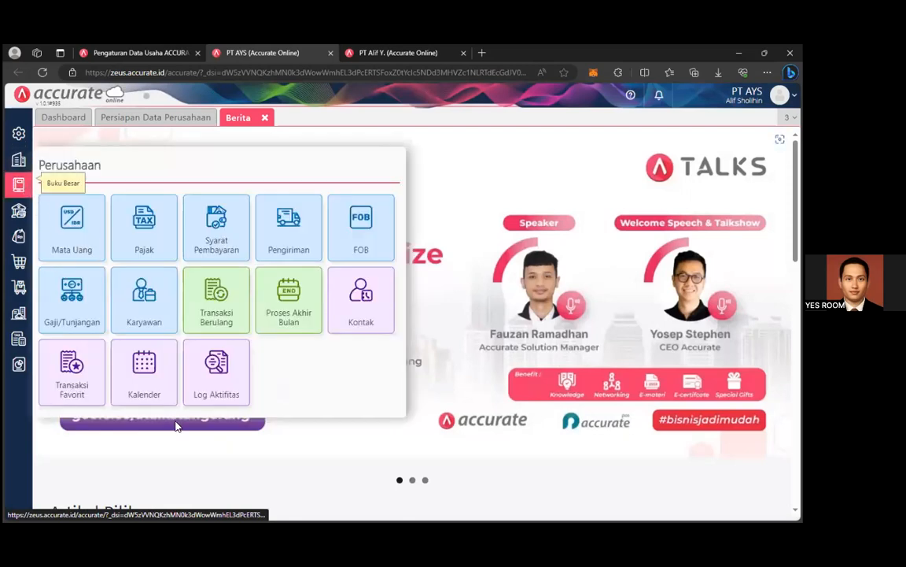
# Start a new Akun Perkiraan entry, then open PT AYS's Preferensi showing its company info.
pyautogui.click(18, 184)
pyautogui.click(67, 269)
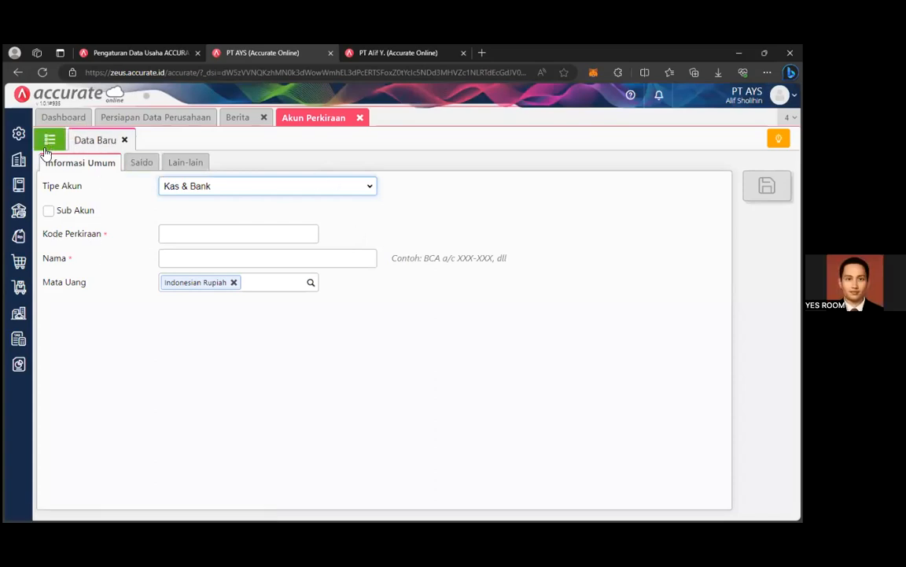
pyautogui.moveTo(21, 137)
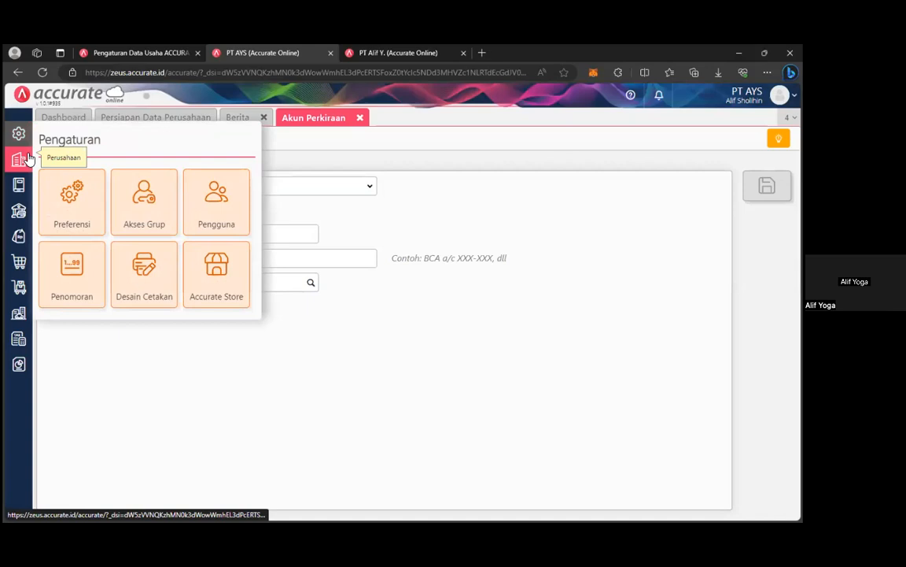
pyautogui.click(77, 203)
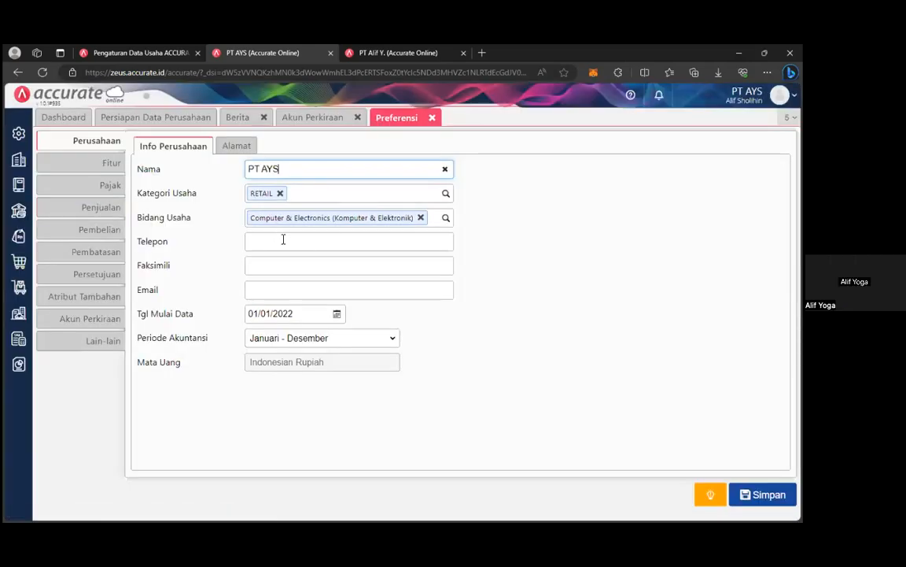
# Enter the company phone number and e-mail in PT AYS's Info Perusahaan, then show Alamat.
pyautogui.click(354, 241)
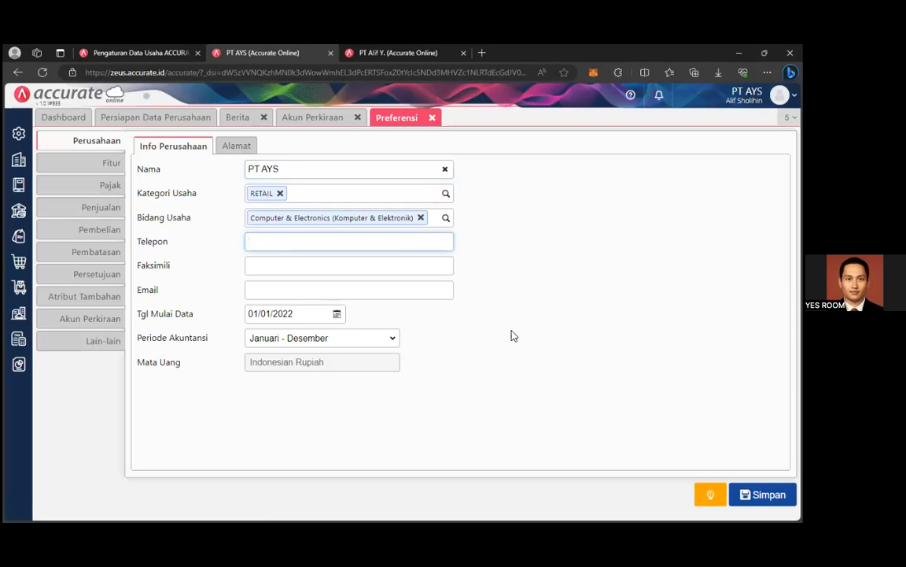
pyautogui.write('081234567890')
pyautogui.click(331, 263)
pyautogui.click(338, 292)
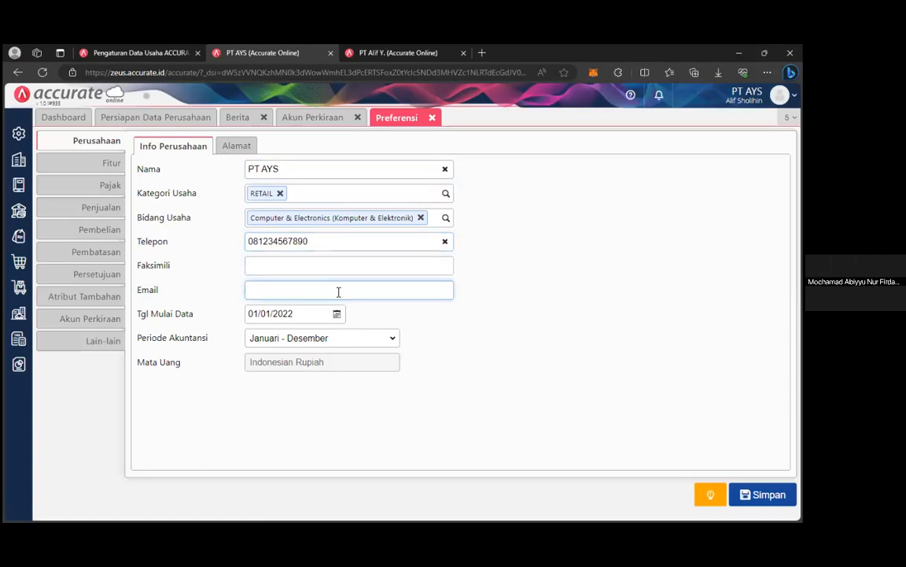
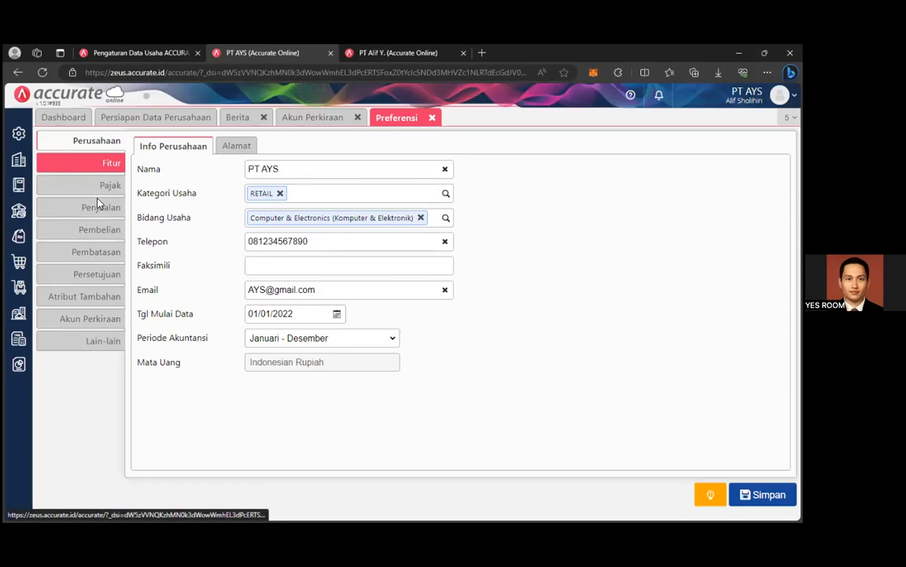
pyautogui.click(336, 269)
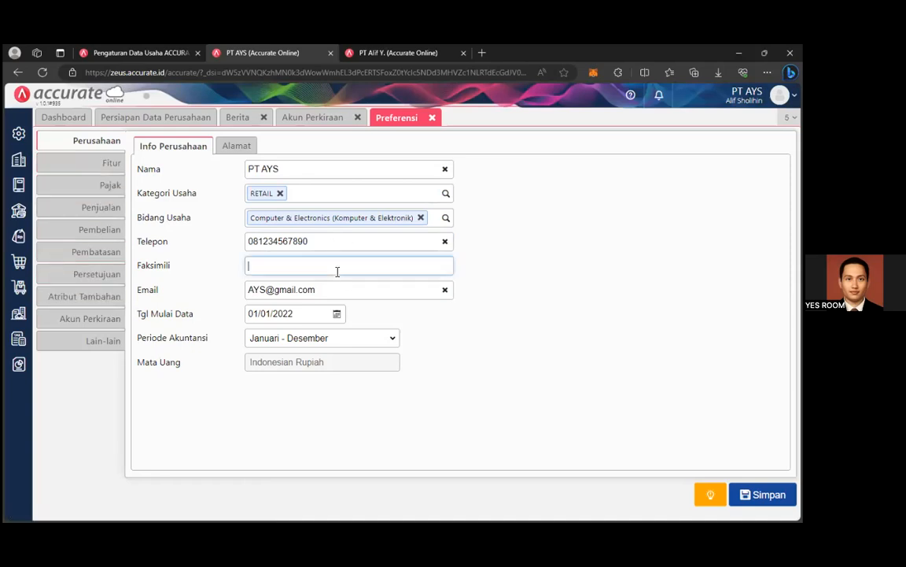
pyautogui.click(235, 146)
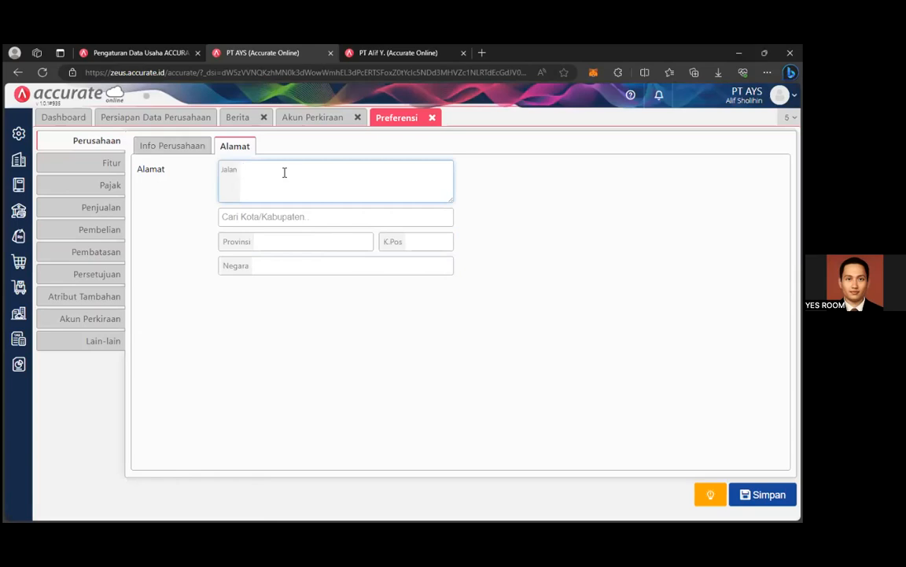
# Enter PT AYS's street with Kota Depok as city, then close Preferensi and Akun Perkiraan.
pyautogui.write('Gedung VC')
pyautogui.click(307, 216)
pyautogui.write('Depok')
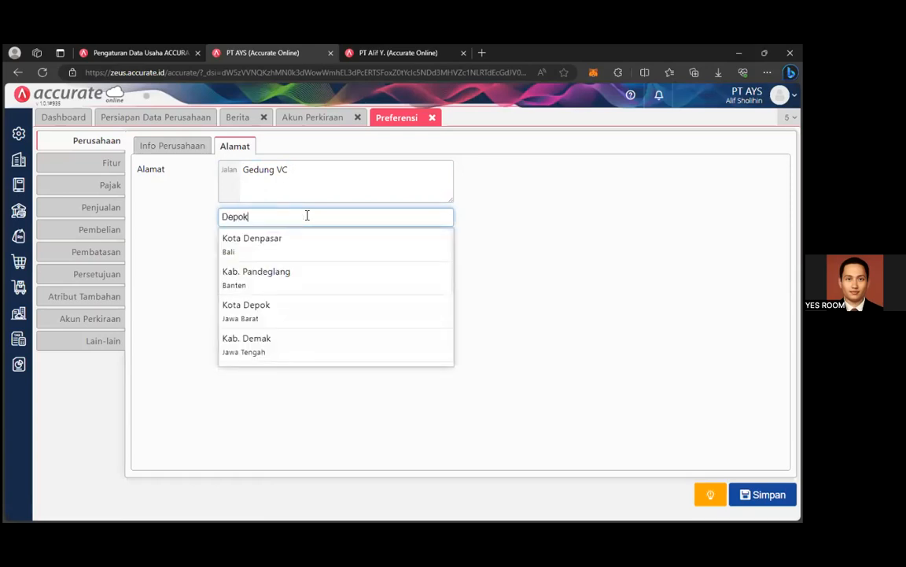
pyautogui.click(517, 289)
pyautogui.click(337, 218)
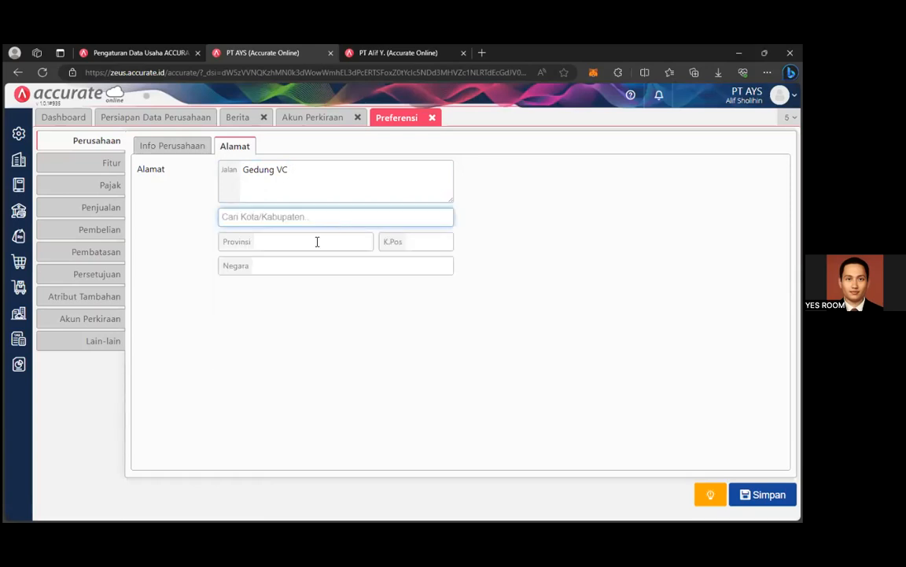
pyautogui.write('D')
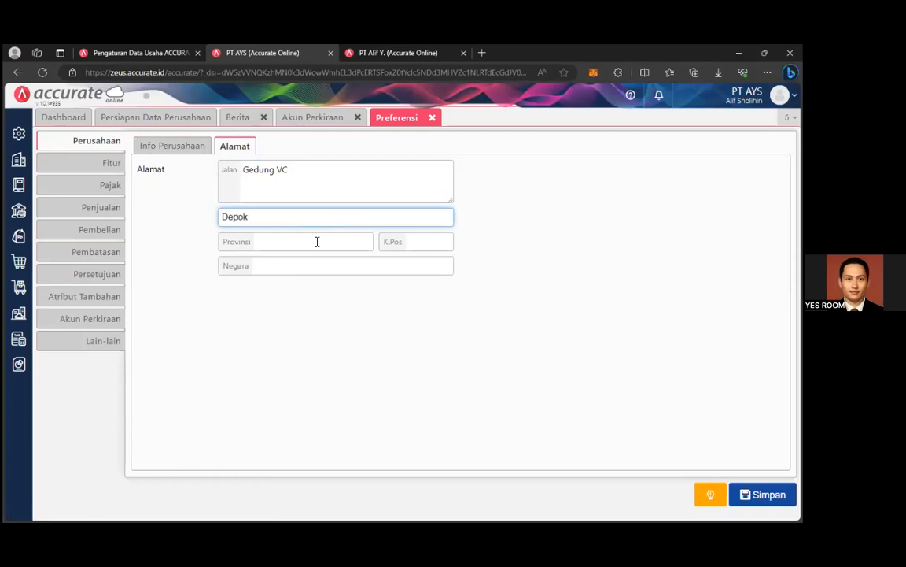
pyautogui.write('epok')
pyautogui.click(248, 251)
pyautogui.click(421, 247)
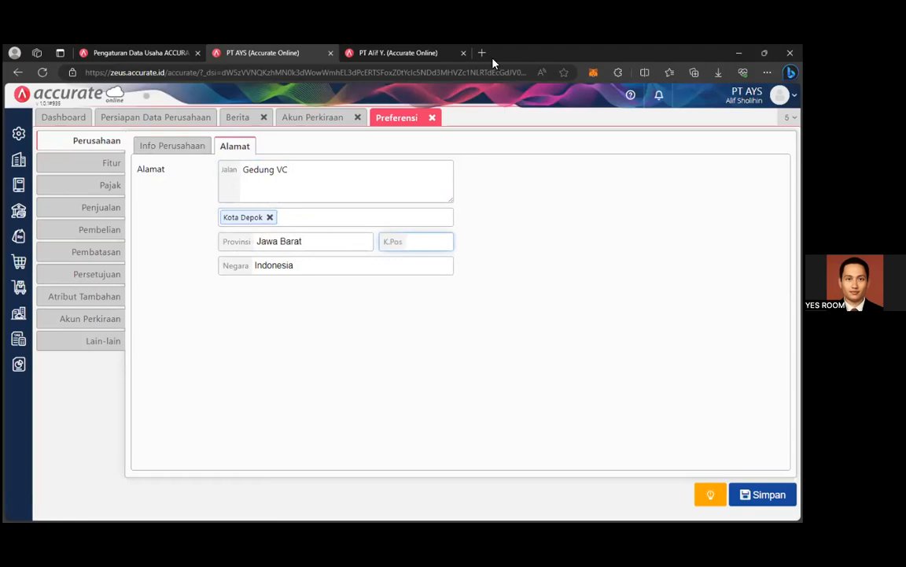
pyautogui.click(118, 161)
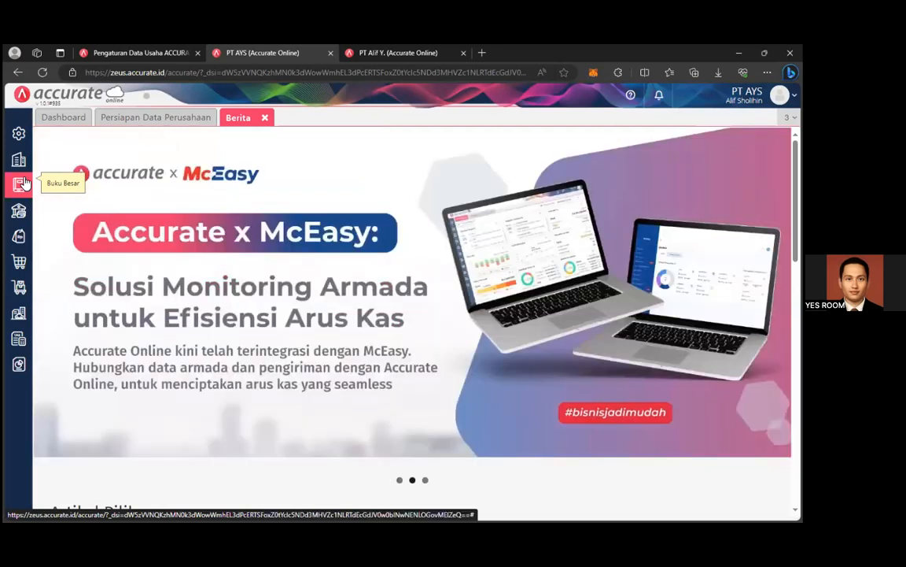
# Open the Bank account 110102's Saldo details and set the balance date to 01/01/2022.
pyautogui.click(24, 182)
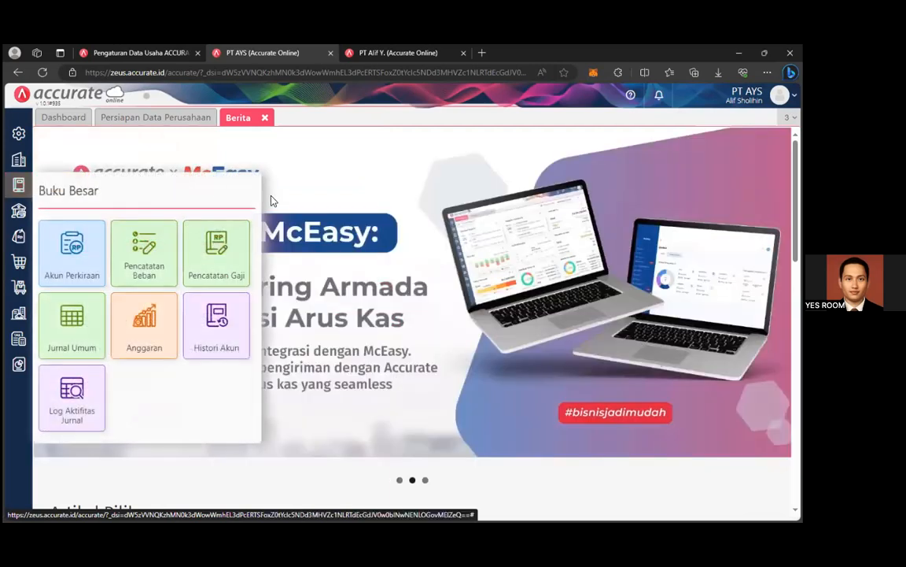
pyautogui.click(72, 244)
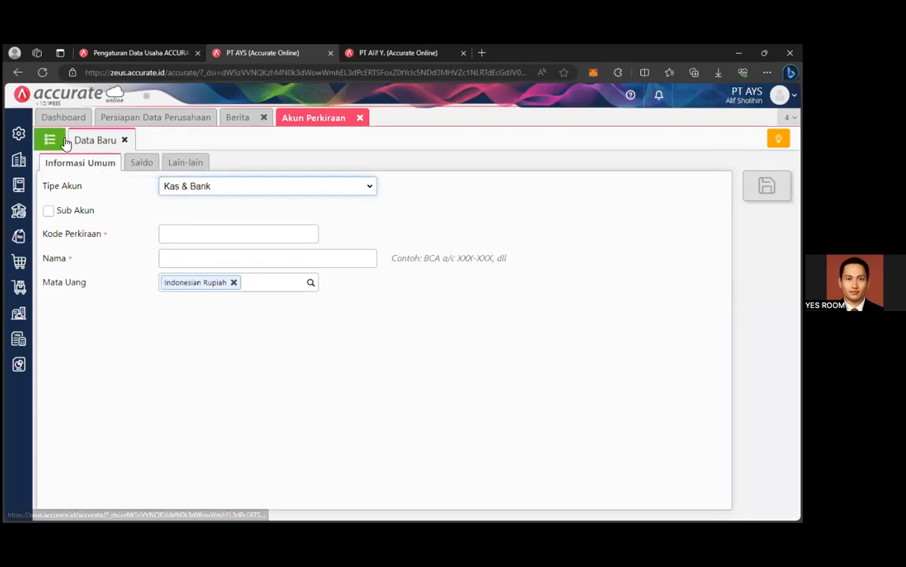
pyautogui.click(50, 141)
pyautogui.click(158, 283)
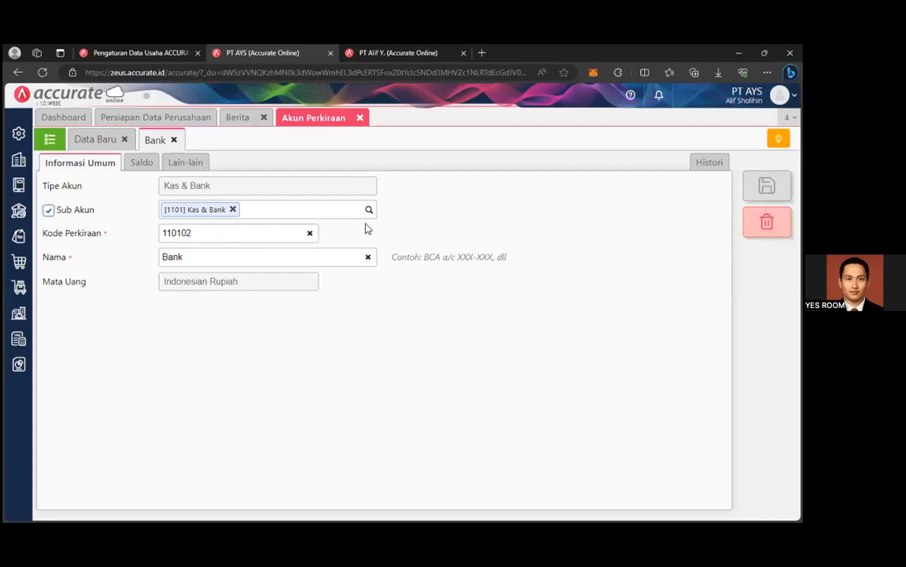
pyautogui.click(140, 162)
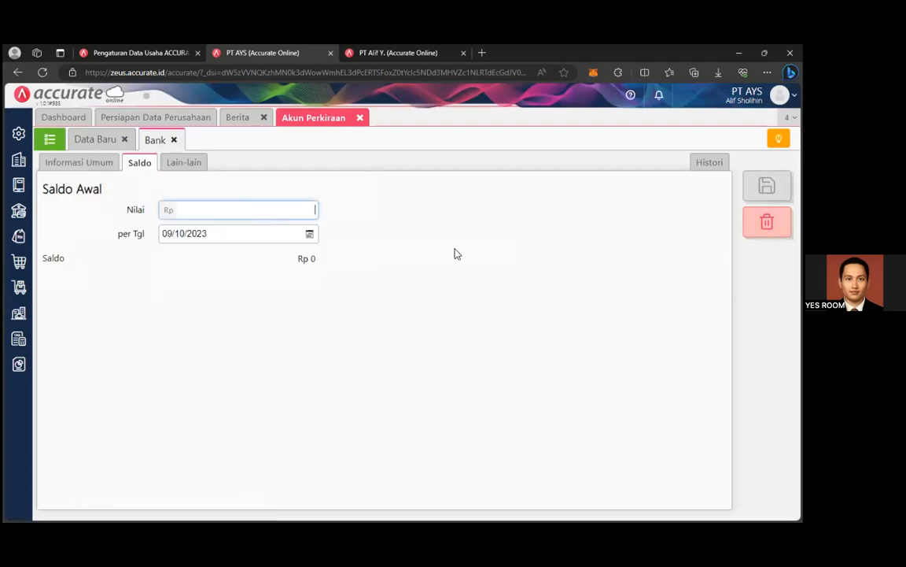
pyautogui.click(309, 233)
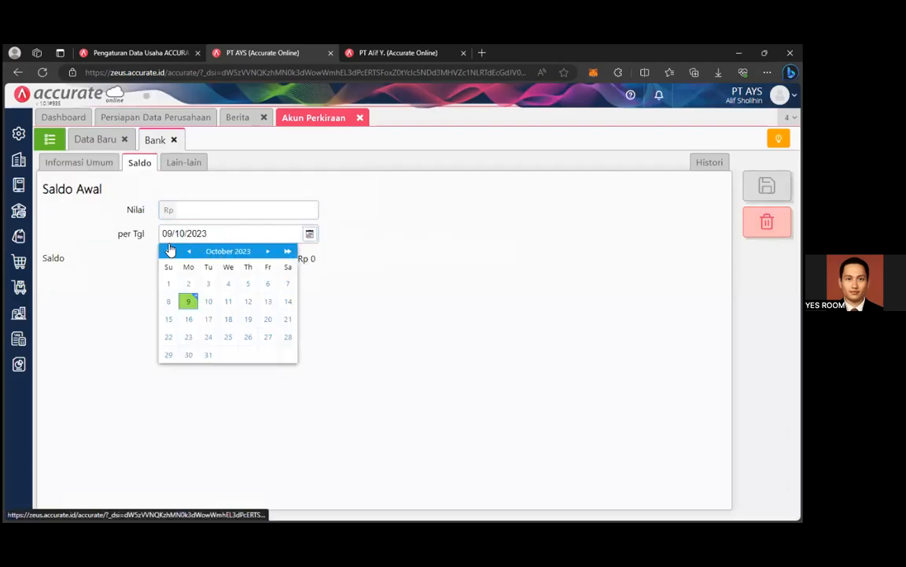
pyautogui.click(169, 251)
pyautogui.click(228, 251)
pyautogui.click(176, 276)
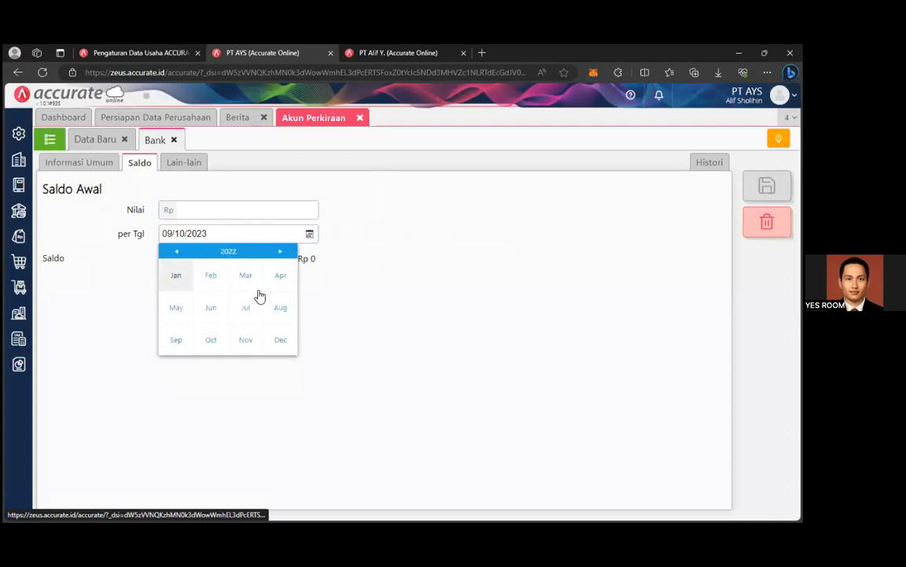
pyautogui.click(287, 283)
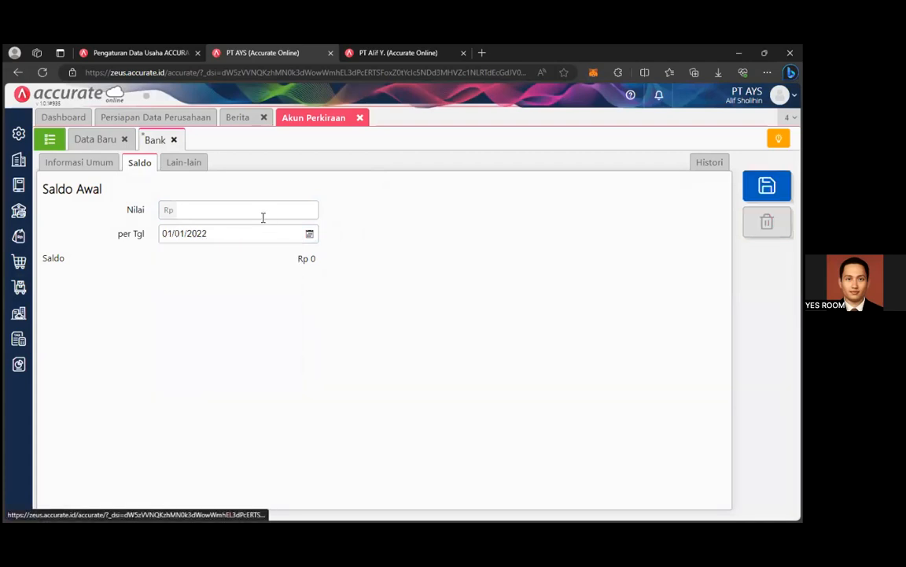
# Enter a Bank opening balance of Rp 1.000.000.000 and save the account.
pyautogui.click(263, 213)
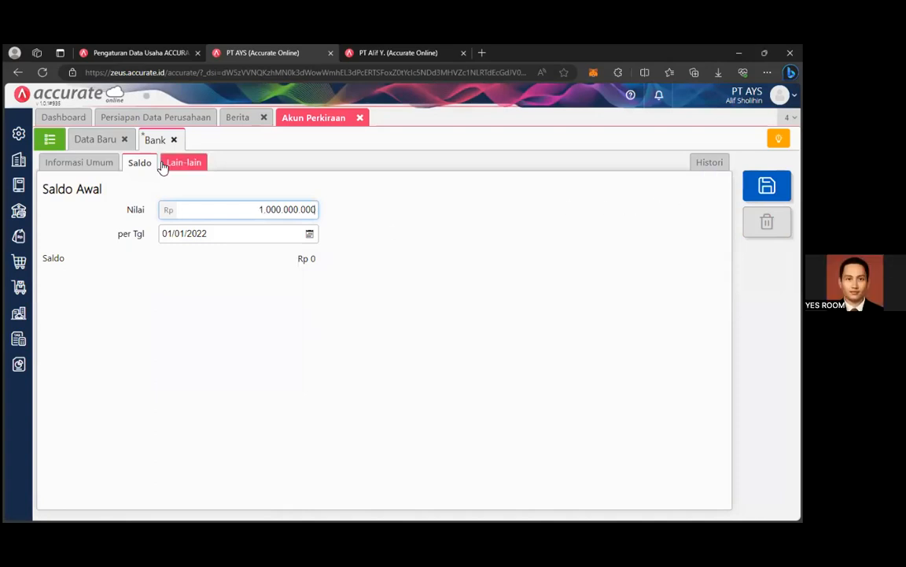
pyautogui.click(46, 165)
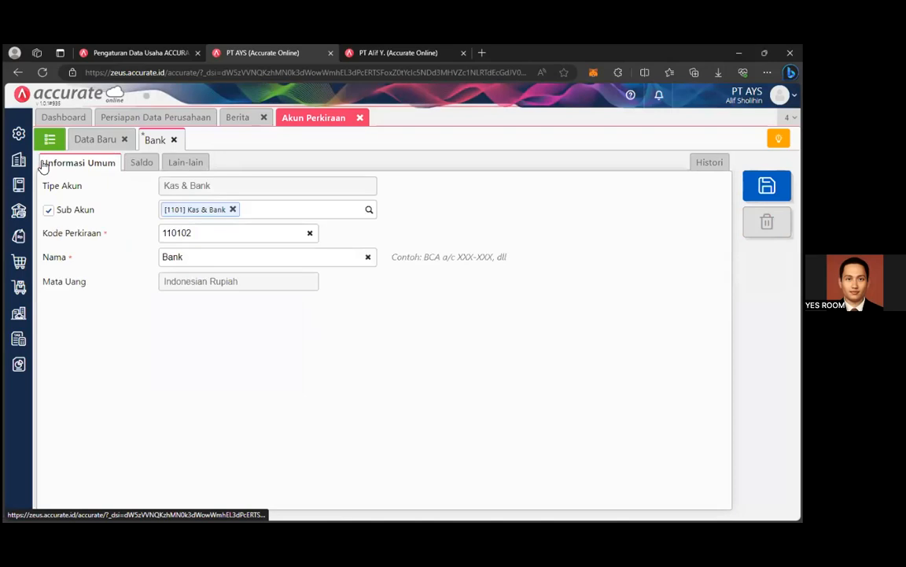
pyautogui.click(142, 162)
pyautogui.click(186, 162)
pyautogui.click(140, 162)
pyautogui.click(767, 186)
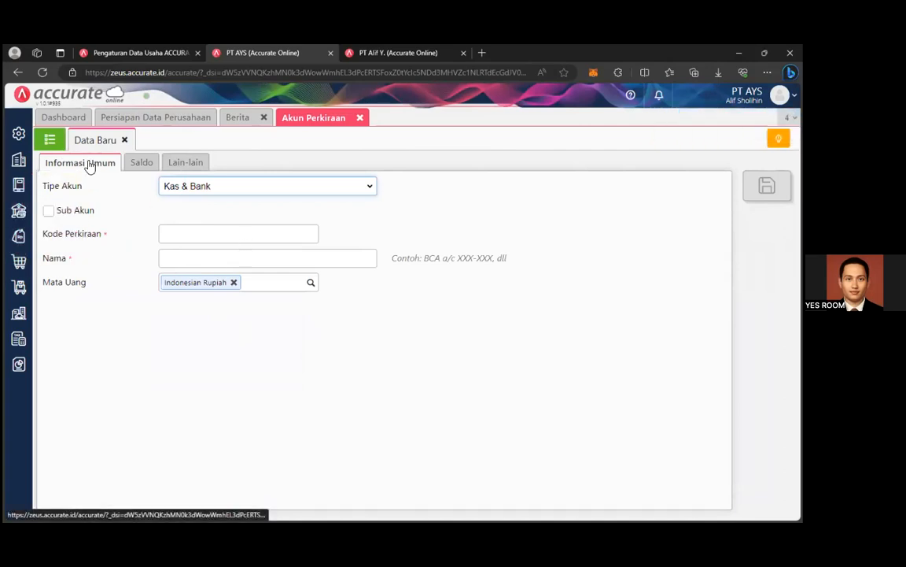
pyautogui.click(49, 138)
pyautogui.click(125, 140)
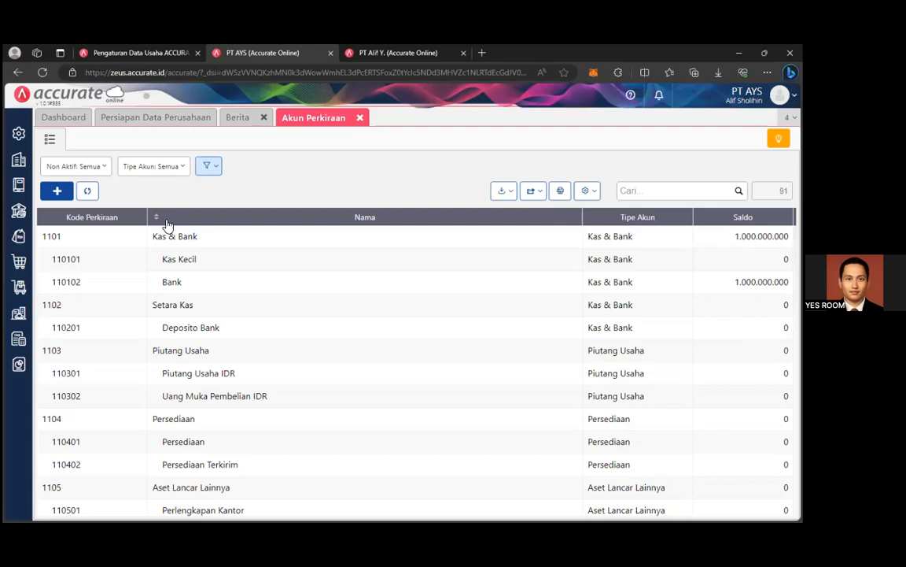
# Reopen the Bank account to confirm its 1.000.000.000 opening balance, then bring up the report shortcuts.
pyautogui.click(344, 52)
pyautogui.click(266, 53)
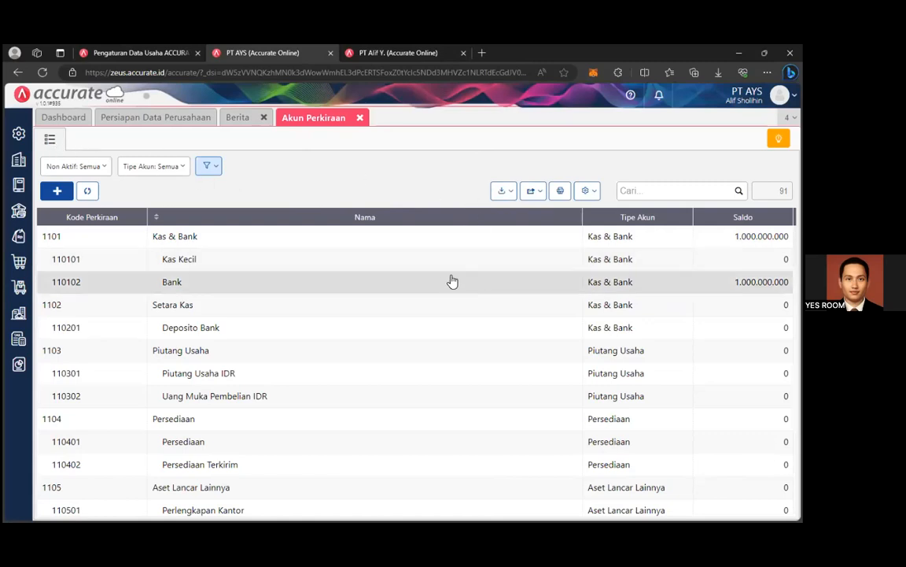
pyautogui.click(510, 288)
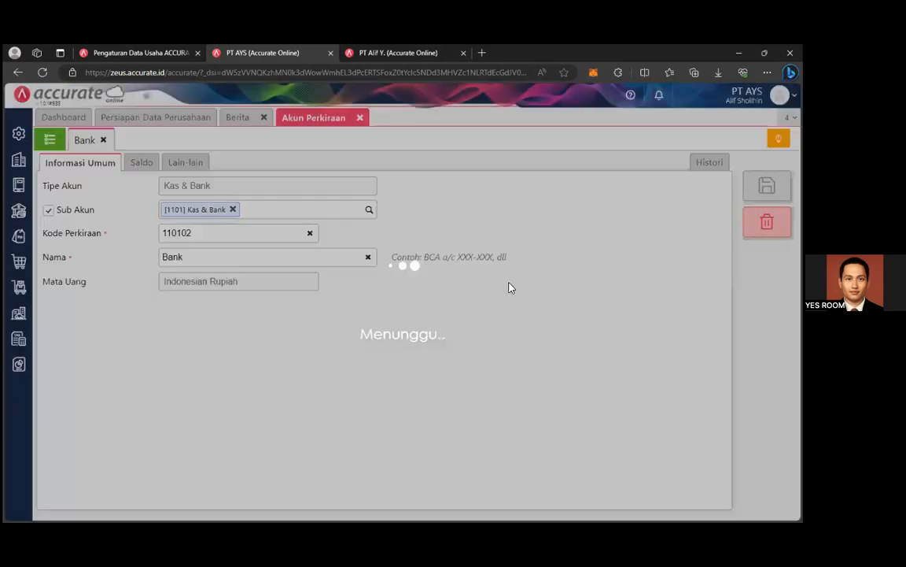
pyautogui.click(144, 163)
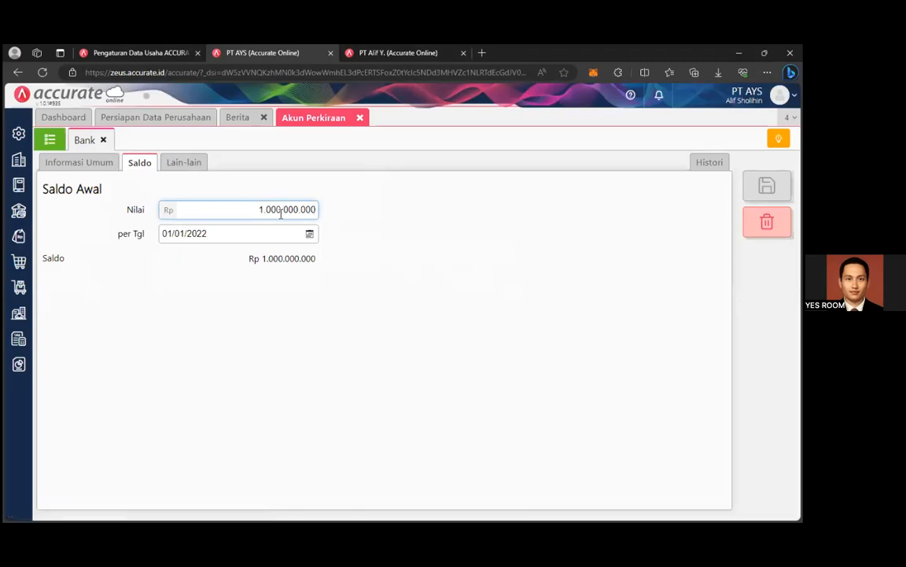
pyautogui.click(52, 140)
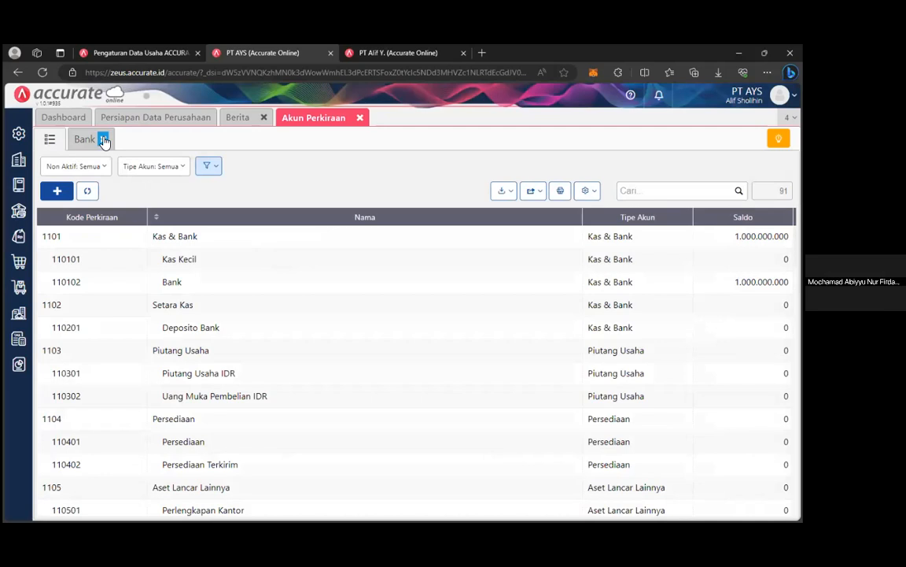
pyautogui.click(105, 140)
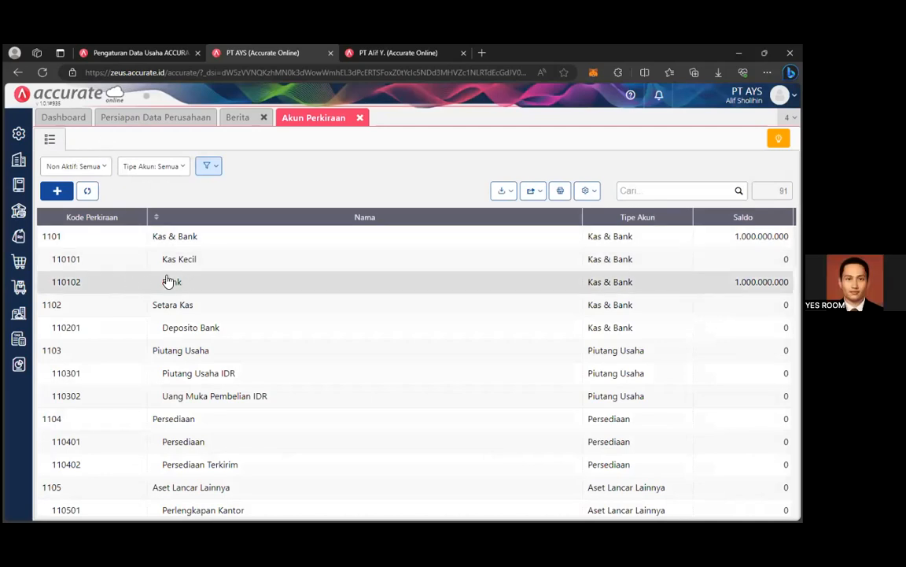
pyautogui.click(21, 366)
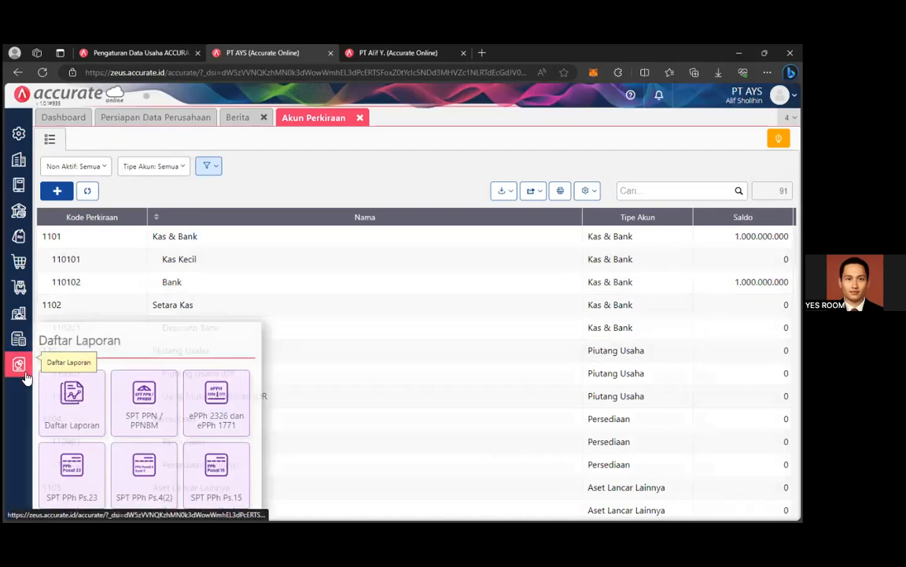
pyautogui.click(73, 403)
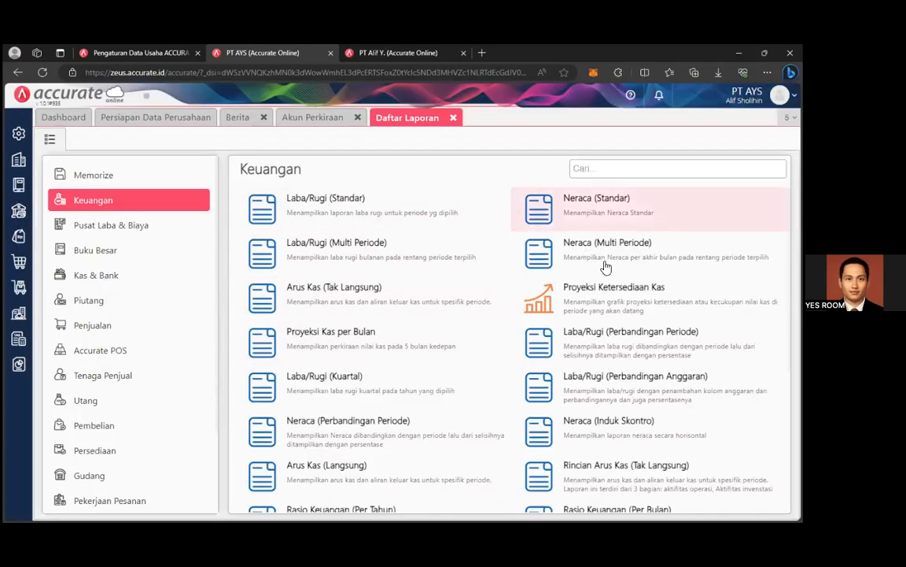
pyautogui.click(604, 218)
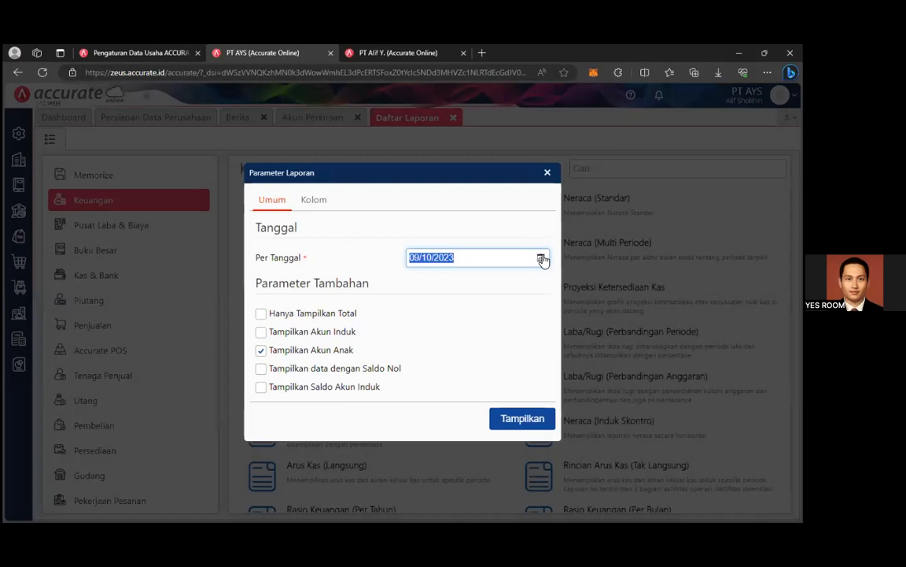
pyautogui.write('010120')
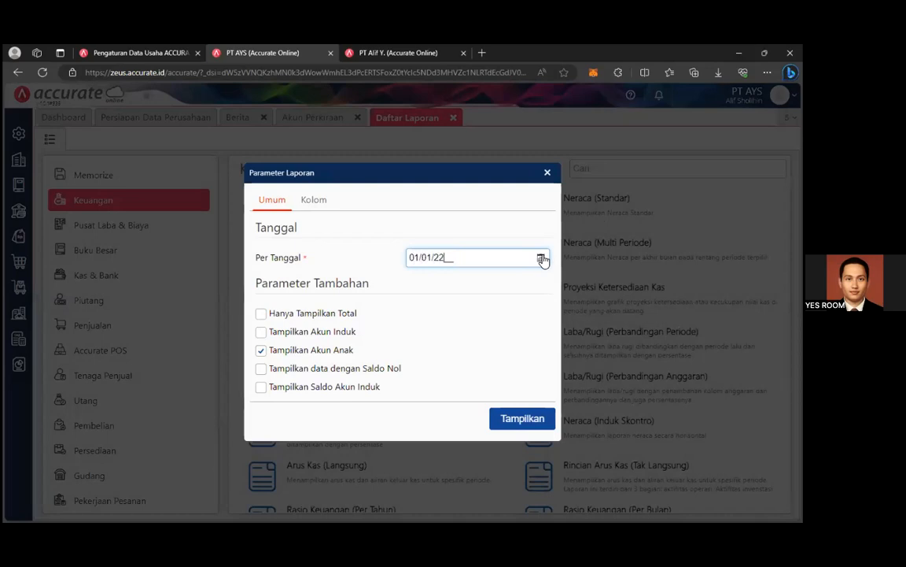
pyautogui.click(537, 421)
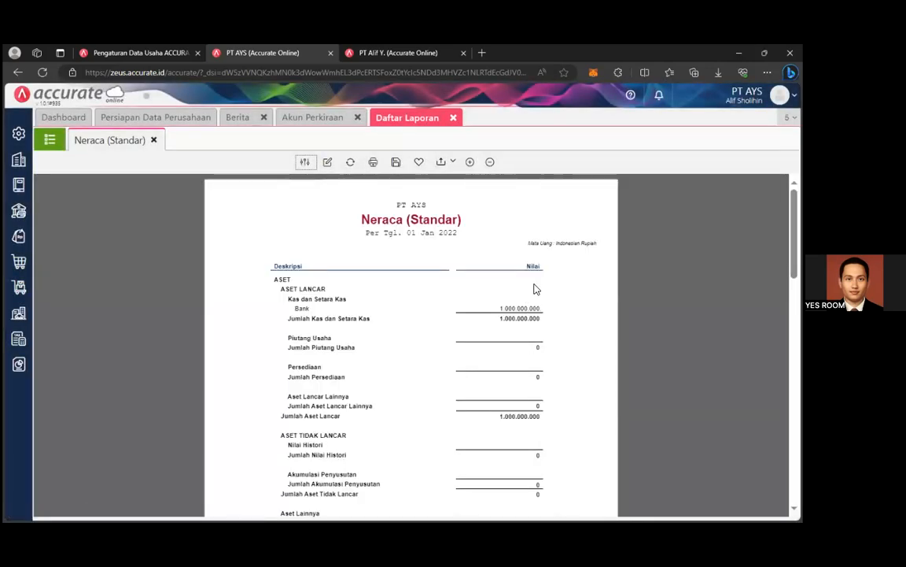
pyautogui.scroll(-2, 536, 290)
pyautogui.scroll(1, 411, 346)
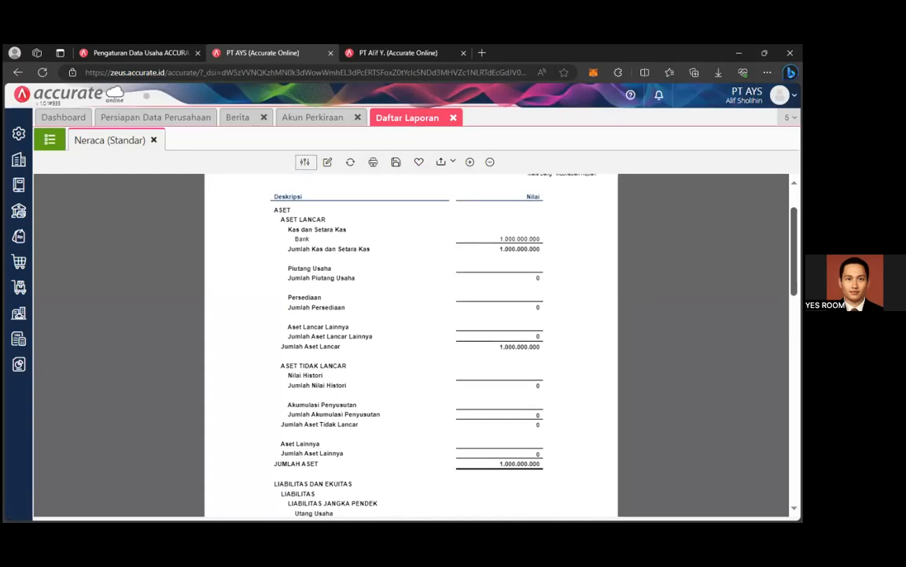
pyautogui.click(454, 118)
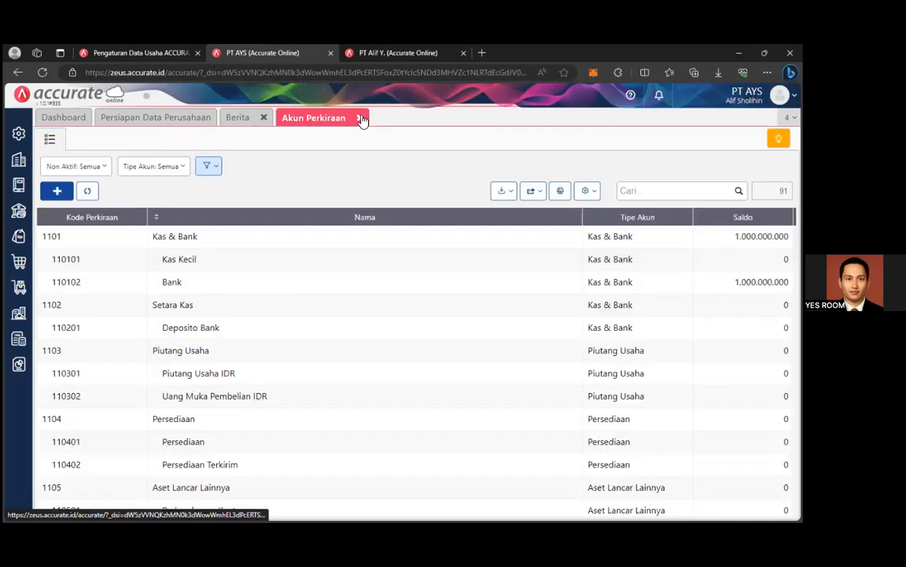
pyautogui.click(18, 363)
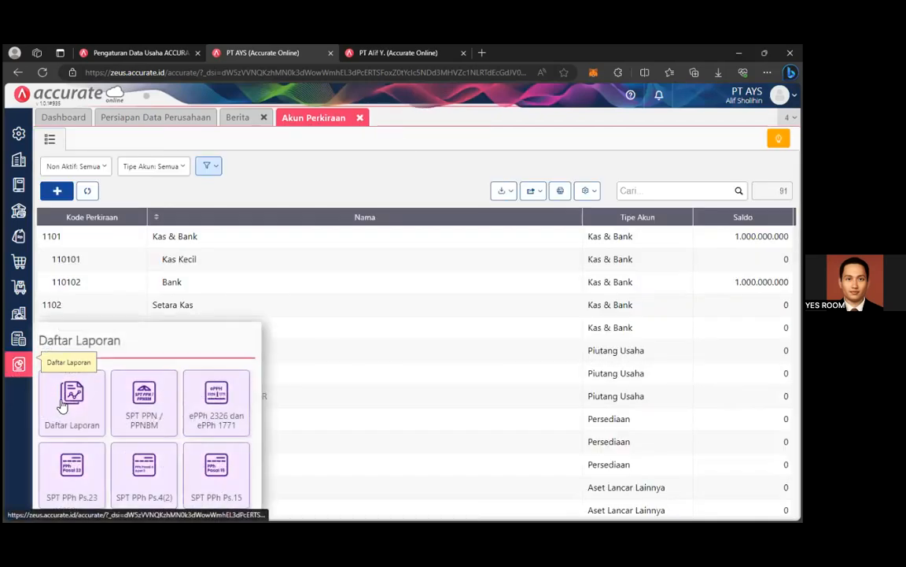
# Start a new supplier named PT GAMAU URUS in the Umum category.
pyautogui.click(19, 260)
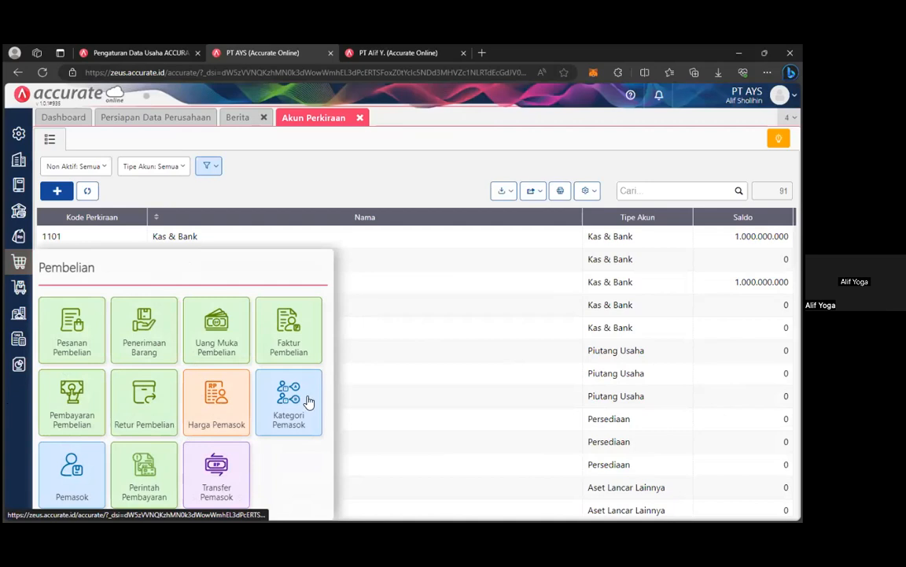
pyautogui.click(72, 468)
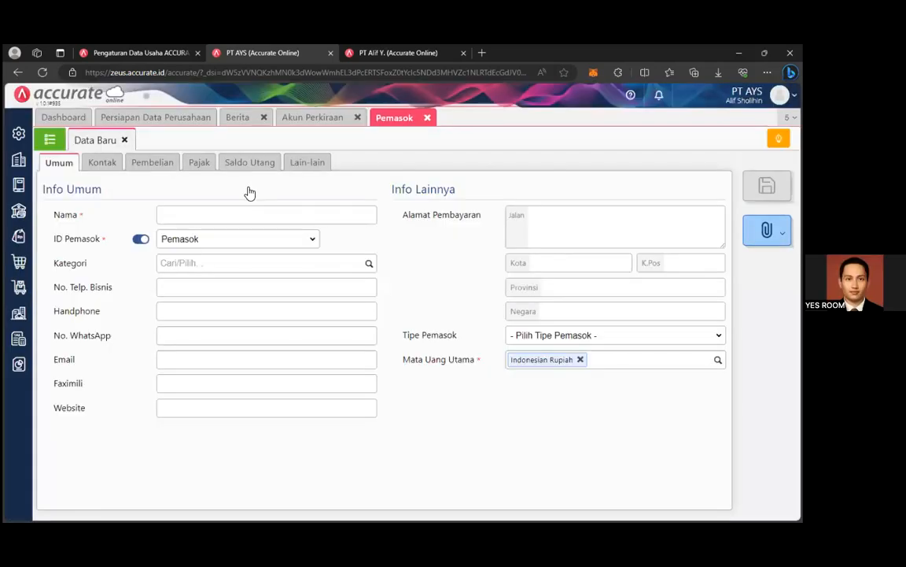
pyautogui.write('PT ')
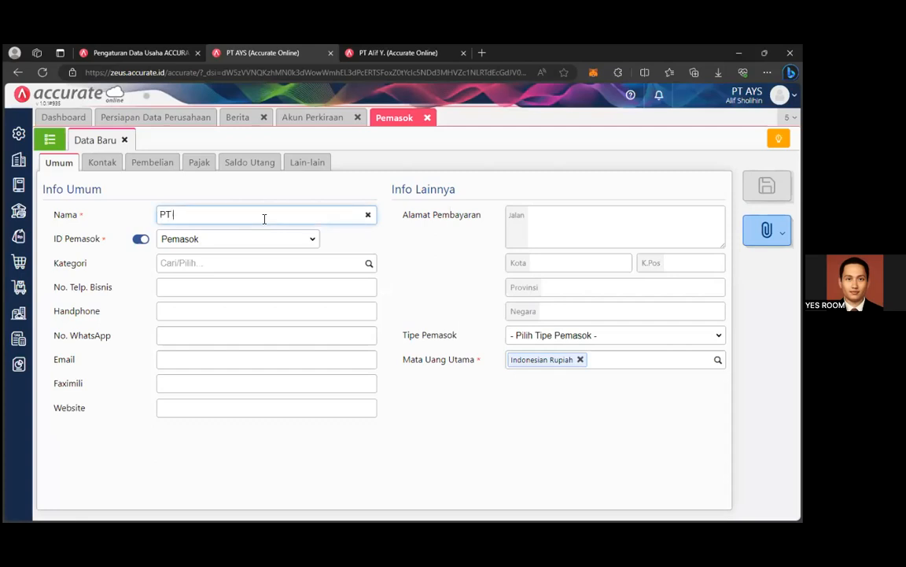
pyautogui.write('GAM')
pyautogui.press('BackSpace')
pyautogui.write('AMAU URUS')
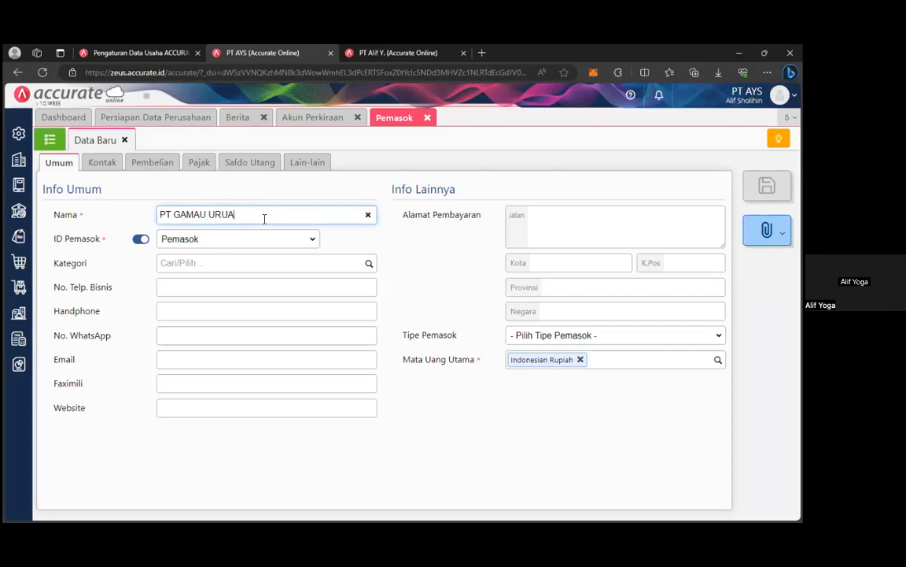
pyautogui.click(369, 263)
pyautogui.click(324, 288)
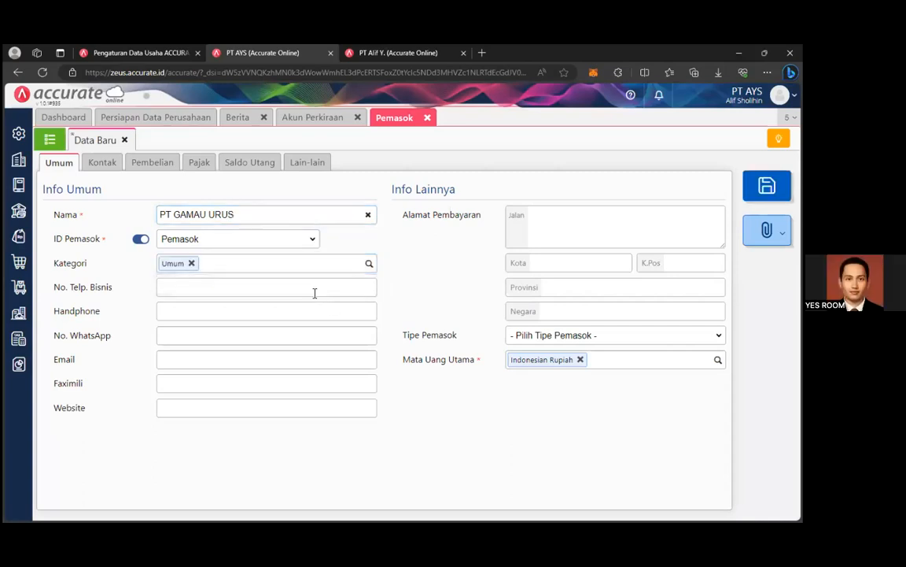
pyautogui.click(309, 288)
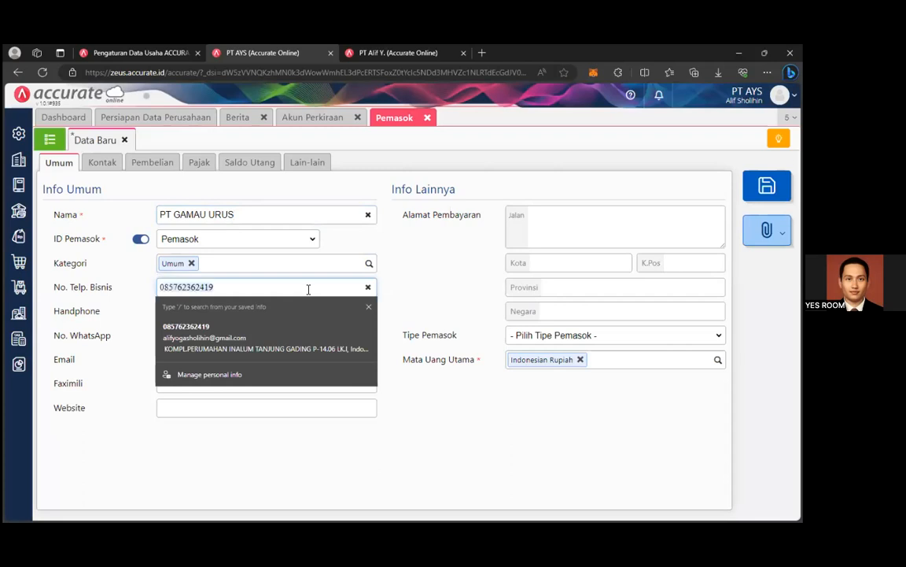
# Enter the supplier's business phone and billing address in Depok, Jawa Barat.
pyautogui.write('081234567891')
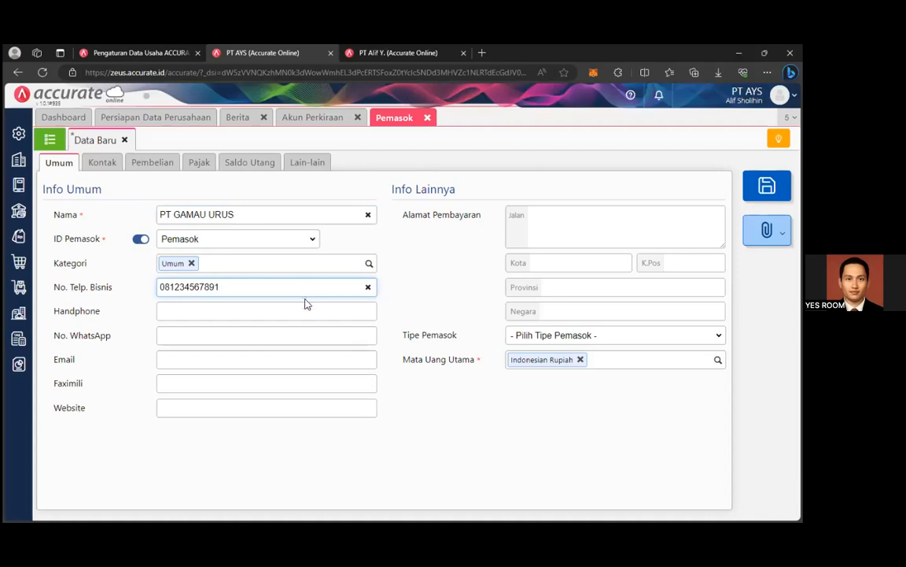
pyautogui.click(305, 313)
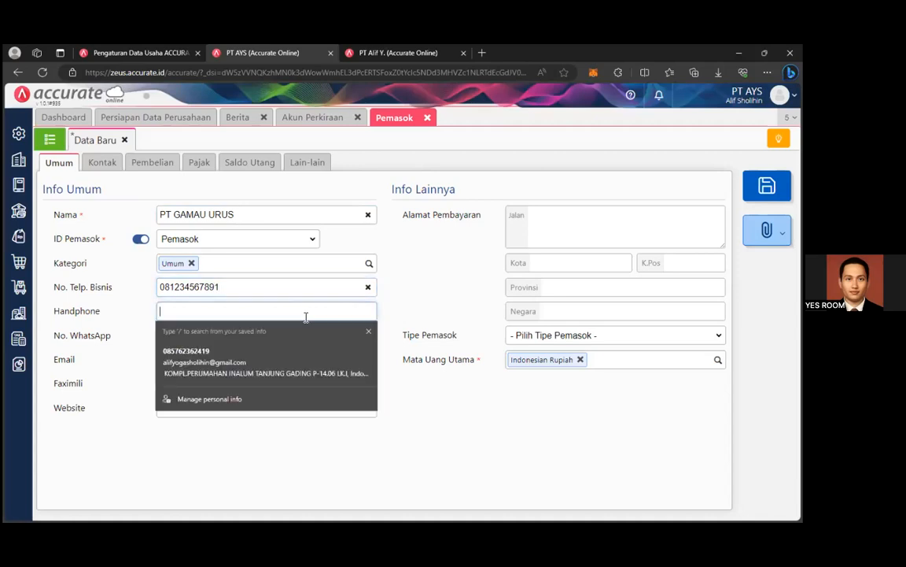
pyautogui.click(399, 287)
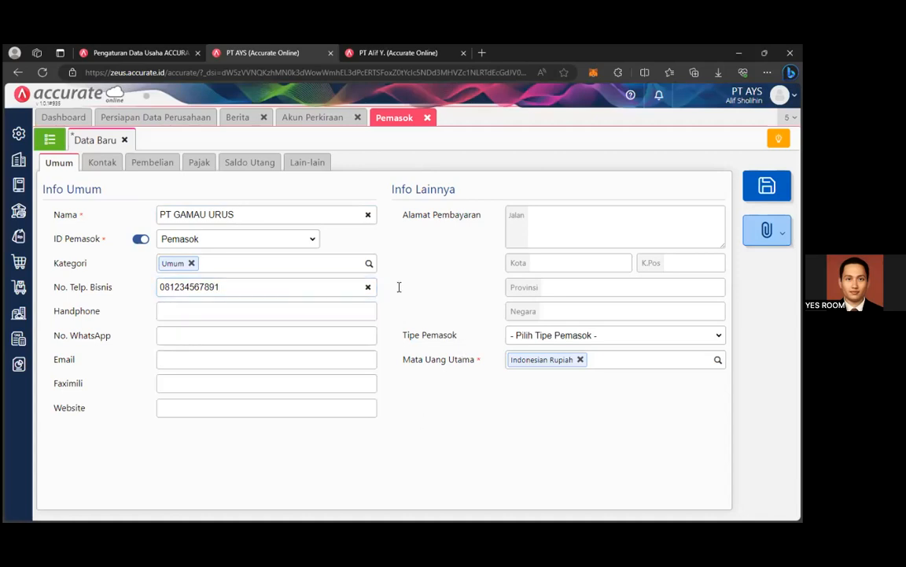
pyautogui.click(619, 217)
pyautogui.click(662, 394)
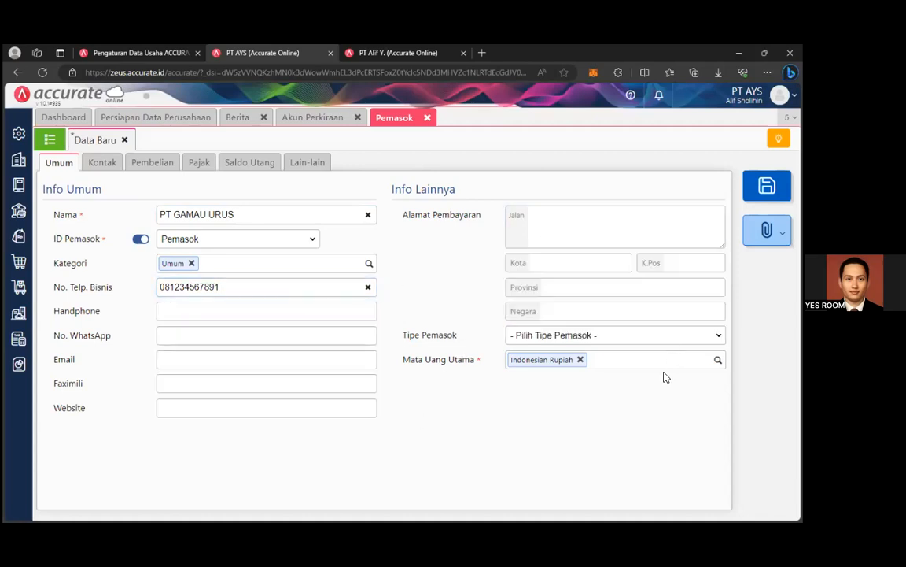
pyautogui.click(612, 211)
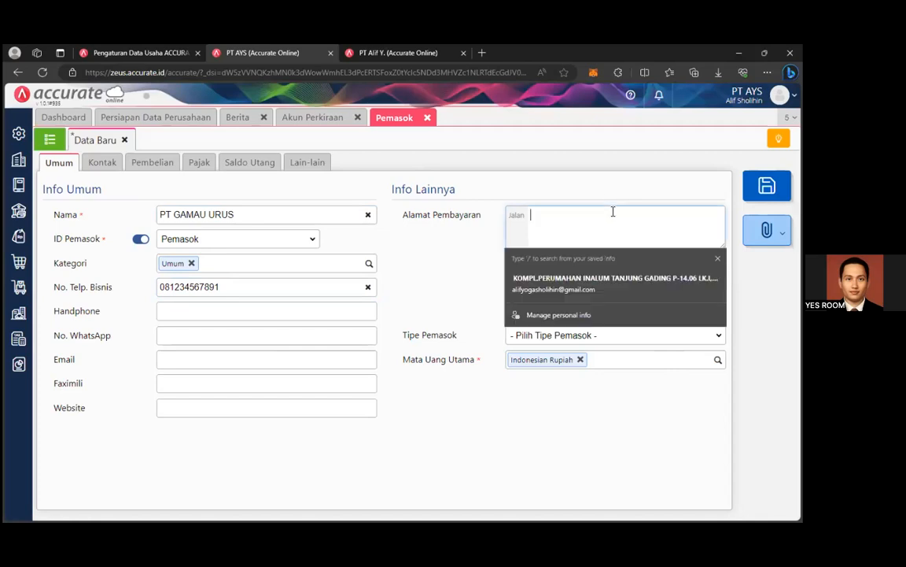
pyautogui.write('Gedung VA')
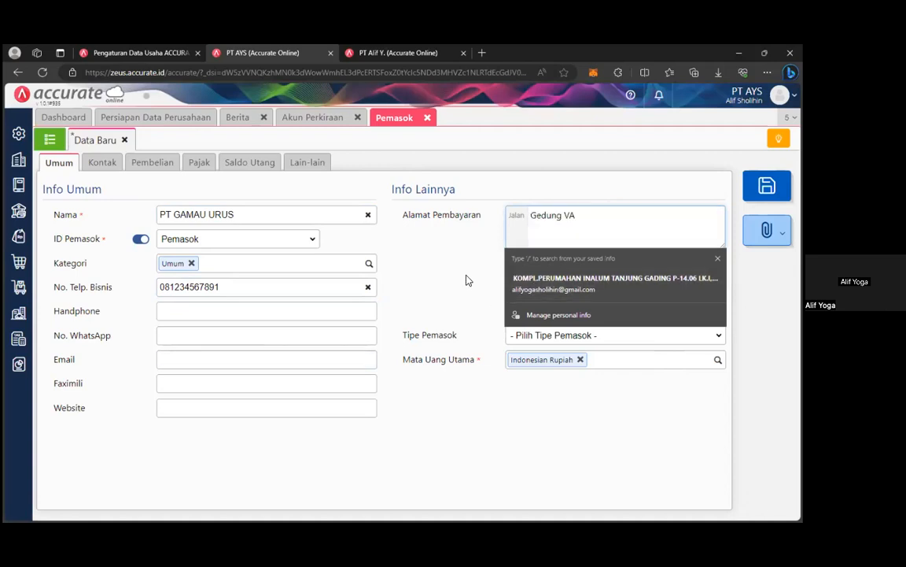
pyautogui.click(548, 264)
pyautogui.write('Depok')
pyautogui.click(573, 288)
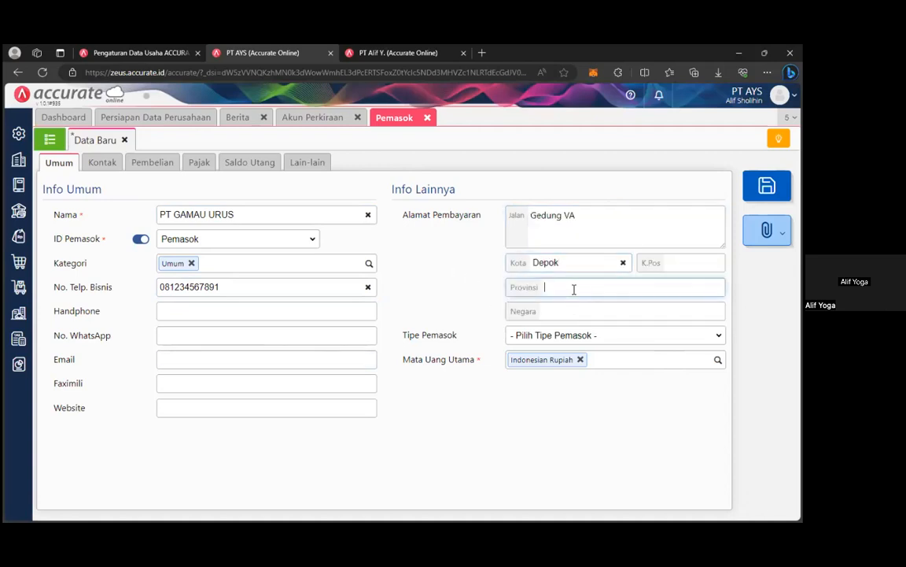
pyautogui.write('Jawa Barat')
pyautogui.click(645, 425)
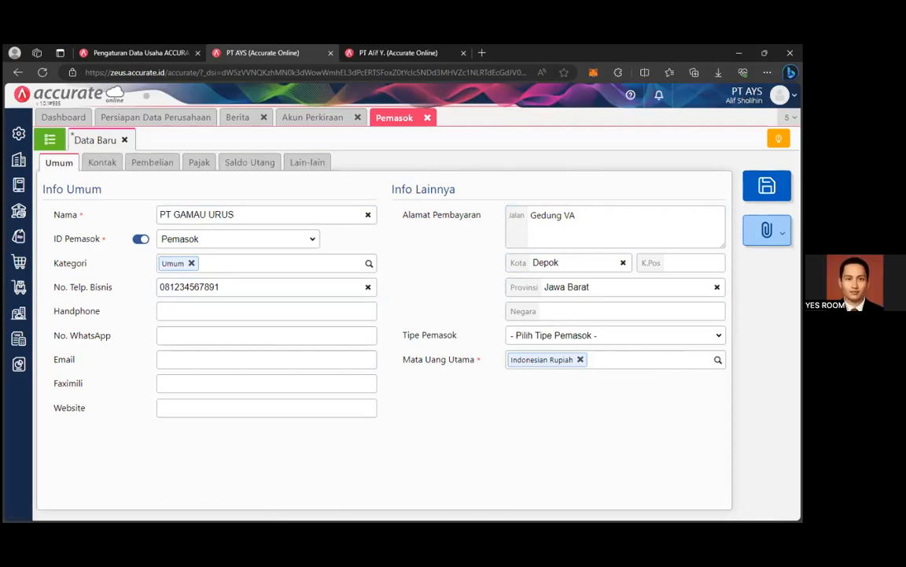
# Set the supplier type to Perusahaan.
pyautogui.click(639, 335)
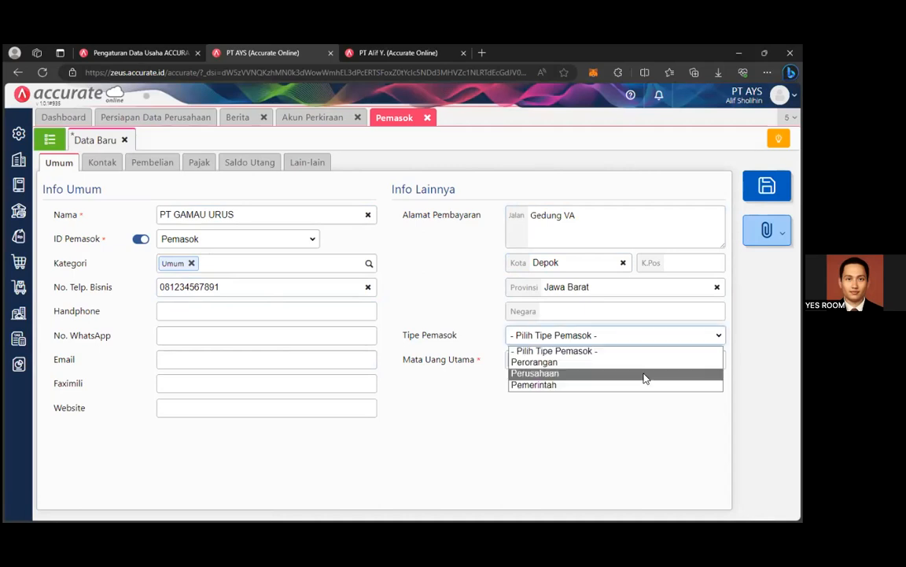
pyautogui.click(643, 374)
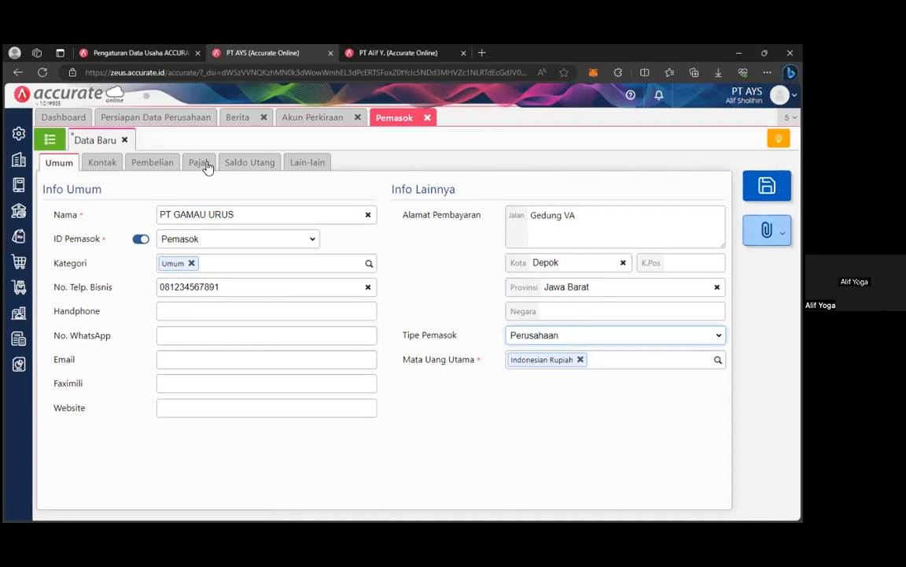
pyautogui.click(119, 167)
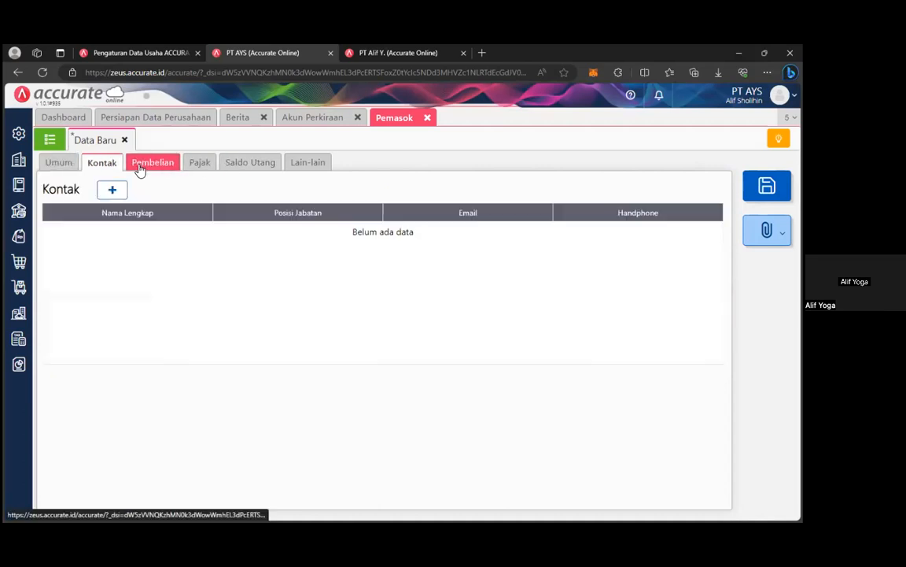
# Review the supplier's Pembelian payment terms and open the new bank account form.
pyautogui.click(139, 169)
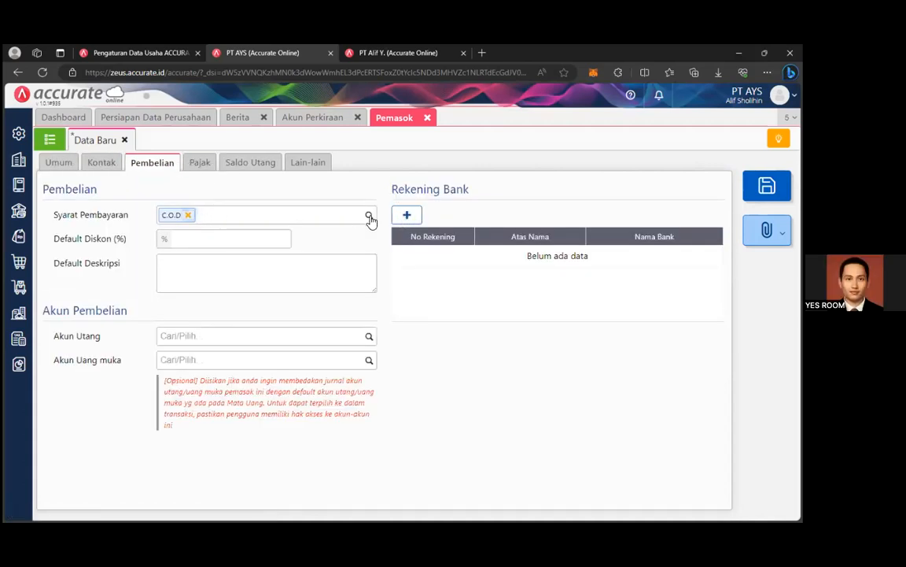
pyautogui.click(370, 218)
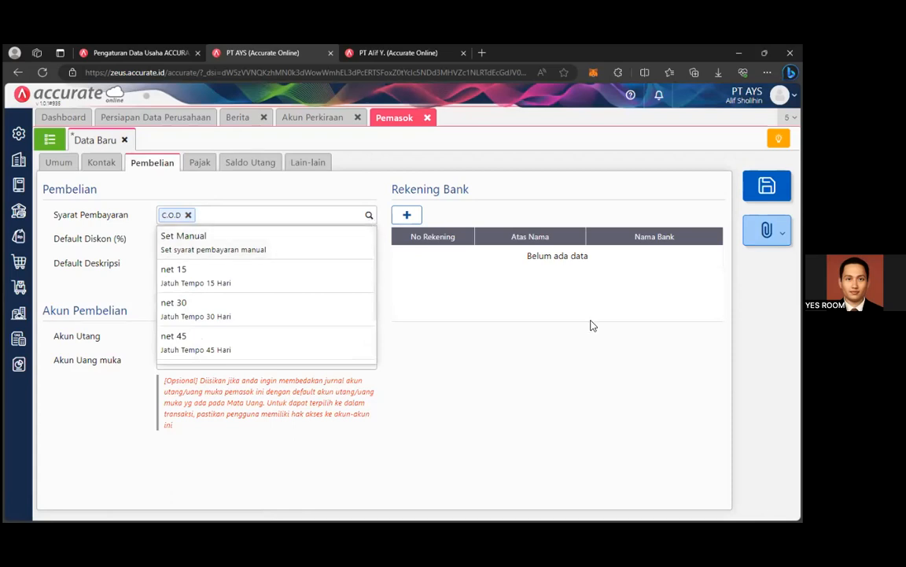
pyautogui.click(595, 350)
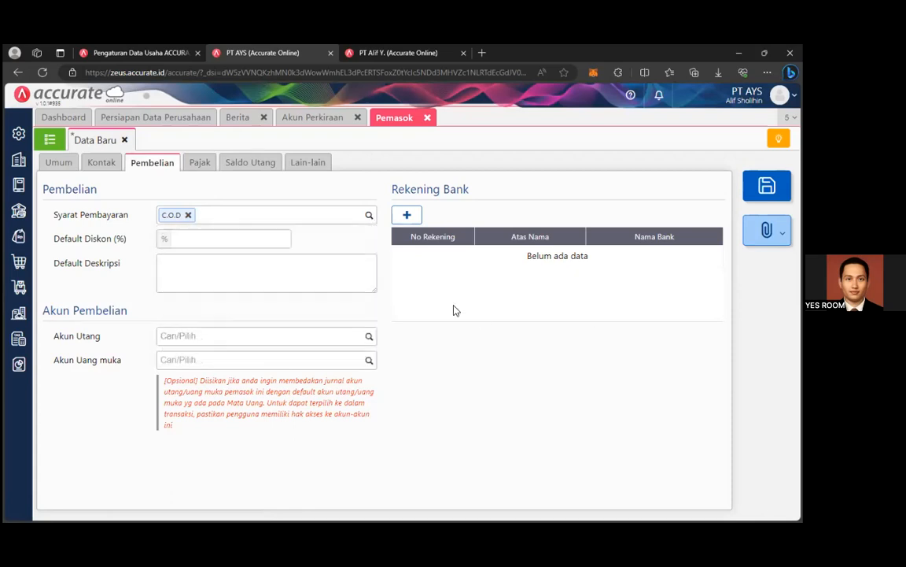
pyautogui.click(406, 217)
pyautogui.click(528, 265)
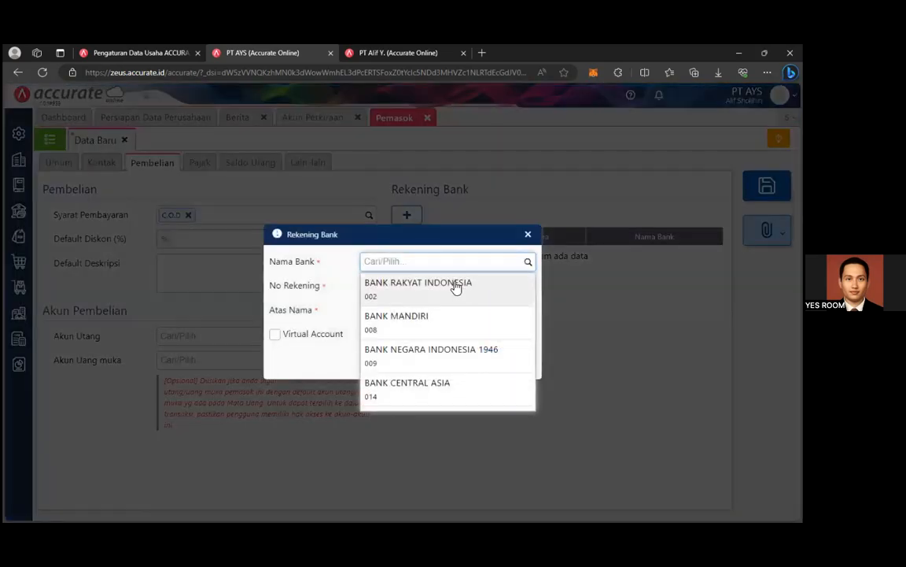
pyautogui.scroll(-3, 456, 391)
pyautogui.scroll(-2, 456, 385)
pyautogui.scroll(5, 455, 380)
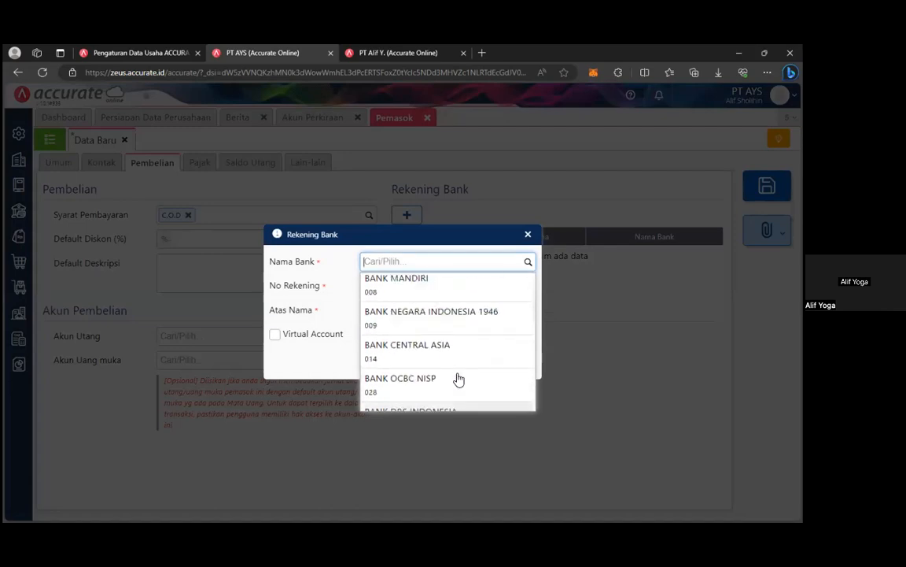
pyautogui.click(528, 234)
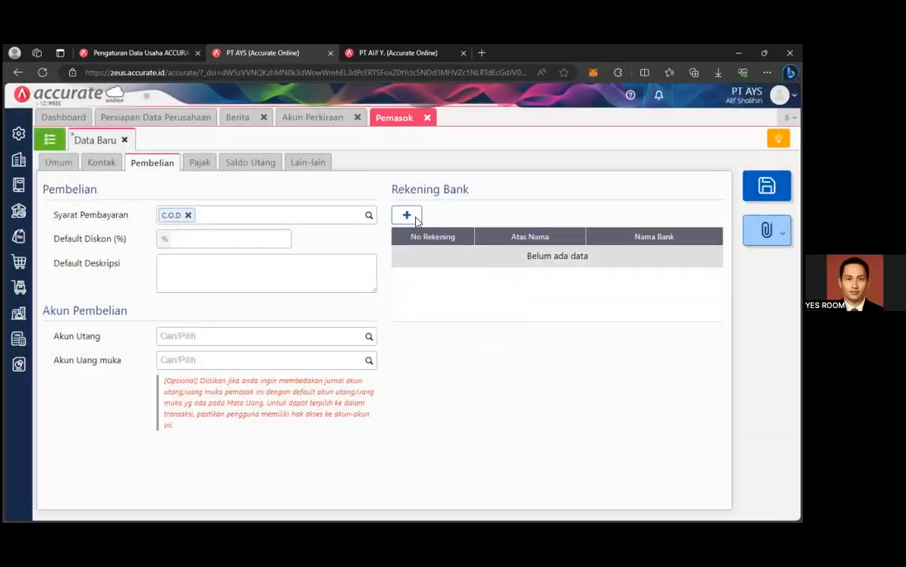
pyautogui.click(412, 216)
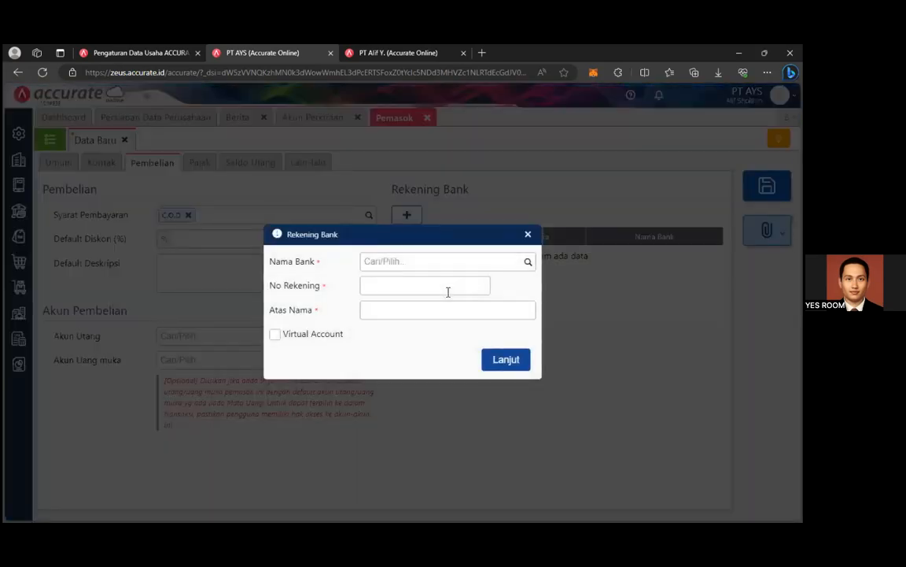
# Add a BANK CENTRAL ASIA account with its account number and holder name.
pyautogui.click(528, 263)
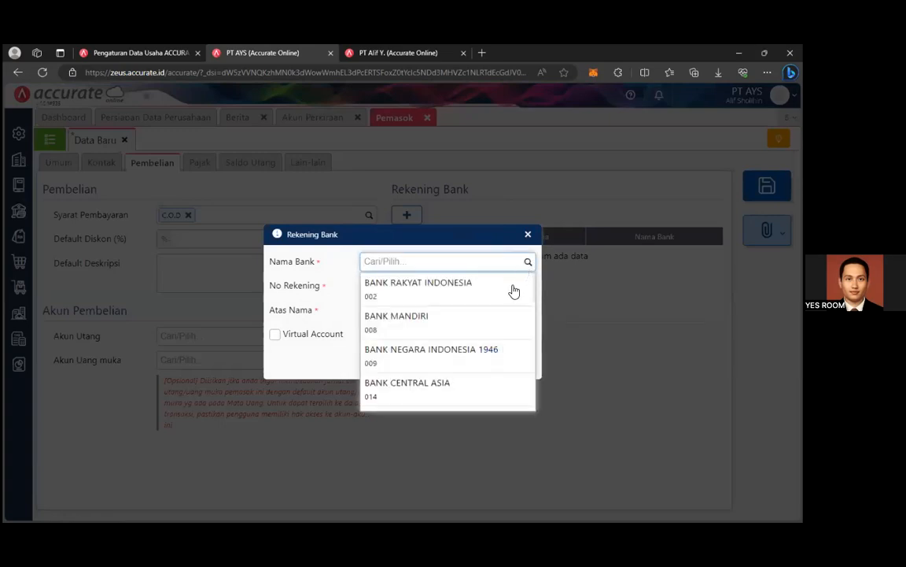
pyautogui.scroll(-1, 475, 370)
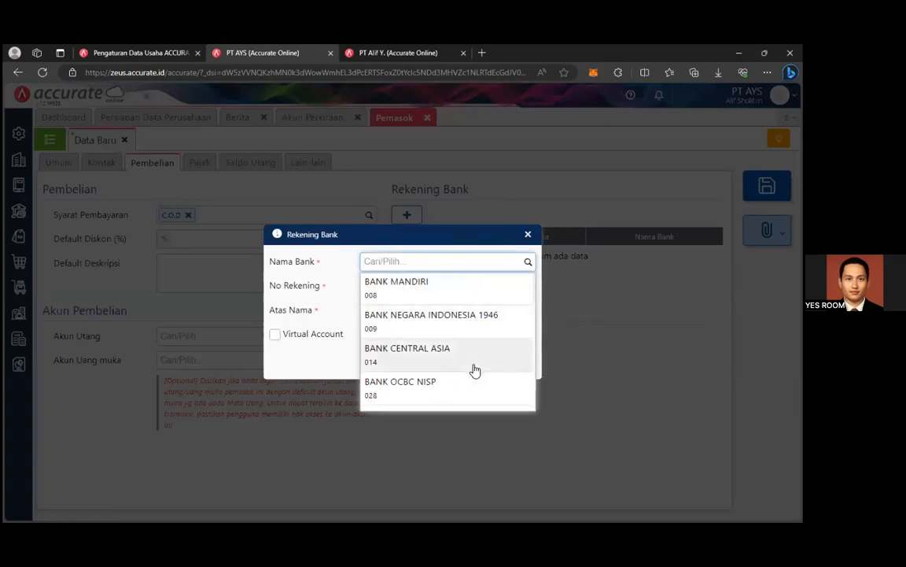
pyautogui.click(475, 370)
pyautogui.click(430, 288)
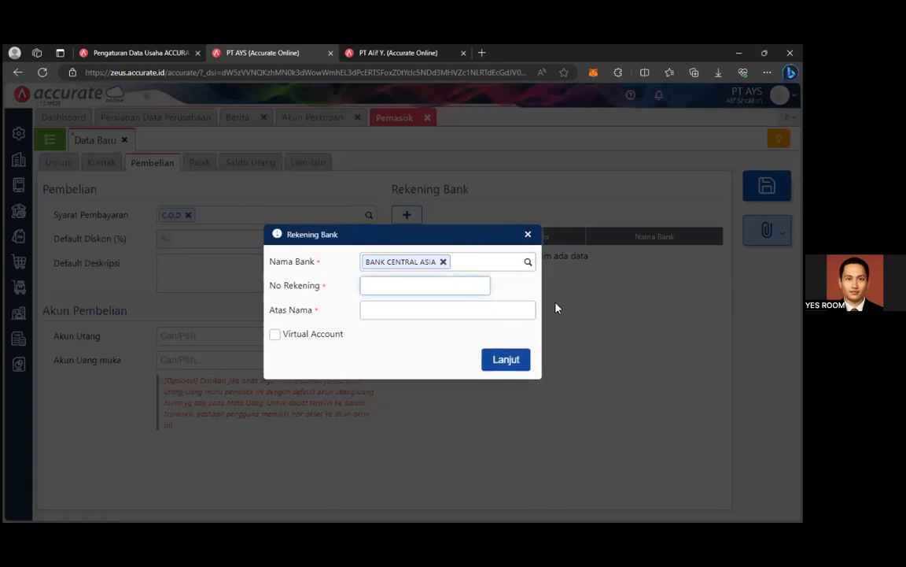
pyautogui.write('987654321')
pyautogui.click(513, 315)
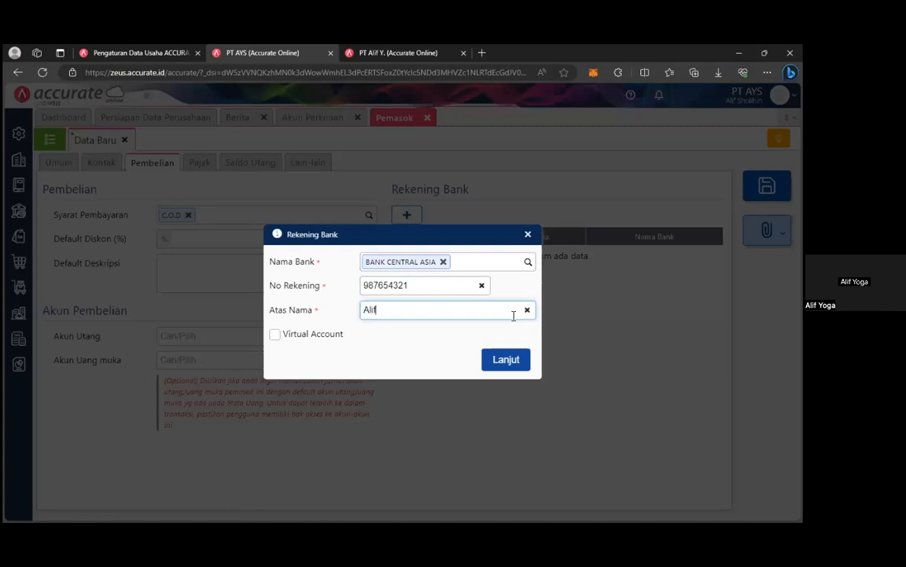
pyautogui.click(507, 365)
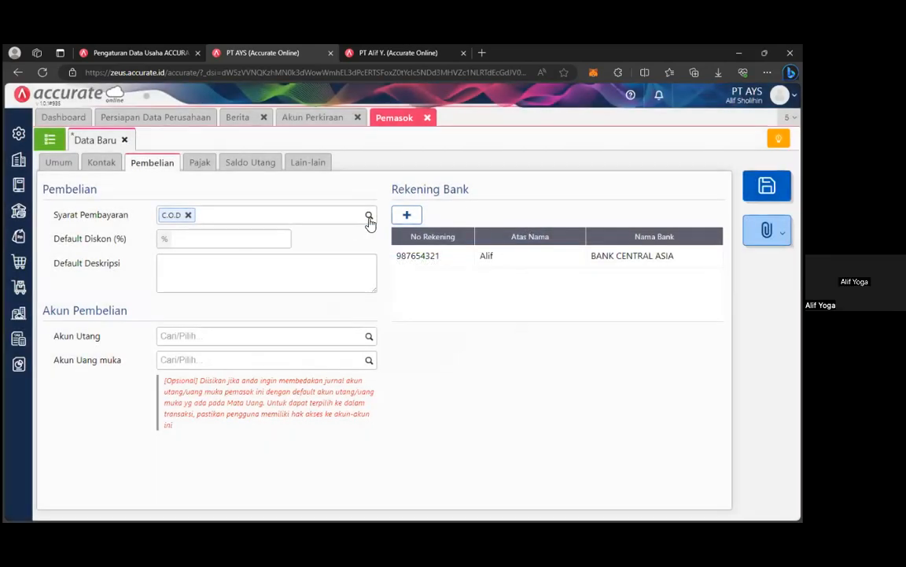
pyautogui.click(369, 220)
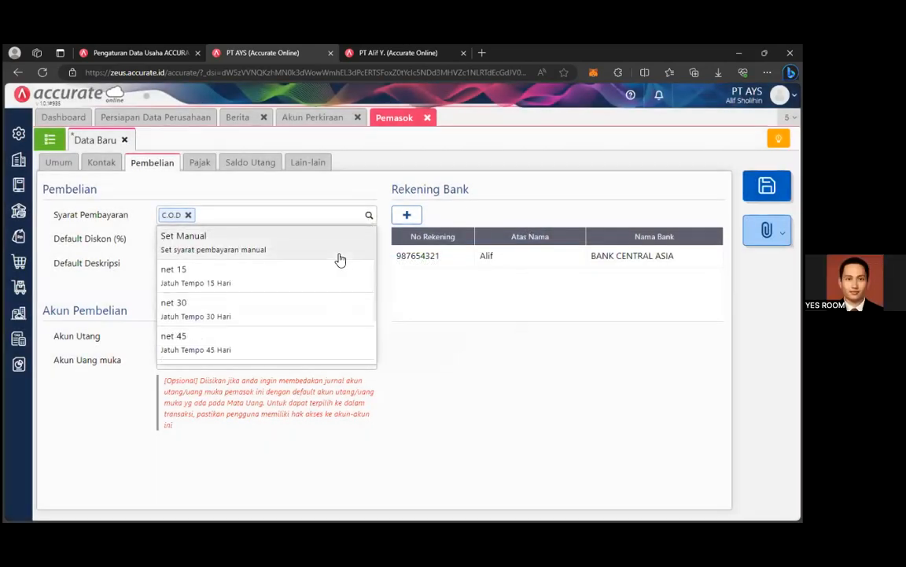
# Keep C.O.D terms, review the Lain-lain, Saldo Utang and Pajak tabs, and save PT GAMAU URUS.
pyautogui.click(229, 284)
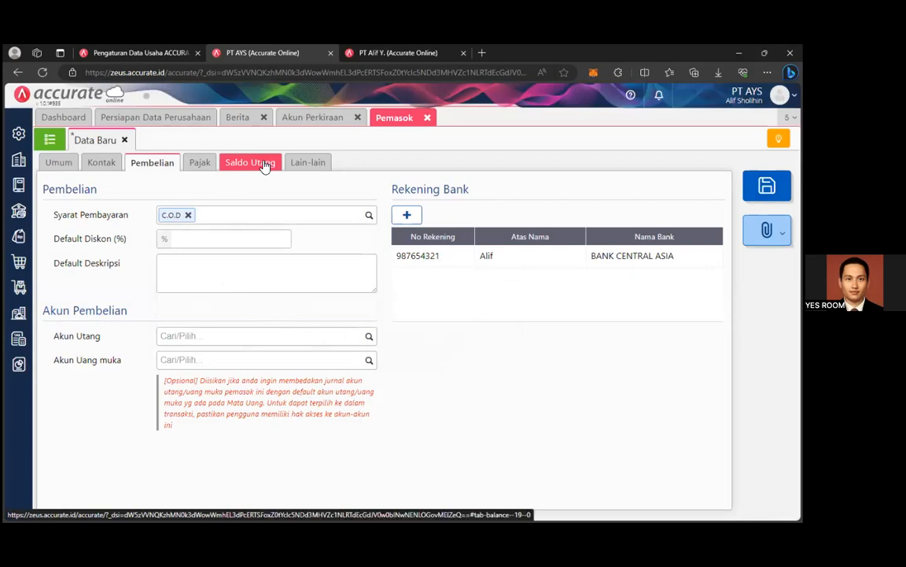
pyautogui.click(315, 166)
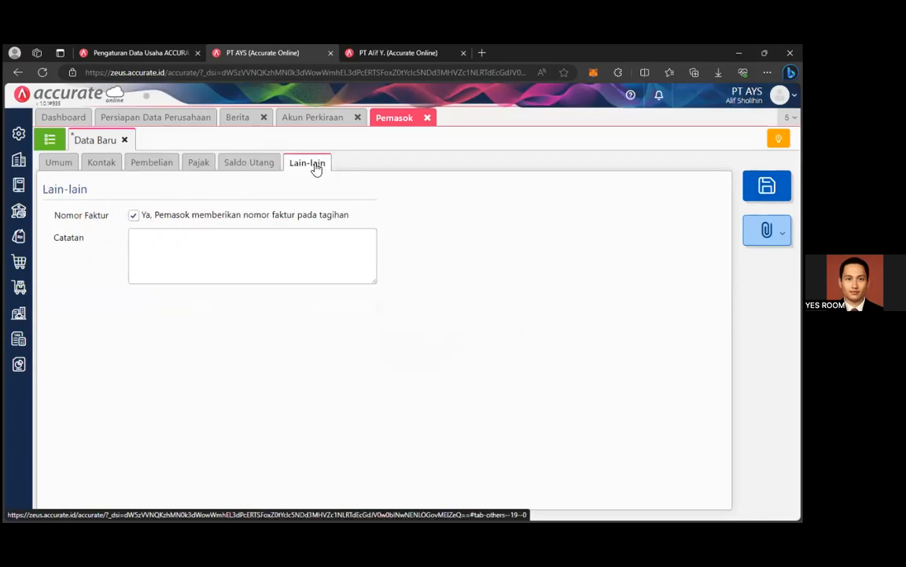
pyautogui.click(272, 166)
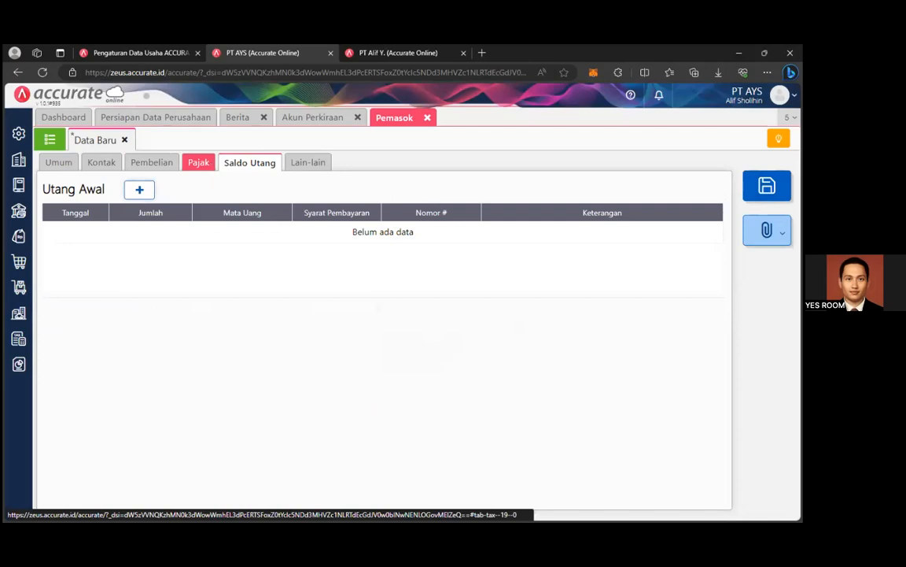
pyautogui.click(199, 162)
pyautogui.click(767, 185)
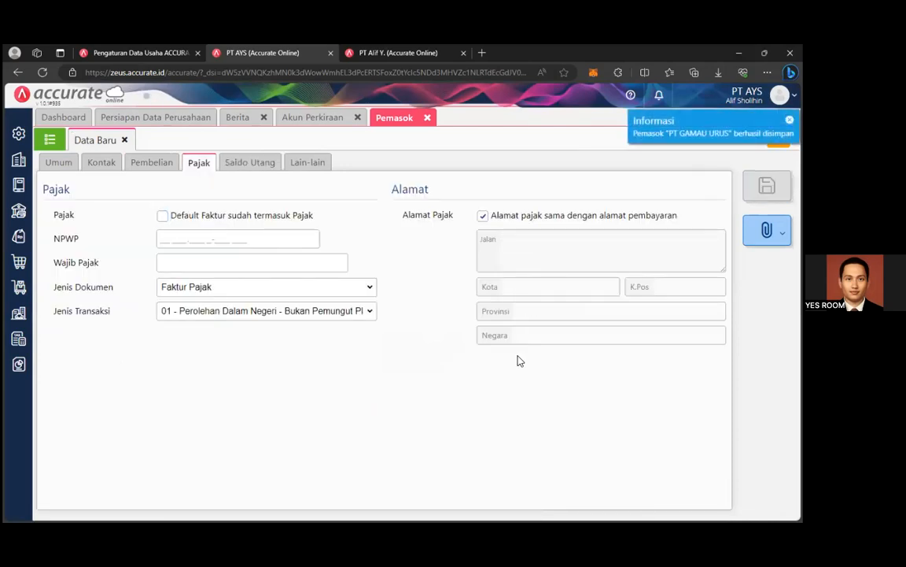
pyautogui.click(48, 139)
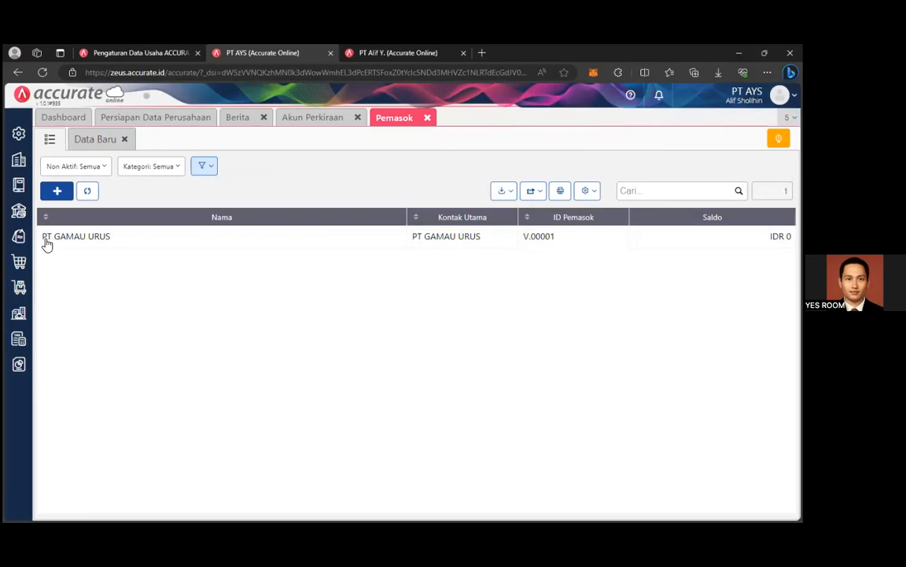
# Go to Persediaan > Gudang and view the warehouse list containing only Utama.
pyautogui.click(19, 261)
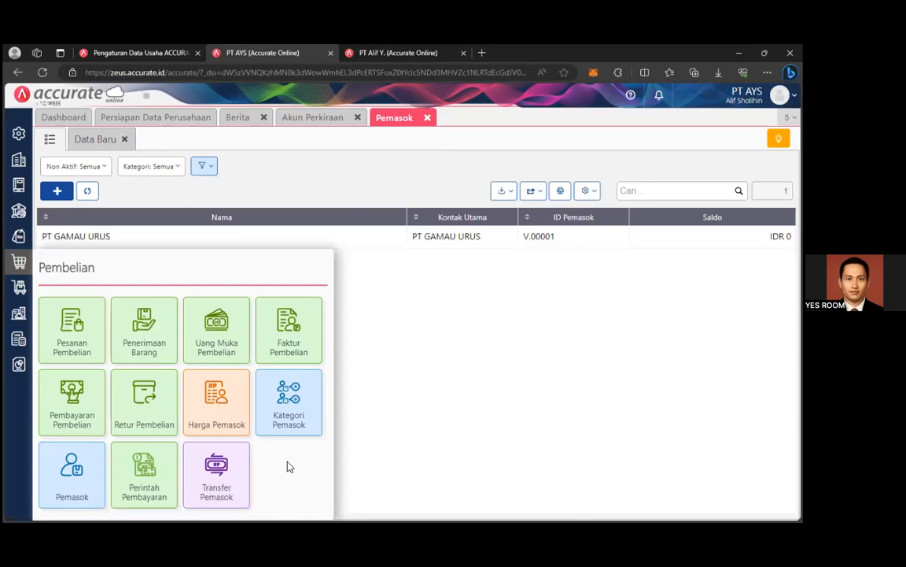
pyautogui.click(19, 287)
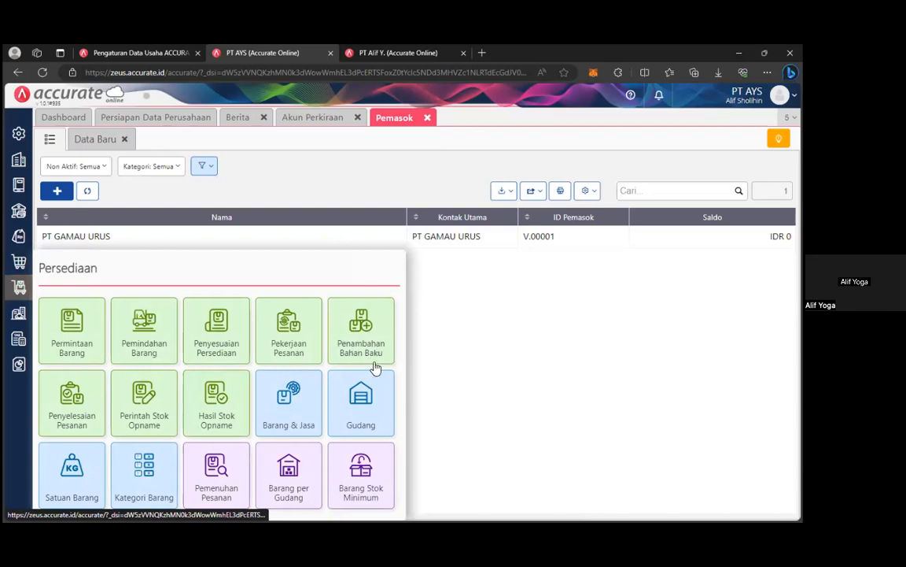
pyautogui.click(370, 398)
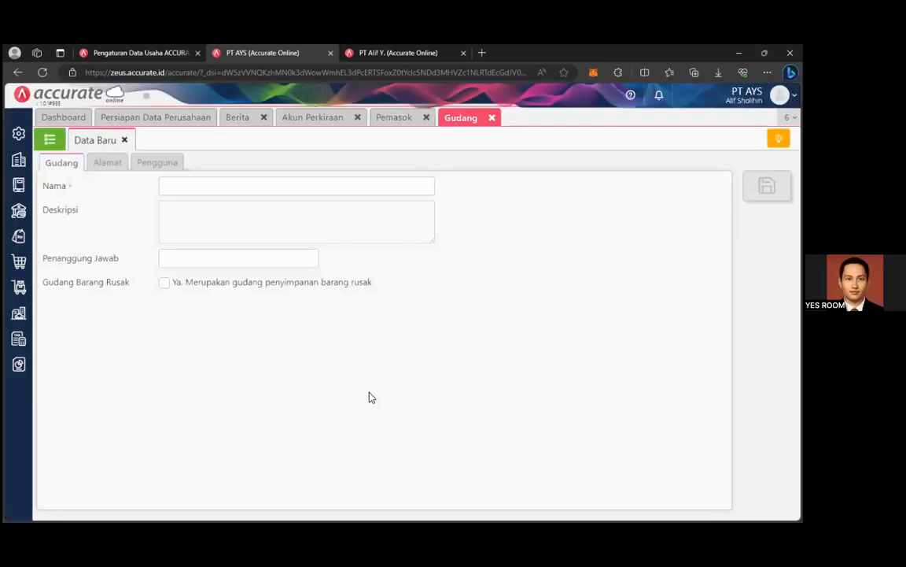
pyautogui.click(332, 186)
pyautogui.click(549, 320)
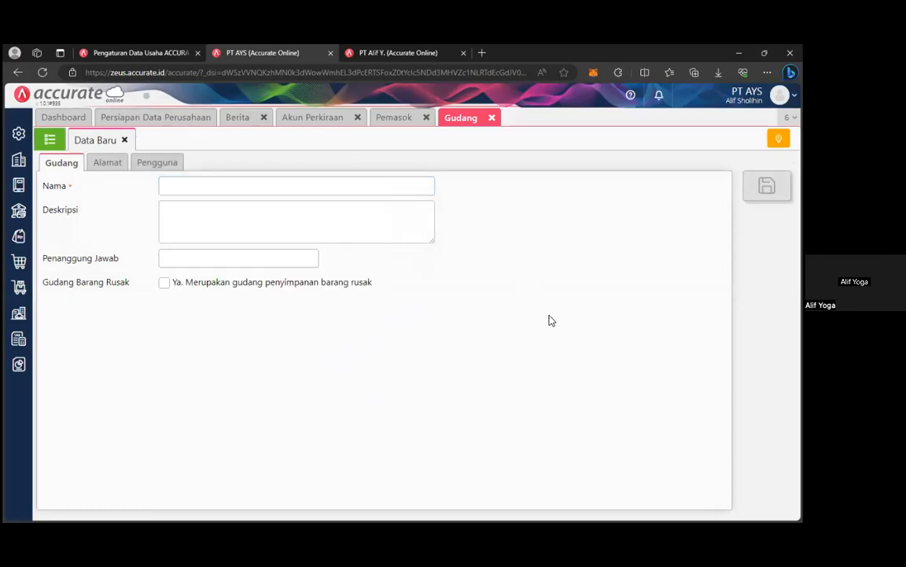
pyautogui.click(407, 187)
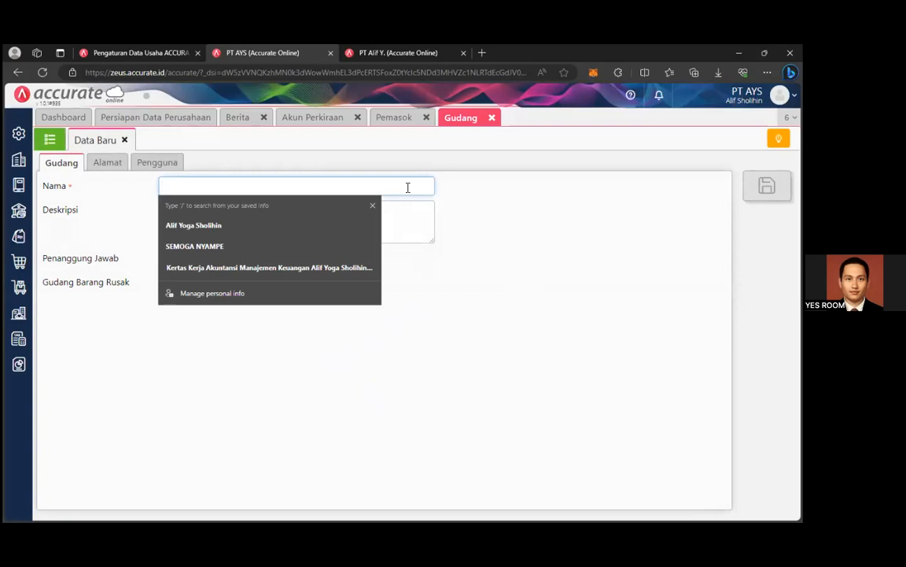
pyautogui.write('u')
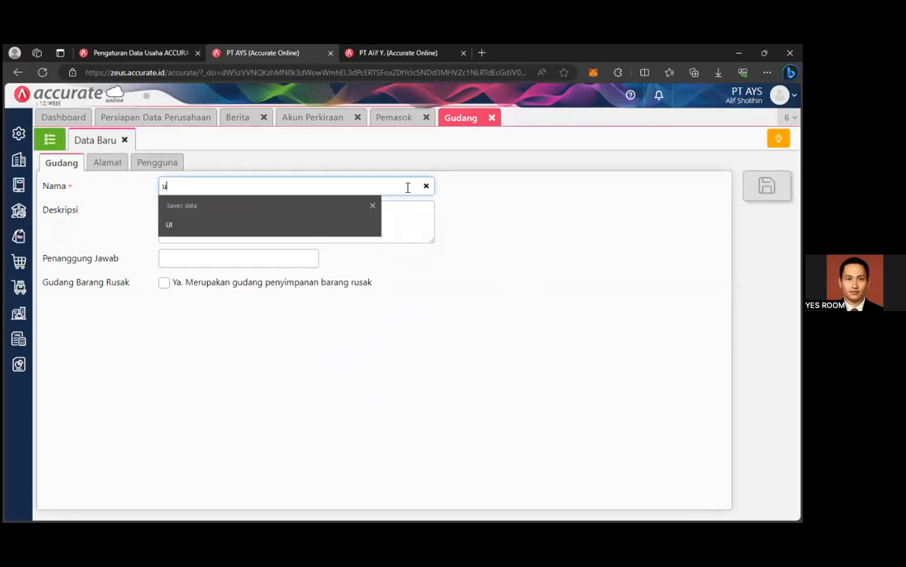
pyautogui.press('BackSpace')
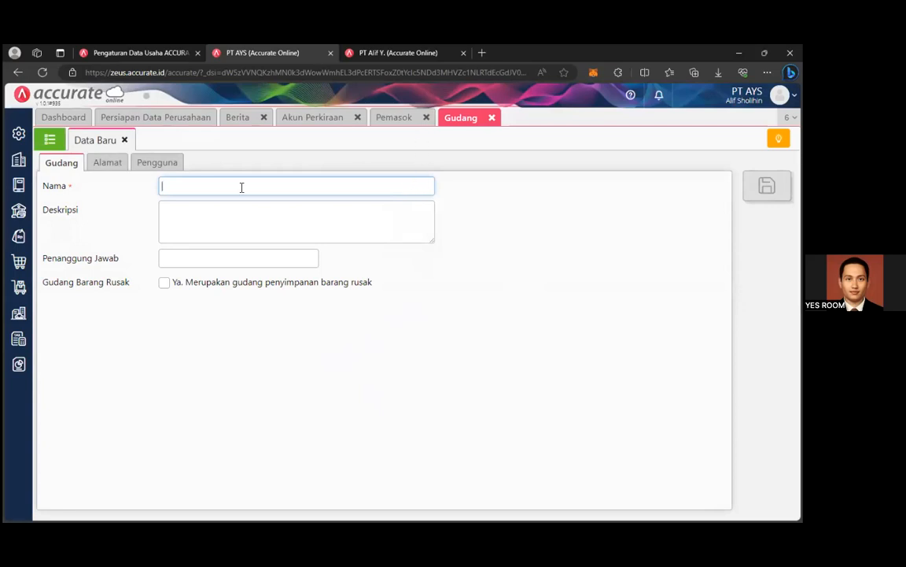
pyautogui.click(43, 138)
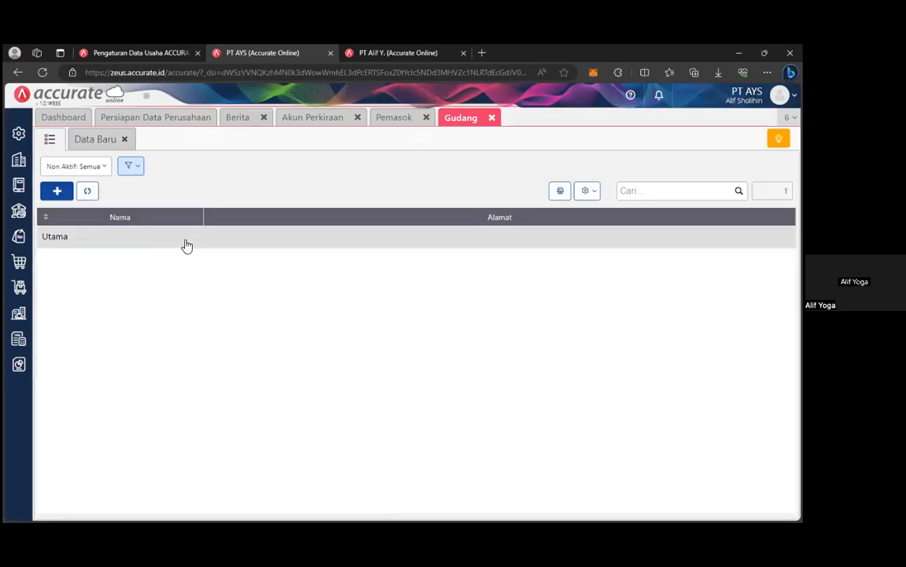
# Open the Utama warehouse and enter Gedung VC as its street address.
pyautogui.click(517, 239)
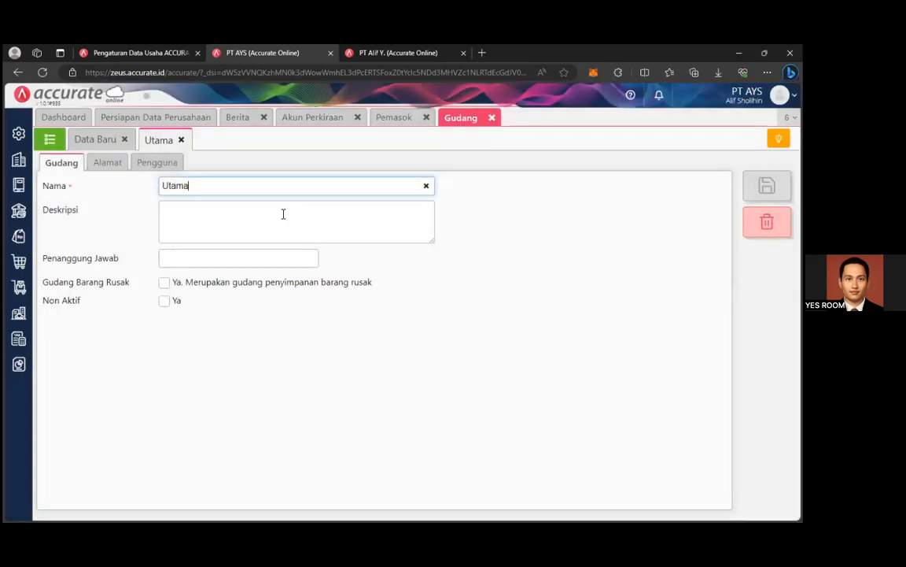
pyautogui.click(296, 222)
pyautogui.click(118, 163)
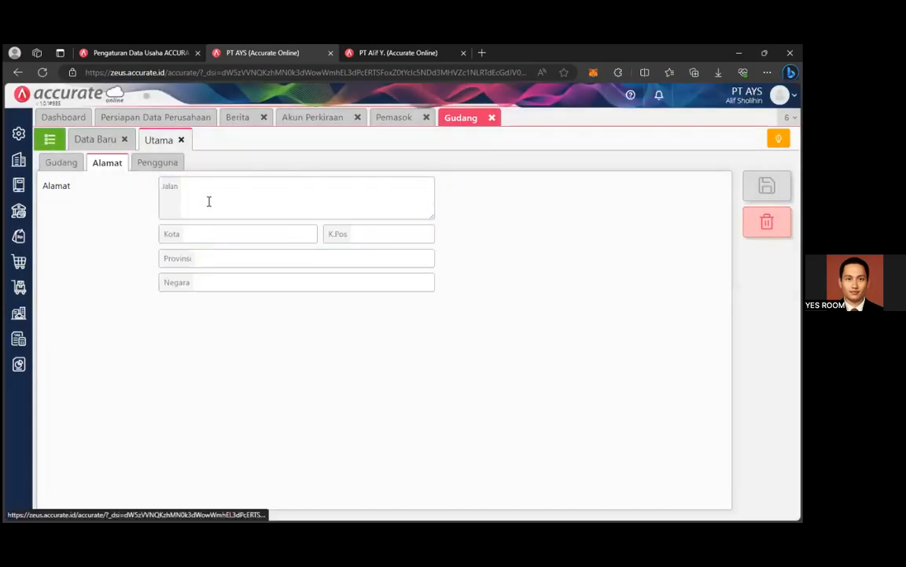
pyautogui.click(209, 201)
pyautogui.write('G')
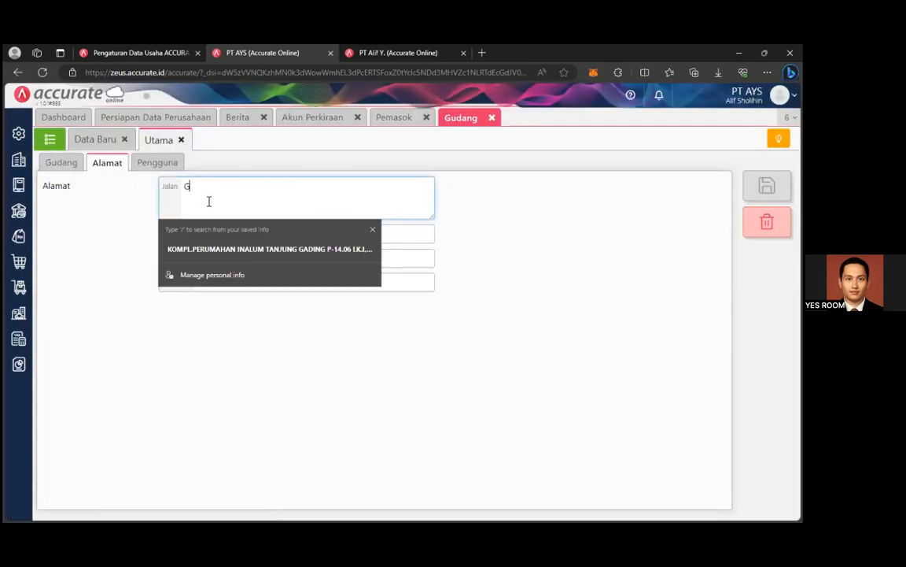
pyautogui.write('edung VC')
# Fill in city Depok, province Jawa Barat and country Indonesia, then save the warehouse.
pyautogui.click(210, 234)
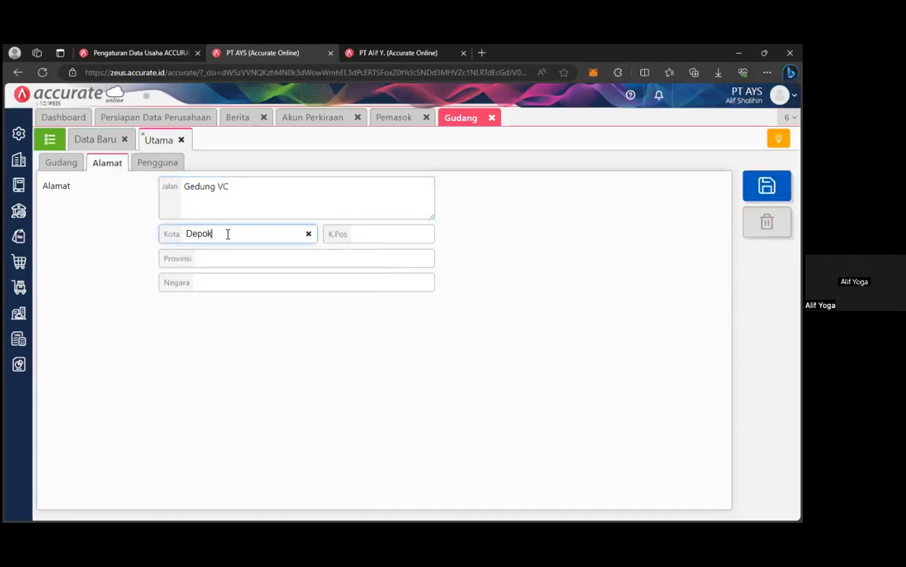
pyautogui.click(329, 257)
pyautogui.write('Jawa ')
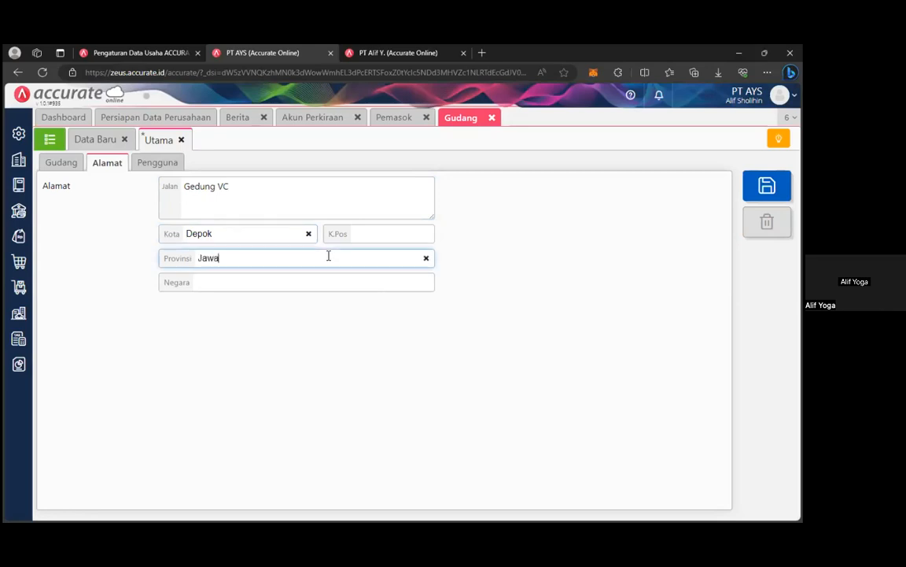
pyautogui.write('Barat')
pyautogui.click(331, 282)
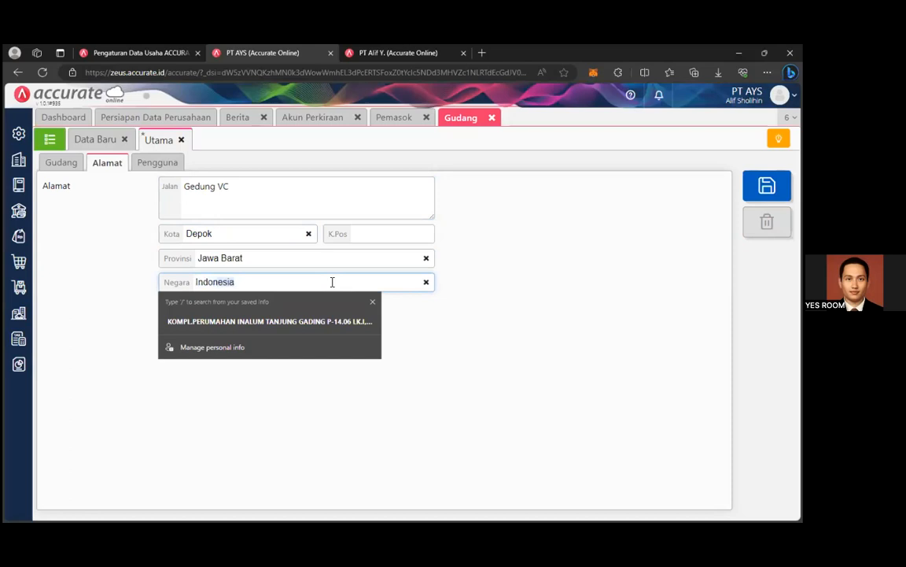
pyautogui.click(448, 318)
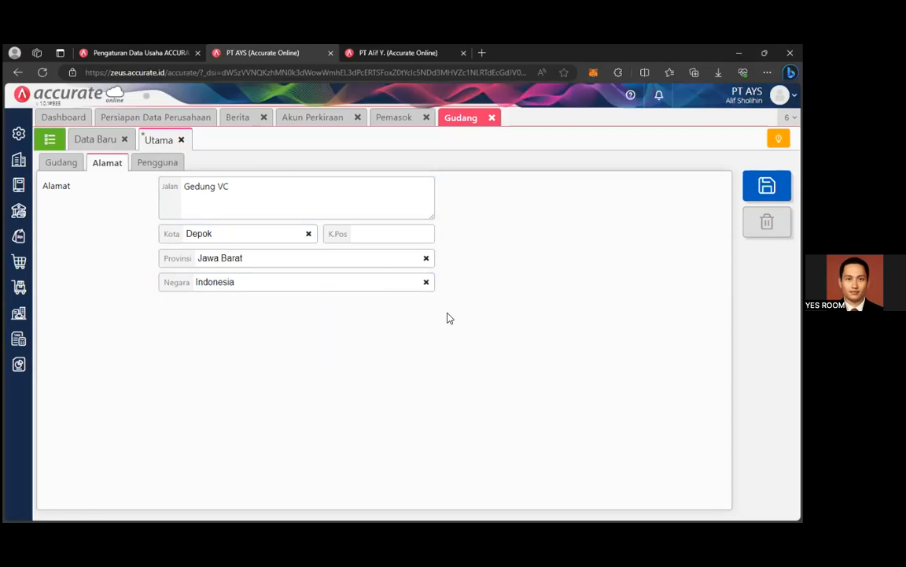
pyautogui.click(171, 162)
pyautogui.click(69, 163)
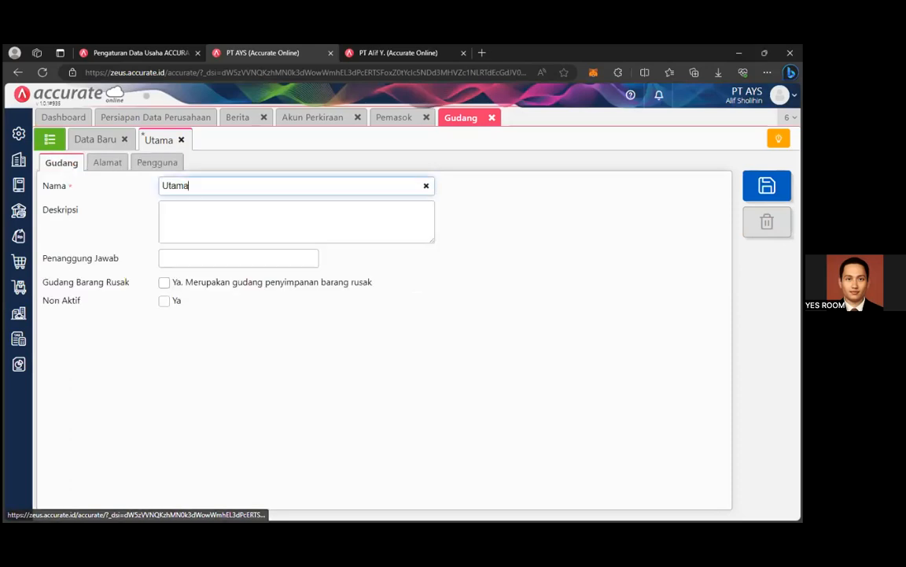
pyautogui.click(767, 186)
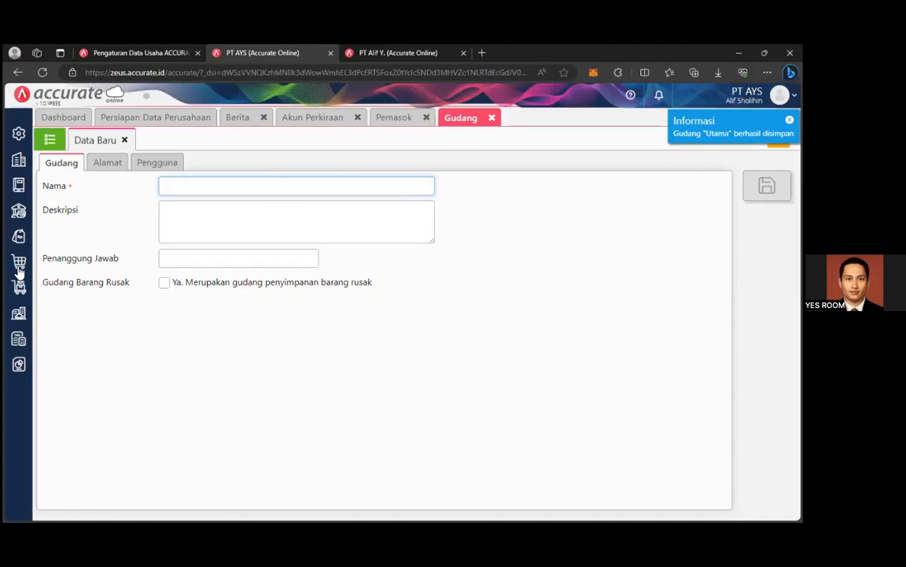
pyautogui.click(18, 263)
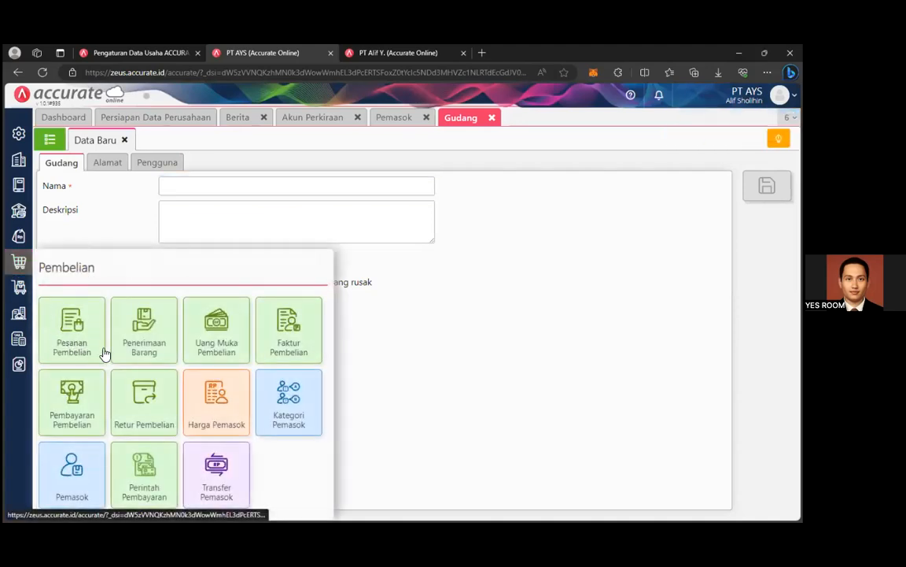
# Start a new purchase order and close the Gudang, Pemasok and Akun Perkiraan tabs.
pyautogui.click(68, 341)
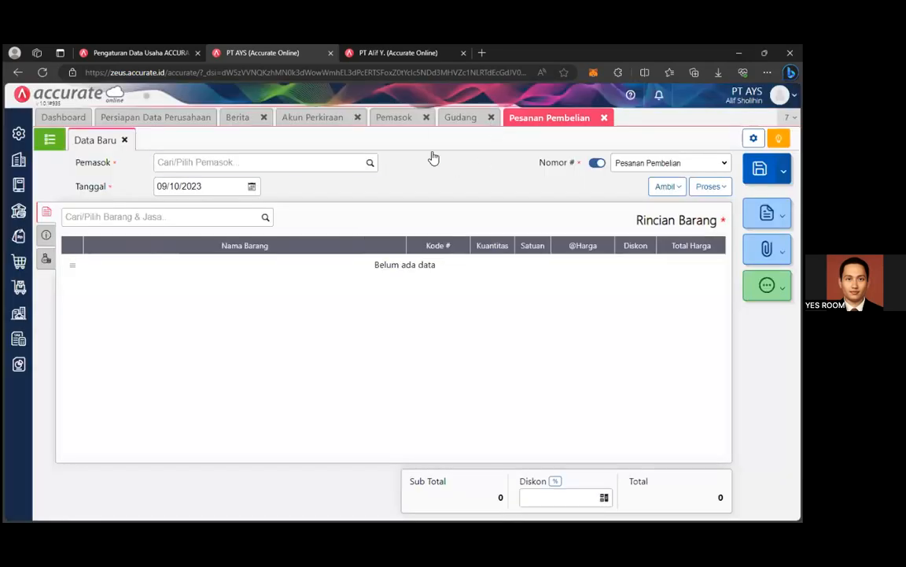
pyautogui.click(491, 117)
pyautogui.click(429, 118)
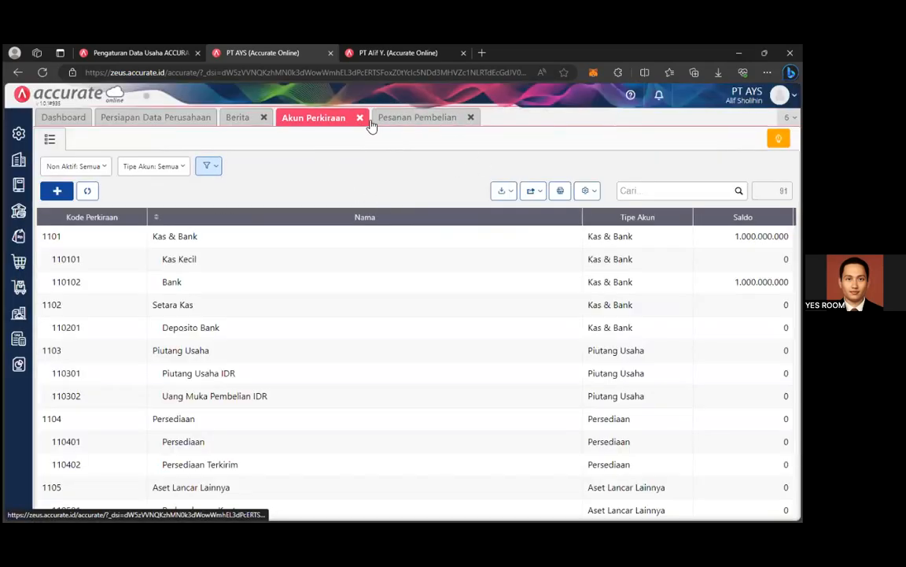
pyautogui.click(353, 122)
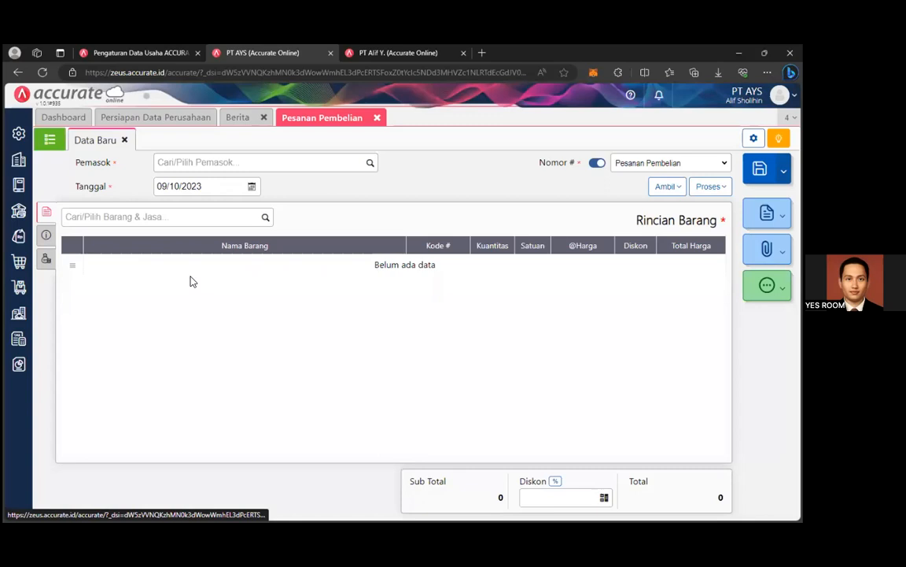
# Date the order 01/01/2022 and select PT GAMAU URUS as the supplier.
pyautogui.click(251, 187)
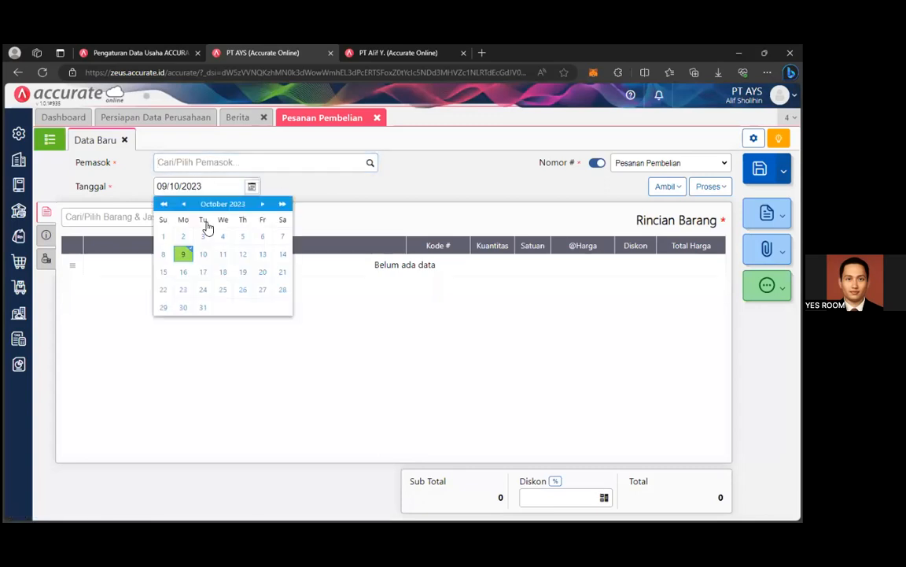
pyautogui.click(164, 204)
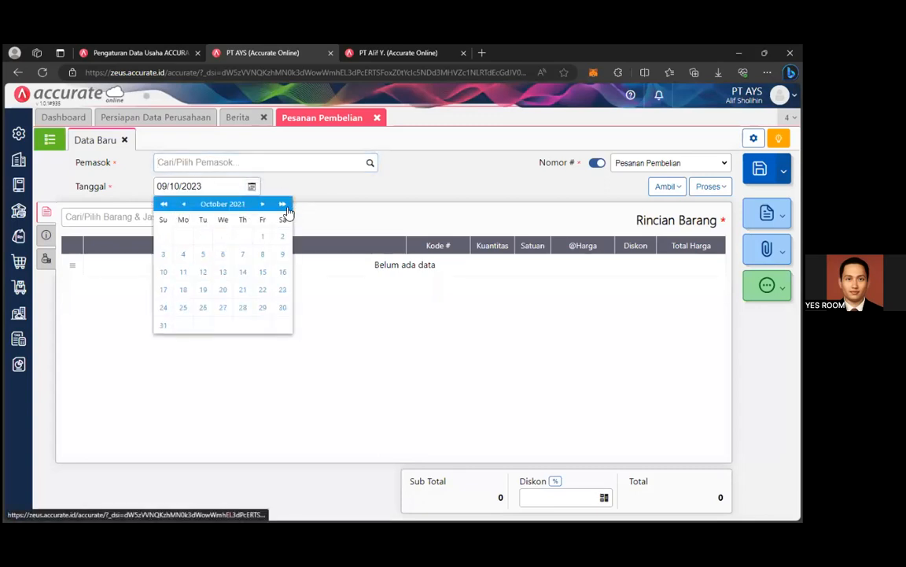
pyautogui.click(206, 204)
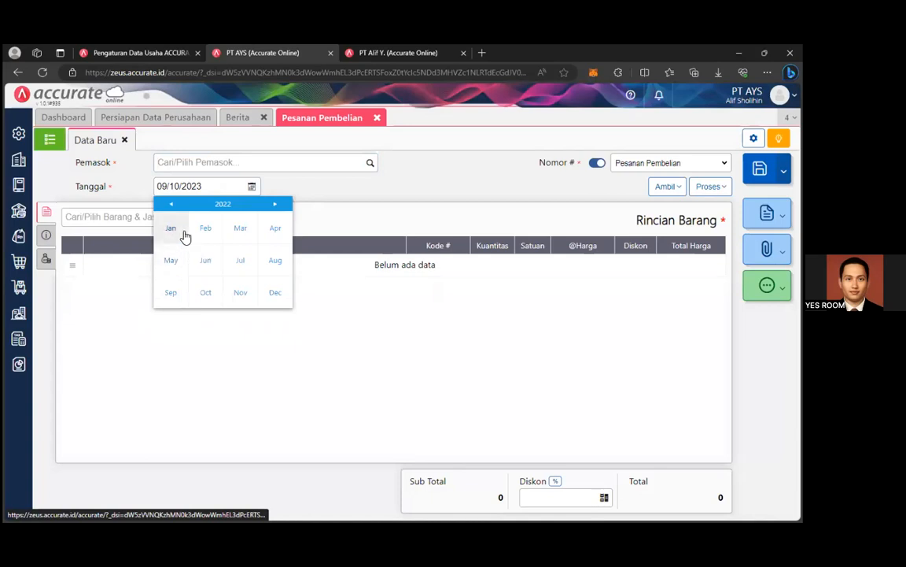
pyautogui.click(179, 229)
pyautogui.click(370, 162)
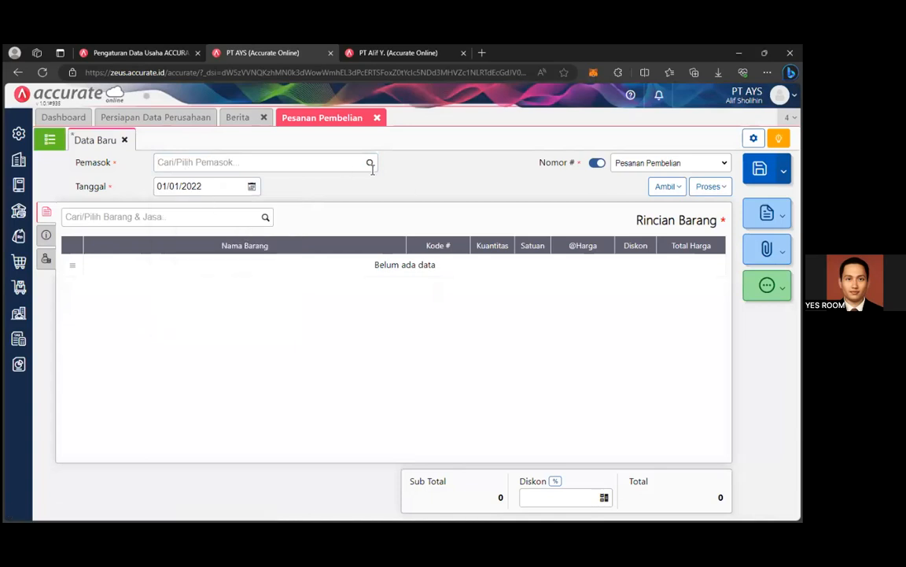
pyautogui.click(257, 218)
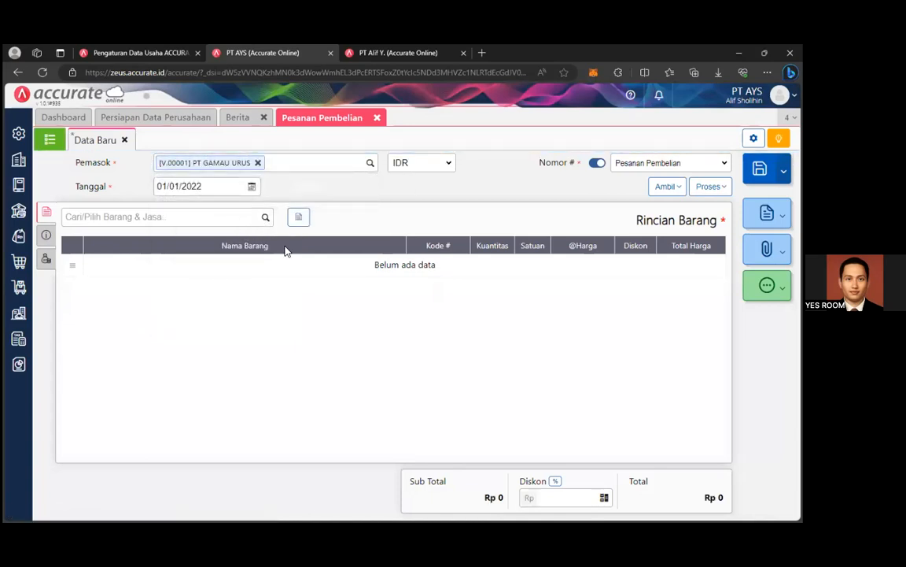
pyautogui.click(280, 227)
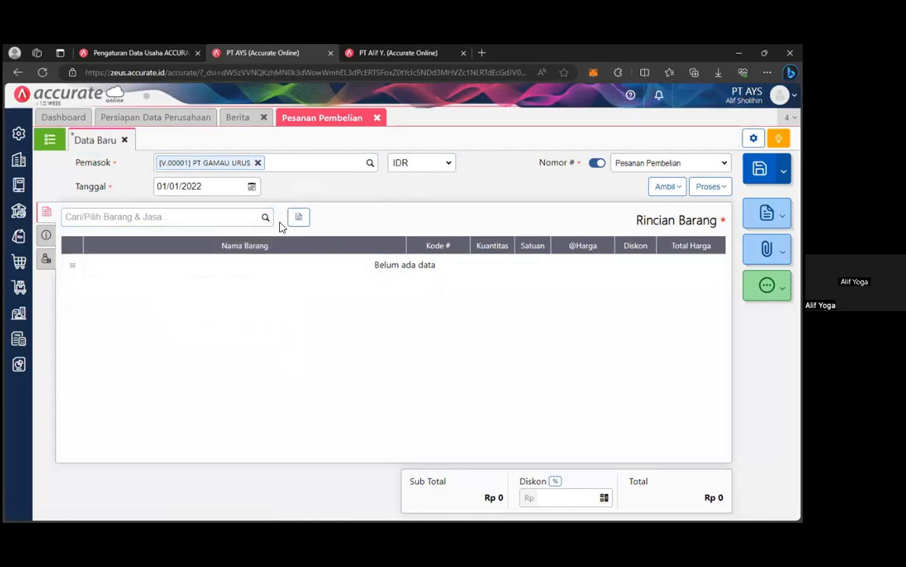
pyautogui.click(19, 261)
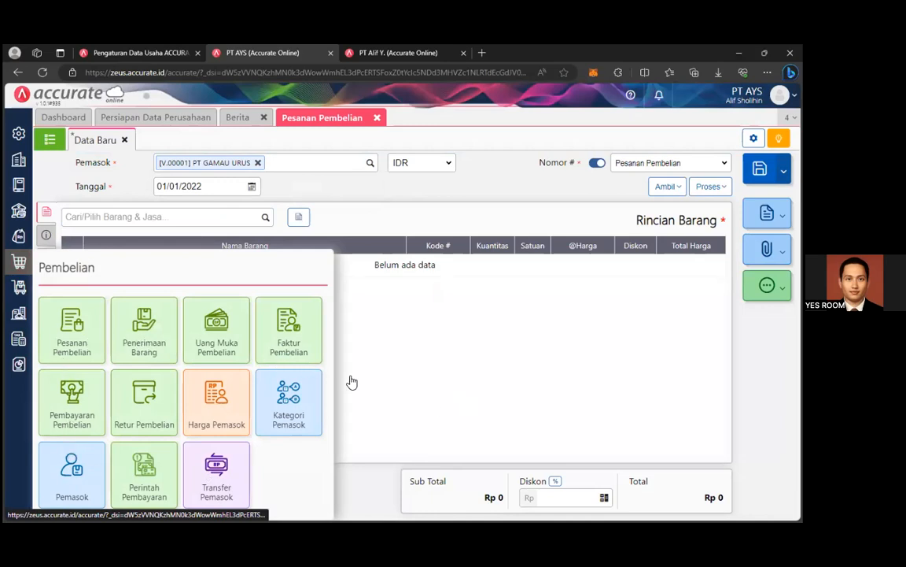
# Start a new Barang & Jasa record while keeping the purchase order open.
pyautogui.click(18, 286)
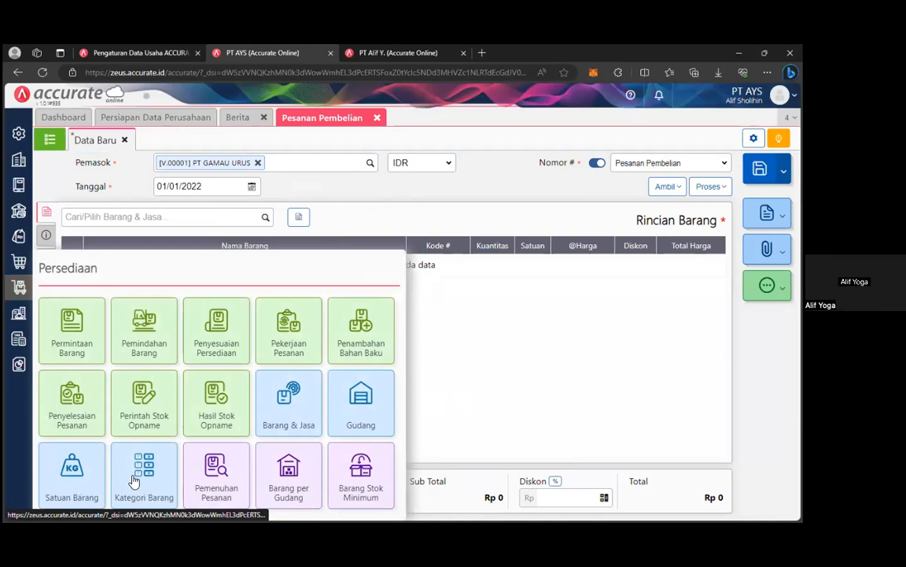
pyautogui.click(284, 400)
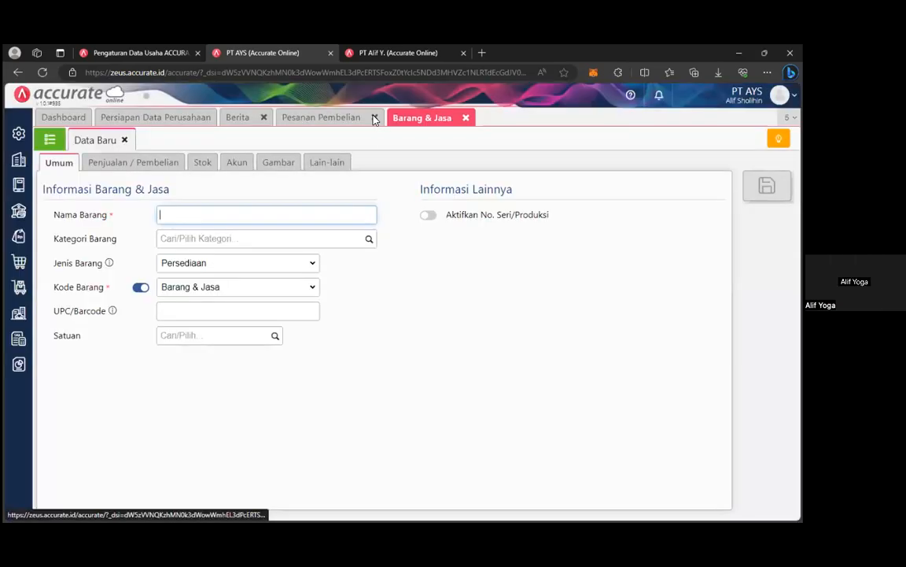
pyautogui.click(375, 117)
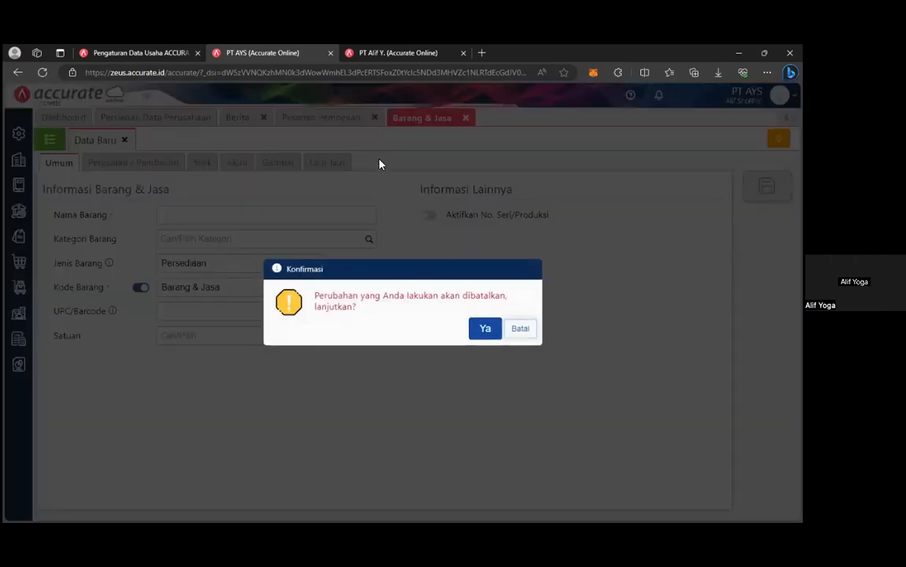
pyautogui.click(519, 330)
# Assign the Umum category to the new item.
pyautogui.click(203, 219)
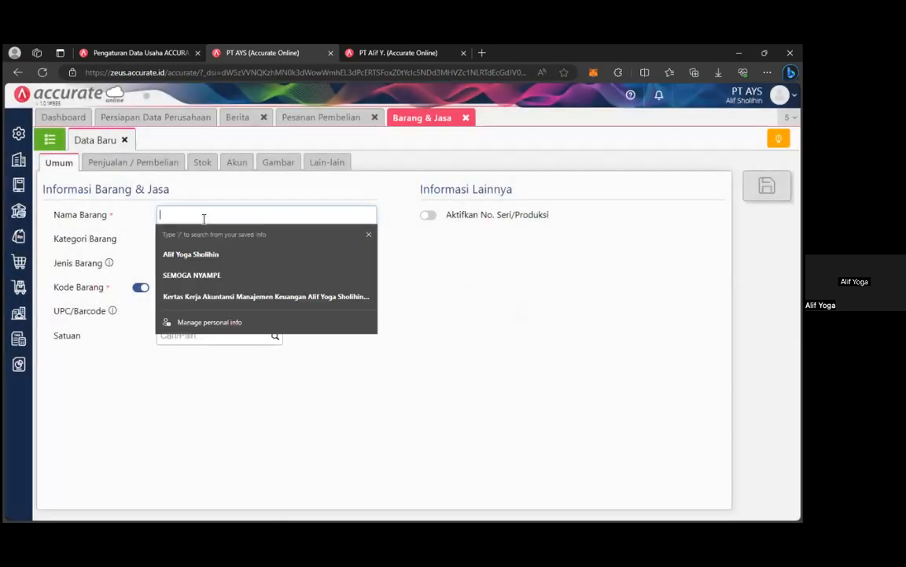
pyautogui.write('Umum')
pyautogui.click(369, 238)
pyautogui.press('Return')
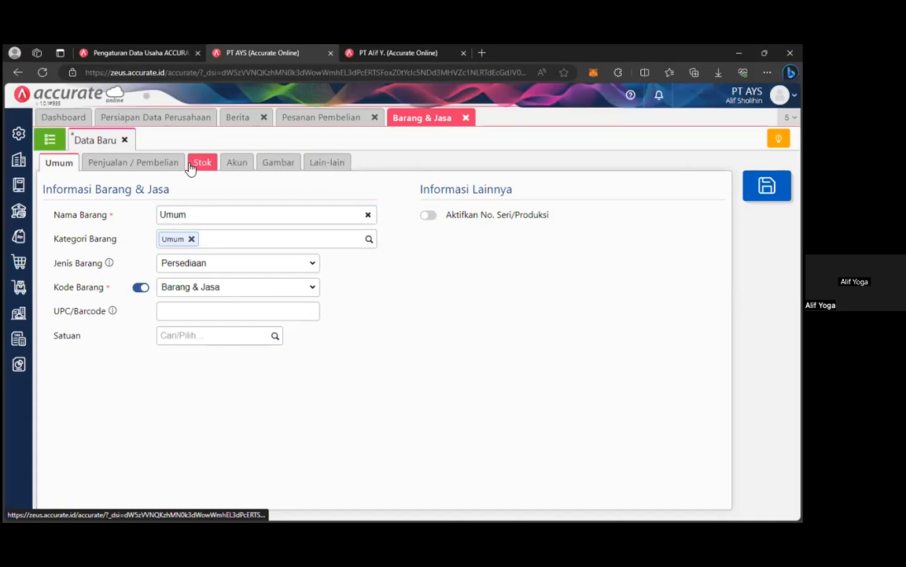
pyautogui.click(273, 338)
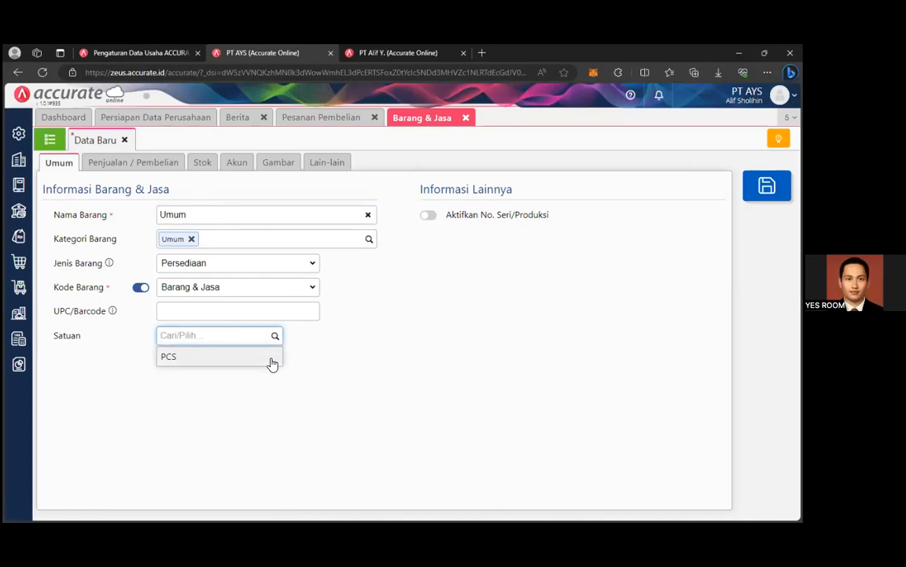
pyautogui.click(396, 348)
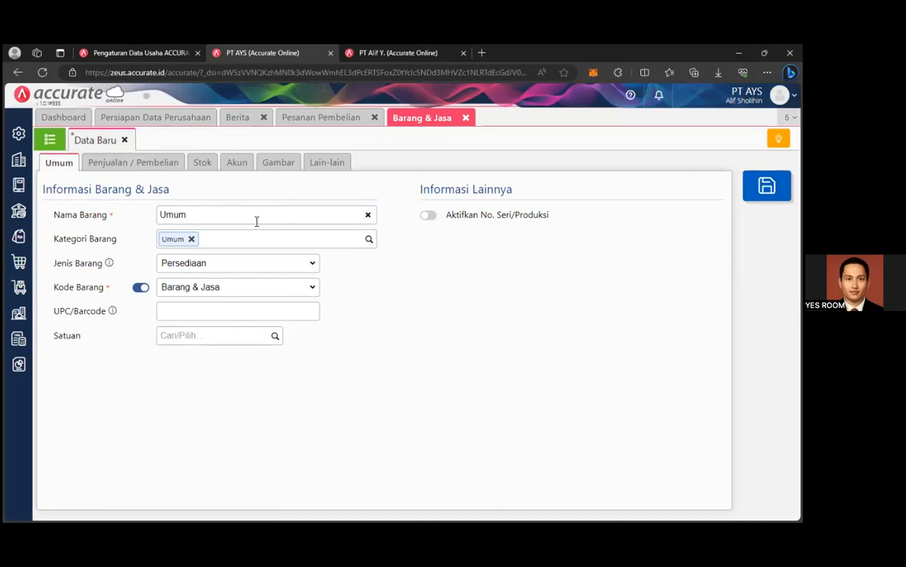
# Name the item Barang 1 and show its Stok details.
pyautogui.press('BackSpace')
pyautogui.press('BackSpace')
pyautogui.write('Baran')
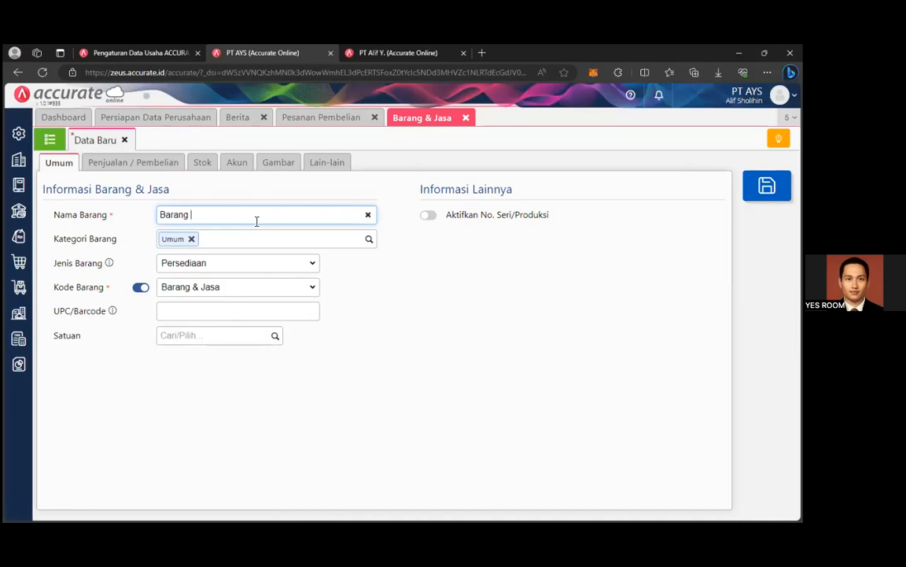
pyautogui.write('g')
pyautogui.write('1')
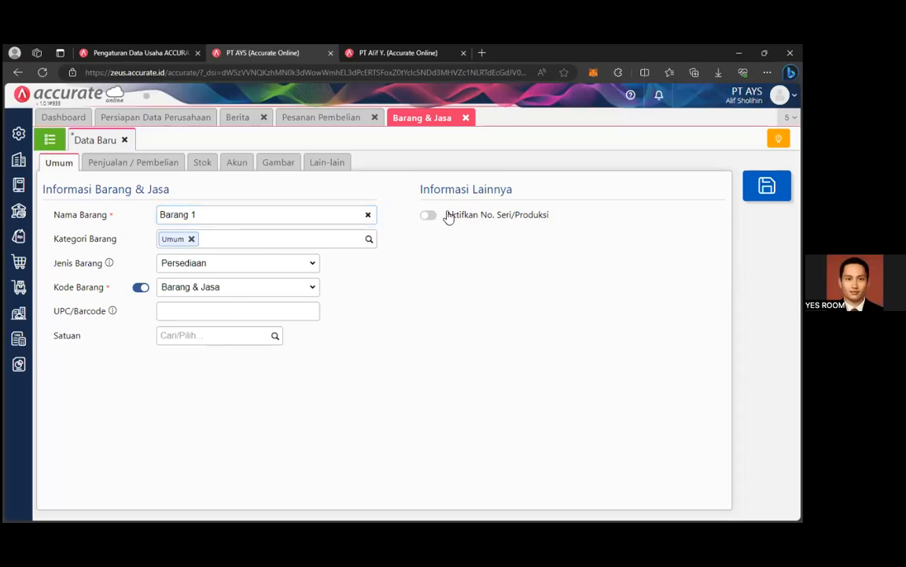
pyautogui.click(202, 161)
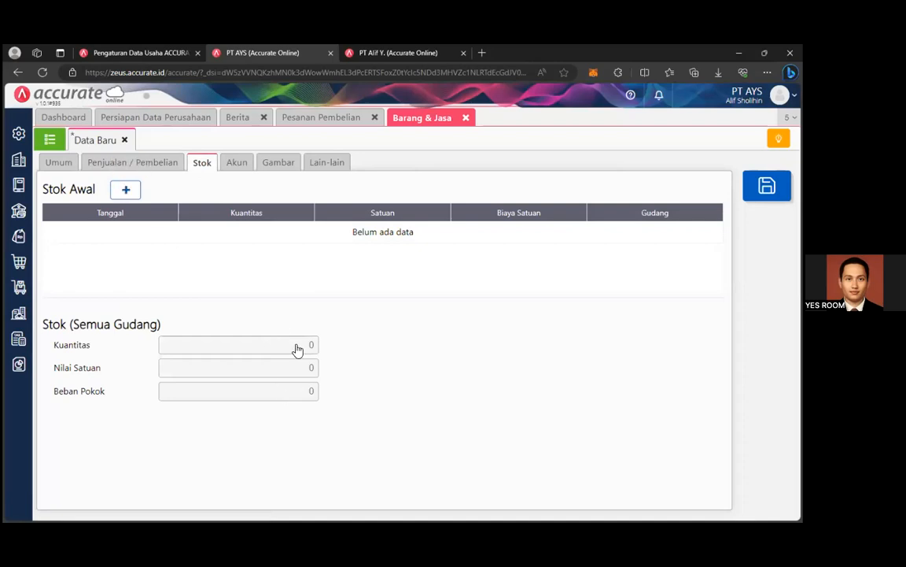
# Add an opening stock entry of 100 units at a unit cost of 10.000.
pyautogui.click(129, 190)
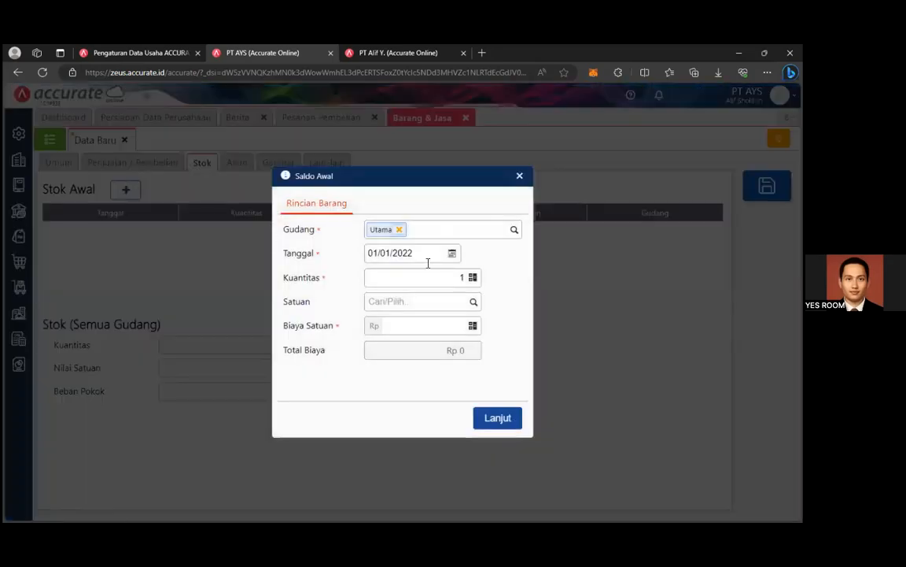
pyautogui.click(464, 277)
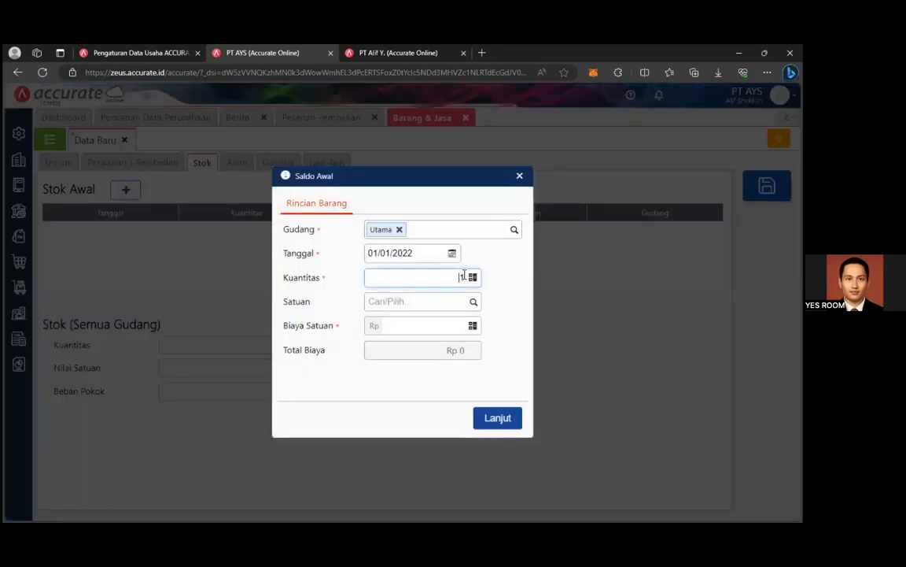
pyautogui.write('00')
pyautogui.click(458, 327)
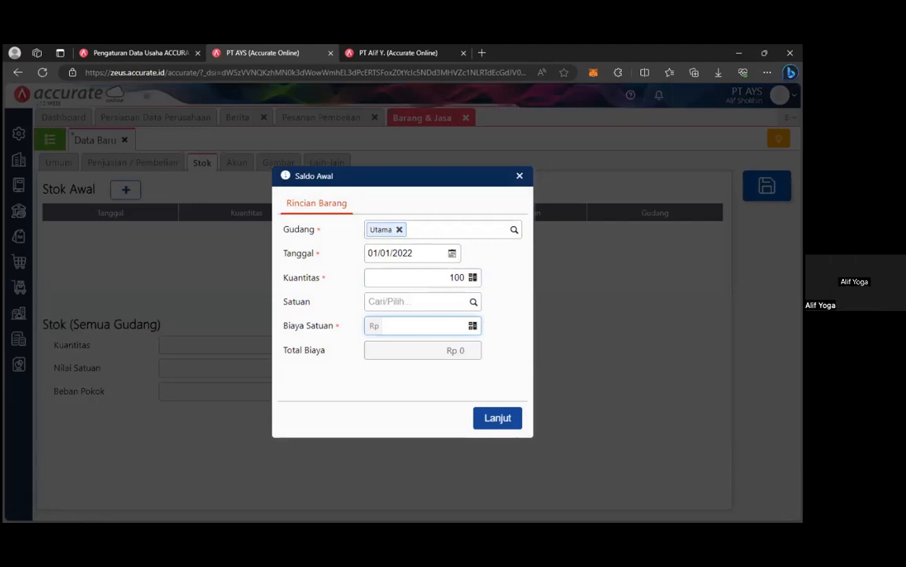
pyautogui.write('1000')
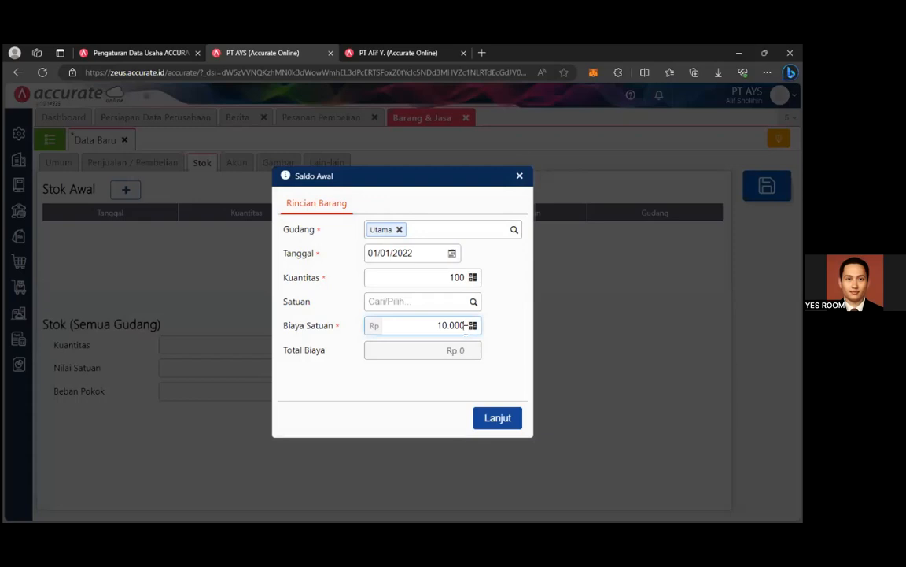
pyautogui.click(498, 383)
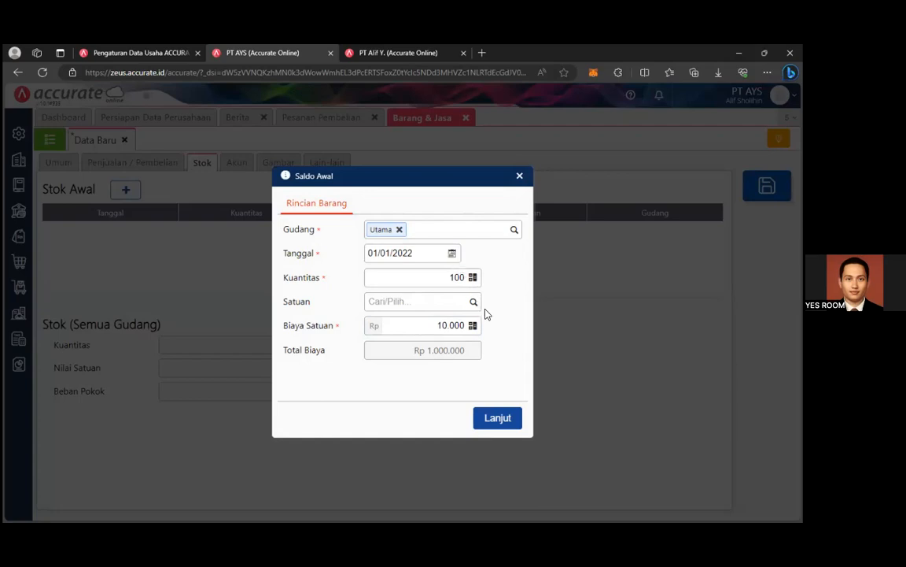
pyautogui.click(512, 422)
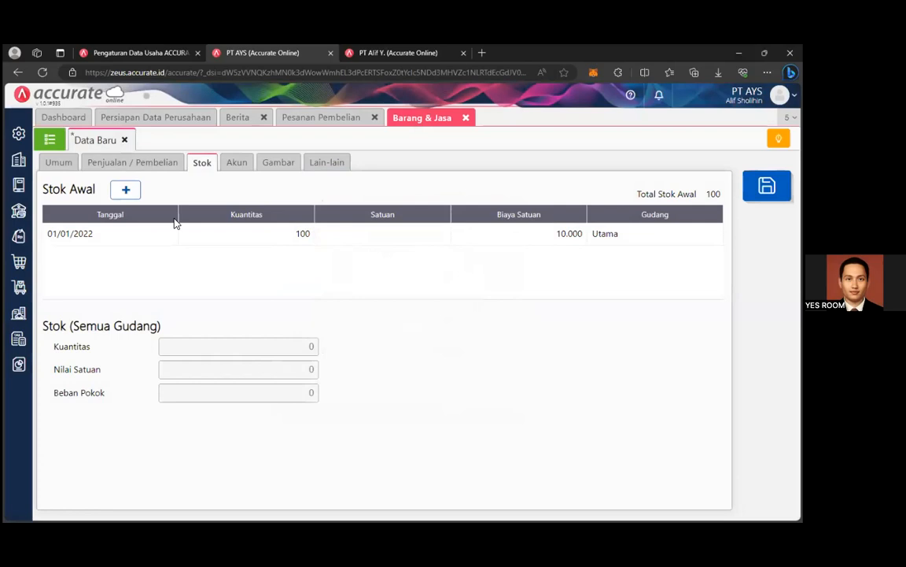
# Save the Barang 1 item and return to the purchase order.
pyautogui.click(63, 161)
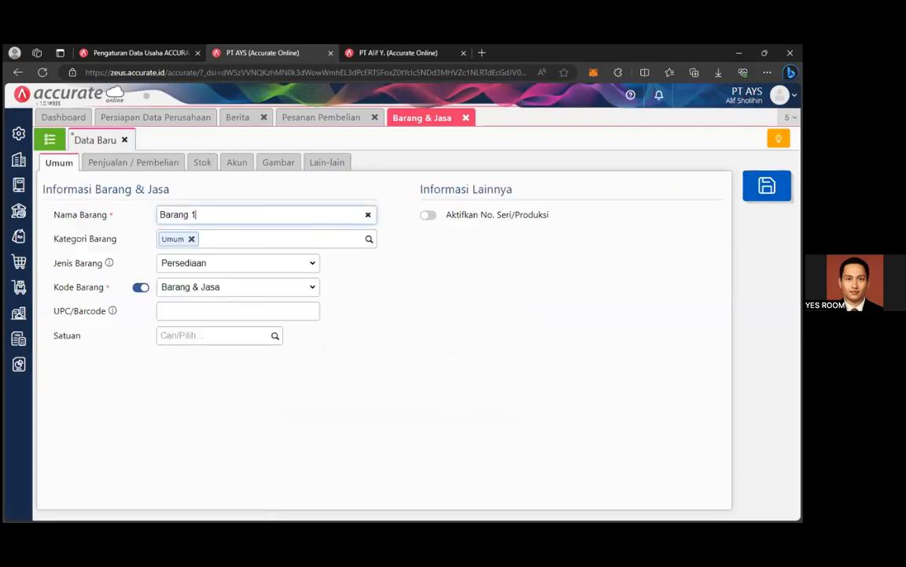
pyautogui.hotkey('ctrl', 's')
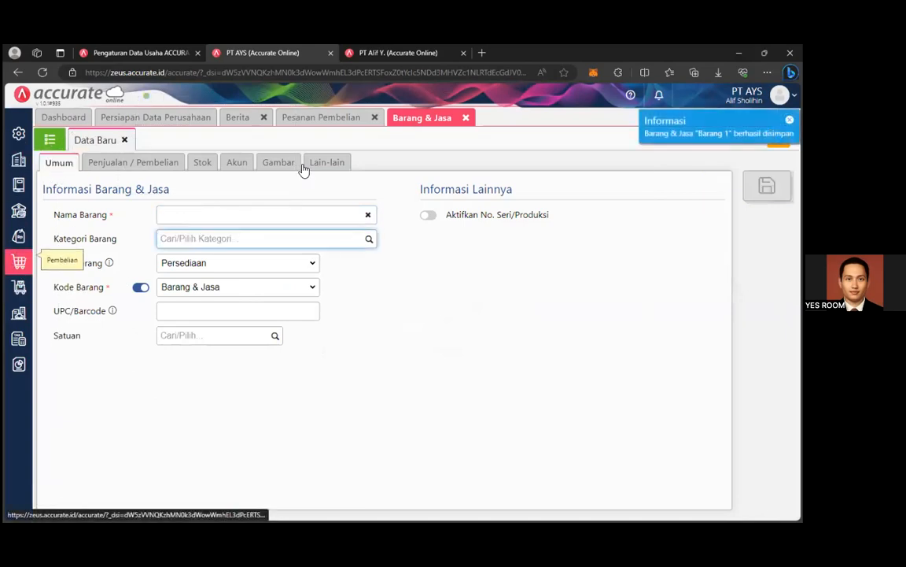
pyautogui.click(298, 115)
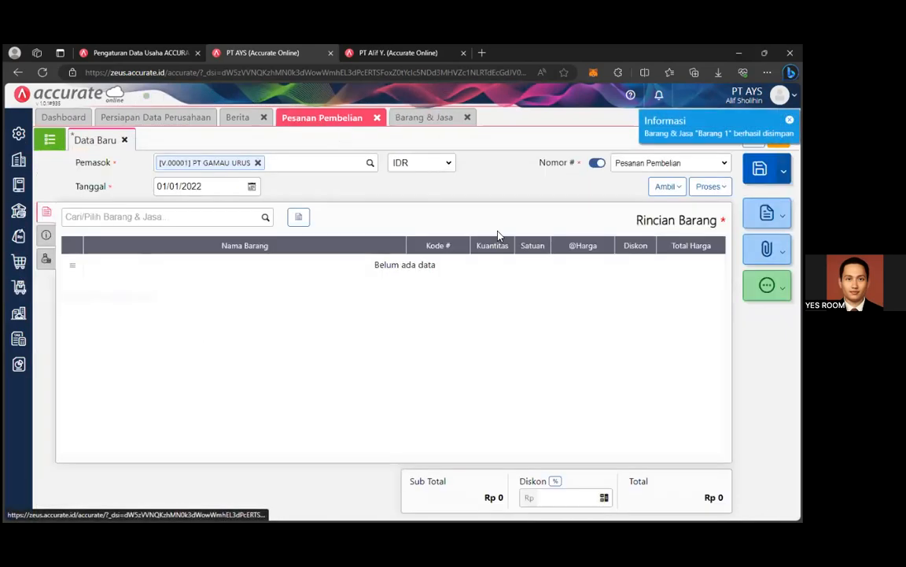
# Close the item form and open the Neraca (Standar) report.
pyautogui.click(468, 118)
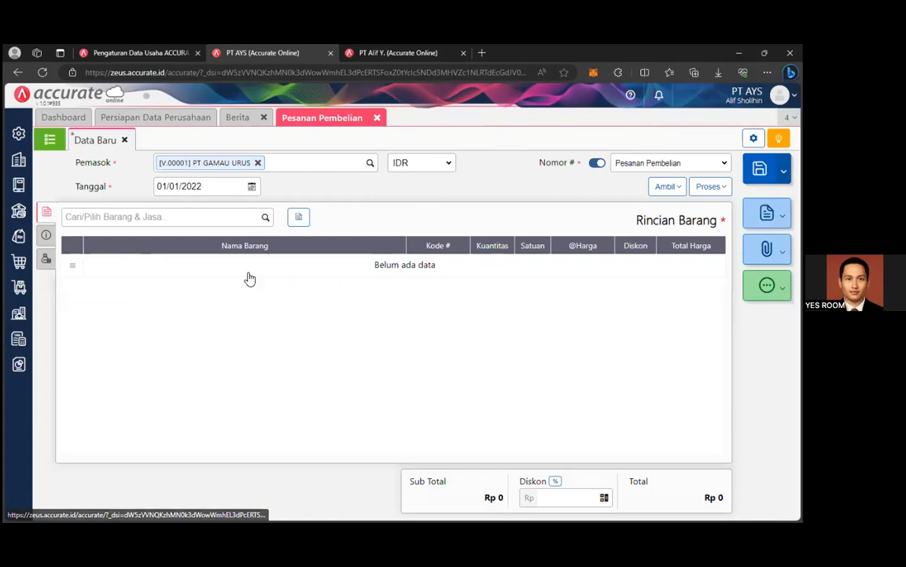
pyautogui.click(17, 364)
pyautogui.click(72, 393)
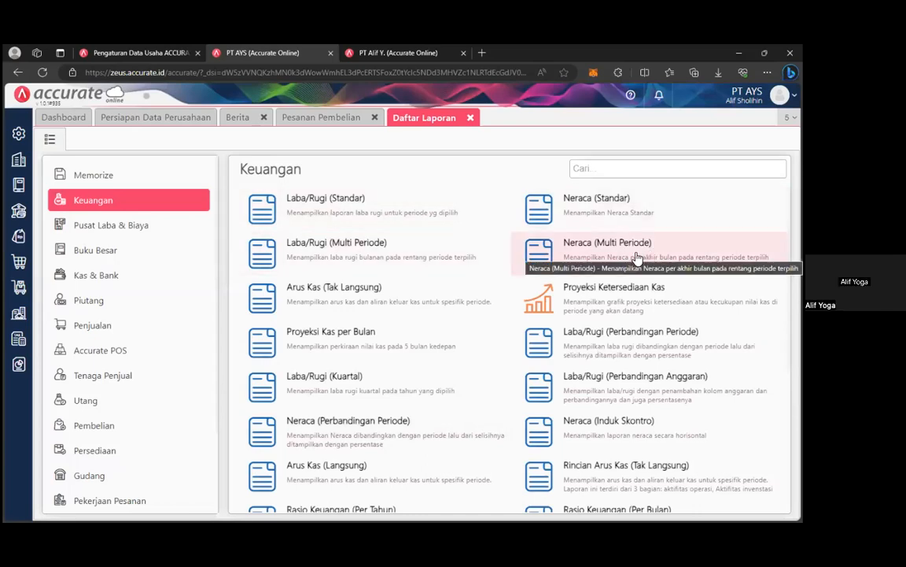
pyautogui.scroll(-2, 637, 258)
pyautogui.scroll(2, 633, 268)
pyautogui.click(632, 204)
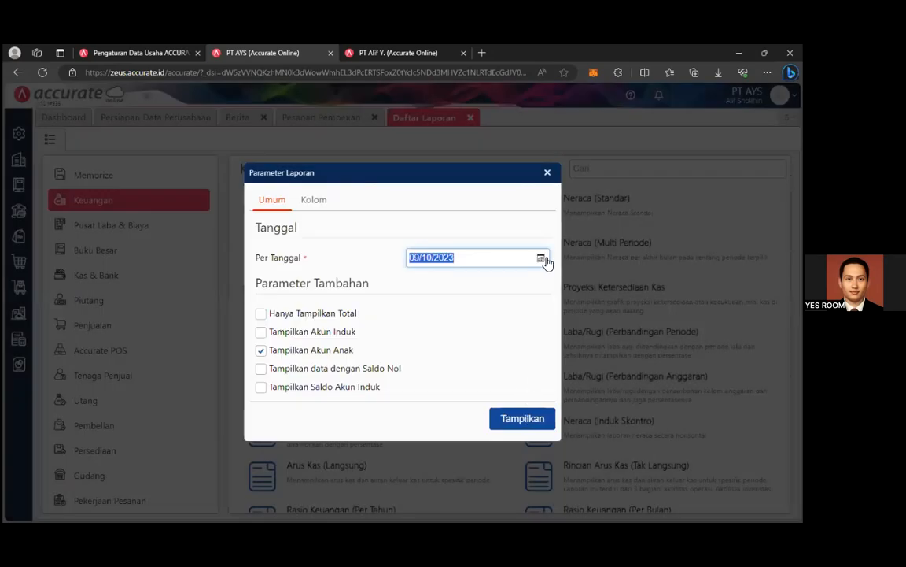
# Set the report date to 01/01/2022 and display the balance sheet.
pyautogui.click(546, 263)
pyautogui.click(464, 275)
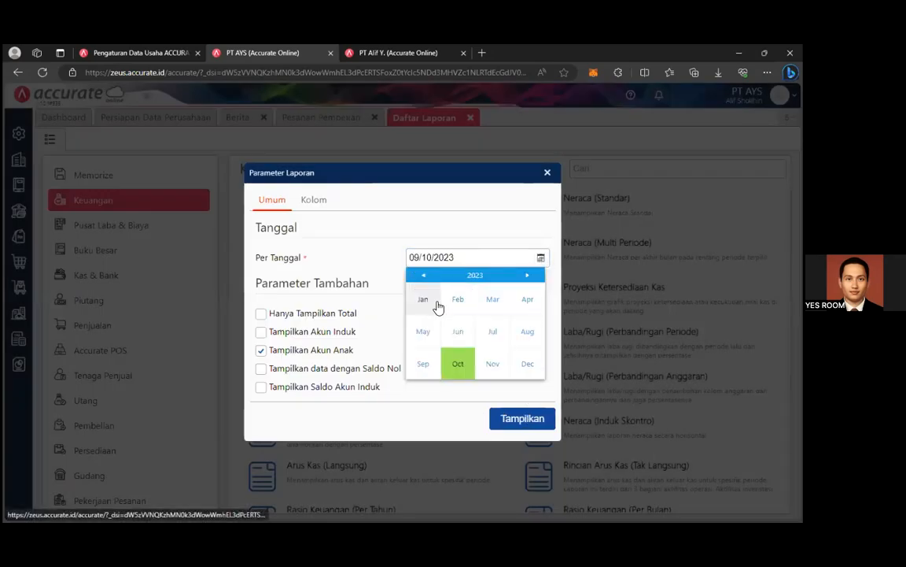
pyautogui.click(438, 305)
pyautogui.click(411, 274)
pyautogui.click(534, 305)
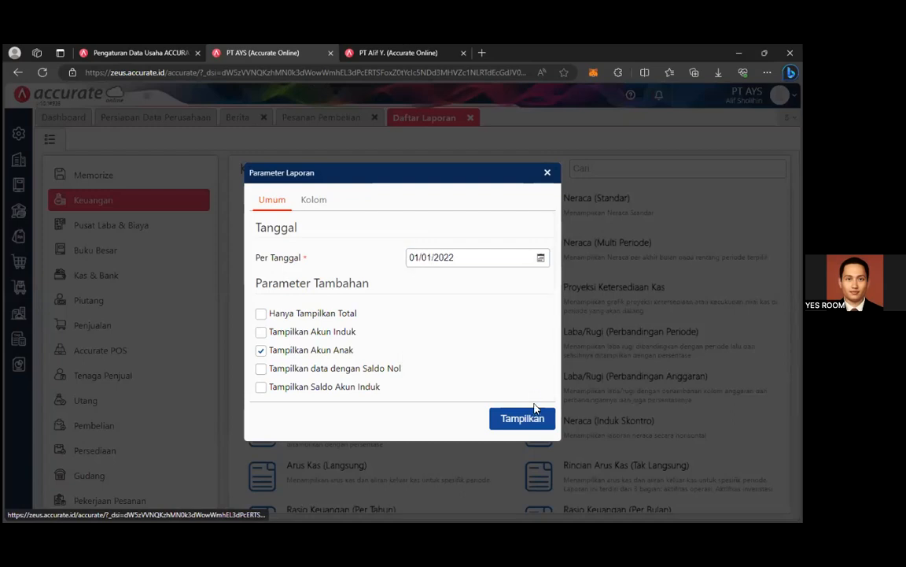
pyautogui.click(536, 419)
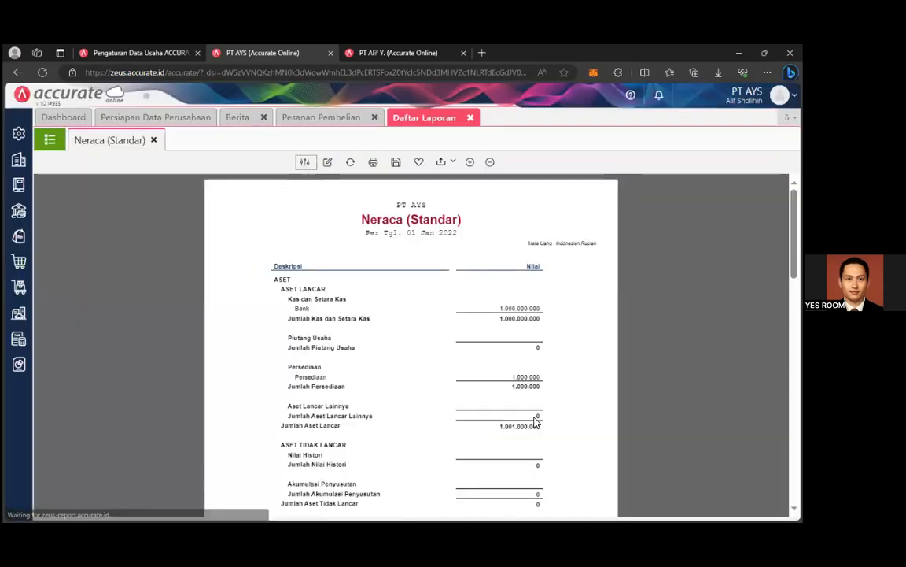
# Review the balance sheet, pointing out Persediaan 1.000.000 and the 1.001.000.000 total.
pyautogui.scroll(-2, 542, 344)
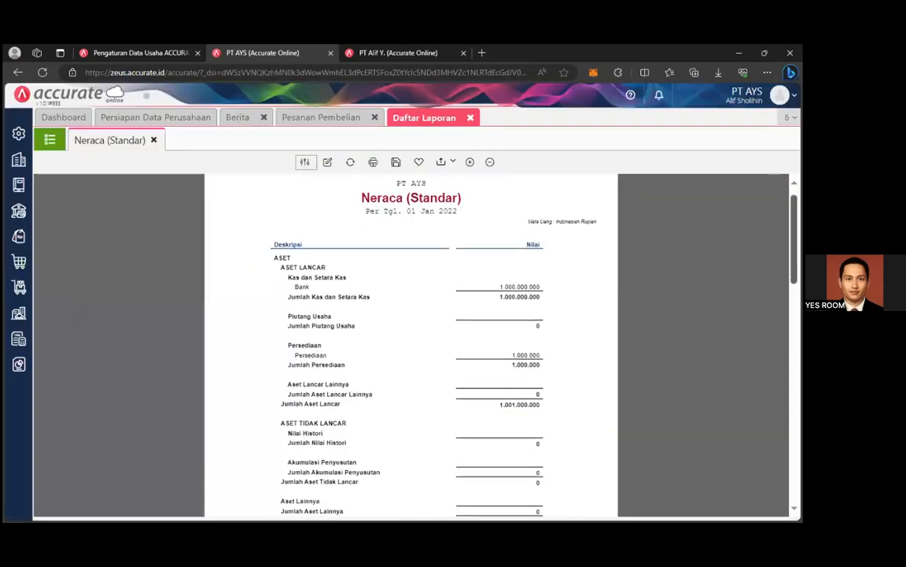
pyautogui.moveTo(487, 358); pyautogui.dragTo(551, 386)
pyautogui.click(504, 371)
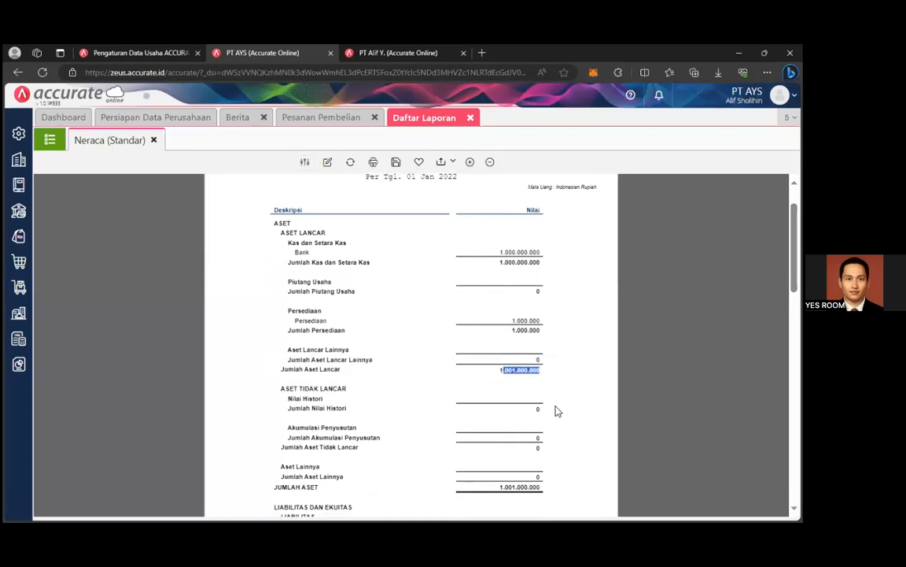
pyautogui.click(642, 430)
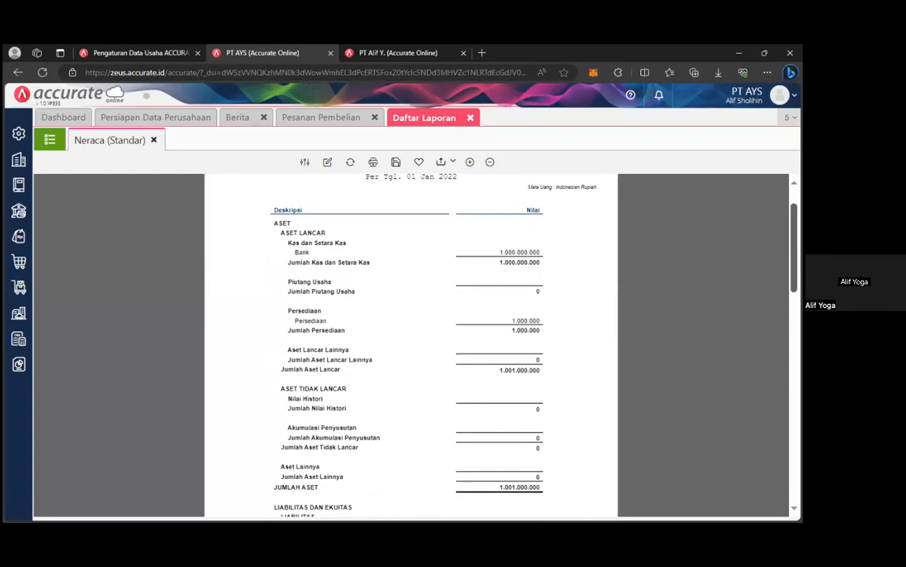
pyautogui.scroll(1, 674, 219)
pyautogui.scroll(-3, 674, 220)
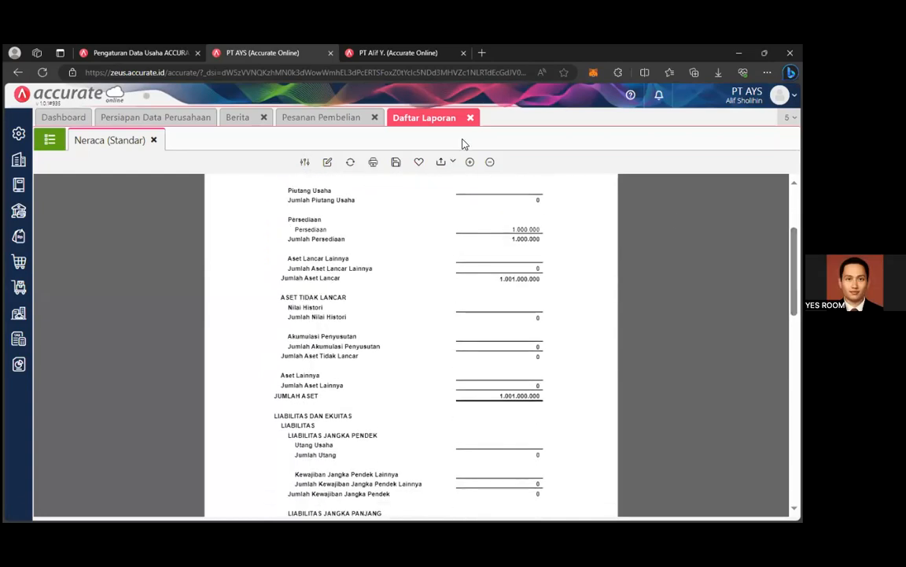
# Add Barang 1 to the order with quantity 10.000, unit price 10.000, warehouse Utama.
pyautogui.click(470, 118)
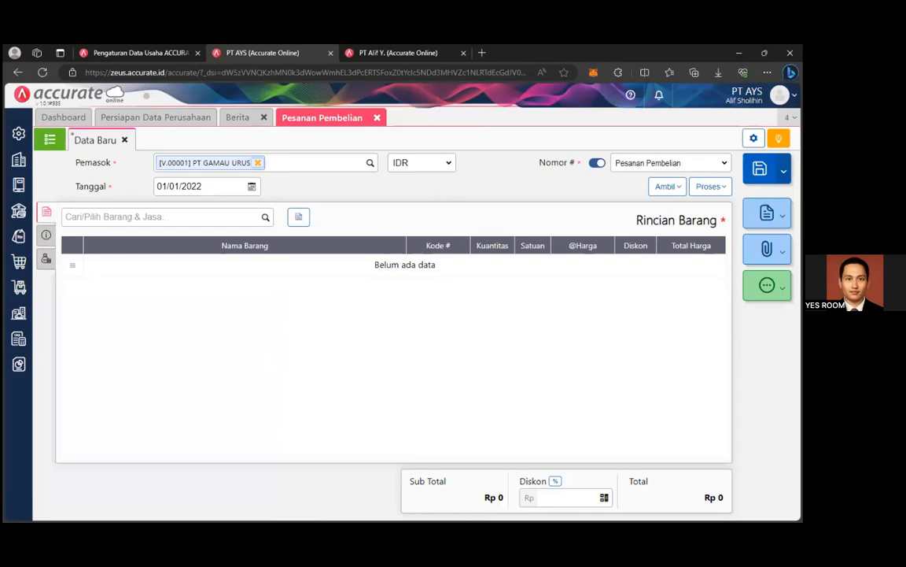
pyautogui.click(265, 217)
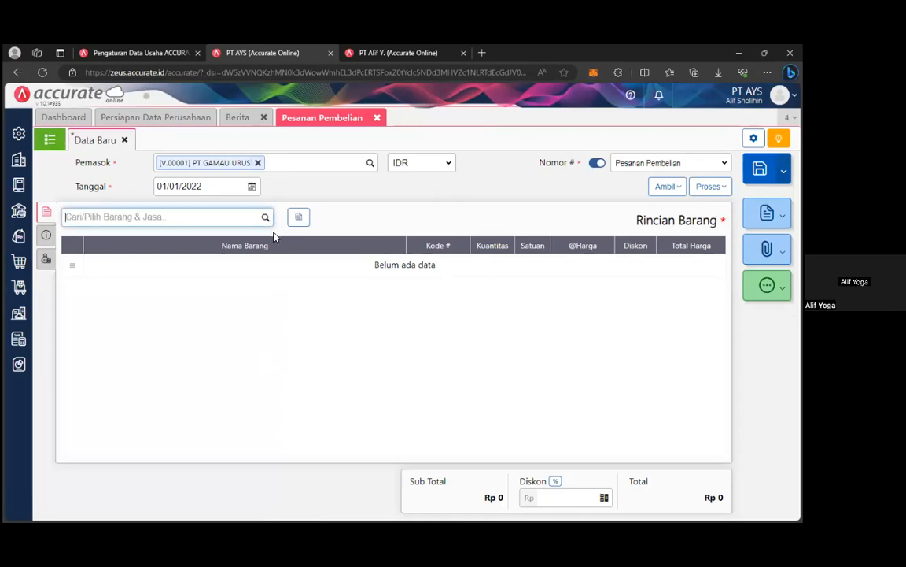
pyautogui.click(203, 253)
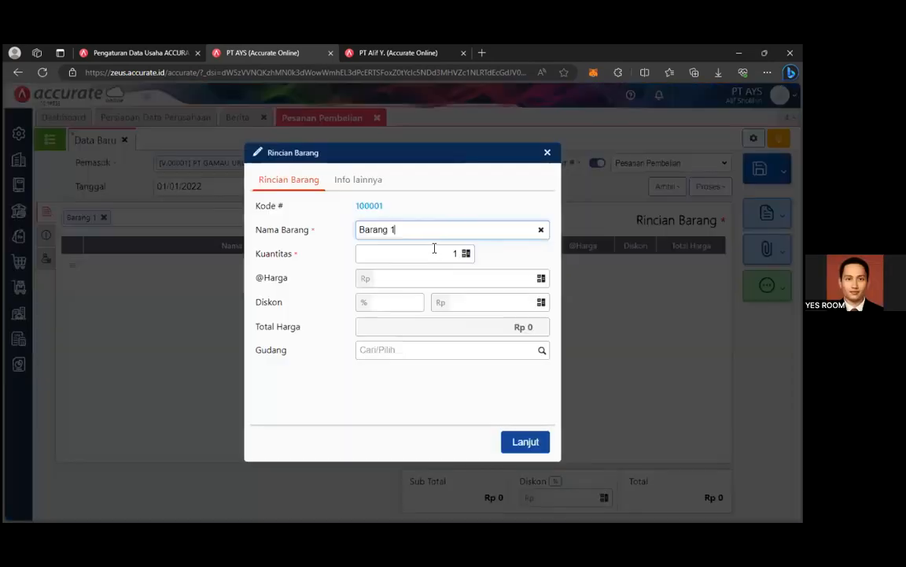
pyautogui.click(456, 254)
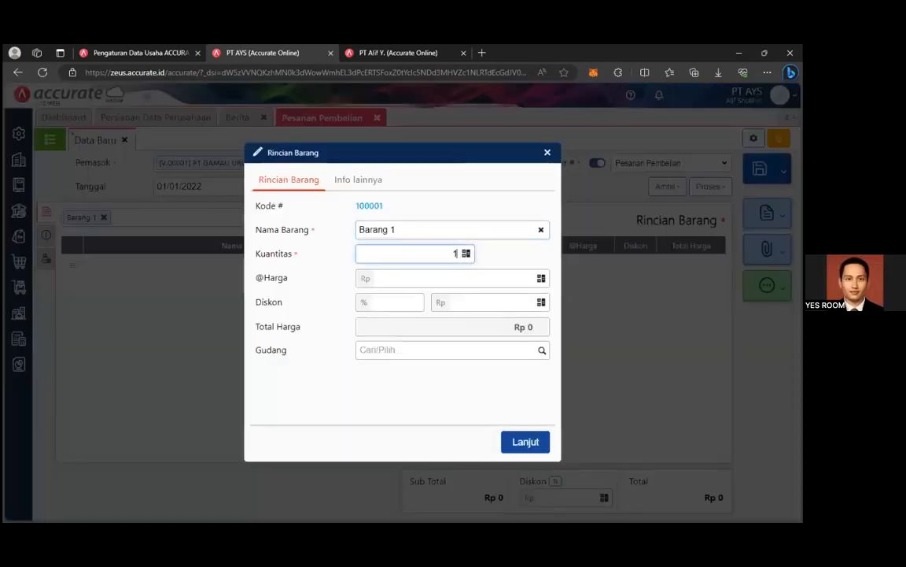
pyautogui.write('0000')
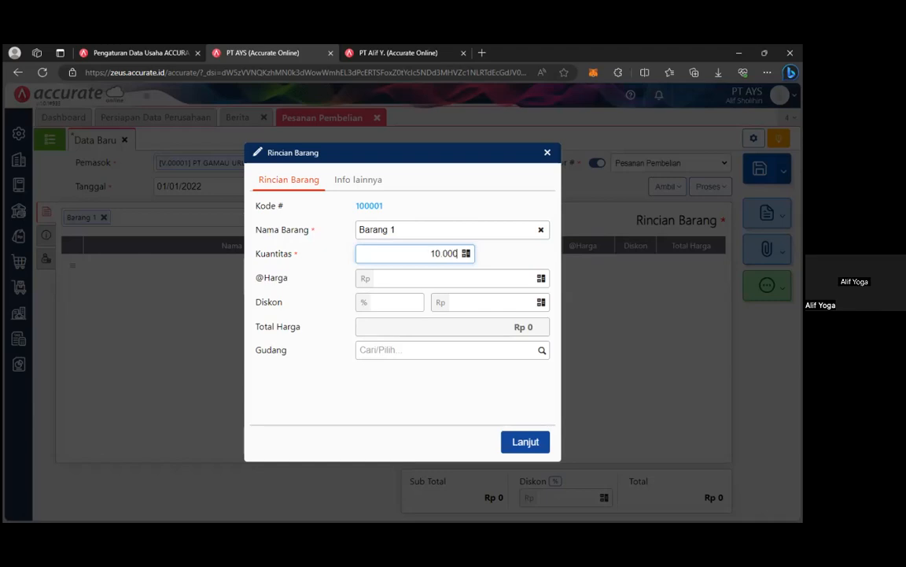
pyautogui.click(472, 279)
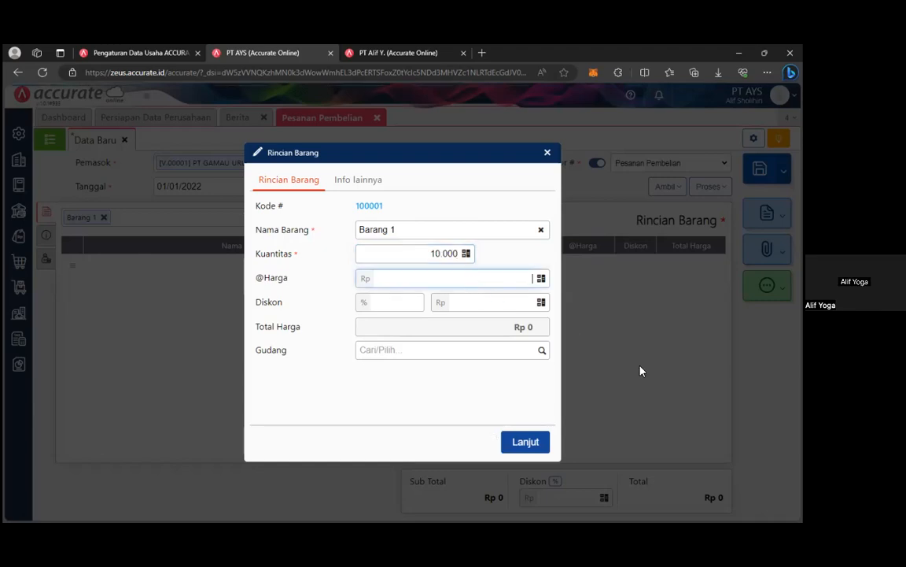
pyautogui.write('1000')
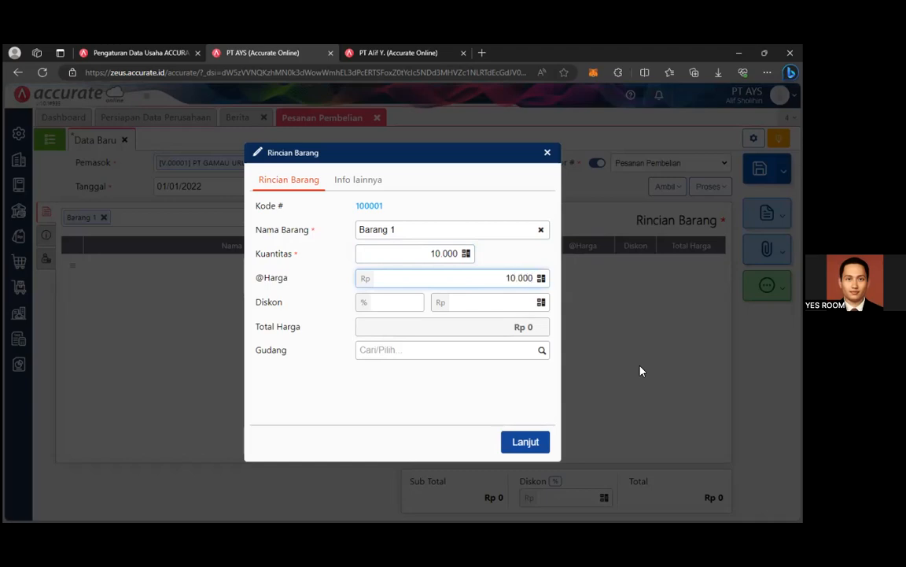
pyautogui.click(403, 415)
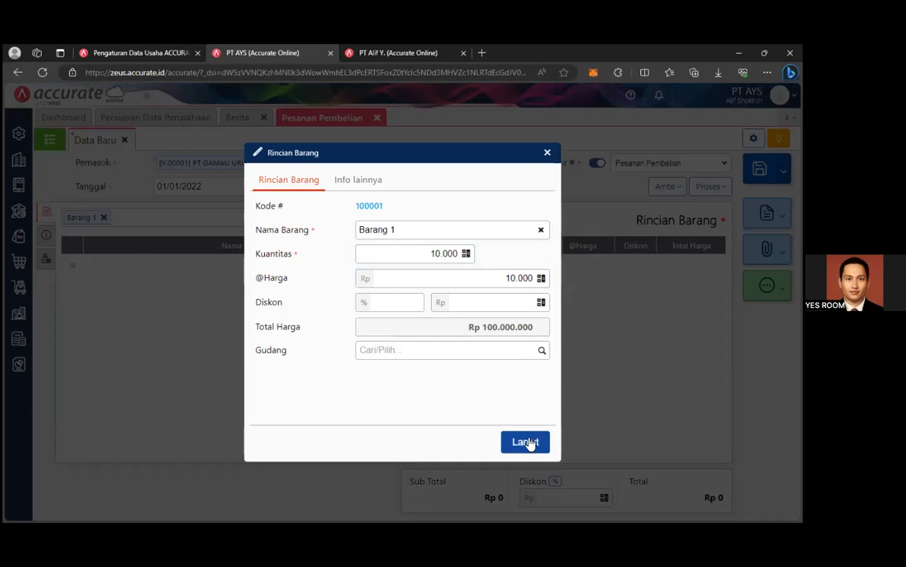
pyautogui.click(378, 354)
pyautogui.click(401, 372)
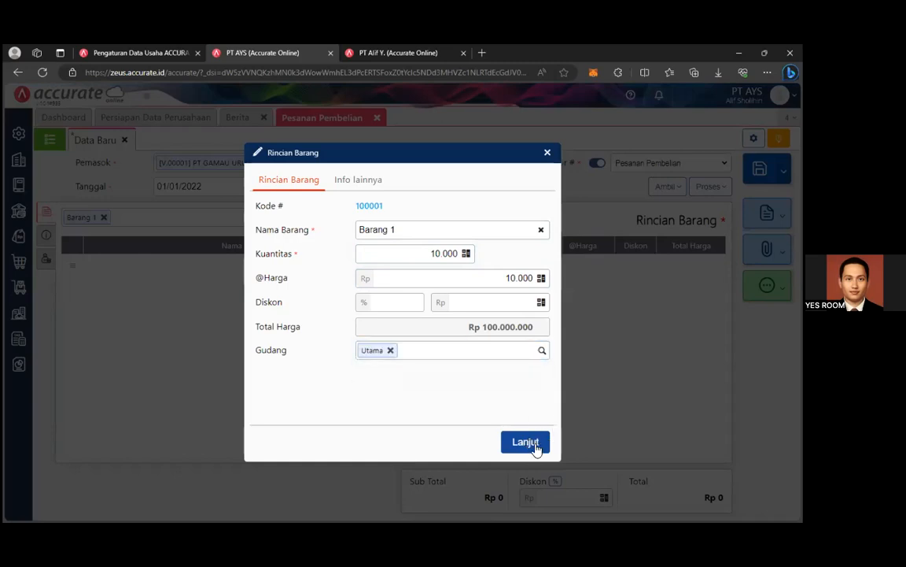
pyautogui.click(535, 445)
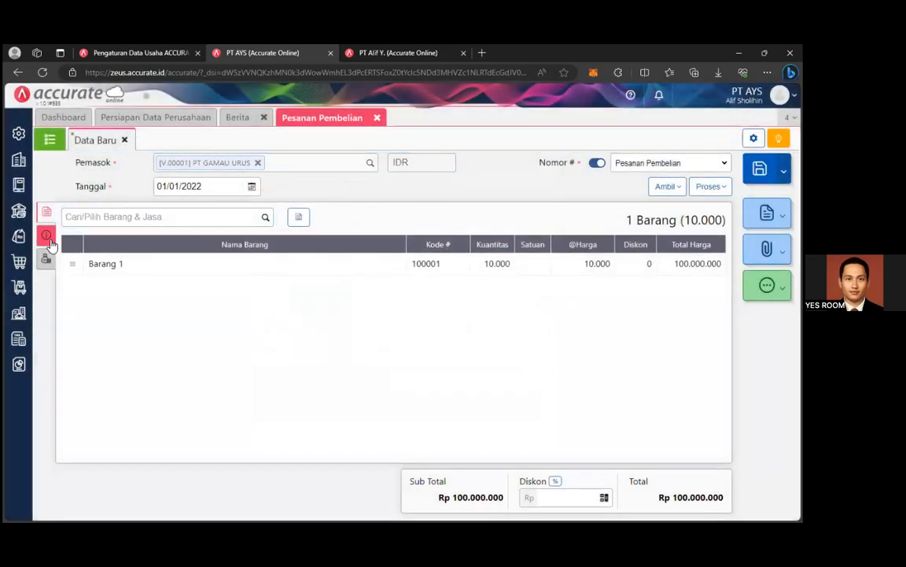
# Set Tgl Pengiriman to 01/01/2022 under Info lainnya and check the empty Pengiriman list.
pyautogui.click(47, 235)
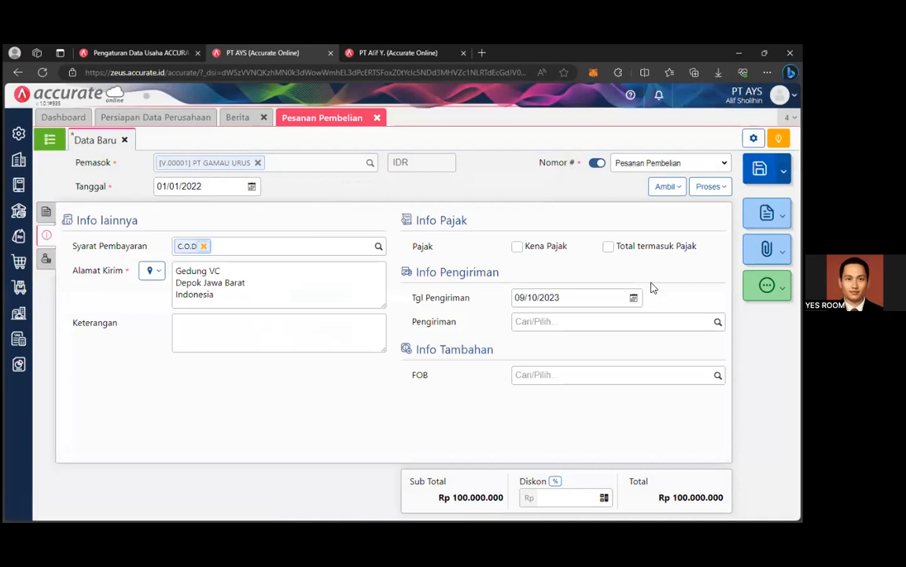
pyautogui.click(634, 299)
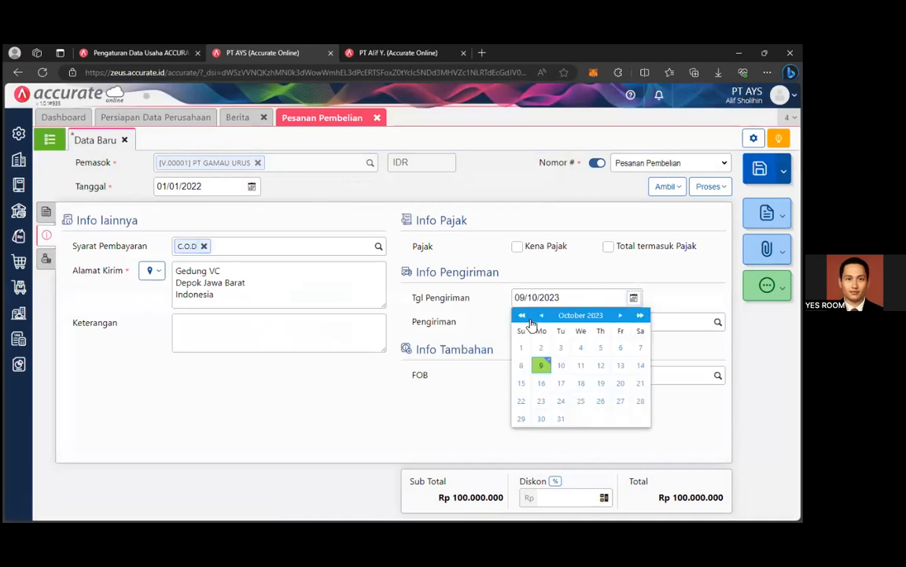
pyautogui.click(580, 315)
pyautogui.click(538, 340)
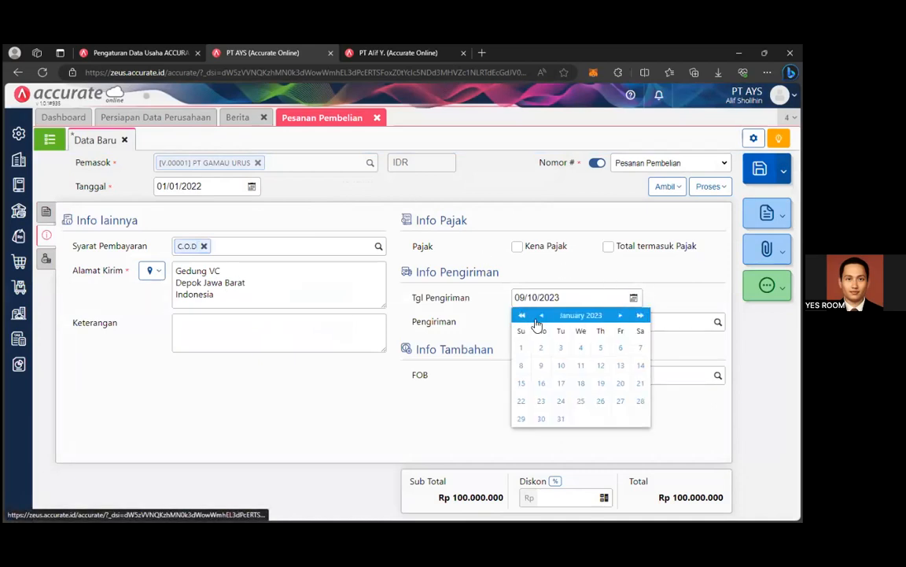
pyautogui.click(640, 350)
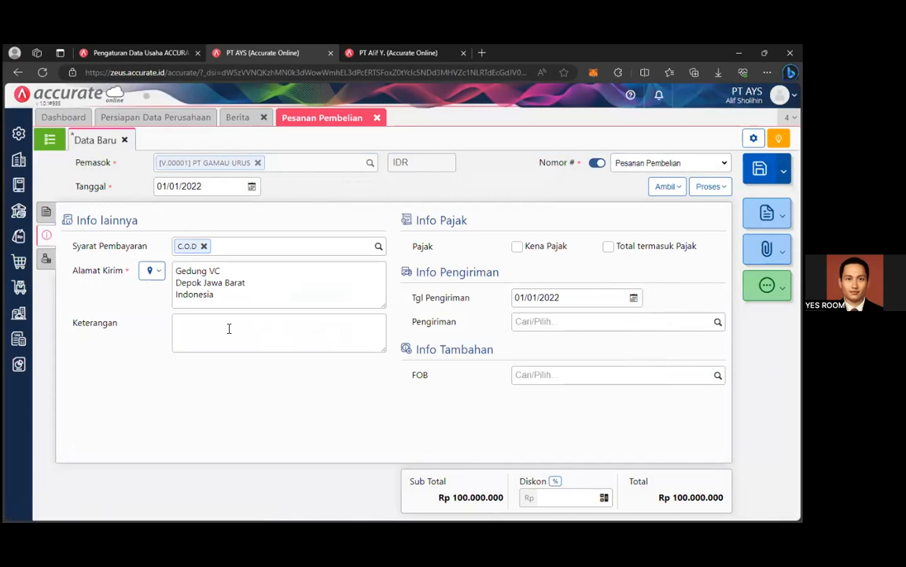
pyautogui.click(641, 322)
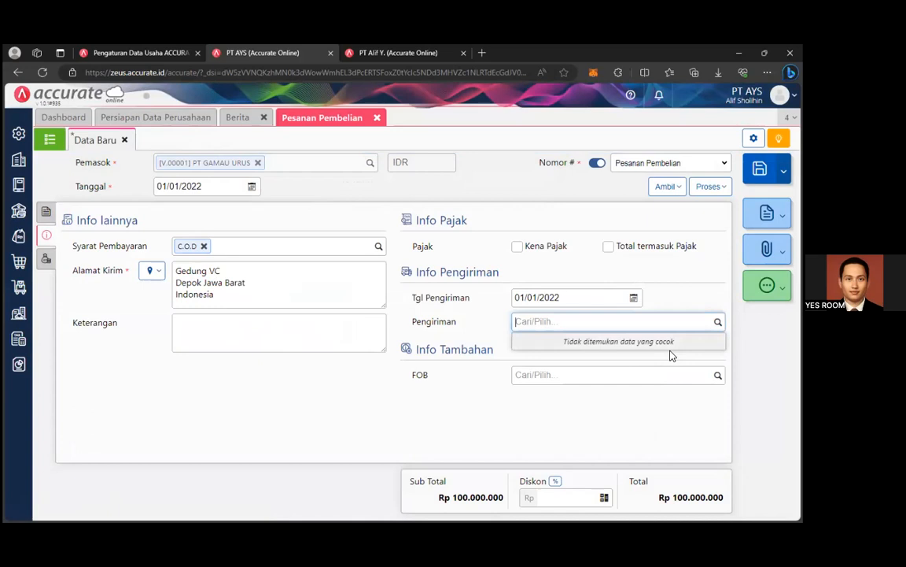
pyautogui.click(718, 322)
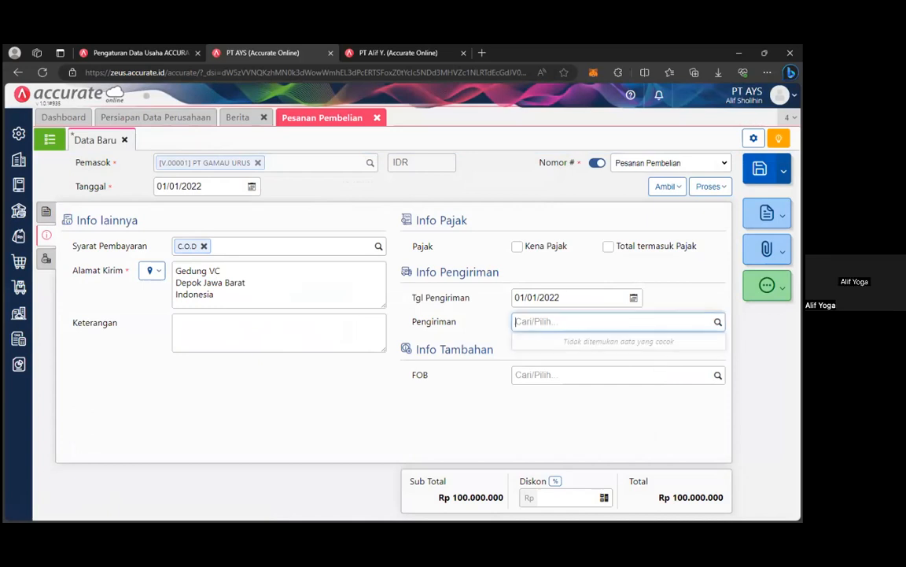
pyautogui.click(151, 410)
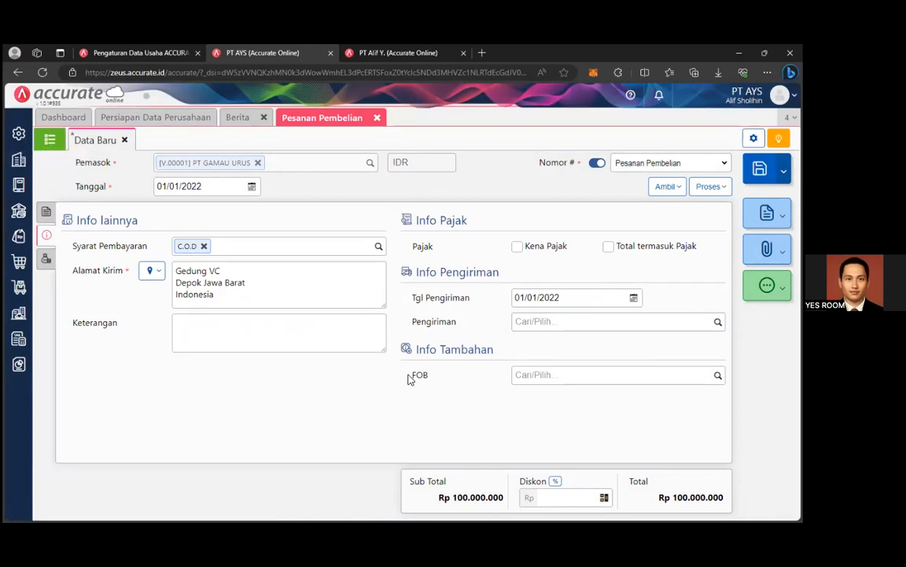
# Add TIKI under Perusahaan > Pengiriman, save it, and go back to the purchase order.
pyautogui.click(20, 312)
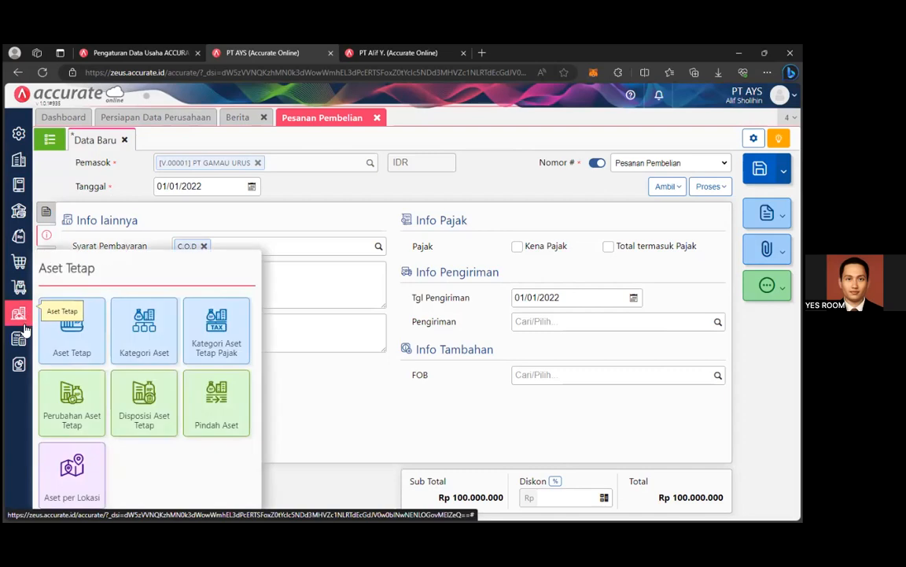
pyautogui.click(17, 159)
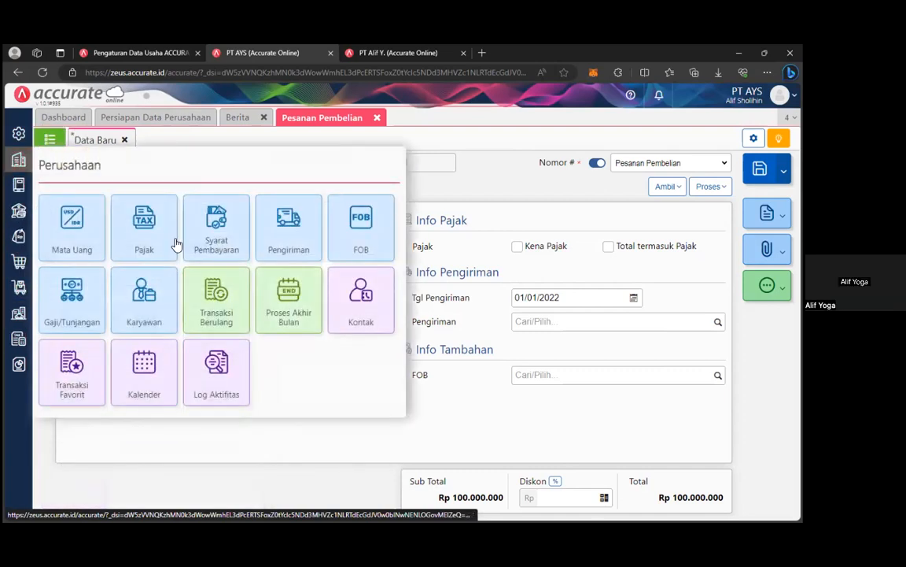
pyautogui.click(293, 244)
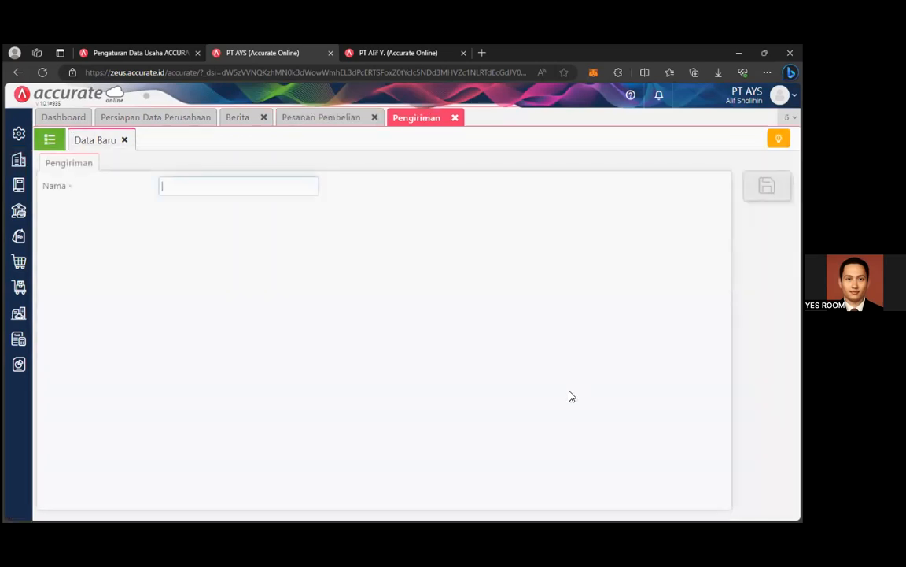
pyautogui.click(221, 189)
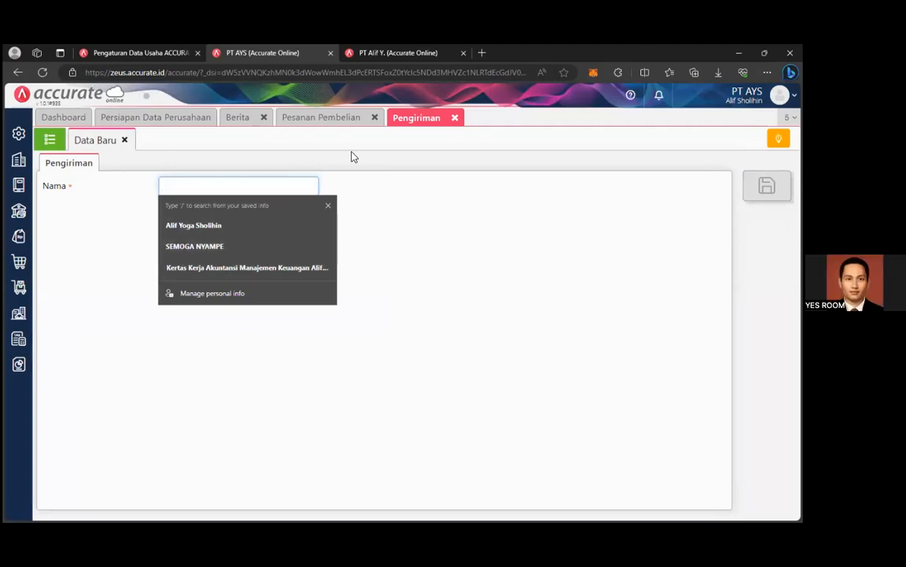
pyautogui.write('TIKIT')
pyautogui.click(589, 303)
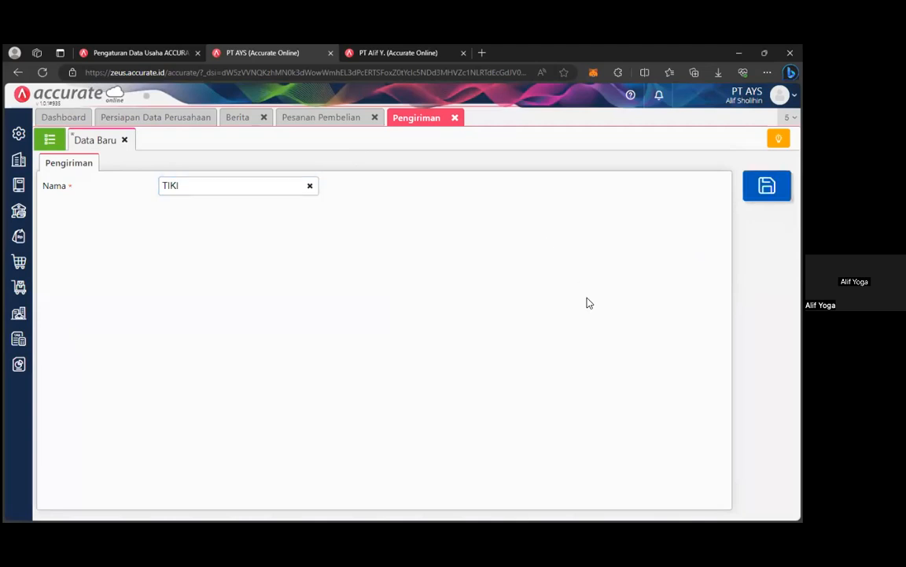
pyautogui.click(764, 186)
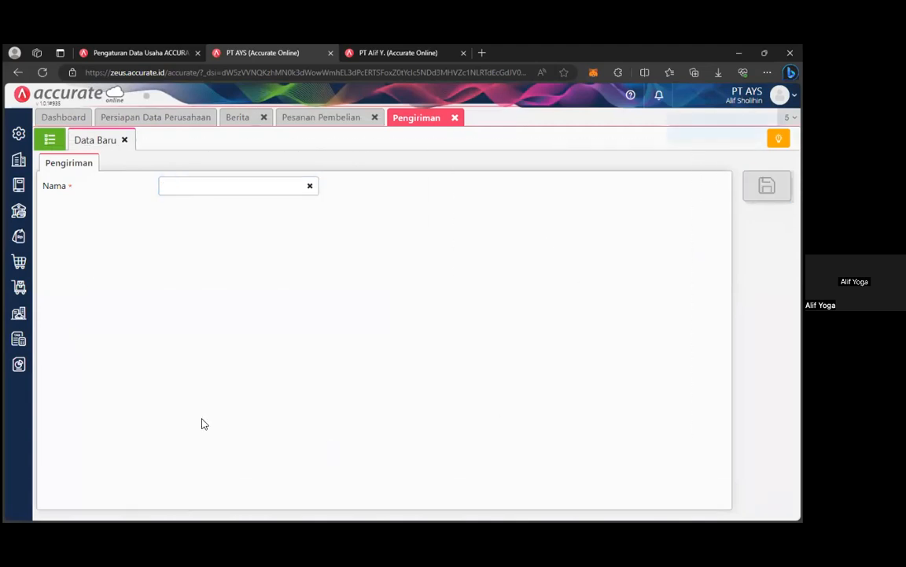
pyautogui.click(19, 262)
pyautogui.click(327, 117)
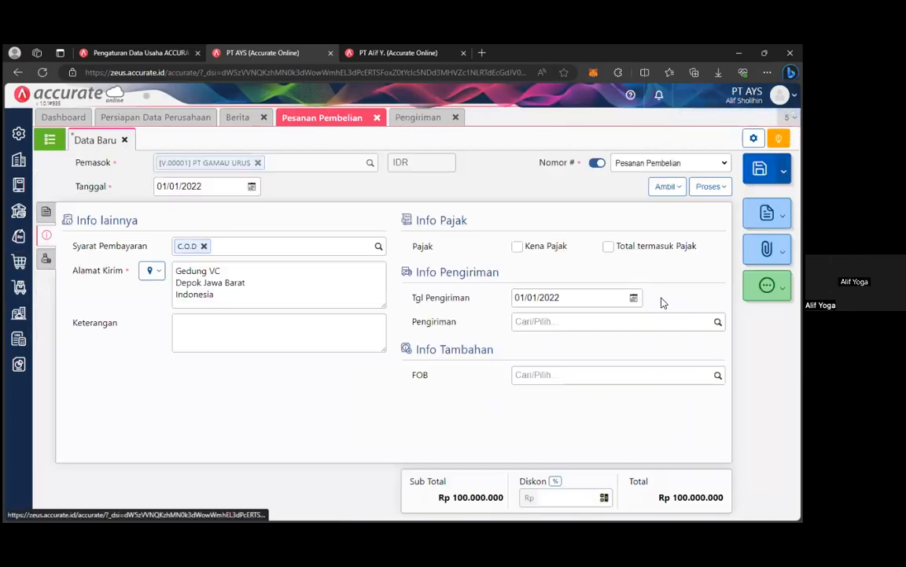
# Choose TIKI as the shipping method and Destination as the FOB.
pyautogui.click(610, 321)
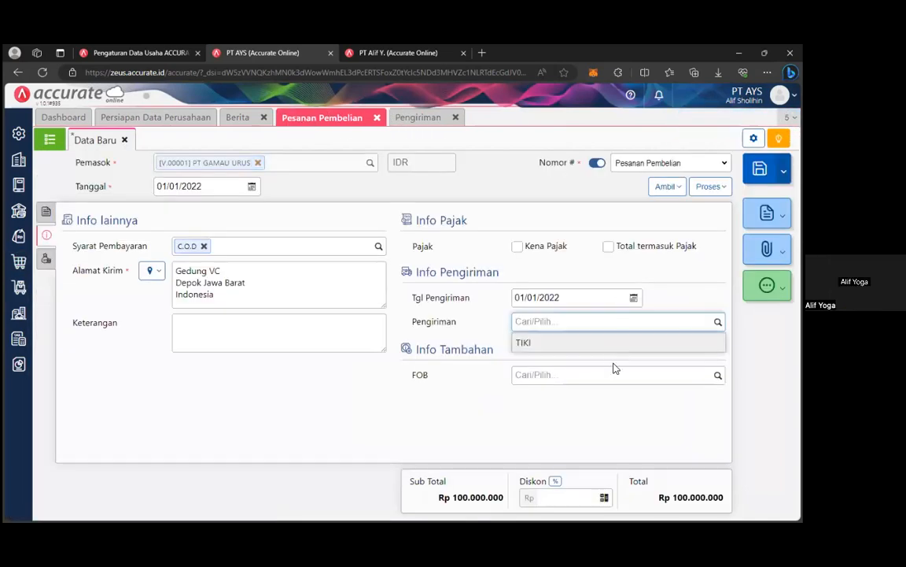
pyautogui.click(606, 343)
pyautogui.click(718, 375)
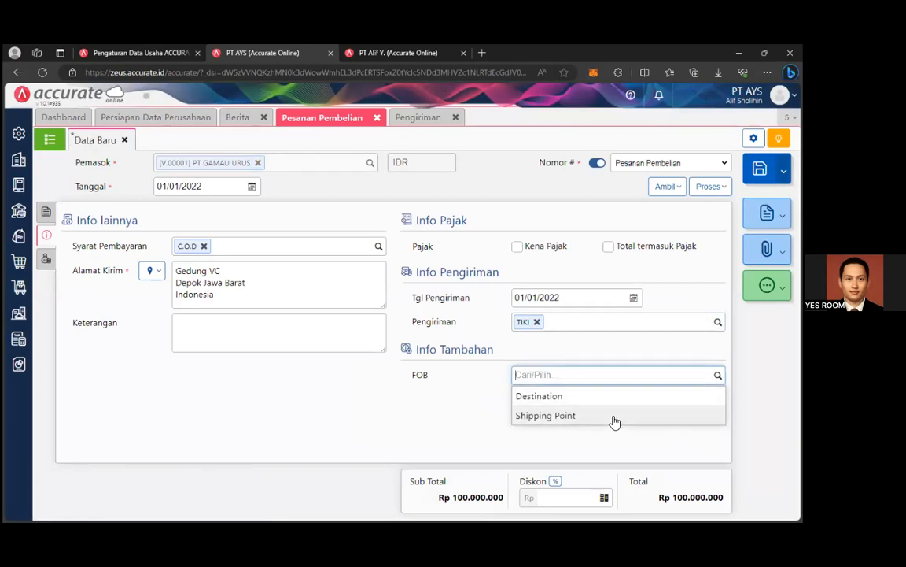
pyautogui.click(590, 402)
pyautogui.click(718, 376)
pyautogui.click(717, 375)
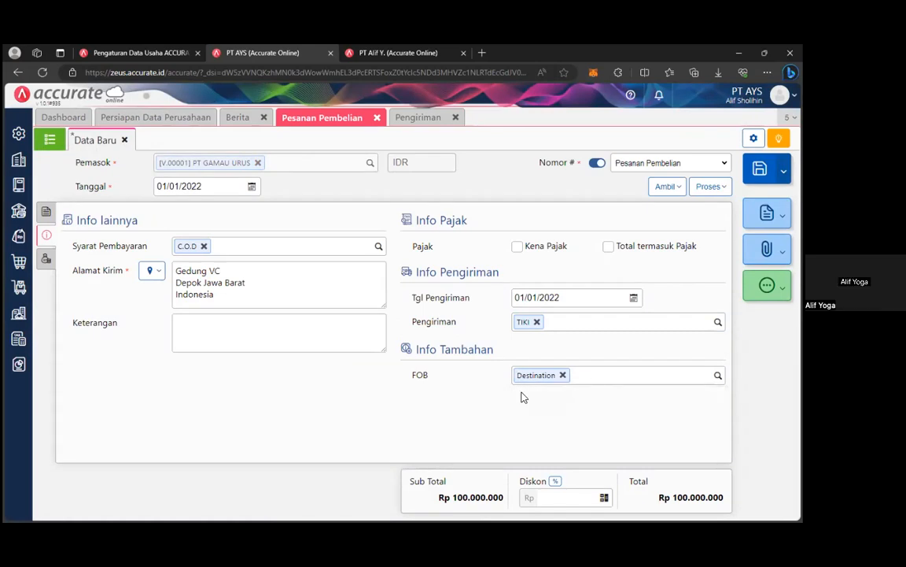
# Check the side tabs and save the order as PO.2022.01.00001.
pyautogui.click(46, 258)
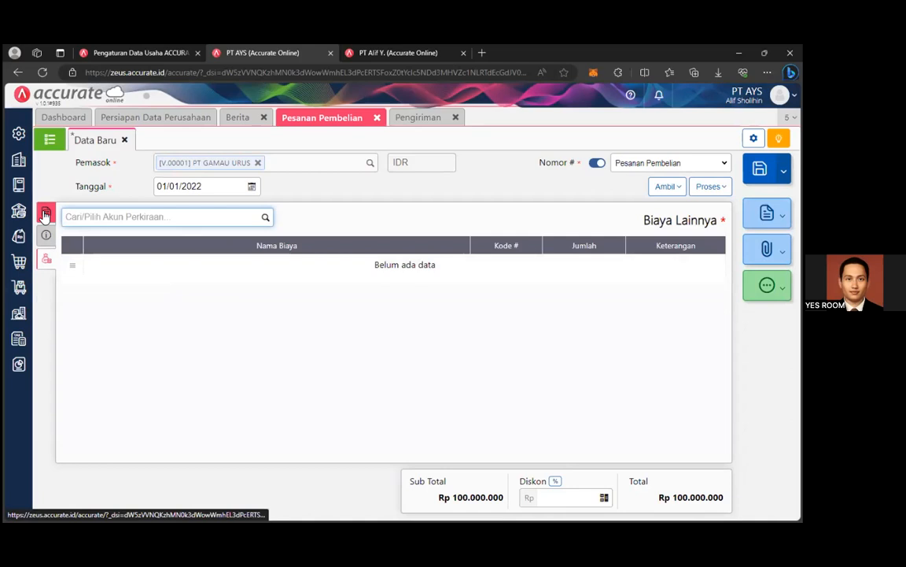
pyautogui.click(45, 211)
pyautogui.click(46, 235)
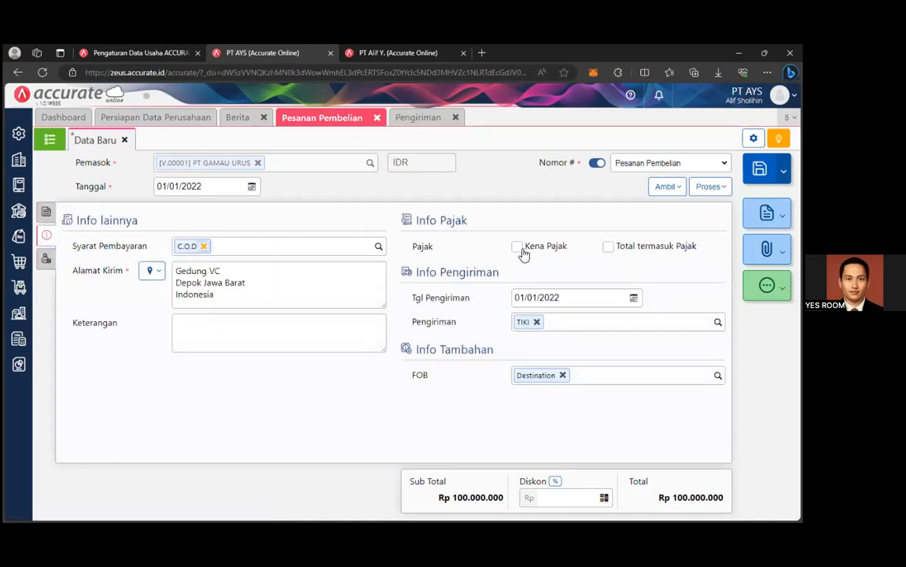
pyautogui.click(760, 168)
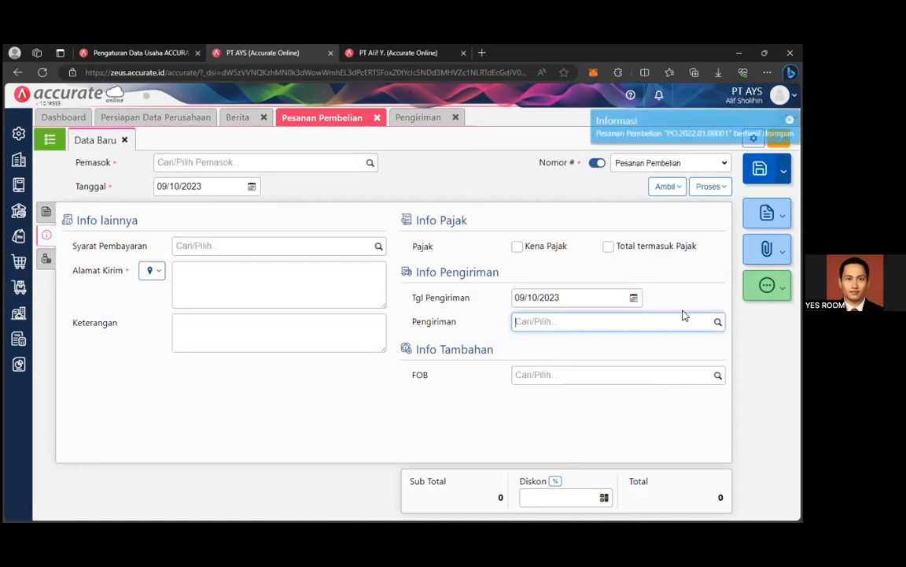
pyautogui.click(49, 139)
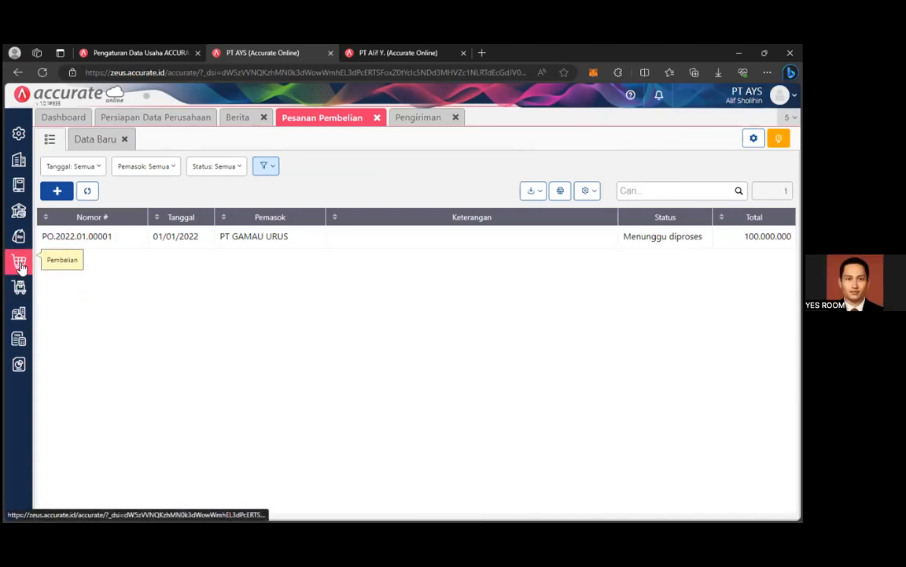
# Open PO.2022.01.00001 from the list and bring up its processing options.
pyautogui.click(244, 242)
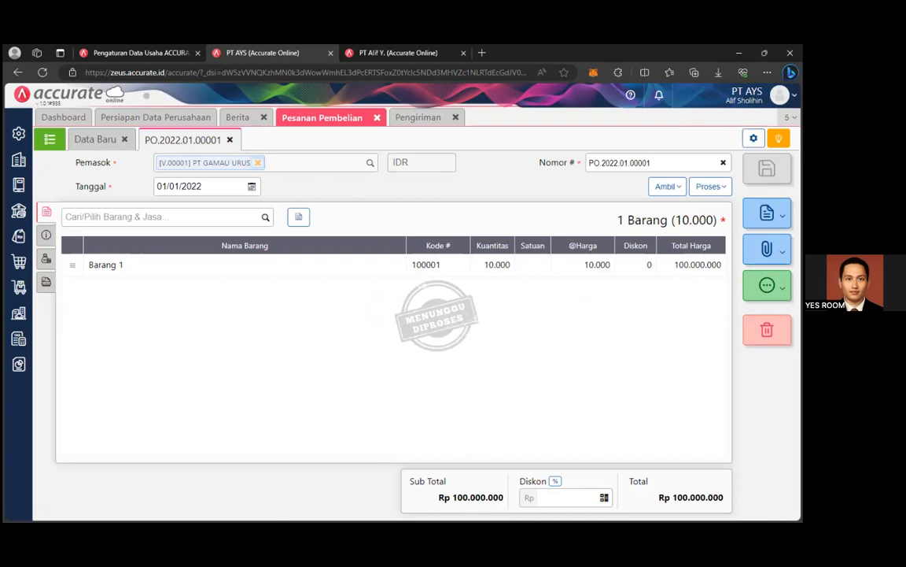
pyautogui.click(710, 185)
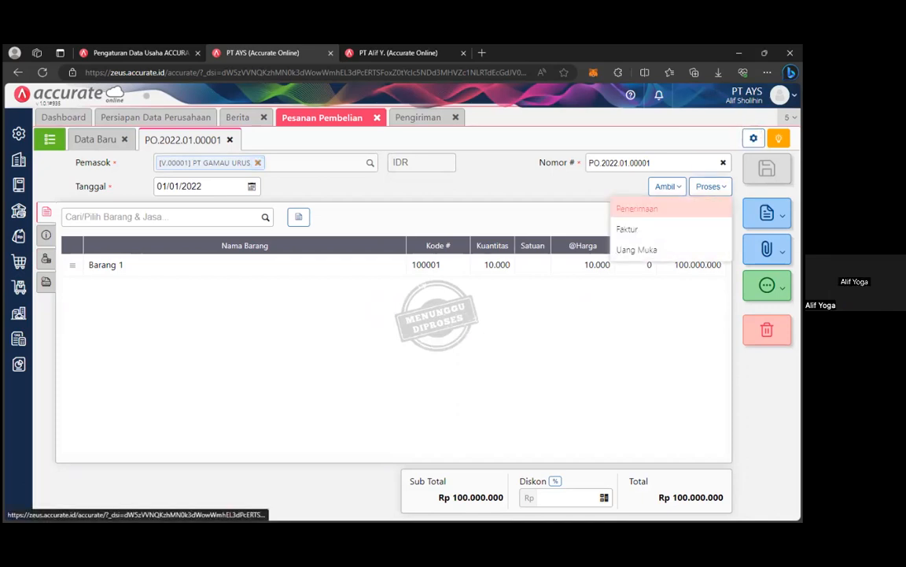
# Turn the purchase order into a goods receipt for Barang 1, dated 2 January 2022.
pyautogui.click(686, 217)
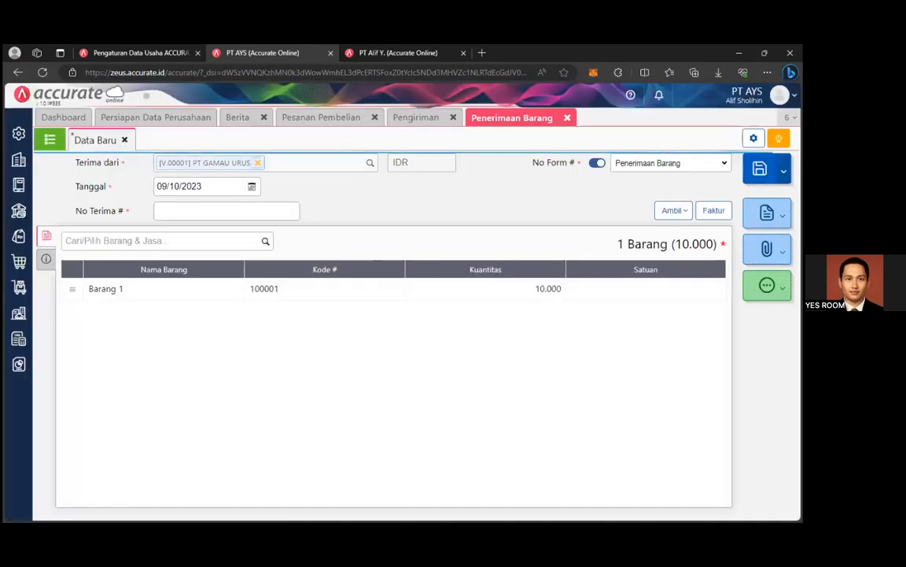
pyautogui.click(253, 188)
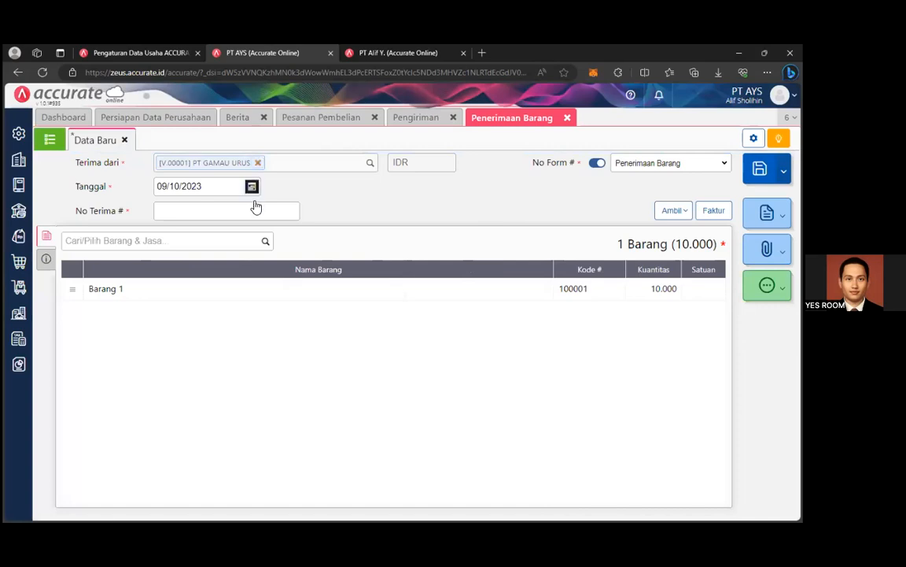
pyautogui.click(164, 206)
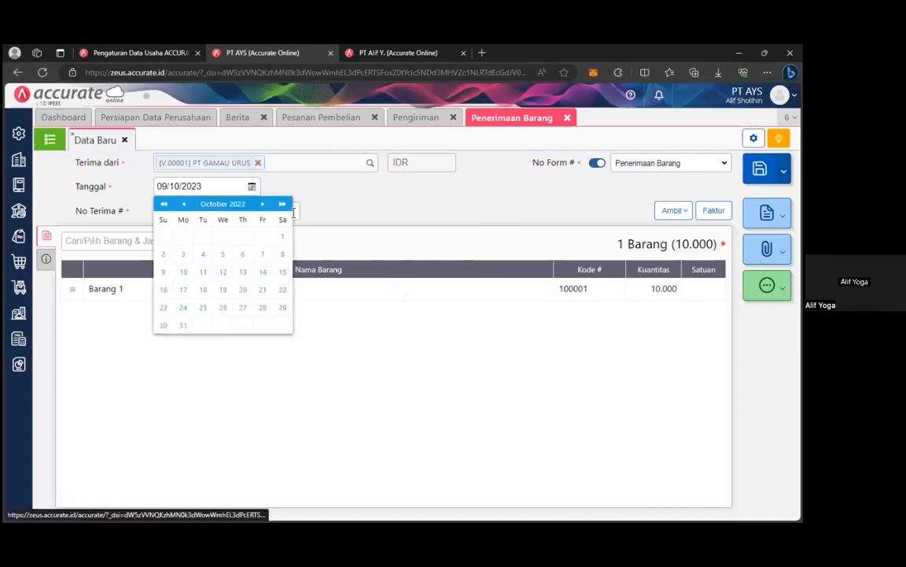
pyautogui.click(188, 206)
pyautogui.click(220, 203)
pyautogui.click(273, 231)
pyautogui.click(282, 252)
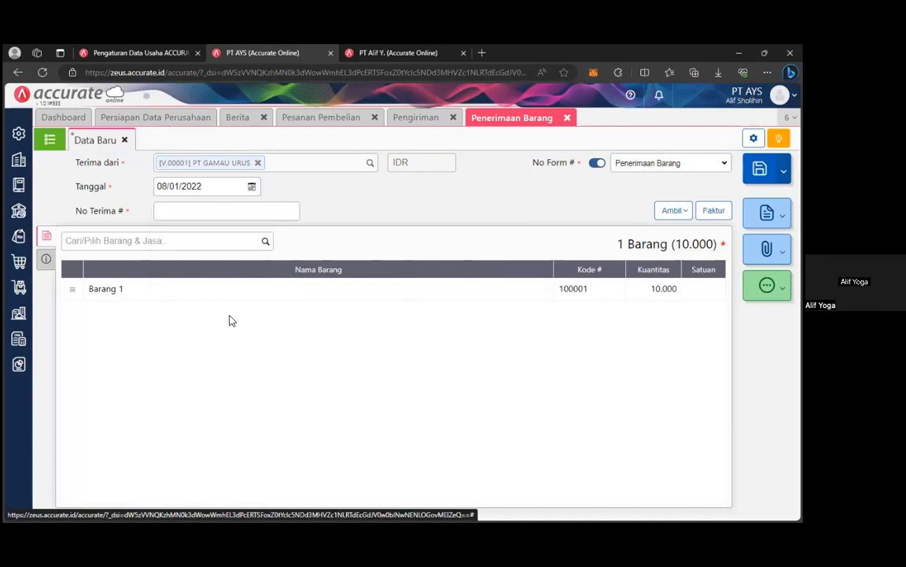
pyautogui.click(252, 189)
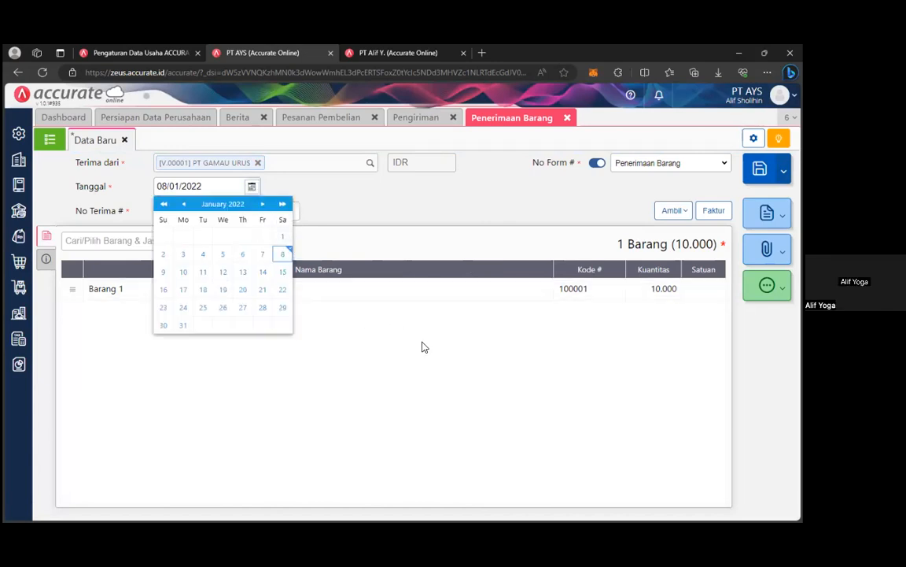
pyautogui.click(462, 372)
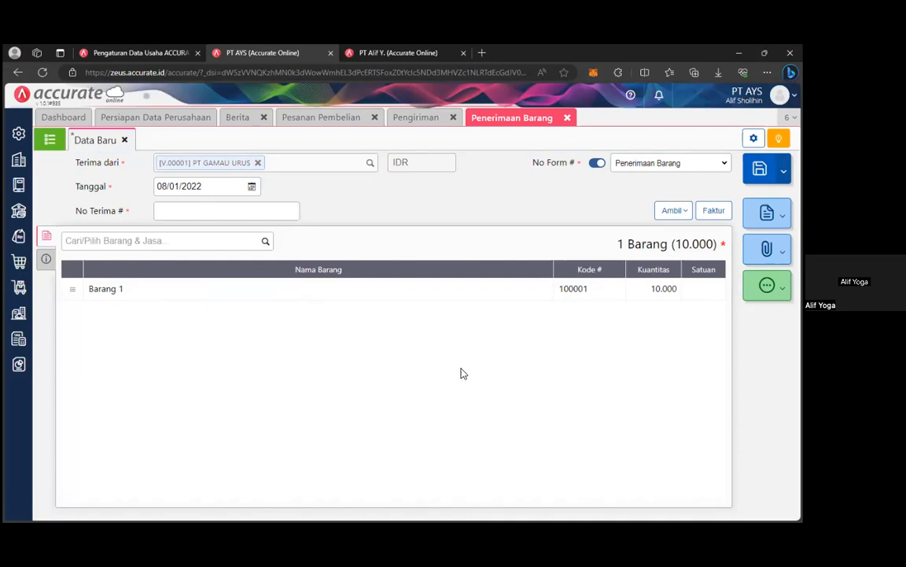
pyautogui.click(251, 186)
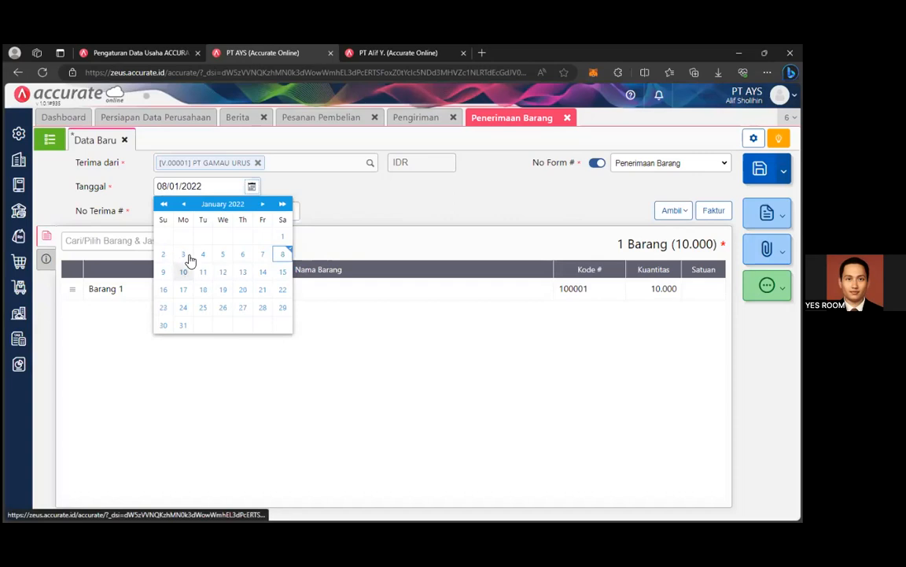
pyautogui.click(163, 253)
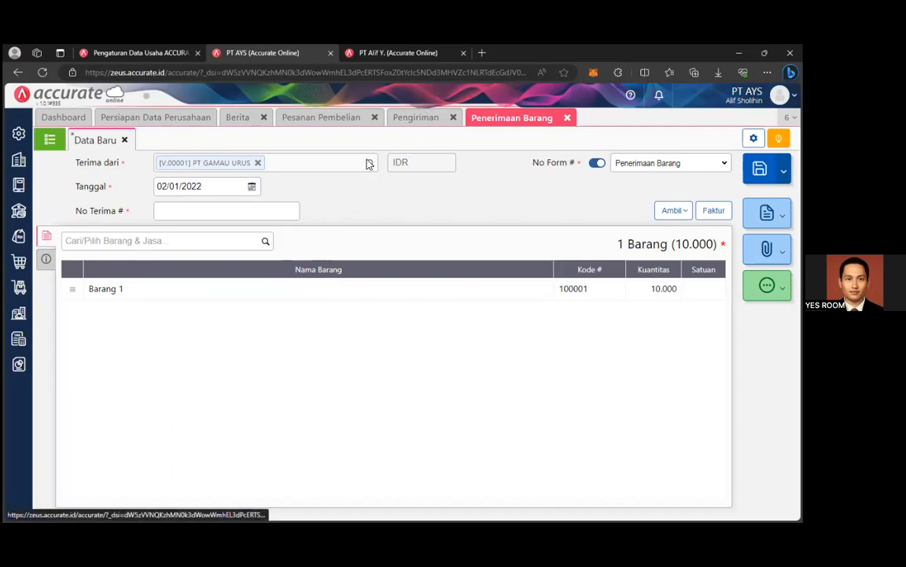
pyautogui.click(181, 214)
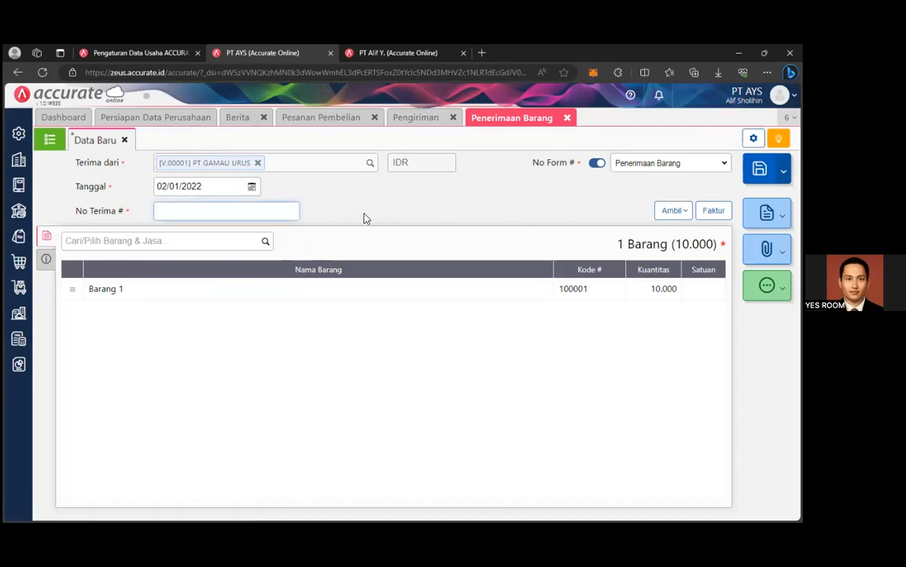
# Try saving, clear the missing receipt number error, and enter receipt number 100001.
pyautogui.click(436, 119)
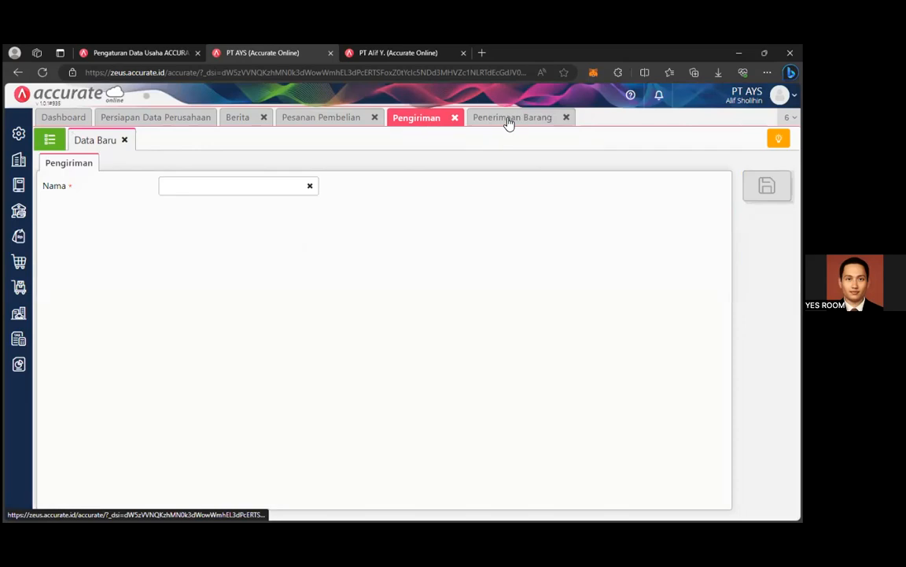
pyautogui.click(507, 121)
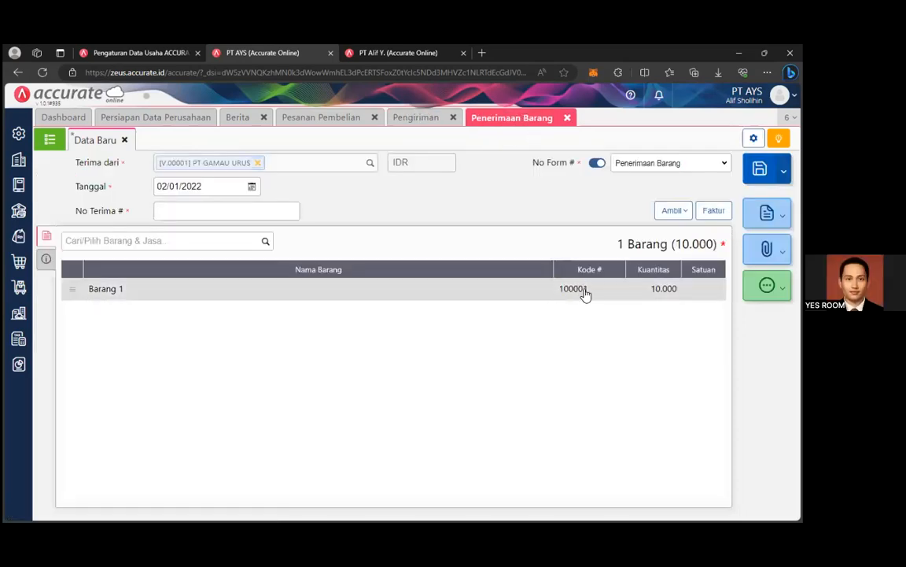
pyautogui.hotkey('ctrl', 's')
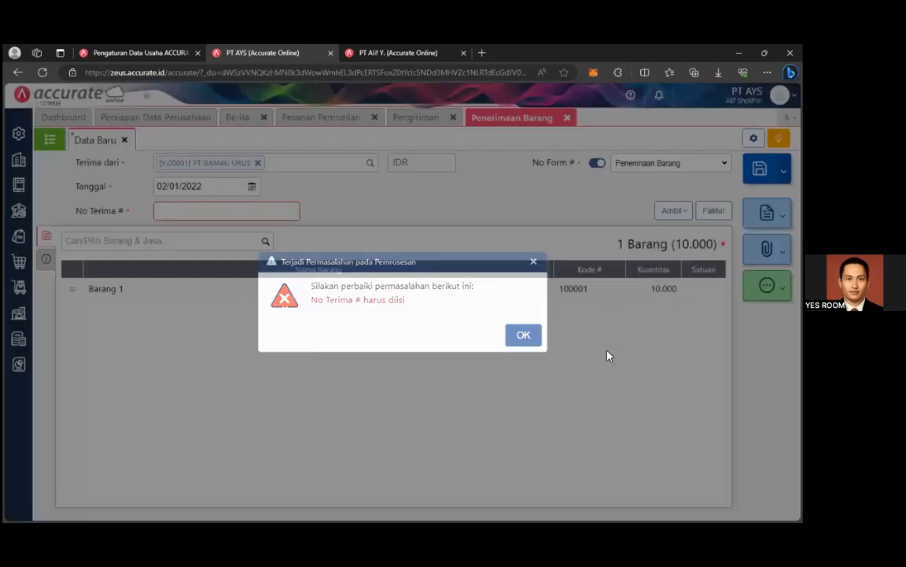
pyautogui.click(523, 335)
pyautogui.click(221, 211)
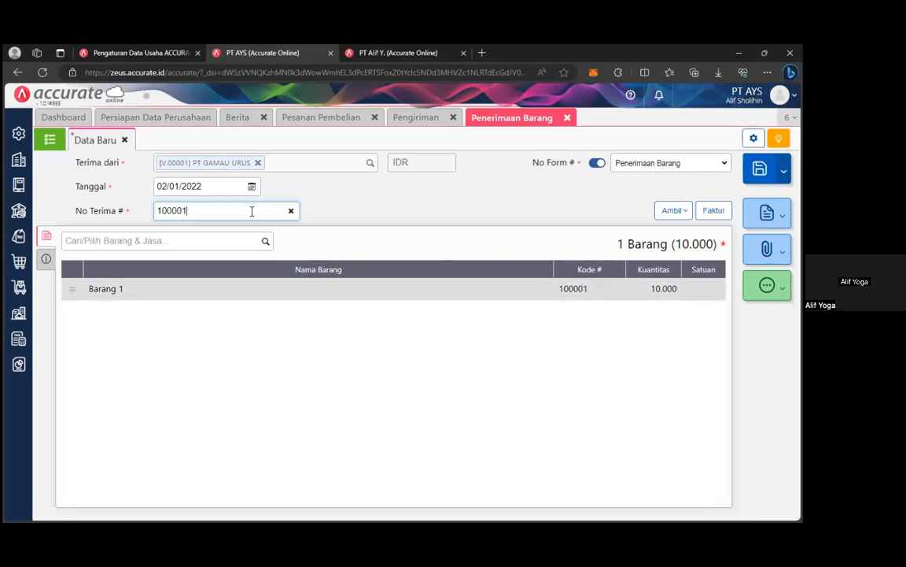
# Add a second Barang 1 line of 10.000 units, then delete that duplicate line.
pyautogui.click(264, 245)
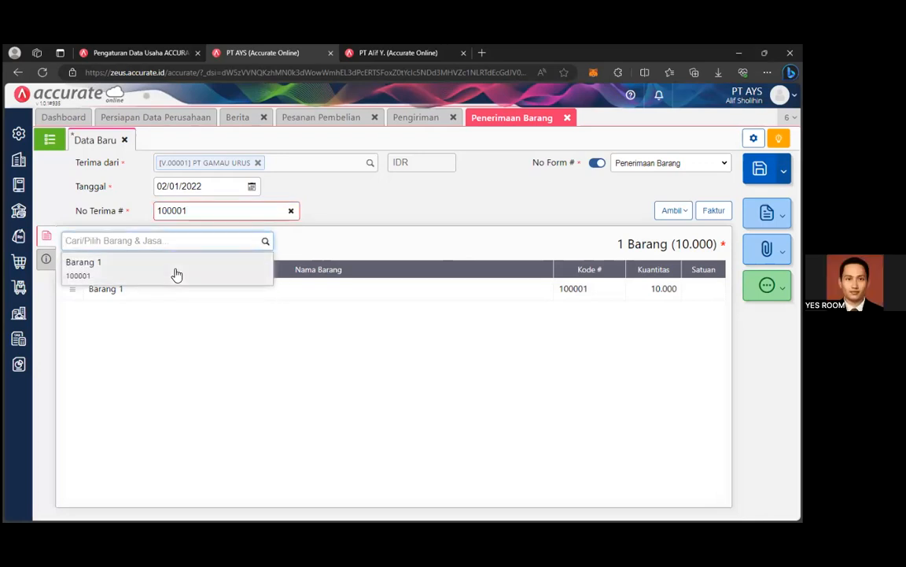
pyautogui.click(182, 280)
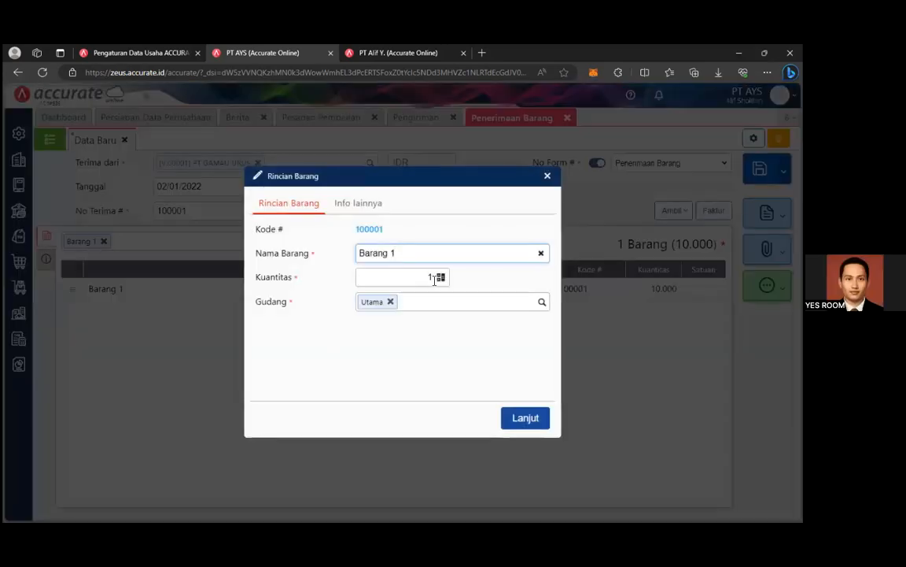
pyautogui.press('BackSpace')
pyautogui.write('10.000')
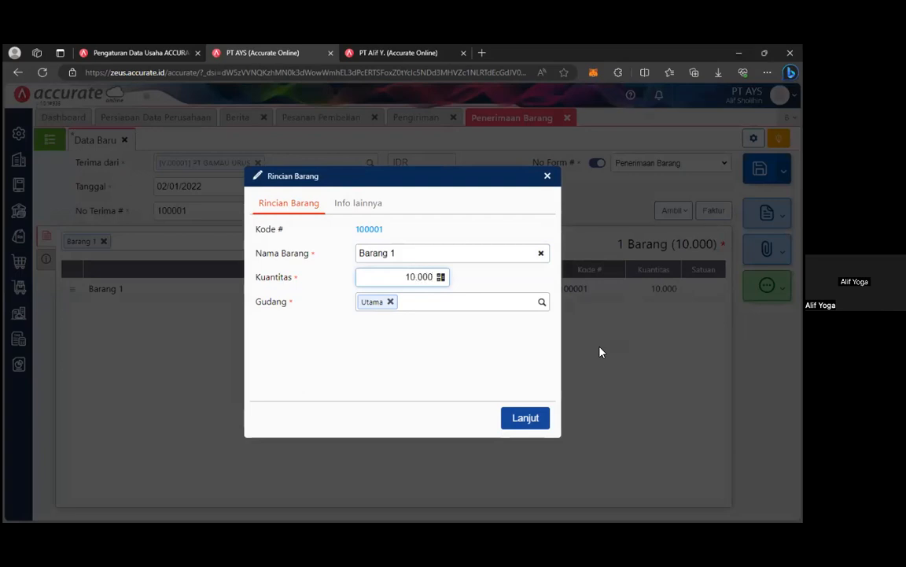
pyautogui.click(526, 418)
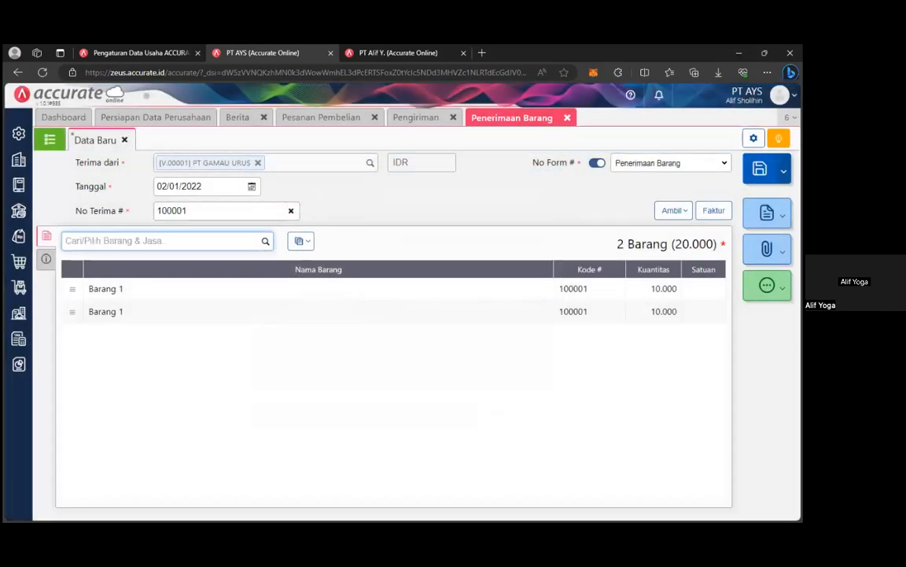
pyautogui.rightClick(225, 311)
pyautogui.click(270, 380)
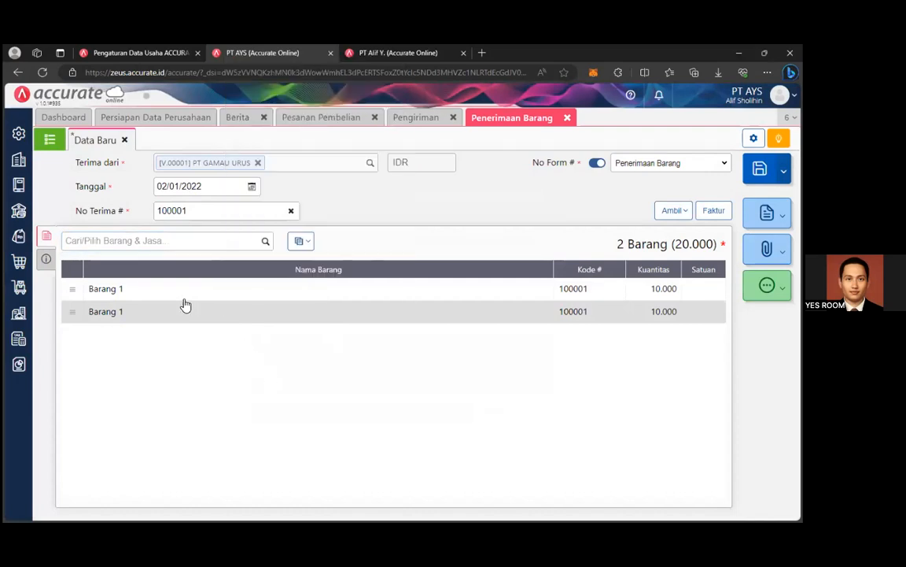
pyautogui.click(128, 318)
pyautogui.click(267, 417)
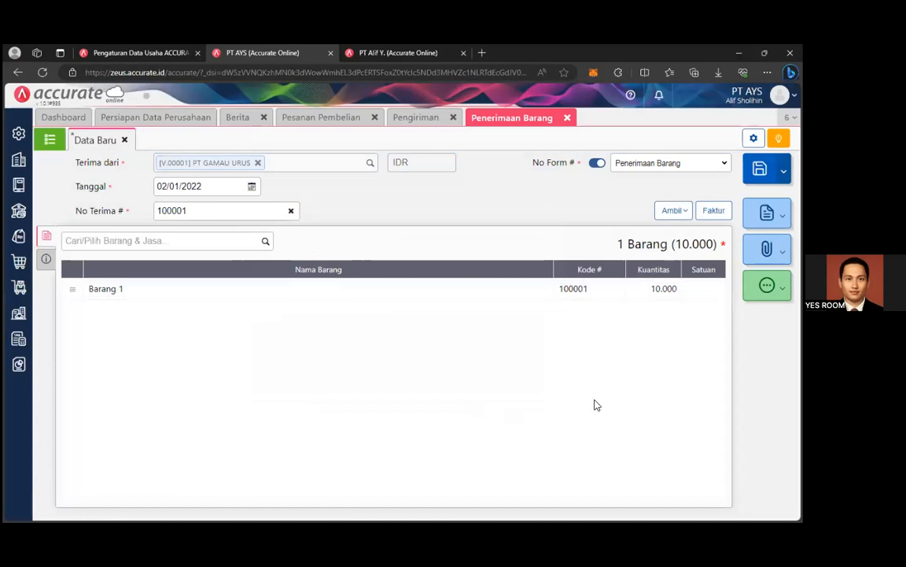
# Review the Info lainnya section and save goods receipt 100001.
pyautogui.click(46, 259)
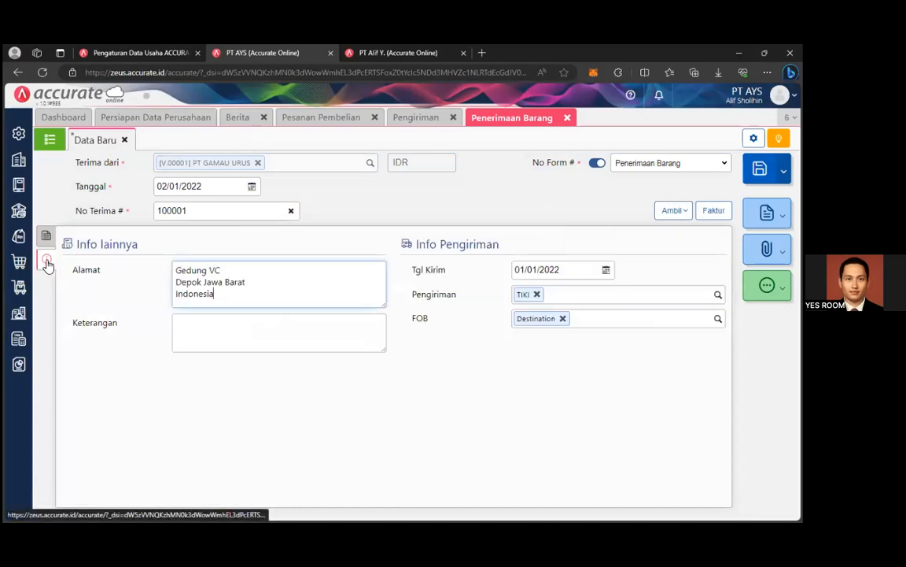
pyautogui.click(47, 237)
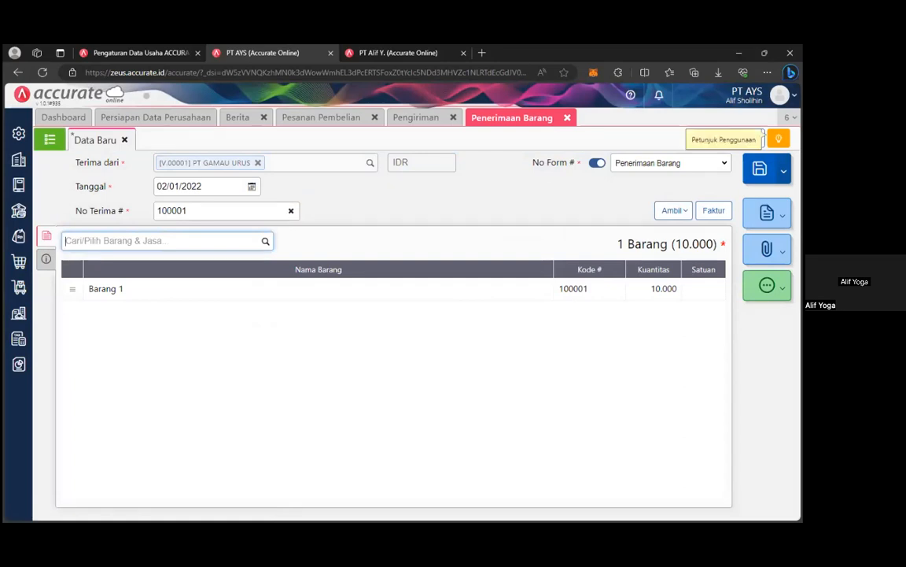
pyautogui.hotkey('ctrl', 's')
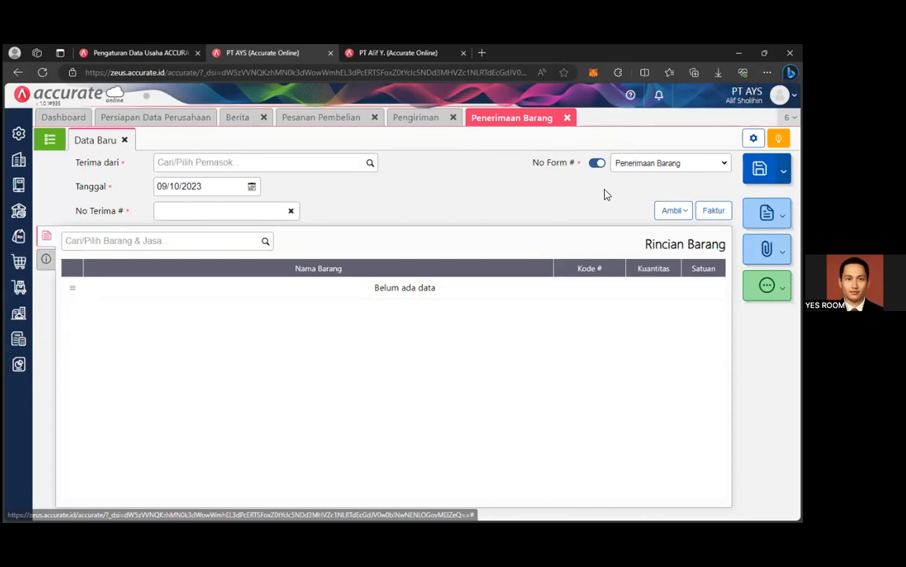
# Close the shipping methods, goods receipt and purchase order pages.
pyautogui.click(432, 117)
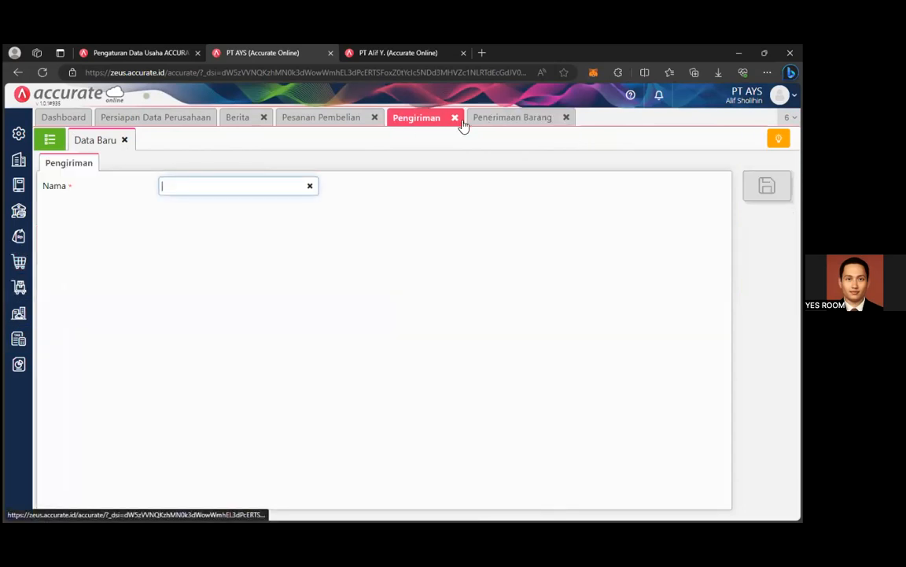
pyautogui.click(454, 117)
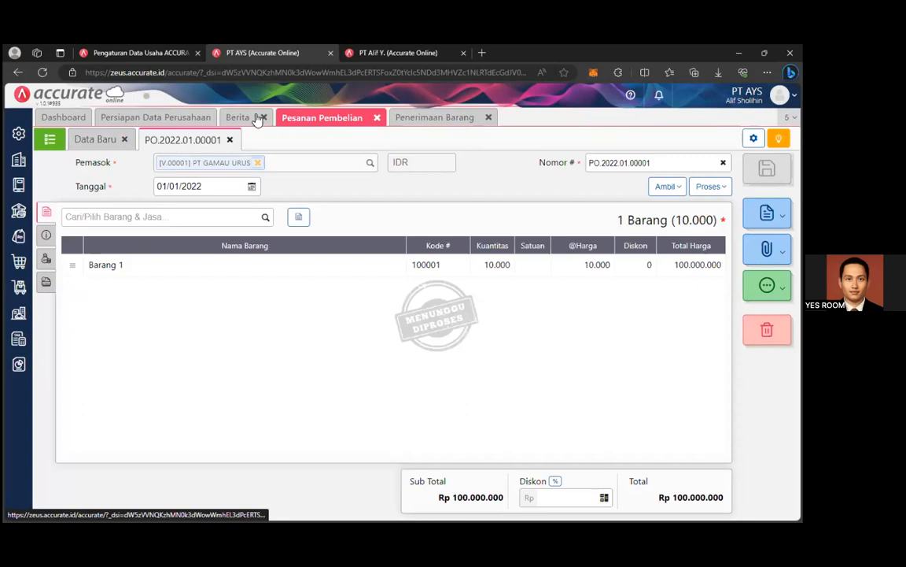
pyautogui.click(442, 119)
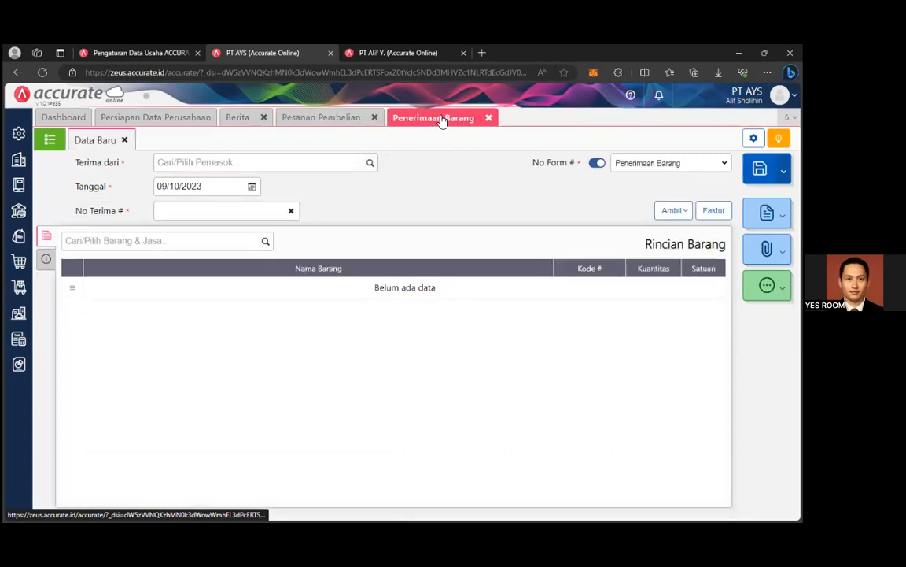
pyautogui.click(487, 118)
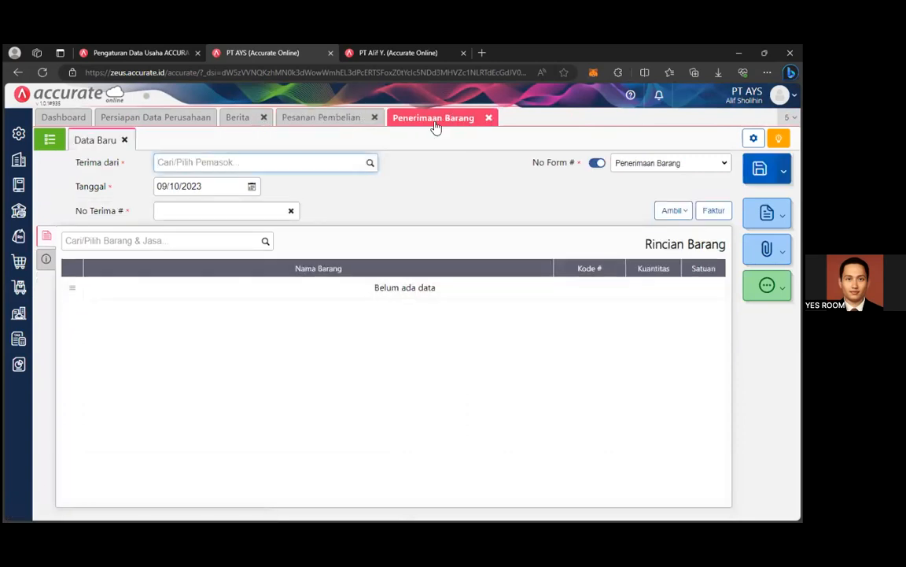
pyautogui.click(377, 118)
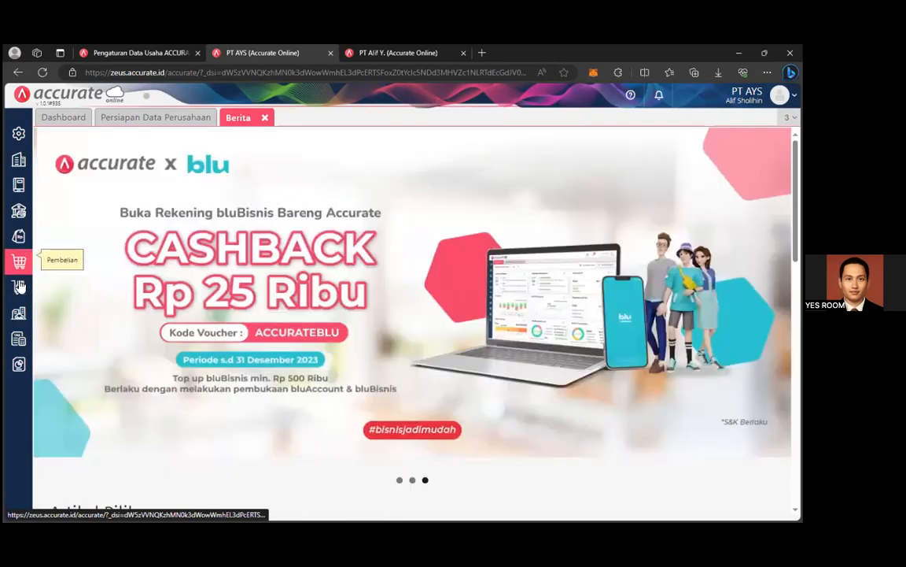
# Start a new Faktur Pembelian purchase invoice from the Pembelian menu.
pyautogui.click(19, 286)
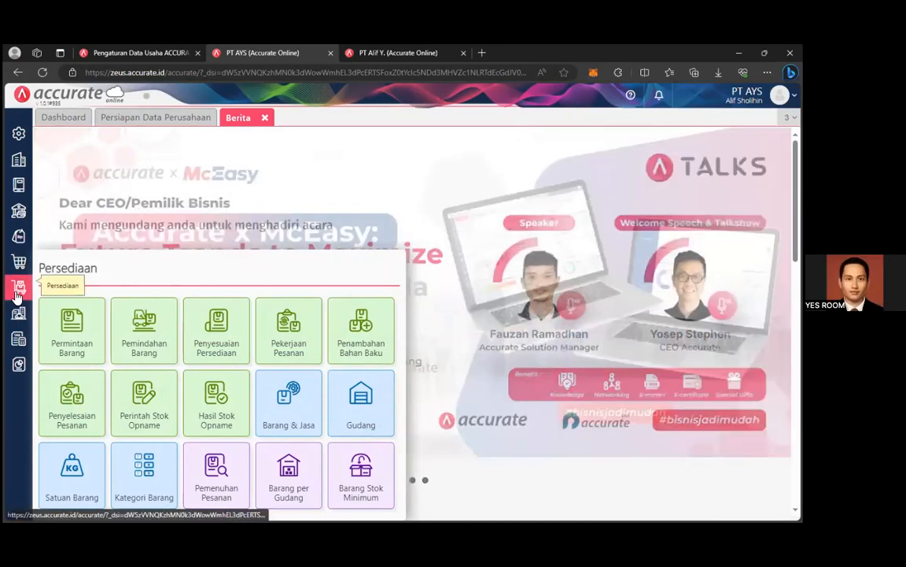
pyautogui.moveTo(19, 262)
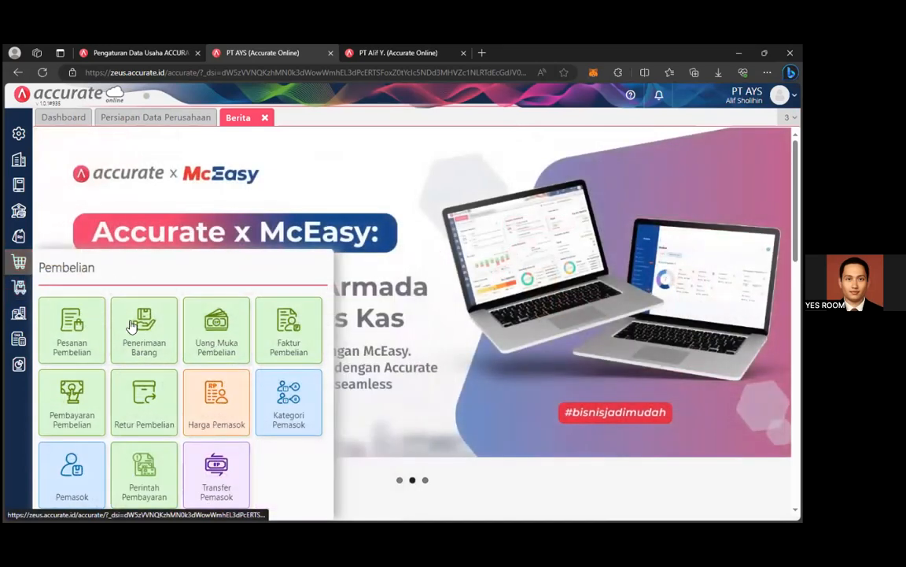
pyautogui.click(298, 333)
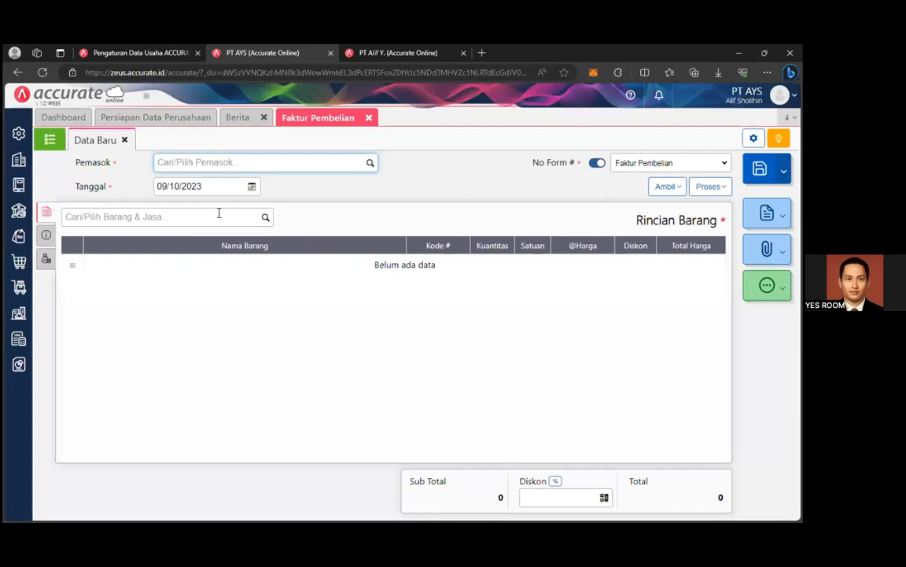
pyautogui.click(238, 209)
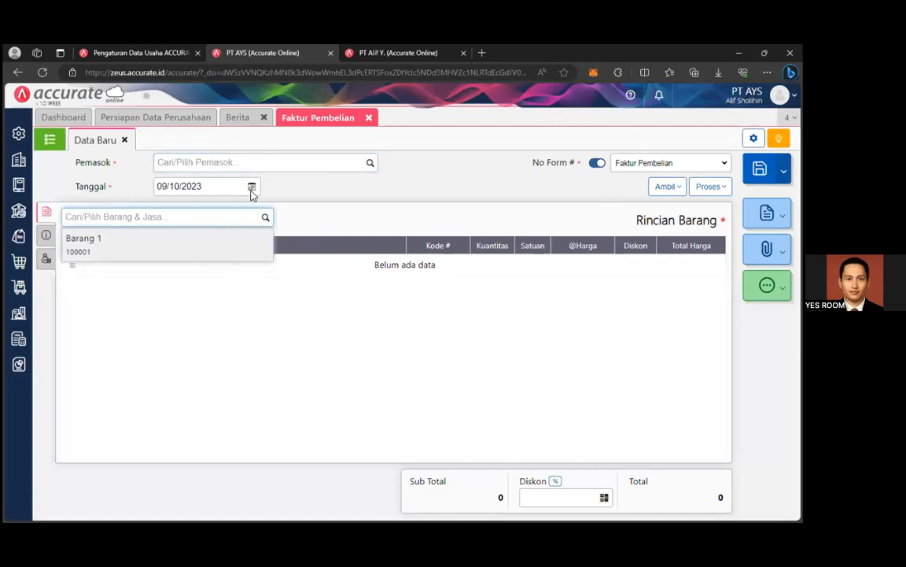
# Clear the missing-supplier error and choose PT GAMAU URUS as the invoice supplier.
pyautogui.click(250, 243)
pyautogui.click(531, 264)
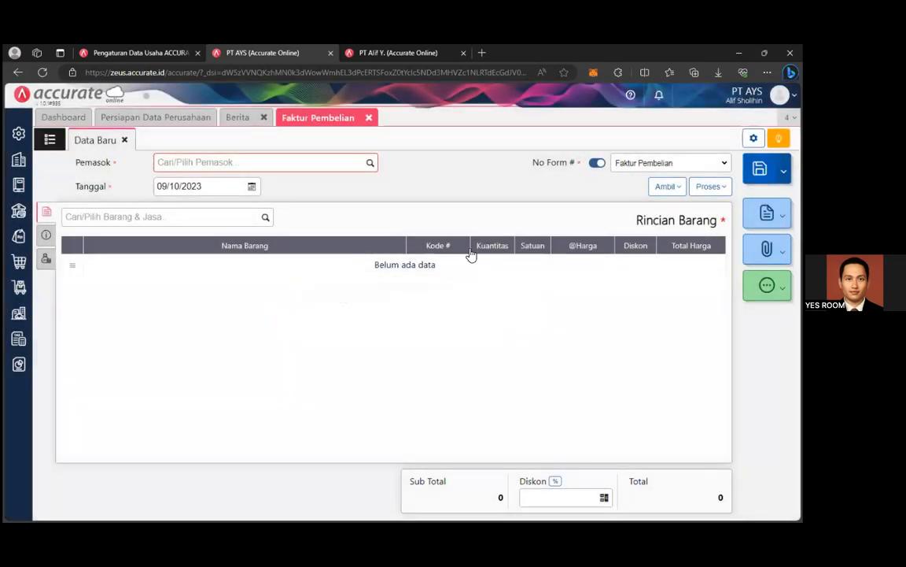
pyautogui.click(50, 139)
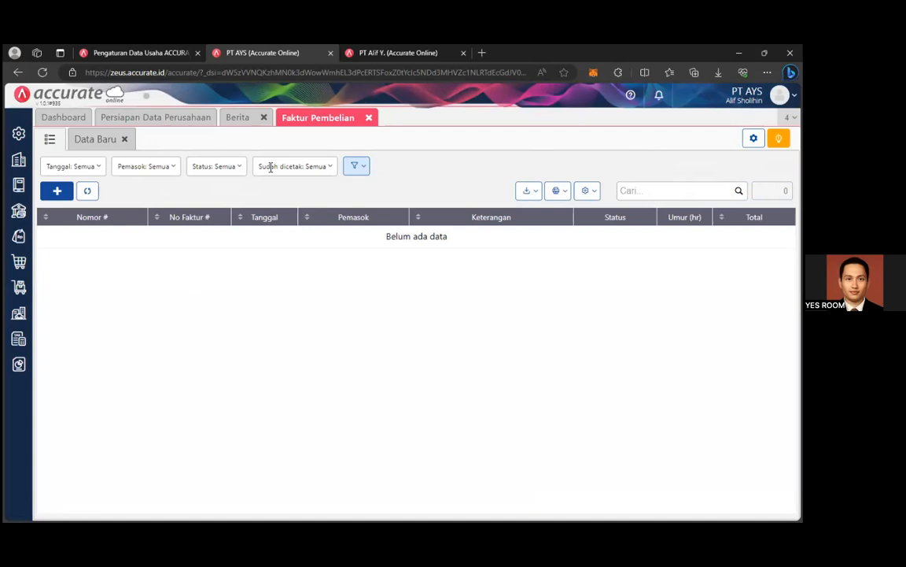
pyautogui.click(50, 142)
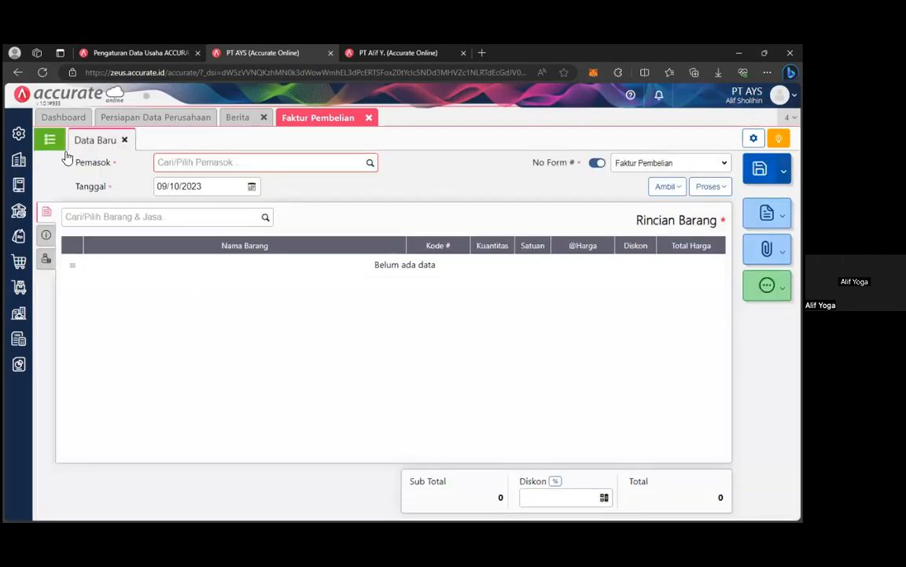
pyautogui.click(370, 162)
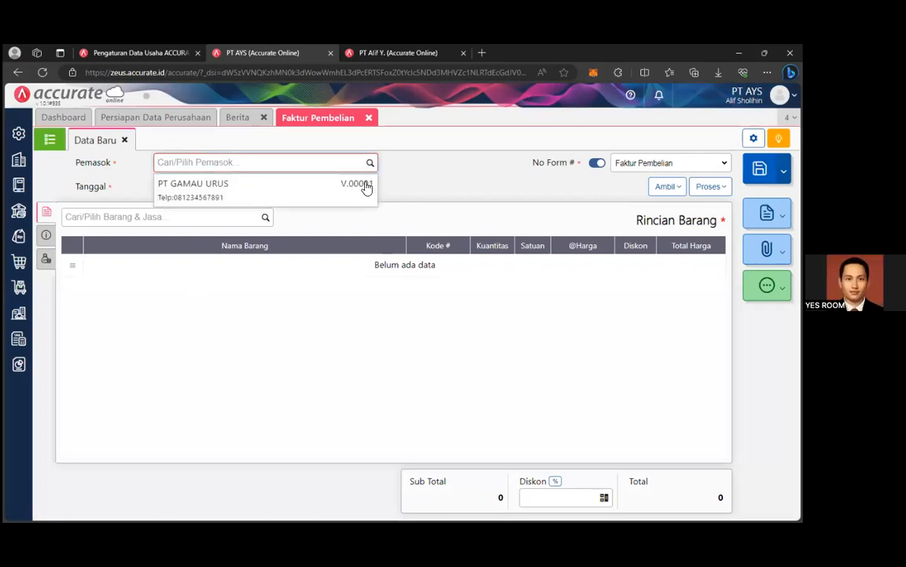
pyautogui.click(465, 192)
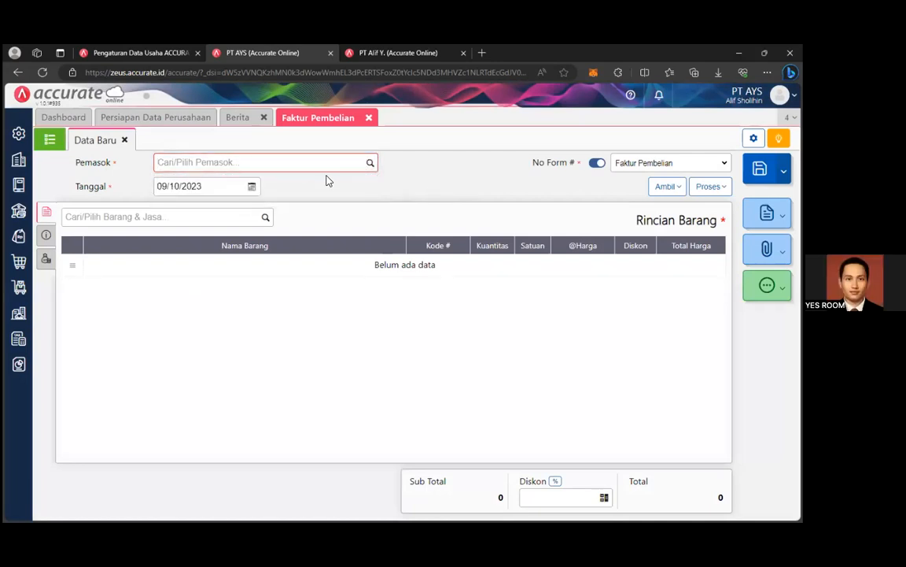
pyautogui.click(370, 162)
pyautogui.click(252, 190)
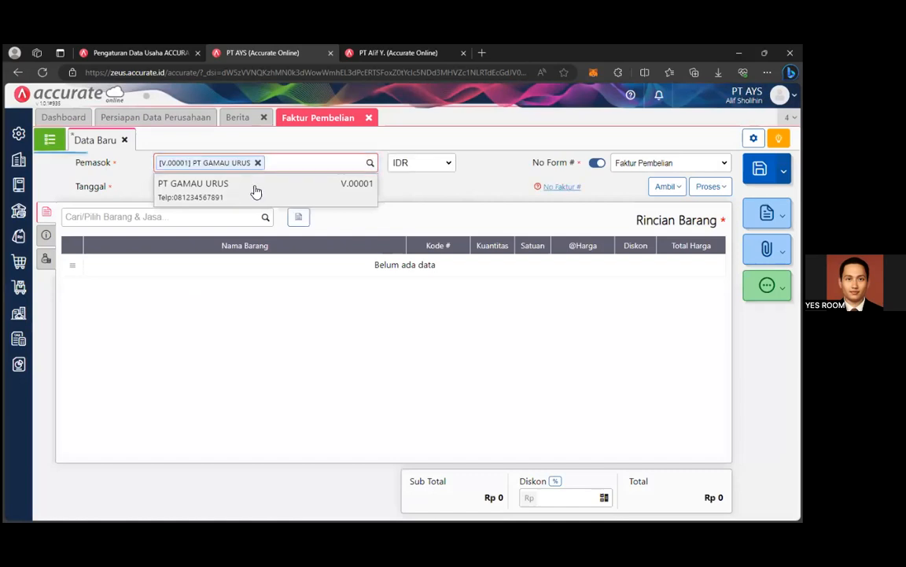
# Browse the invoice date calendar back to January 2022, leaving the date unchanged.
pyautogui.click(252, 187)
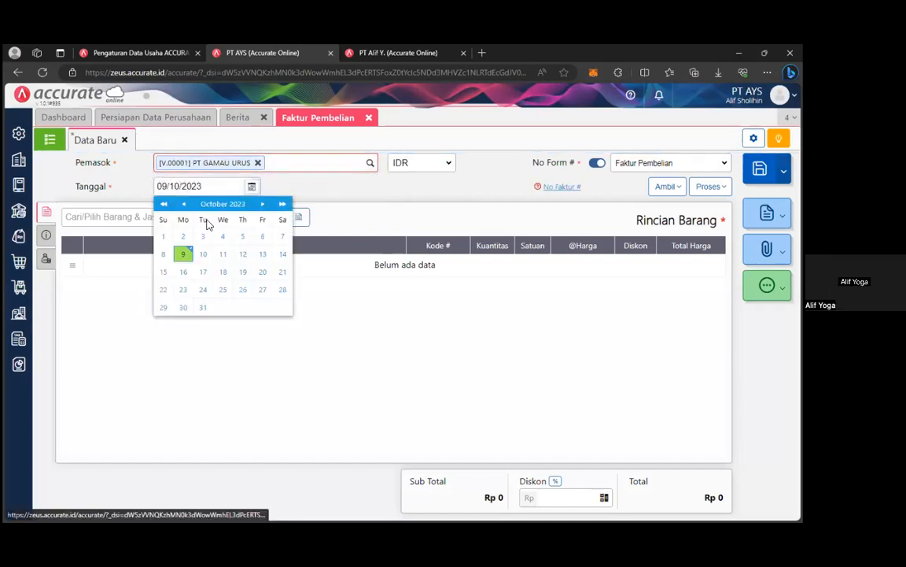
pyautogui.click(223, 204)
pyautogui.click(174, 231)
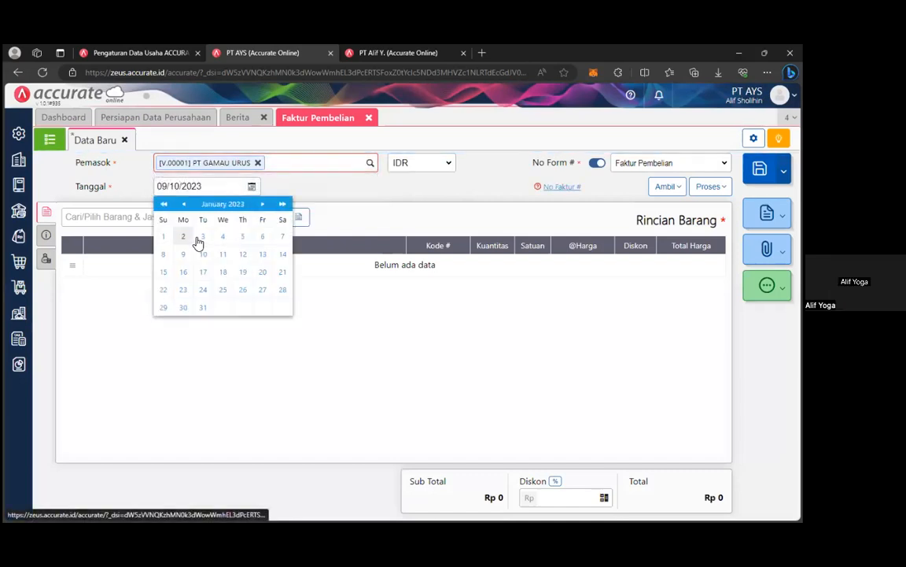
pyautogui.click(166, 205)
pyautogui.click(426, 205)
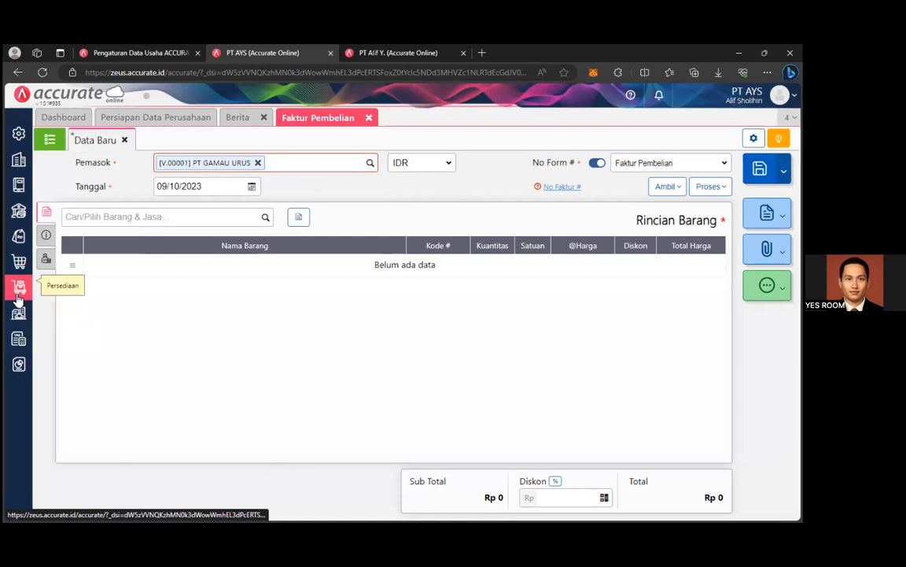
# Open the Pesanan Pembelian purchase order list.
pyautogui.moveTo(19, 261)
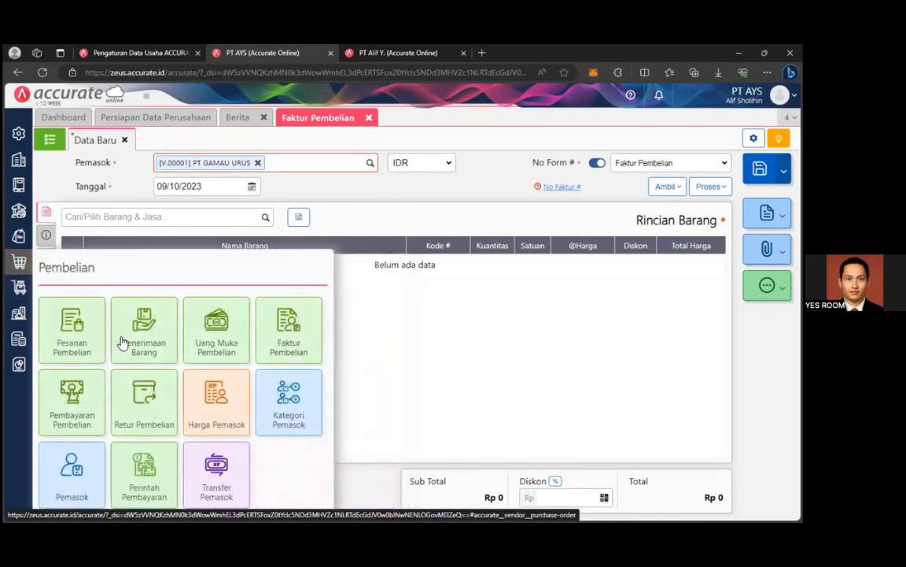
pyautogui.click(72, 338)
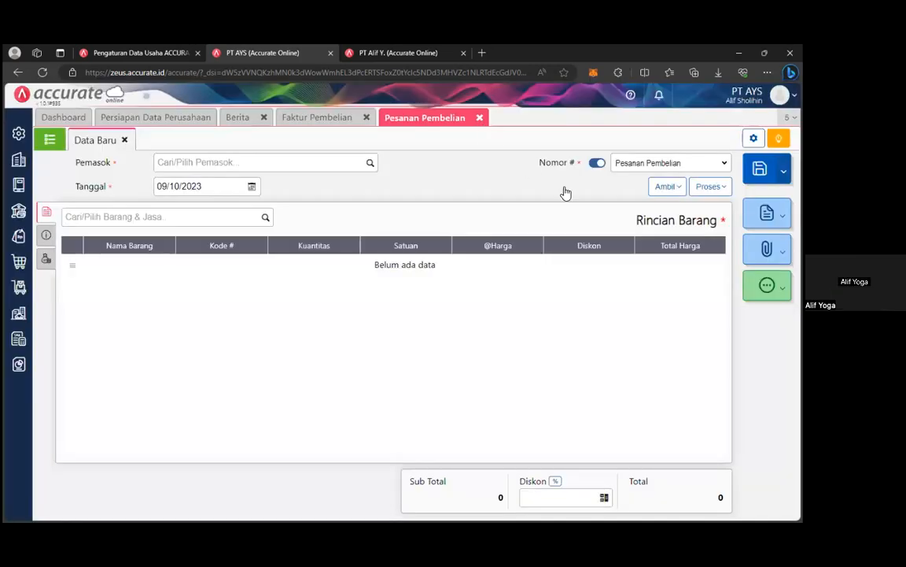
pyautogui.click(55, 140)
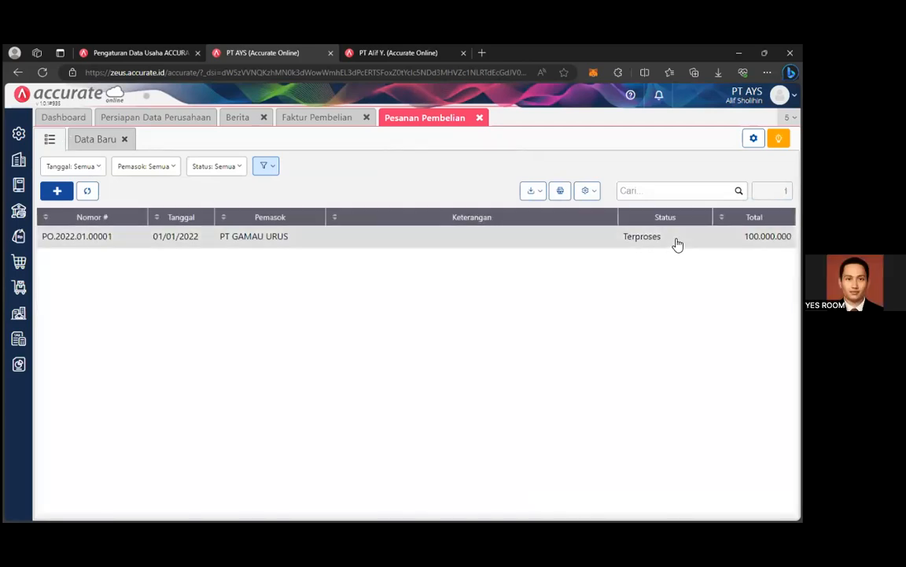
# Open PO.2022.01.00001, check its Ambil options, and review Barang 1's 10.000 processed units.
pyautogui.click(677, 244)
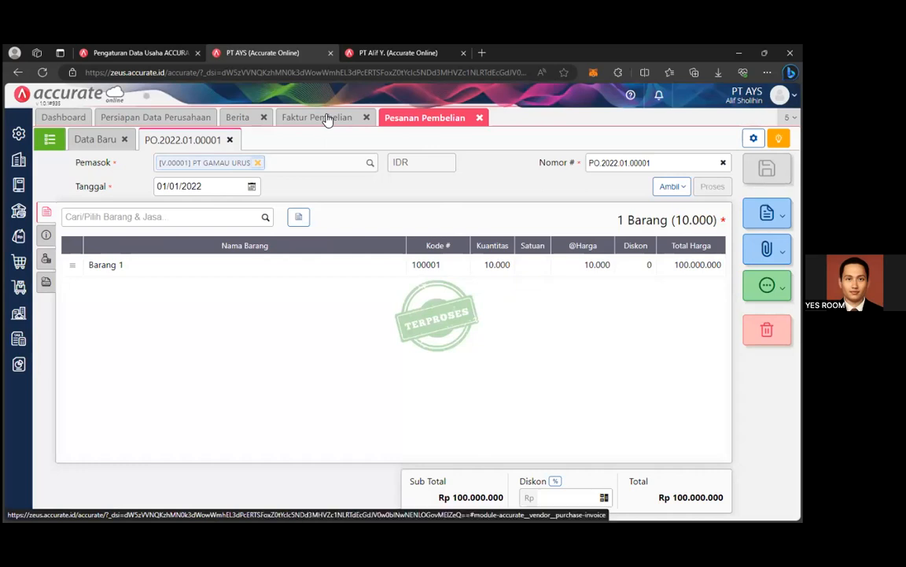
pyautogui.click(674, 188)
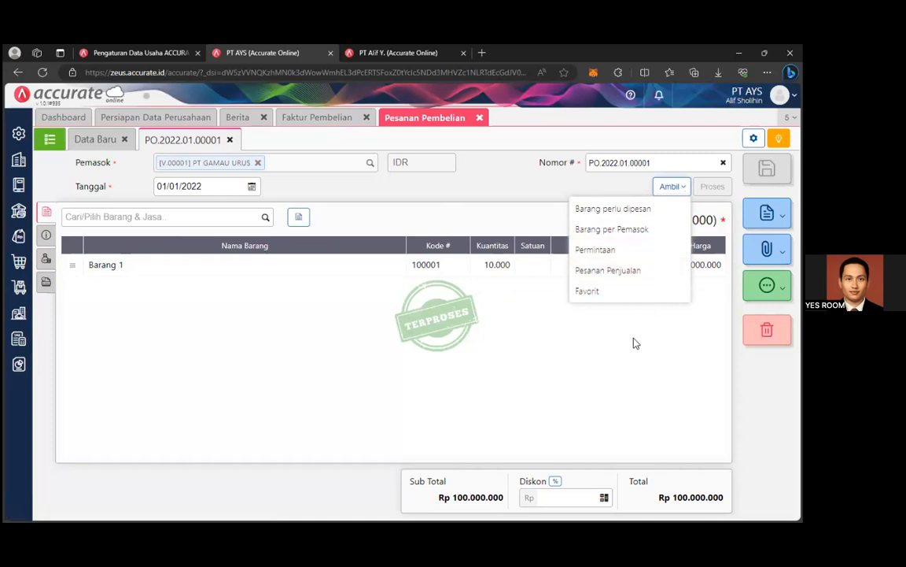
pyautogui.click(417, 318)
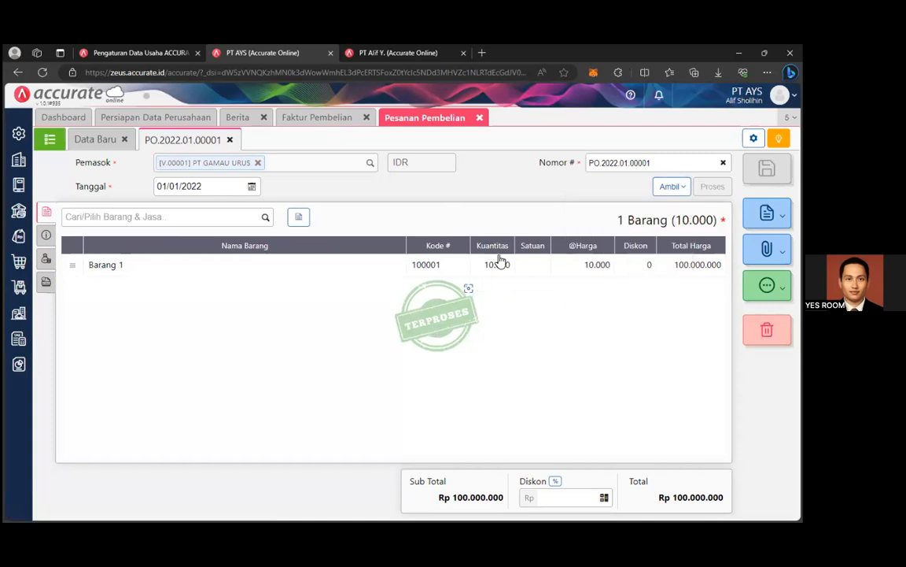
pyautogui.click(93, 265)
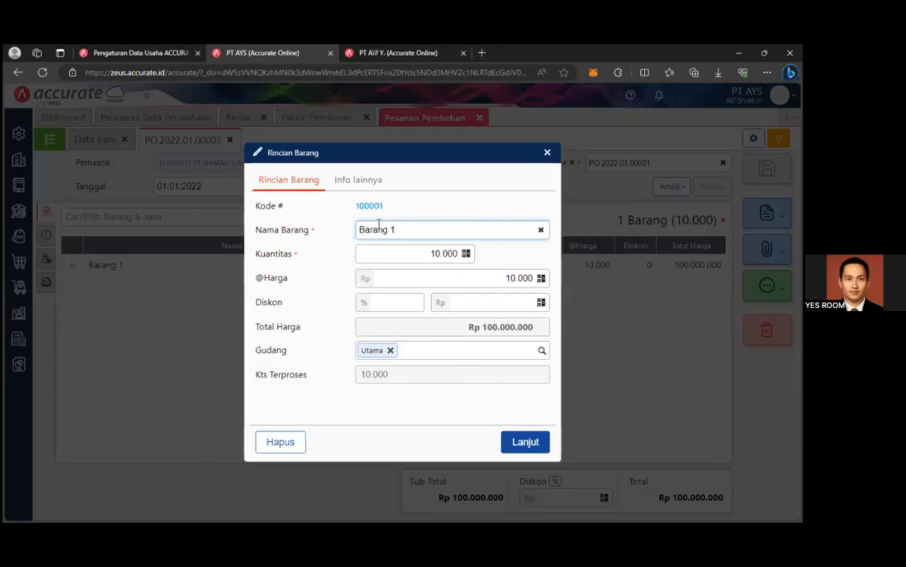
pyautogui.click(346, 180)
pyautogui.click(294, 180)
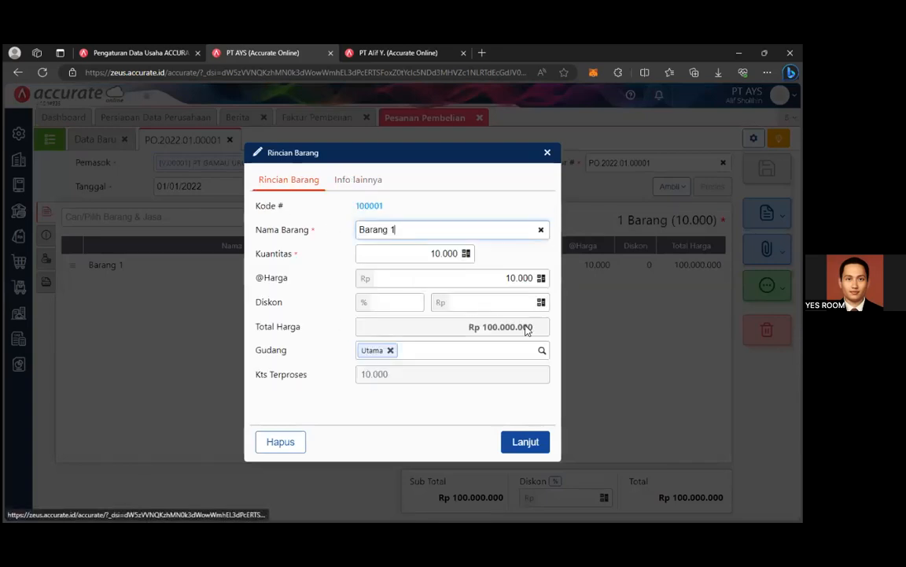
pyautogui.click(541, 444)
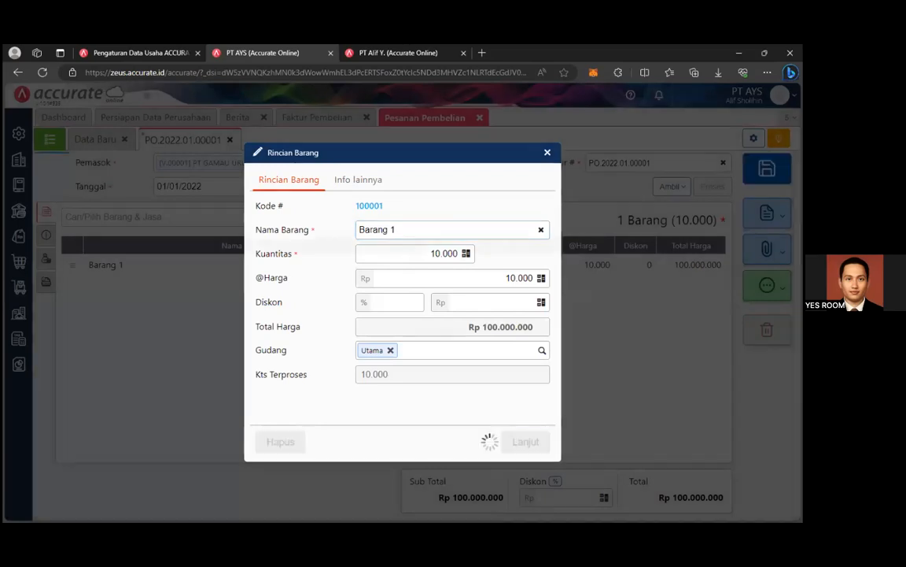
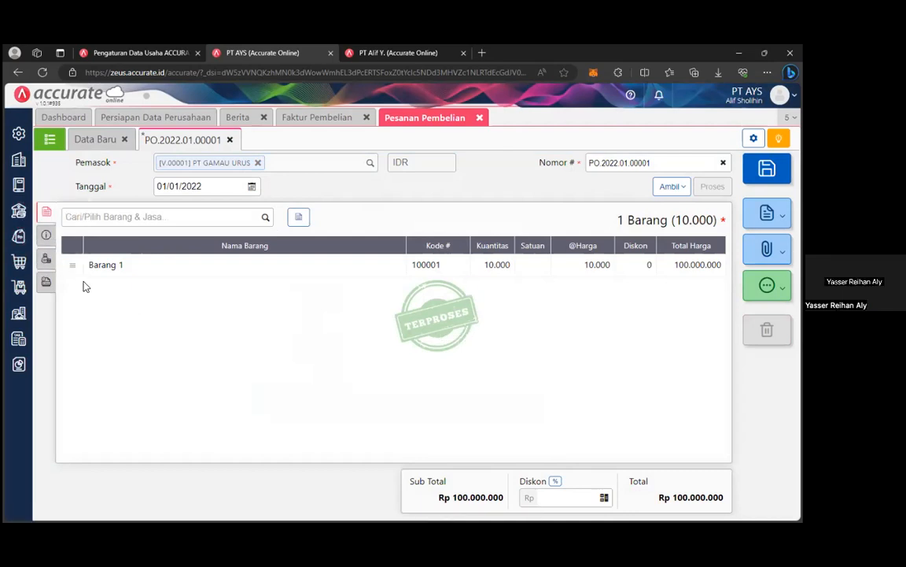
# Open the Penerimaan Barang list under Pembelian, showing receipt RI.2022.01.00001.
pyautogui.click(19, 265)
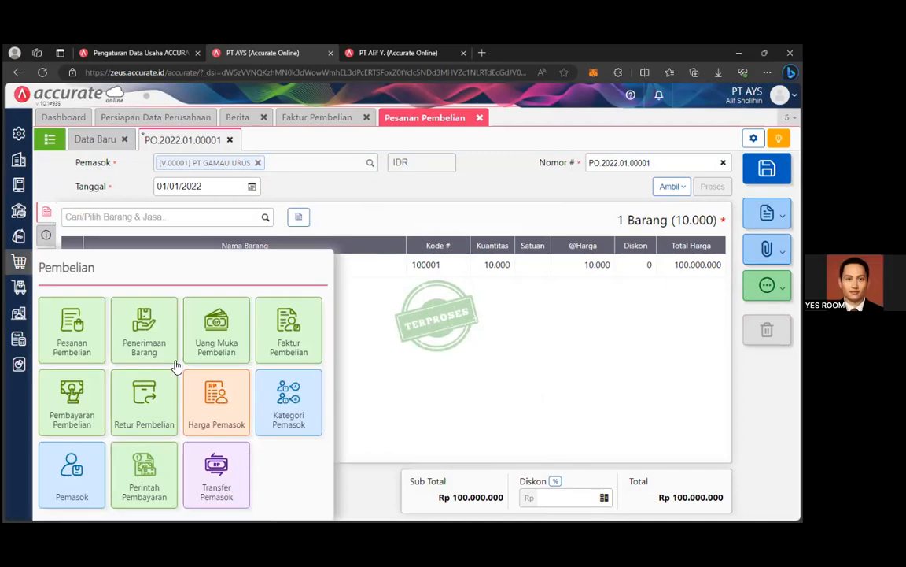
pyautogui.click(138, 328)
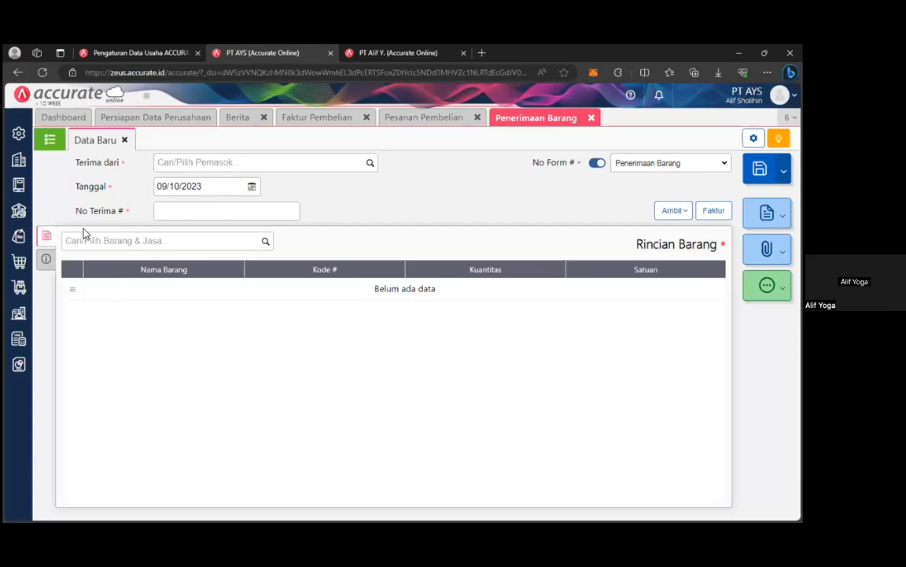
pyautogui.click(48, 140)
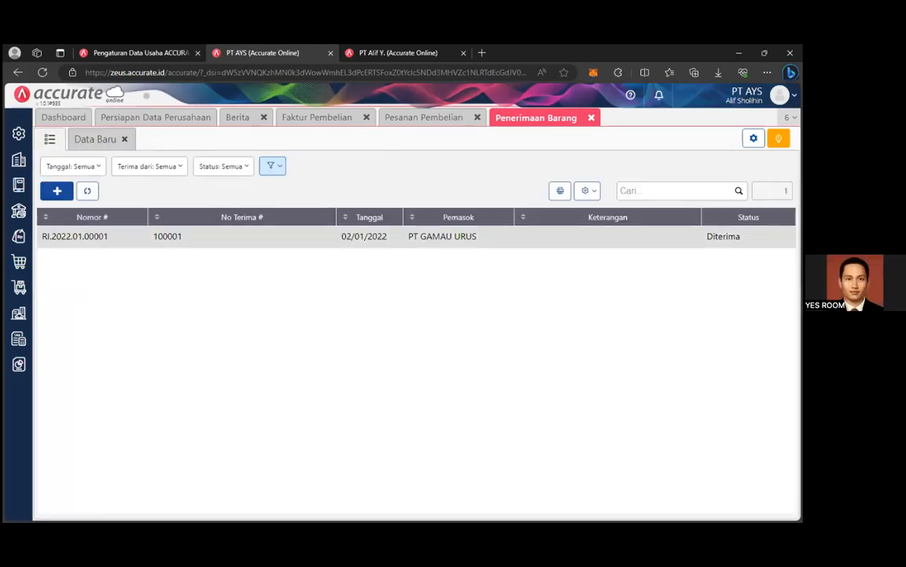
# Review goods receipt RI.2022.01.00001, then go back to the new Faktur Pembelian.
pyautogui.click(236, 236)
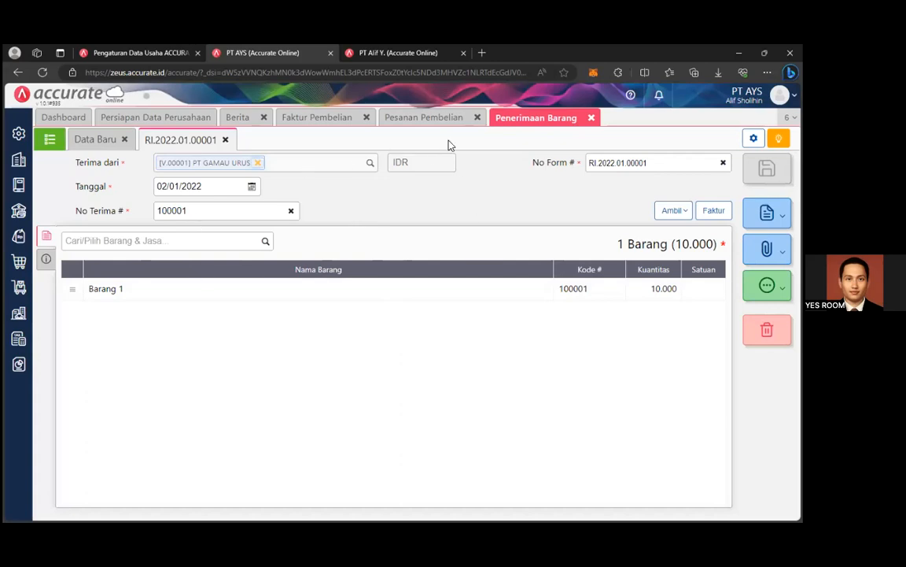
pyautogui.click(324, 117)
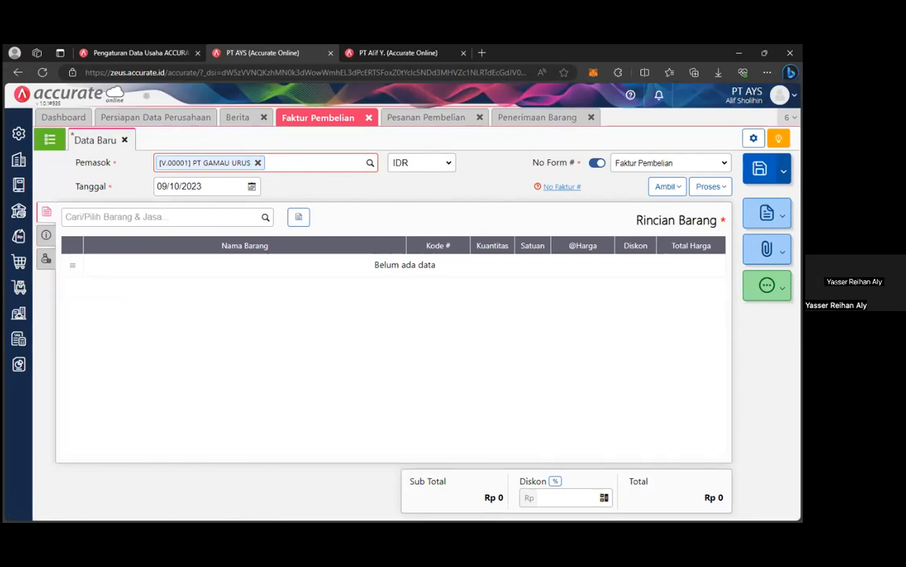
# Copy receipt number 100001 from the goods receipt into the invoice's No Faktur field.
pyautogui.click(670, 163)
pyautogui.click(670, 163)
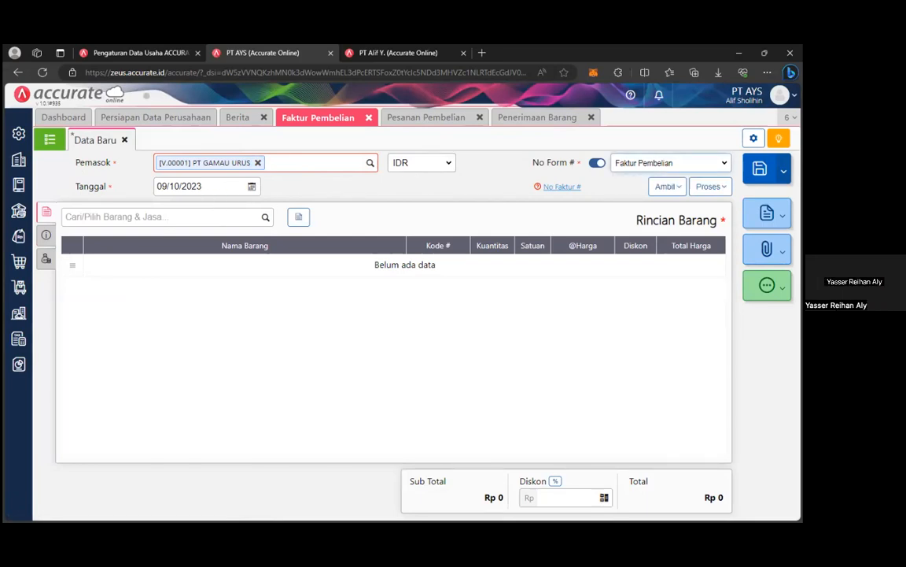
pyautogui.click(46, 234)
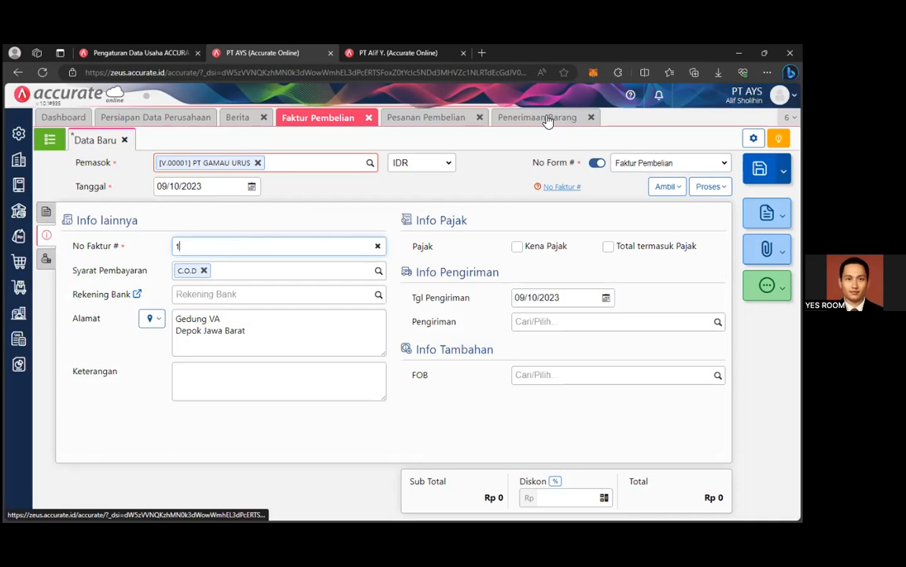
pyautogui.click(548, 118)
pyautogui.doubleClick(171, 210)
pyautogui.hotkey('ctrl', 'c')
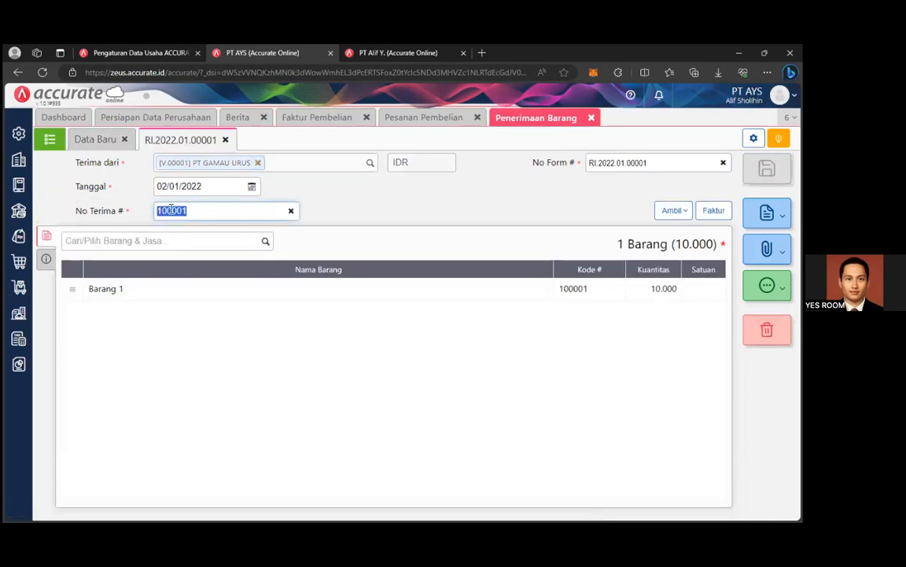
pyautogui.click(314, 118)
pyautogui.click(209, 248)
pyautogui.hotkey('ctrl', 'v')
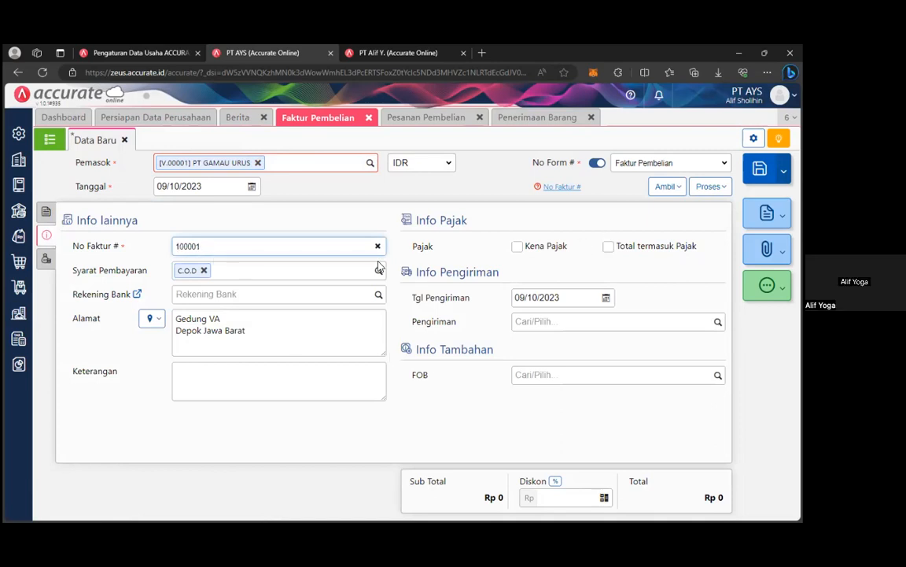
# Choose the BCA bank account and set the shipping date to 01/01/2022.
pyautogui.click(378, 295)
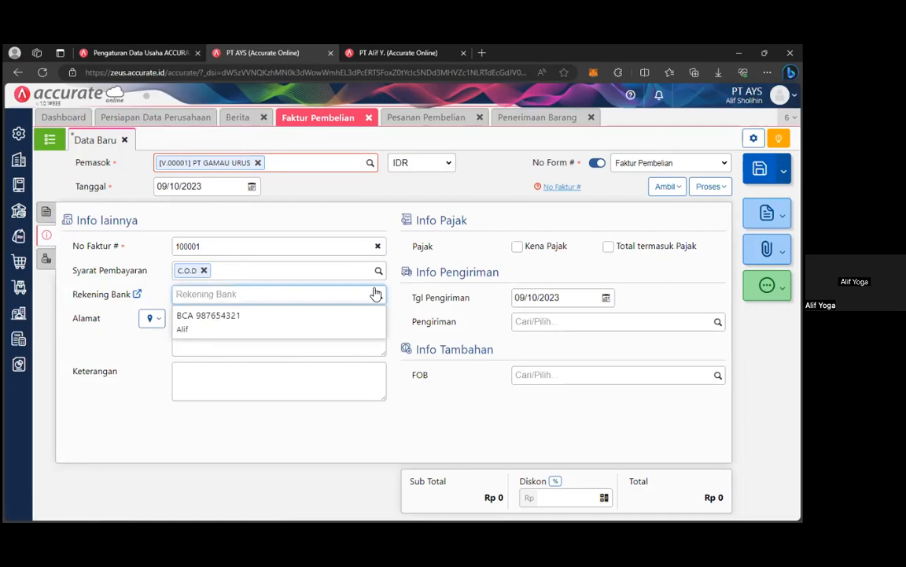
pyautogui.click(279, 335)
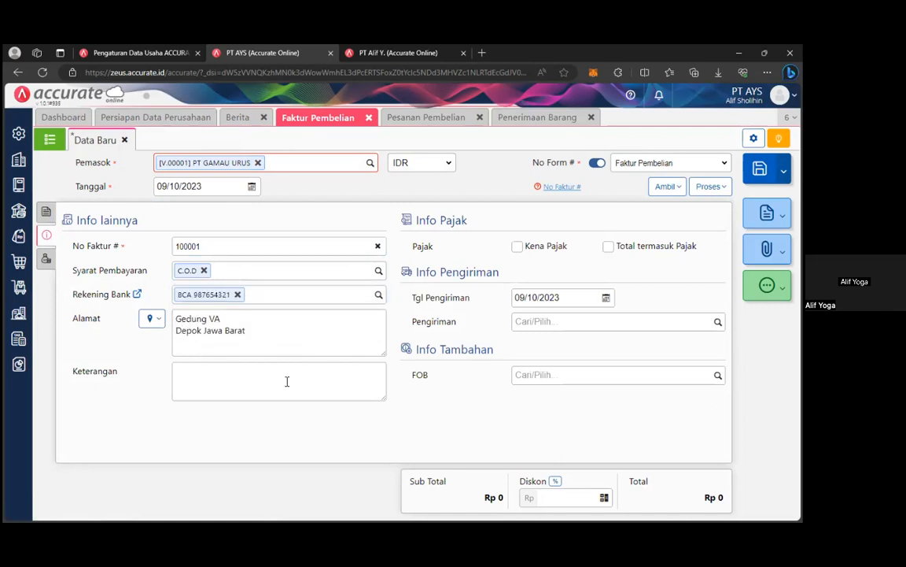
pyautogui.click(606, 298)
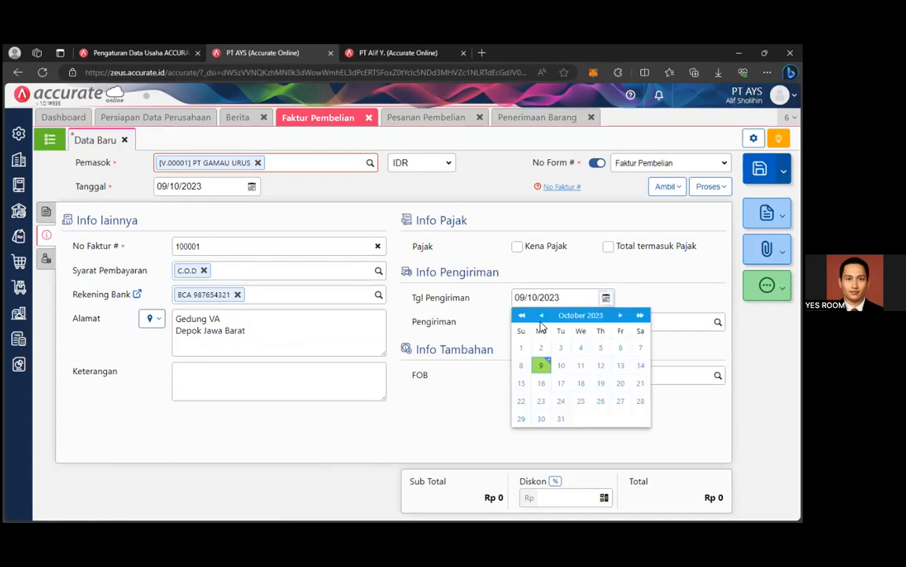
pyautogui.click(581, 316)
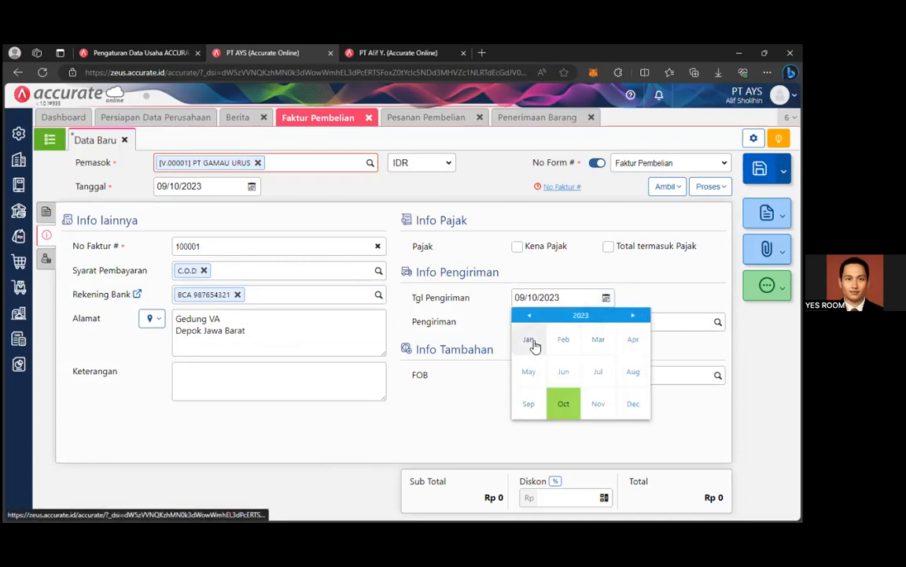
pyautogui.click(531, 341)
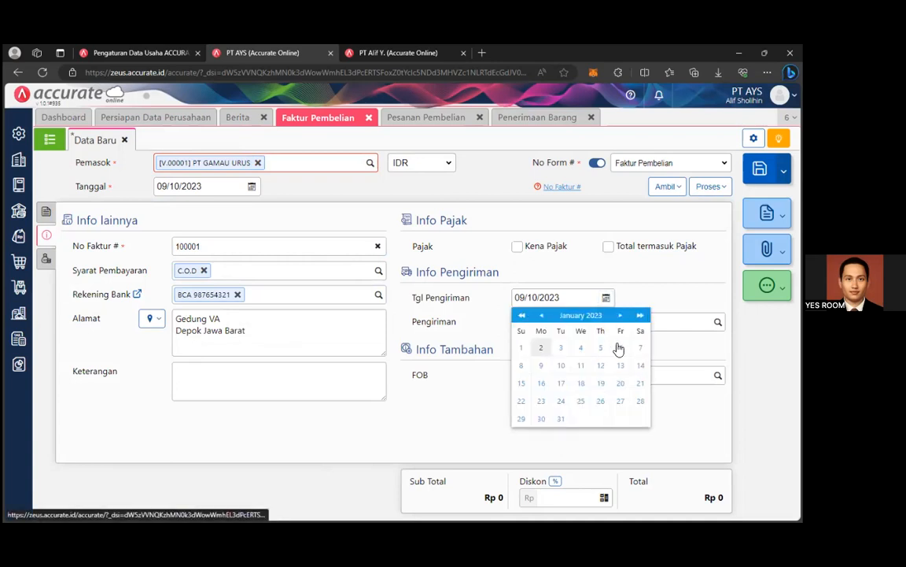
pyautogui.click(521, 315)
pyautogui.click(641, 347)
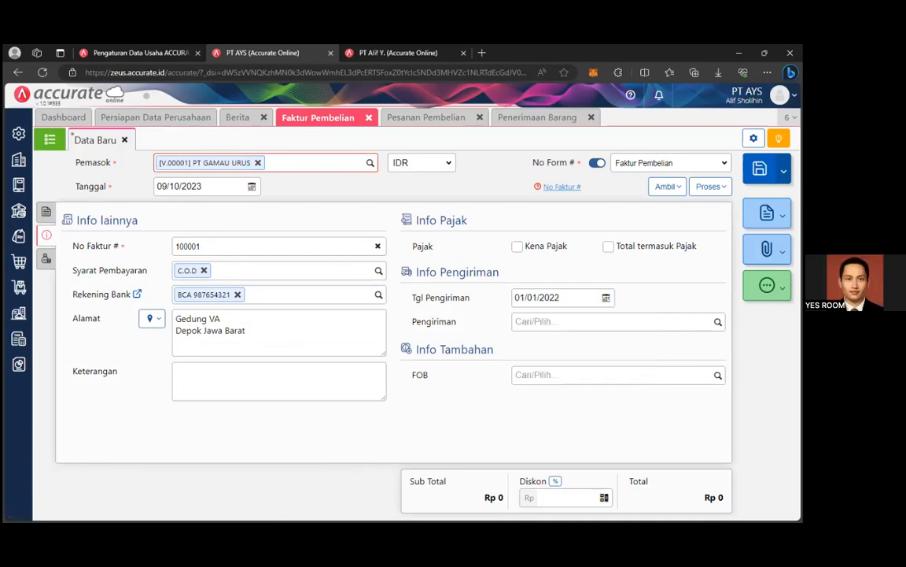
# Set the shipper to TIKI and FOB to Destination.
pyautogui.click(626, 321)
pyautogui.click(622, 346)
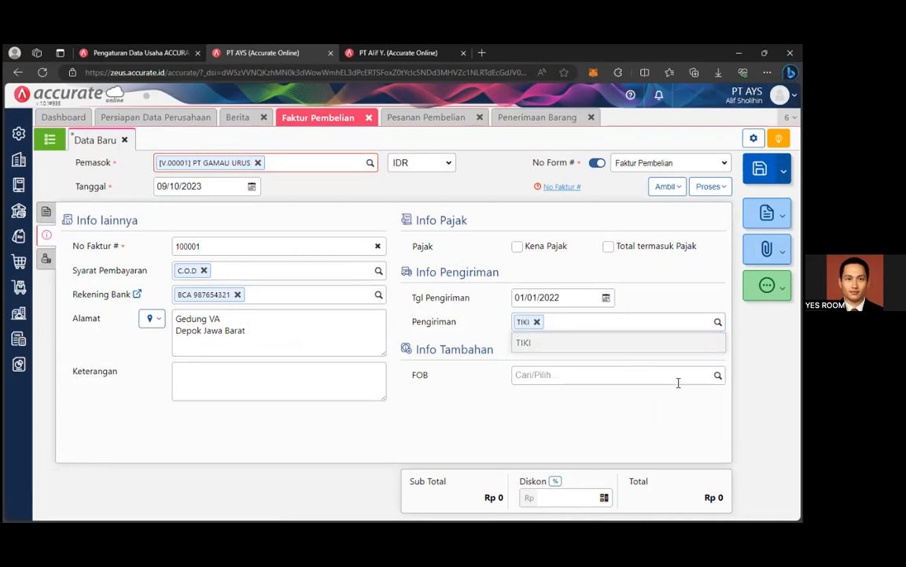
pyautogui.click(717, 375)
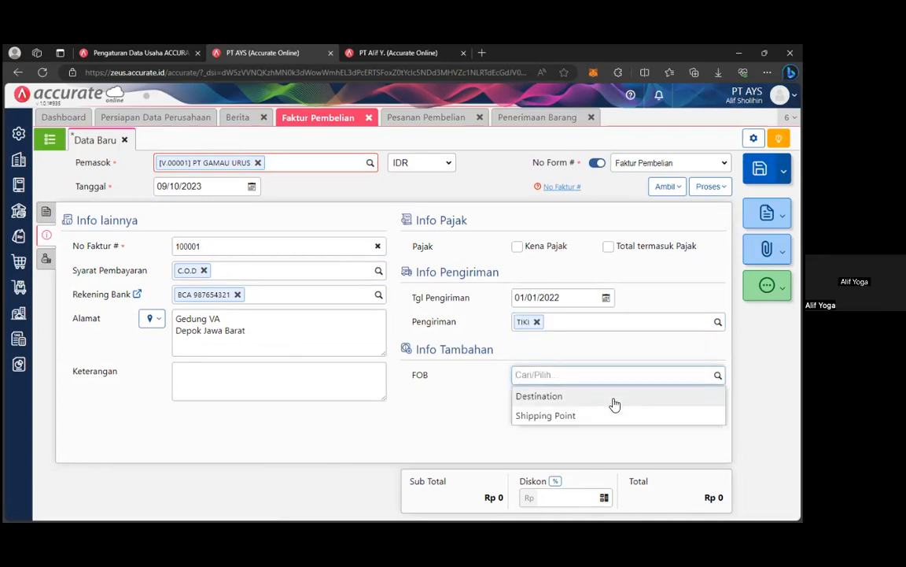
pyautogui.click(614, 397)
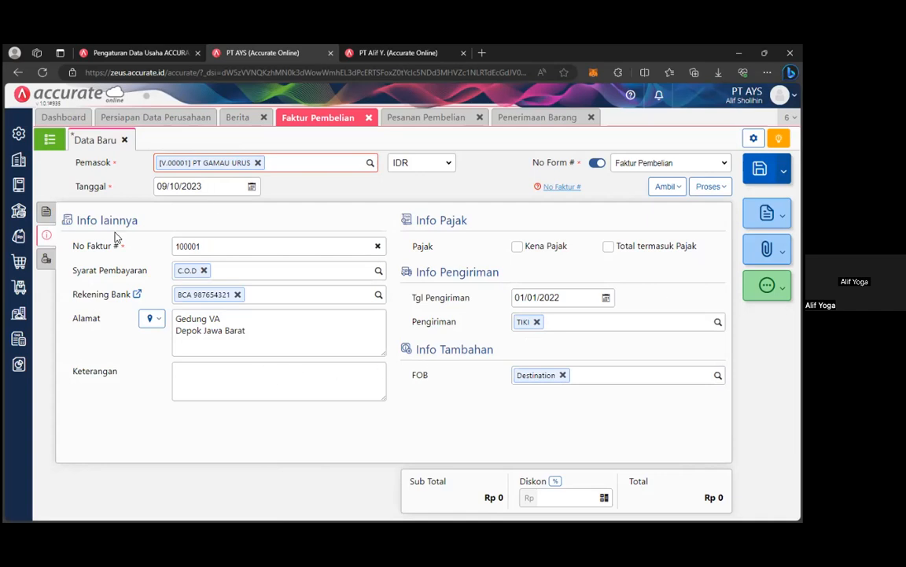
# Try saving the invoice, dismiss the missing-items error, and set the invoice date to 01/01/2022.
pyautogui.click(760, 169)
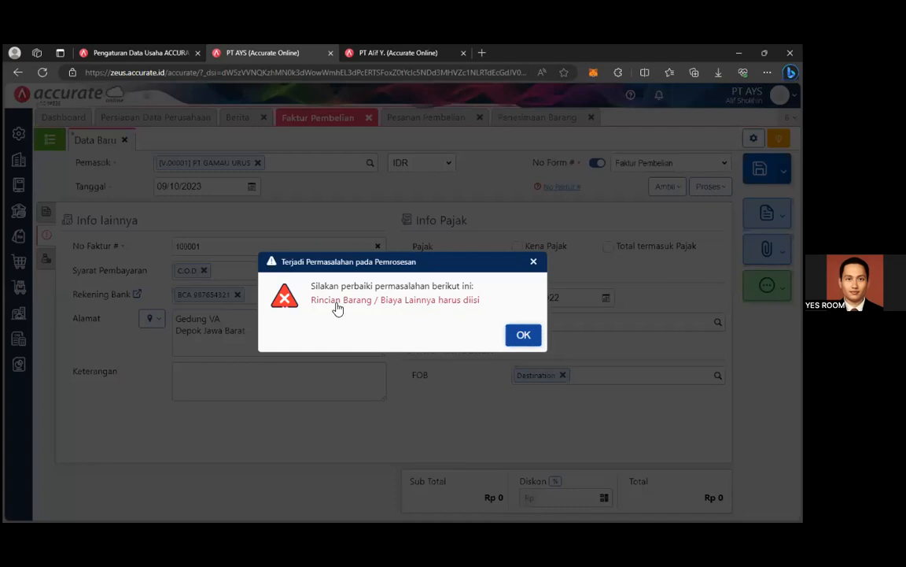
pyautogui.click(533, 262)
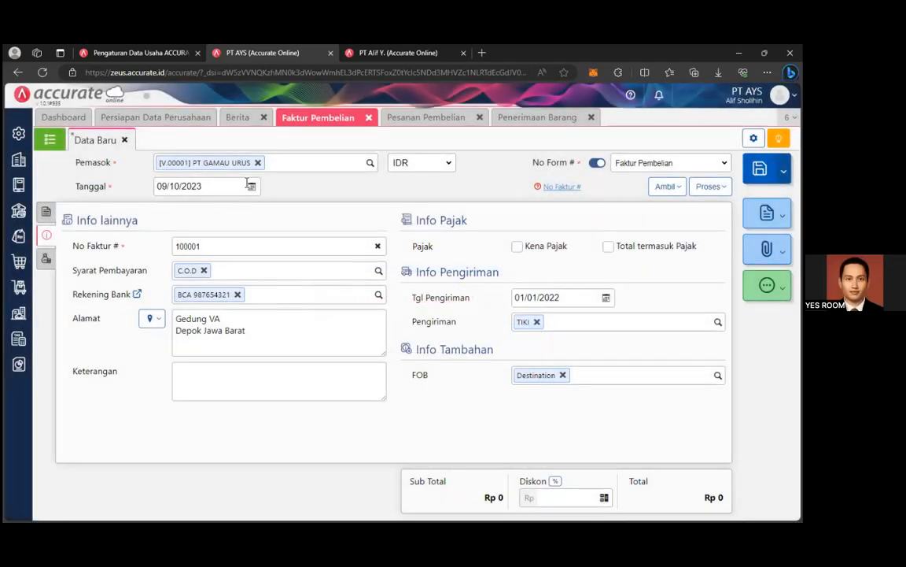
pyautogui.click(251, 186)
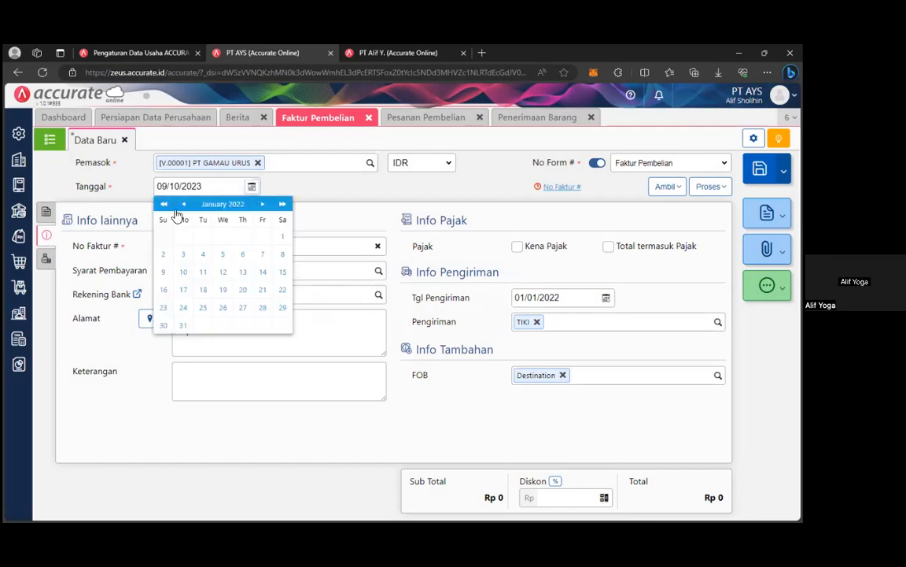
pyautogui.click(282, 236)
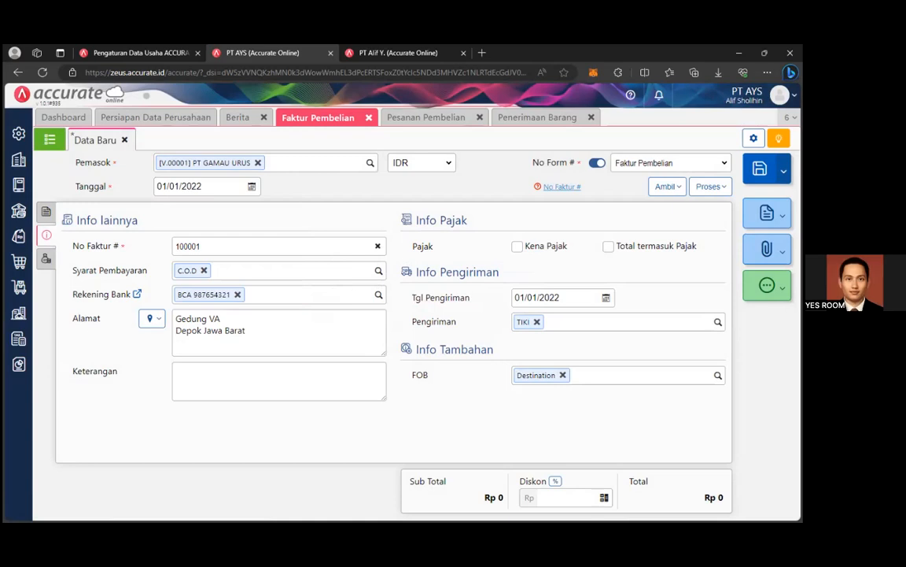
# Retry saving, dismiss the same error, and check the Biaya Lainnya and Rincian Barang sections.
pyautogui.click(759, 168)
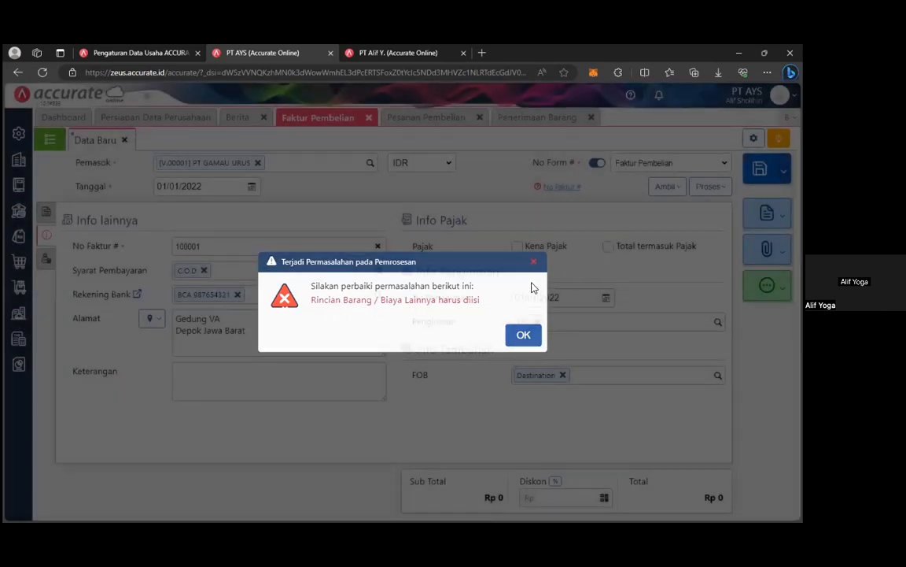
pyautogui.click(533, 261)
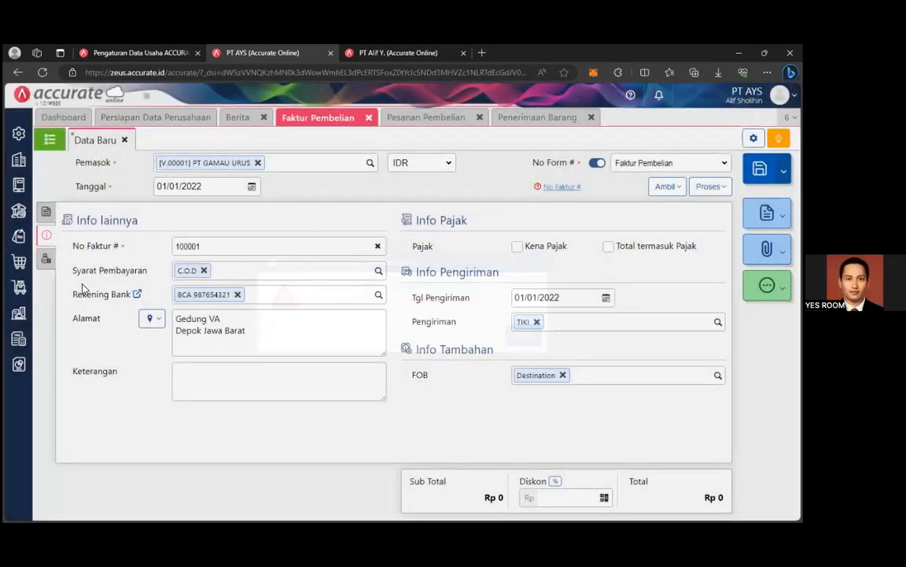
pyautogui.click(45, 261)
pyautogui.click(46, 210)
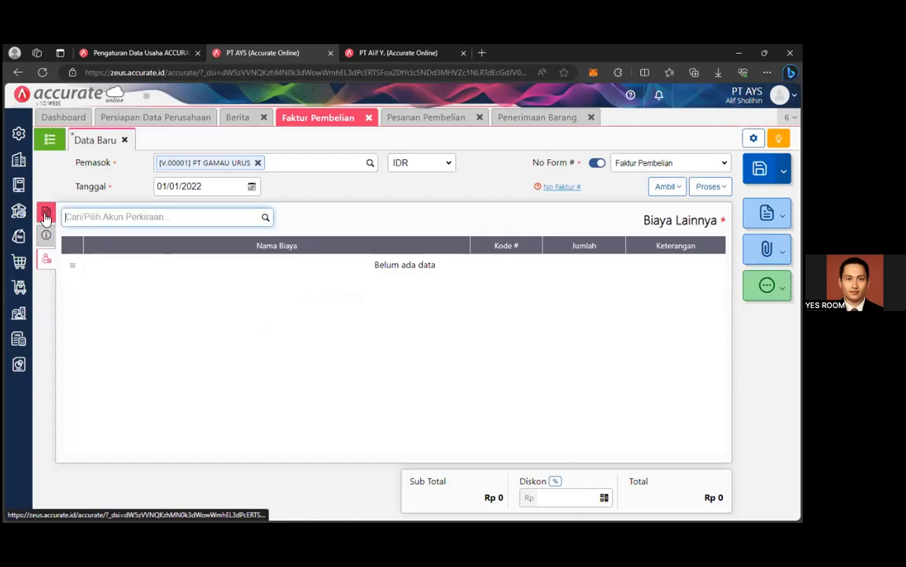
pyautogui.click(47, 235)
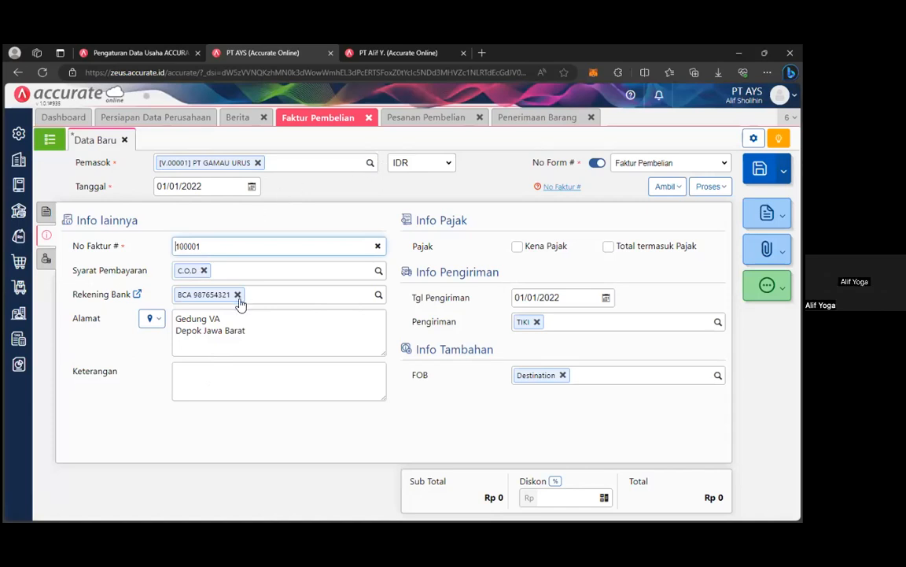
# Add Barang 1 to the invoice with quantity 10.000 at a unit price of 10.000.
pyautogui.click(45, 210)
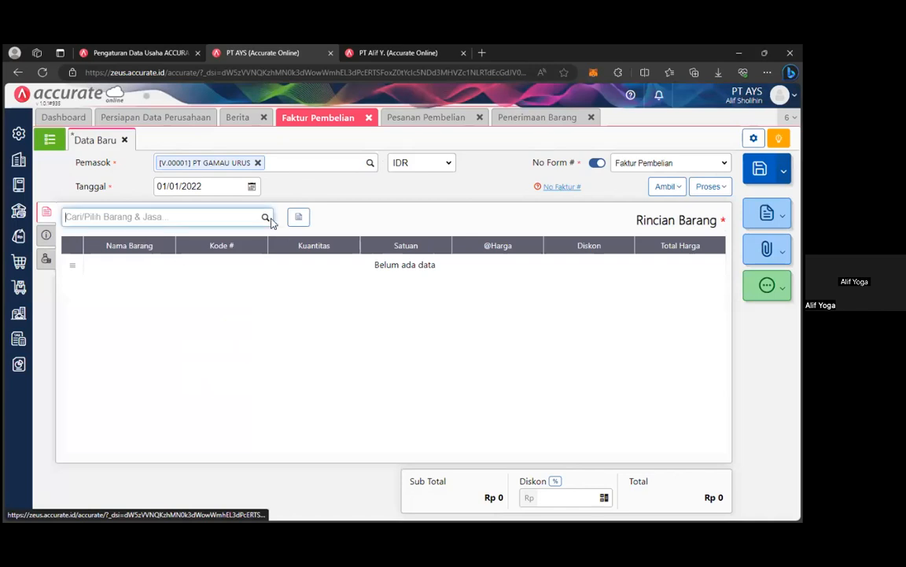
pyautogui.click(268, 218)
pyautogui.click(87, 245)
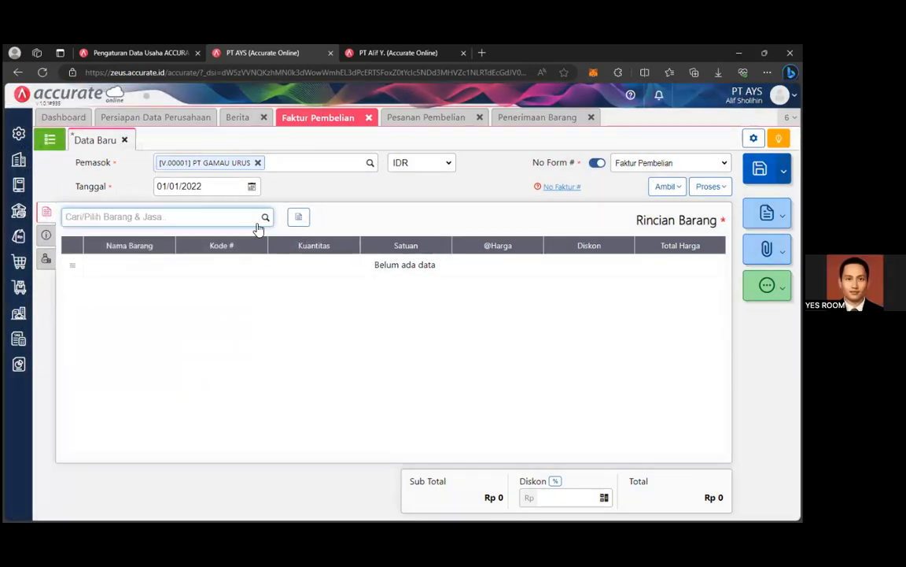
pyautogui.click(259, 222)
pyautogui.click(117, 252)
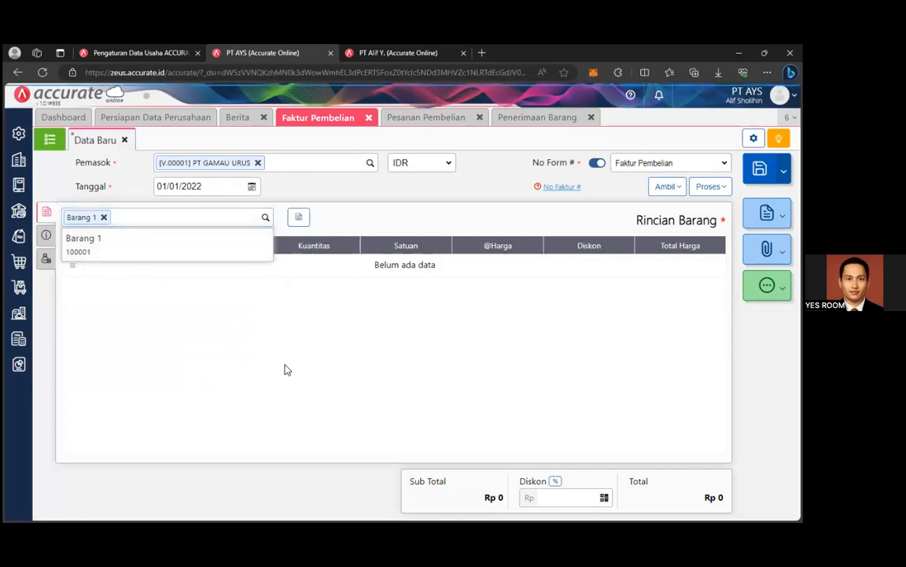
pyautogui.click(457, 255)
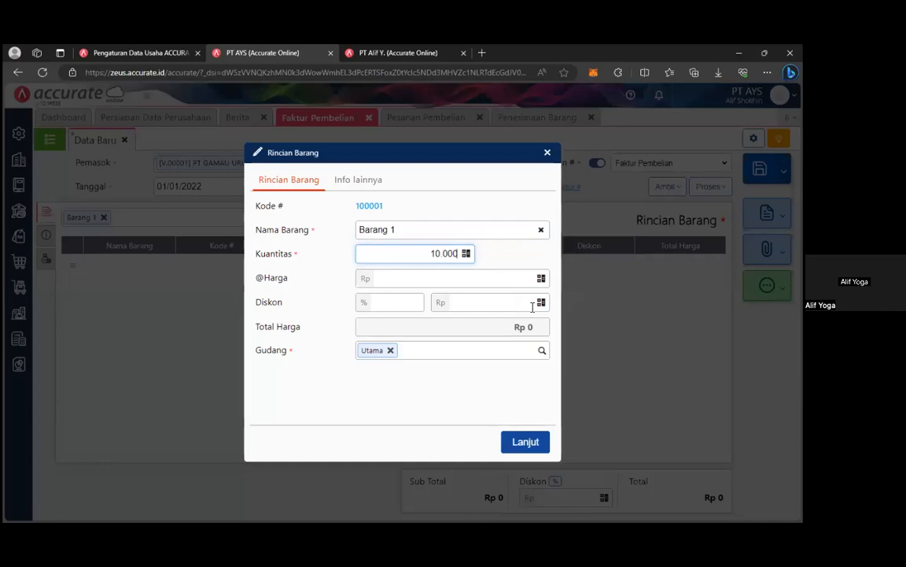
pyautogui.click(518, 277)
pyautogui.write('10.0')
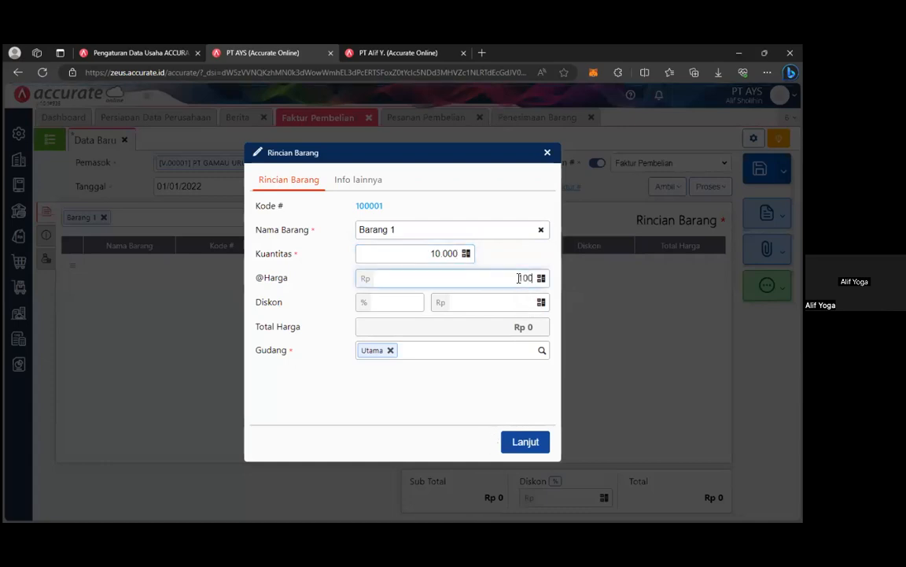
pyautogui.write('00')
pyautogui.click(478, 376)
pyautogui.click(525, 441)
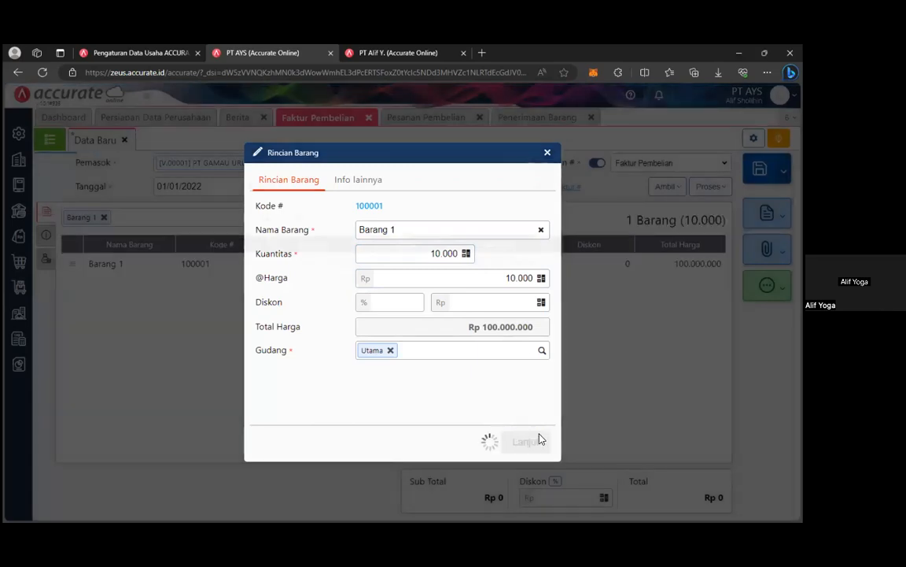
# Save purchase invoice PI.2022.01.00001 for Rp 100.000.000 and view the Faktur Pembelian list.
pyautogui.click(47, 236)
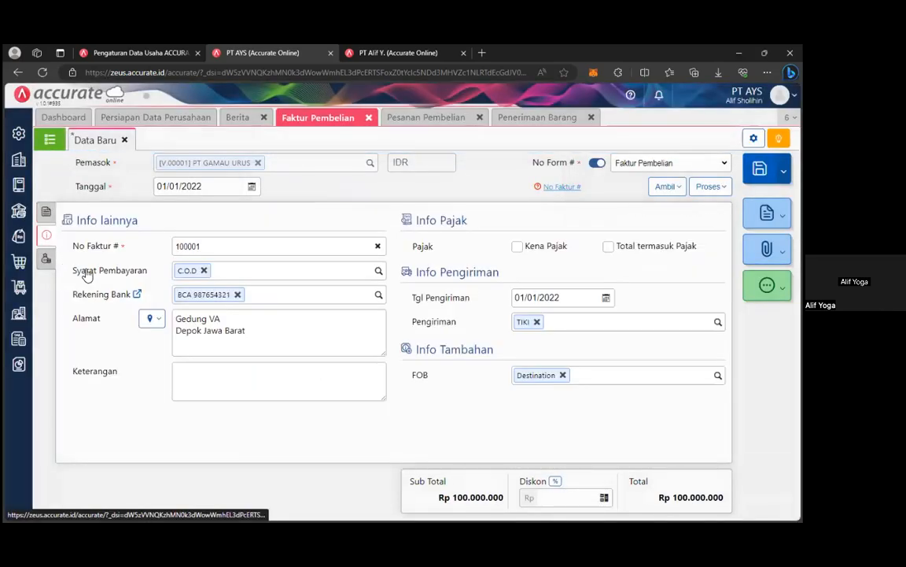
pyautogui.click(760, 168)
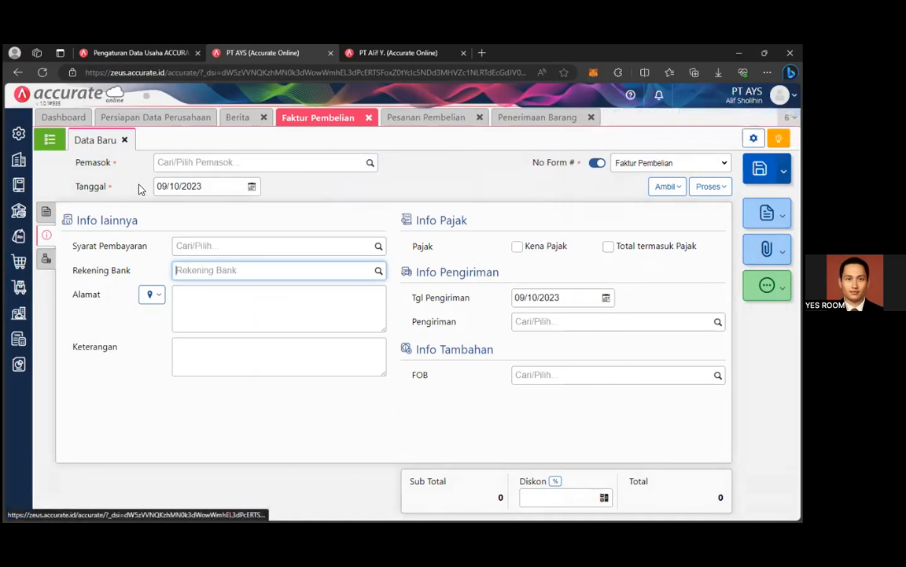
pyautogui.click(50, 139)
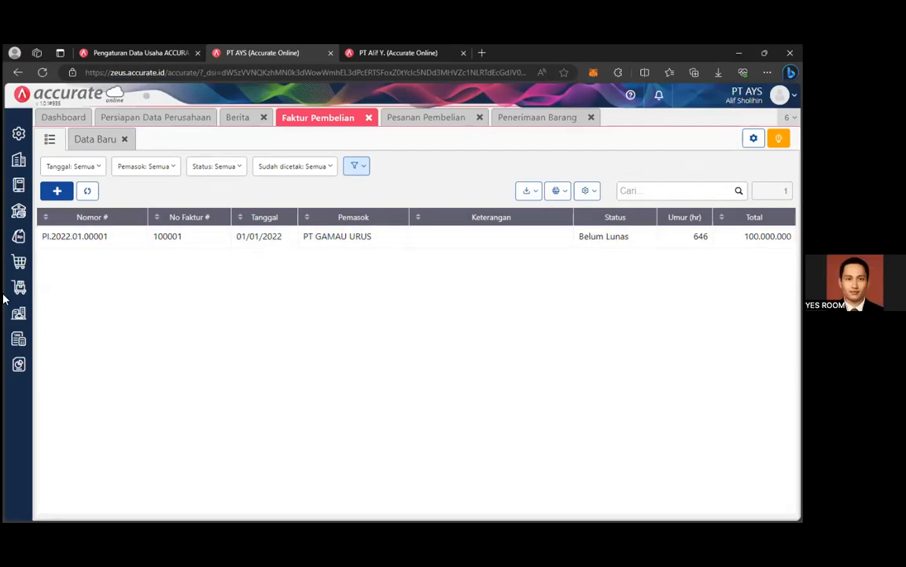
pyautogui.click(20, 262)
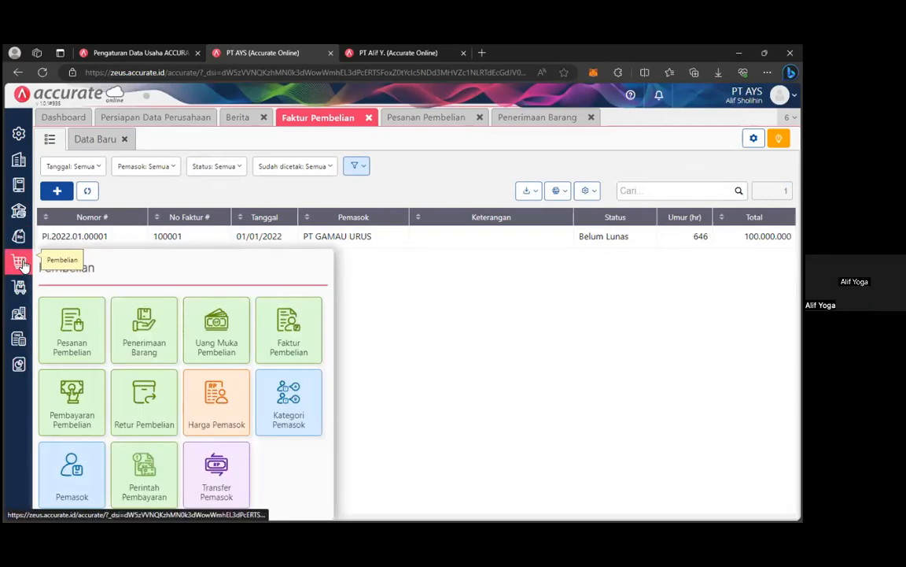
# Open and close a new Pembayaran Pembelian, check the order and invoice tabs, then return to Dashboard.
pyautogui.click(72, 403)
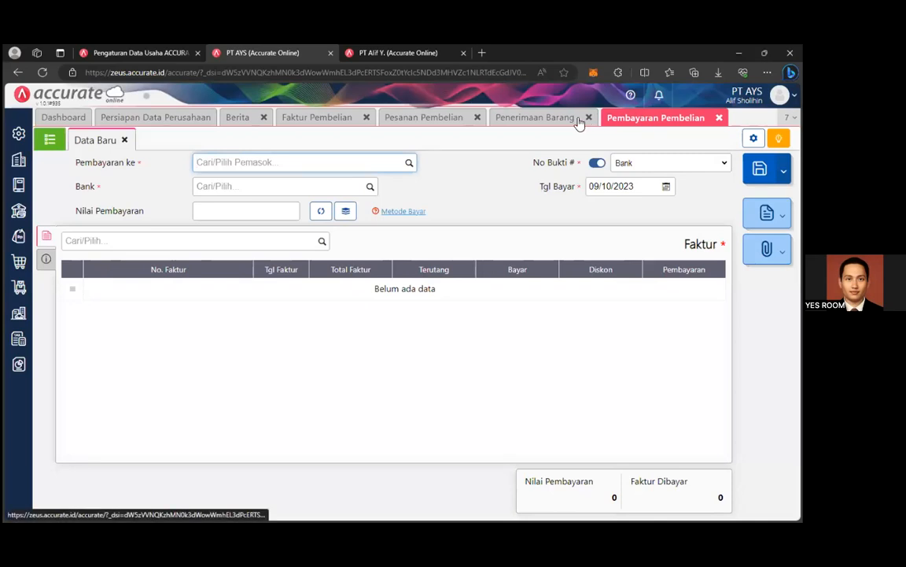
pyautogui.click(719, 117)
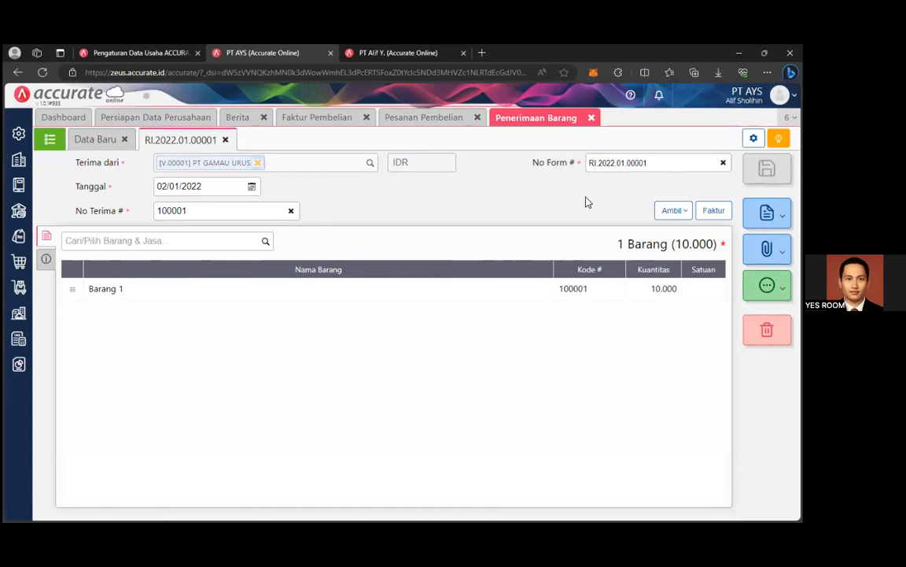
pyautogui.click(431, 117)
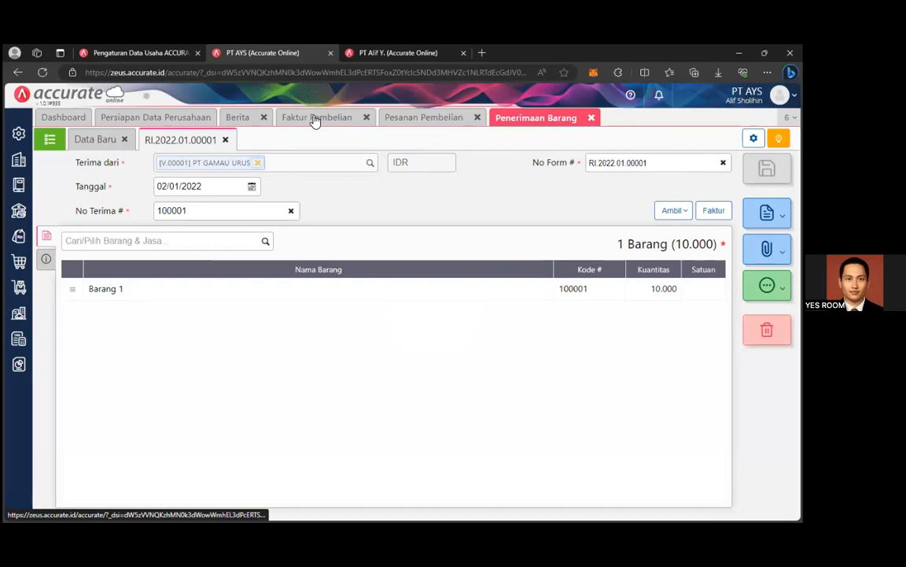
pyautogui.click(316, 118)
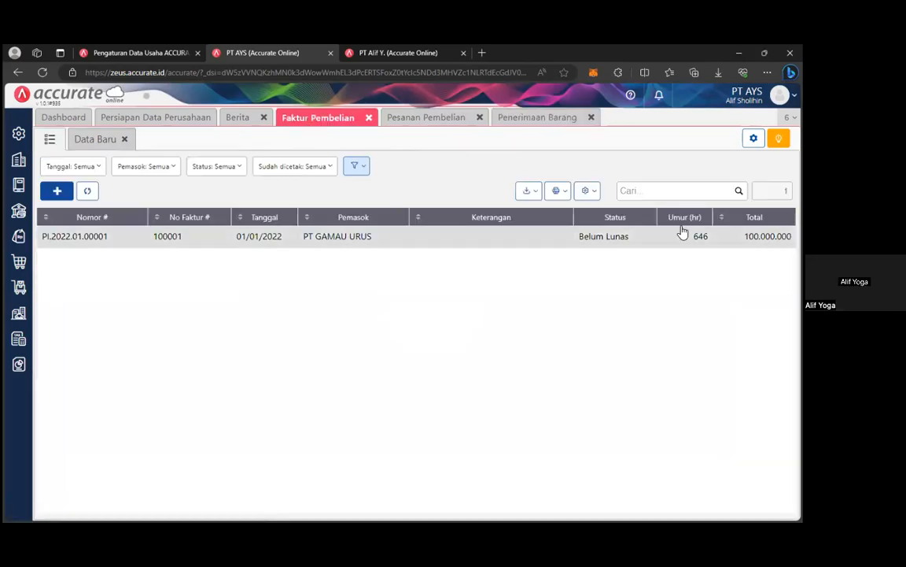
pyautogui.click(65, 118)
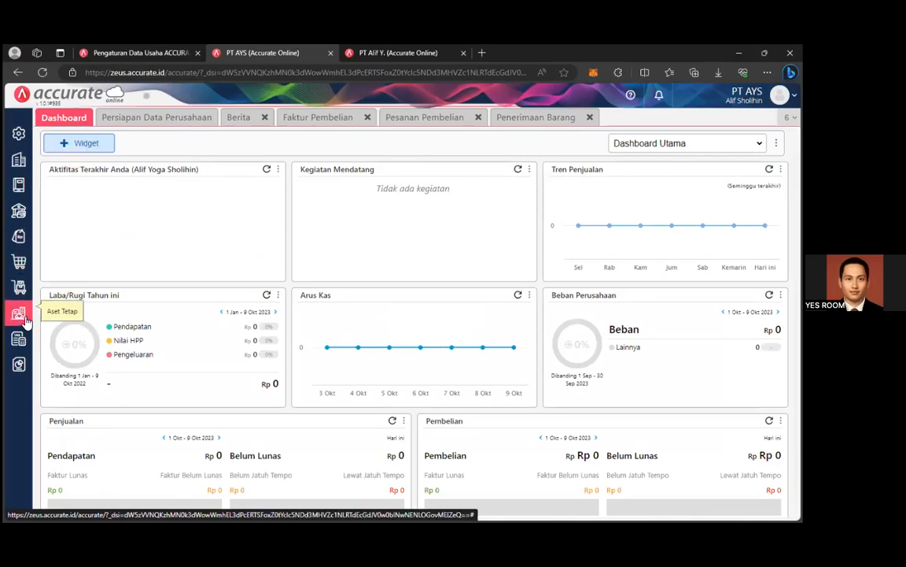
# Open invoice PI.2022.01.00001 and create its payment through Proses > Pembayaran.
pyautogui.click(18, 133)
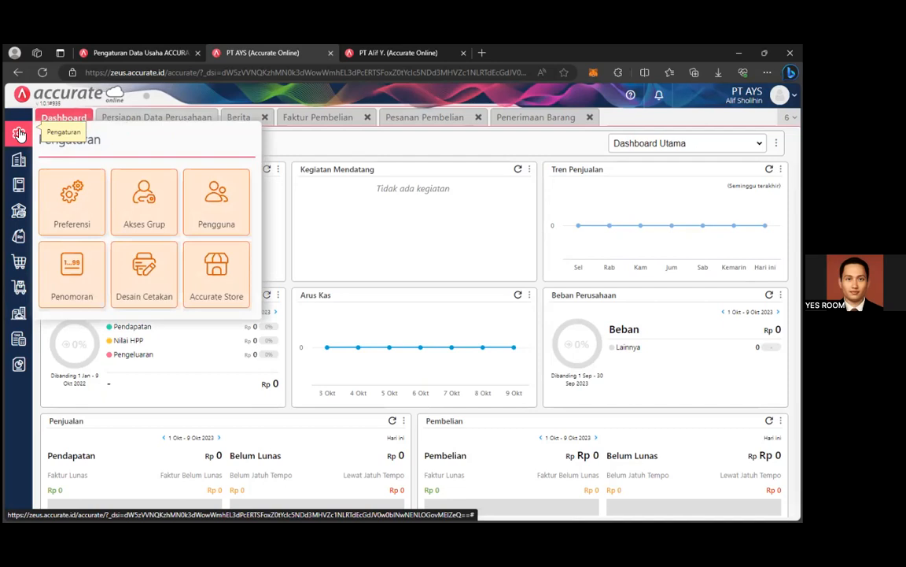
pyautogui.click(27, 268)
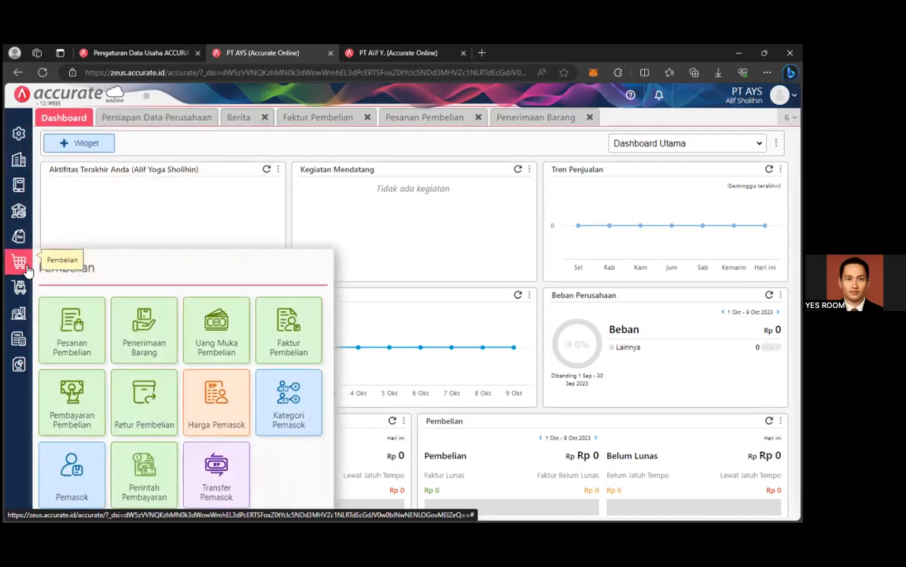
pyautogui.click(288, 339)
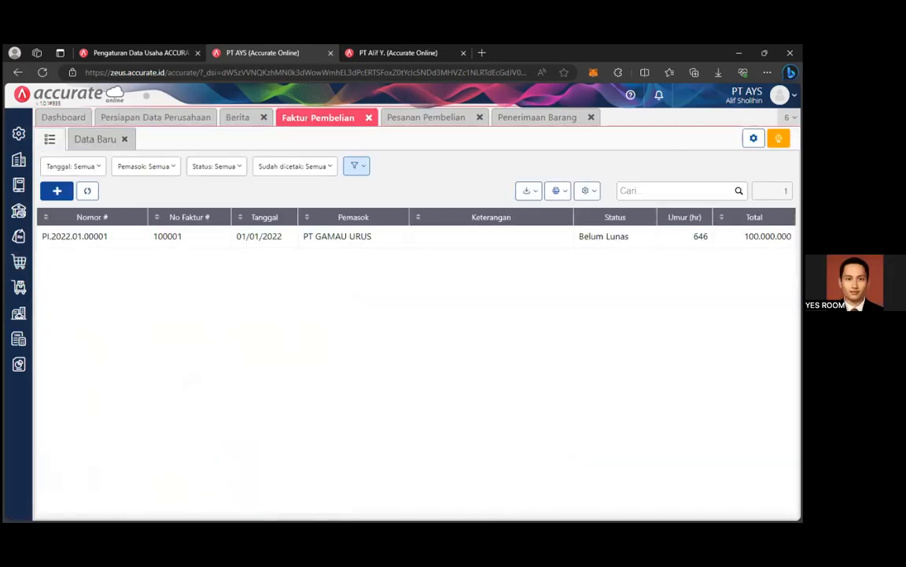
pyautogui.click(607, 238)
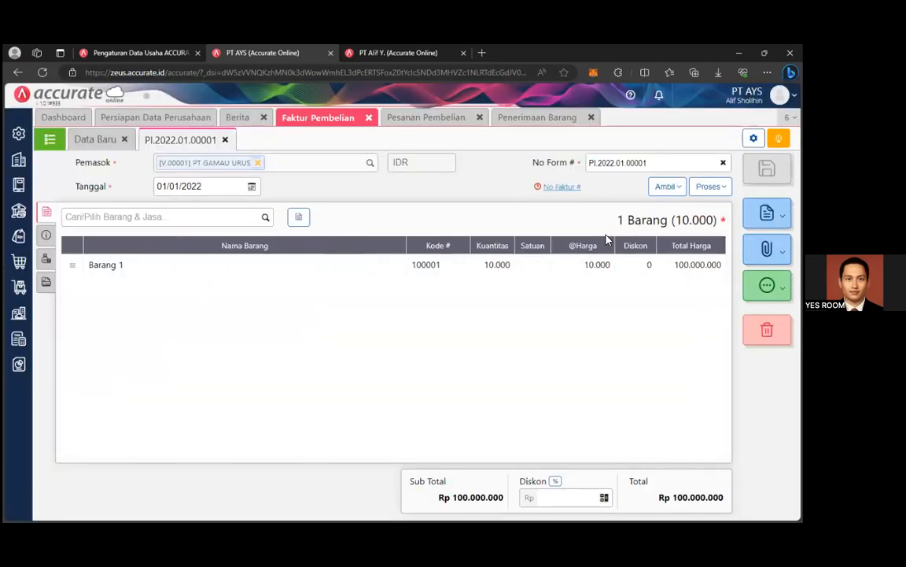
pyautogui.click(711, 186)
pyautogui.click(638, 209)
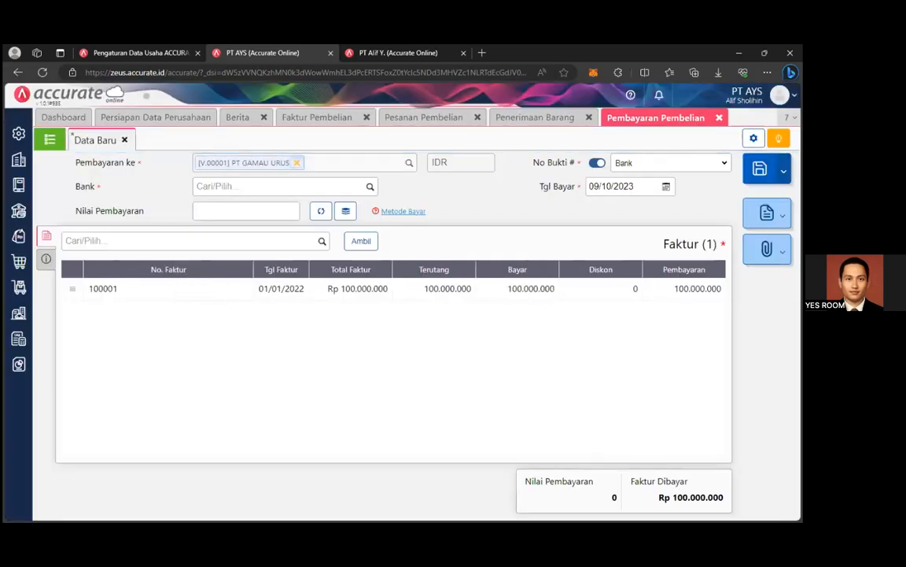
# Set the payment date to 02/01/2022 and pay from the Bank account.
pyautogui.click(666, 186)
pyautogui.click(655, 204)
pyautogui.click(601, 223)
pyautogui.click(595, 206)
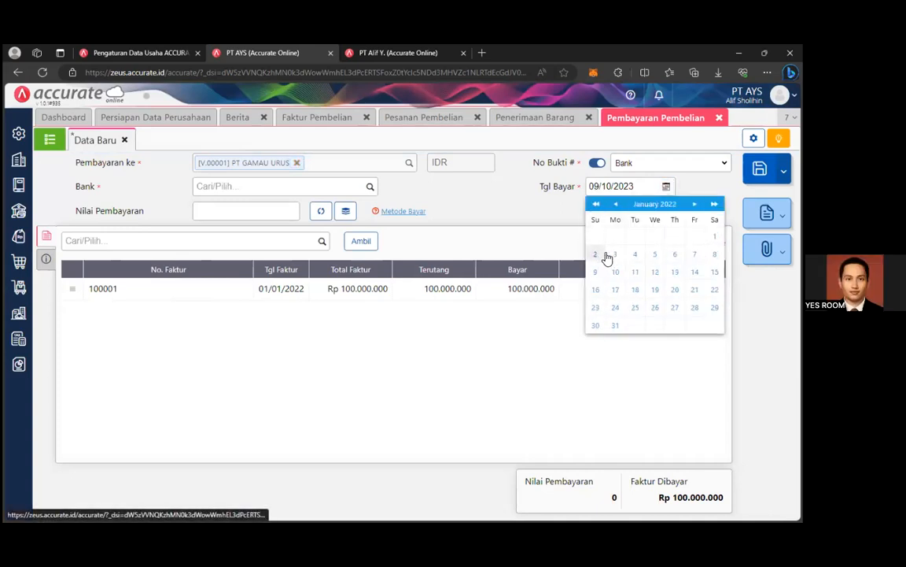
pyautogui.click(601, 256)
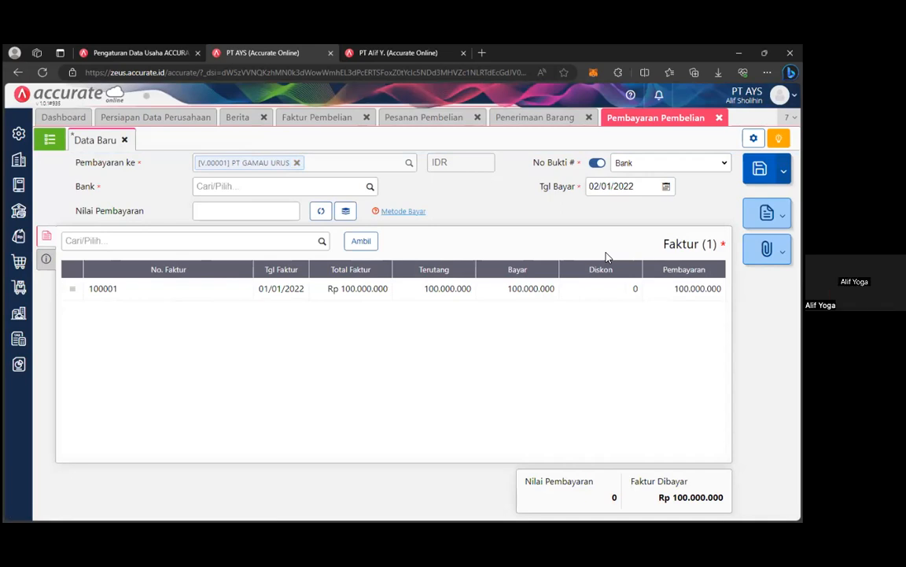
pyautogui.click(372, 188)
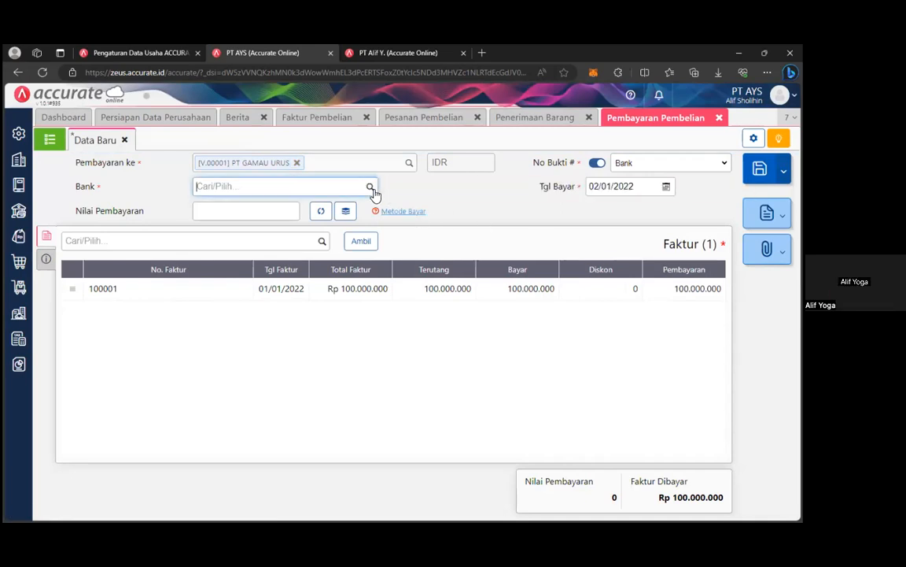
pyautogui.click(342, 260)
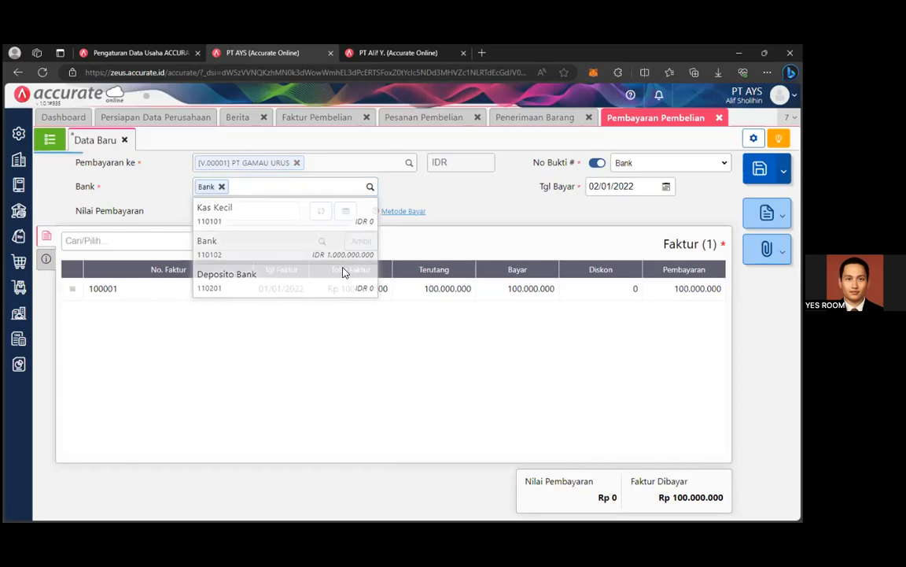
# Enter the 100.000.000 payment amount and save the payment with Ctrl+S.
pyautogui.click(274, 214)
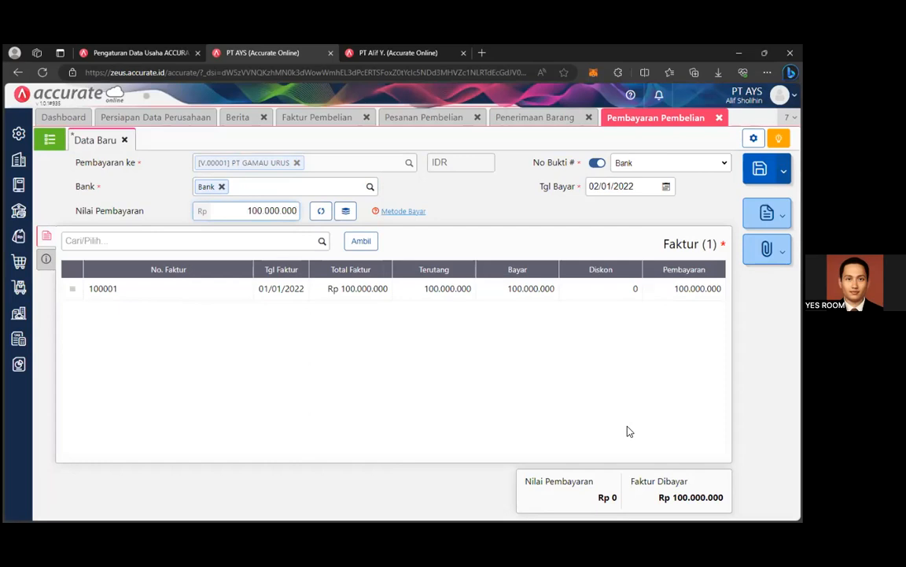
pyautogui.click(641, 360)
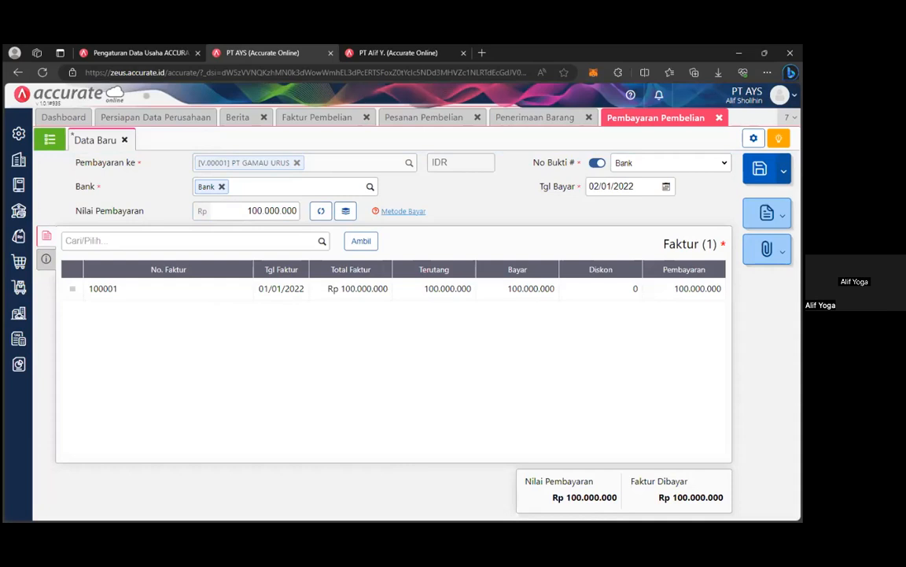
pyautogui.click(45, 258)
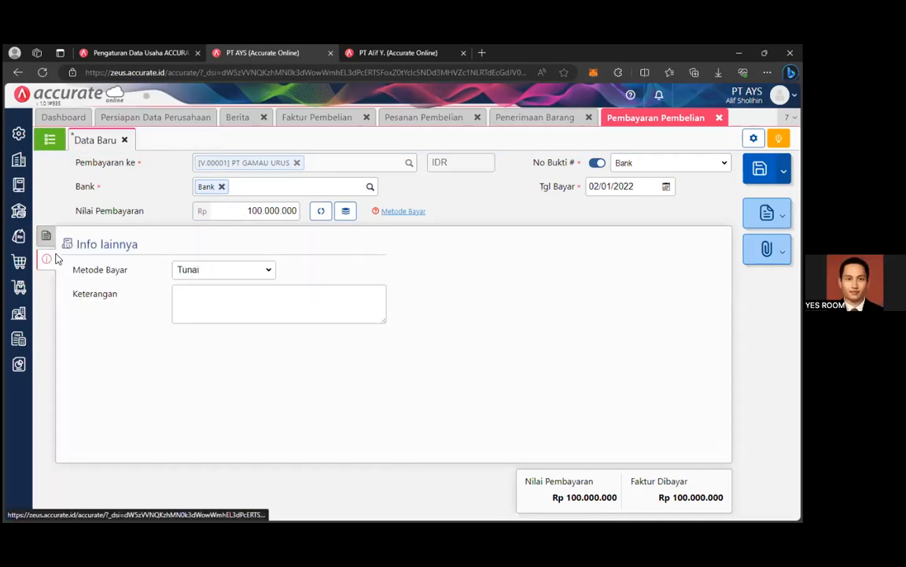
pyautogui.click(46, 236)
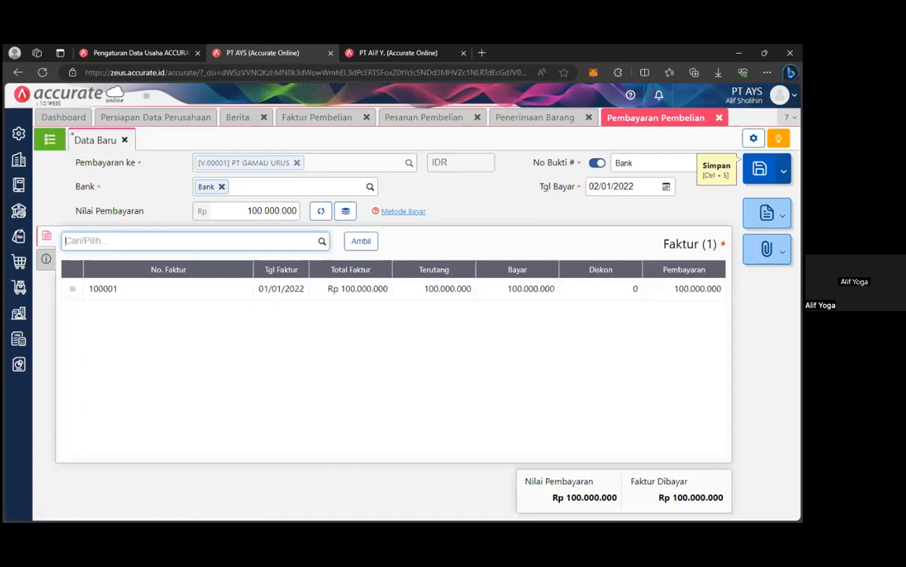
pyautogui.hotkey('ctrl', 's')
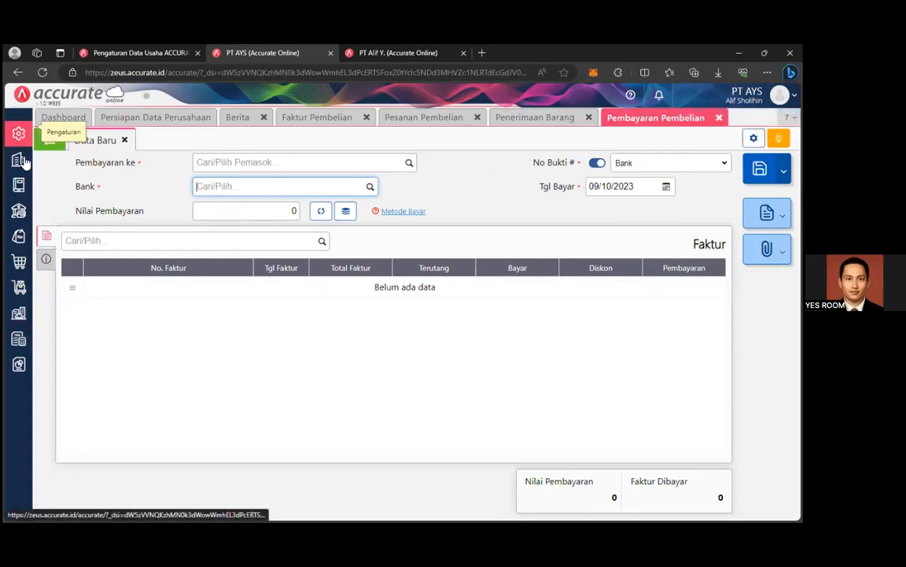
pyautogui.click(18, 184)
# View the Akun Perkiraan list with balances, then open the customer records.
pyautogui.click(79, 244)
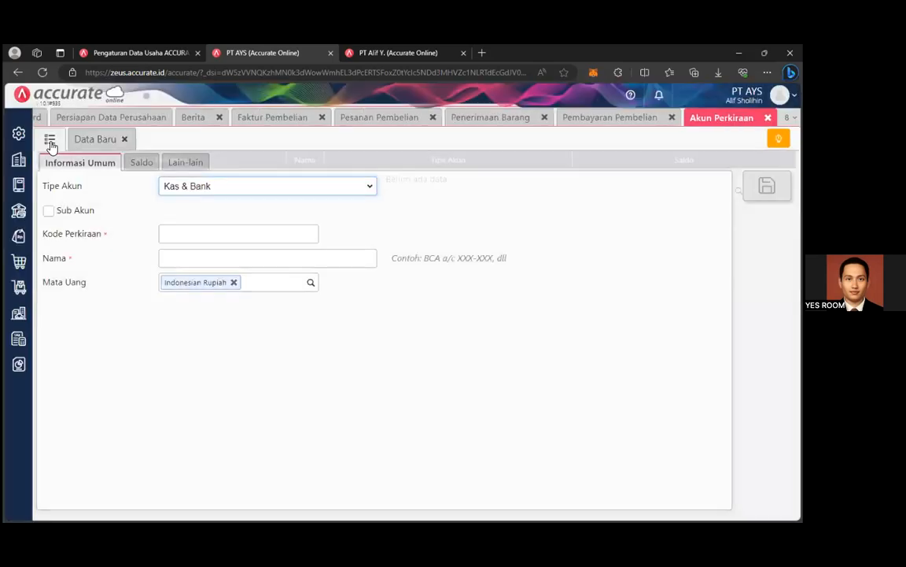
pyautogui.click(49, 139)
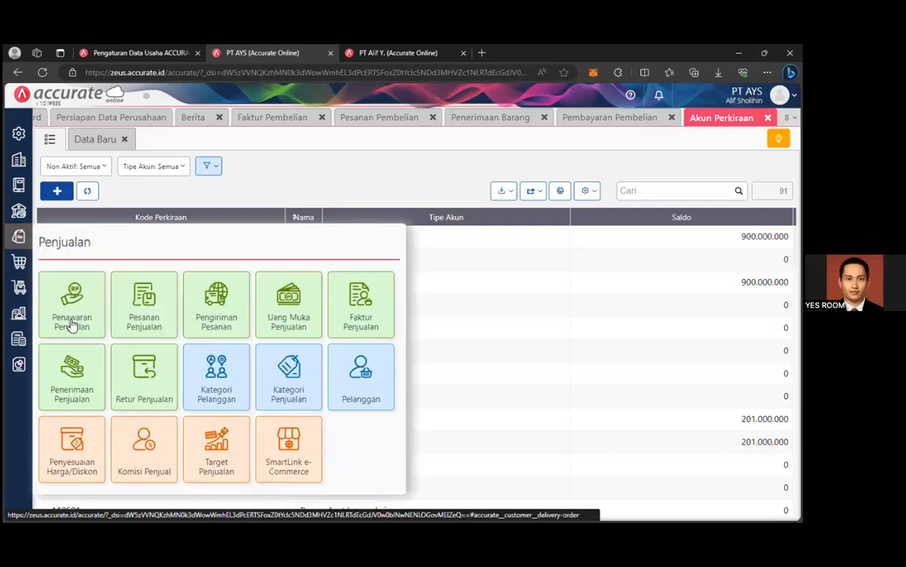
pyautogui.click(363, 384)
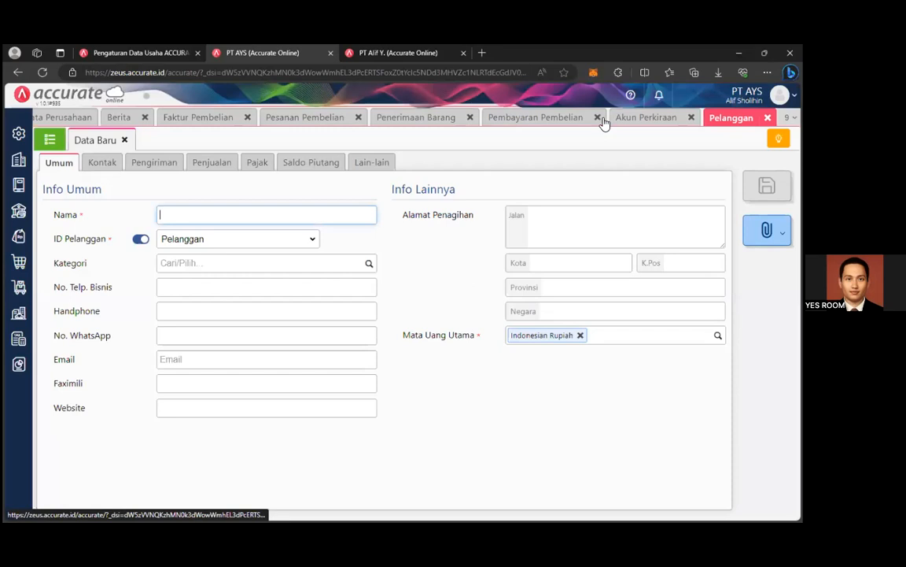
# Close the payment, goods receipt and purchase invoice forms, and start a new Pelanggan form.
pyautogui.click(602, 121)
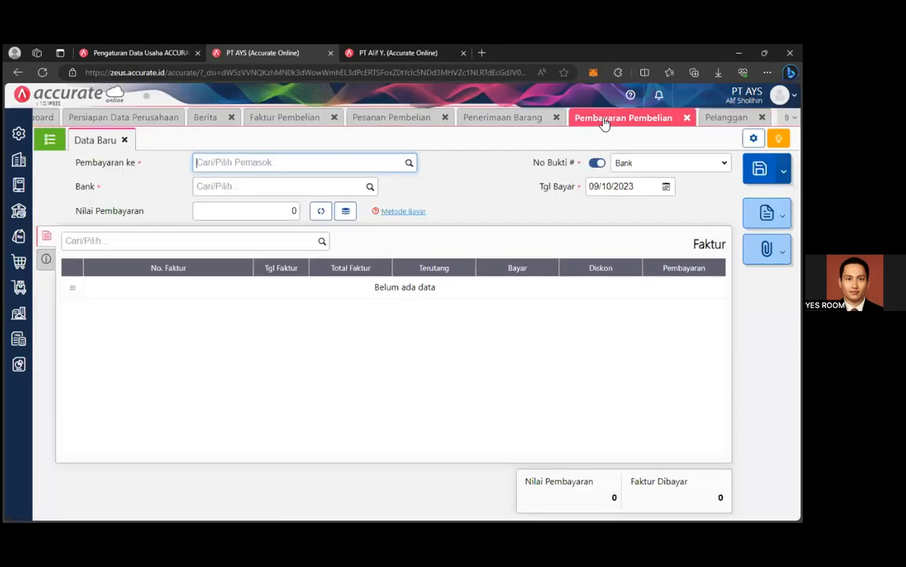
pyautogui.click(685, 119)
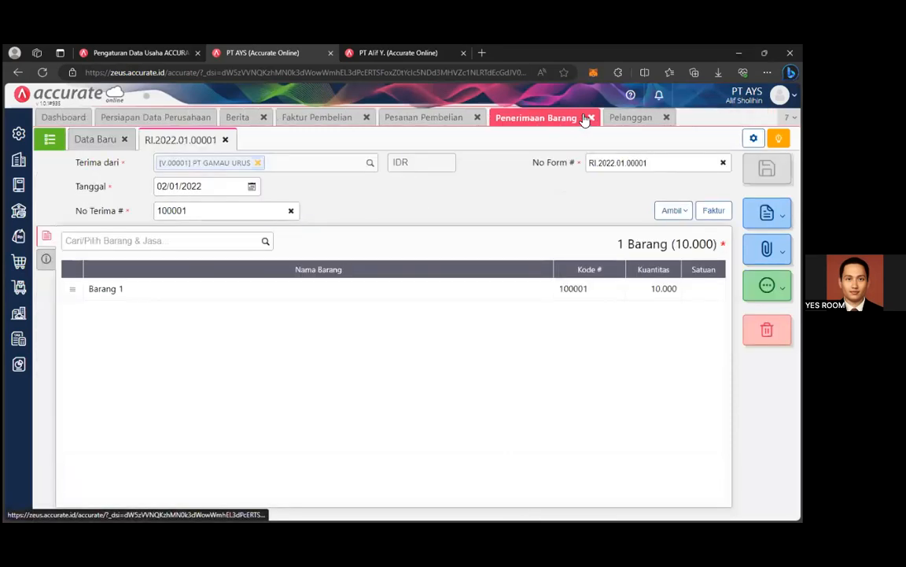
pyautogui.click(591, 117)
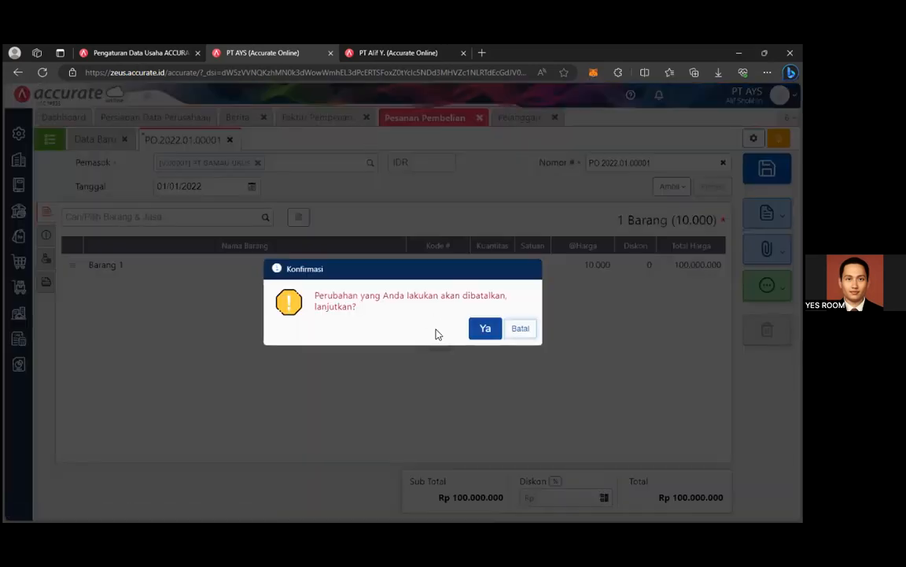
pyautogui.click(519, 331)
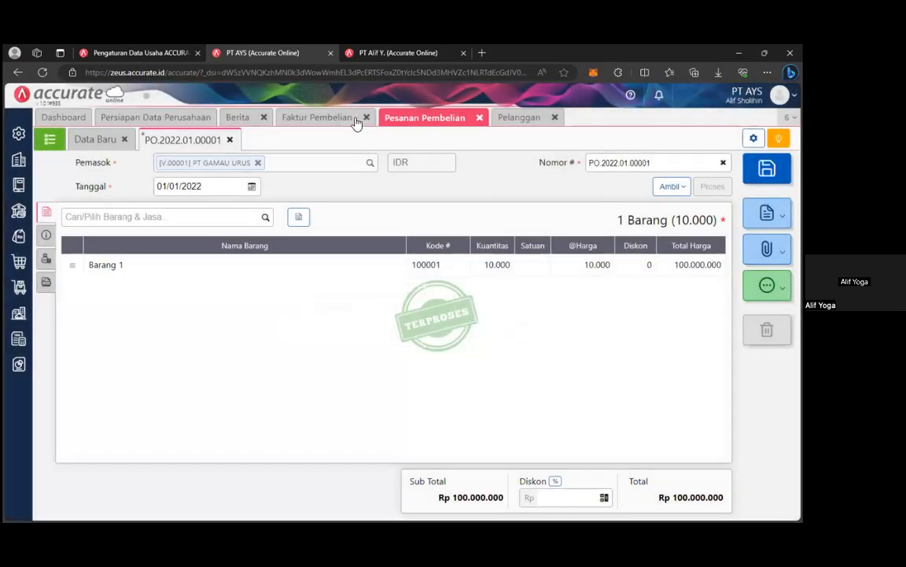
pyautogui.click(353, 117)
pyautogui.click(368, 118)
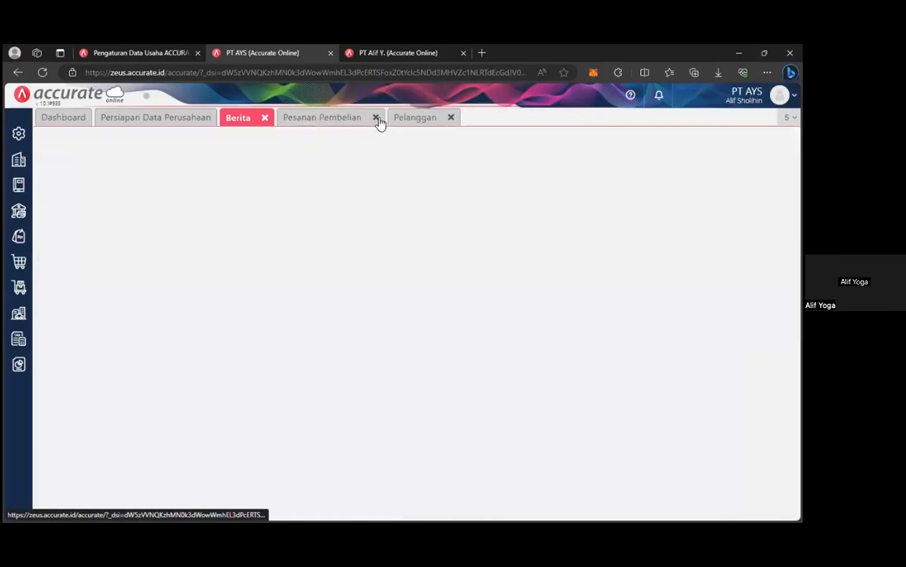
pyautogui.click(408, 117)
pyautogui.click(228, 214)
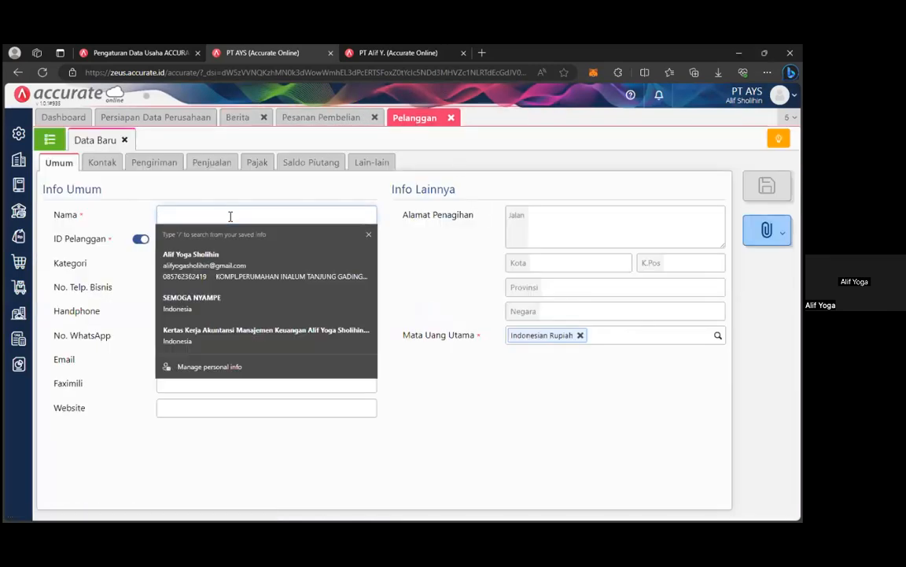
# Name the new customer 'Umum' and set its category to Umum.
pyautogui.write('Yasser')
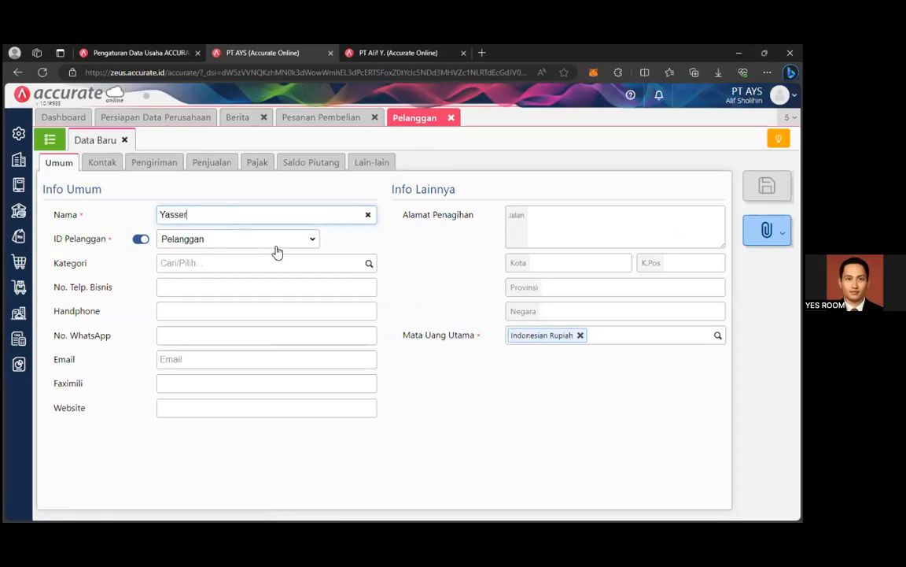
pyautogui.click(367, 214)
pyautogui.write('Umum')
pyautogui.click(369, 264)
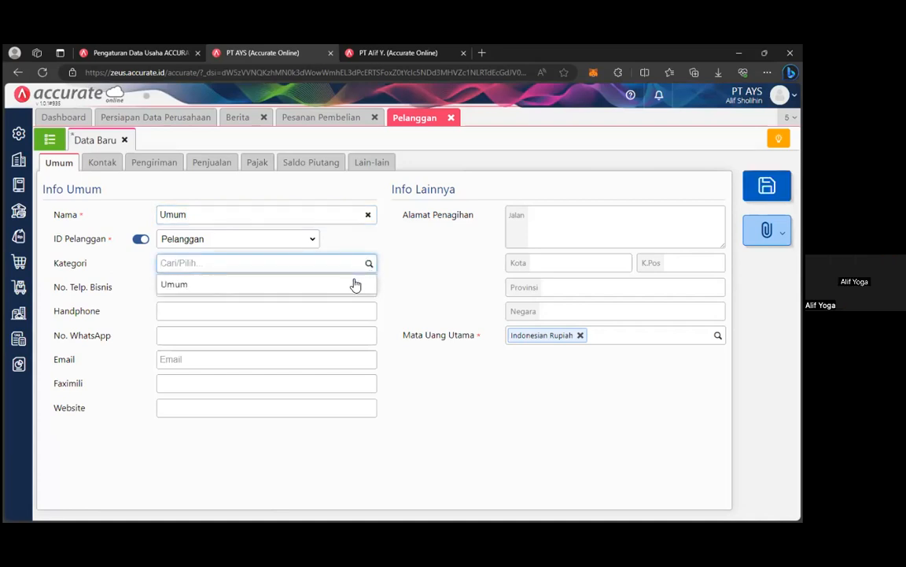
pyautogui.click(351, 284)
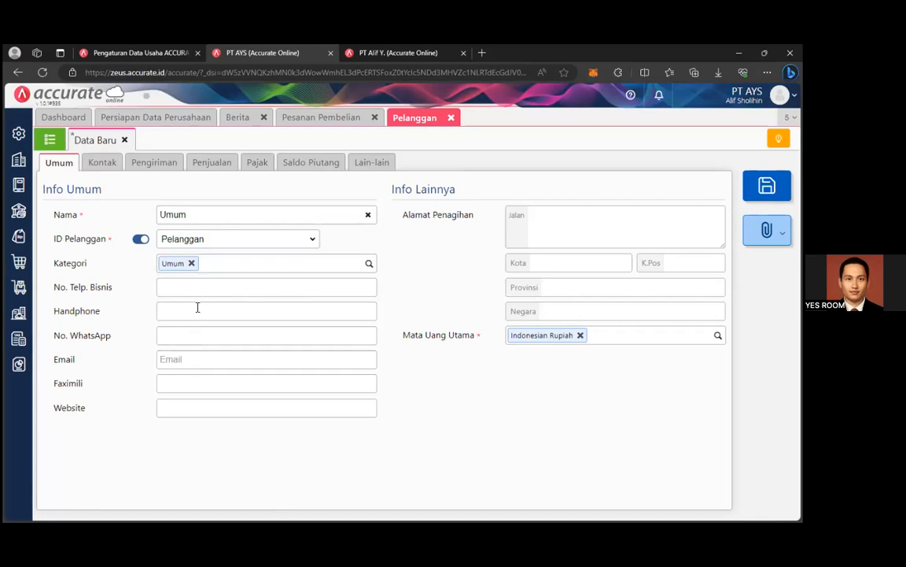
# Enter billing street 'Gedung VC' and city 'Depok'.
pyautogui.click(596, 237)
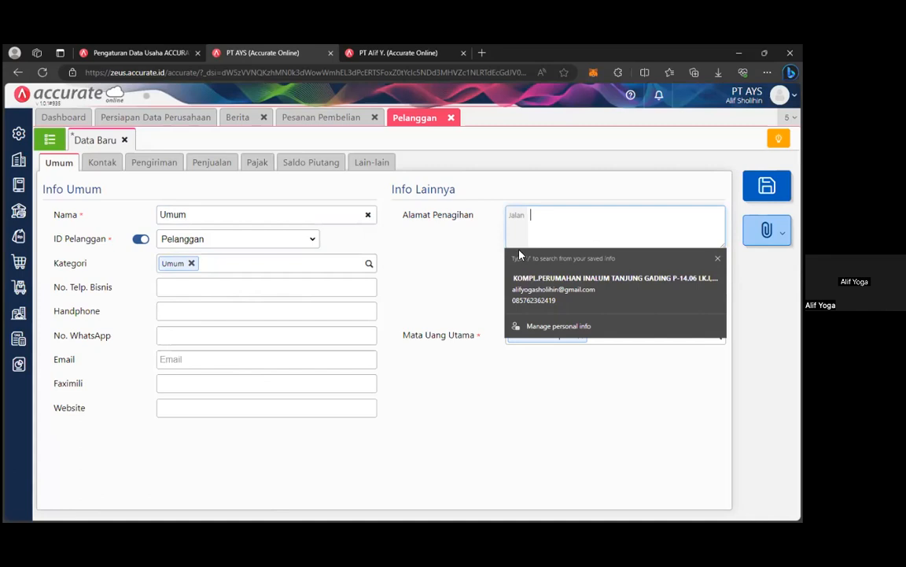
pyautogui.click(431, 259)
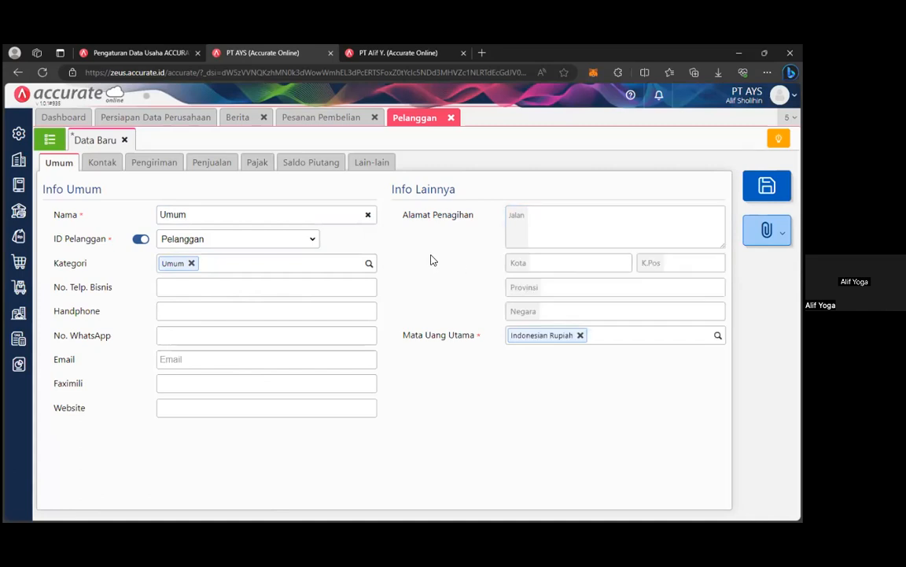
pyautogui.click(566, 219)
pyautogui.write('Gedun')
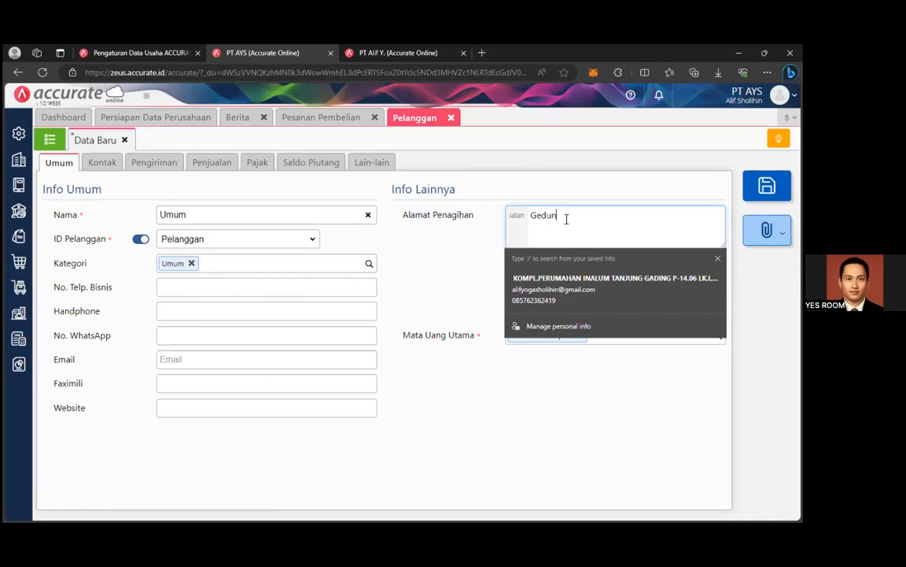
pyautogui.write('g VC')
pyautogui.click(486, 251)
pyautogui.click(541, 263)
pyautogui.write('Depok')
# Set billing province 'Jawa Barat' and country 'Indonesia', then view the shipping address.
pyautogui.click(614, 287)
pyautogui.write('Jawa Barat')
pyautogui.click(619, 312)
pyautogui.write('Inde')
pyautogui.write('n')
pyautogui.press('BackSpace')
pyautogui.press('BackSpace')
pyautogui.write('onesia')
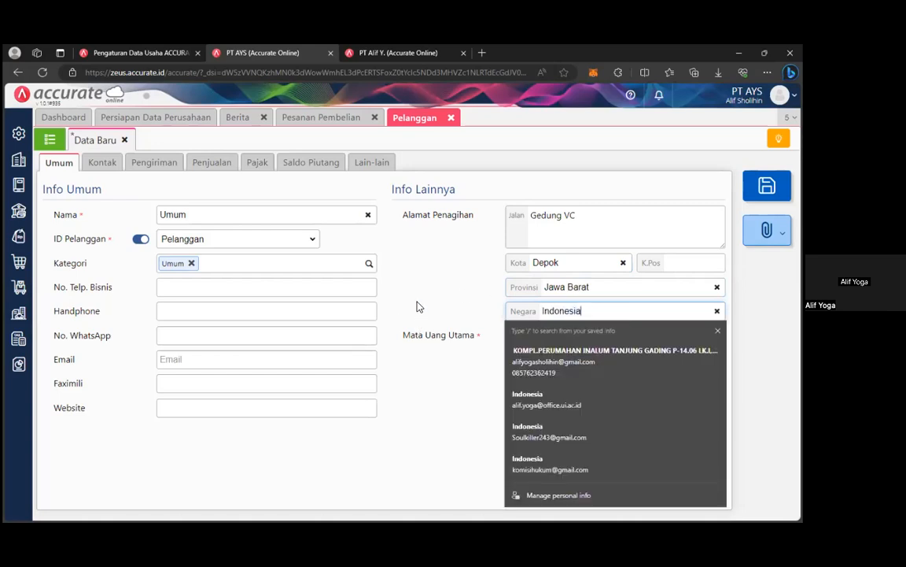
pyautogui.click(367, 370)
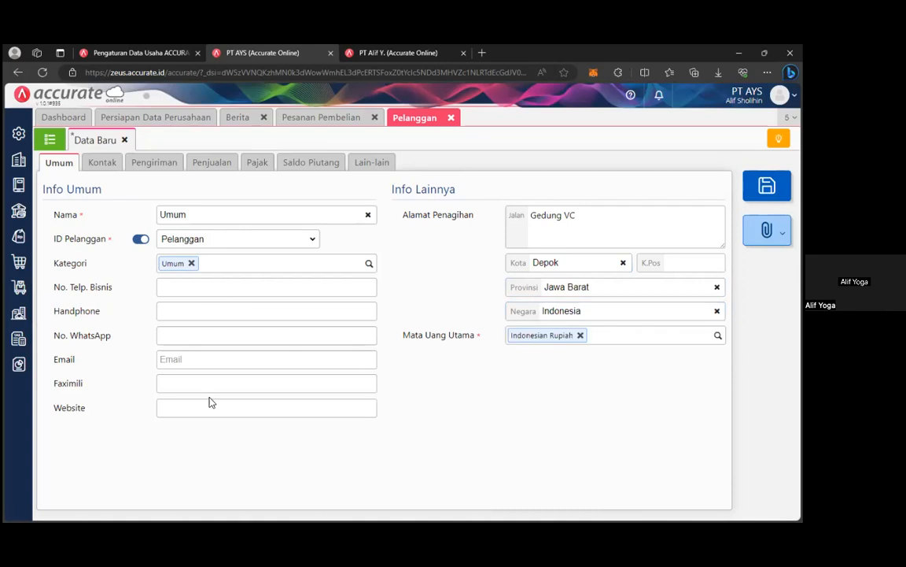
pyautogui.click(153, 165)
# Review Umum's sales, tax, receivable, contact and shipping tabs, then save the customer as C.00001.
pyautogui.click(216, 165)
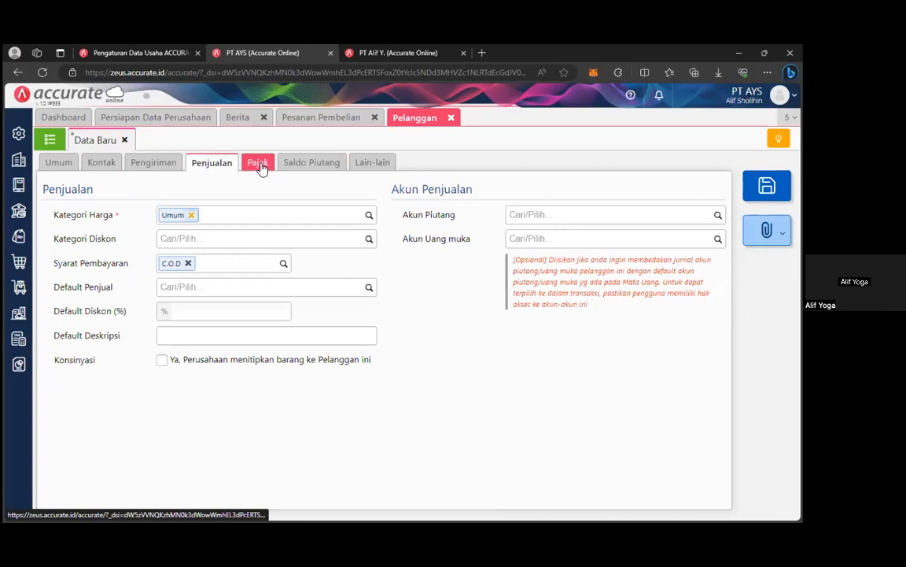
pyautogui.click(258, 163)
pyautogui.click(312, 162)
pyautogui.click(371, 162)
pyautogui.click(96, 164)
pyautogui.click(160, 163)
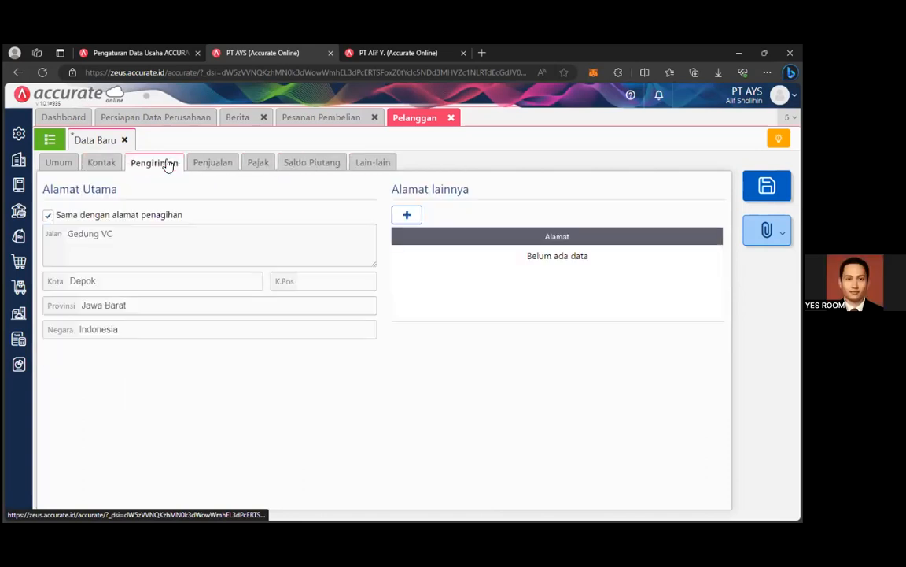
pyautogui.click(120, 164)
pyautogui.click(264, 169)
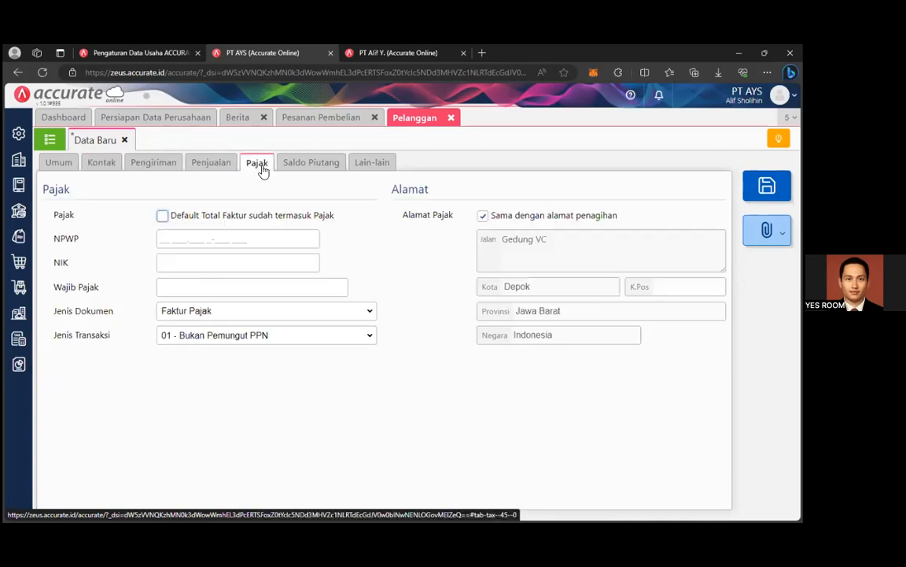
pyautogui.click(45, 164)
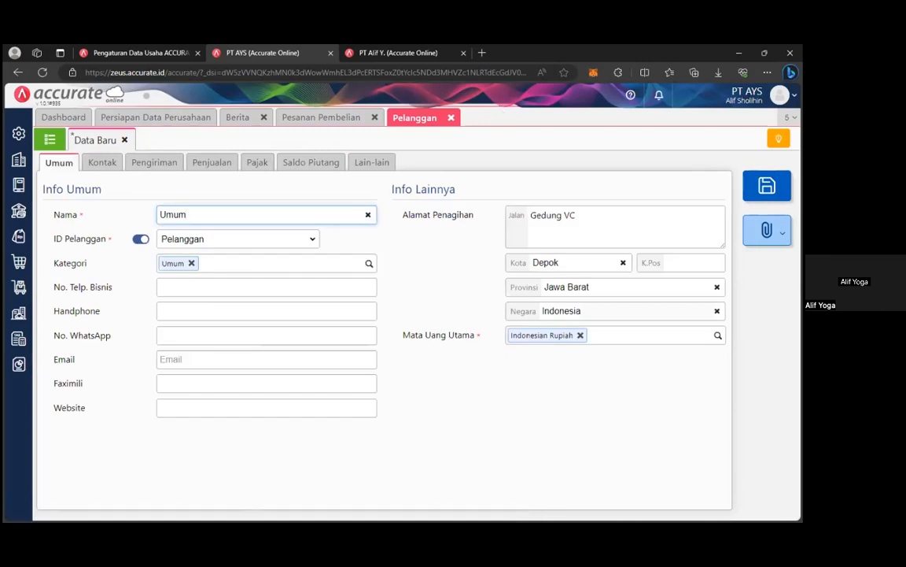
pyautogui.click(768, 187)
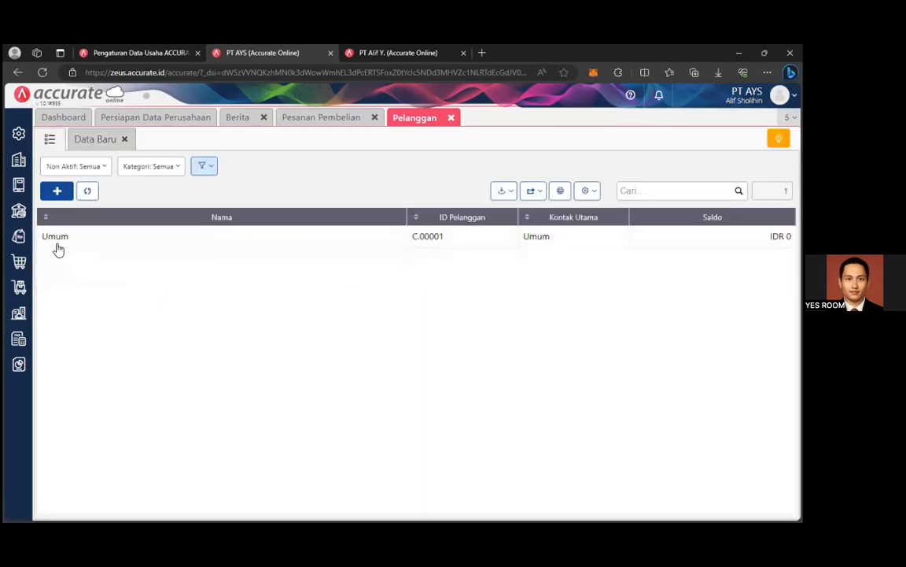
# Start a new sales quotation, discard the stray purchase order form, and choose customer Umum.
pyautogui.click(20, 238)
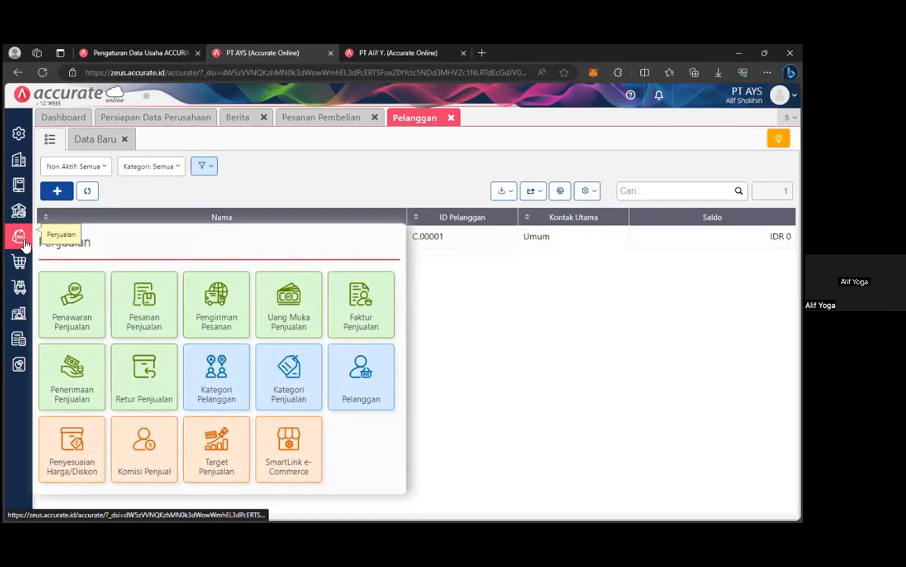
pyautogui.click(80, 317)
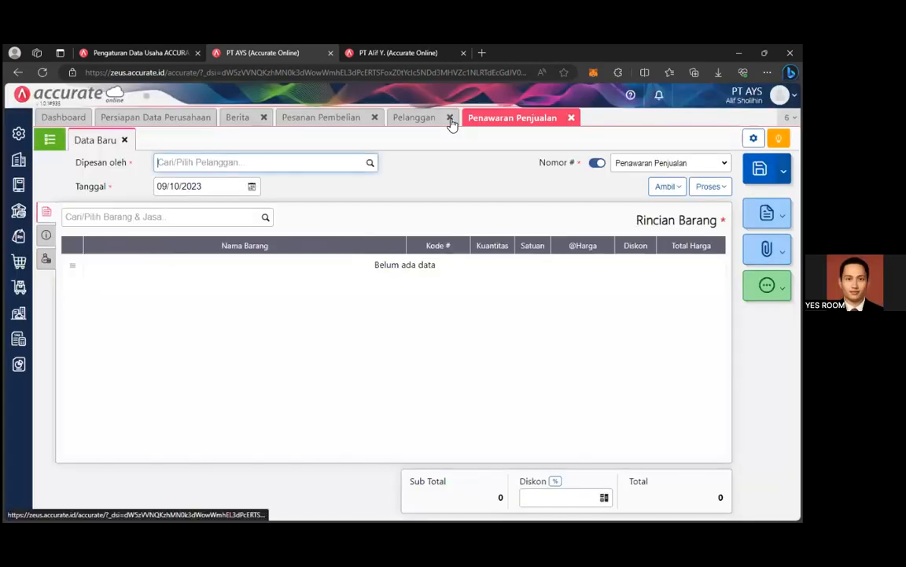
pyautogui.click(450, 117)
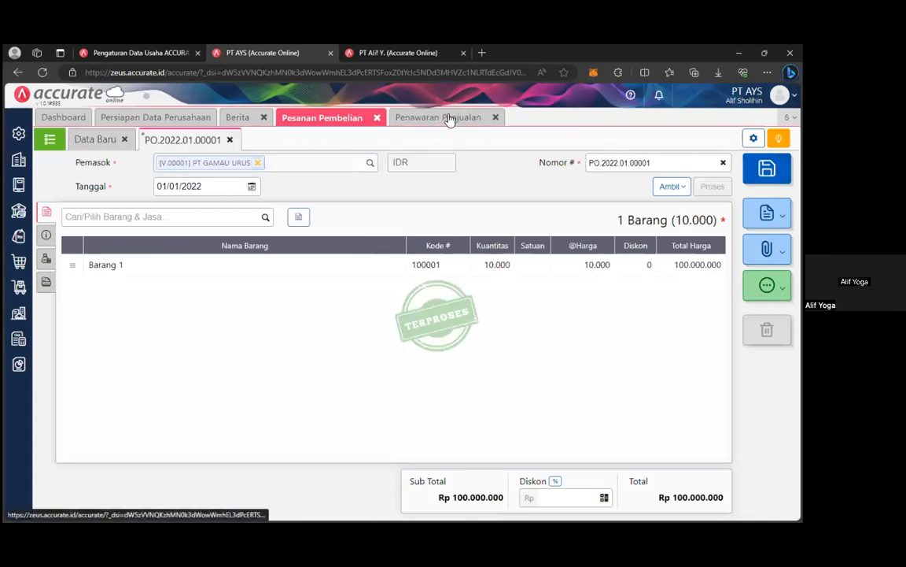
pyautogui.click(450, 119)
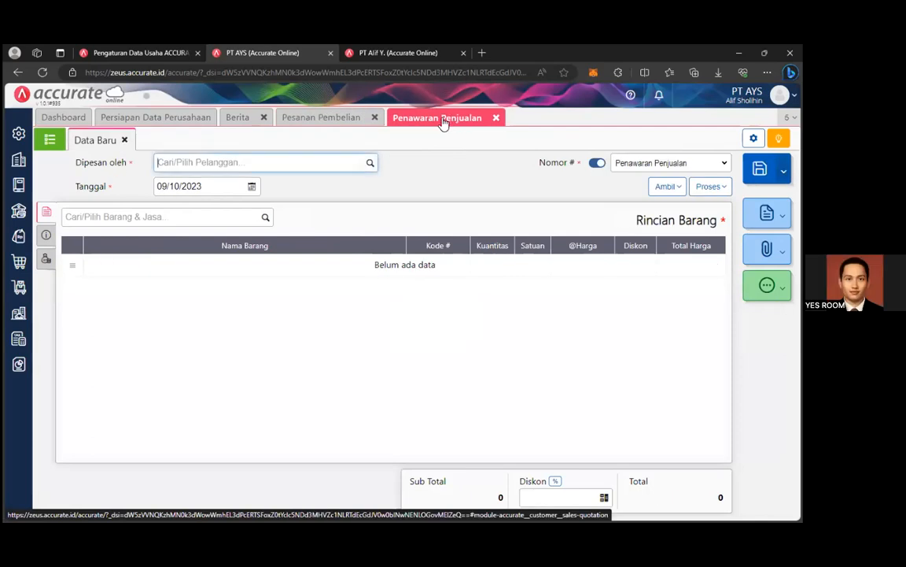
pyautogui.click(373, 117)
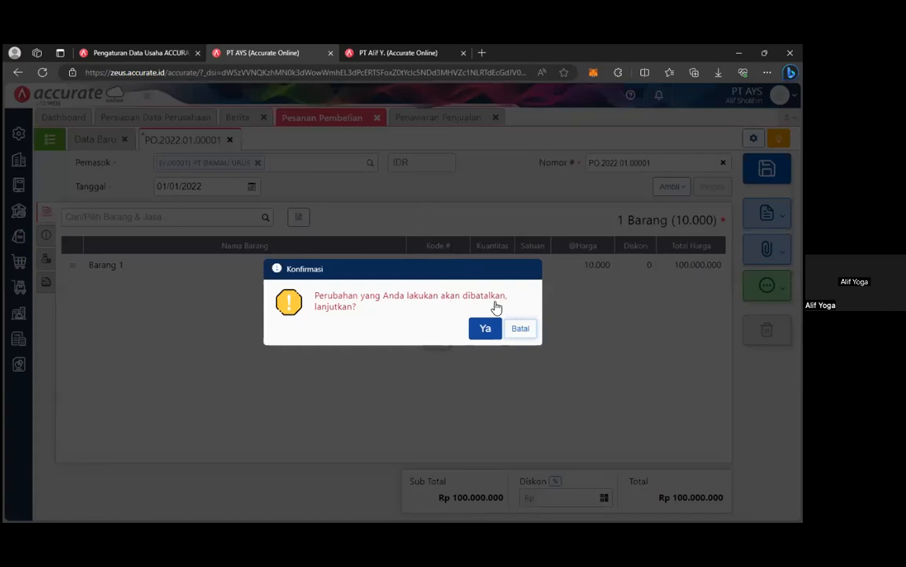
pyautogui.click(471, 331)
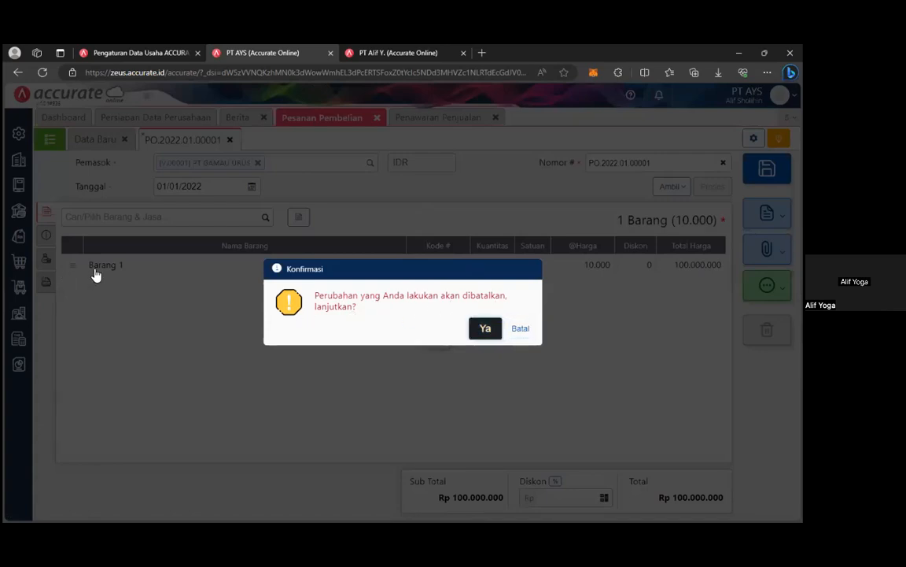
pyautogui.click(347, 118)
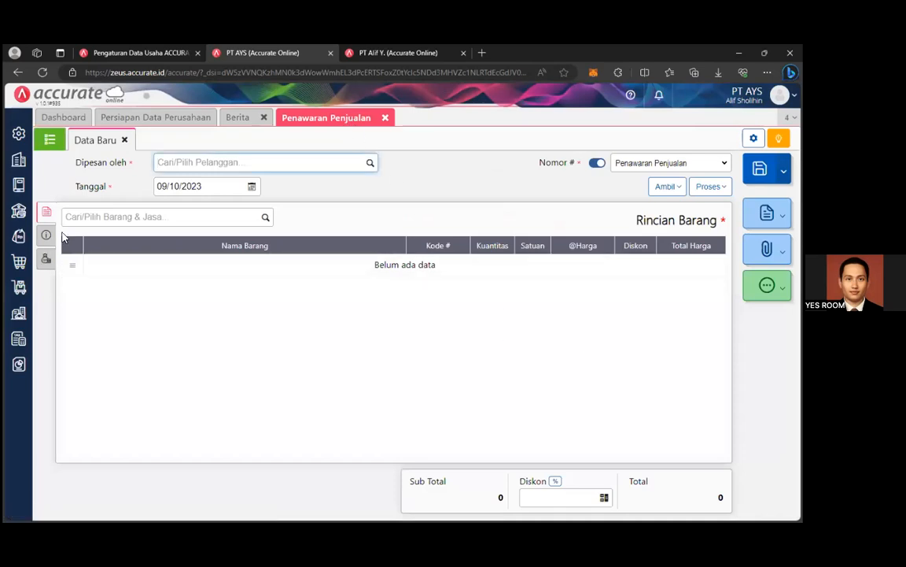
pyautogui.click(370, 163)
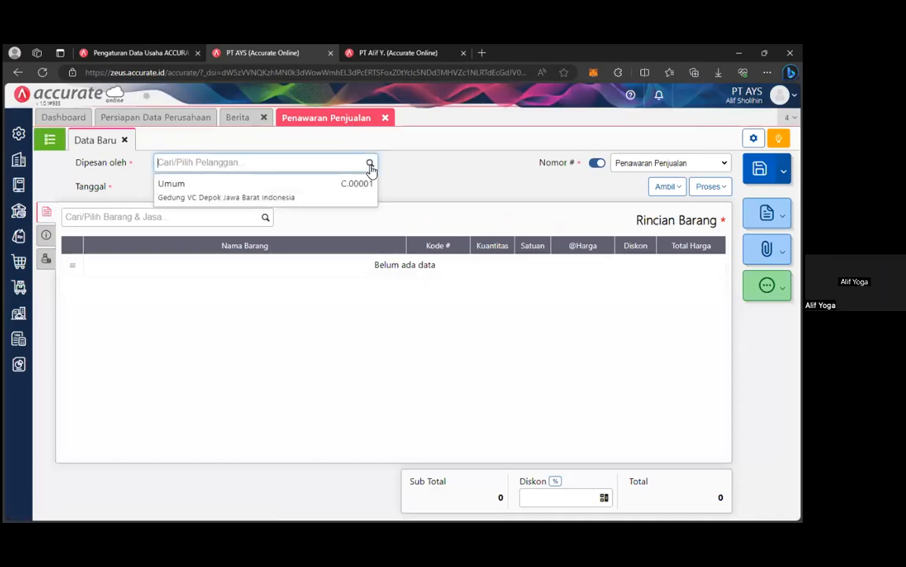
pyautogui.click(249, 198)
# Set the quotation date to 4 April 2022 in the calendar.
pyautogui.click(252, 189)
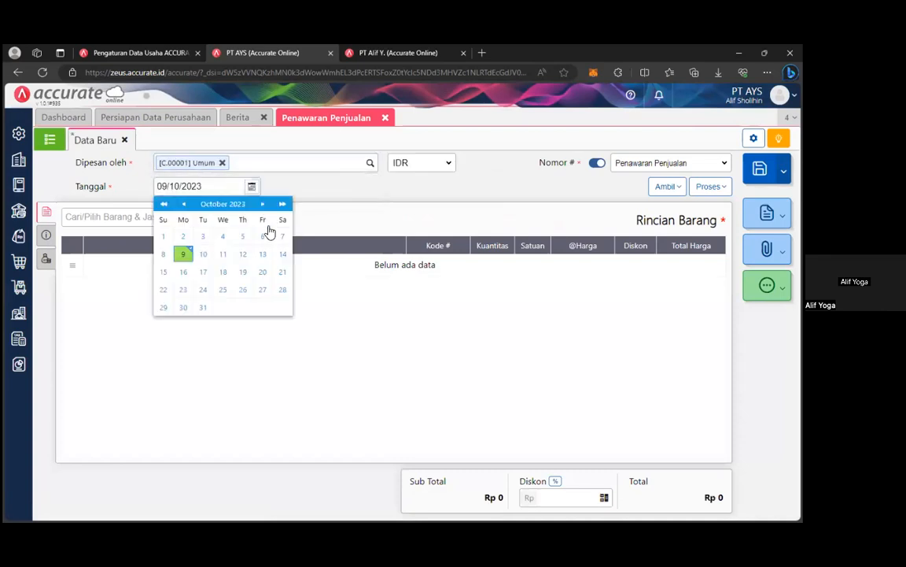
pyautogui.click(164, 204)
pyautogui.click(224, 204)
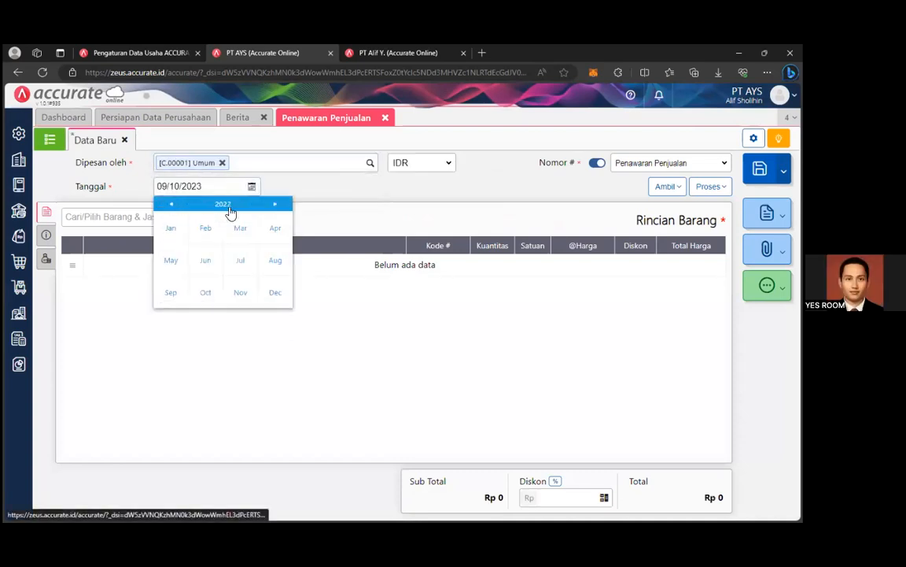
pyautogui.click(171, 230)
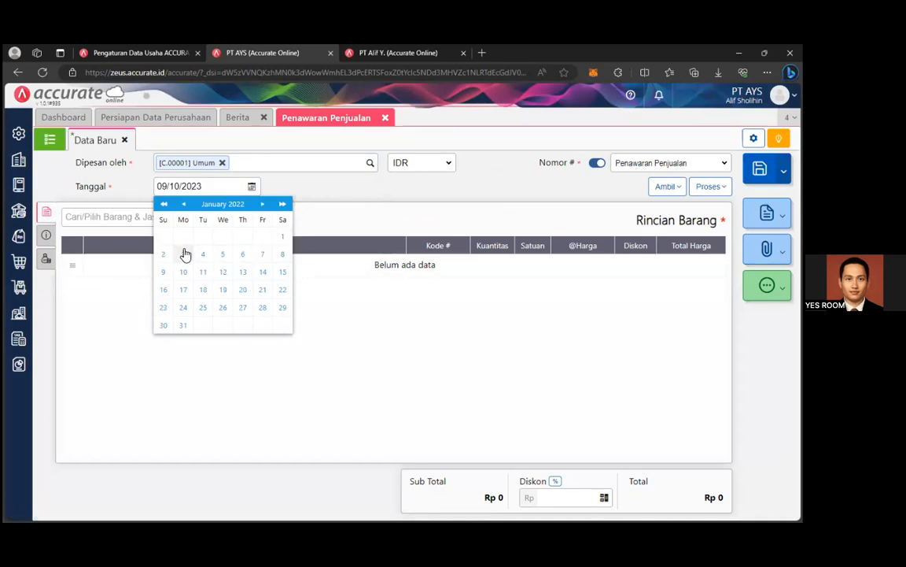
pyautogui.click(263, 204)
pyautogui.click(263, 203)
pyautogui.click(263, 204)
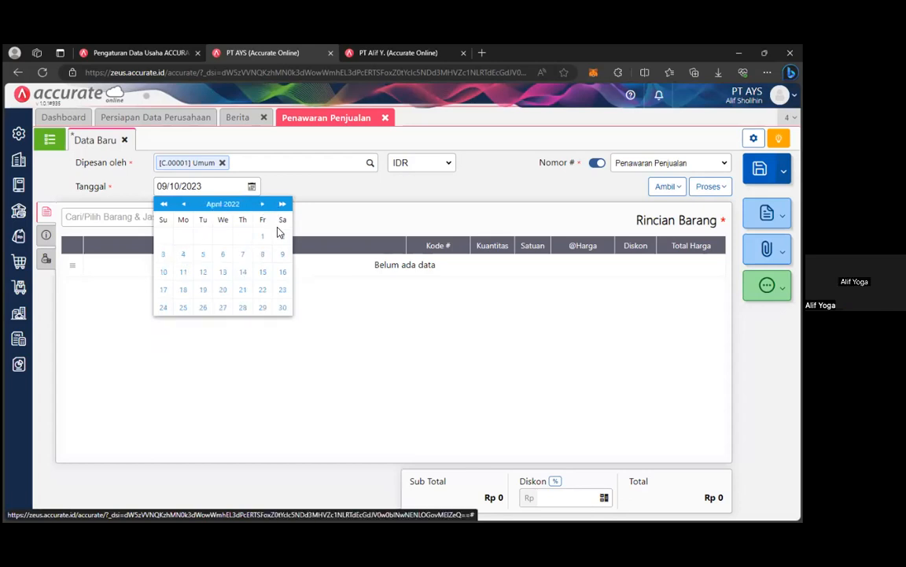
pyautogui.click(182, 253)
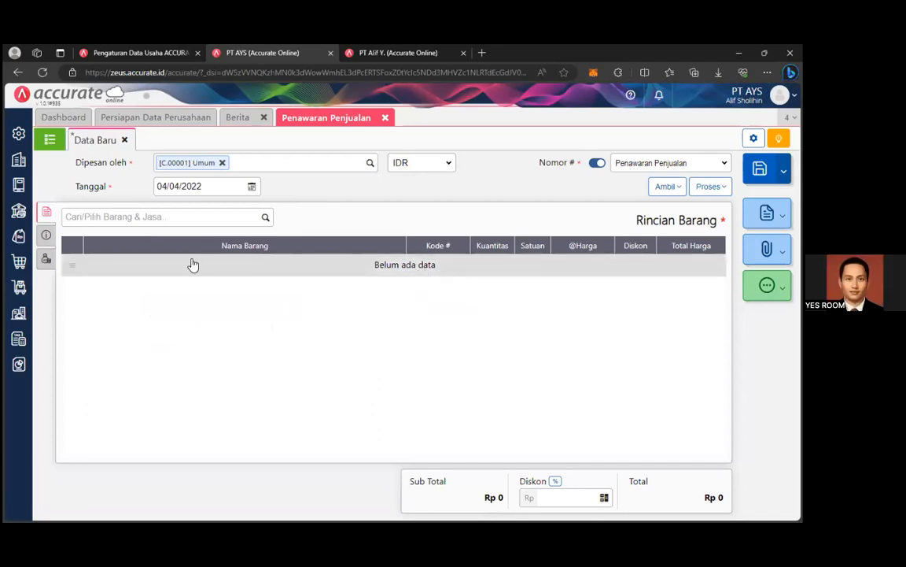
pyautogui.click(260, 214)
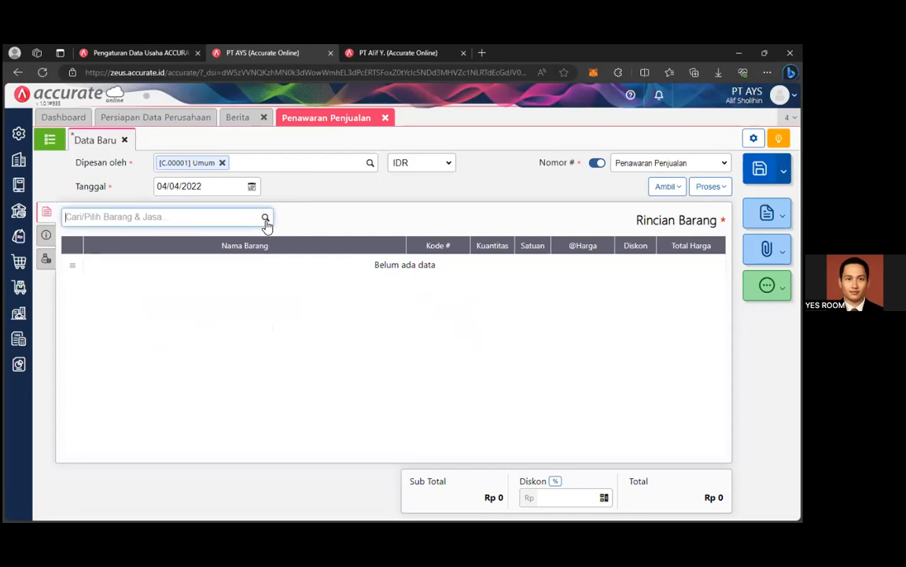
# Add Barang 1 to the quotation with quantity 1.000 at unit price 20.000.
pyautogui.click(98, 240)
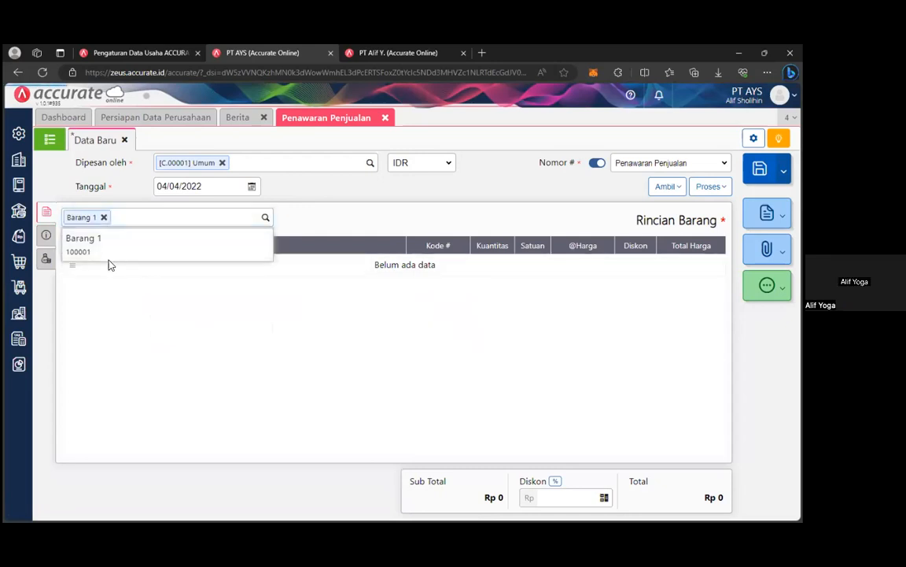
pyautogui.click(462, 253)
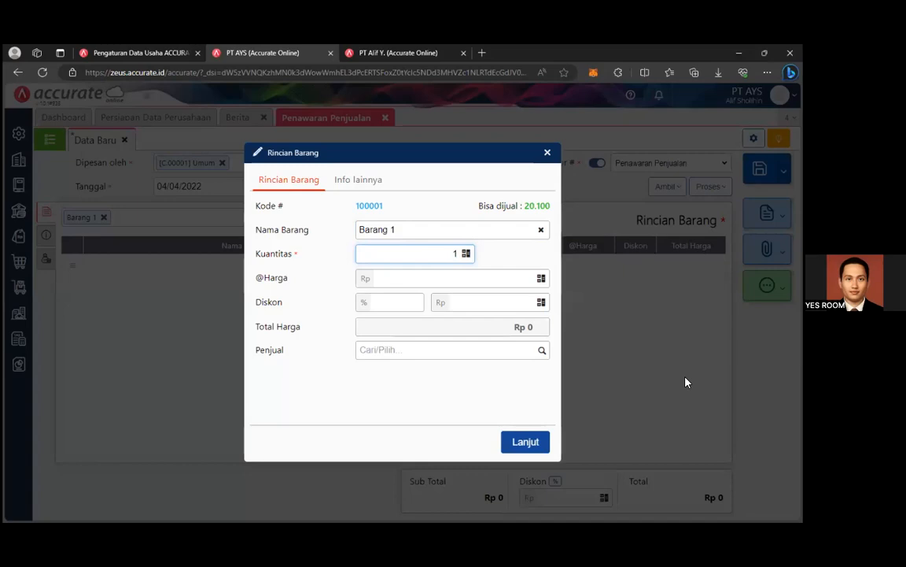
pyautogui.write('00')
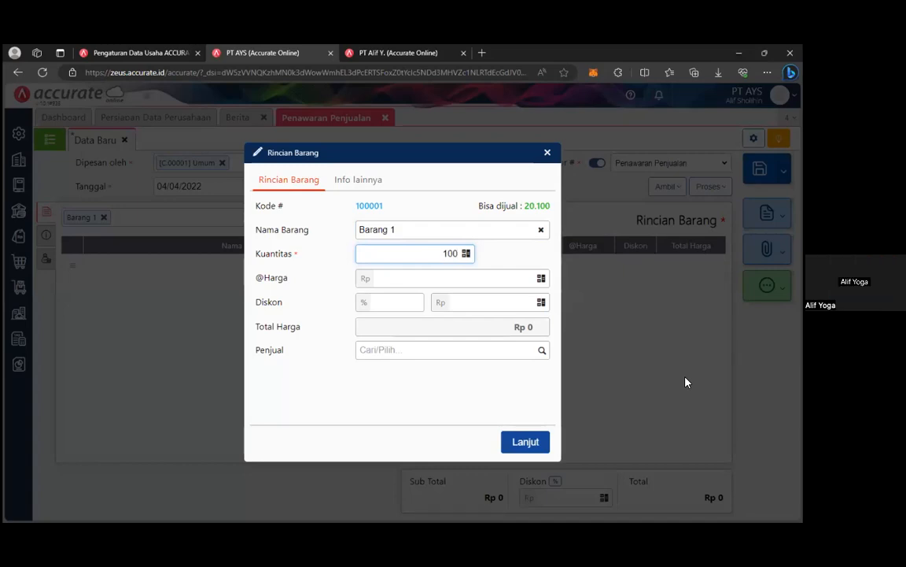
pyautogui.write('0')
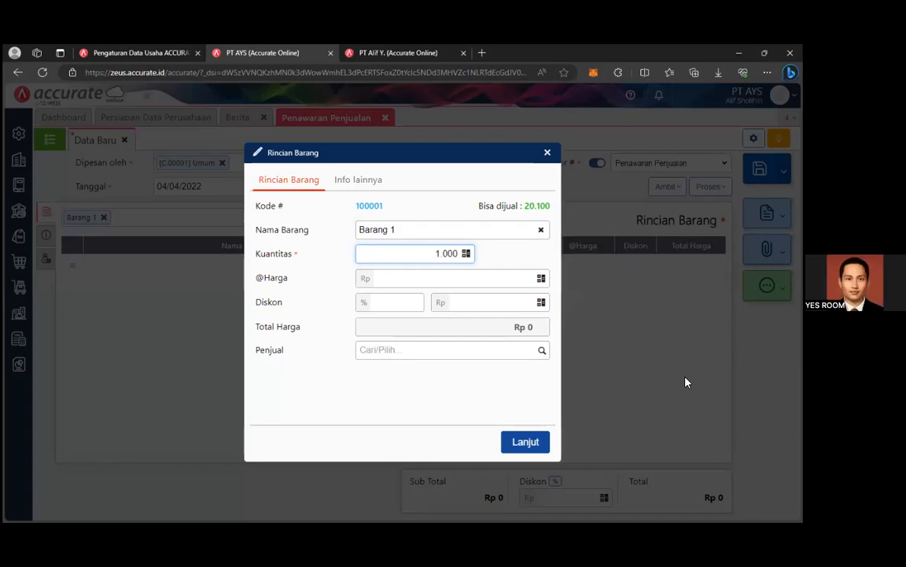
pyautogui.click(474, 279)
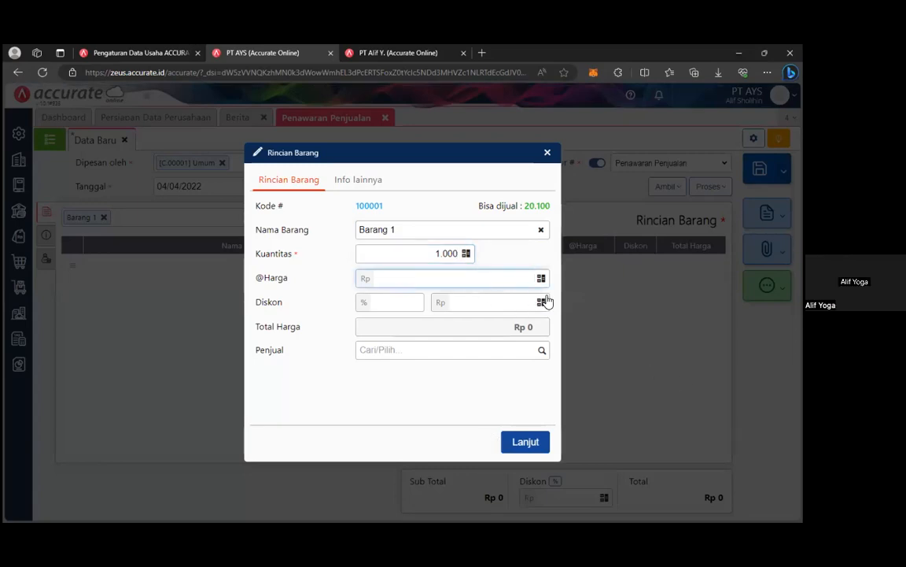
pyautogui.write('25.000')
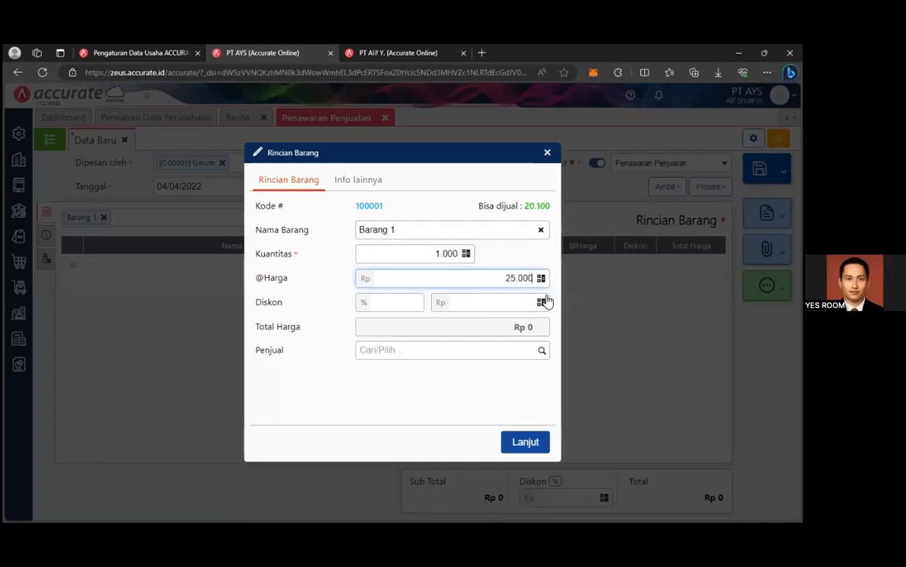
pyautogui.press('BackSpace')
pyautogui.press('BackSpace')
pyautogui.press('BackSpace')
pyautogui.write('0.000')
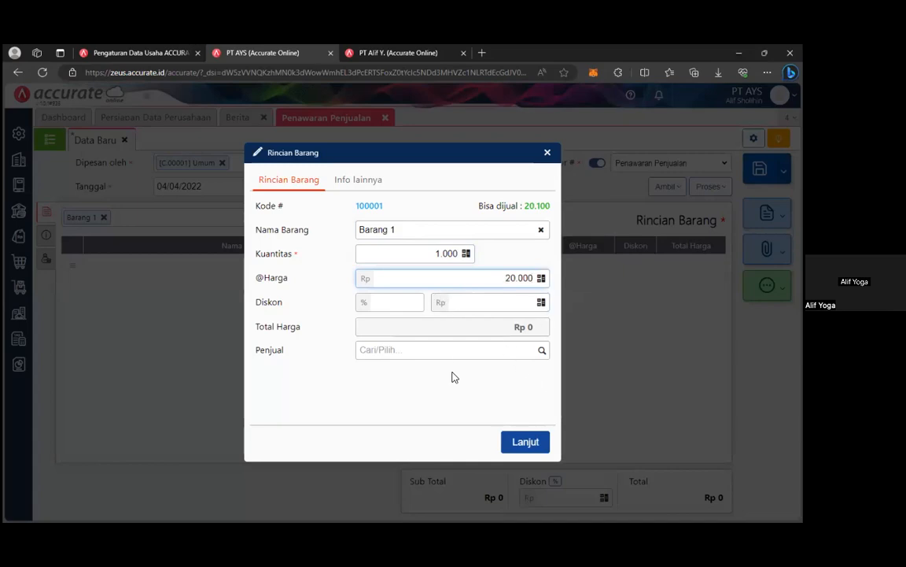
pyautogui.click(540, 355)
pyautogui.click(526, 443)
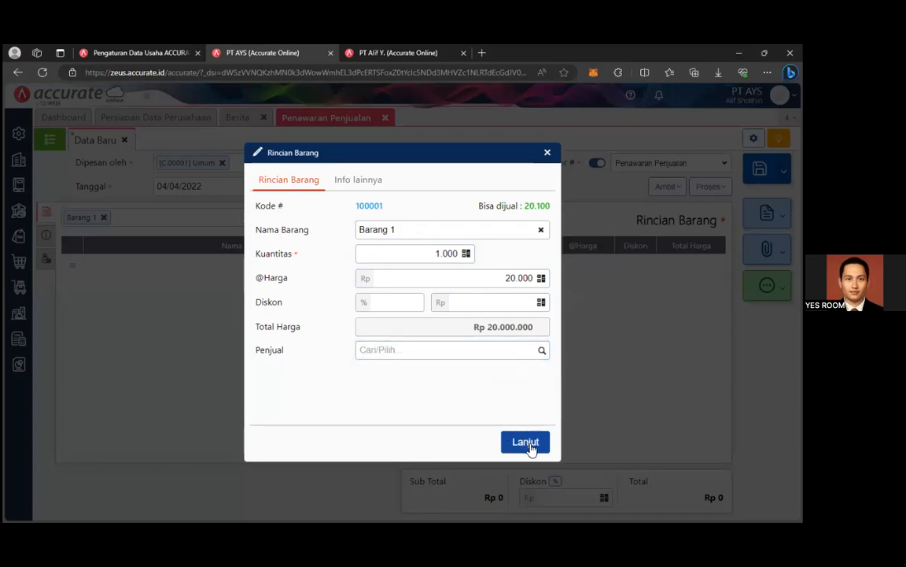
pyautogui.click(532, 439)
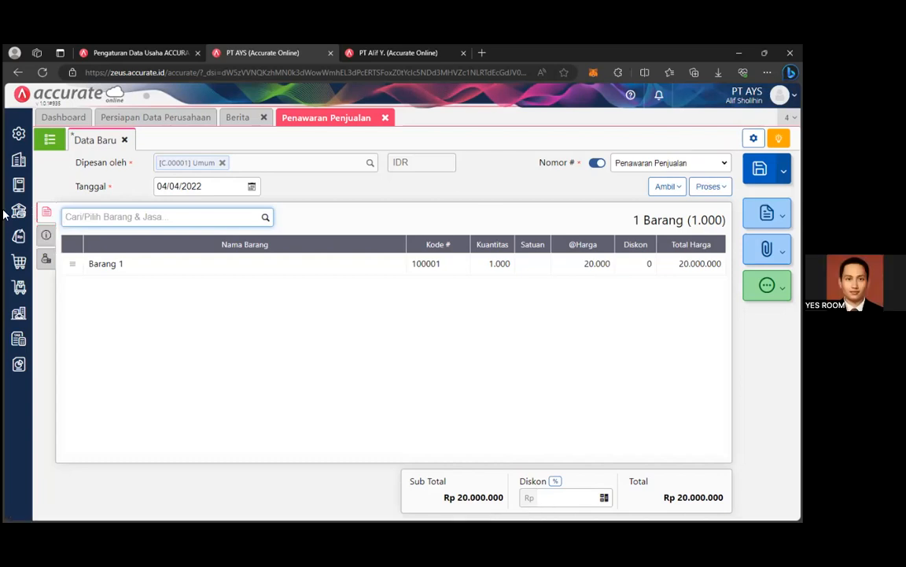
pyautogui.click(47, 235)
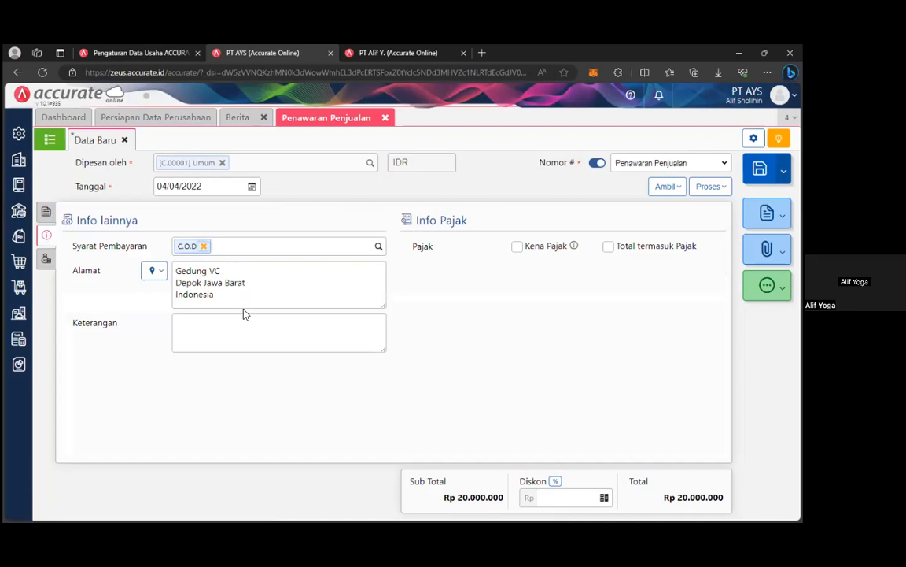
# Save quotation SQ.2022.04.00001 and reopen it from the Penawaran Penjualan list.
pyautogui.click(759, 168)
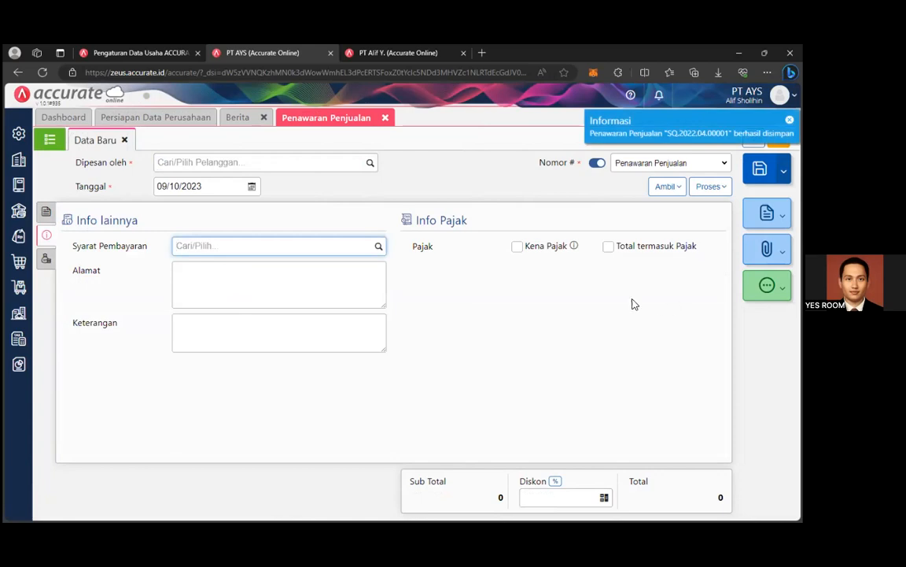
pyautogui.click(49, 139)
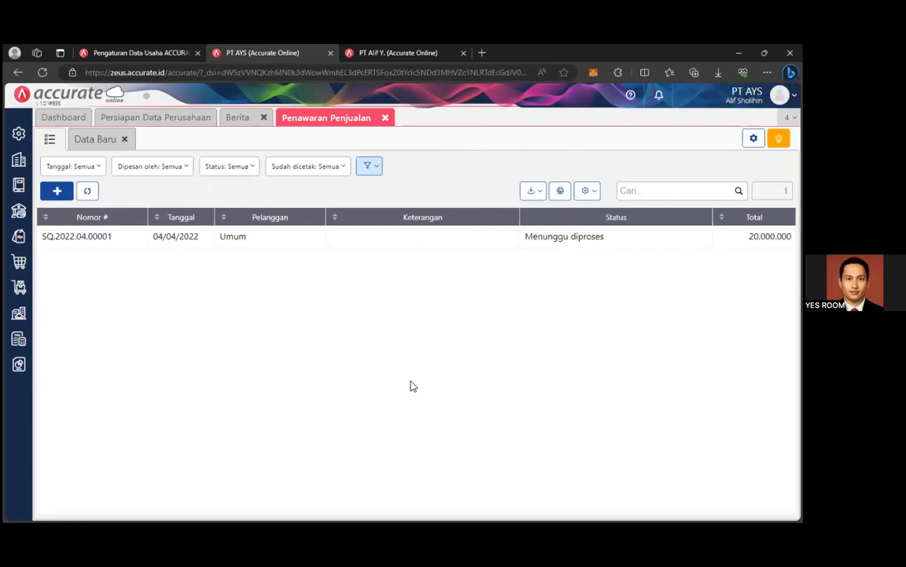
pyautogui.click(82, 138)
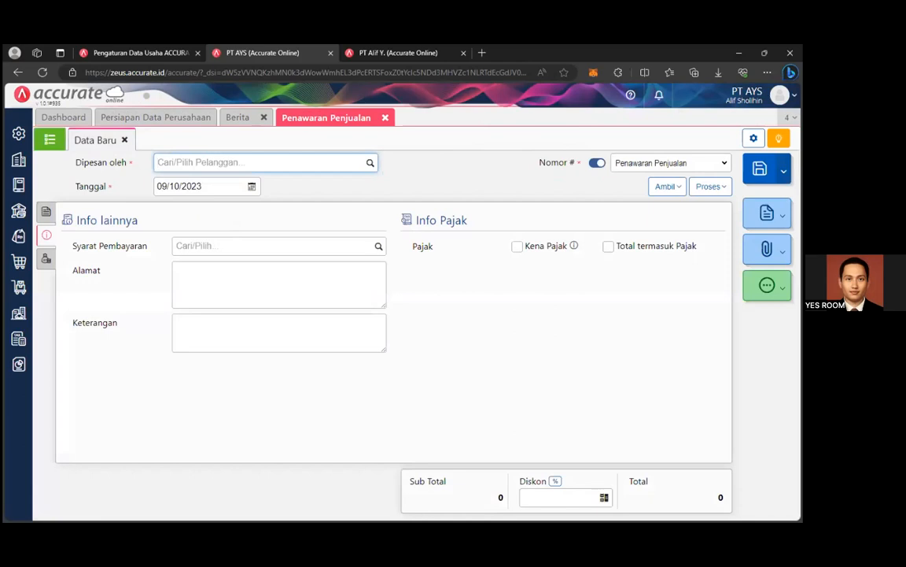
pyautogui.click(46, 212)
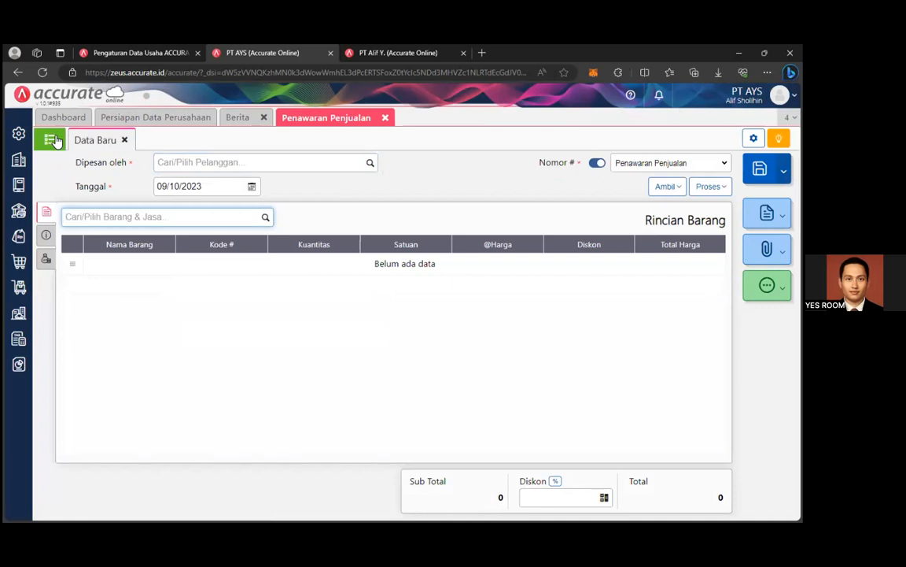
pyautogui.click(50, 140)
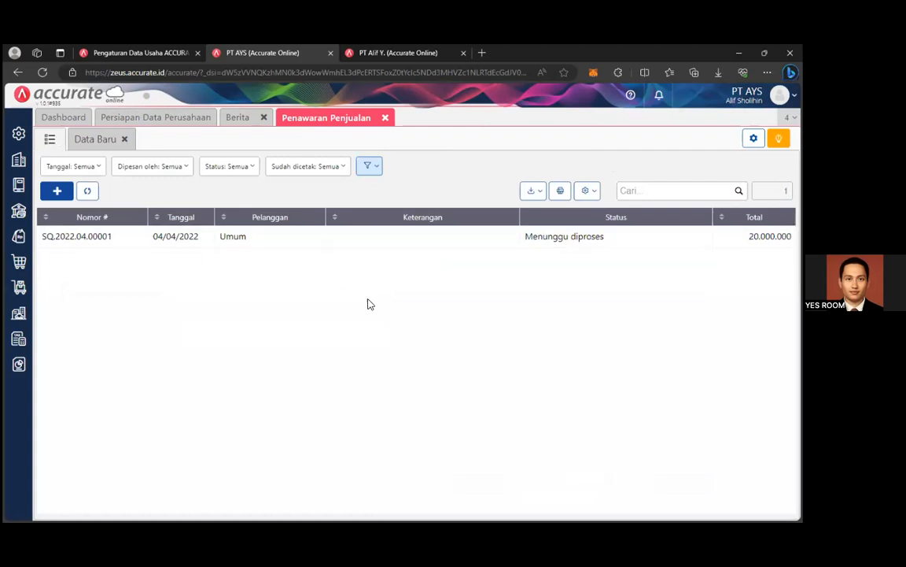
pyautogui.click(46, 239)
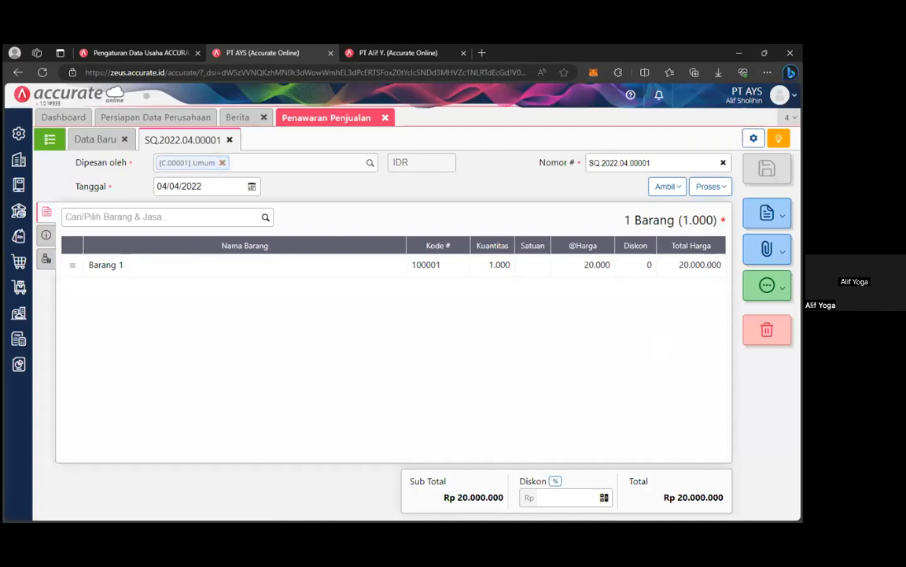
# Turn quotation SQ.2022.04.00001 into a new Pesanan Penjualan via Proses > Pesanan.
pyautogui.click(711, 187)
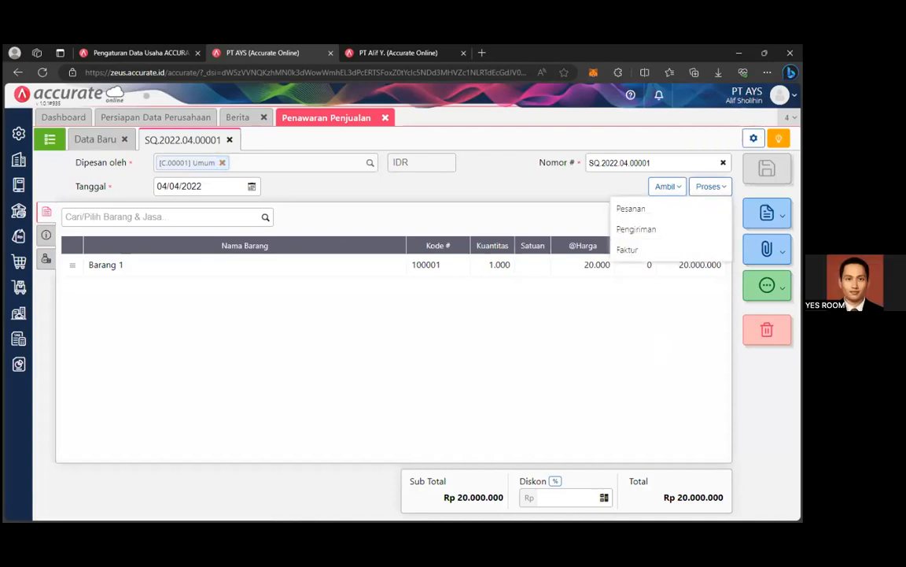
pyautogui.click(684, 210)
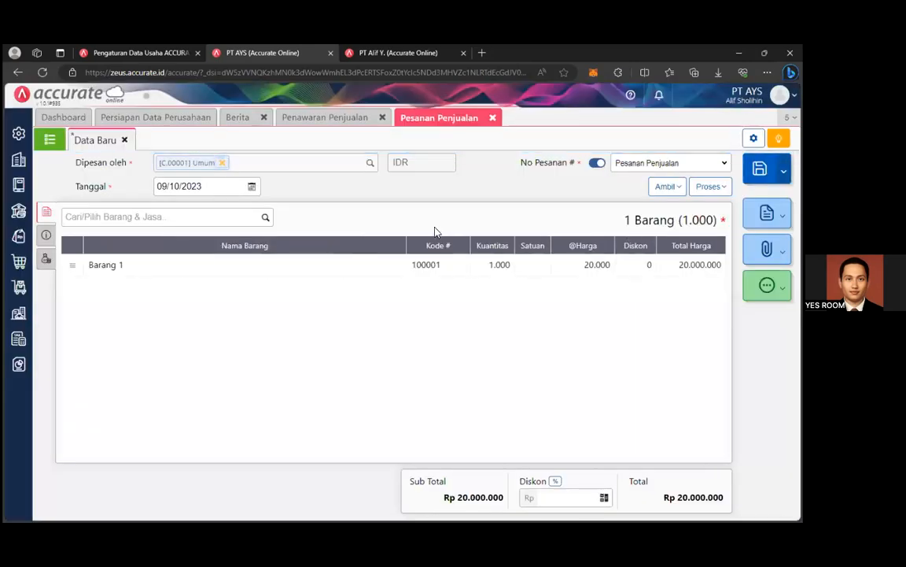
# Set the sales order date to 4 April 2022.
pyautogui.click(253, 186)
pyautogui.click(223, 204)
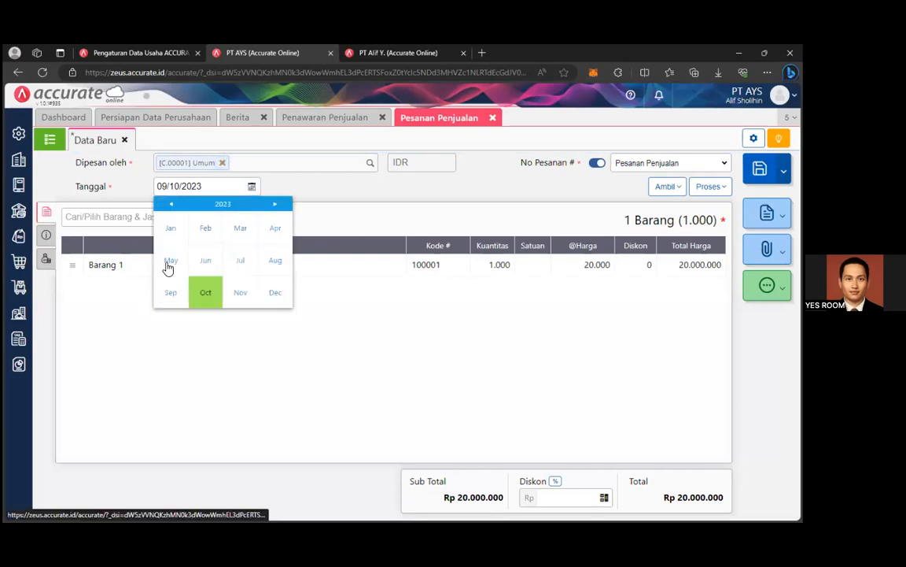
pyautogui.click(275, 228)
pyautogui.click(163, 204)
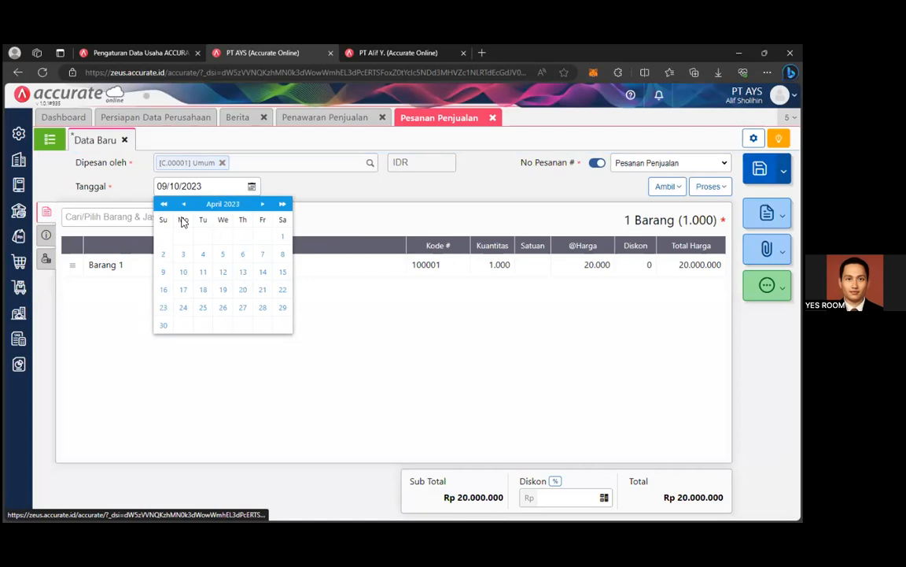
pyautogui.click(182, 257)
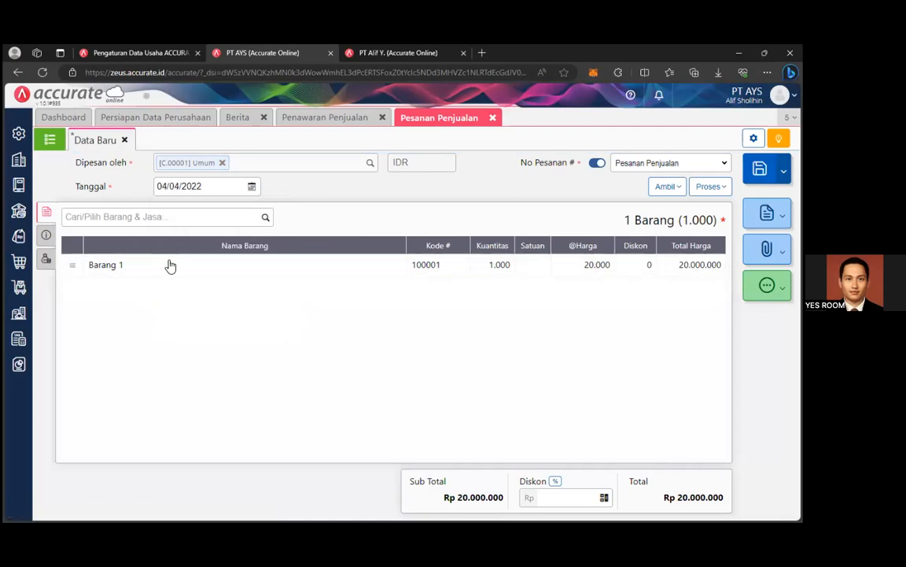
# Try adding Barang 1 with quantity 1, then abandon the item details window.
pyautogui.click(265, 225)
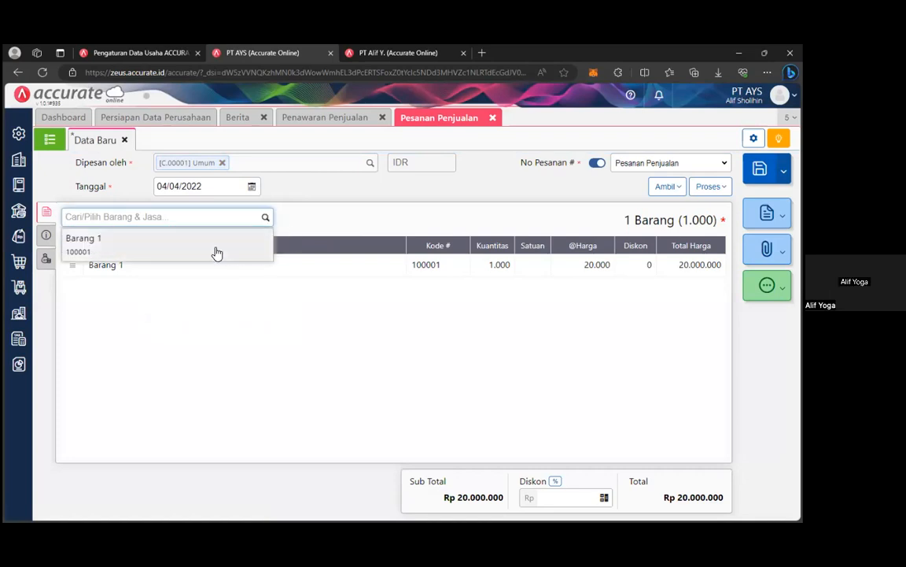
pyautogui.click(217, 253)
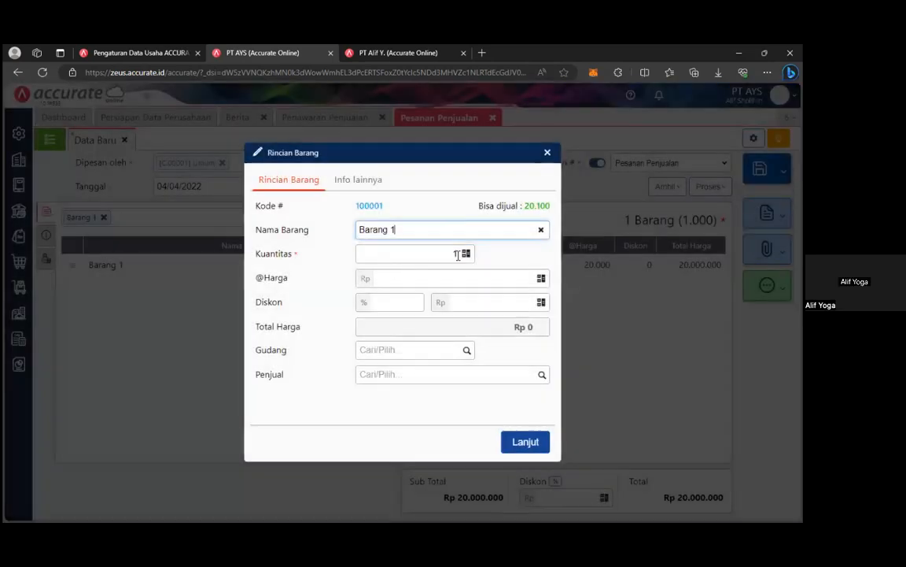
pyautogui.click(441, 254)
pyautogui.write('1')
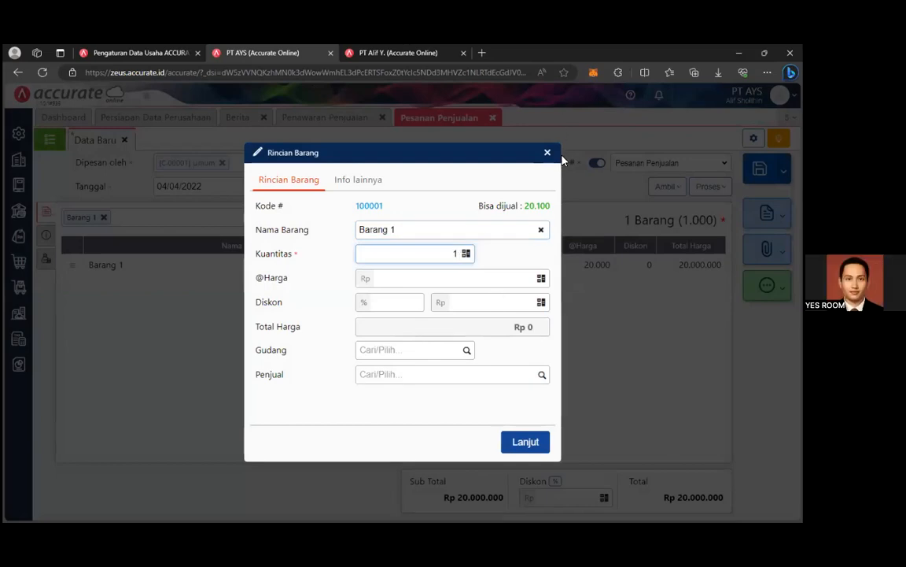
pyautogui.moveTo(328, 166); pyautogui.dragTo(526, 167)
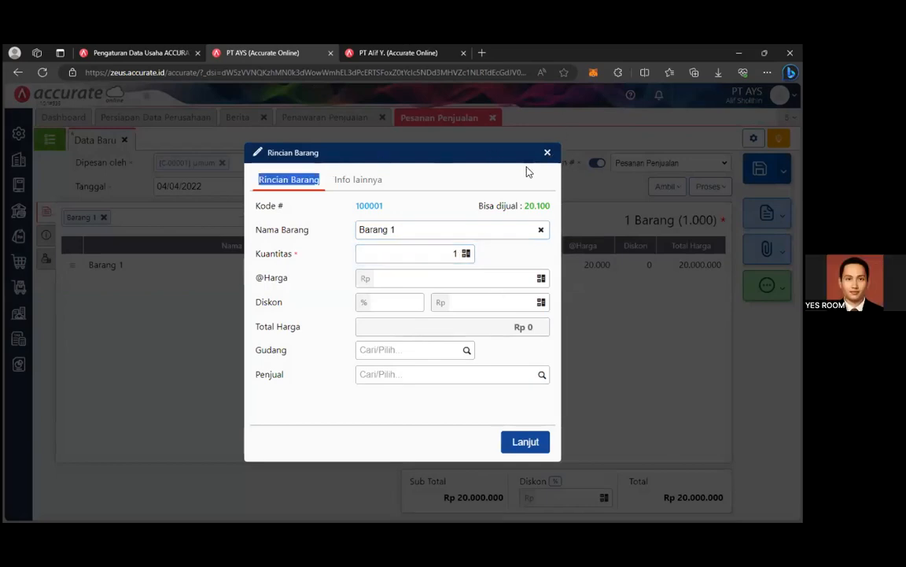
pyautogui.click(460, 256)
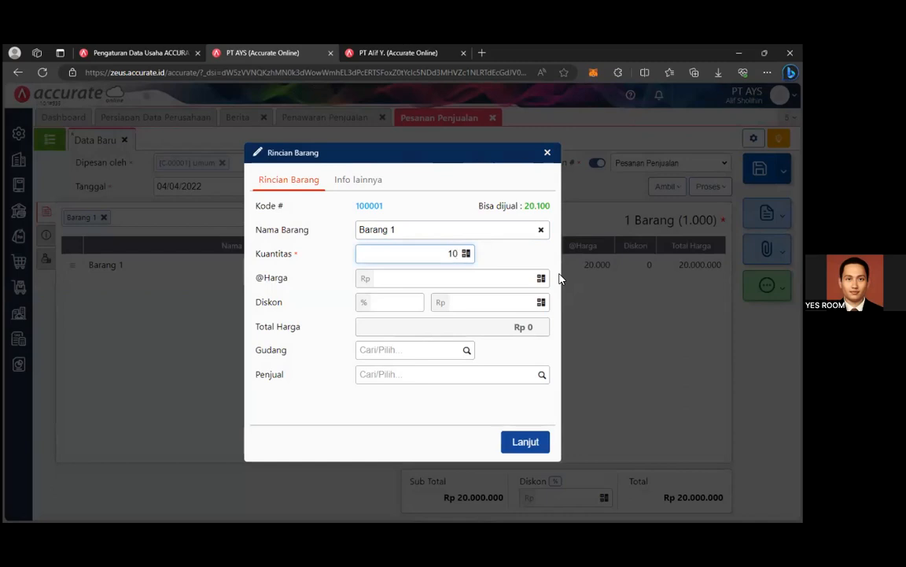
pyautogui.click(547, 152)
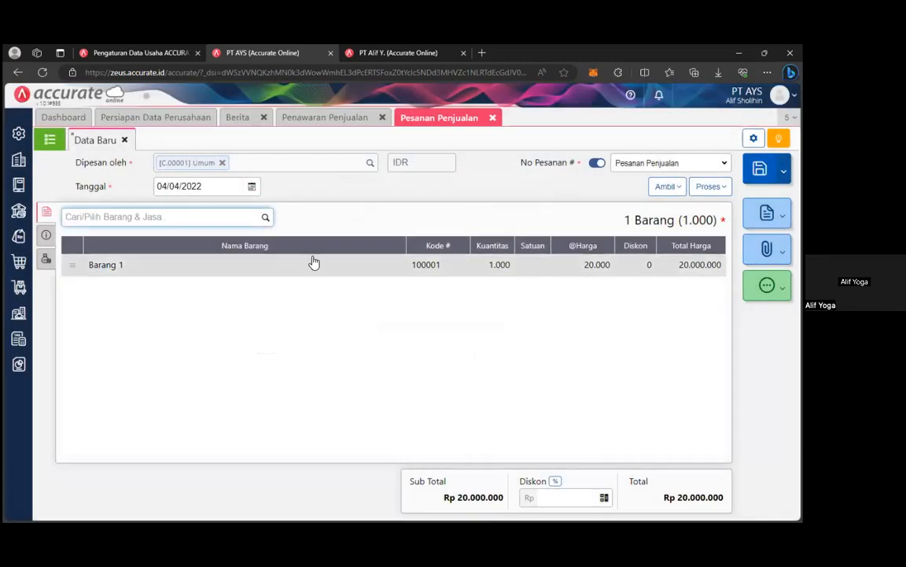
# Add Barang 1 to the order at unit price 20.000 from the Utama warehouse.
pyautogui.click(265, 217)
pyautogui.click(198, 243)
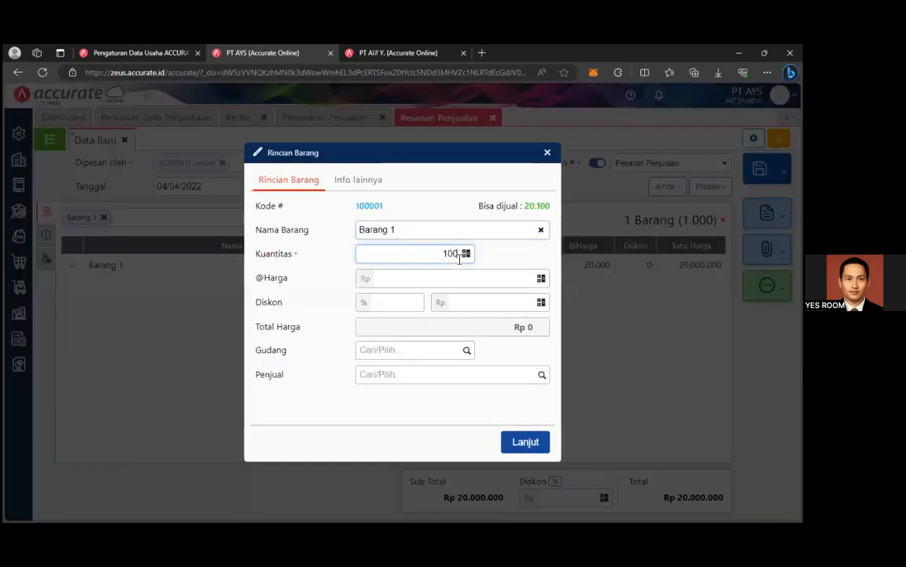
pyautogui.click(461, 277)
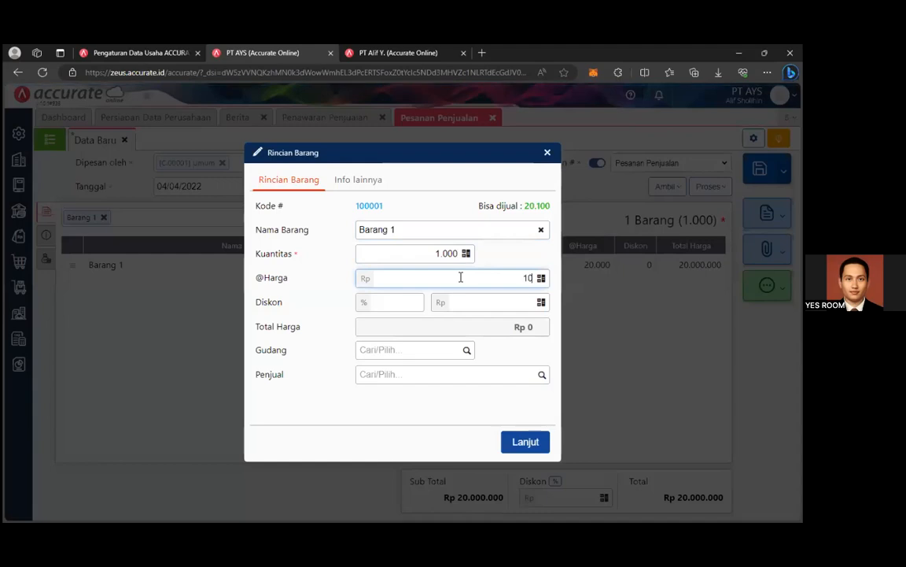
pyautogui.write('20.000')
pyautogui.click(465, 351)
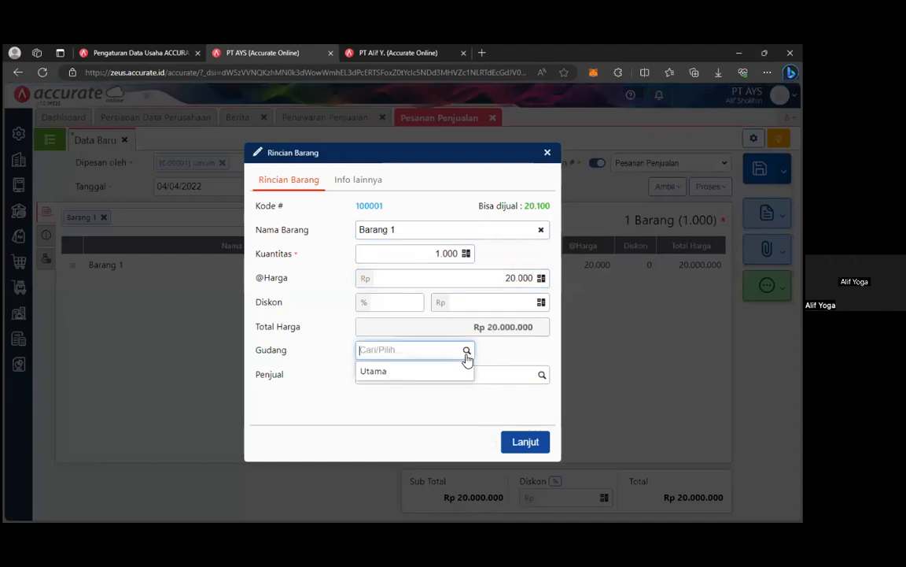
pyautogui.click(456, 372)
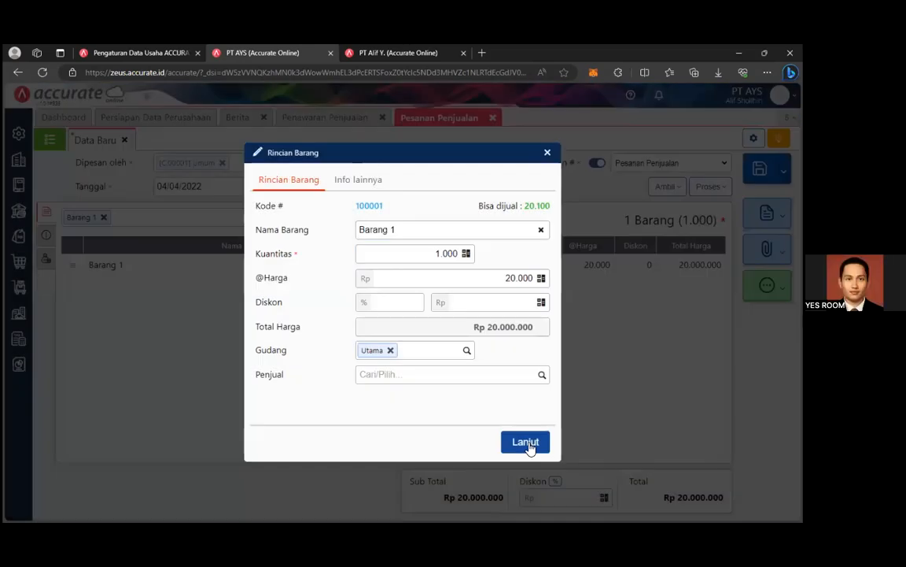
pyautogui.click(528, 445)
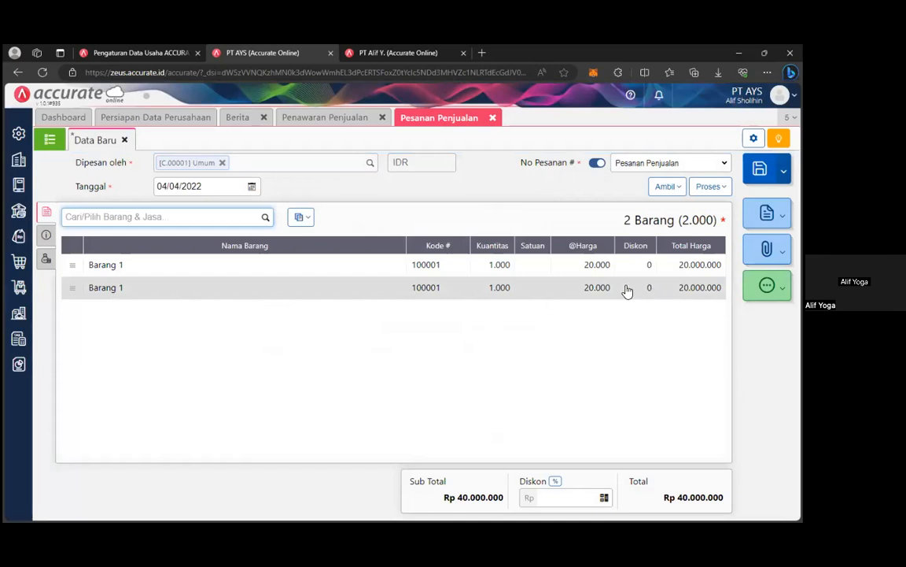
# Delete the duplicate Barang 1 line from the sales order.
pyautogui.click(77, 288)
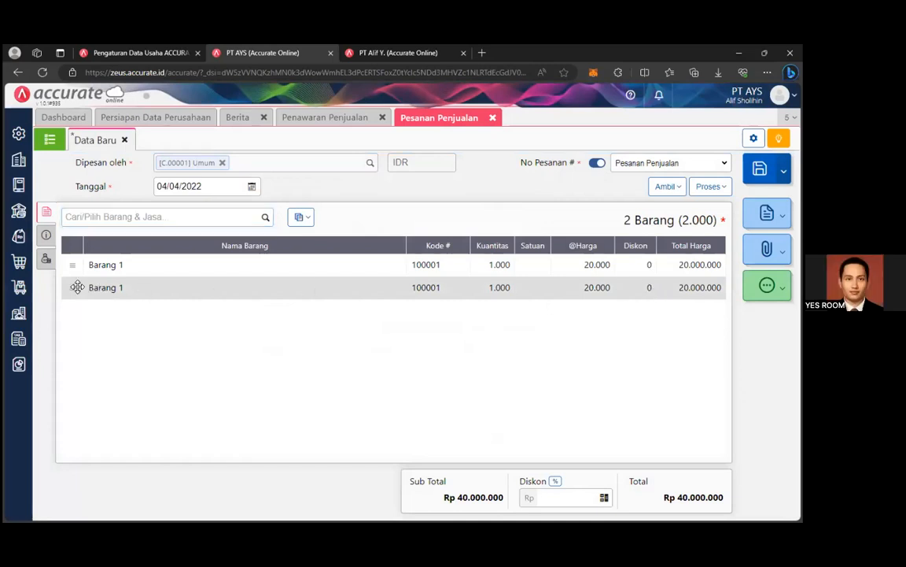
pyautogui.click(161, 294)
pyautogui.click(275, 446)
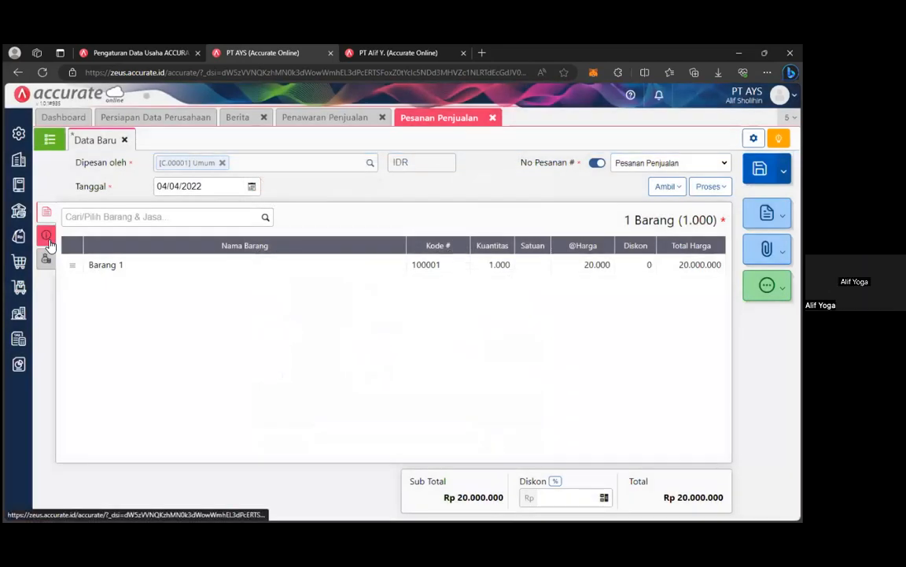
pyautogui.click(47, 237)
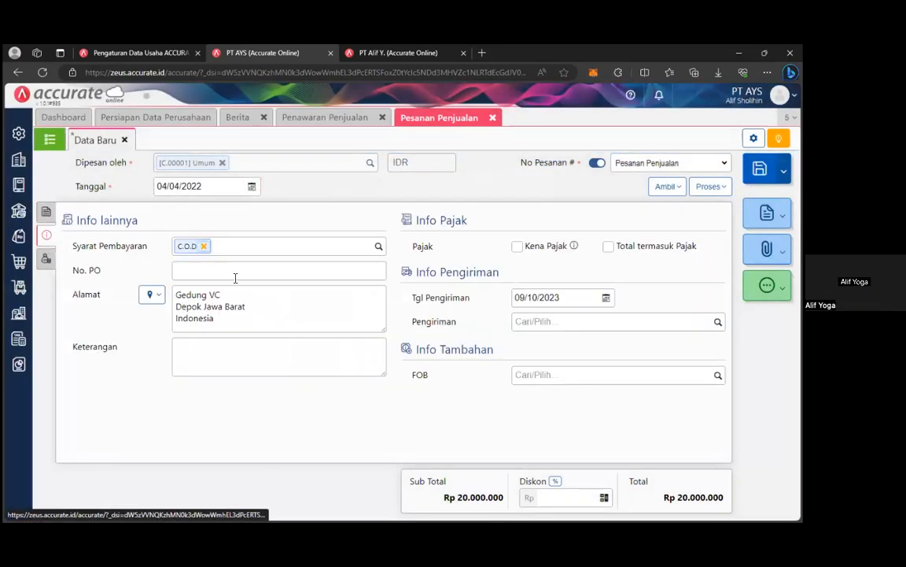
# Set shipping date 05/04/2022, shipper TIKI and FOB Destination, then save the order.
pyautogui.click(606, 297)
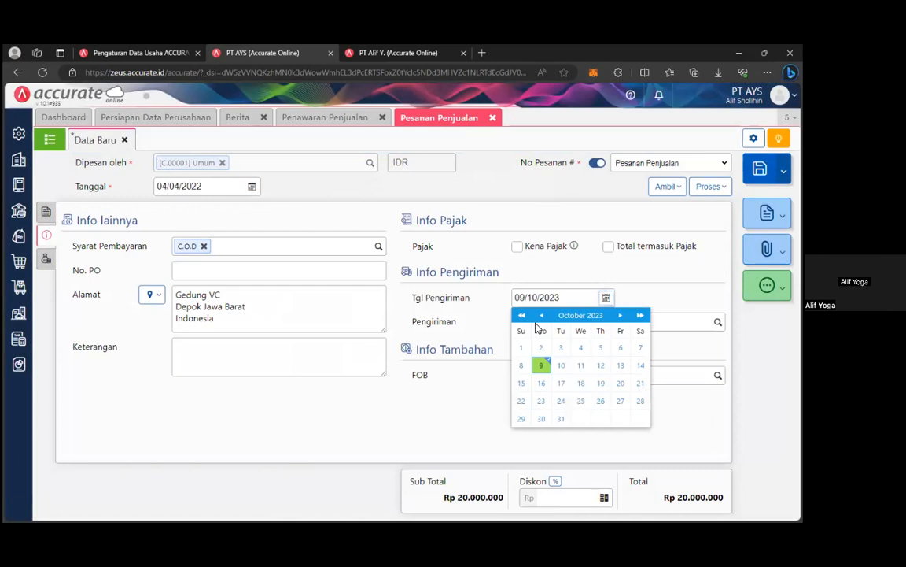
pyautogui.click(580, 316)
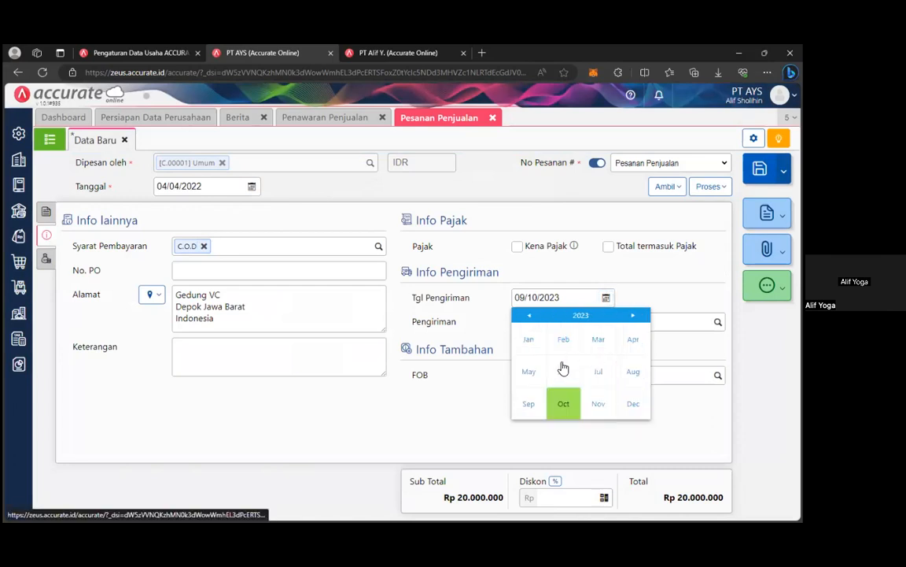
pyautogui.click(631, 346)
pyautogui.click(522, 316)
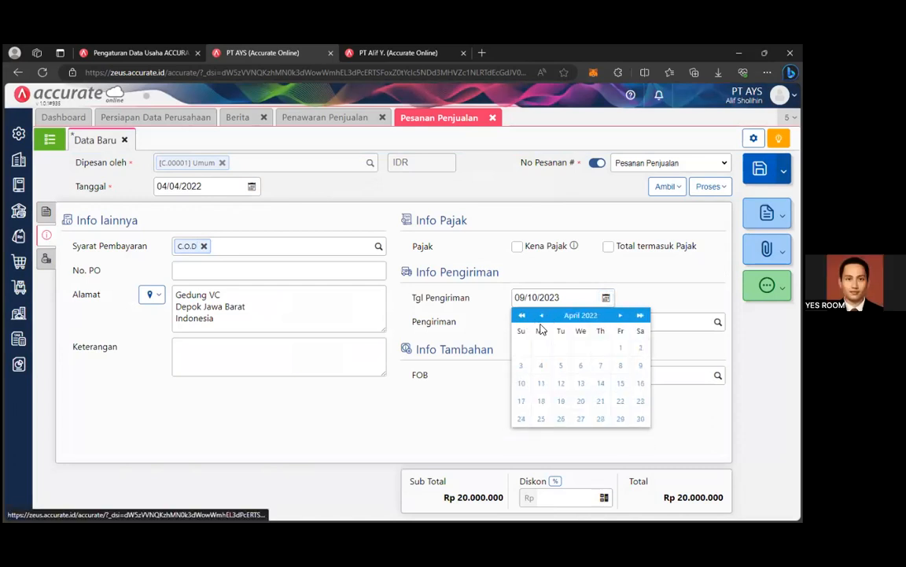
pyautogui.click(561, 367)
pyautogui.click(644, 321)
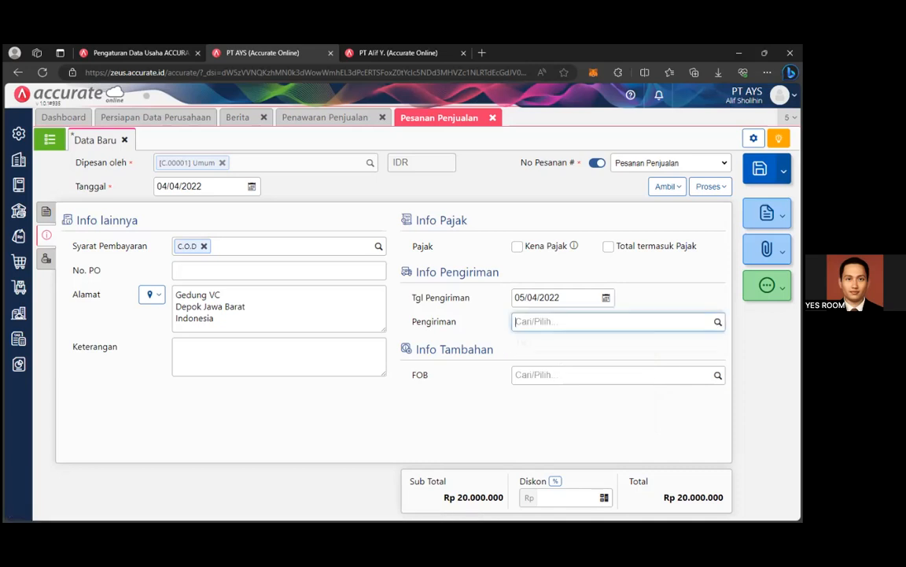
pyautogui.click(644, 341)
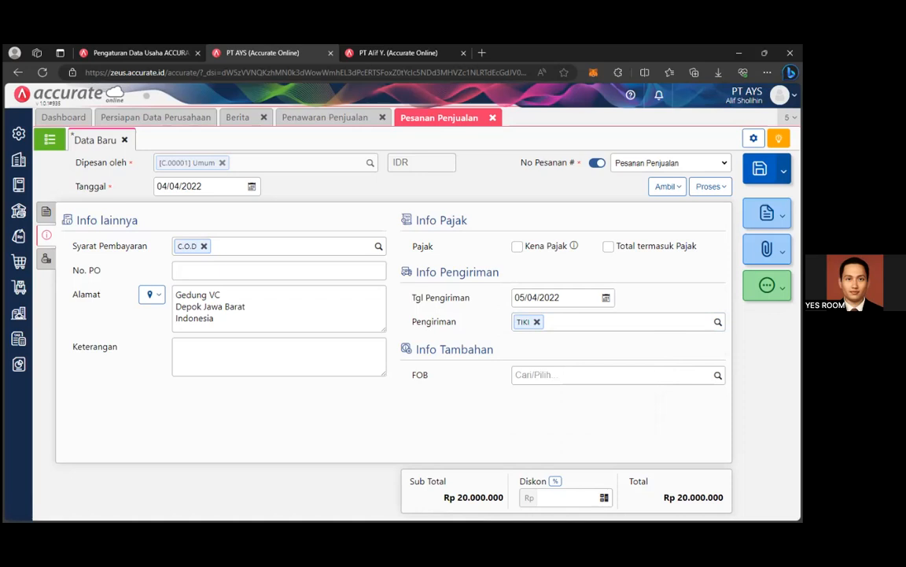
pyautogui.click(614, 375)
pyautogui.click(625, 401)
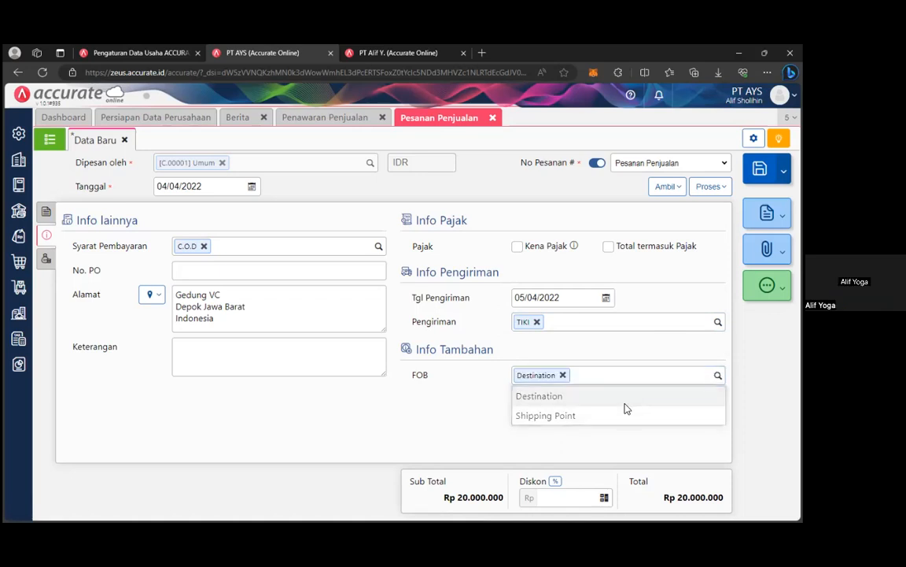
pyautogui.click(48, 214)
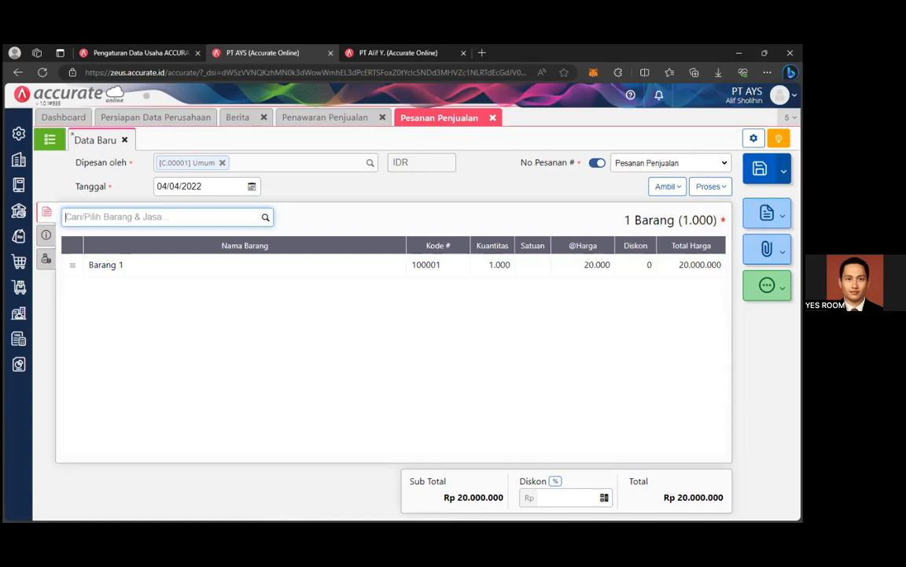
pyautogui.click(760, 169)
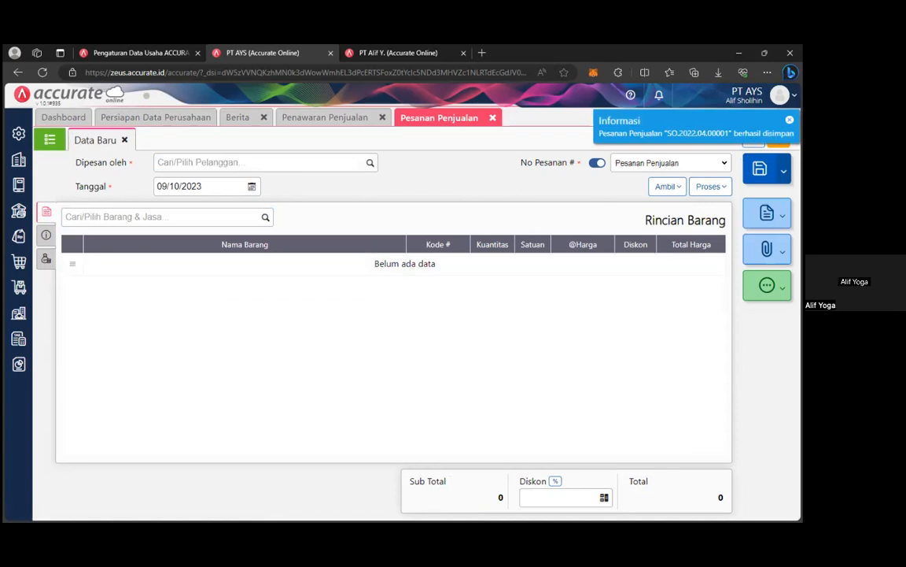
# Attempt a delivery from the blank order form, dismiss the error, and open the sales order list.
pyautogui.click(712, 186)
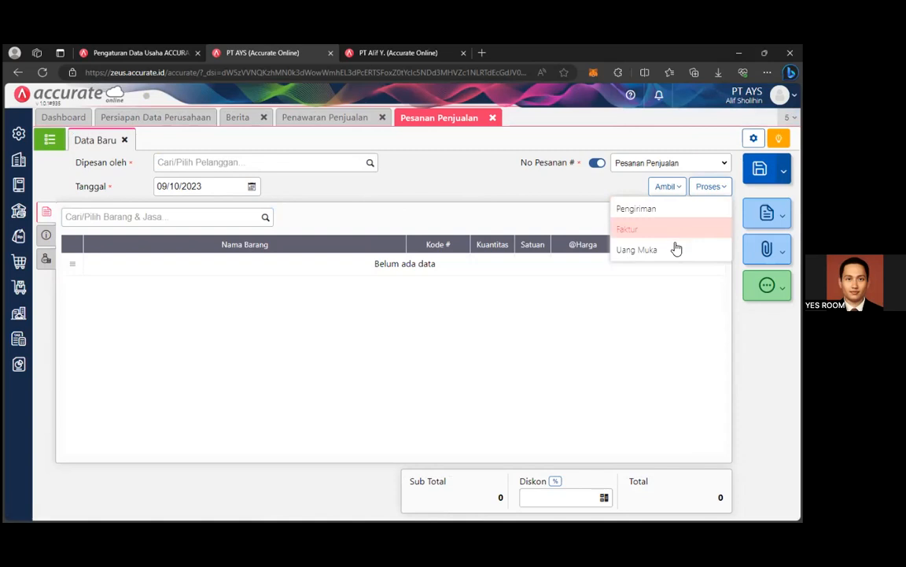
pyautogui.click(676, 186)
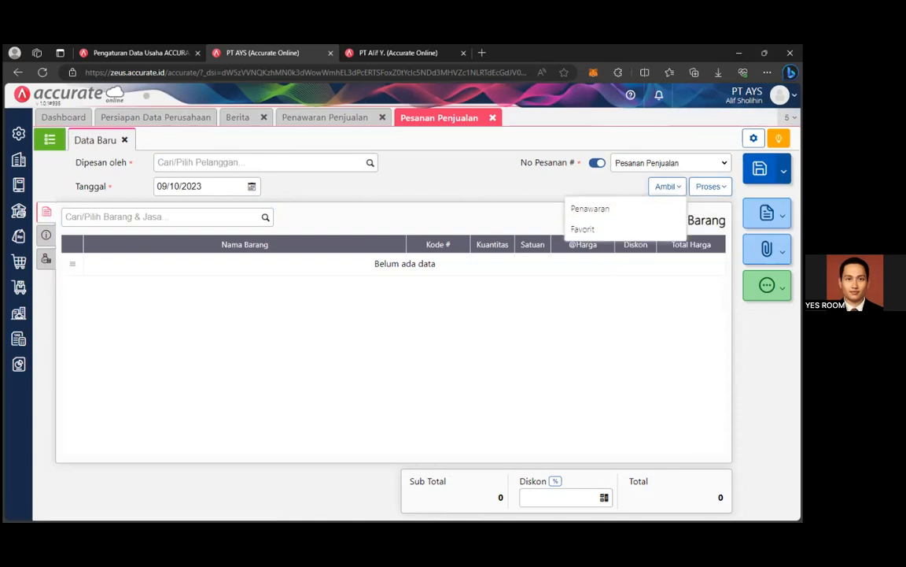
pyautogui.click(709, 185)
pyautogui.click(633, 206)
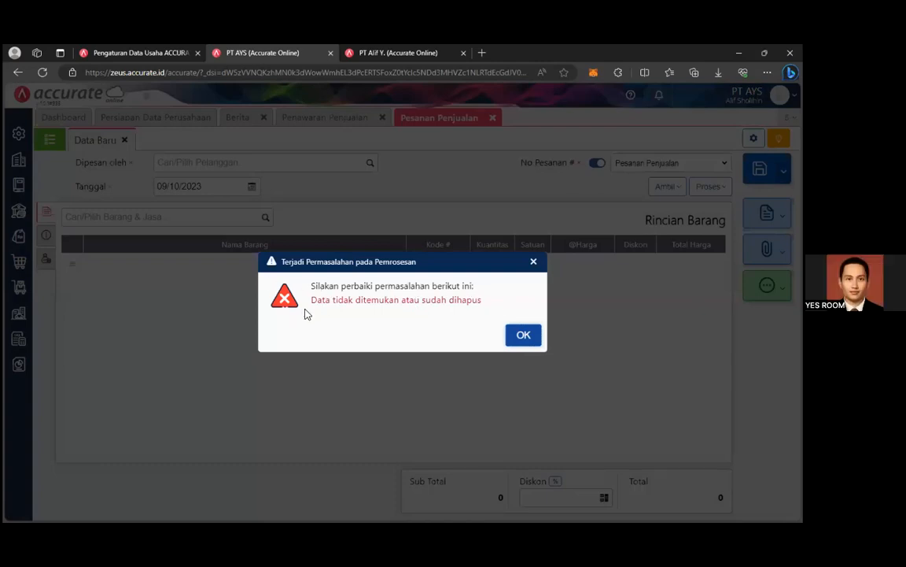
pyautogui.click(534, 262)
pyautogui.click(52, 143)
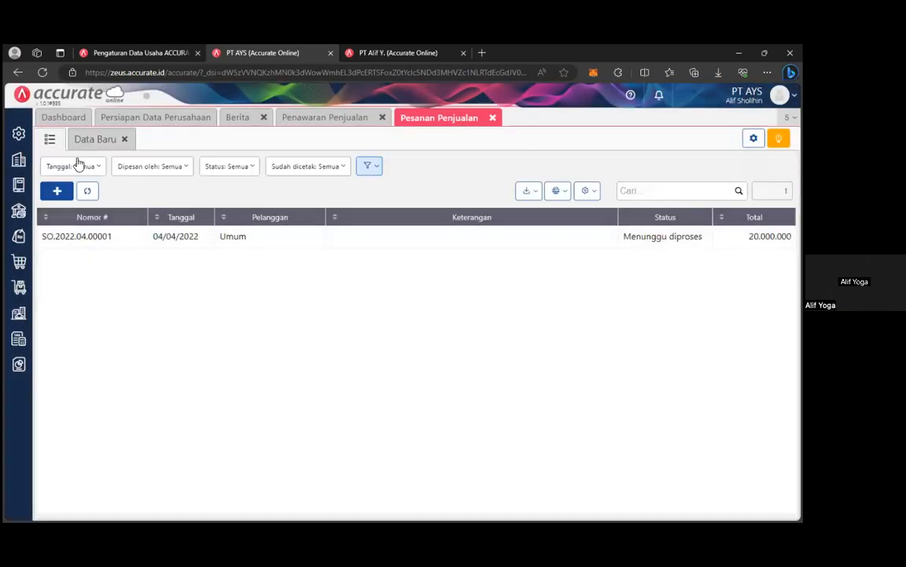
# Reopen SO.2022.04.00001 and create a Pengiriman Pesanan delivery from it.
pyautogui.click(417, 243)
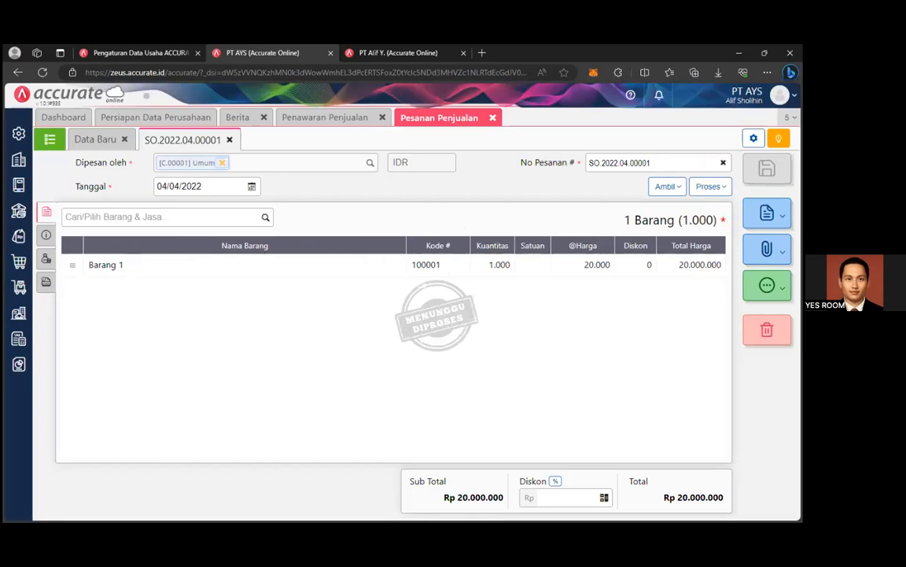
pyautogui.click(711, 186)
pyautogui.click(711, 186)
pyautogui.click(711, 186)
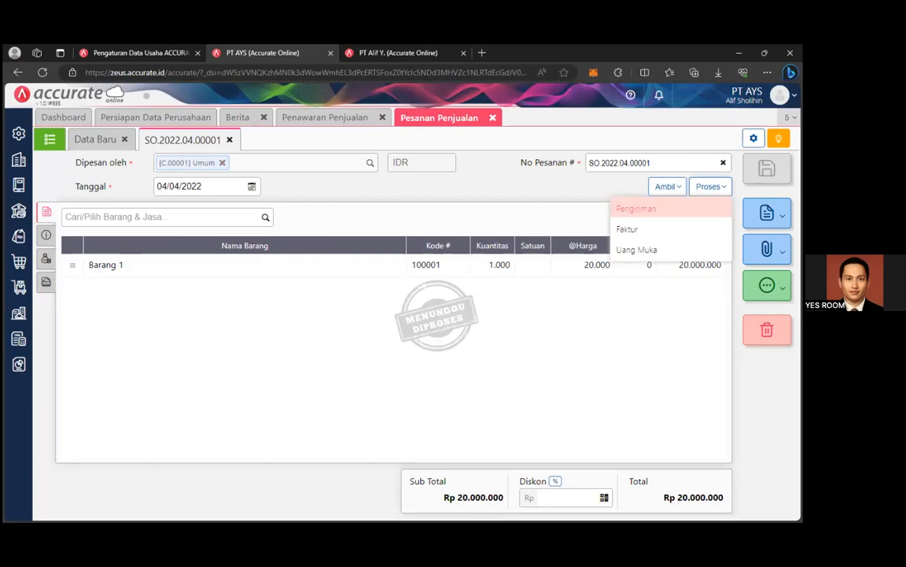
pyautogui.click(635, 209)
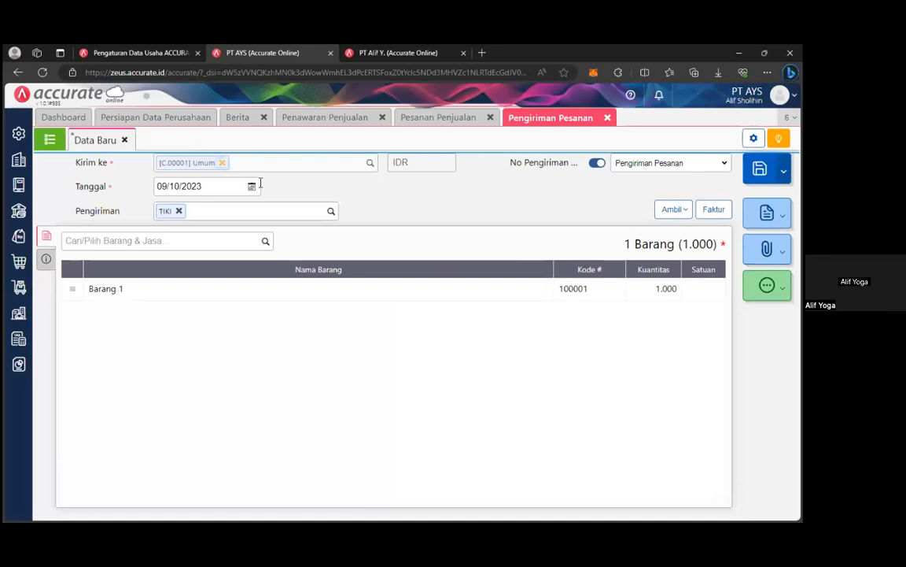
# Set the delivery date to 5 April 2022.
pyautogui.click(251, 186)
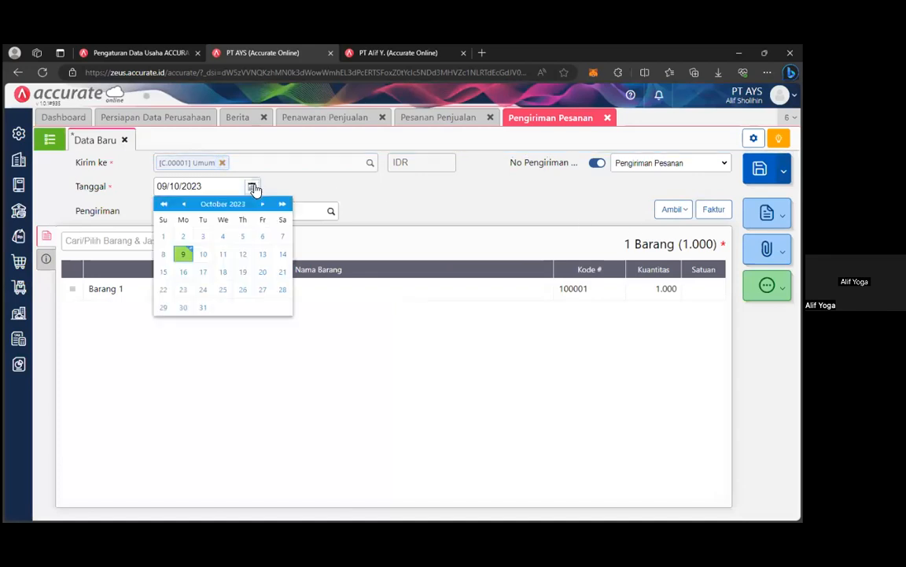
pyautogui.click(216, 208)
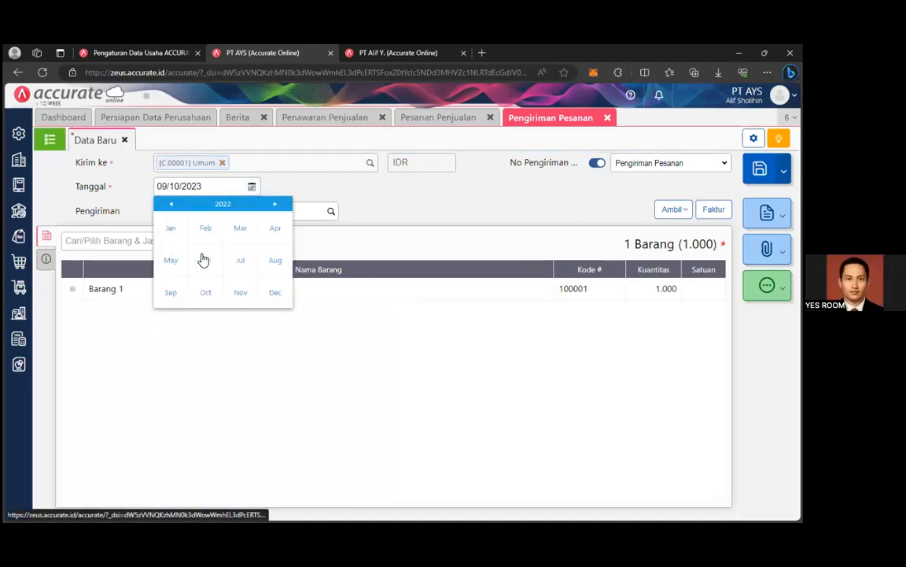
pyautogui.click(267, 236)
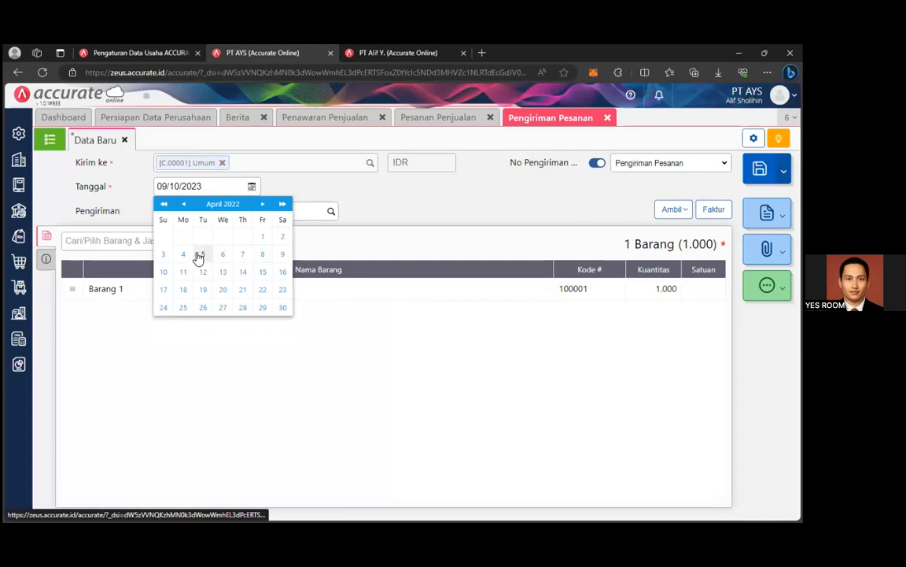
pyautogui.click(201, 255)
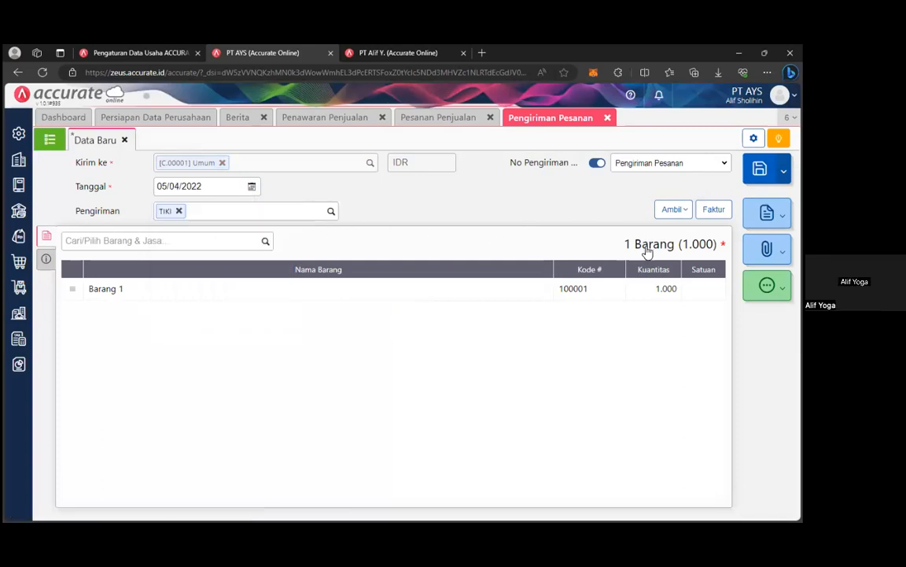
# Add Barang 1 to the delivery, quantity 1.000 from the Utama warehouse.
pyautogui.click(263, 244)
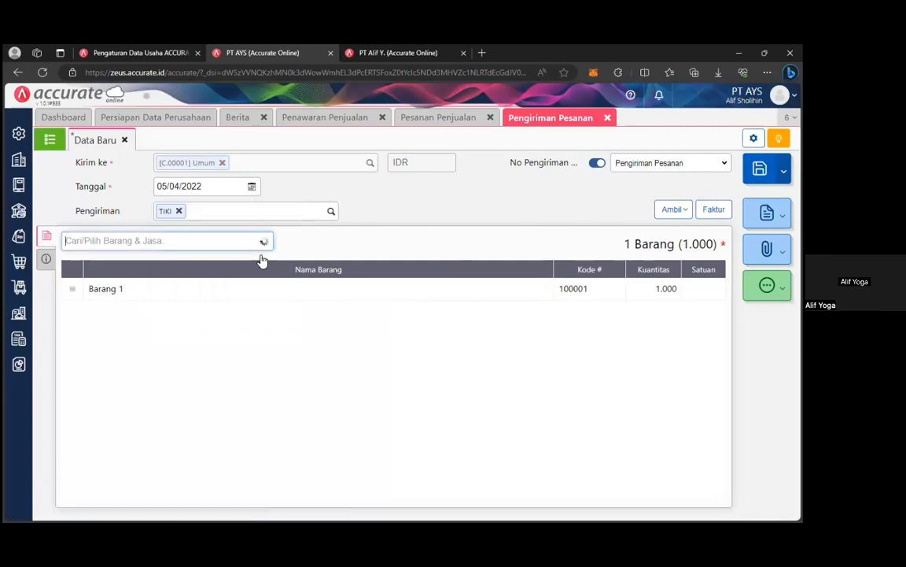
pyautogui.click(365, 319)
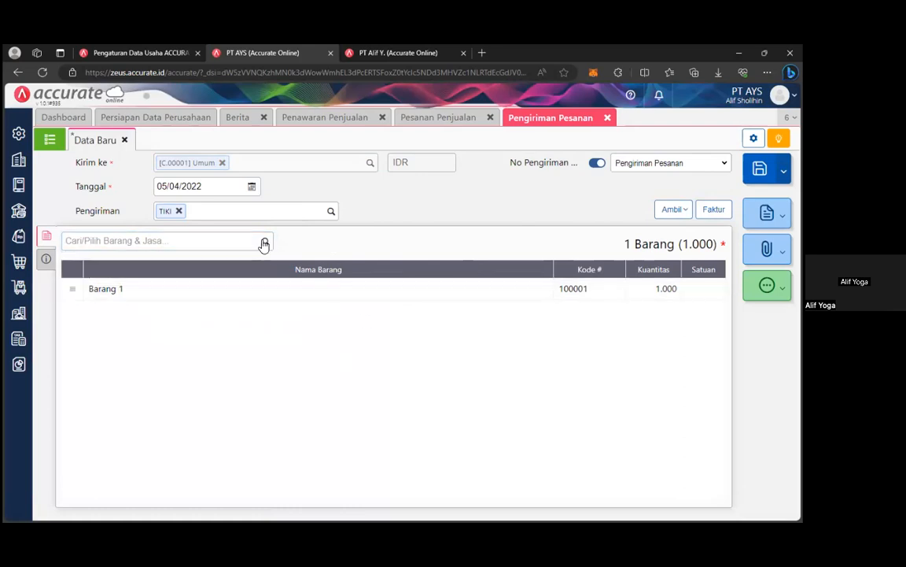
pyautogui.click(264, 242)
pyautogui.click(190, 263)
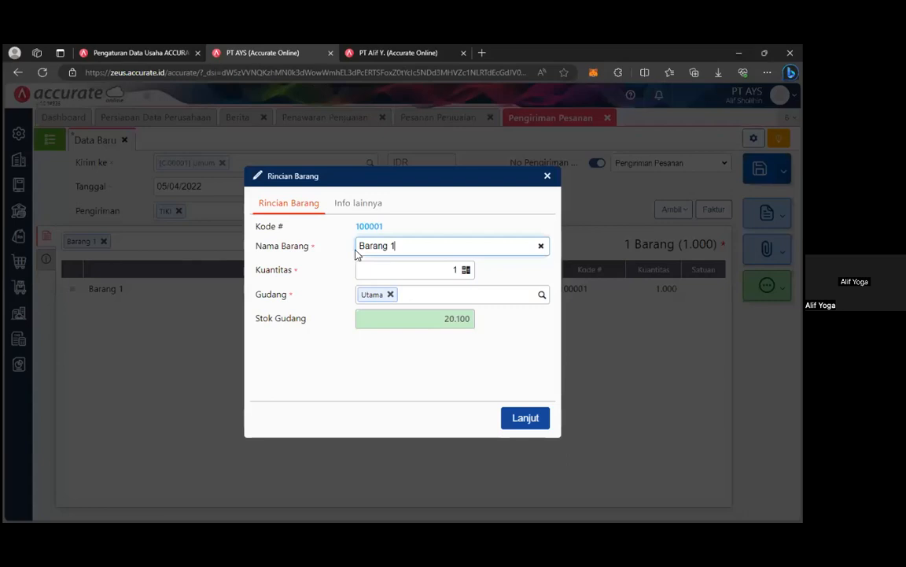
pyautogui.click(463, 269)
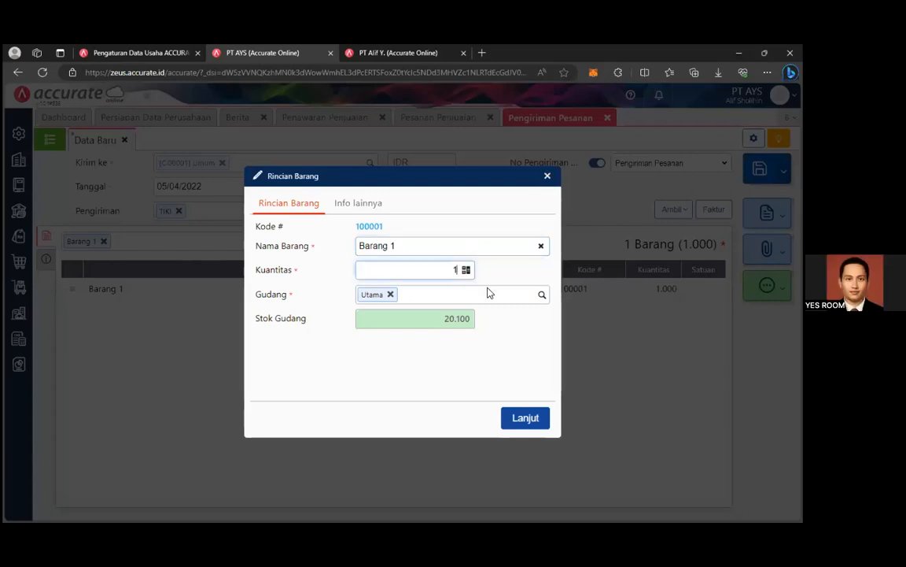
pyautogui.click(547, 176)
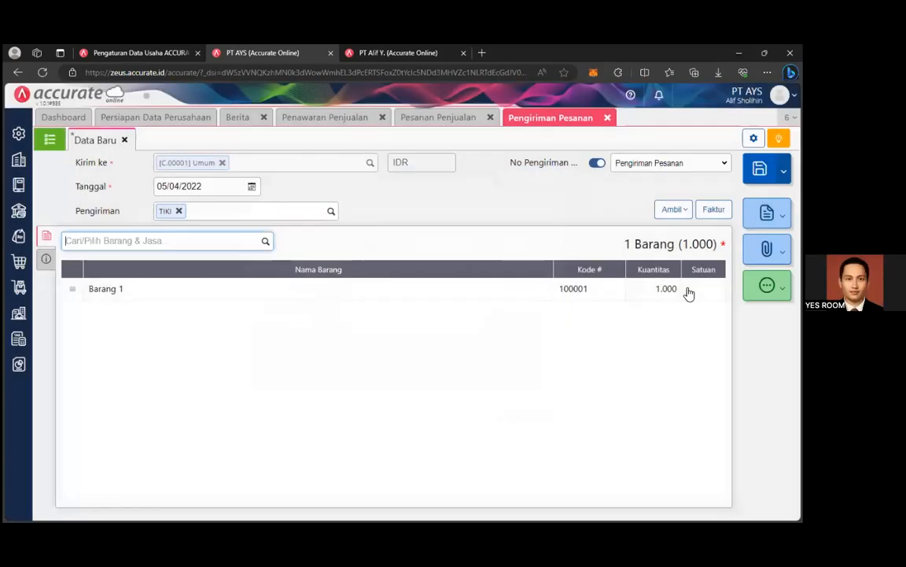
pyautogui.click(48, 257)
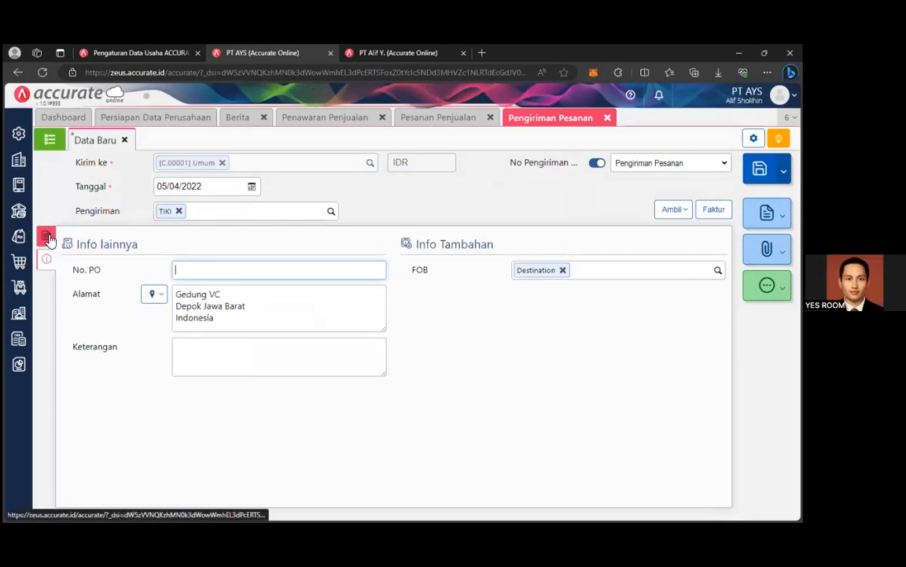
pyautogui.click(47, 237)
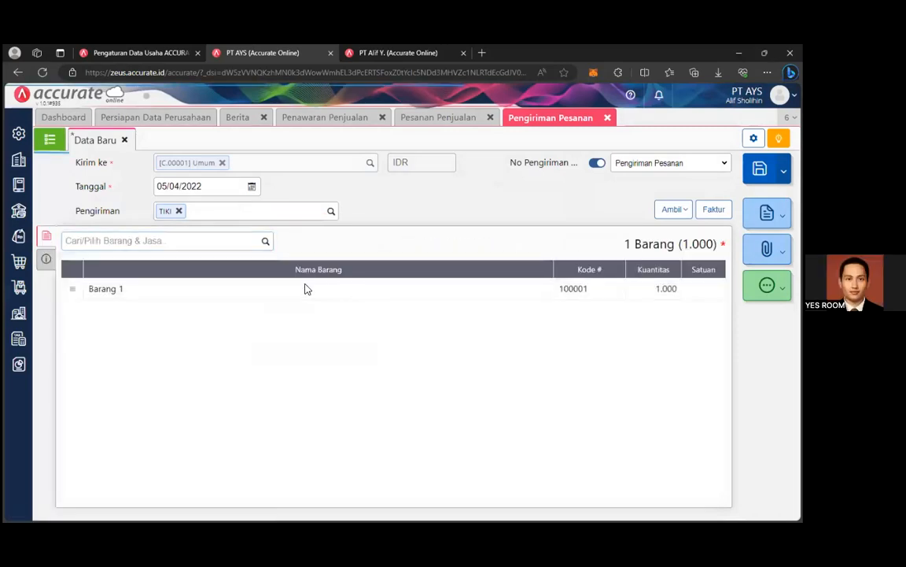
pyautogui.click(307, 289)
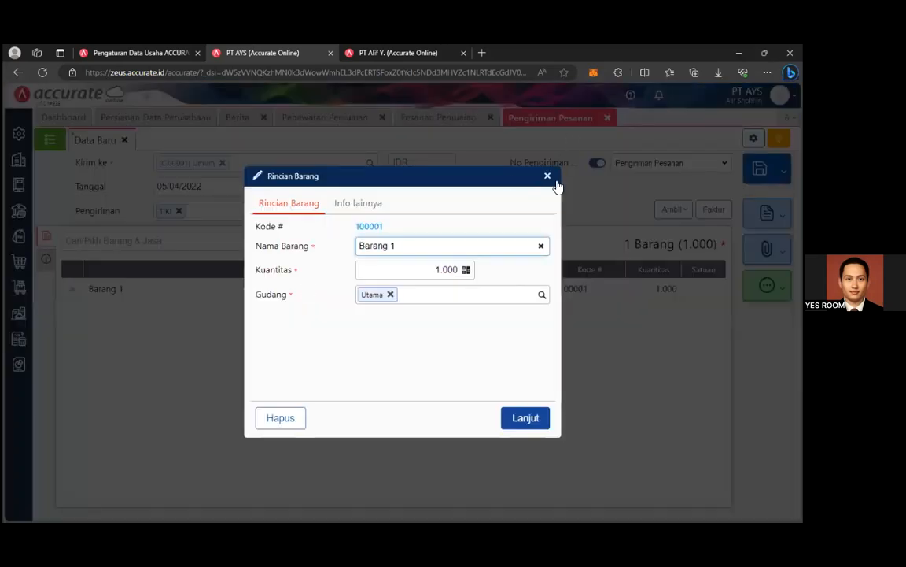
pyautogui.click(525, 418)
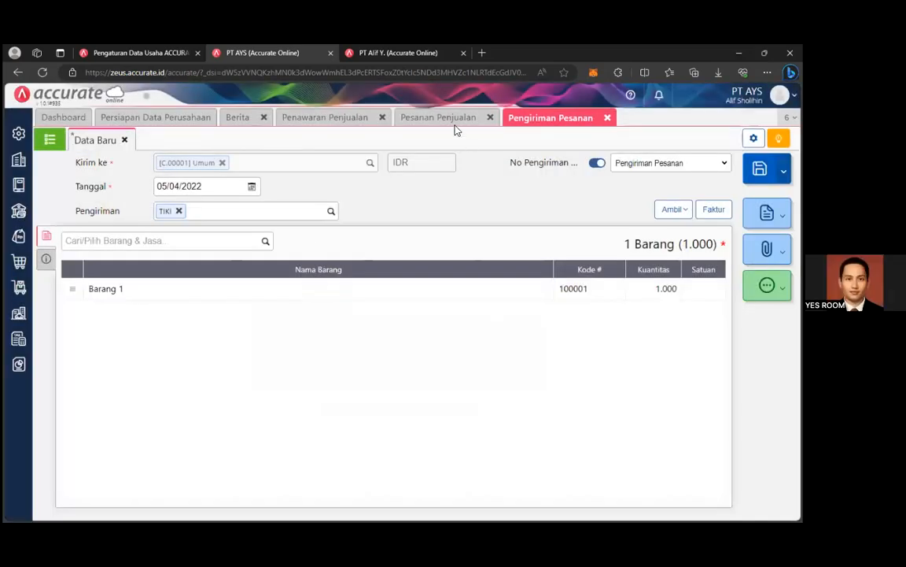
pyautogui.click(673, 210)
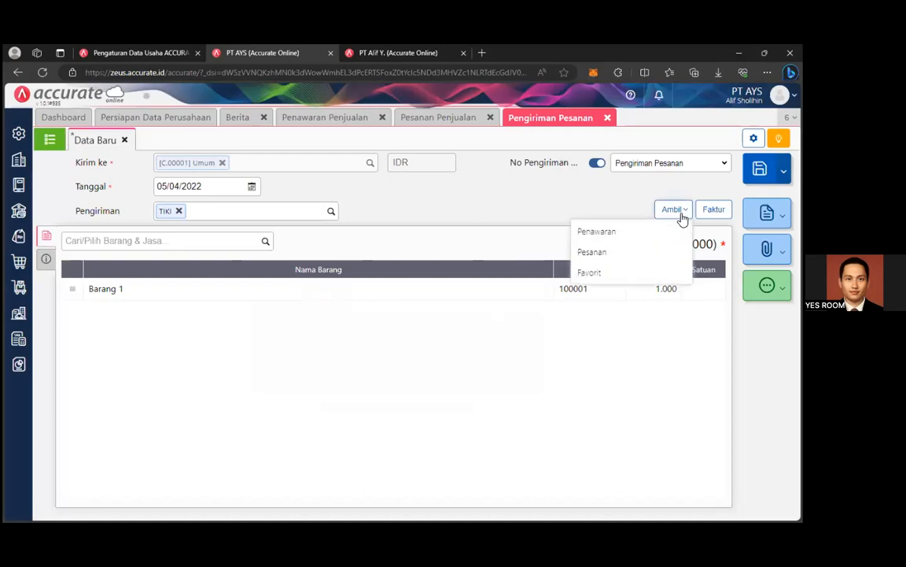
# Look at the copy-from-sales-order option and close it without copying any order.
pyautogui.click(608, 391)
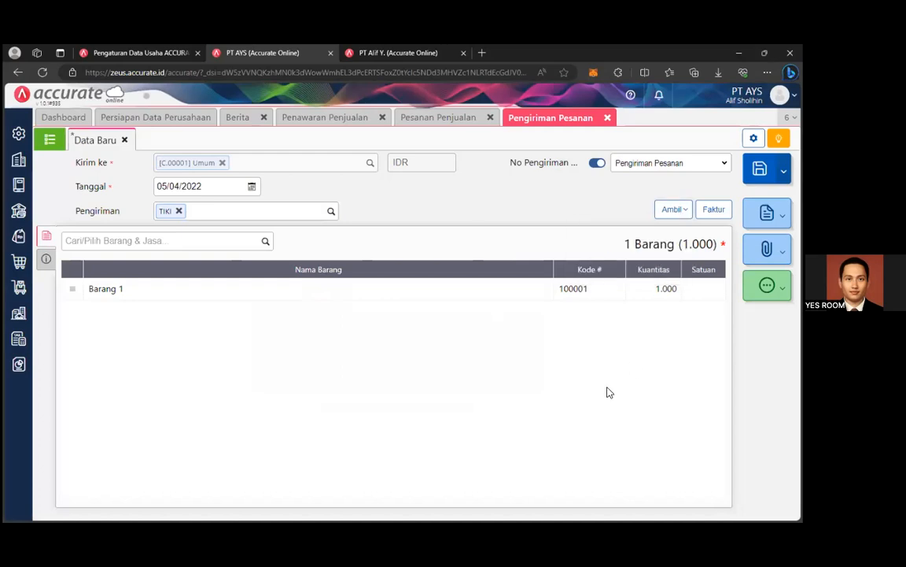
pyautogui.click(678, 214)
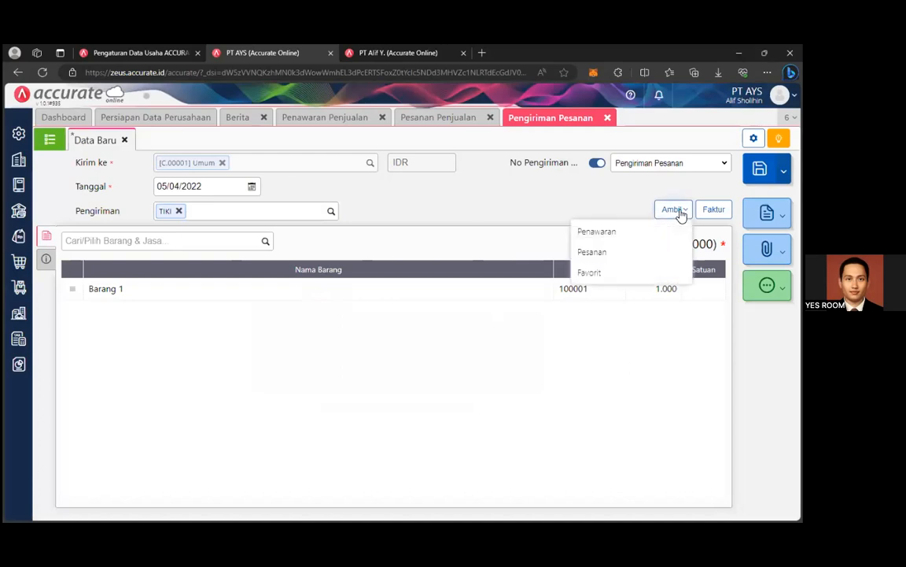
pyautogui.click(667, 256)
pyautogui.click(594, 196)
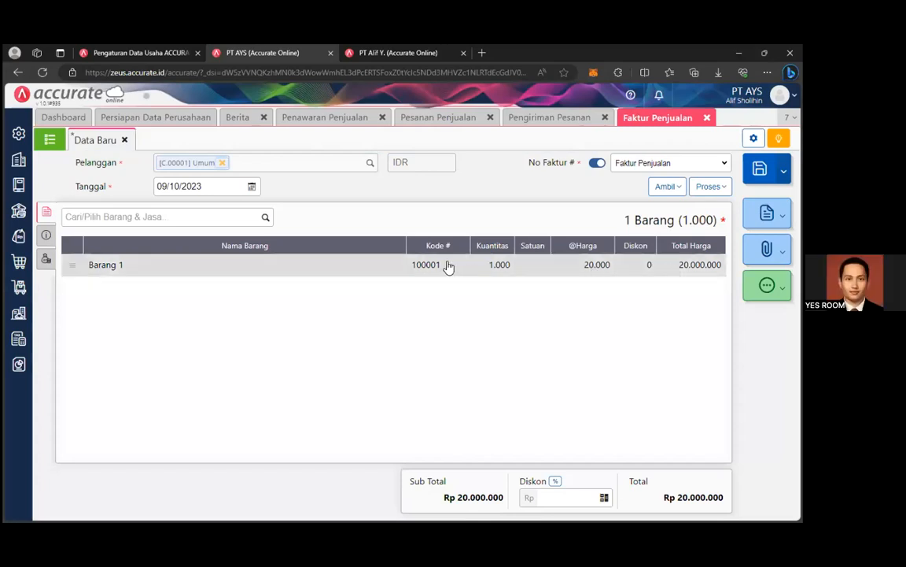
# Change the sales invoice date to 05/04/2022.
pyautogui.click(252, 186)
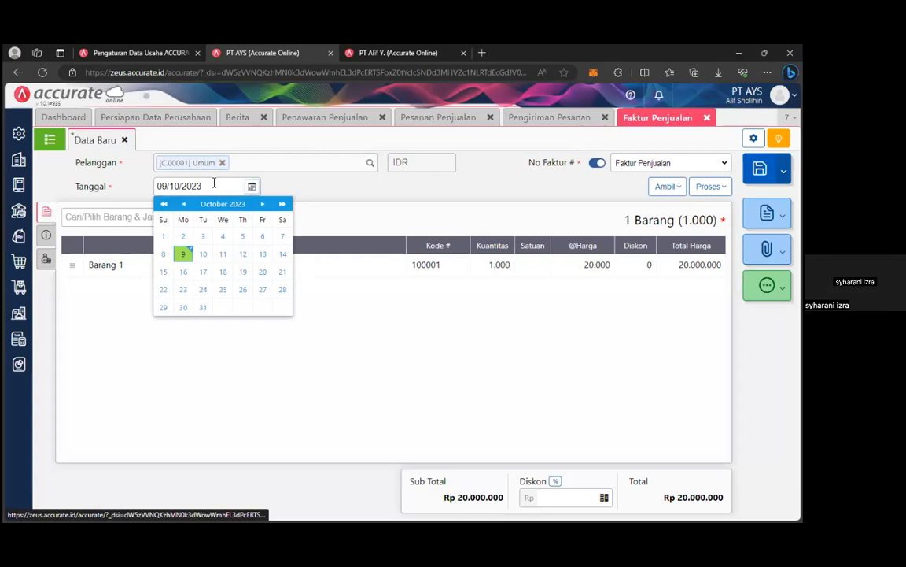
pyautogui.click(240, 182)
pyautogui.press('BackSpace')
pyautogui.write('0504')
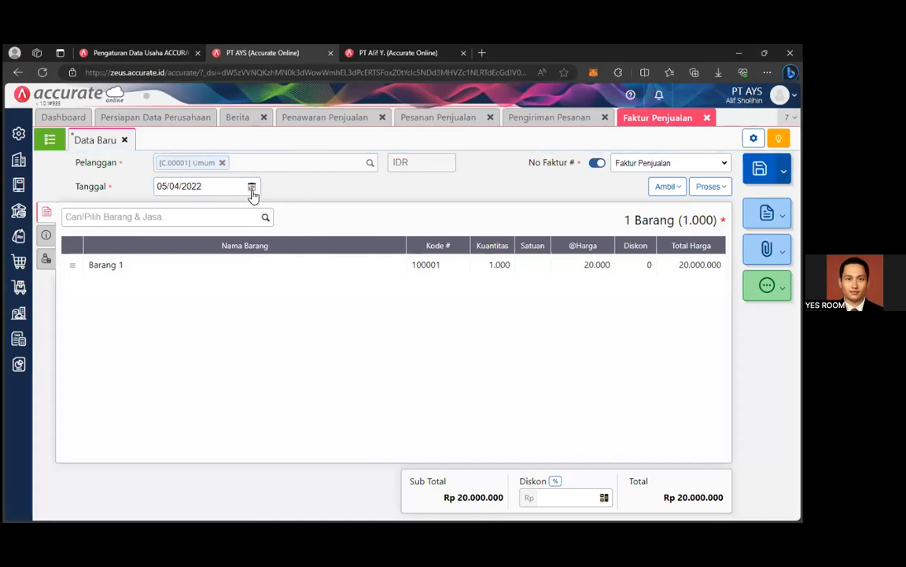
pyautogui.click(252, 188)
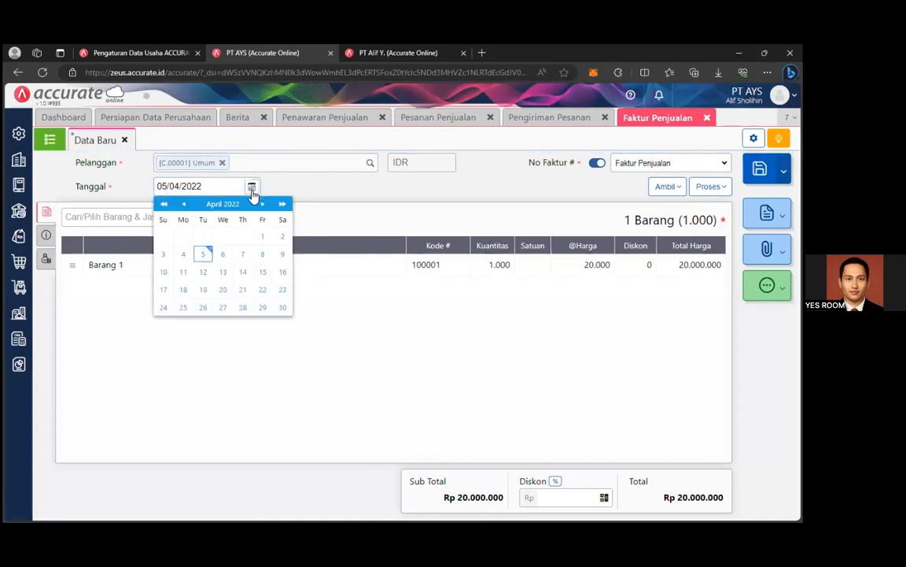
pyautogui.click(604, 310)
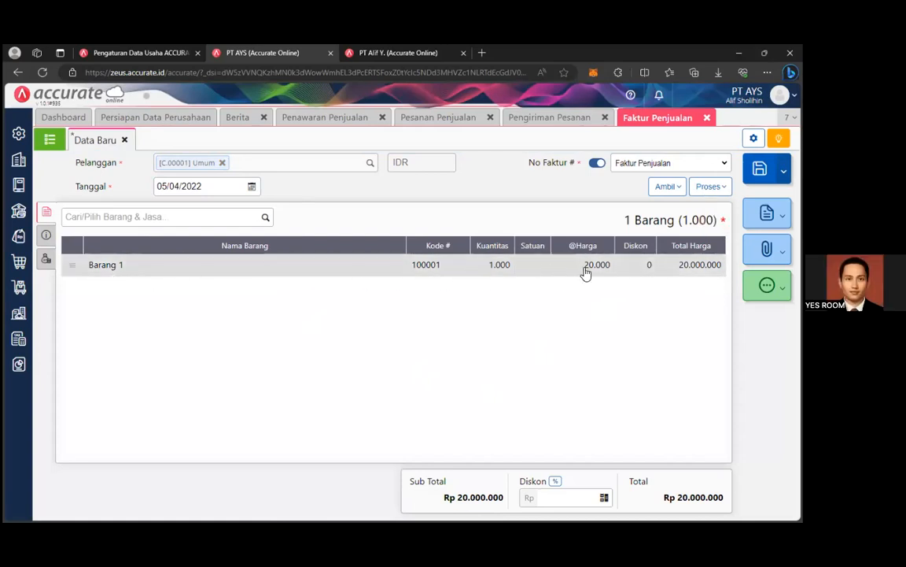
# Review the invoice's payment and shipping info, then go to the delivery orders page.
pyautogui.click(45, 235)
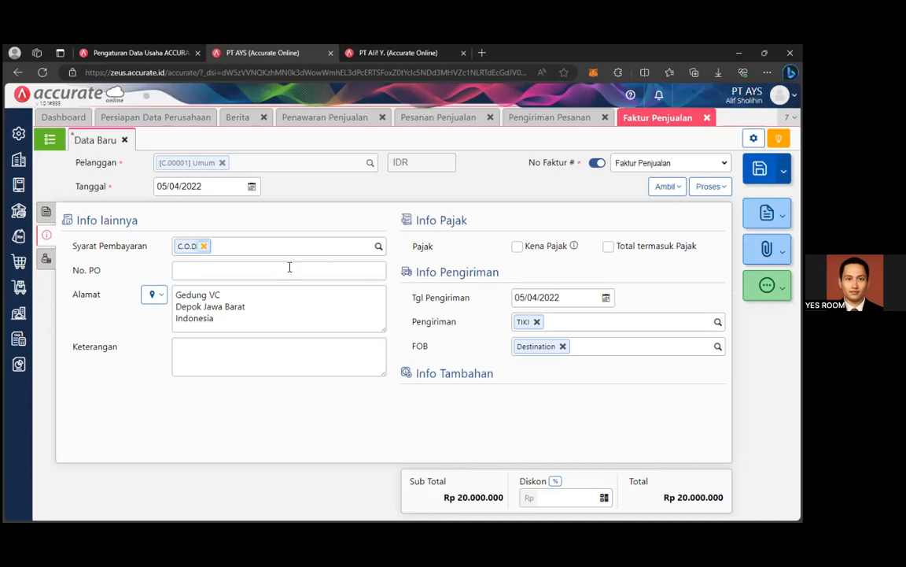
pyautogui.click(45, 211)
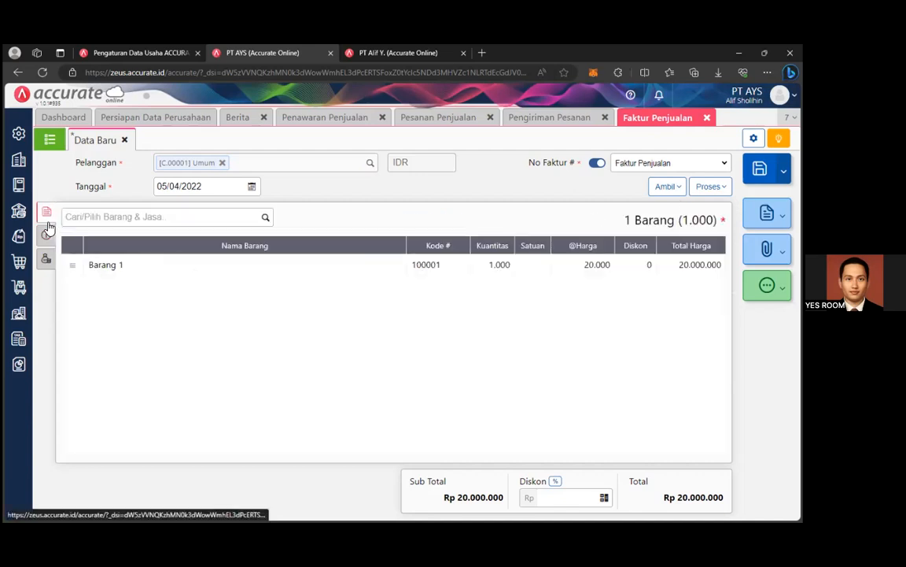
pyautogui.click(573, 117)
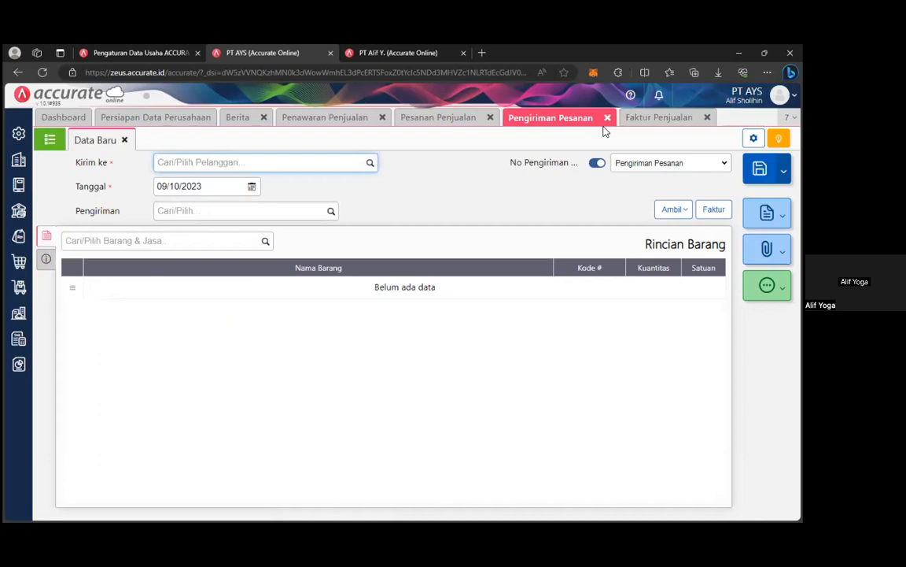
# Discard the blank unsaved delivery order form.
pyautogui.click(124, 140)
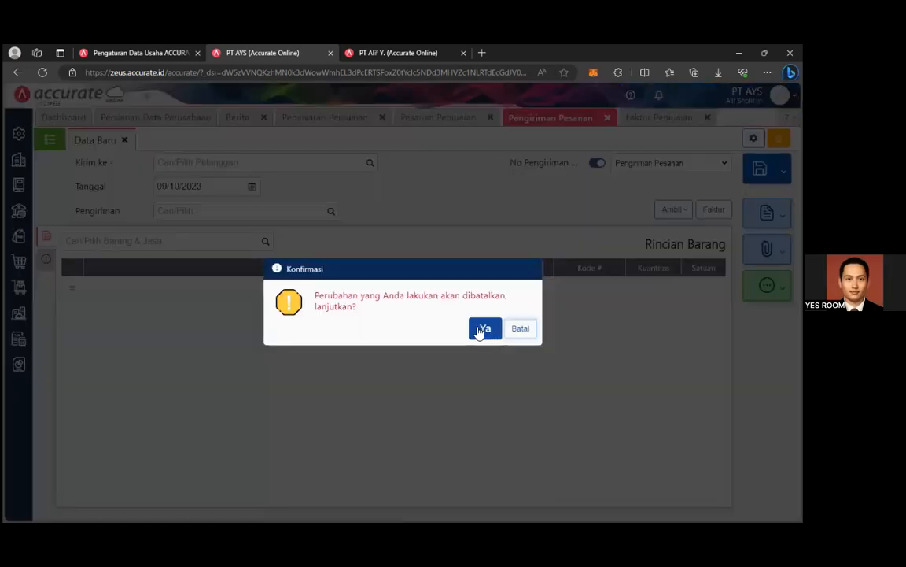
pyautogui.click(484, 330)
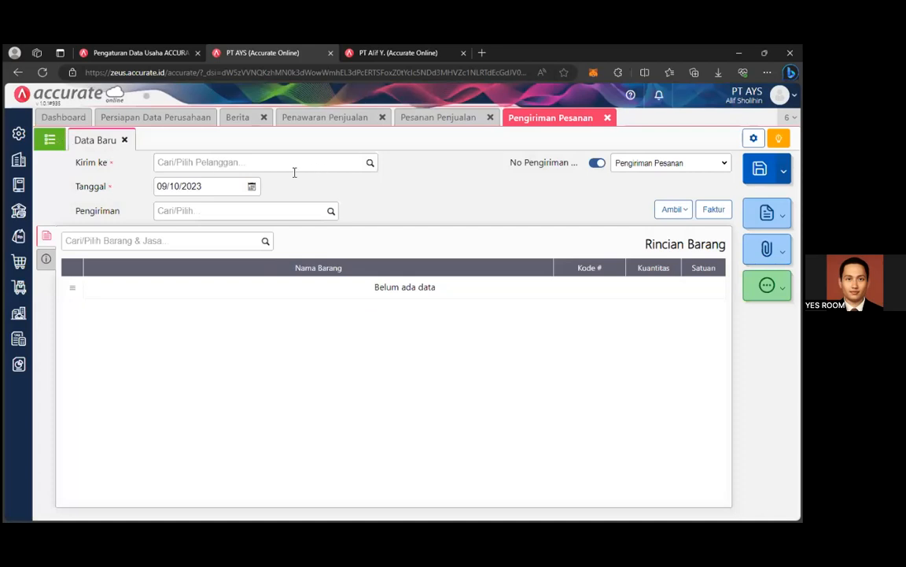
pyautogui.click(371, 169)
# Open delivery order DO.2022.04.00001, check its address details, and turn it into a sales invoice.
pyautogui.click(48, 139)
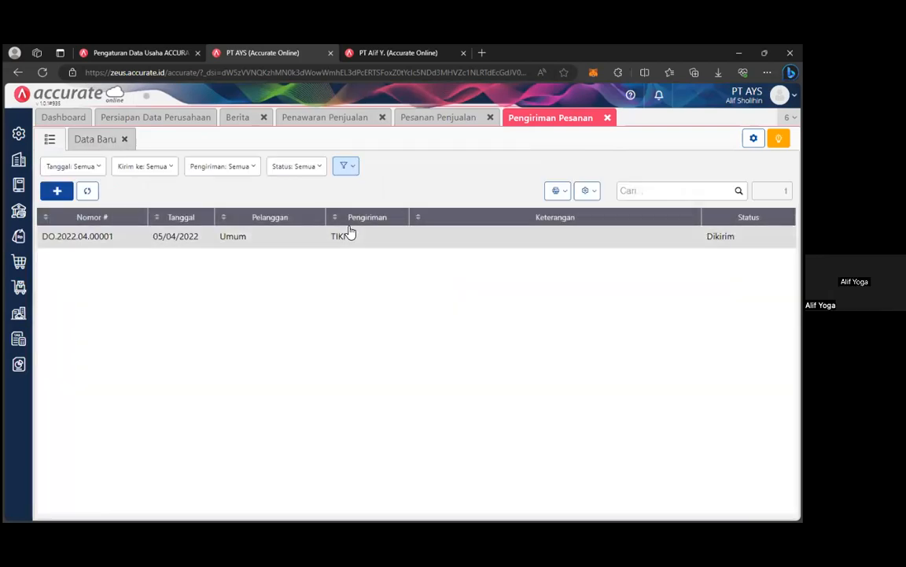
pyautogui.click(354, 236)
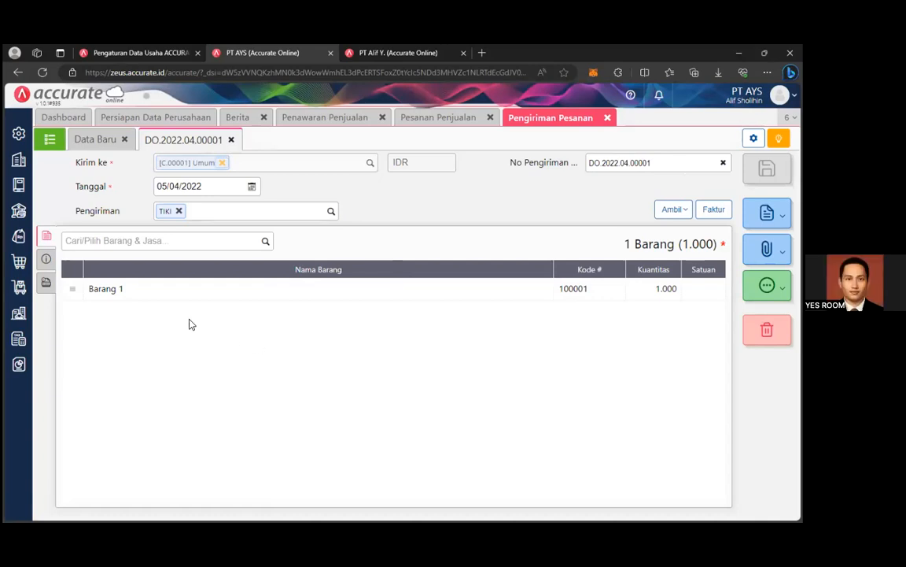
pyautogui.click(48, 261)
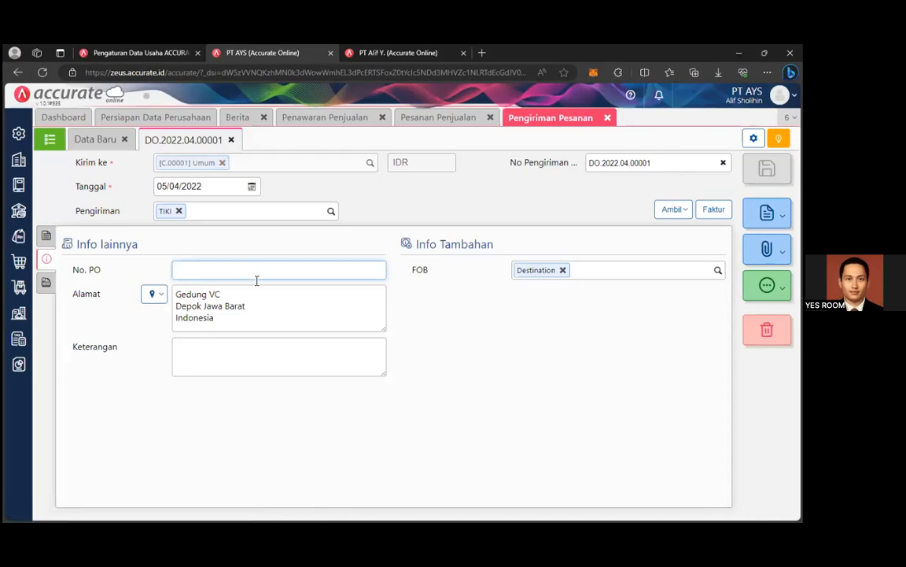
pyautogui.click(768, 169)
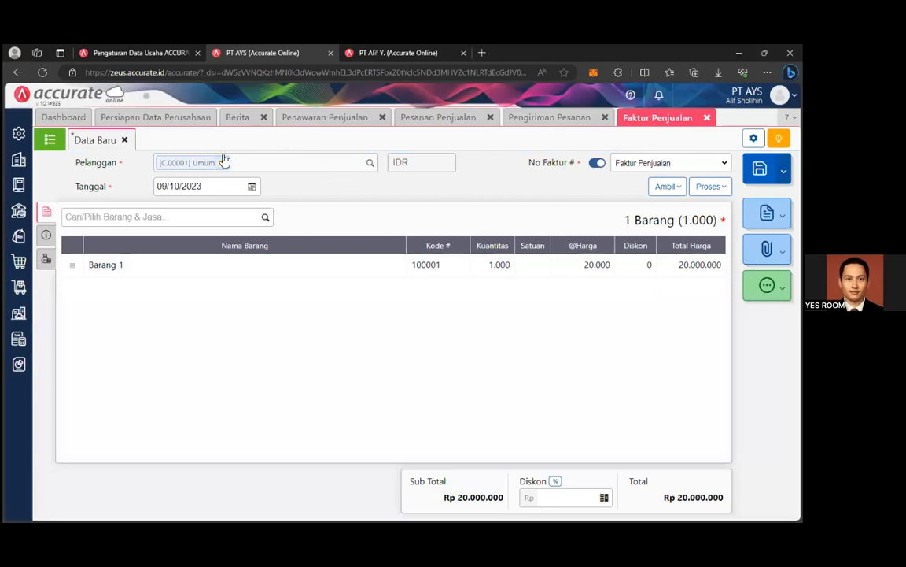
# Reset the invoice date to 05/04/2022.
pyautogui.click(251, 187)
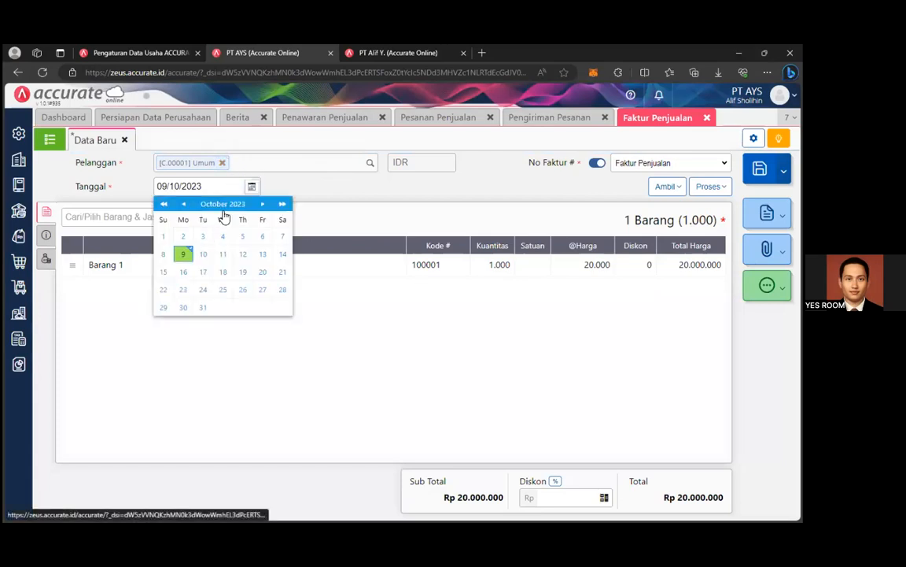
pyautogui.tripleClick(229, 178)
pyautogui.press('BackSpace')
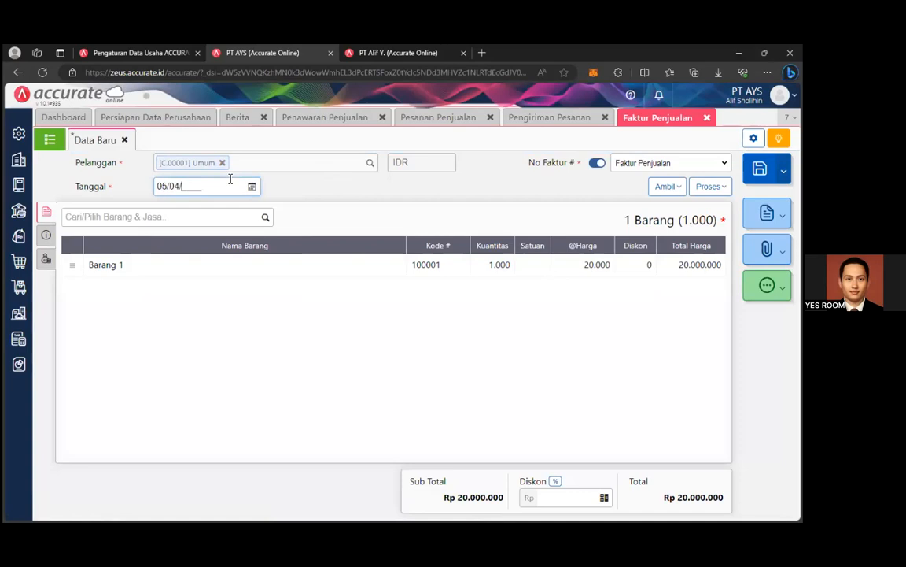
pyautogui.click(393, 380)
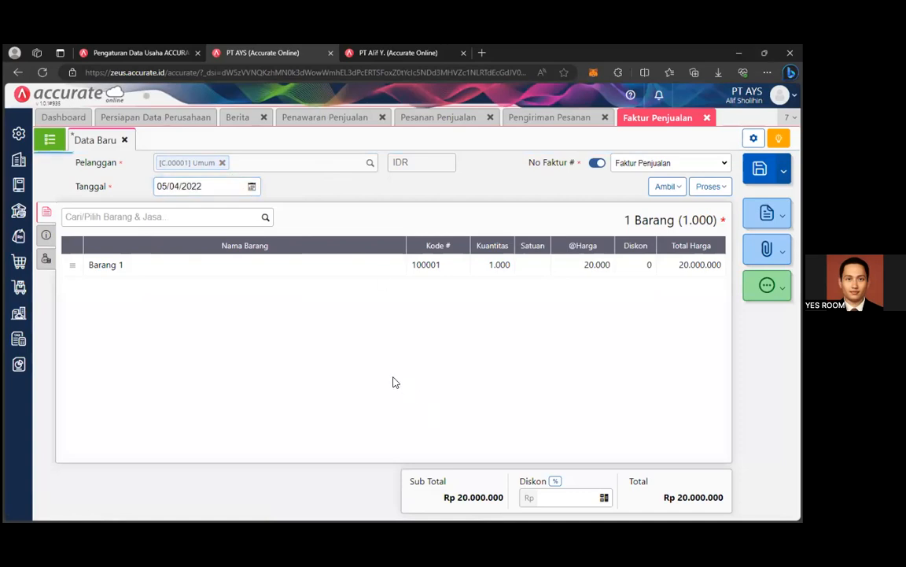
# Review the Barang 1 line and other info, save the invoice, and show the invoice list.
pyautogui.click(378, 271)
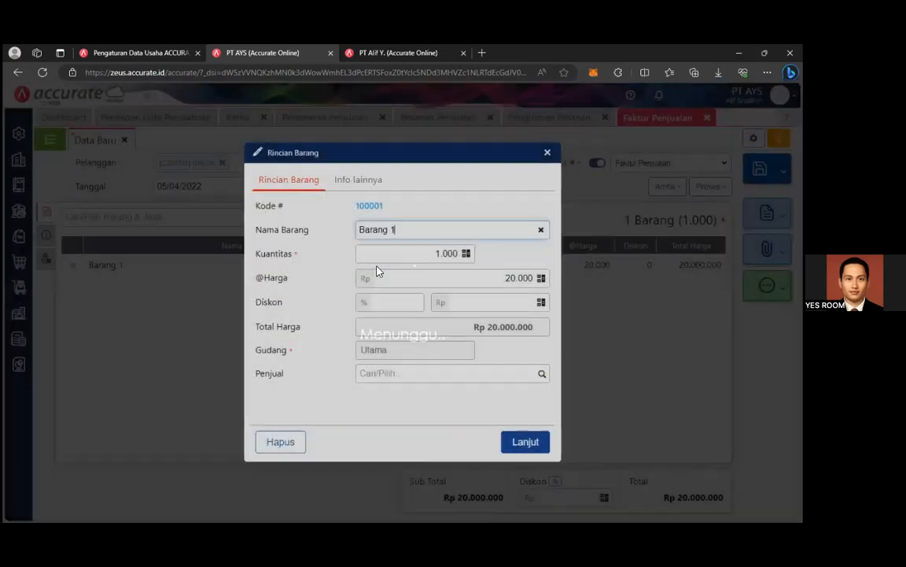
pyautogui.click(547, 152)
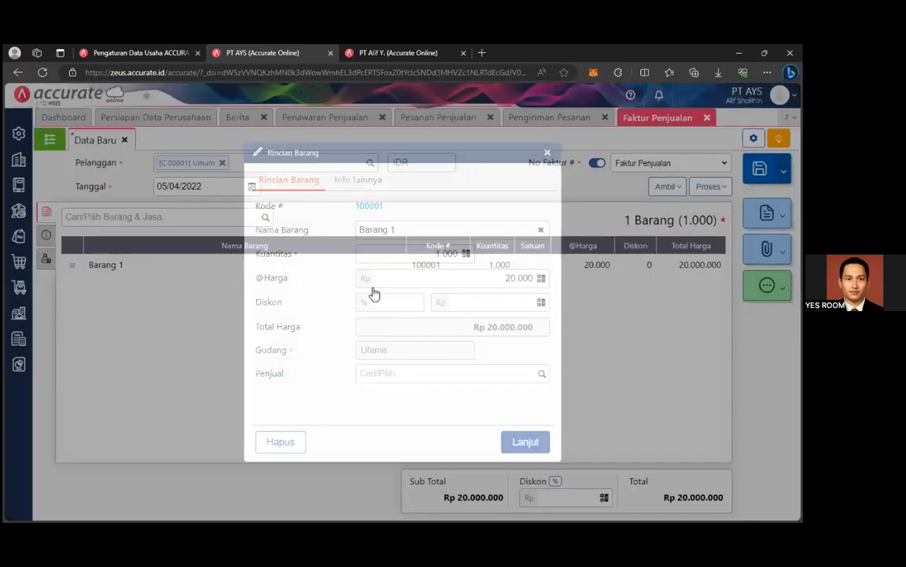
pyautogui.click(46, 236)
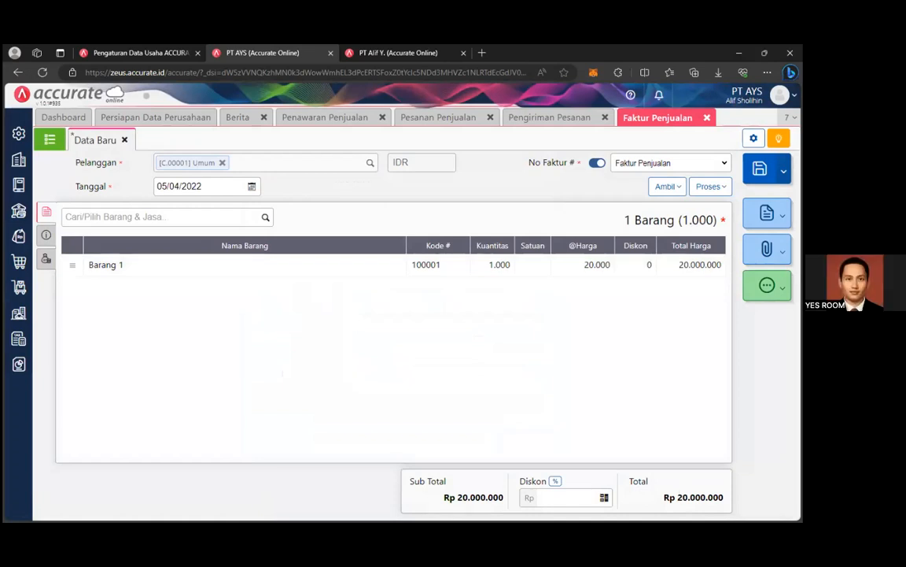
pyautogui.hotkey('ctrl', 's')
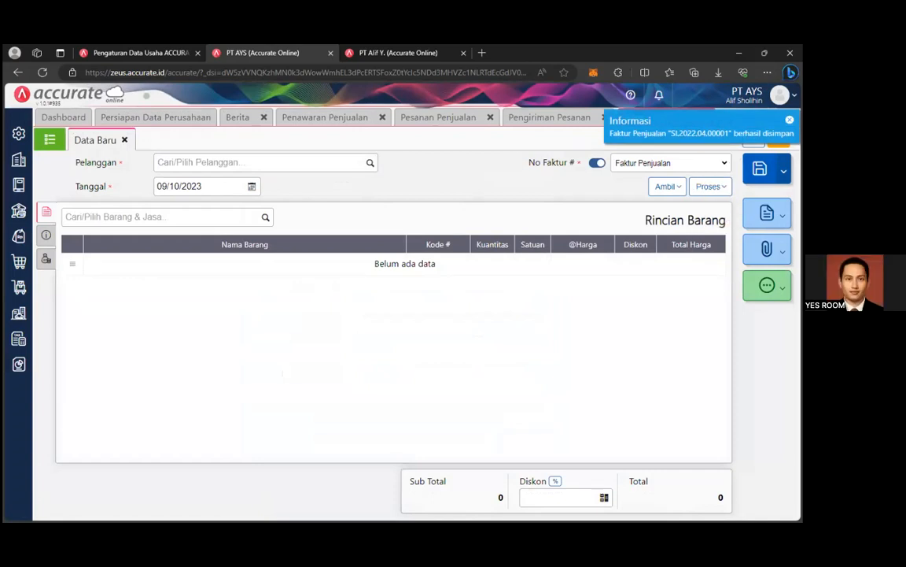
pyautogui.click(47, 139)
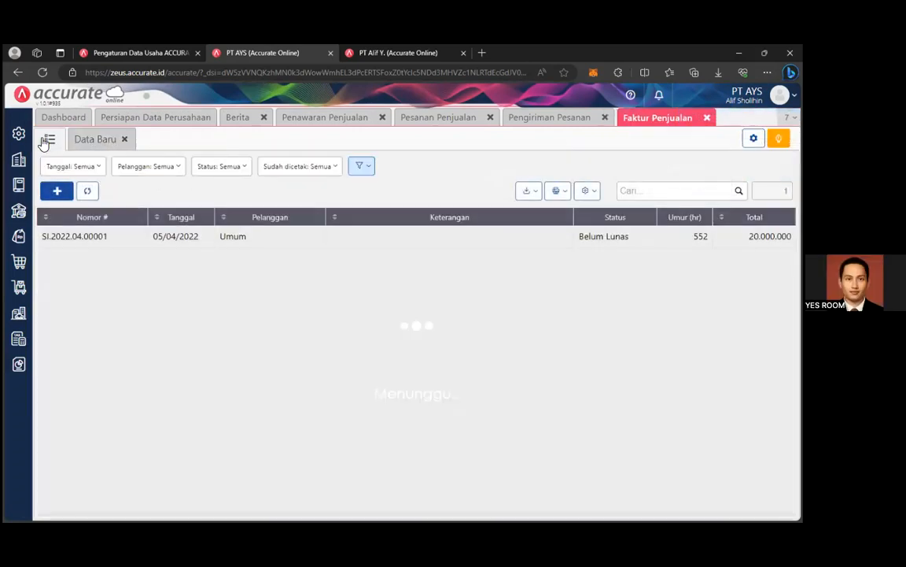
# Reopen invoice SI.2022.04.00001 and bring up its Ambil and Proses options.
pyautogui.click(685, 243)
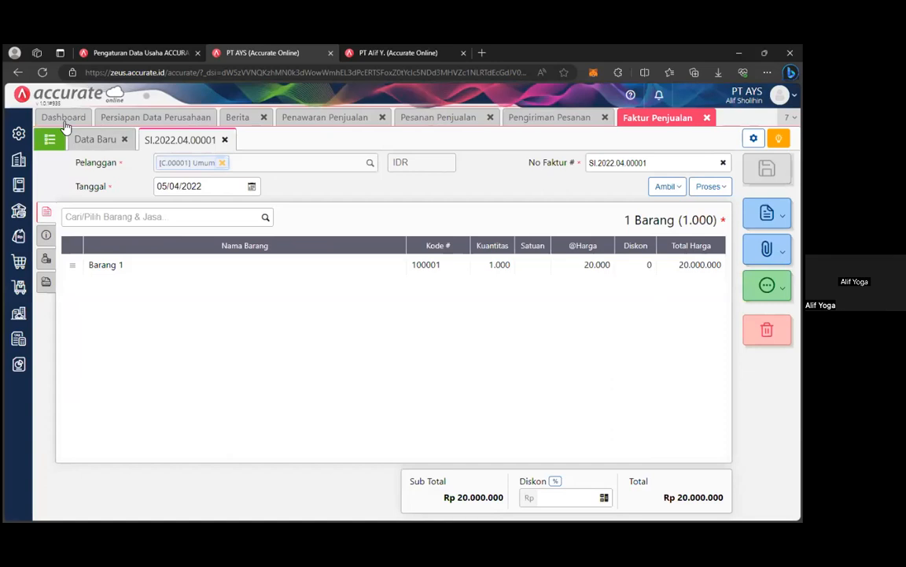
pyautogui.click(226, 140)
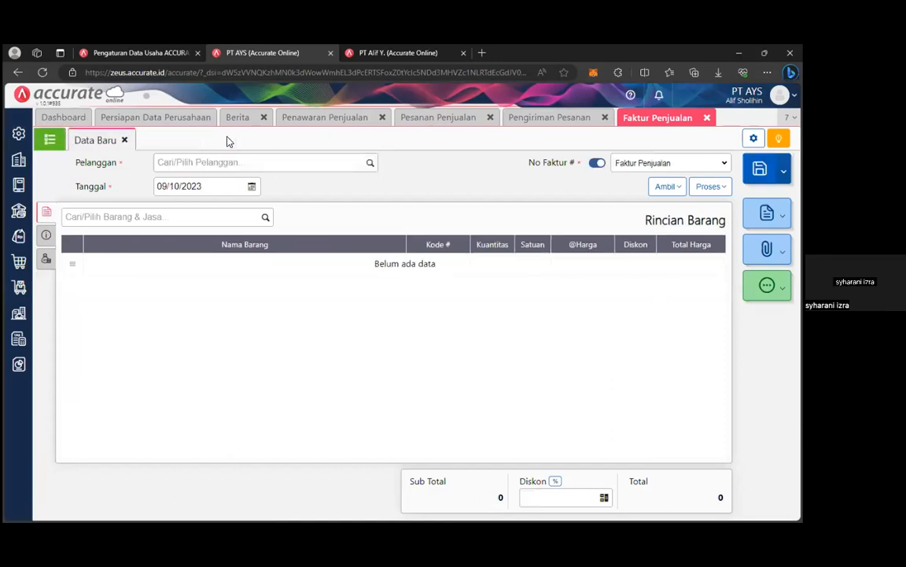
pyautogui.click(125, 140)
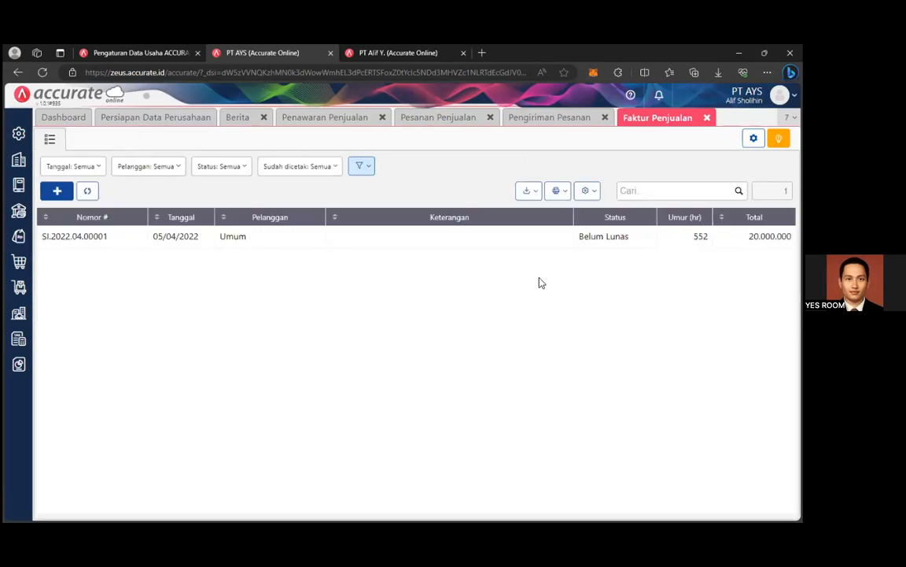
pyautogui.click(559, 251)
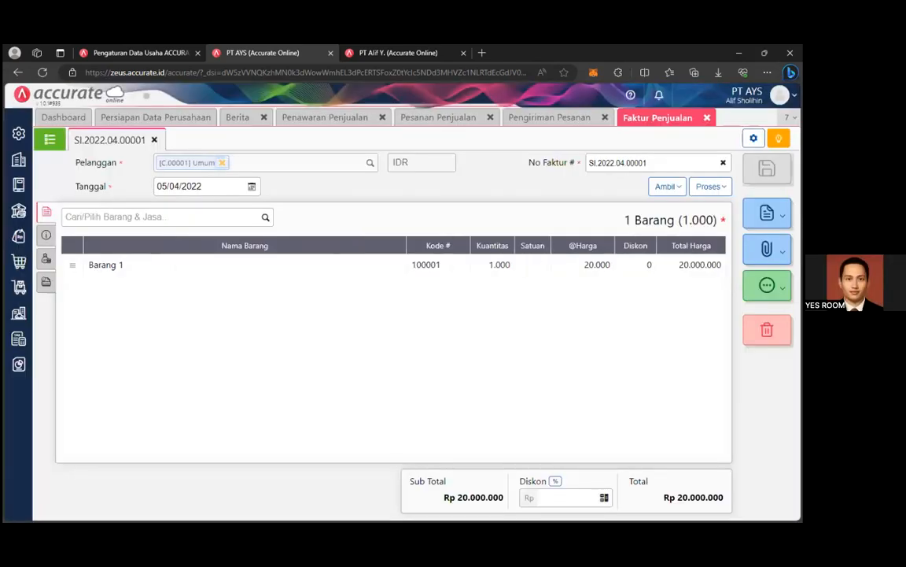
pyautogui.click(678, 188)
pyautogui.click(710, 188)
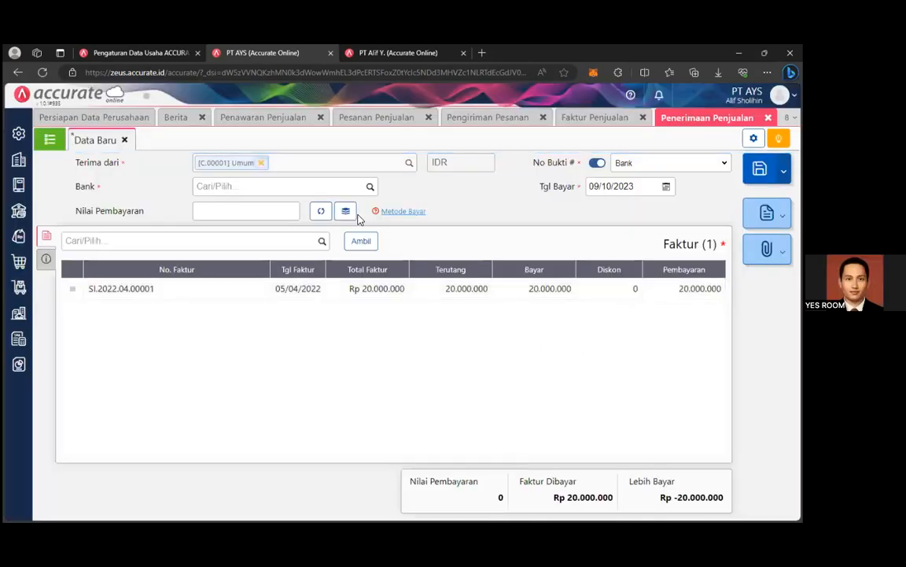
# Receive the payment into the Bank account with an amount of 20.000.000.
pyautogui.click(366, 187)
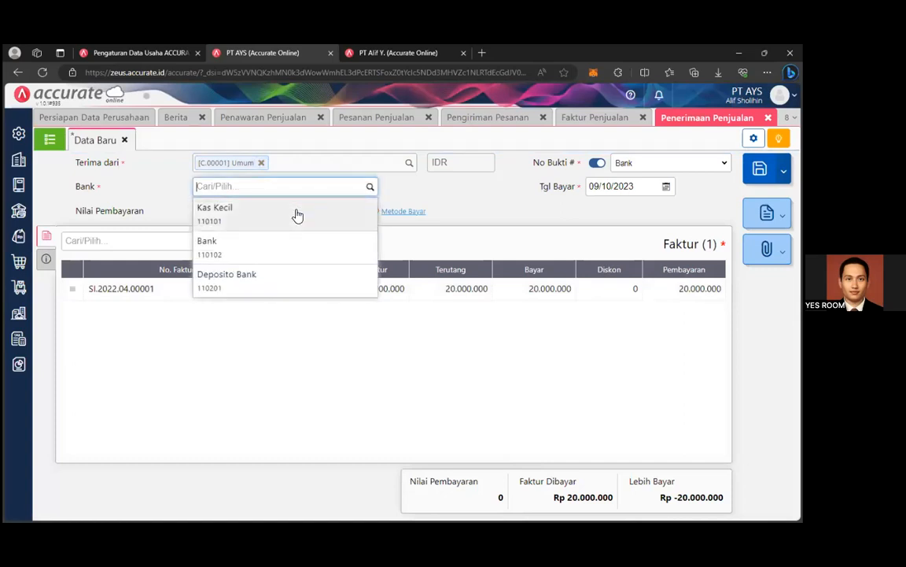
pyautogui.click(272, 257)
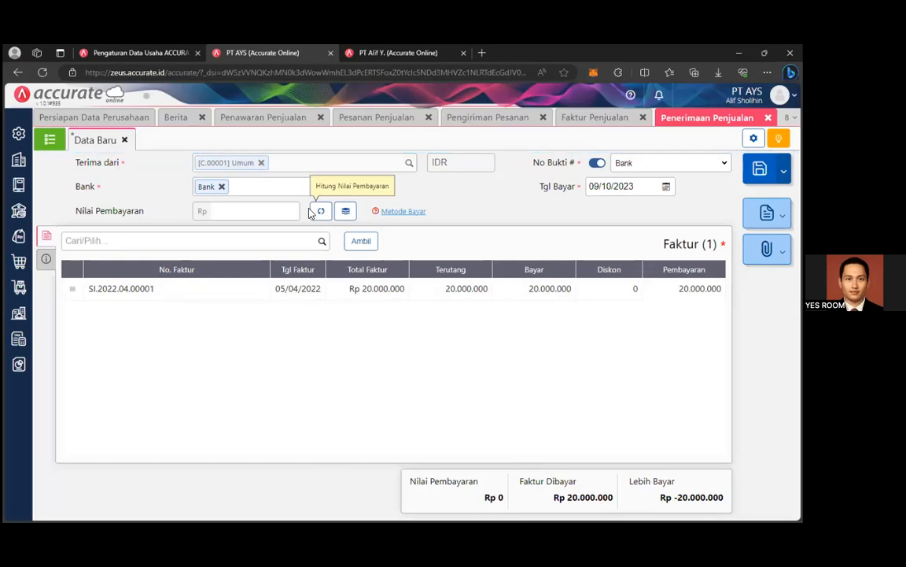
pyautogui.press('Tab')
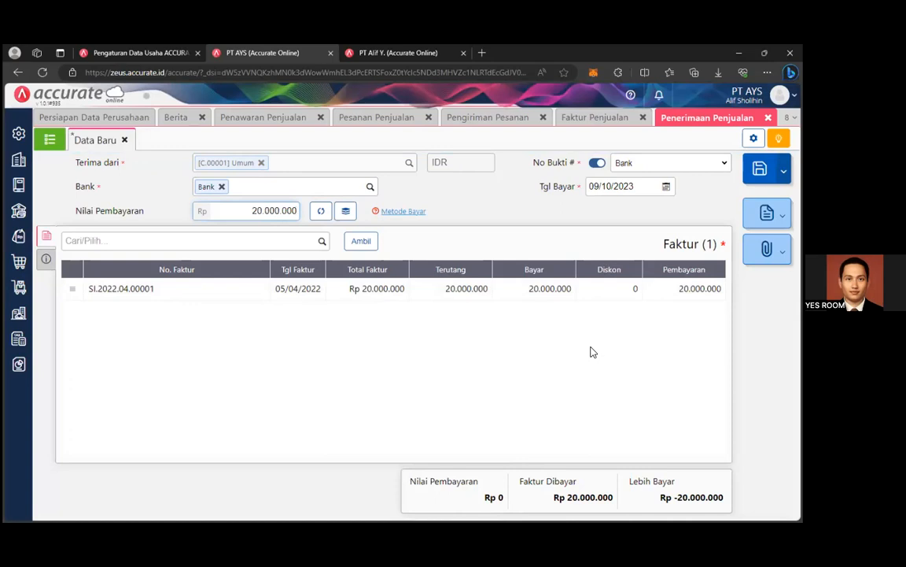
pyautogui.click(593, 352)
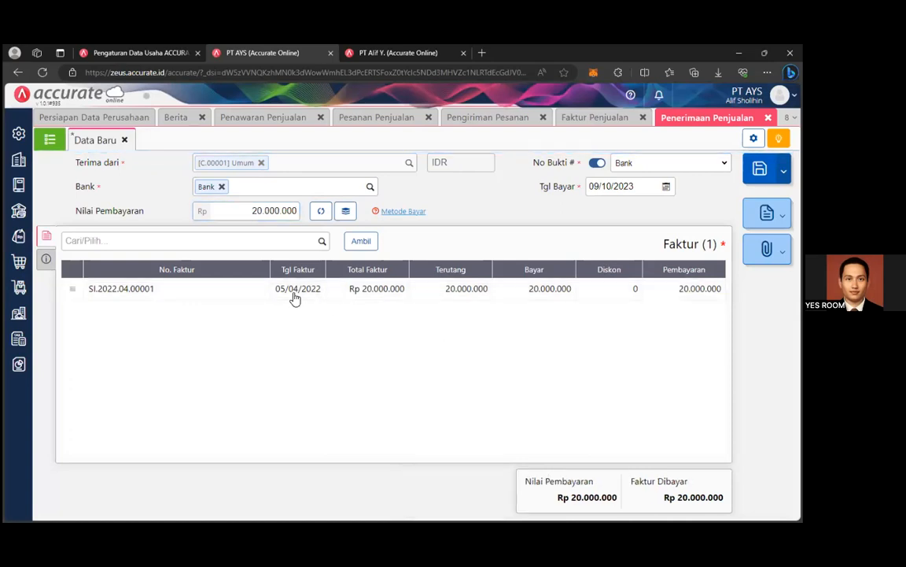
pyautogui.click(321, 242)
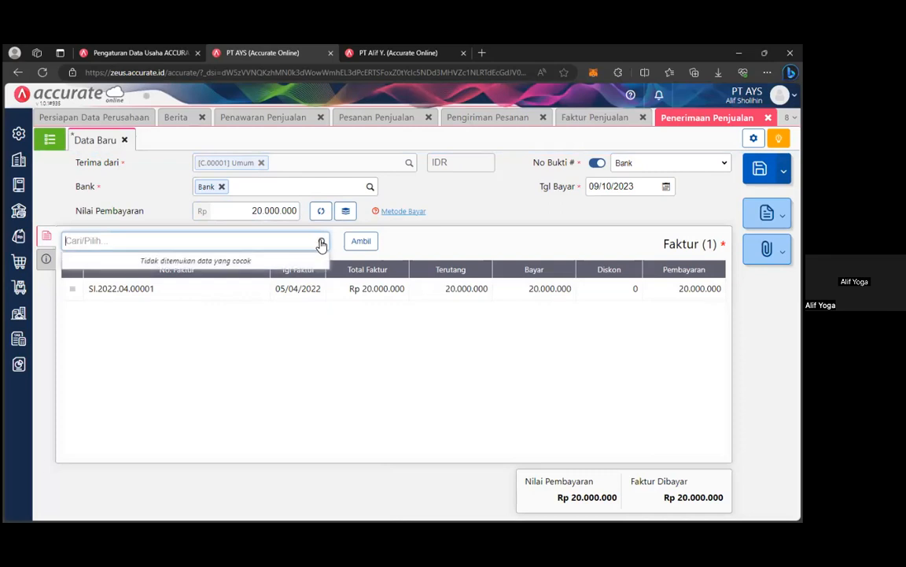
pyautogui.click(449, 344)
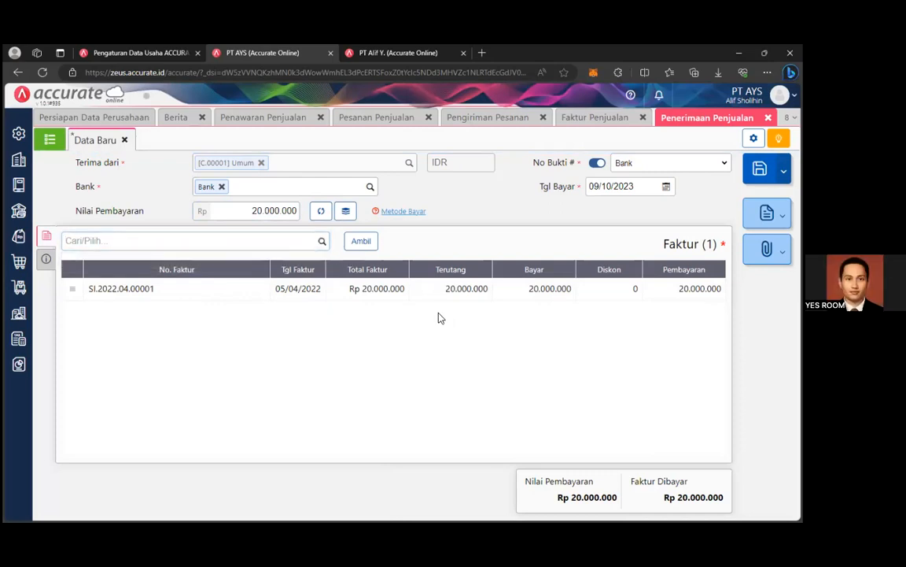
# Set the payment date to 05/04/2022 and save the bank receipt.
pyautogui.click(666, 188)
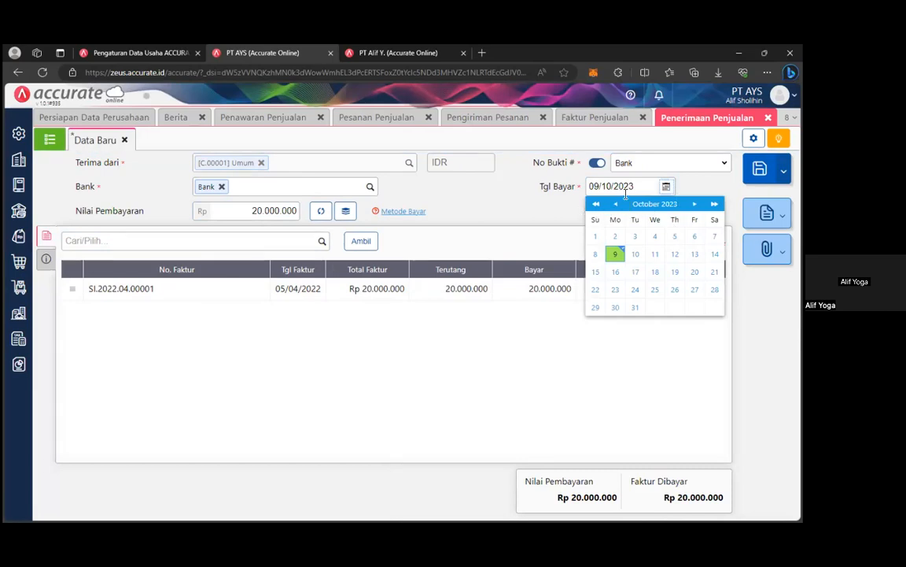
pyautogui.click(648, 183)
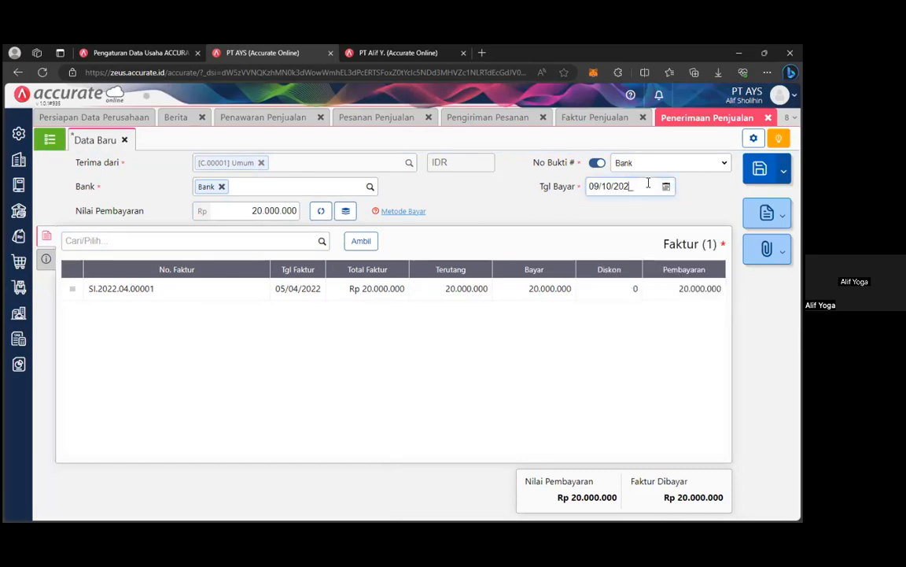
pyautogui.press('BackSpace')
pyautogui.press('BackSpace')
pyautogui.press('BackSpace')
pyautogui.press('BackSpace')
pyautogui.press('BackSpace')
pyautogui.press('BackSpace')
pyautogui.press('BackSpace')
pyautogui.press('BackSpace')
pyautogui.press('BackSpace')
pyautogui.write('05/0')
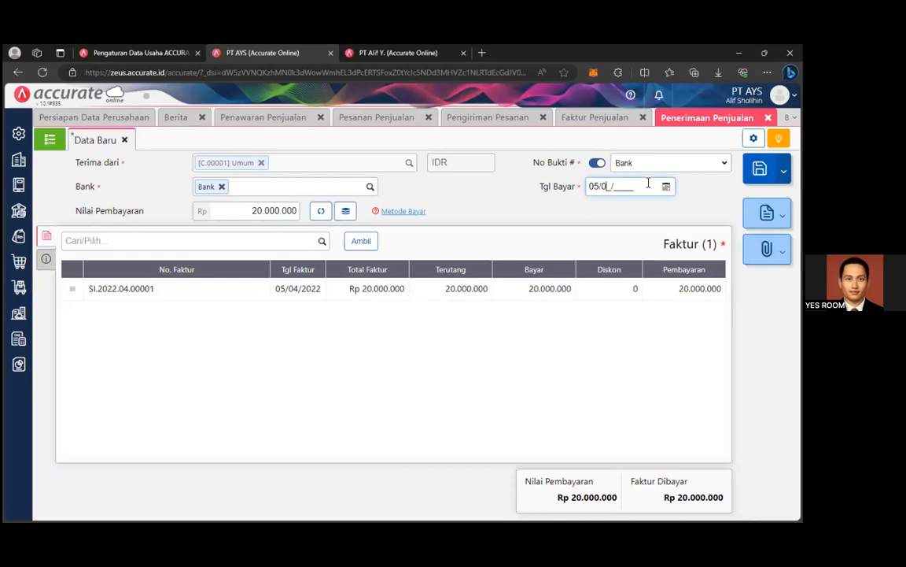
pyautogui.write('4/2022')
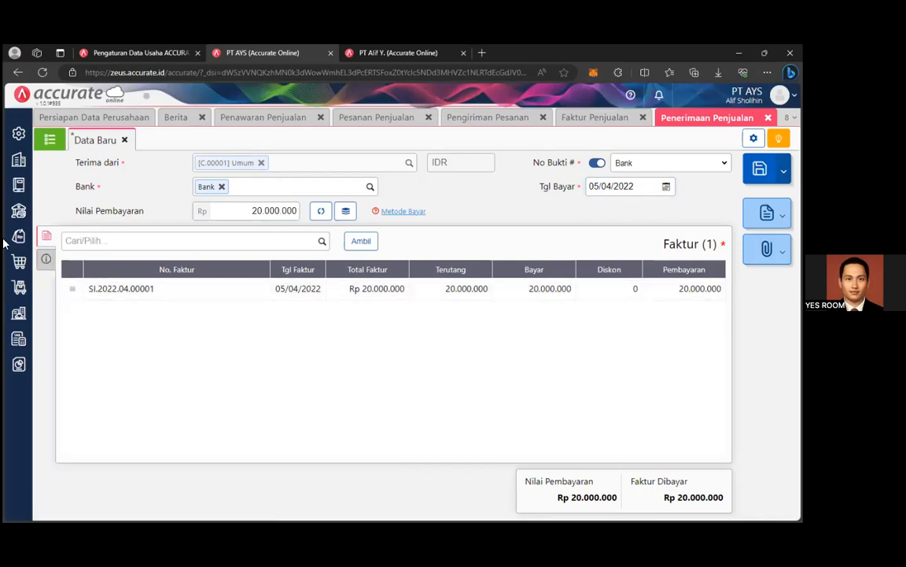
pyautogui.click(46, 258)
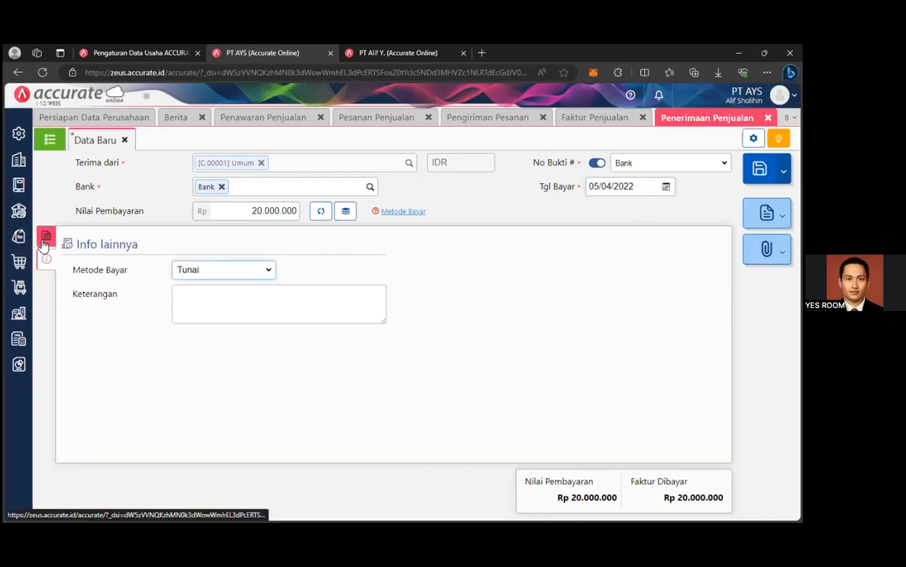
pyautogui.click(46, 235)
pyautogui.click(759, 168)
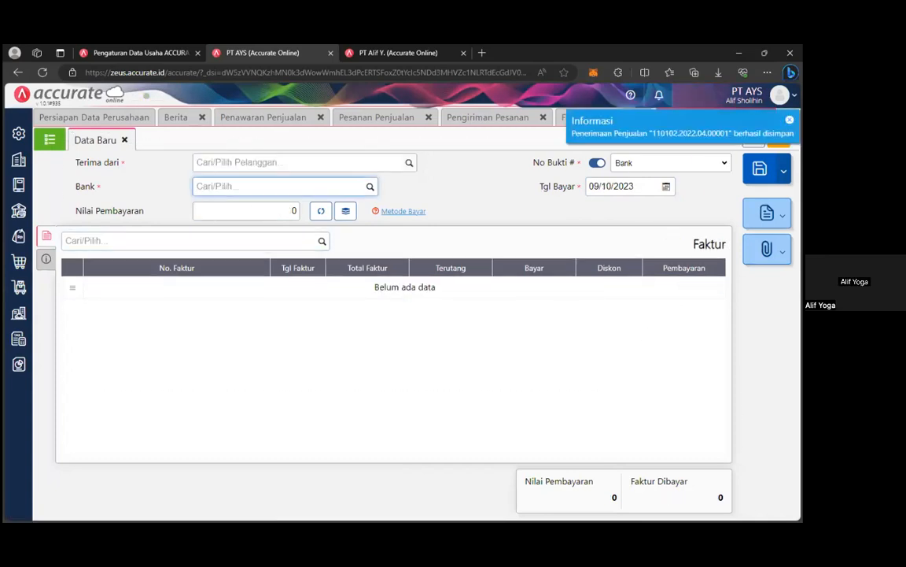
# Open the Akun Perkiraan list from Buku Besar and scroll through the account balances.
pyautogui.click(20, 159)
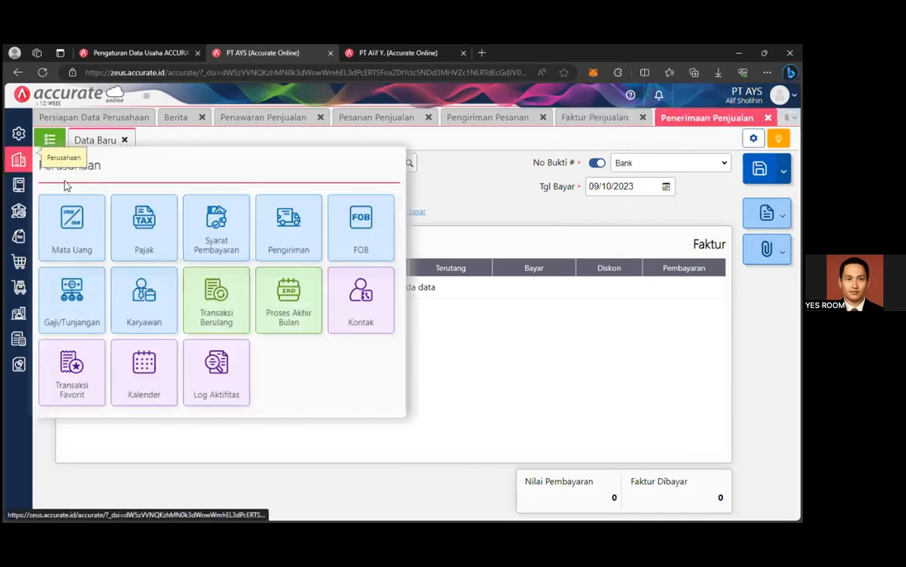
pyautogui.click(49, 139)
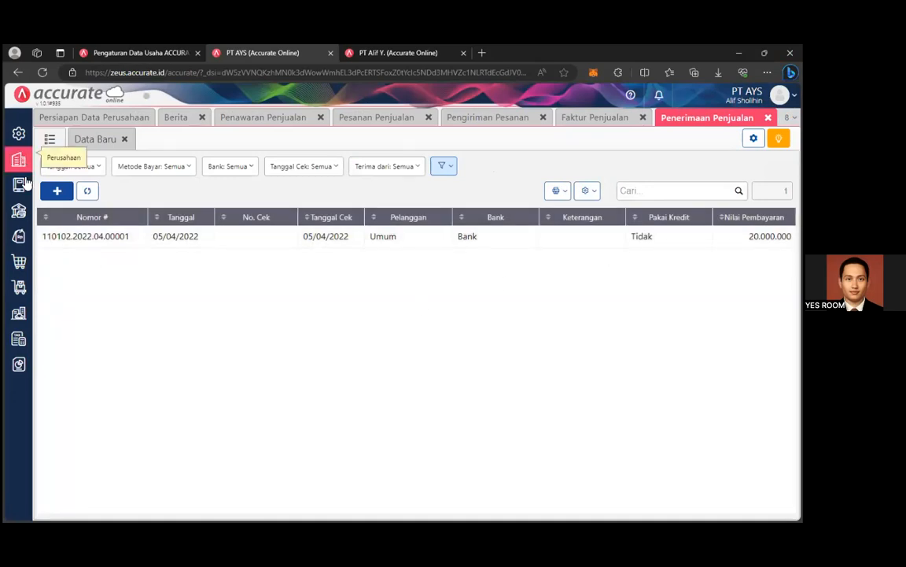
pyautogui.click(79, 253)
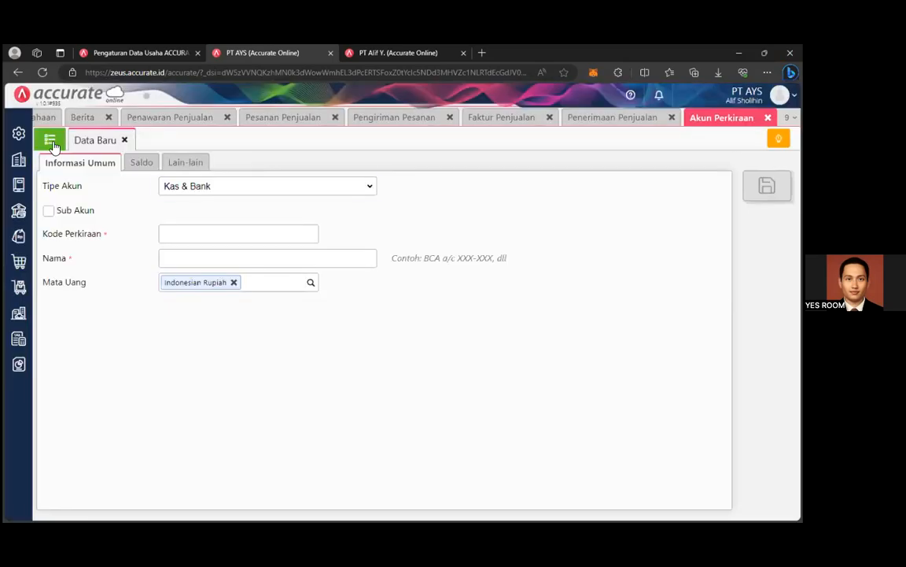
pyautogui.click(49, 140)
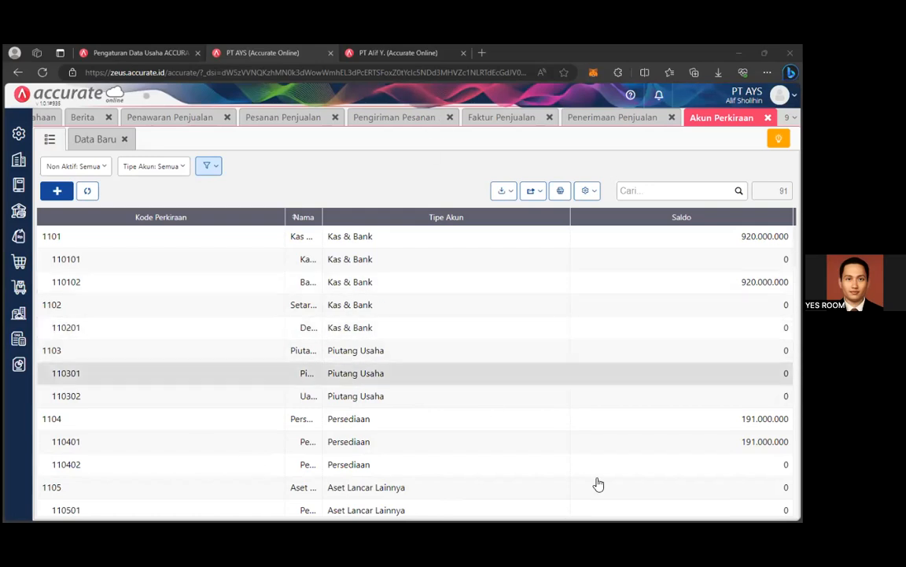
pyautogui.scroll(-8, 413, 448)
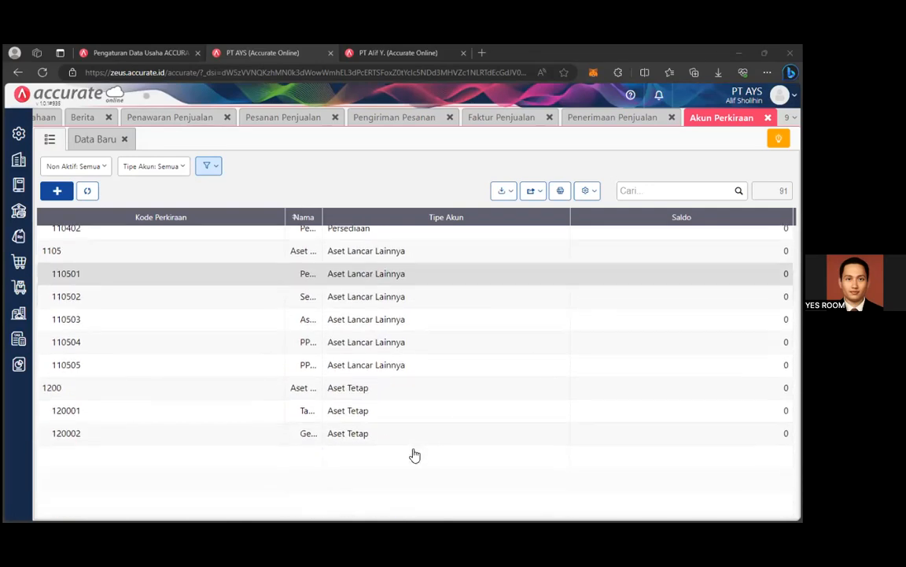
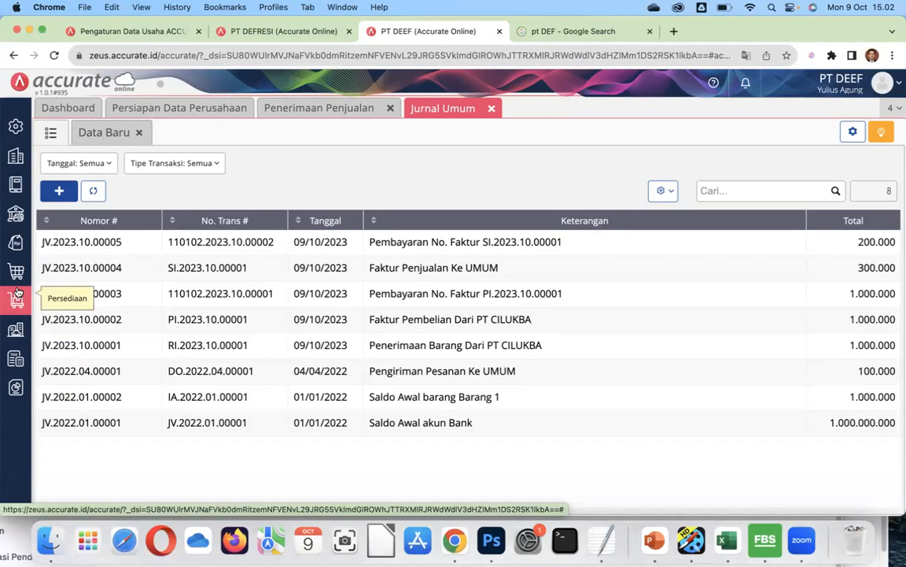
# Open the Persediaan module's features over the Jurnal Umum list.
pyautogui.click(14, 297)
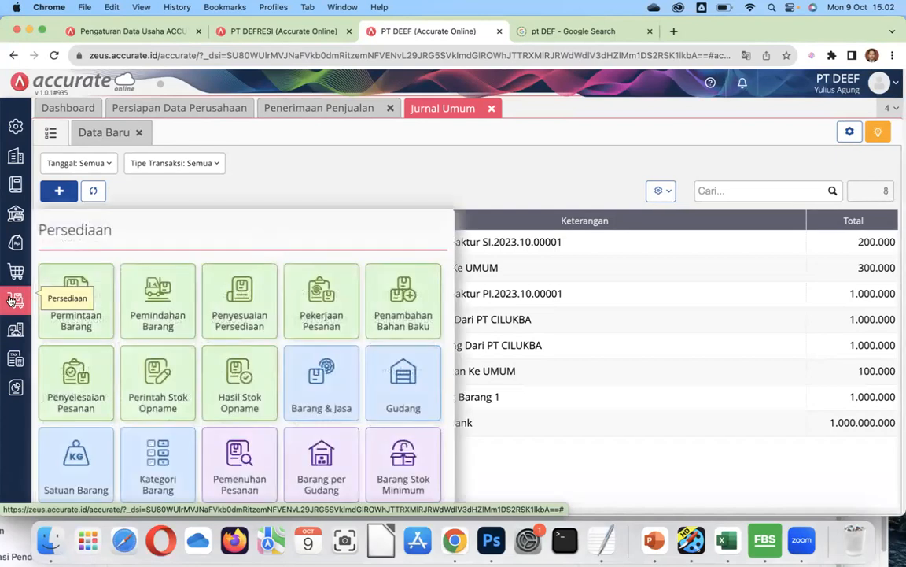
# Open Kategori Barang and switch to its list view showing the Umum category.
pyautogui.click(150, 483)
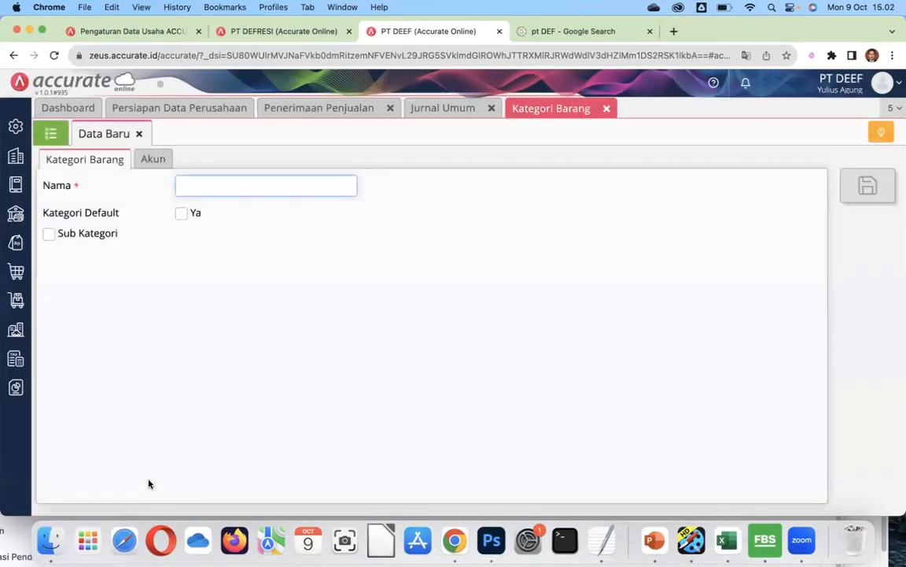
pyautogui.click(51, 135)
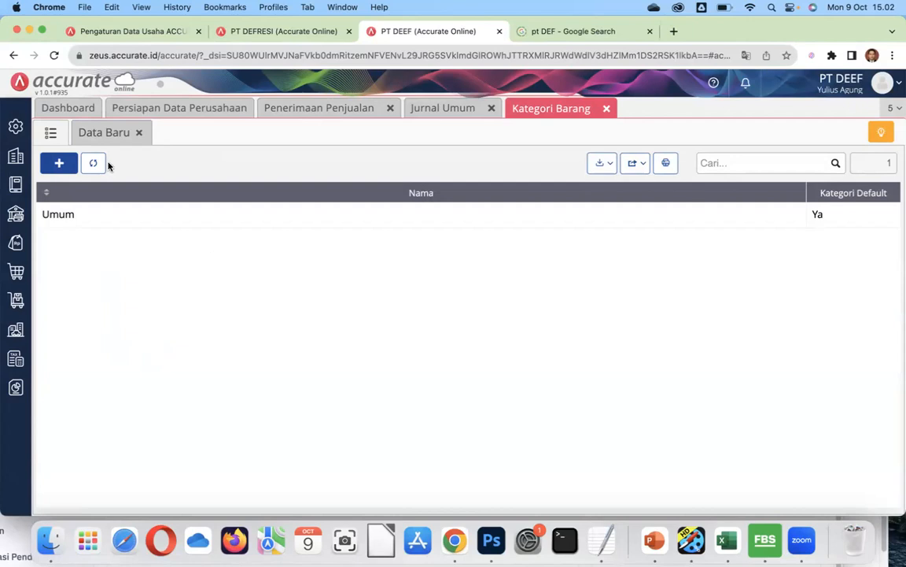
# Create item categories 'ekstravaganza' and 'lama lama jadi bukit', then return to the category list.
pyautogui.click(55, 171)
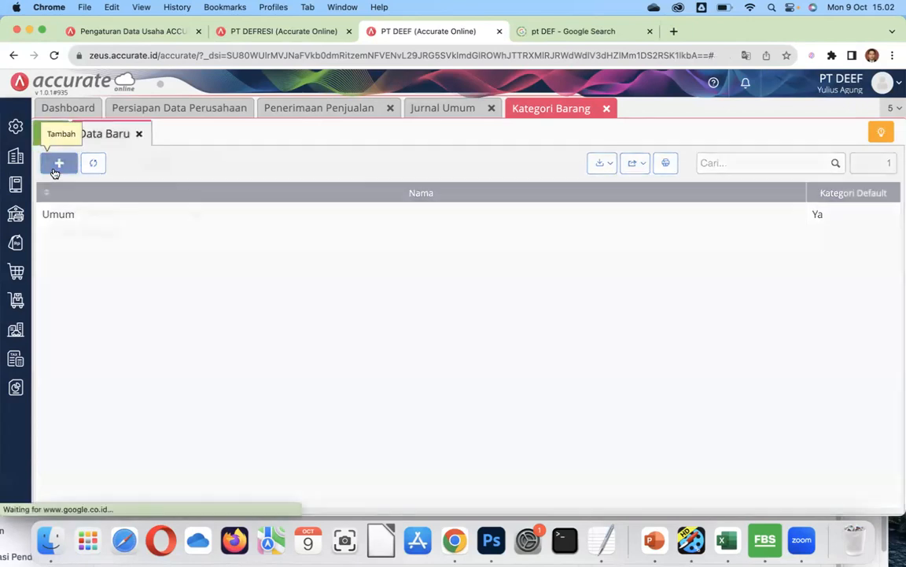
pyautogui.write('ekstra')
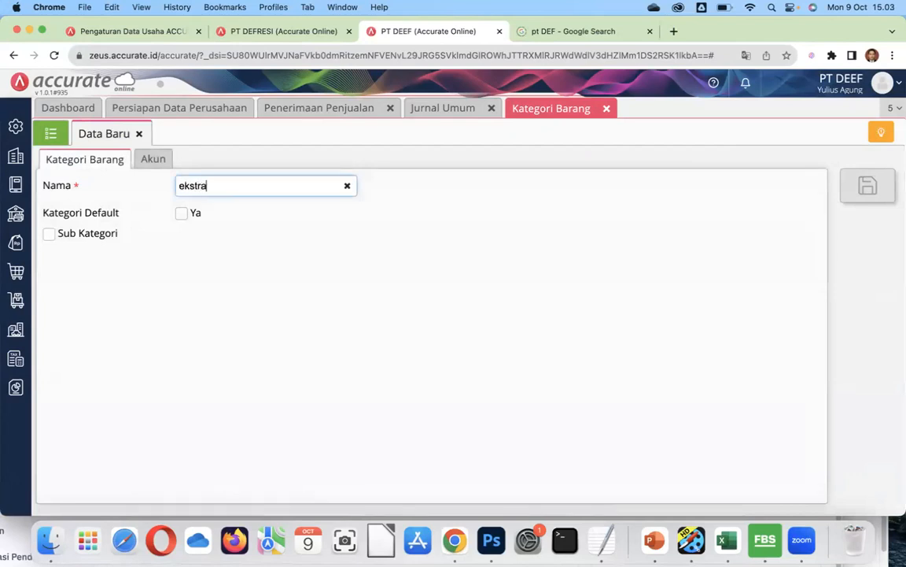
pyautogui.write('vaganza')
pyautogui.click(869, 195)
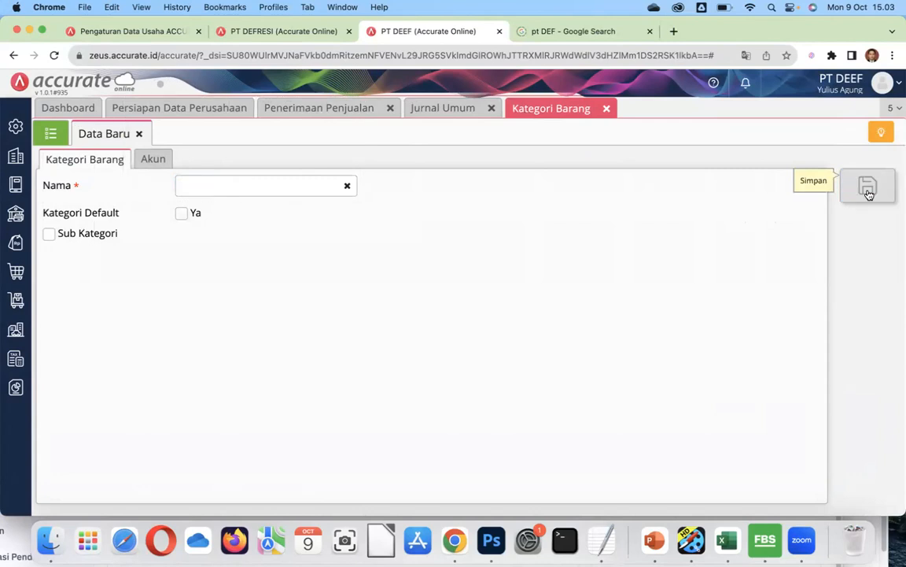
pyautogui.click(197, 187)
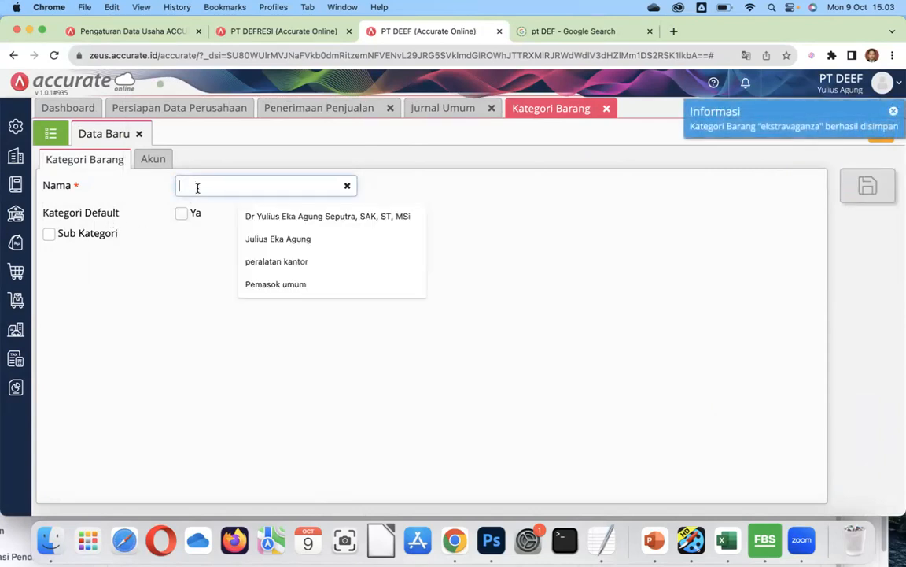
pyautogui.write('lama')
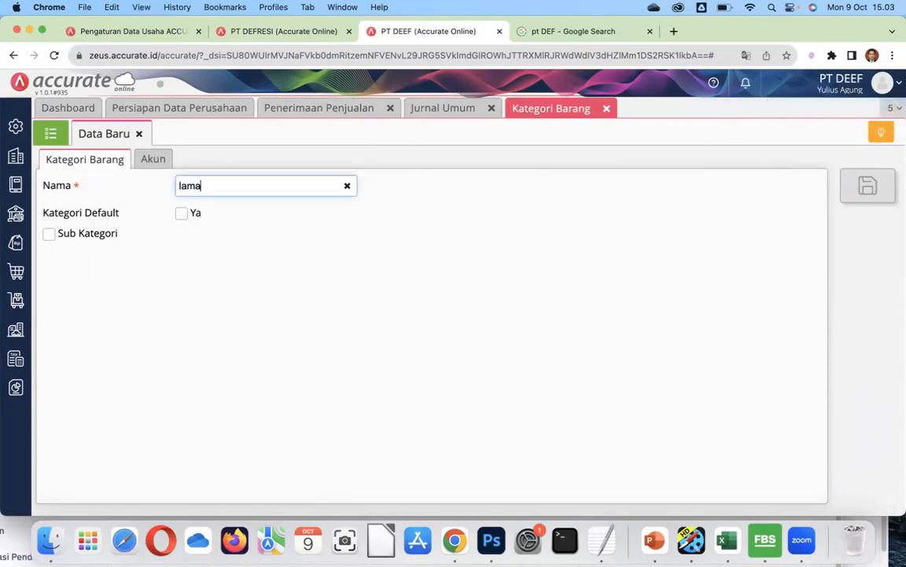
pyautogui.write(' lama jadi bukit')
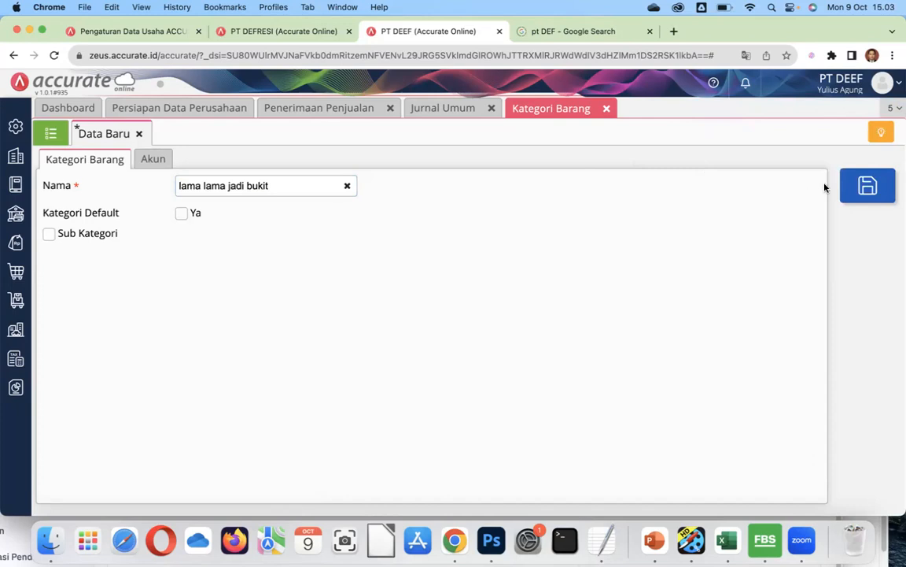
pyautogui.click(847, 188)
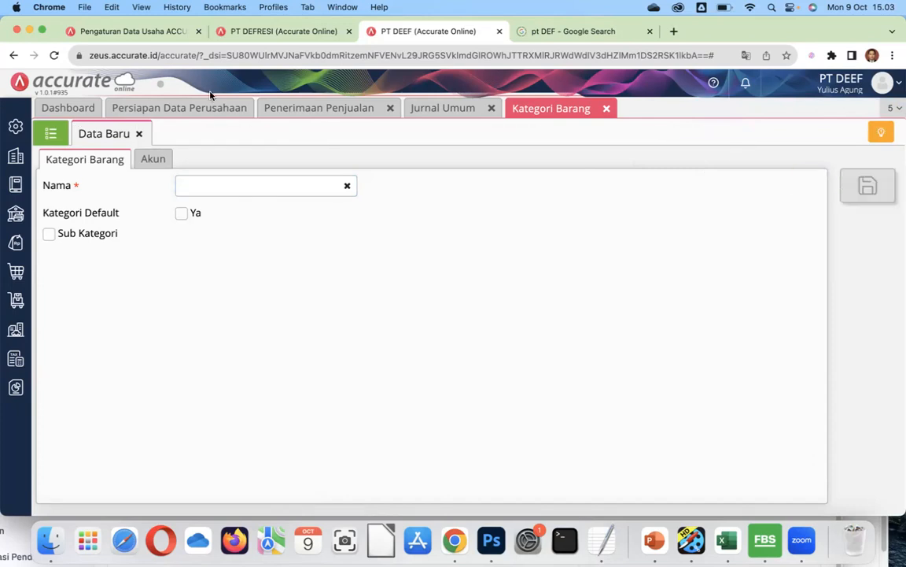
pyautogui.click(50, 135)
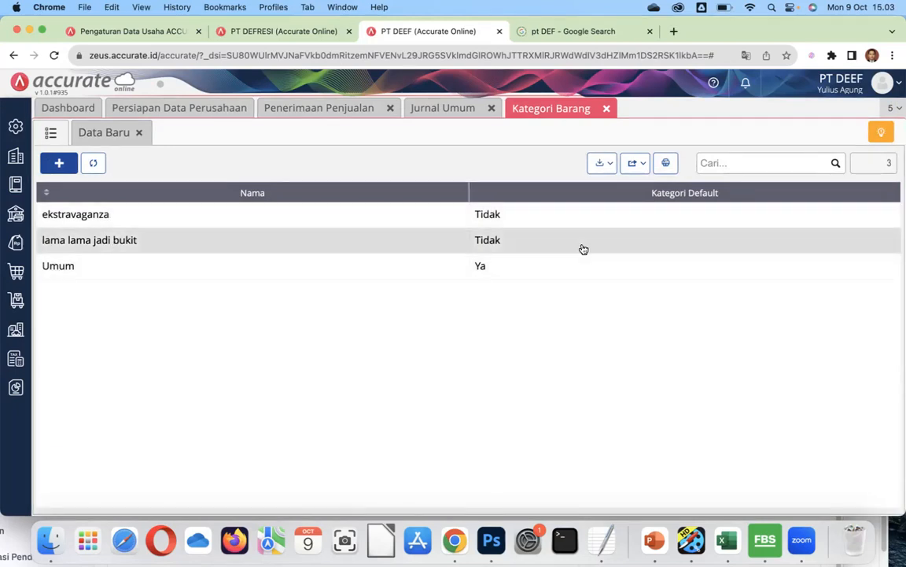
# Open the Persediaan module features from the Kategori Barang list.
pyautogui.click(18, 301)
# Start a new Barang & Jasa item, check its category options, then open ekstravaganza for editing.
pyautogui.click(340, 405)
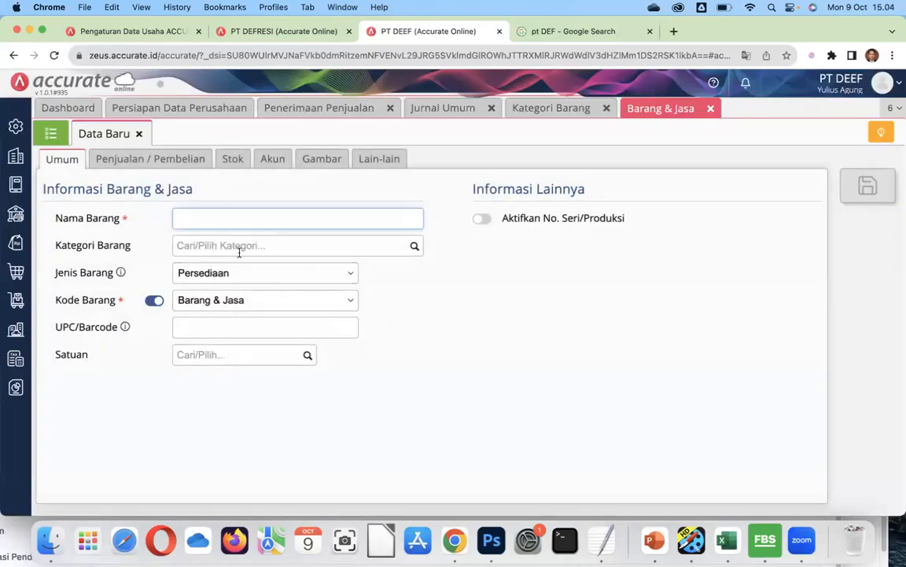
pyautogui.click(415, 247)
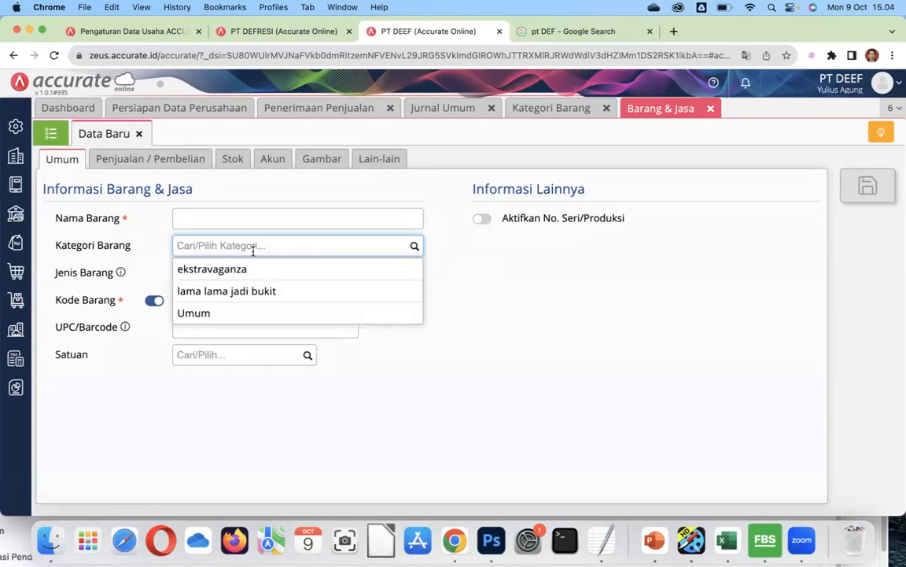
pyautogui.click(542, 111)
pyautogui.click(116, 221)
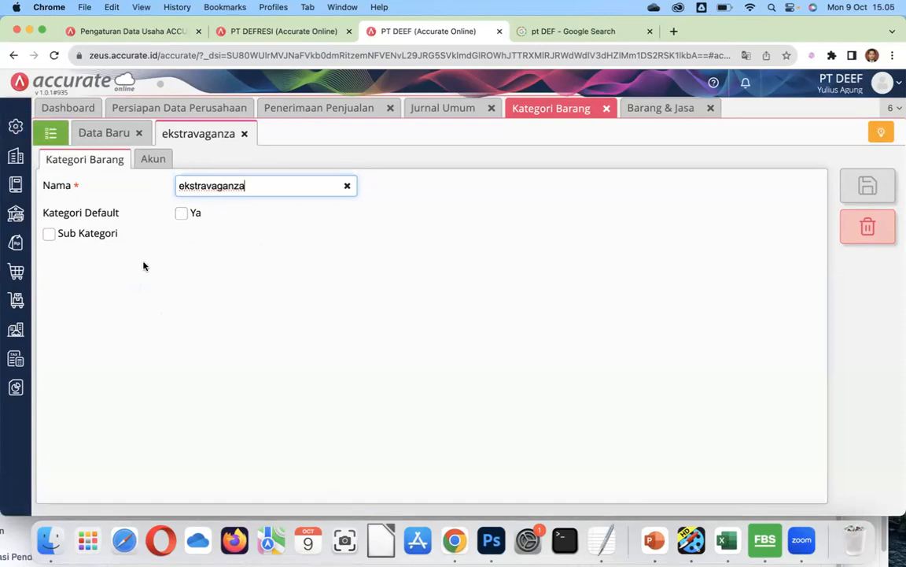
# Try making ekstravaganza a sub-category, revert it, and close its form without saving.
pyautogui.click(87, 239)
pyautogui.click(86, 239)
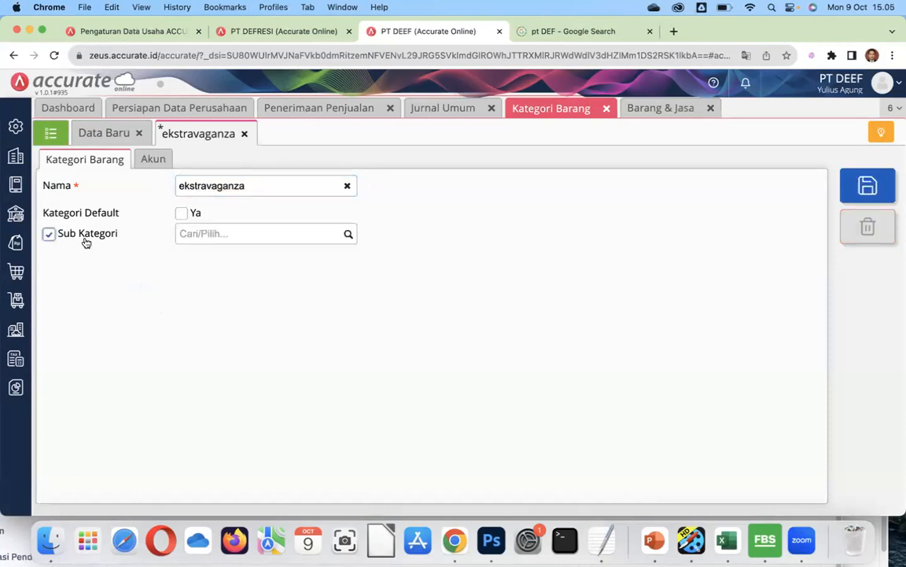
pyautogui.click(348, 236)
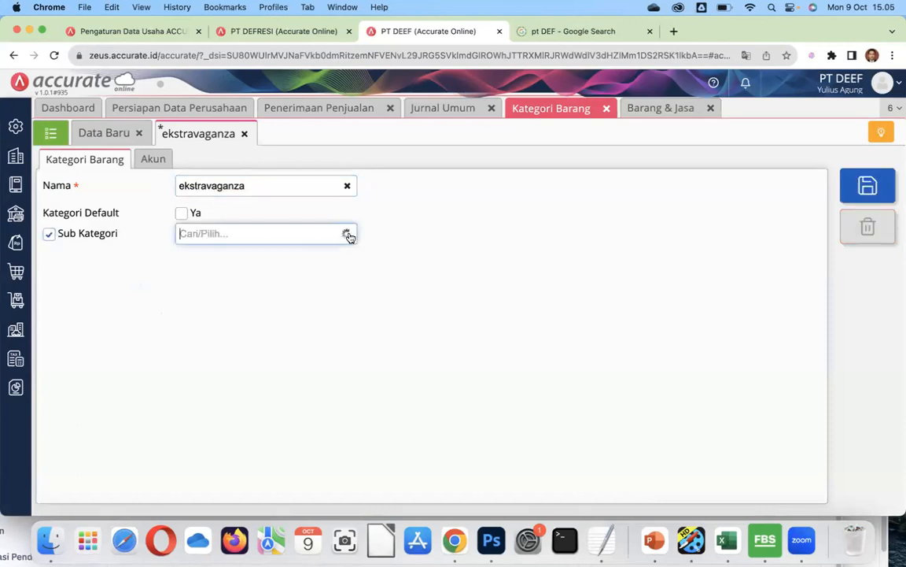
pyautogui.click(49, 233)
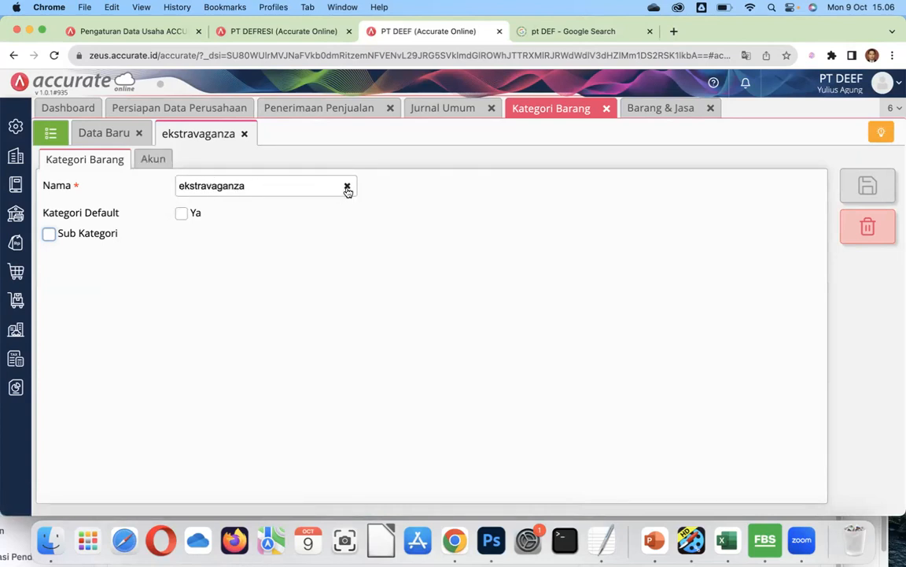
pyautogui.click(373, 221)
pyautogui.click(244, 135)
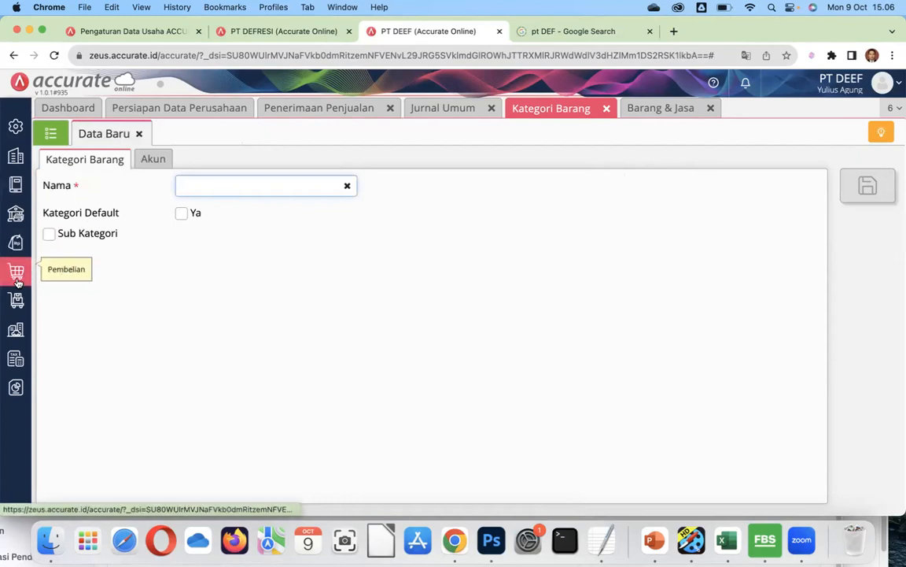
# Start a new Barang & Jasa item named 'extravaganza', then show the Perusahaan modules.
pyautogui.click(18, 303)
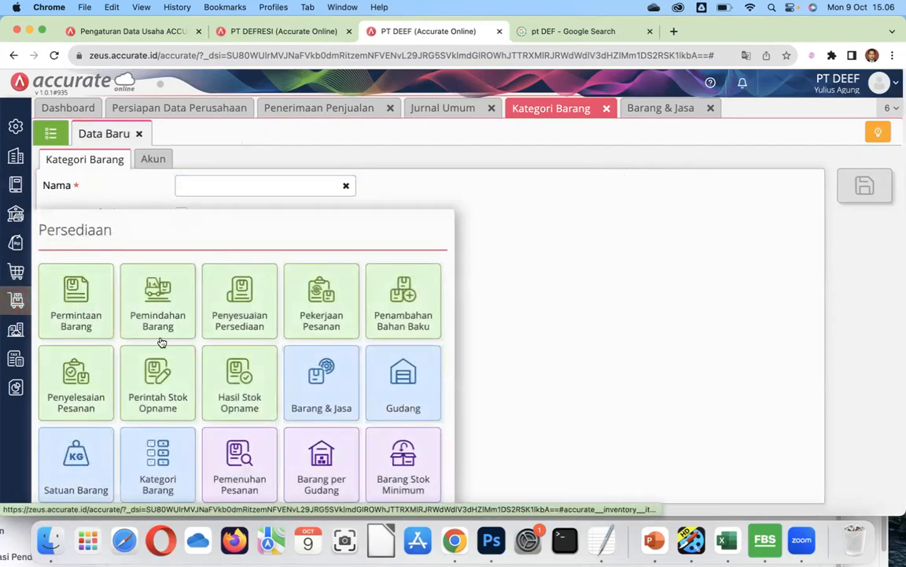
pyautogui.click(290, 368)
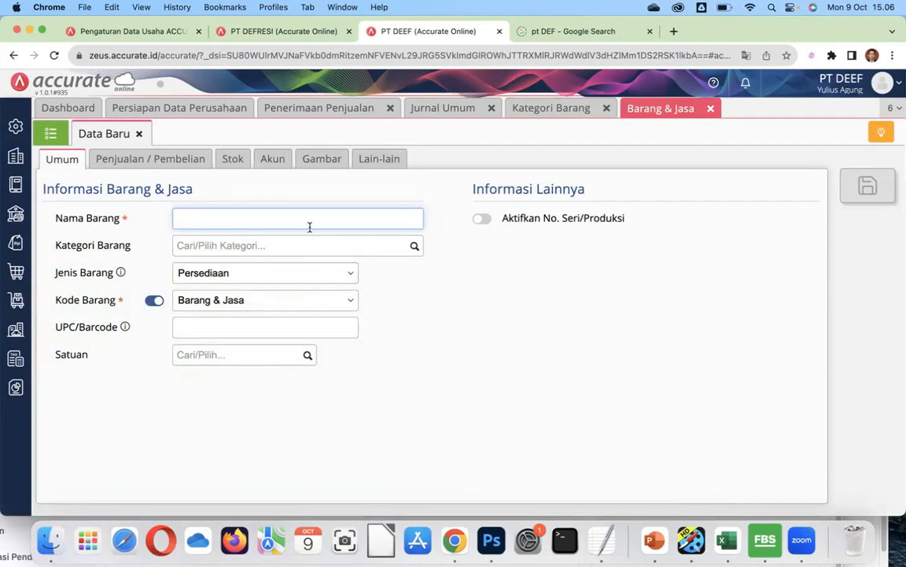
pyautogui.write('extravaganza')
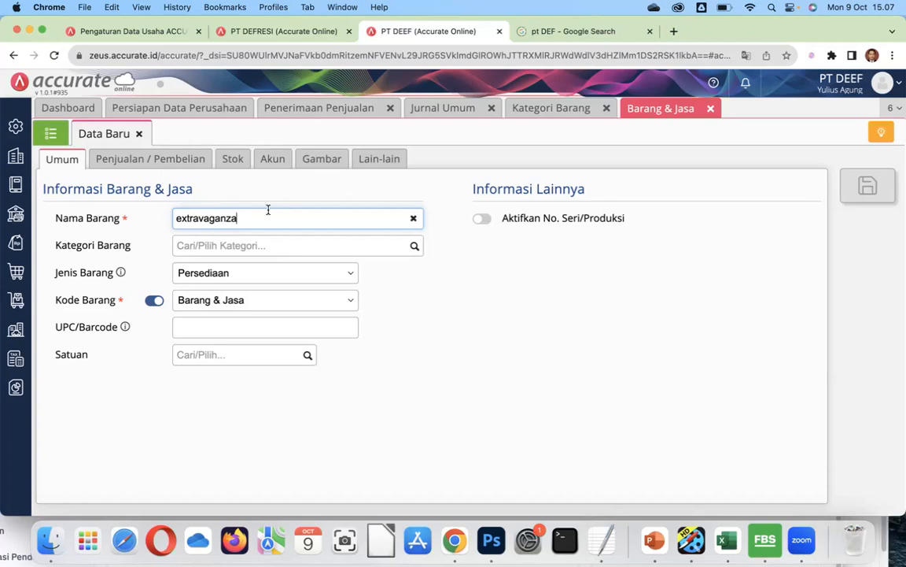
pyautogui.click(15, 159)
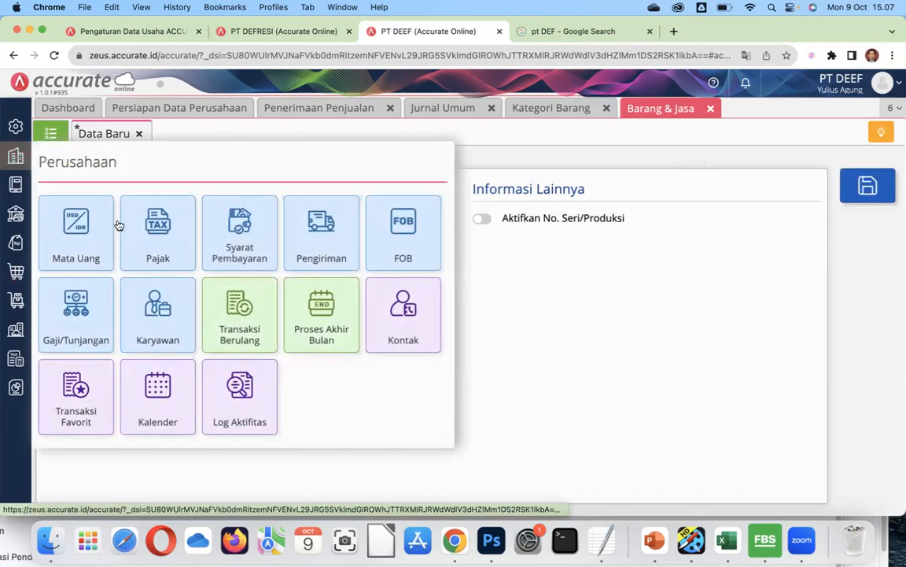
# Start a new Pajak entry with tax type Pajak Pertambahan Nilai.
pyautogui.click(157, 237)
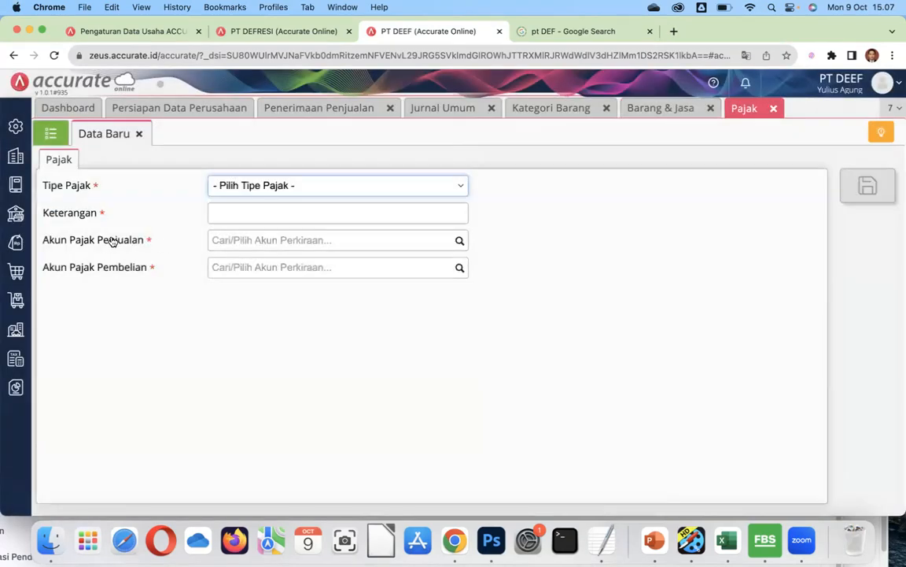
pyautogui.click(455, 187)
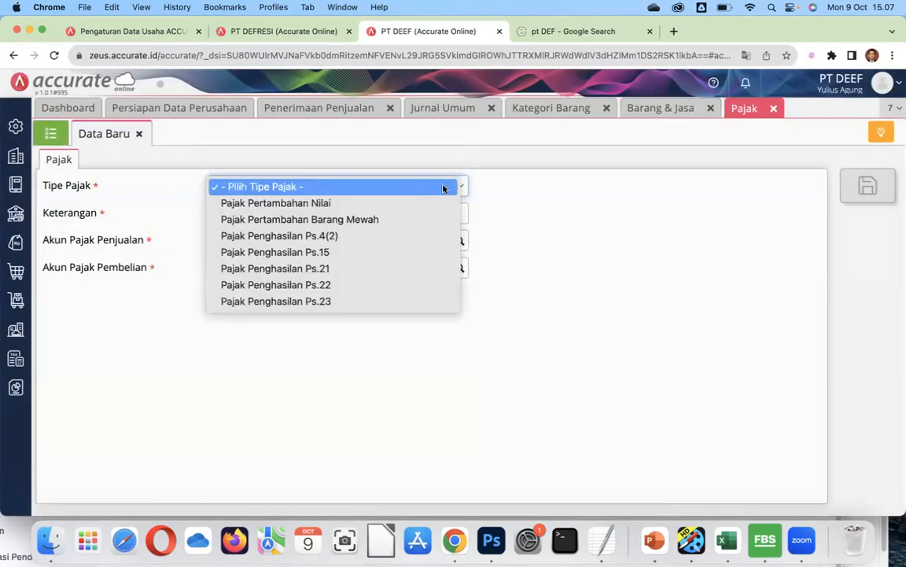
pyautogui.click(317, 202)
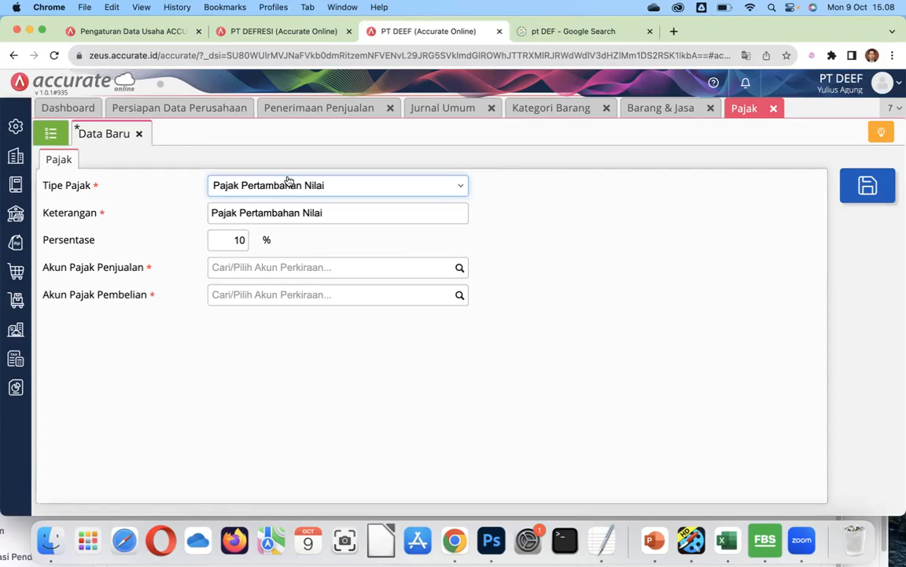
pyautogui.click(17, 299)
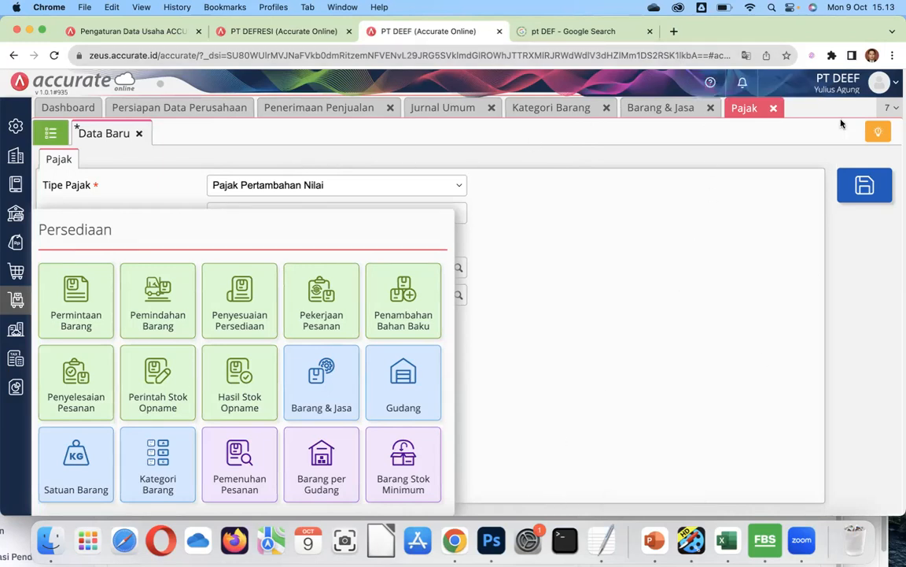
pyautogui.click(872, 55)
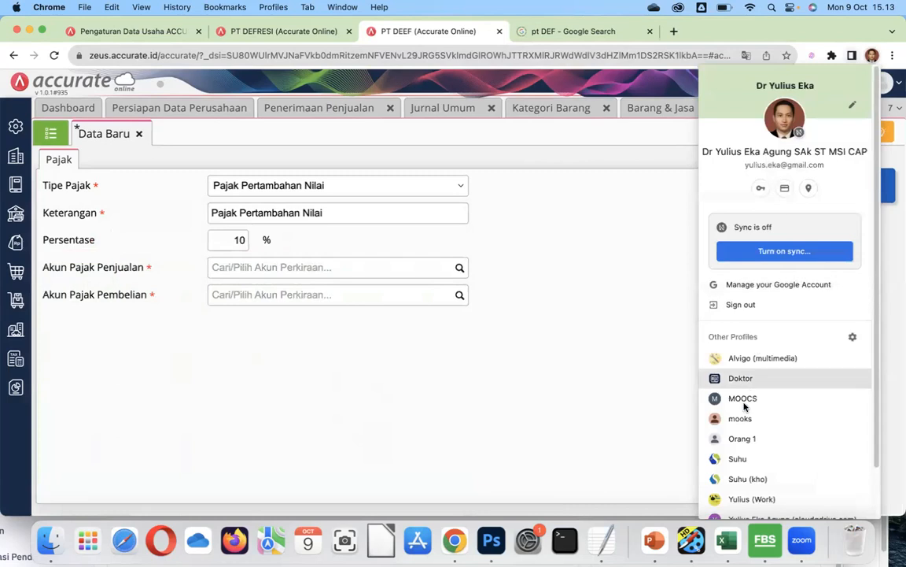
# Switch to the work Chrome profile, reach the EMAS-2 registration tab, enlarge it and scroll the table.
pyautogui.click(751, 498)
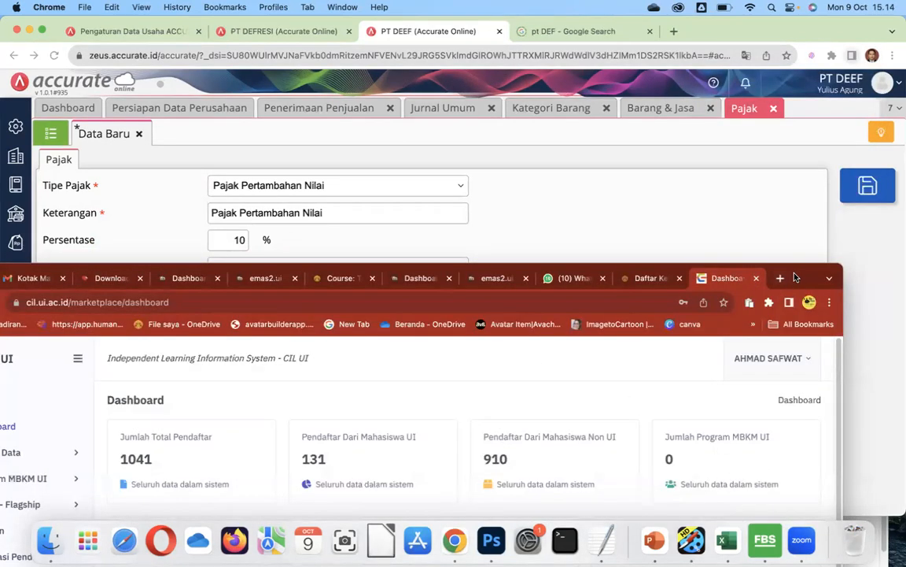
pyautogui.click(642, 278)
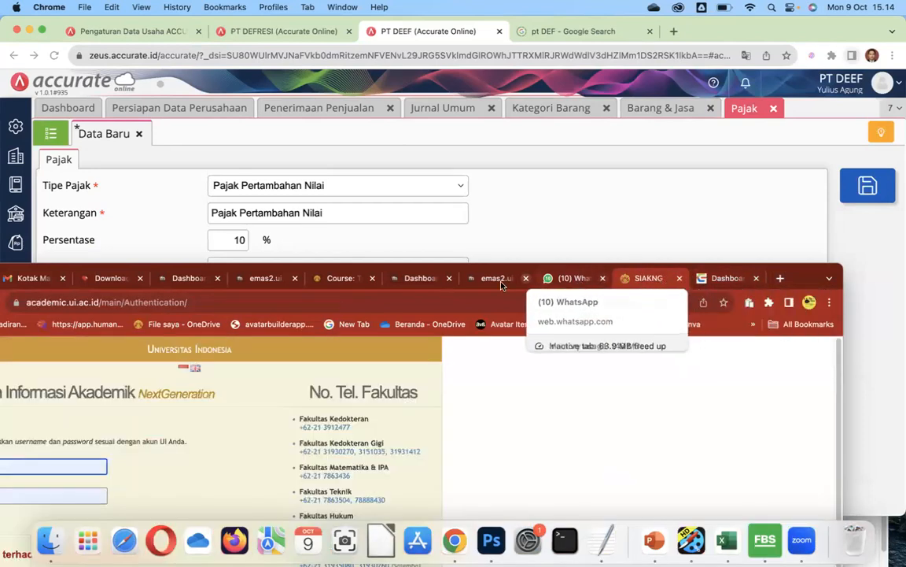
pyautogui.click(344, 278)
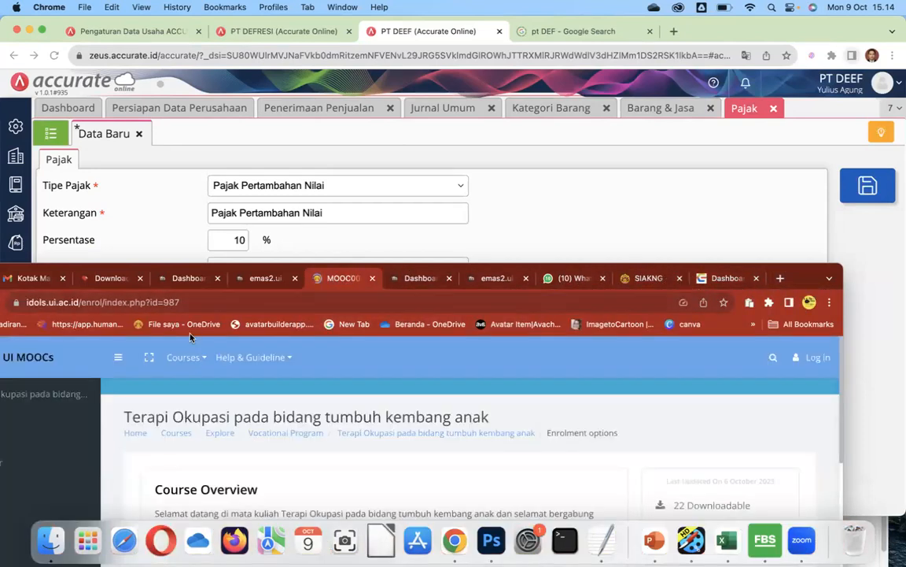
pyautogui.click(265, 279)
pyautogui.moveTo(801, 277); pyautogui.dragTo(866, 69)
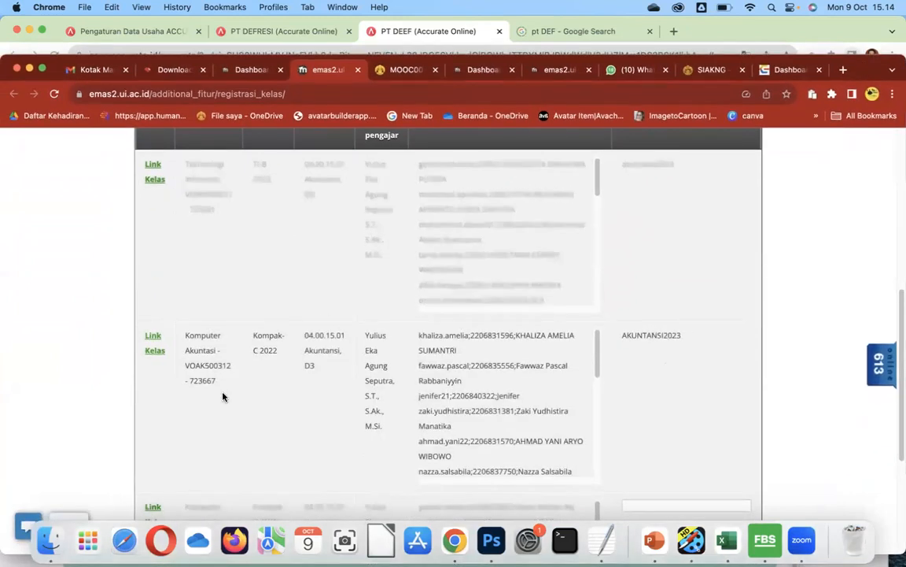
pyautogui.scroll(-3, 213, 396)
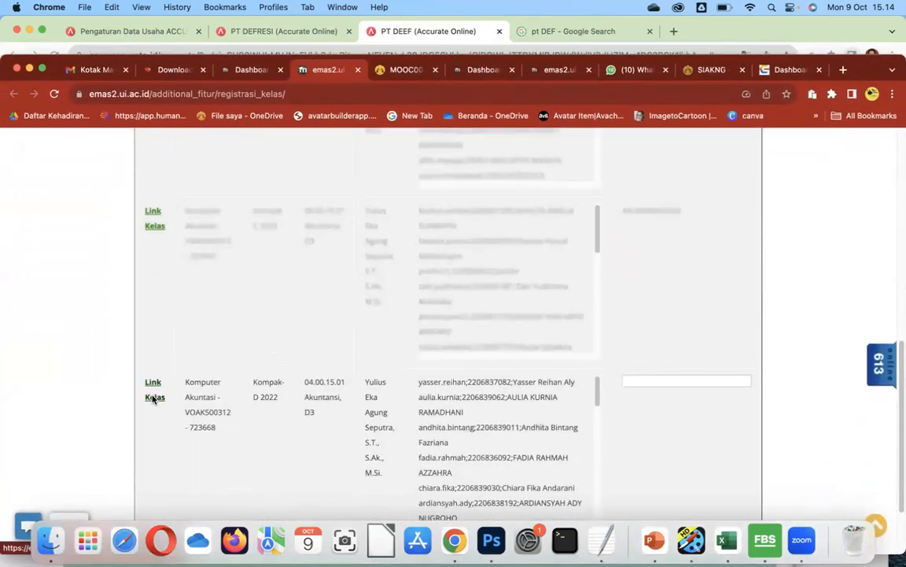
# Open the Komputer Akuntansi class 723668 course in EMAS-2 and sign in.
pyautogui.click(154, 399)
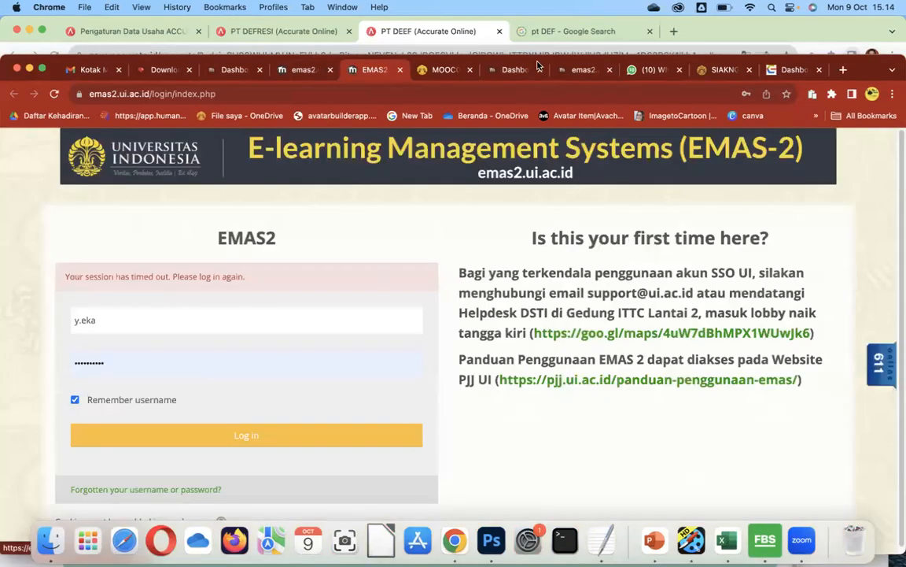
pyautogui.click(193, 437)
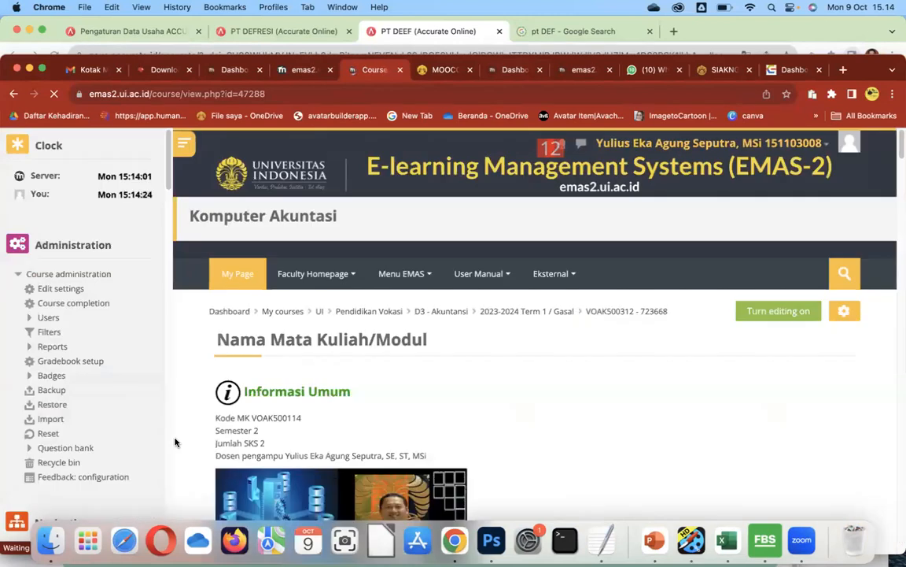
pyautogui.scroll(-15, 387, 385)
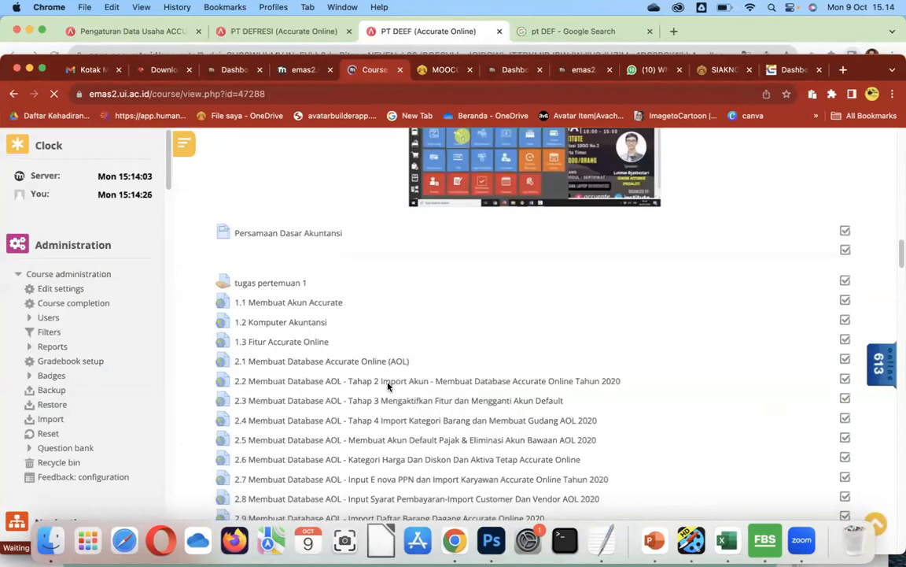
pyautogui.scroll(-5, 439, 354)
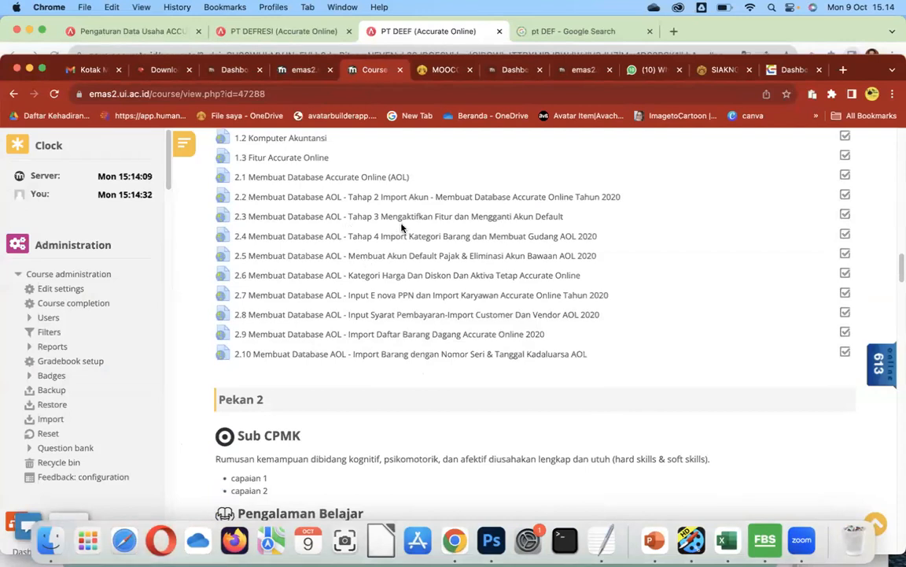
# Scroll the course page to the 3.25 Fitur AOL lesson at the end of Topic 3.
pyautogui.scroll(-7, 447, 322)
pyautogui.scroll(-15, 447, 322)
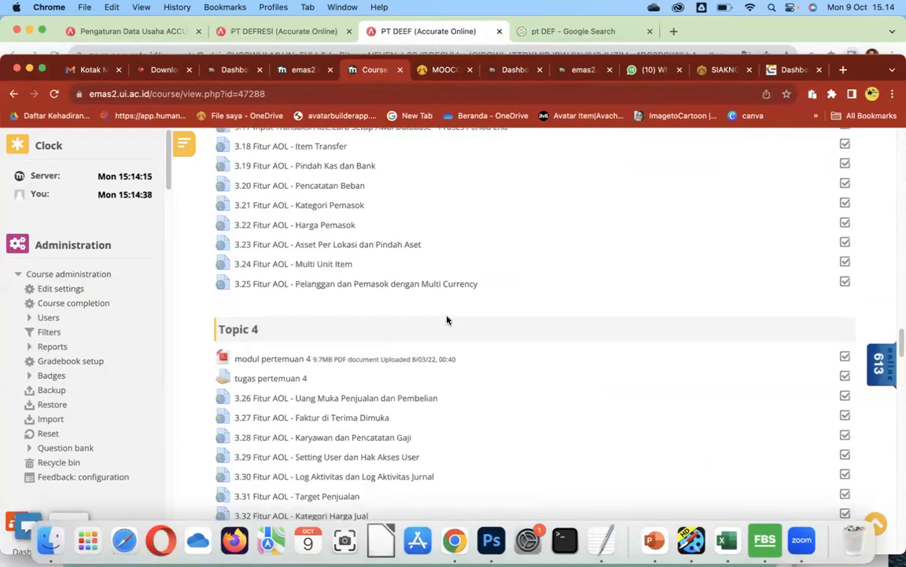
pyautogui.scroll(-3, 447, 321)
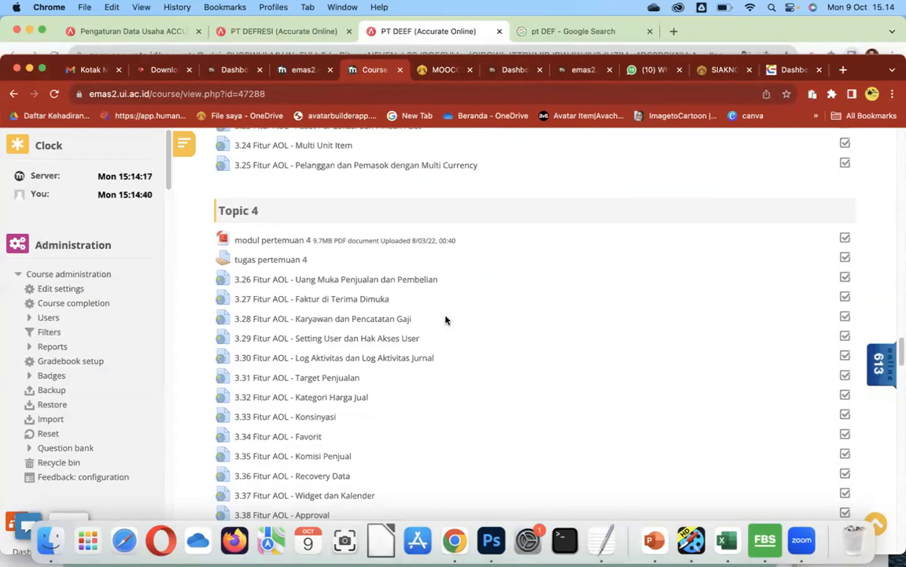
pyautogui.scroll(-7, 446, 320)
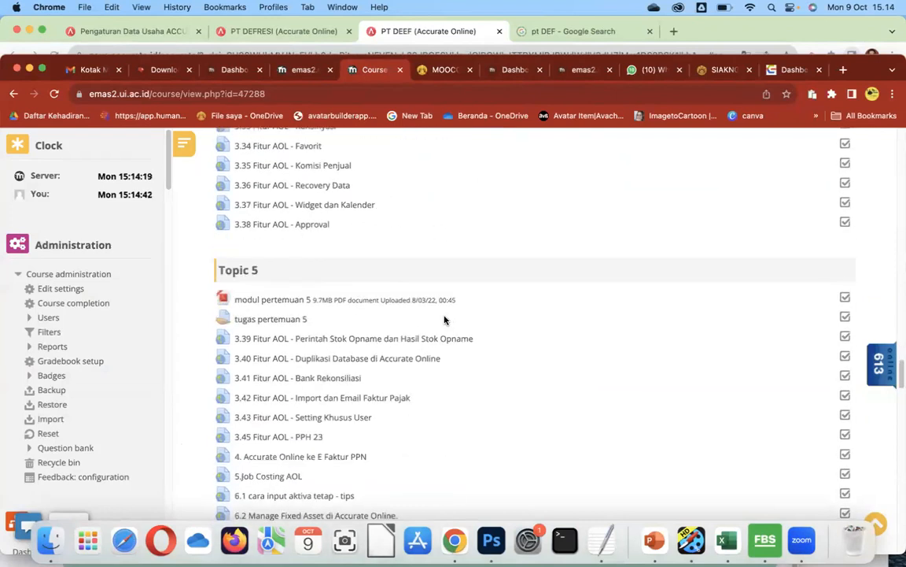
pyautogui.scroll(9, 444, 319)
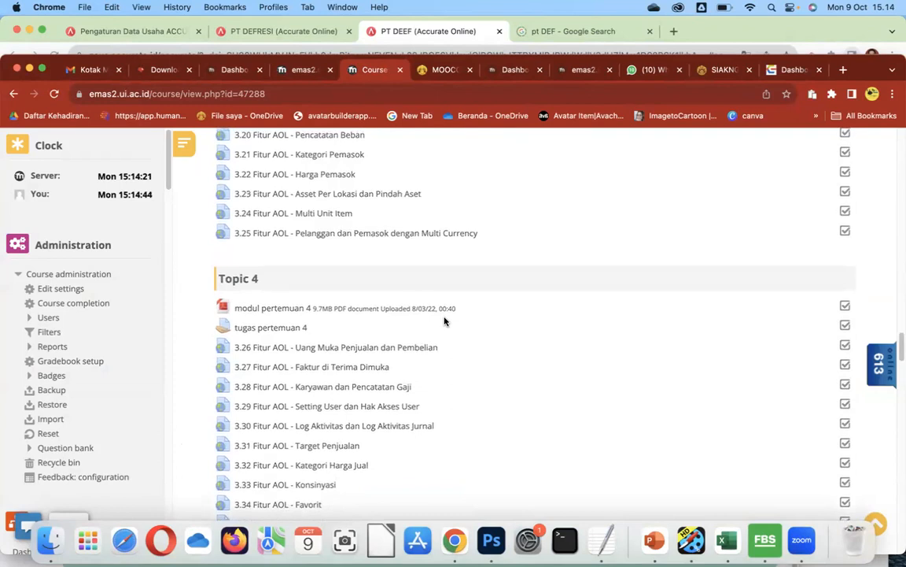
pyautogui.scroll(4, 444, 320)
pyautogui.scroll(-3, 443, 318)
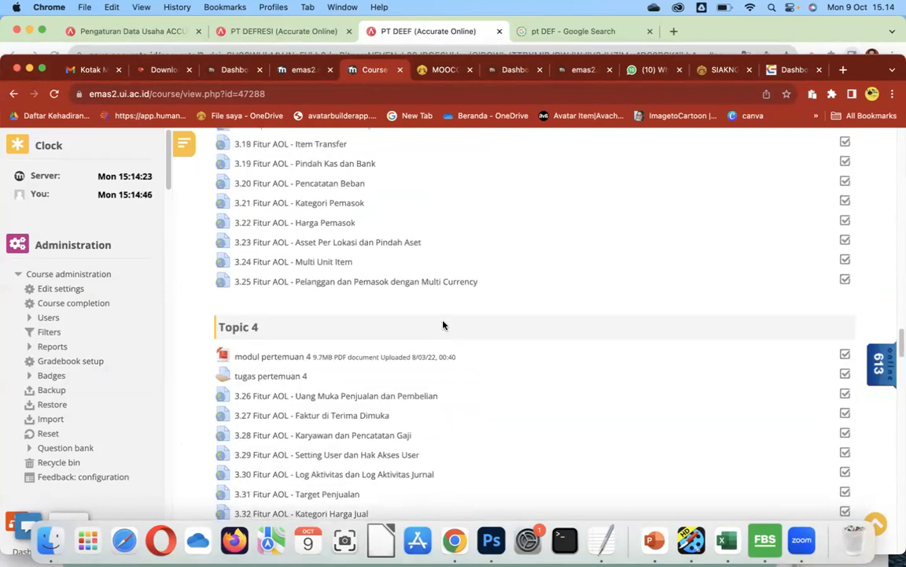
pyautogui.scroll(1, 443, 322)
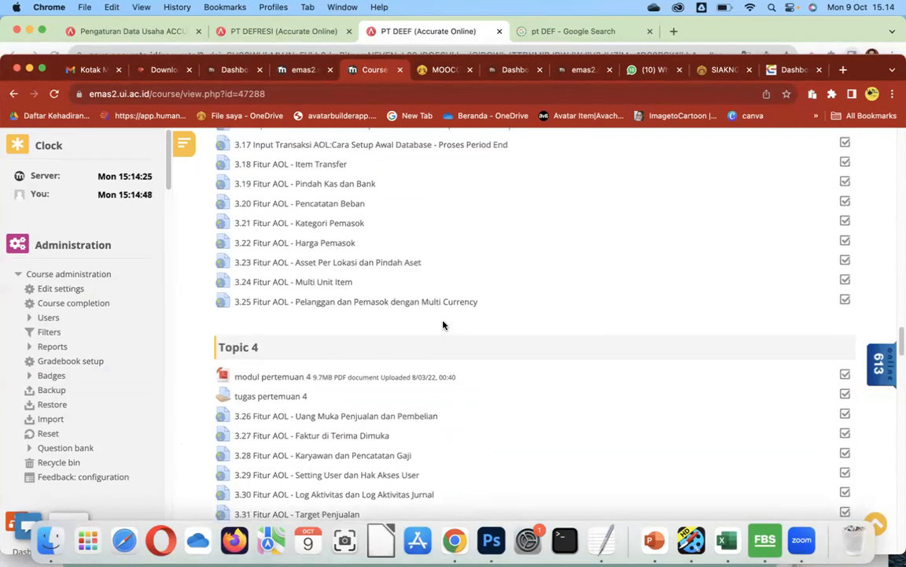
pyautogui.scroll(1, 443, 325)
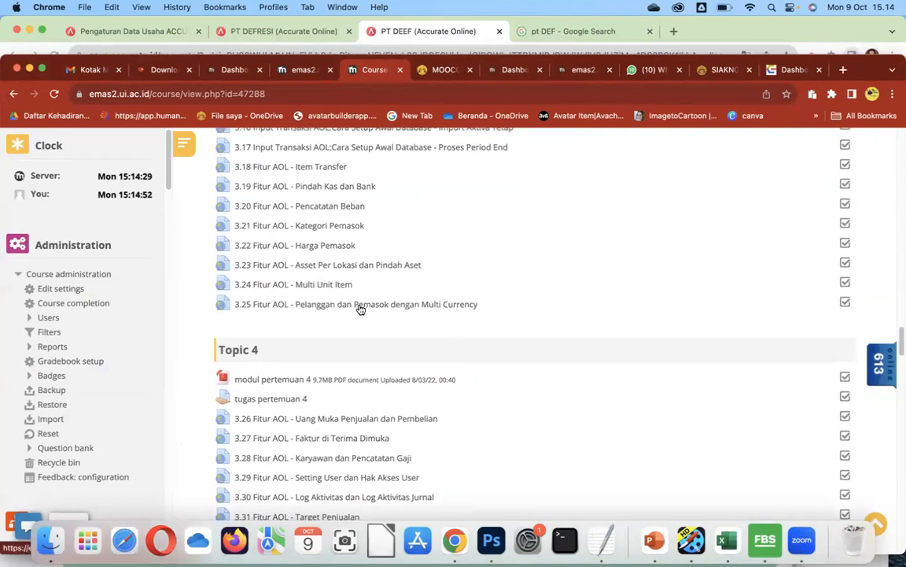
# Play the 3.25 'Pelanggan dan Pemasok dengan Multi Currency' lesson video and pause it at 0:31.
pyautogui.click(449, 308)
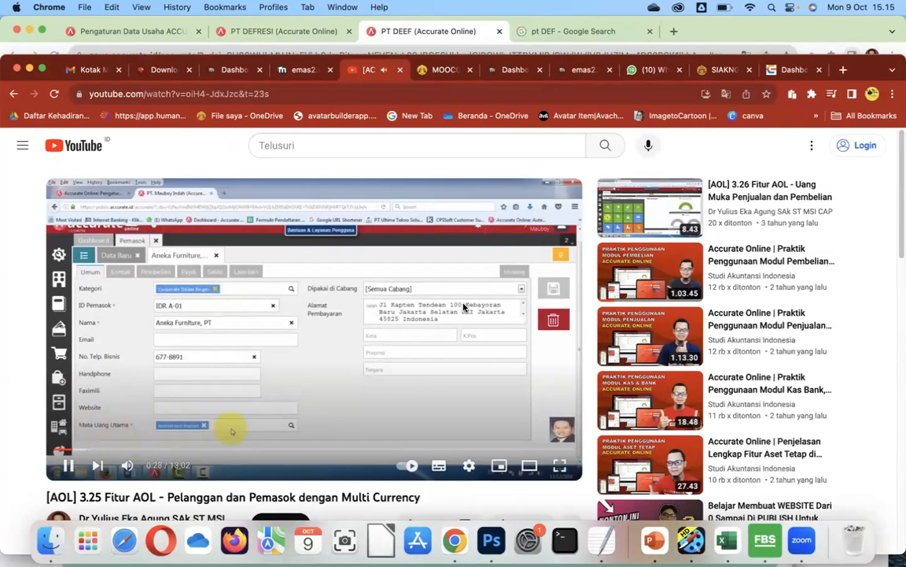
pyautogui.click(69, 469)
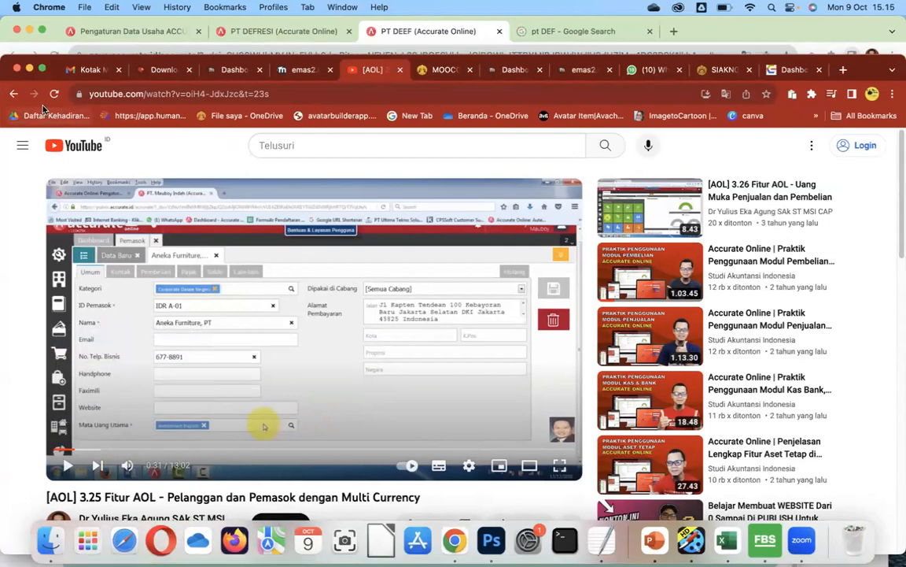
# Return to the EMAS-2 course page and bring the completed lessons 2.11–3.12 into view.
pyautogui.click(13, 94)
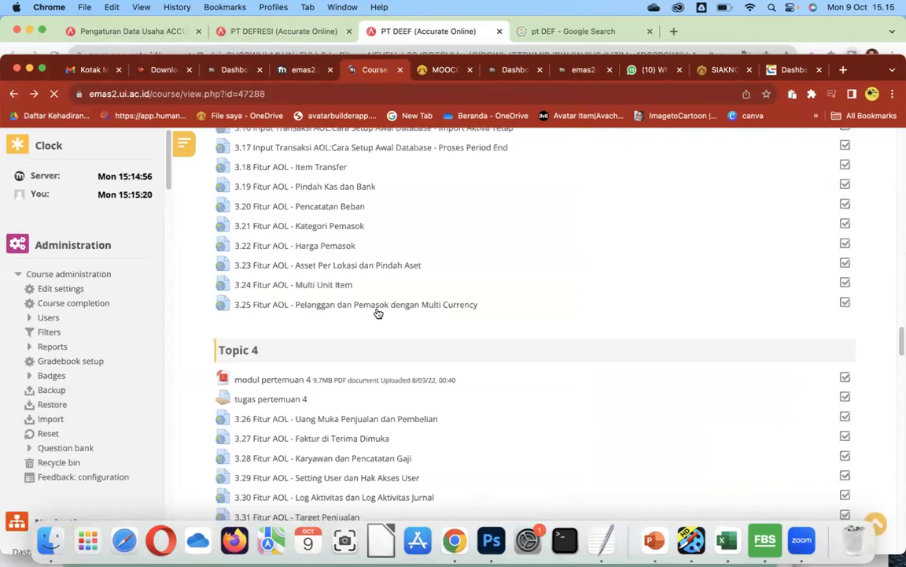
pyautogui.scroll(10, 373, 311)
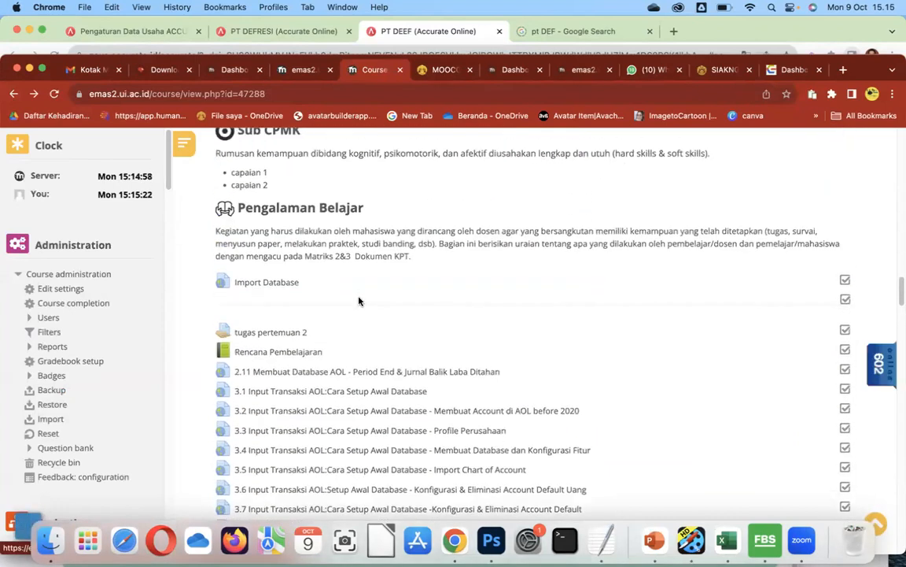
pyautogui.scroll(-2, 359, 315)
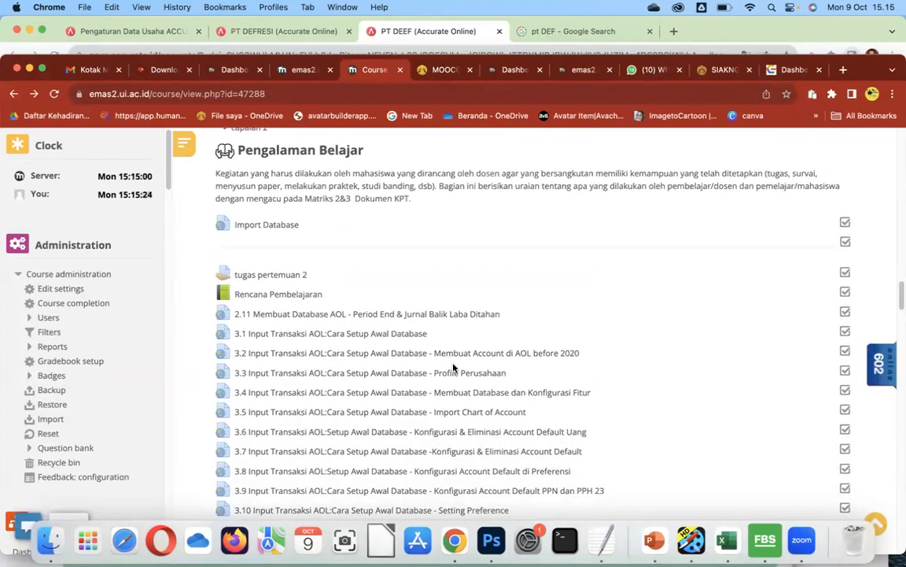
pyautogui.scroll(-3, 453, 362)
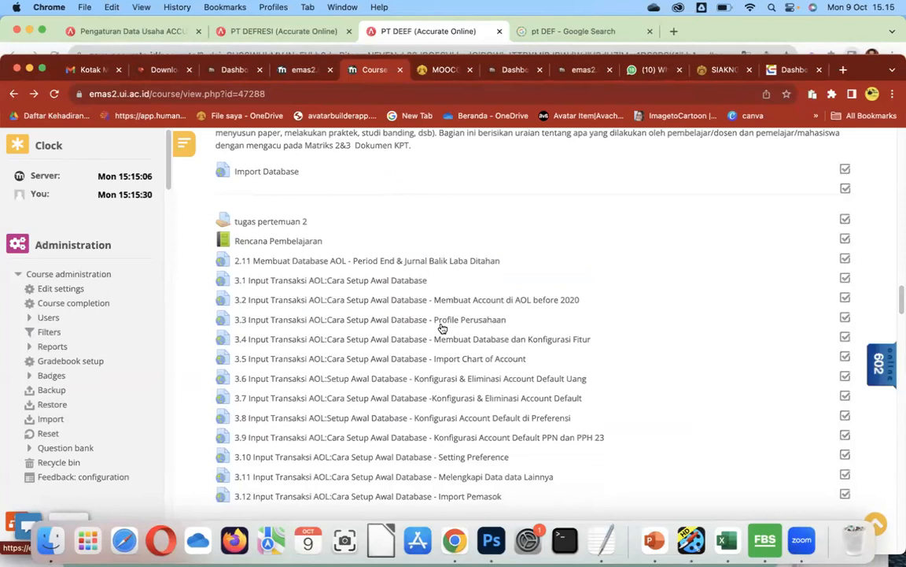
pyautogui.scroll(-1, 445, 319)
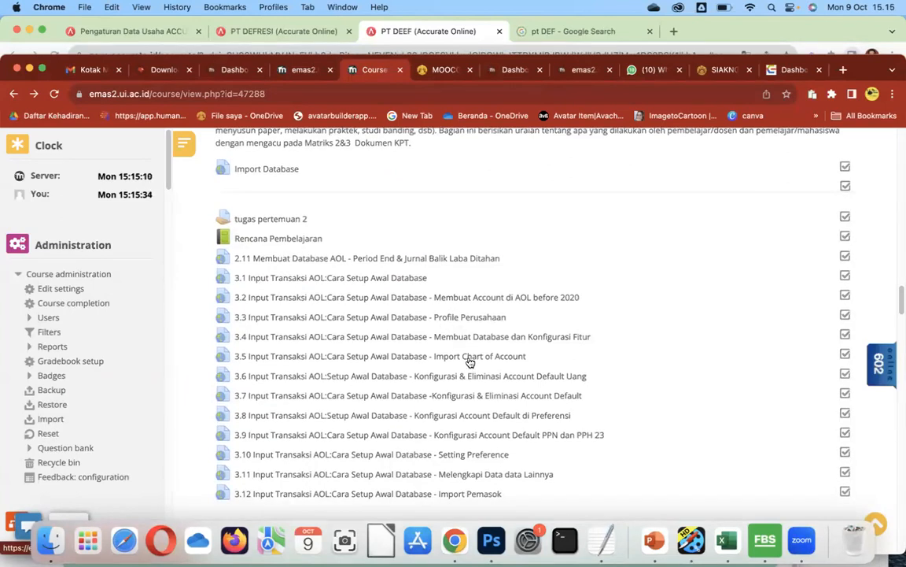
pyautogui.scroll(-3, 469, 363)
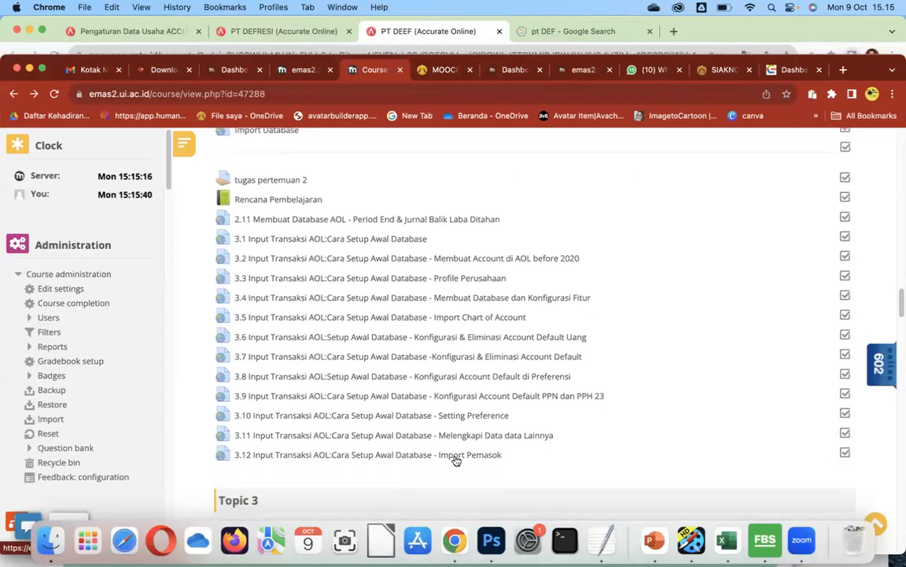
# In PT DEFRESI, show the Pemasok supplier list and its data-import options.
pyautogui.click(277, 32)
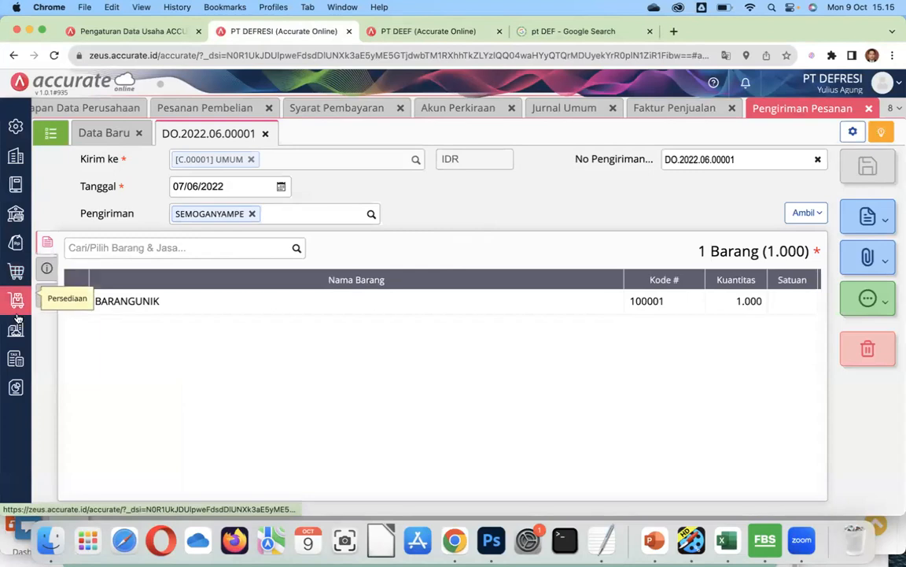
pyautogui.click(17, 272)
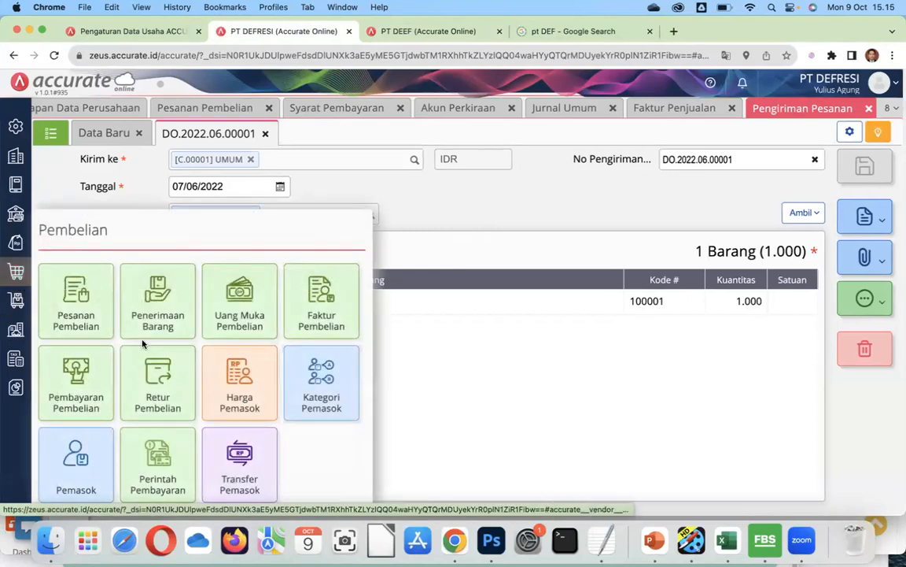
pyautogui.click(77, 476)
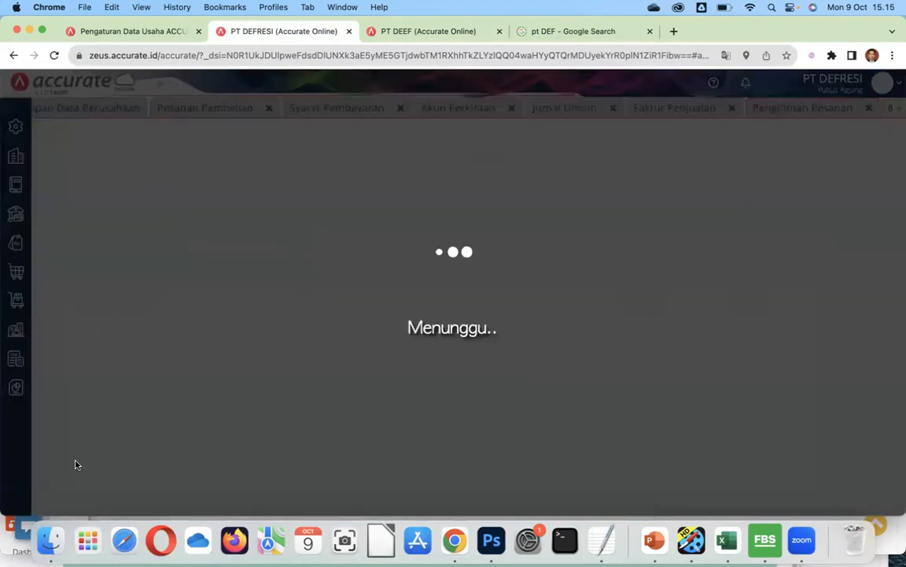
pyautogui.click(51, 133)
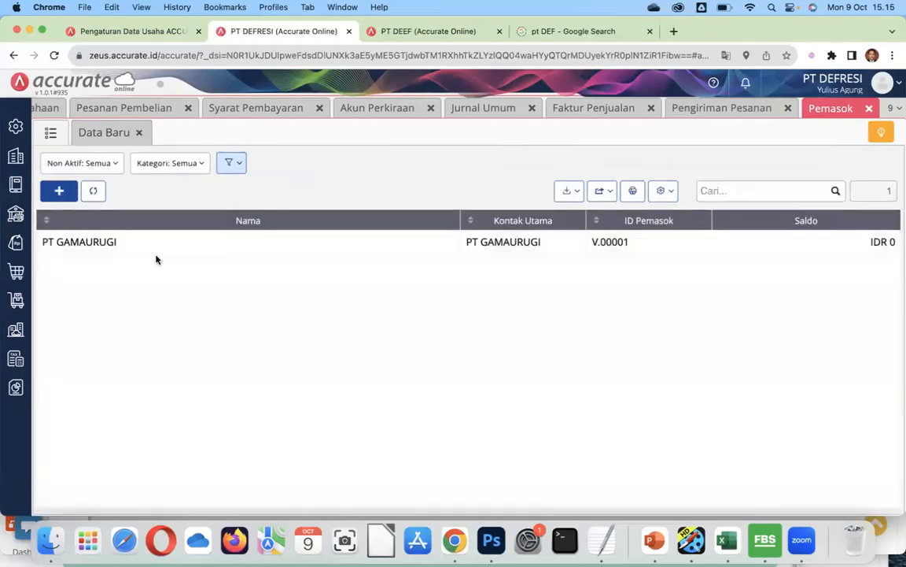
pyautogui.click(571, 194)
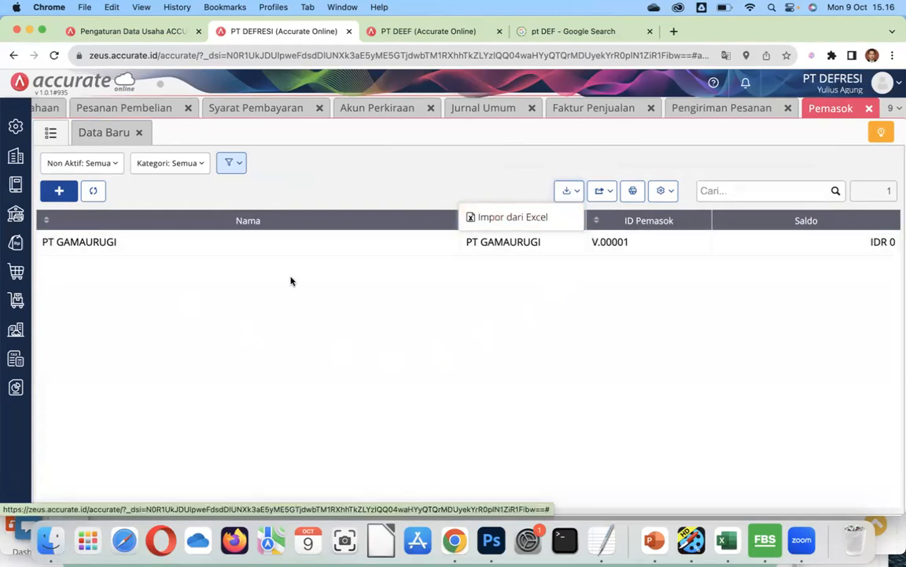
# Show the Pelanggan customer list and its Impor Data options, including Impor dari Excel.
pyautogui.click(14, 247)
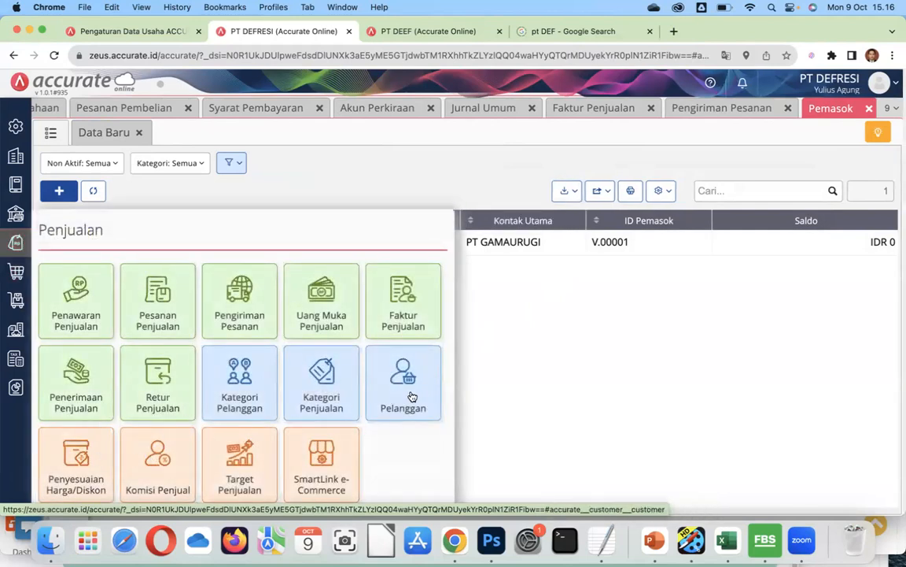
pyautogui.click(405, 370)
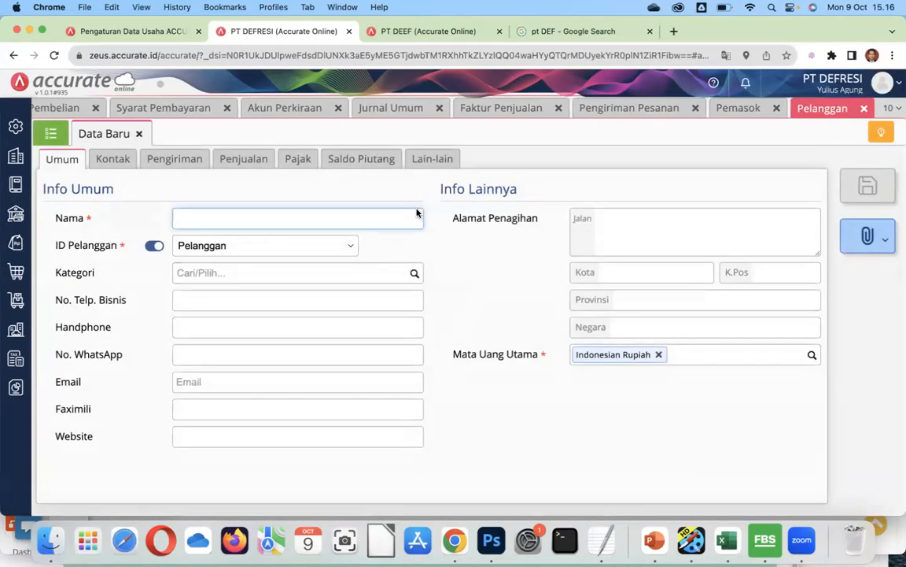
pyautogui.click(49, 132)
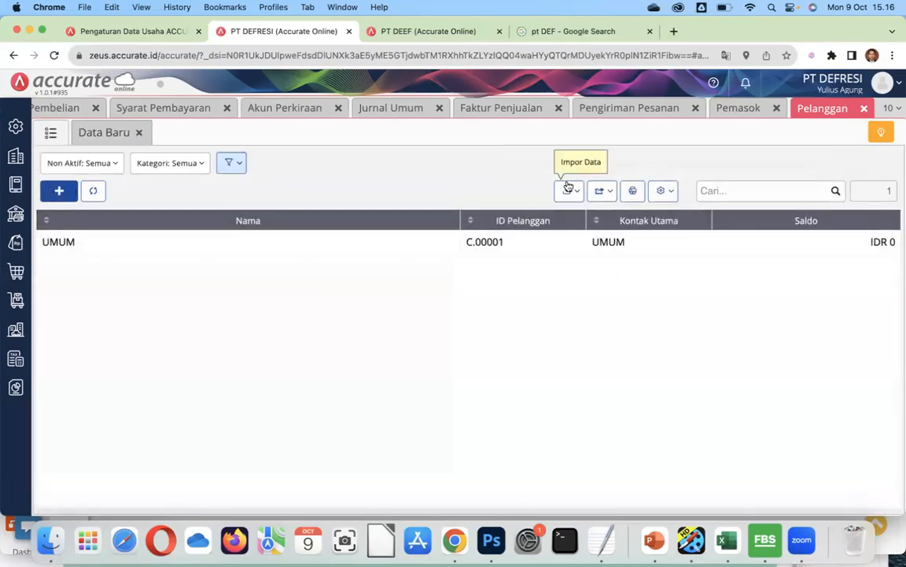
pyautogui.click(570, 191)
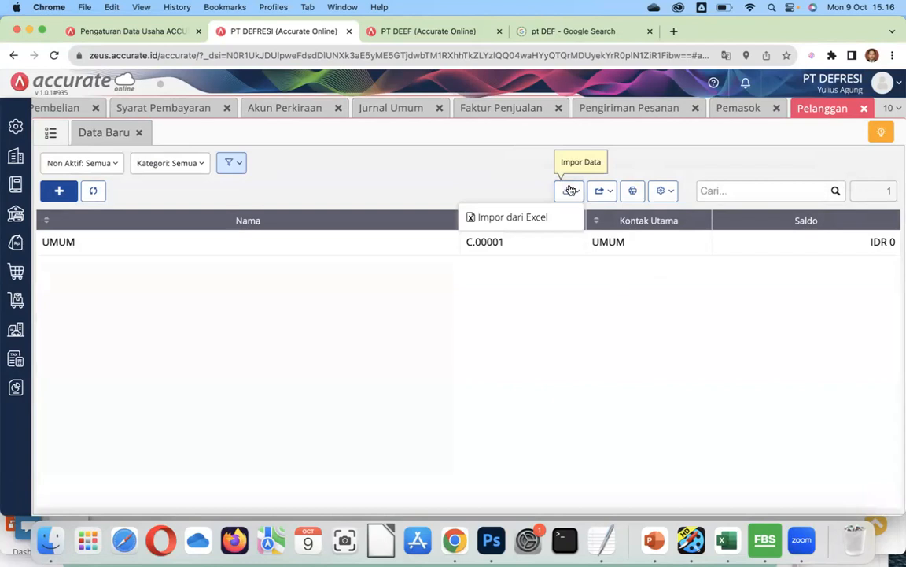